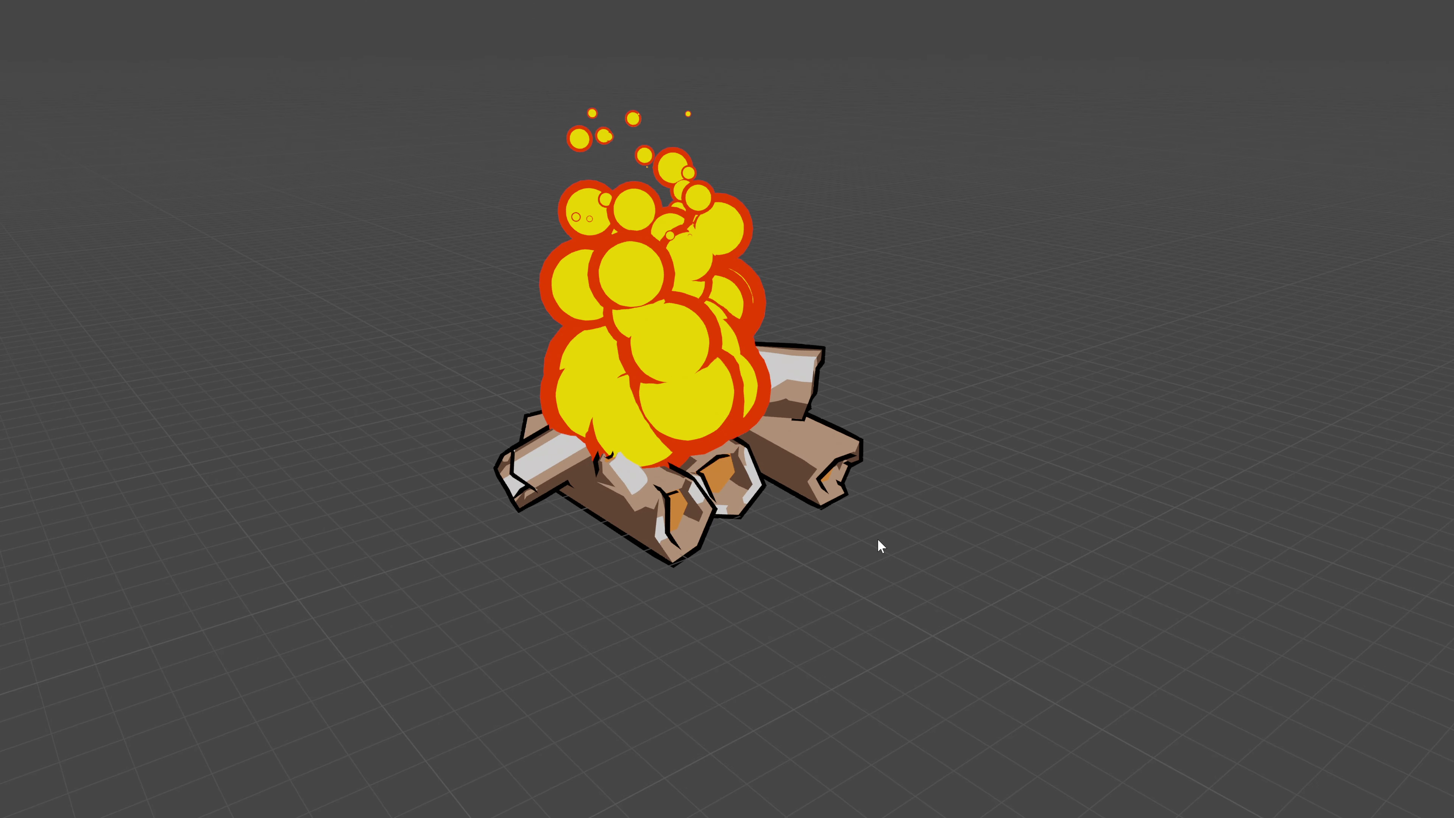
Open the recent file Tuto Base.blend and shrink the asset browser area down to its header.
key(ctrl+alt+space)
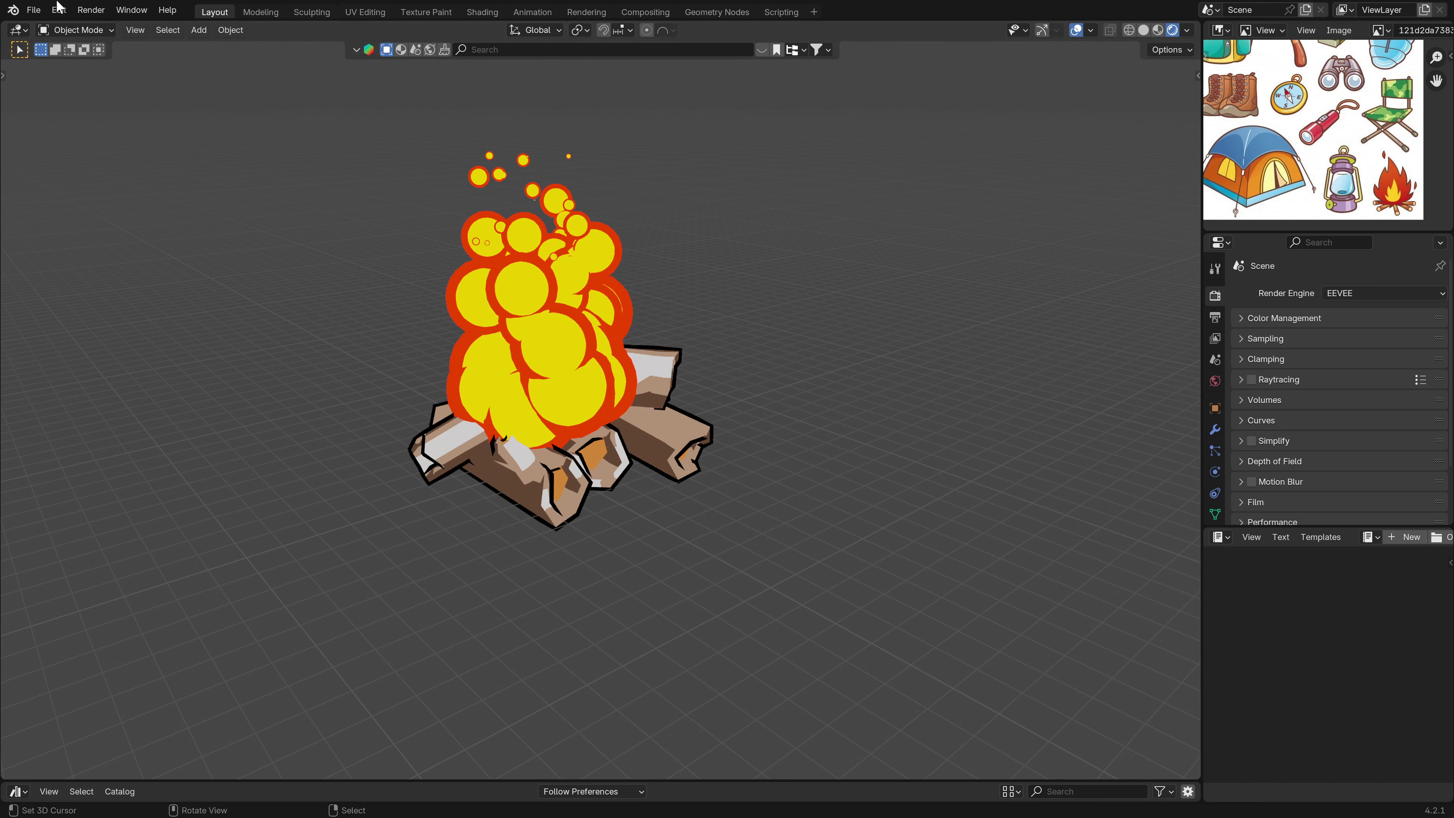
click(41, 14)
mouse_move(117, 60)
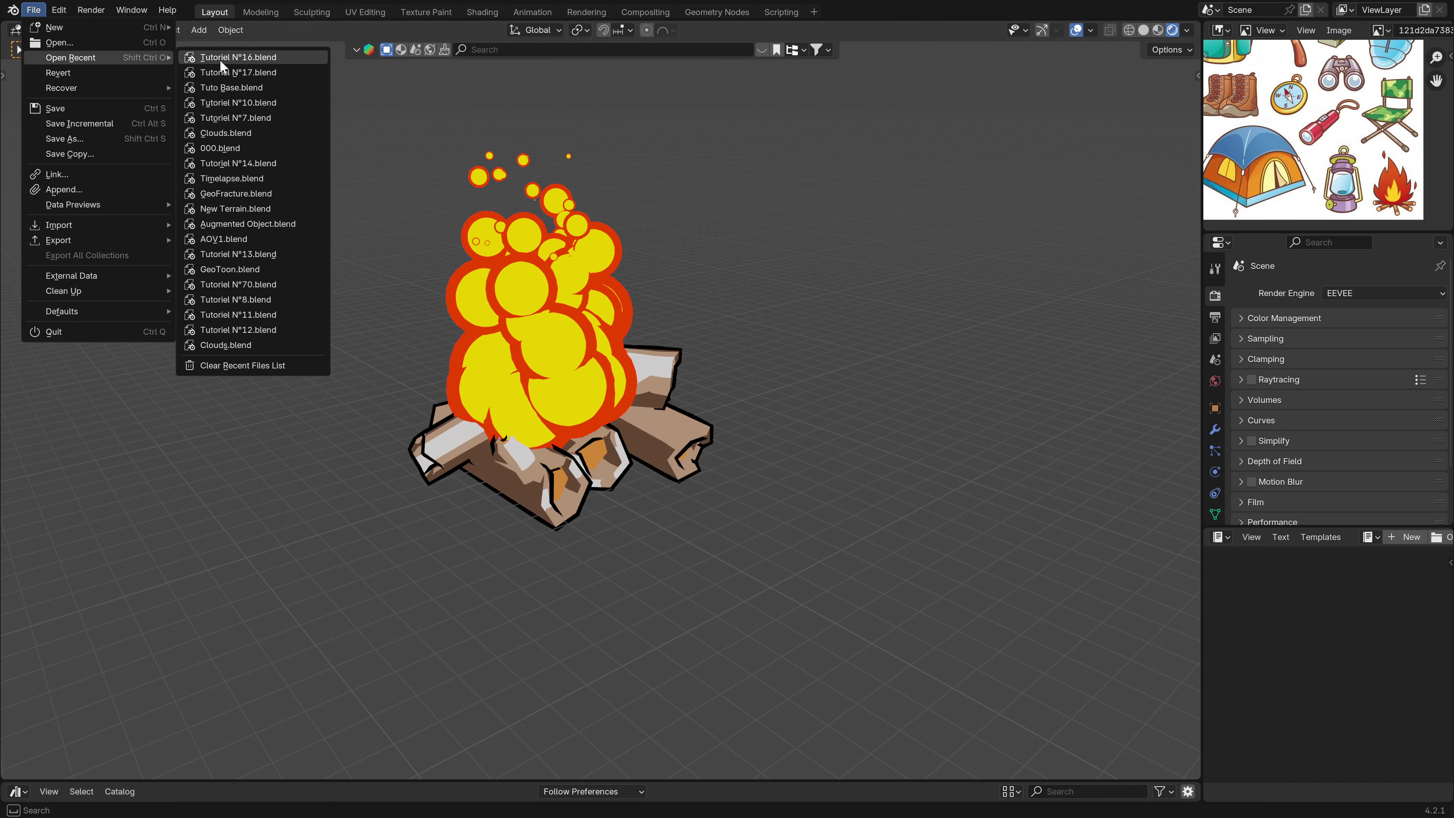
click(241, 87)
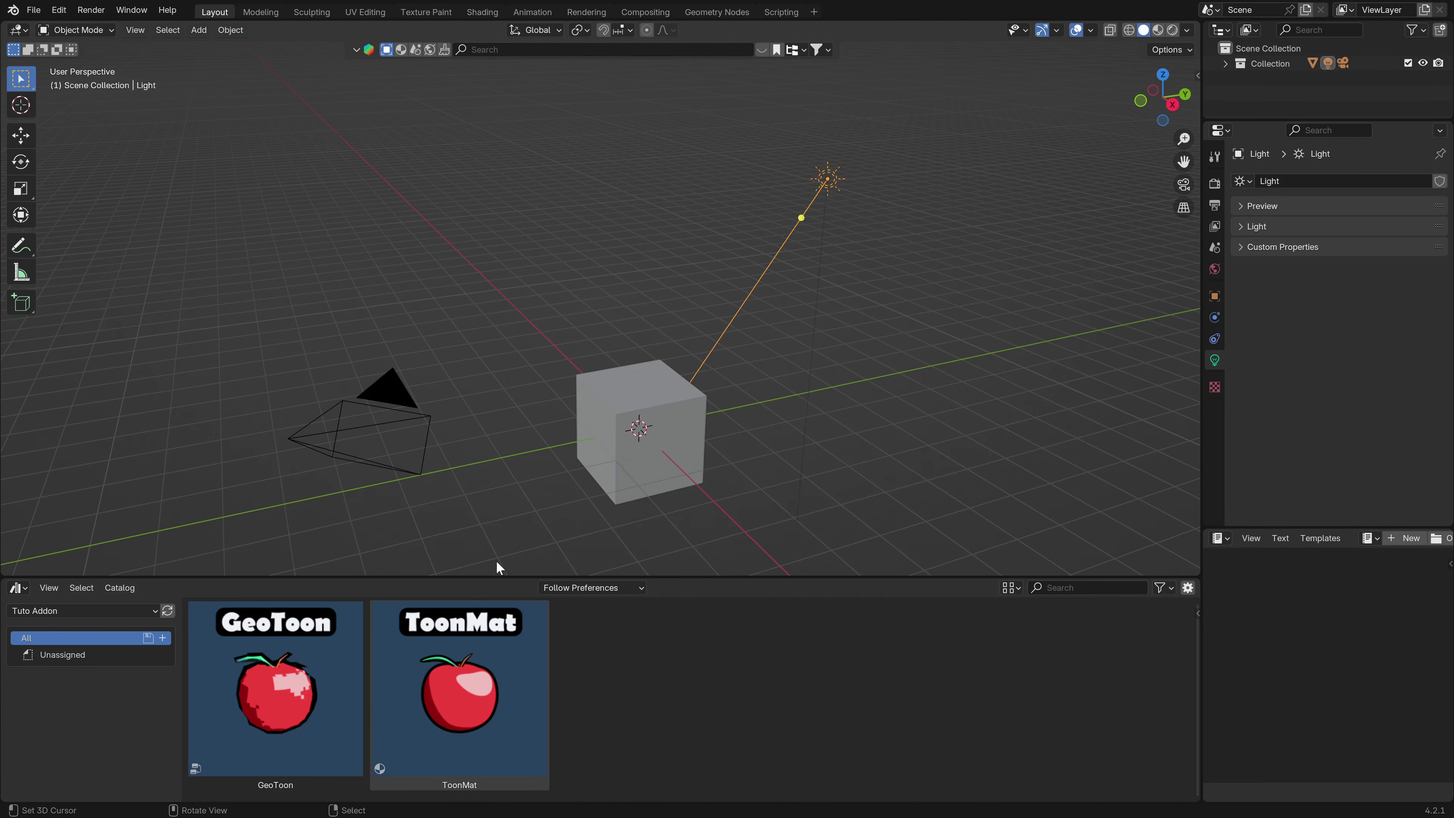
drag(504, 576, 504, 790)
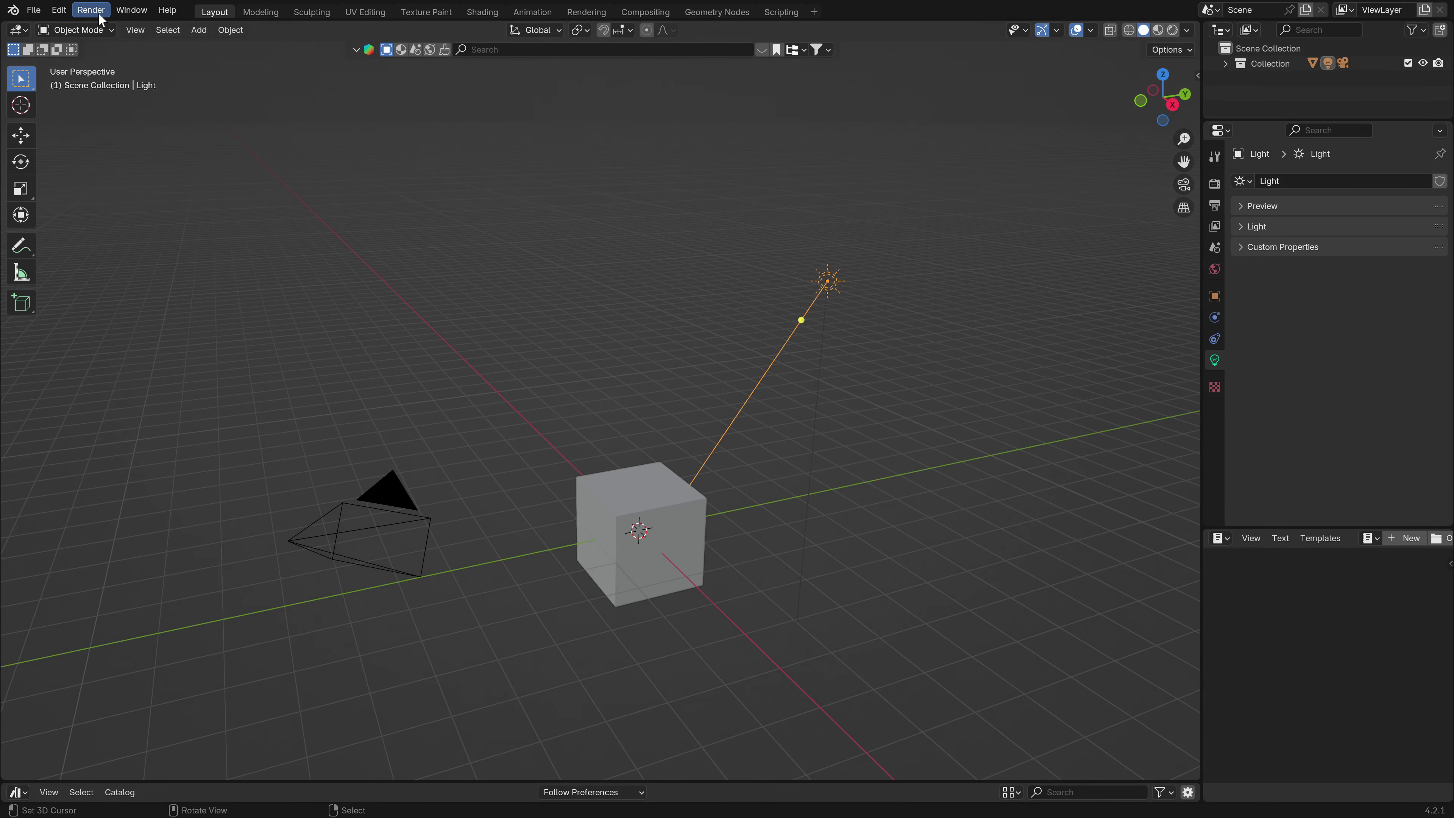
Leave window fullscreen and turn off the Extras, Relationship Lines and Text Info viewport overlays.
click(131, 11)
click(162, 61)
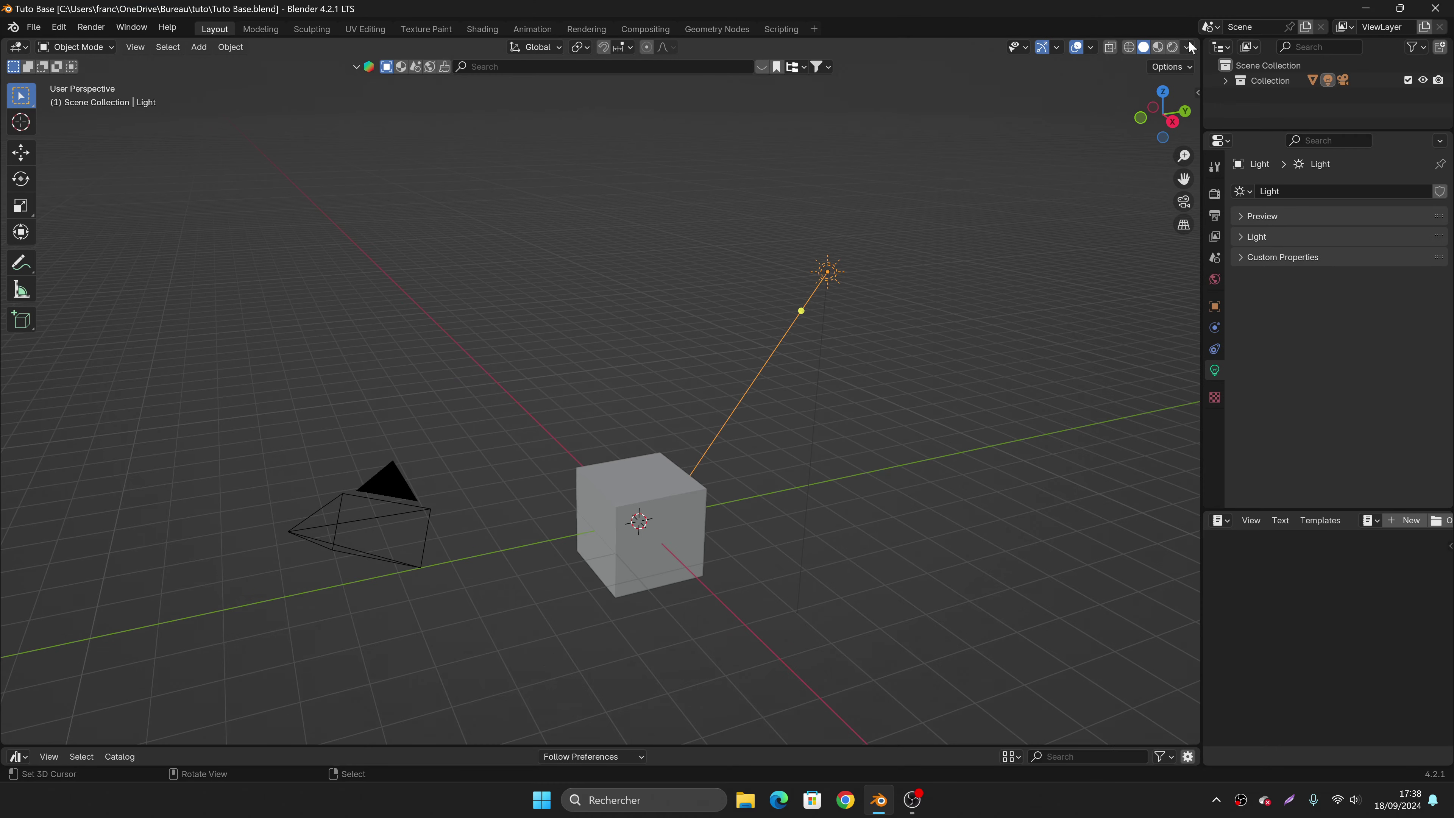
click(1090, 48)
click(1098, 154)
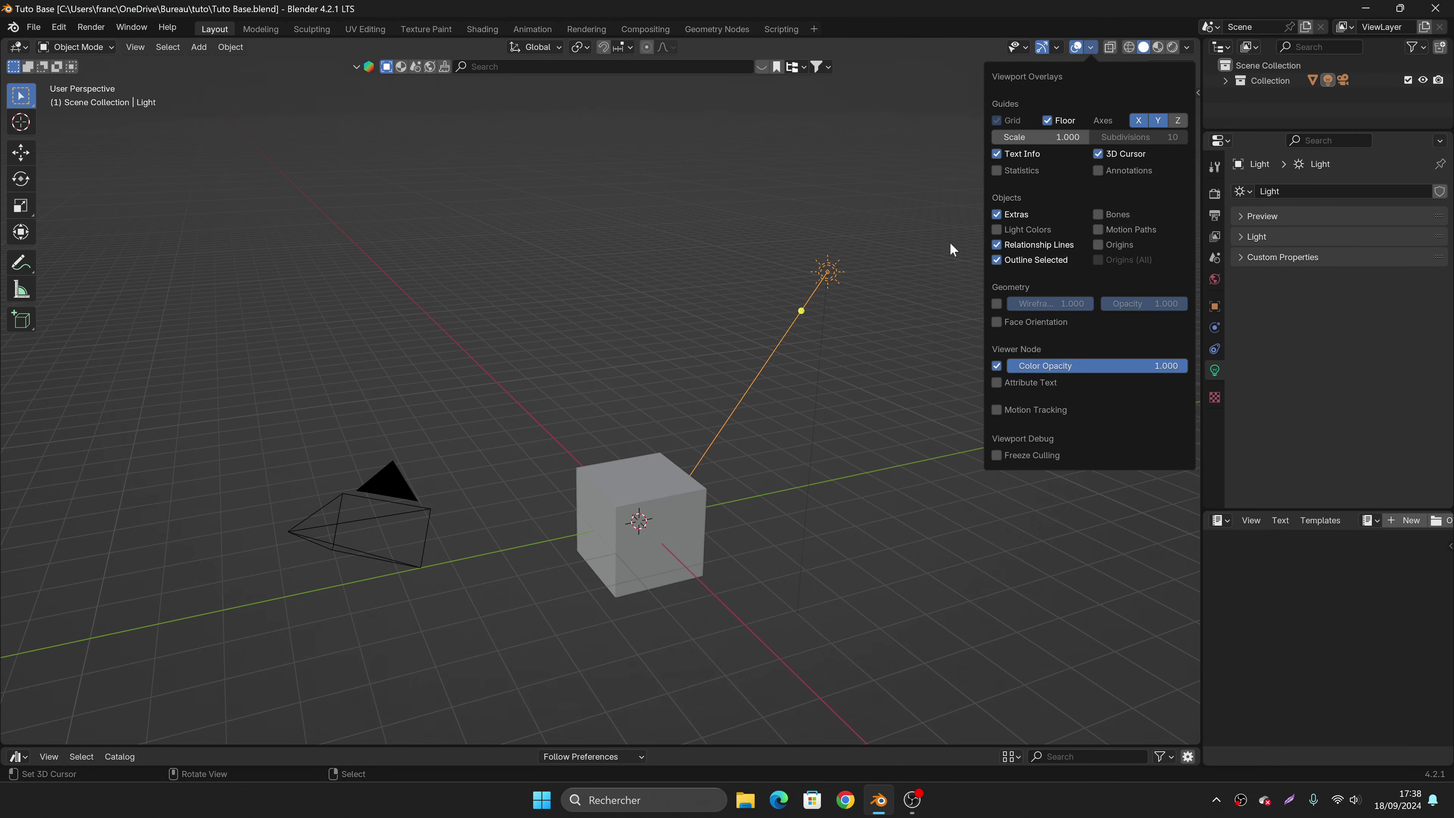
click(999, 259)
click(999, 244)
click(999, 215)
click(999, 260)
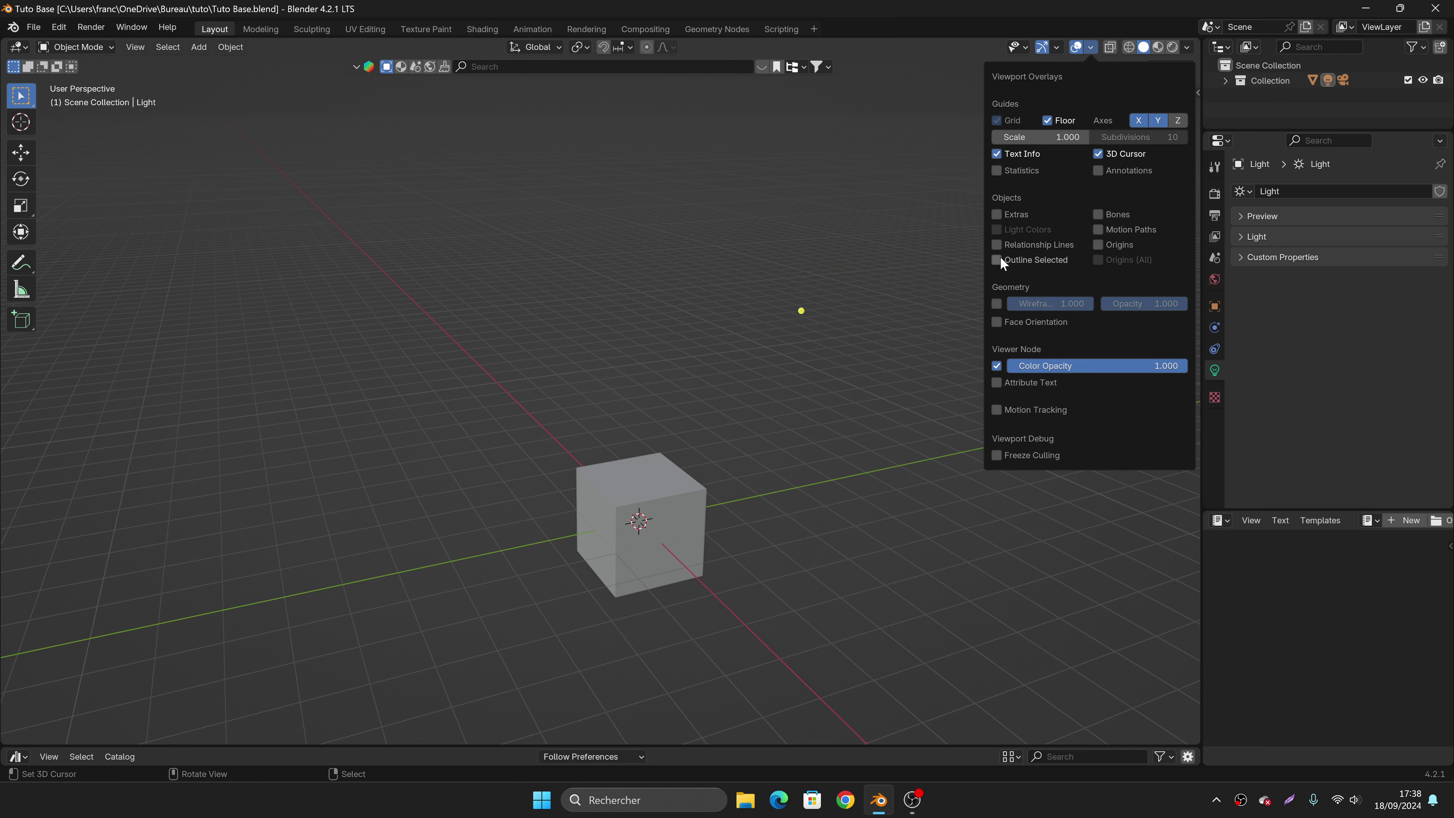
click(1001, 153)
Delete the default cube and switch the window back to fullscreen.
click(636, 527)
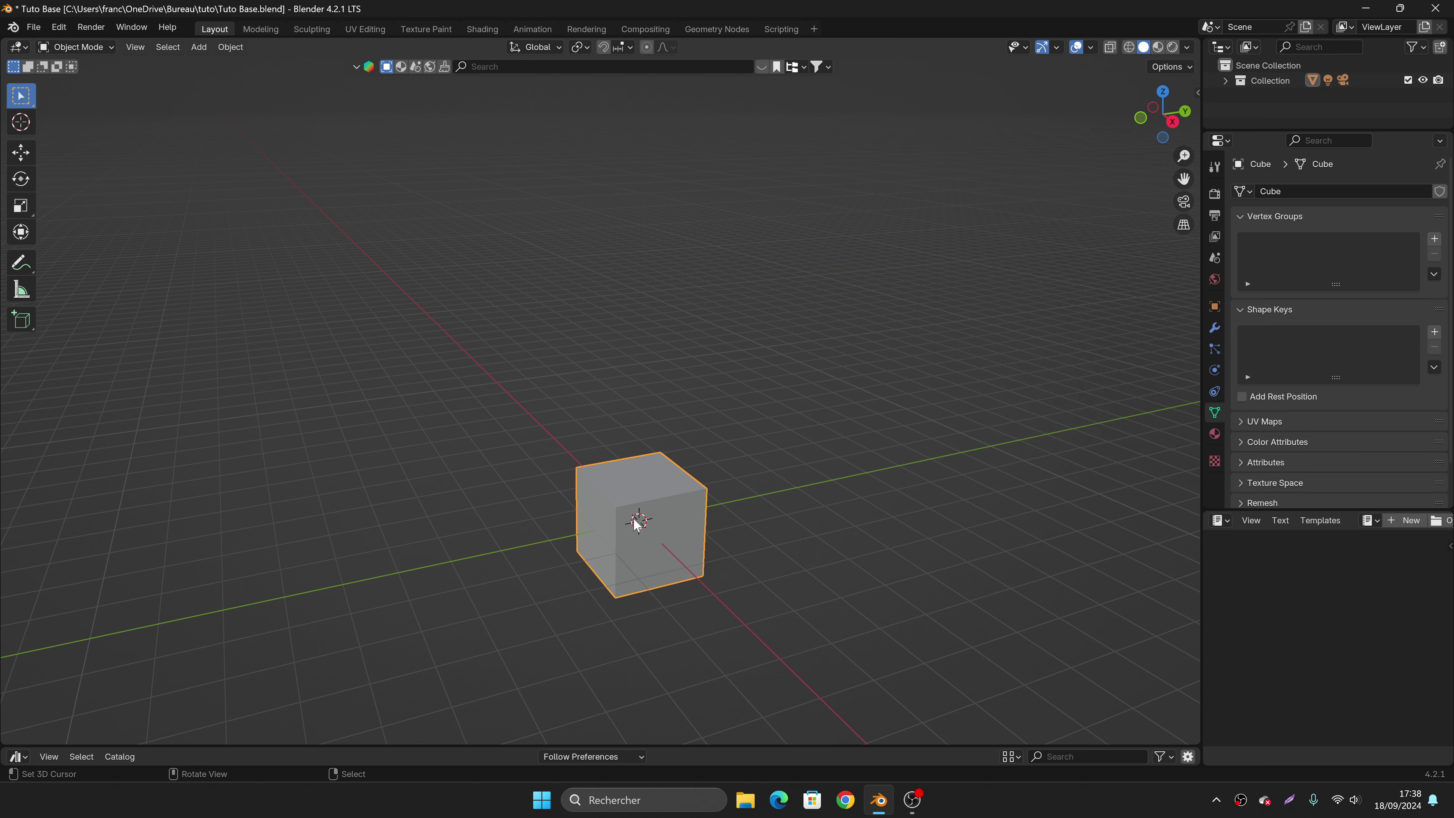
key(x)
click(715, 444)
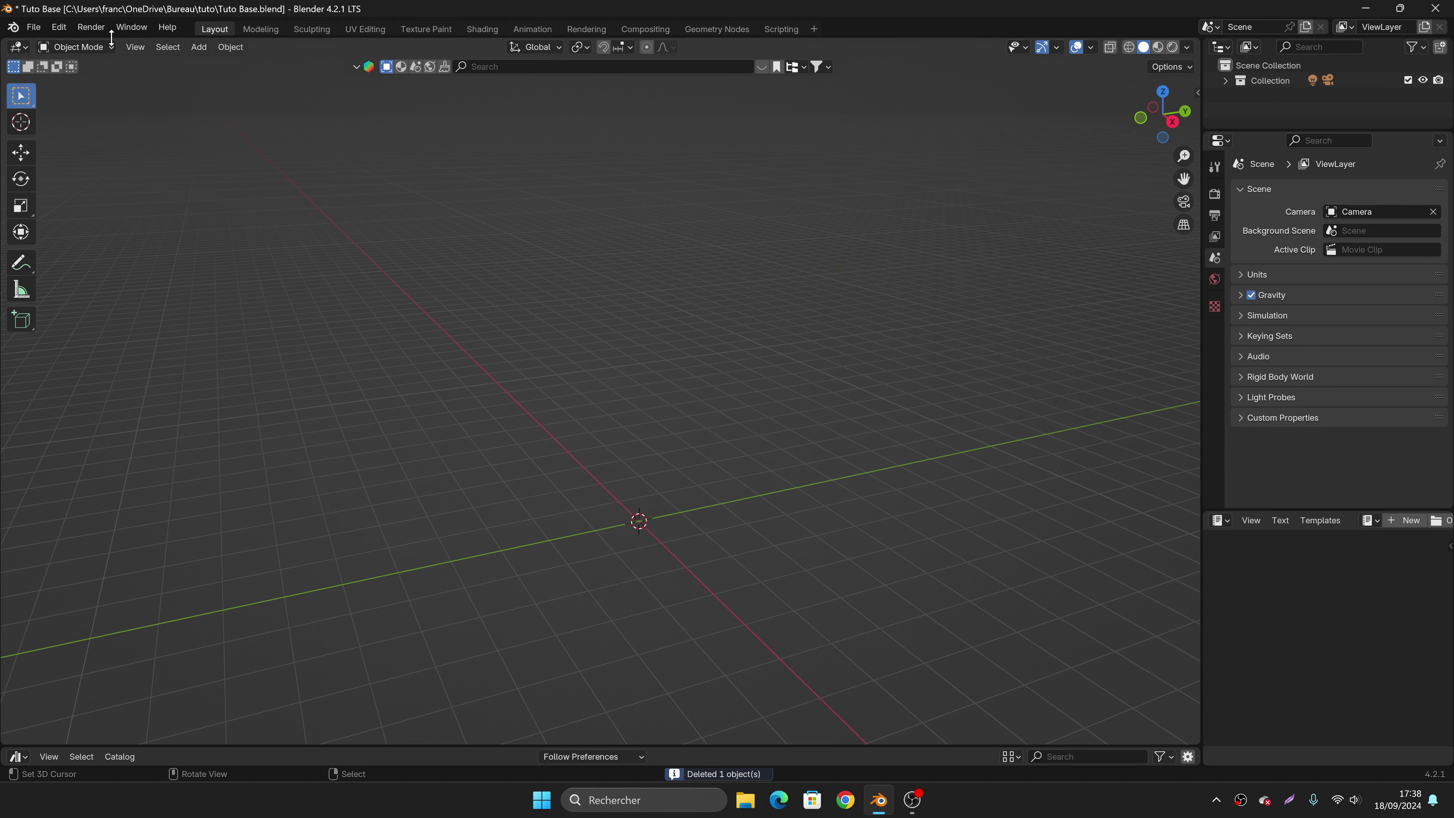
click(131, 27)
click(159, 80)
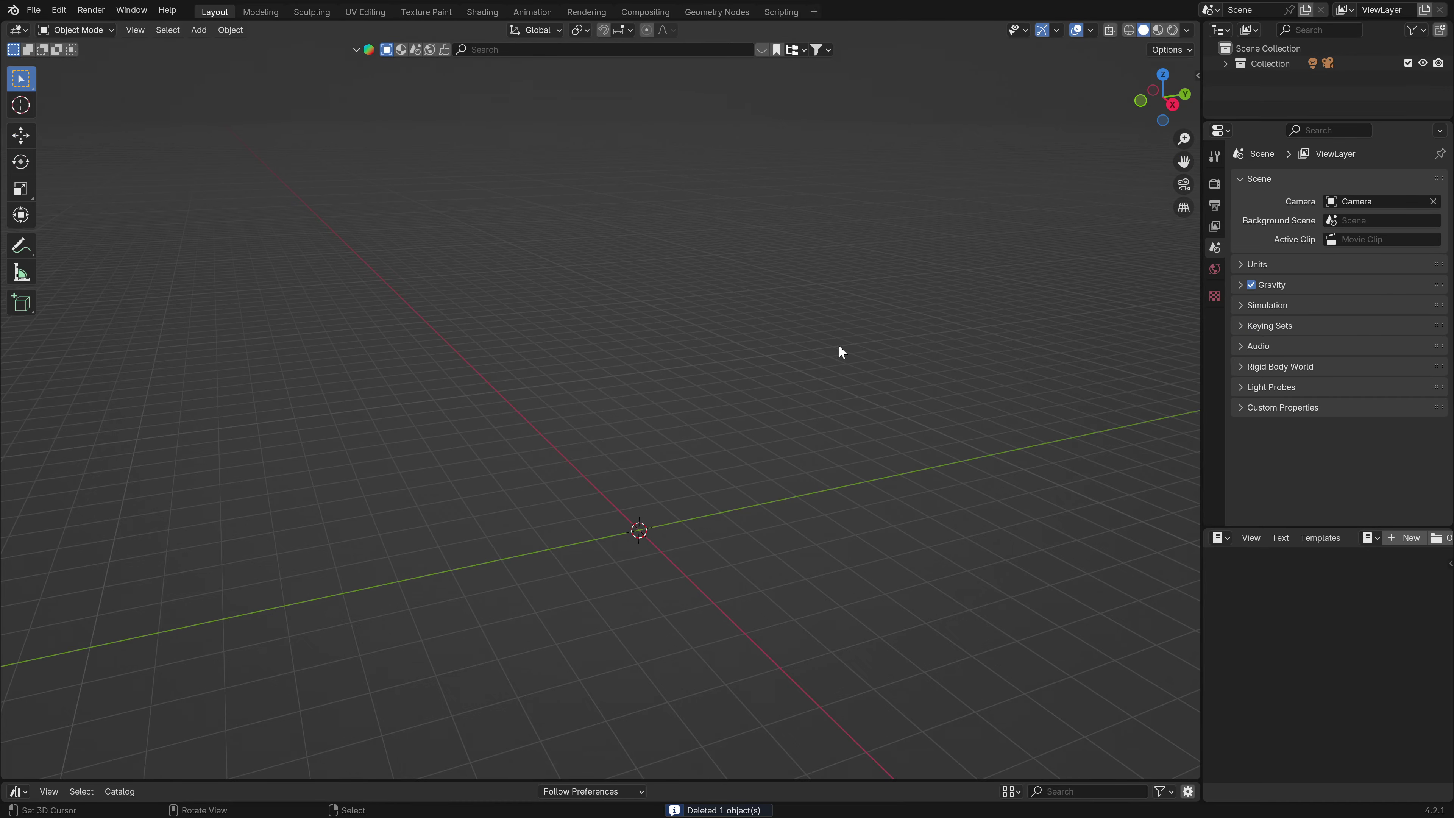
Add a cylinder mesh at the world origin with 6 vertices.
shift+middle_drag(688, 504, 612, 480)
middle_drag(561, 408, 671, 473)
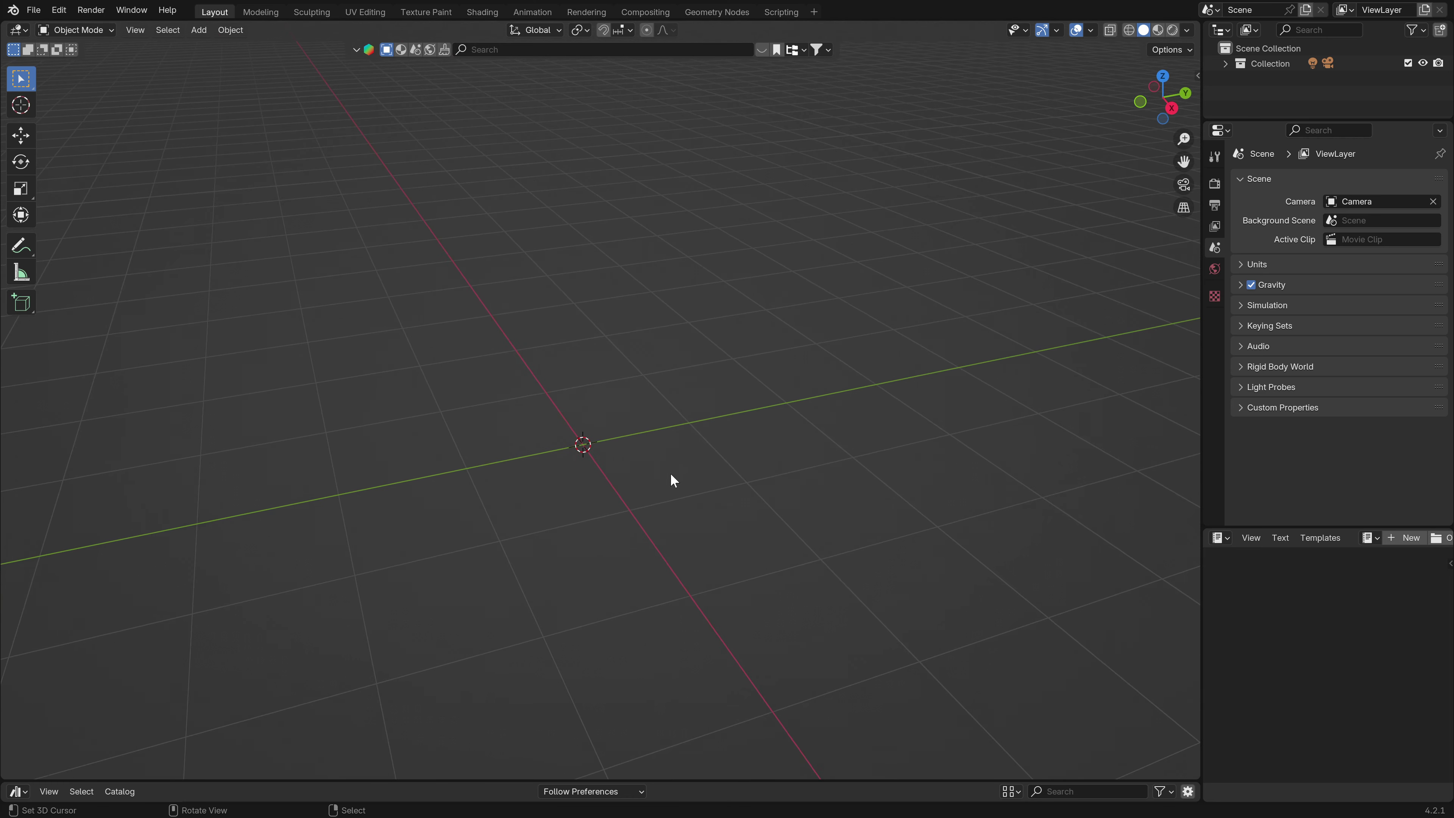
key(shift+a)
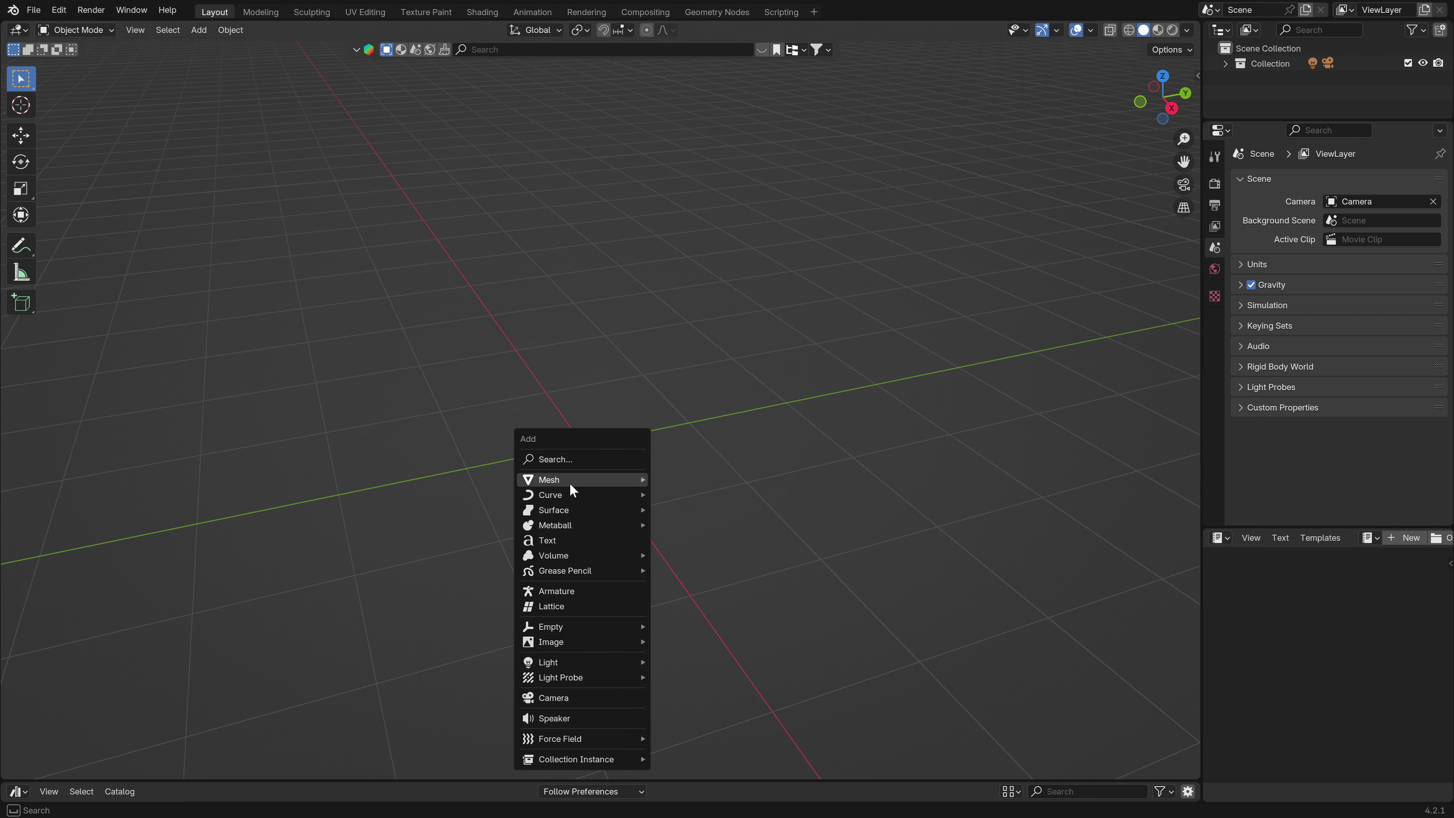
mouse_move(569, 482)
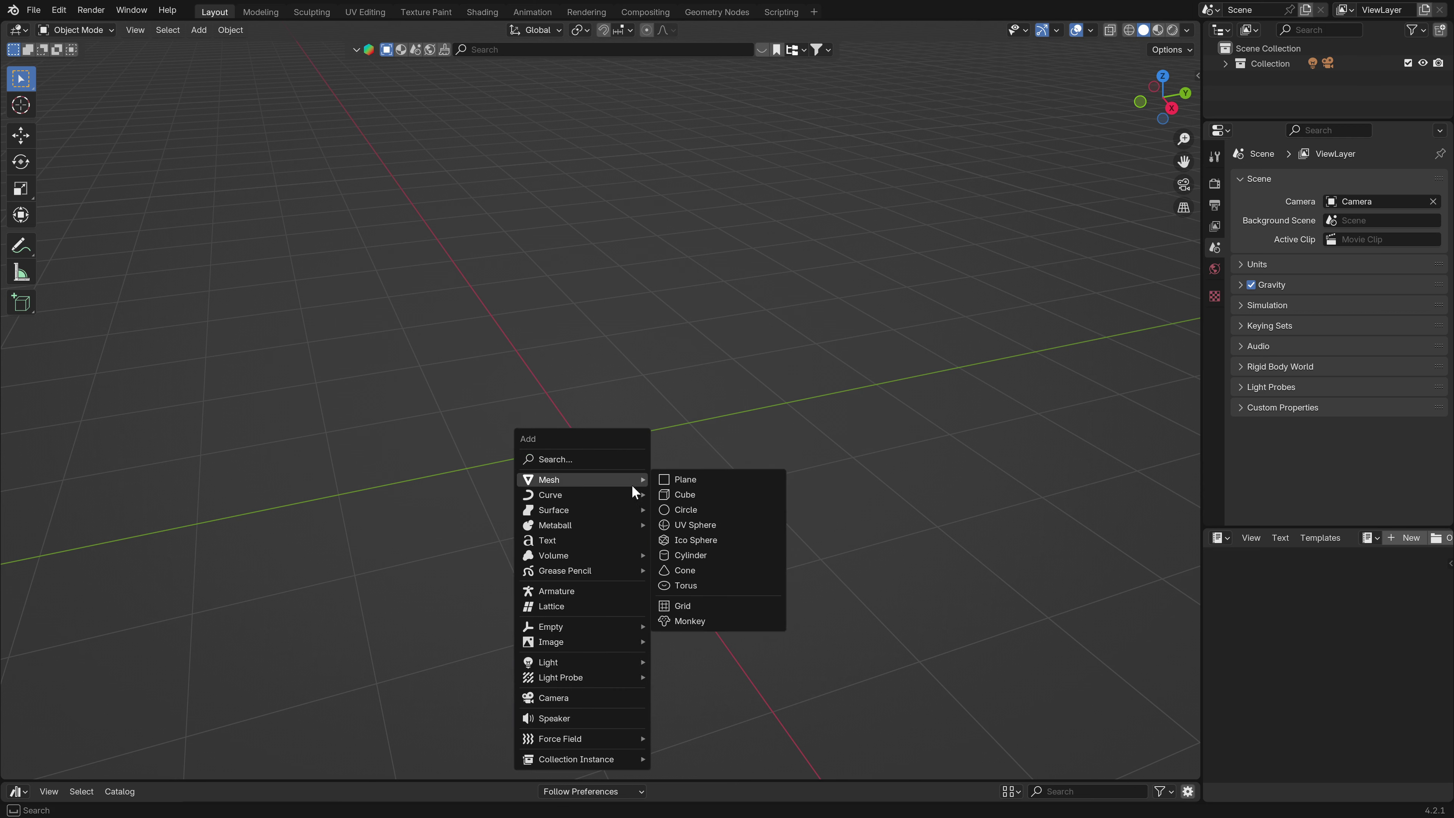
click(695, 553)
click(58, 766)
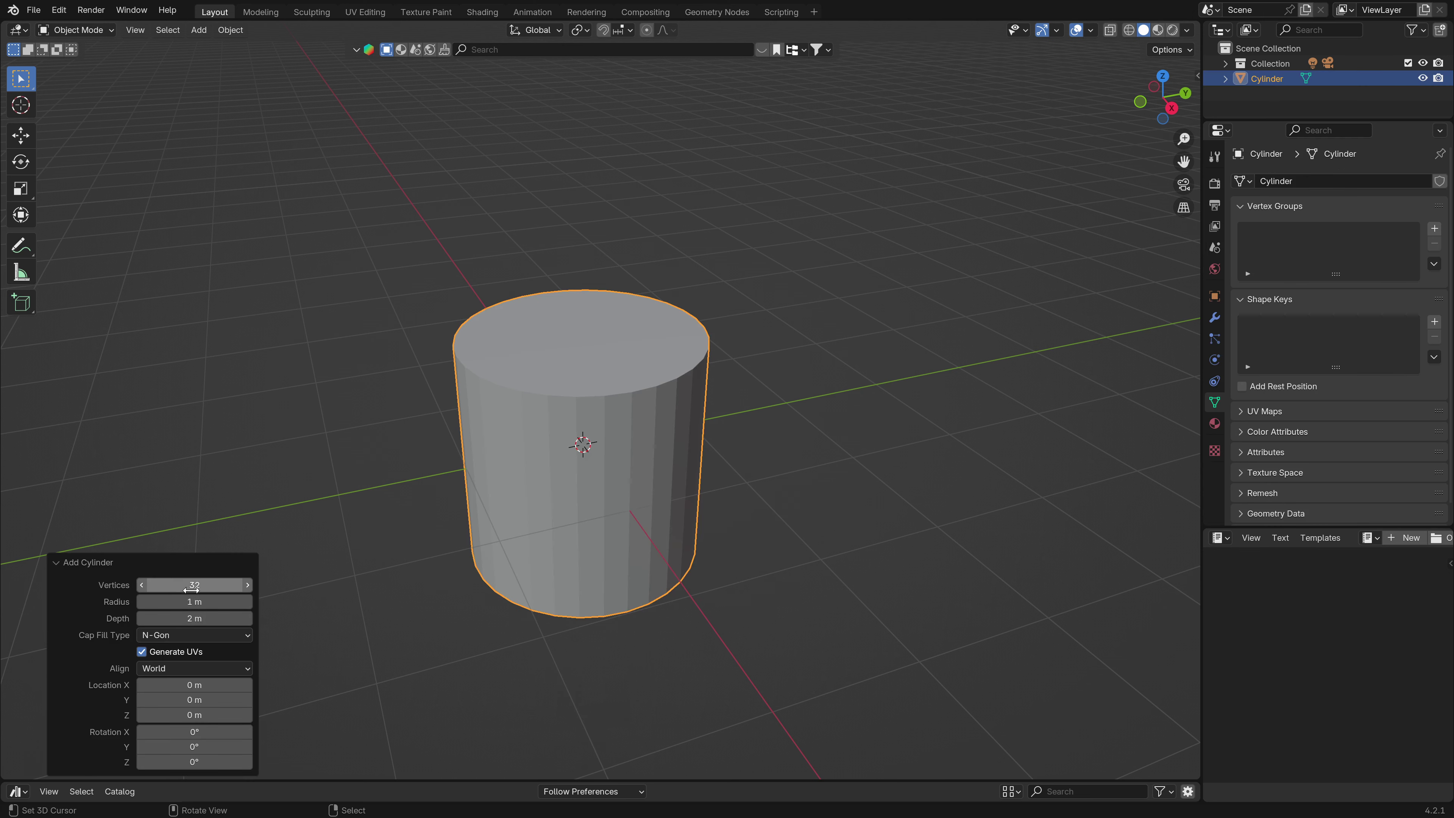
text(6)
key(Return)
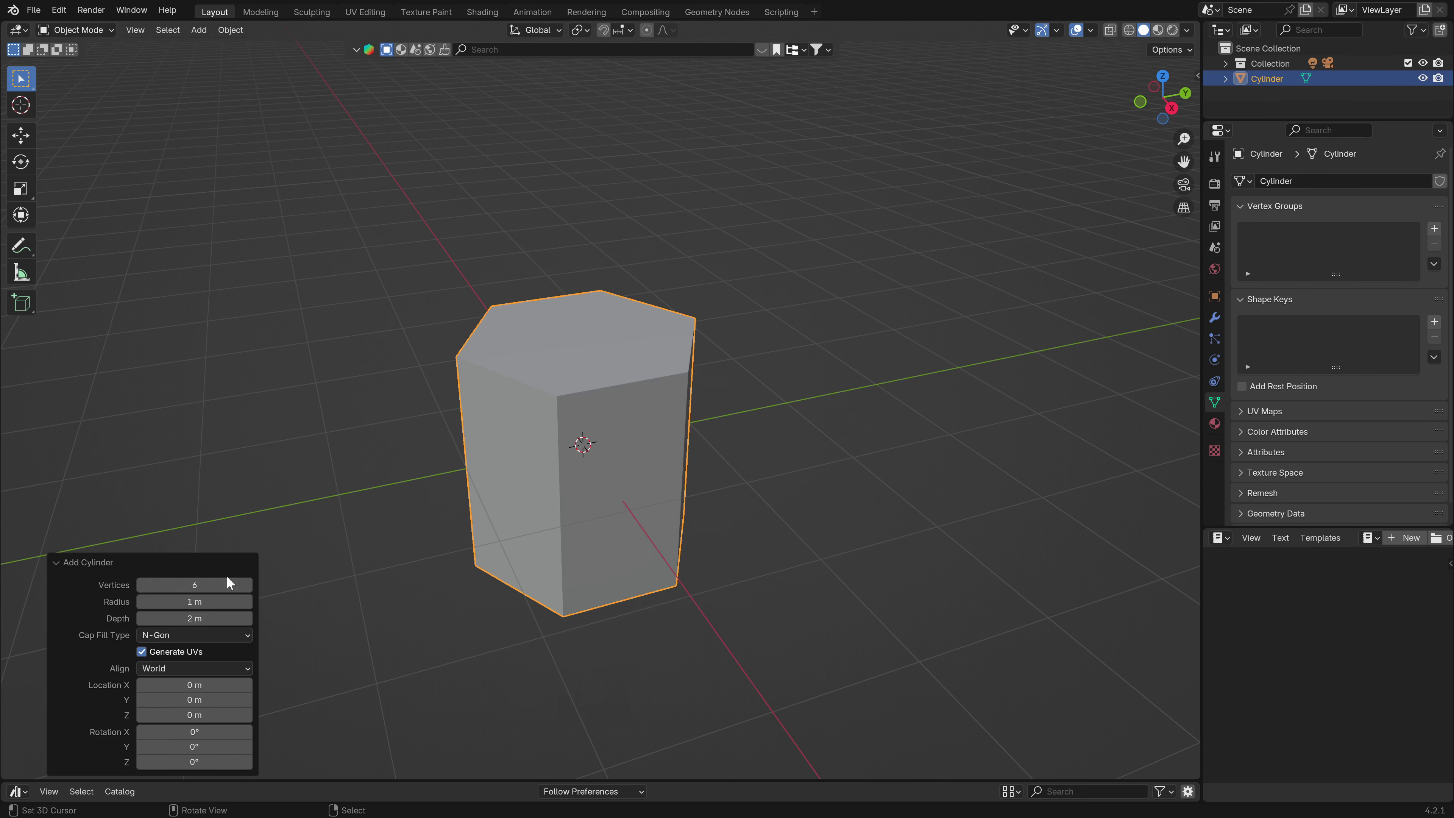
Set the new cylinder's depth to 5 m and its X rotation to 90°.
text(5)
key(Return)
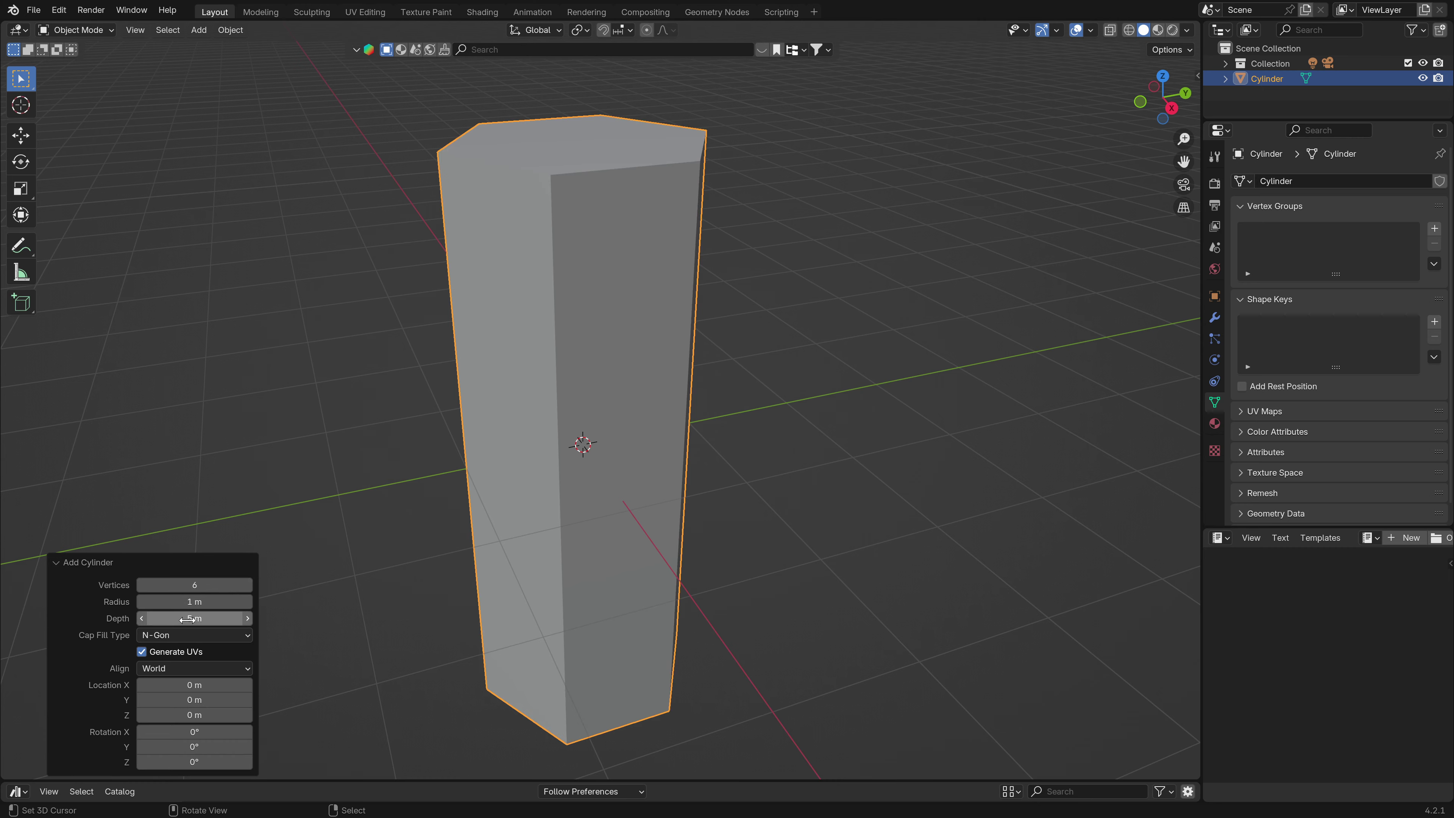
scroll(600, 412, down, 3)
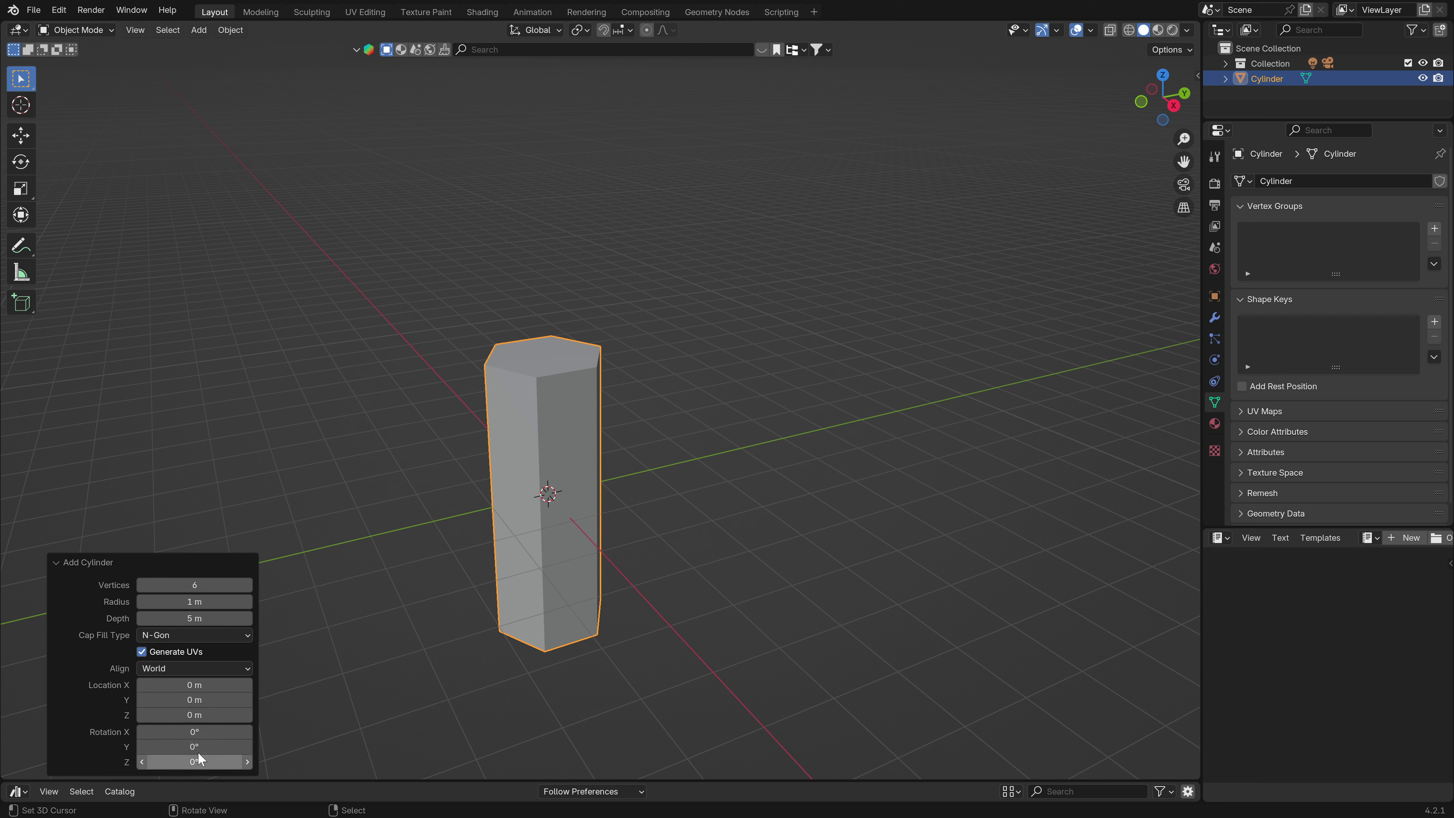
text(90)
key(Return)
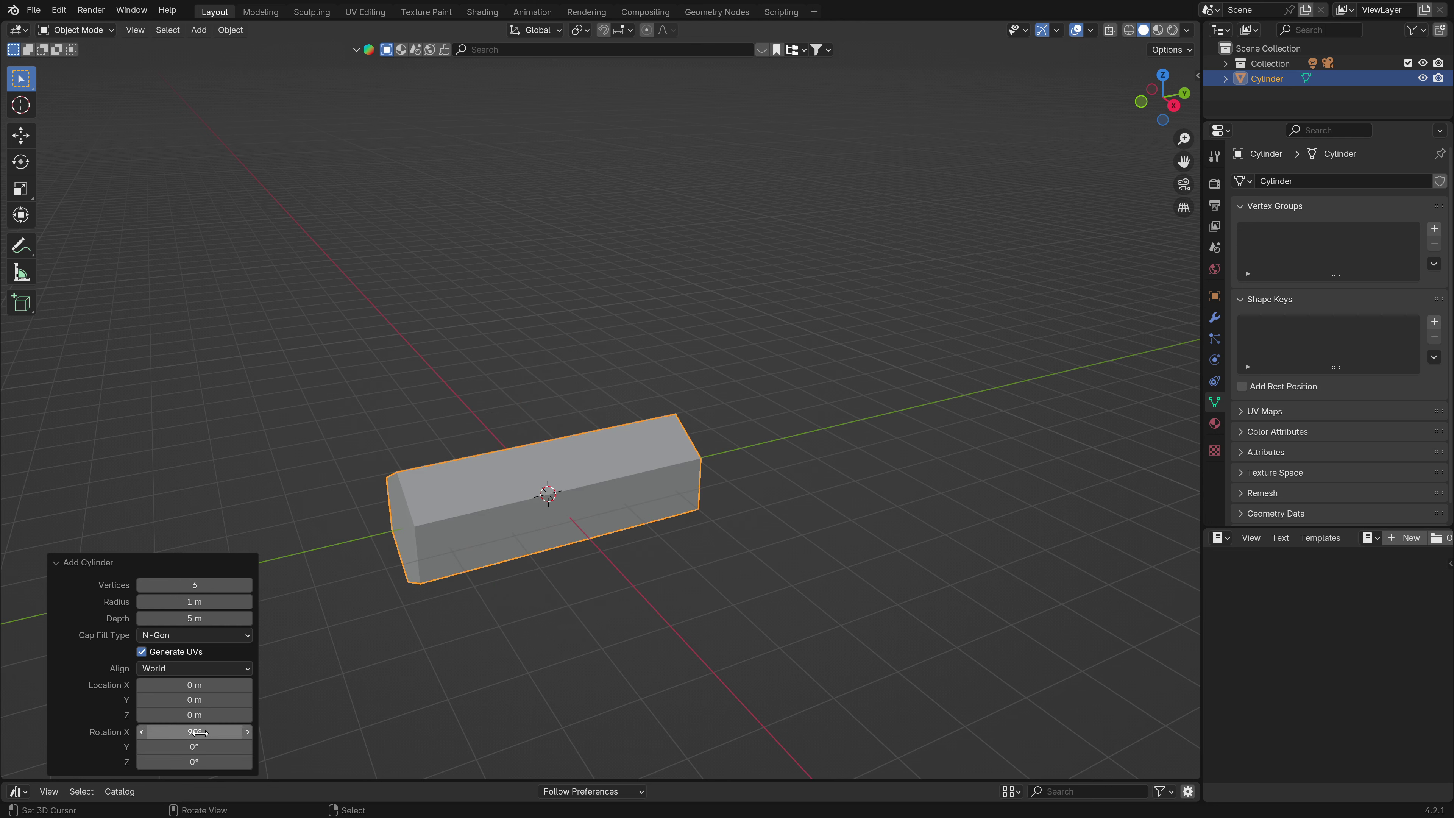
click(711, 575)
click(604, 477)
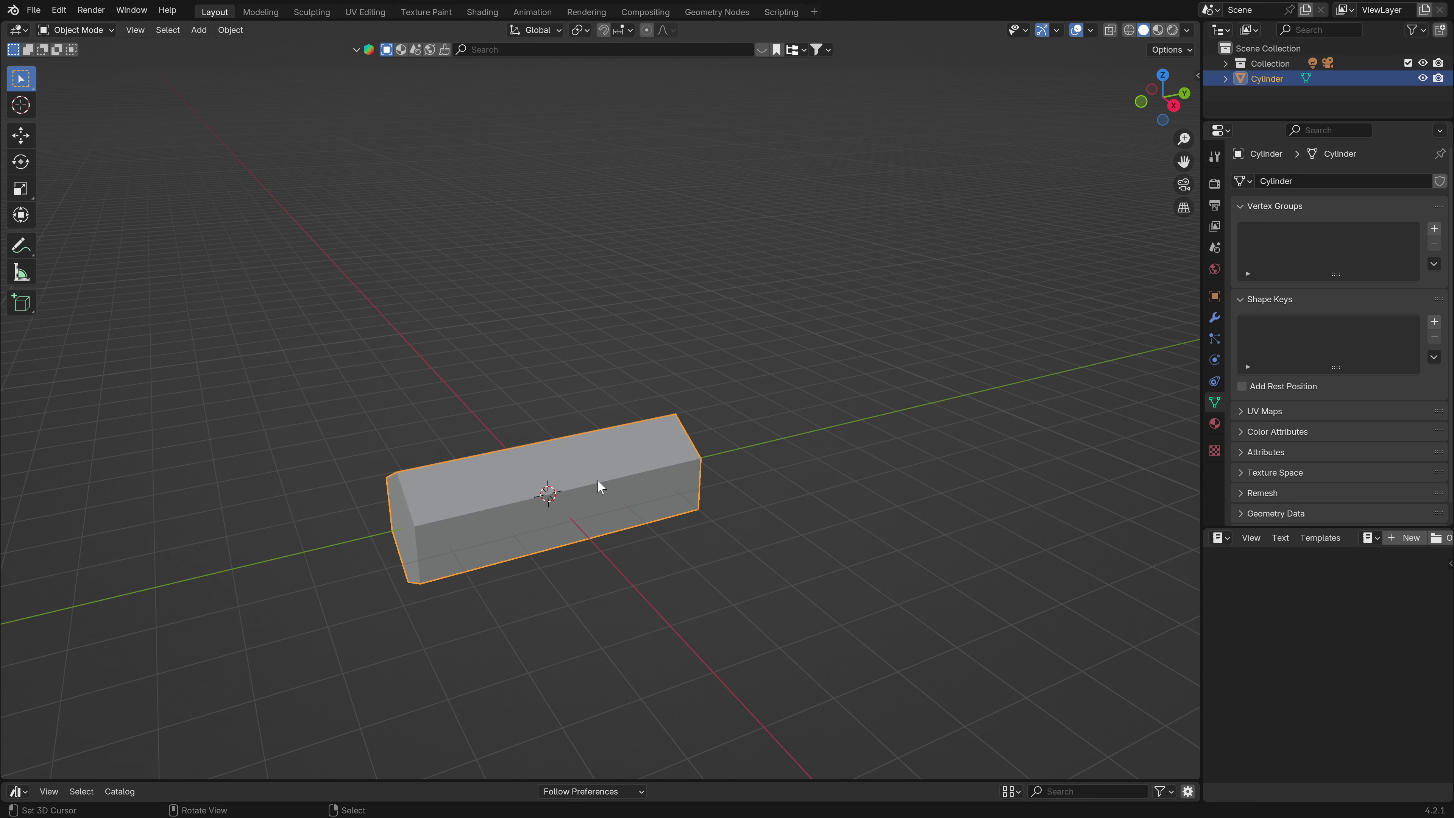
In Edit Mode, inset both hexagonal end faces of the cylinder by about 0.27 m.
key(Tab)
scroll(711, 474, up, 2)
middle_drag(711, 474, 614, 445)
right_click(314, 533)
scroll(614, 458, down, 1)
middle_drag(692, 576, 587, 320)
key(i)
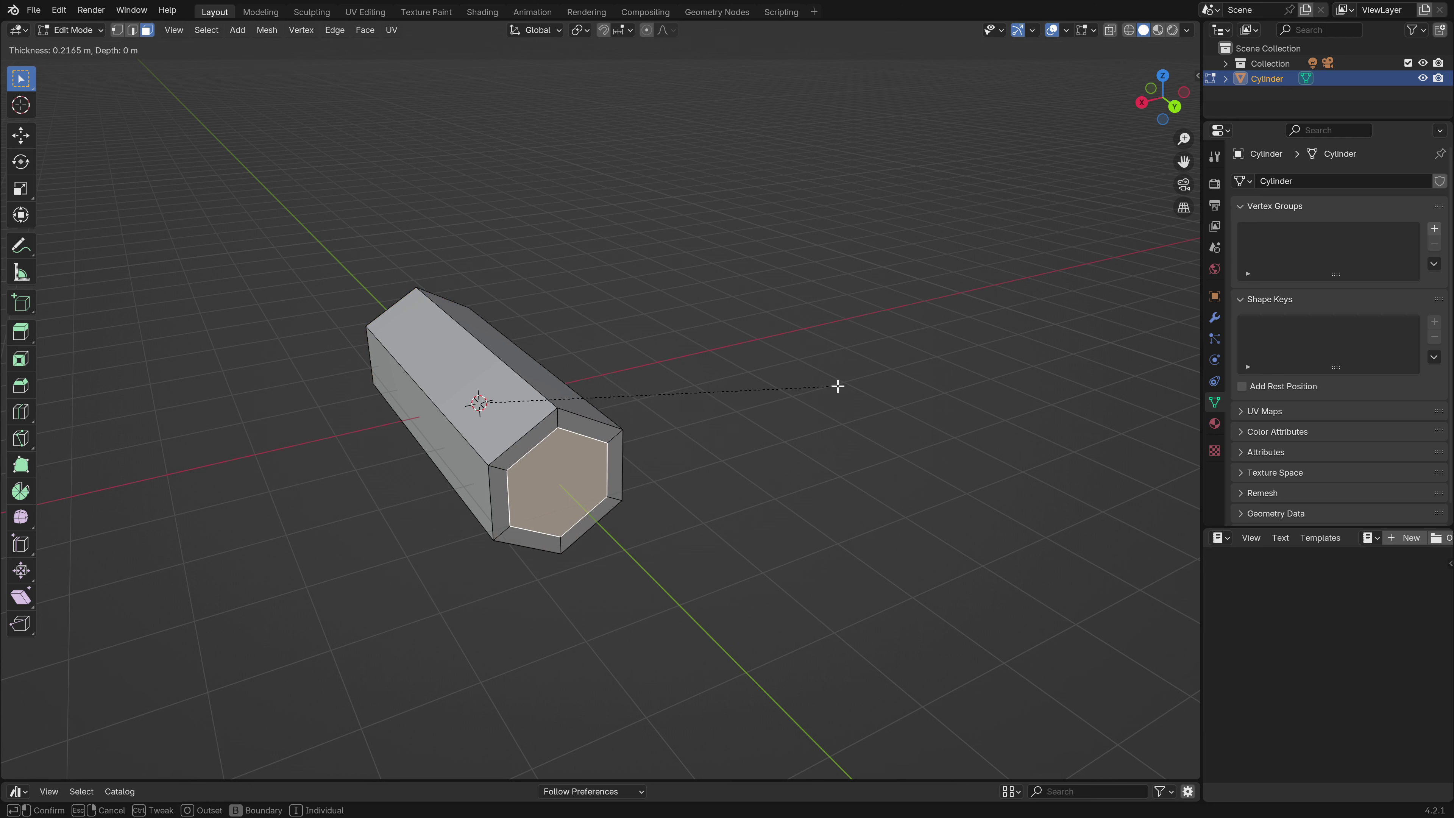
click(835, 388)
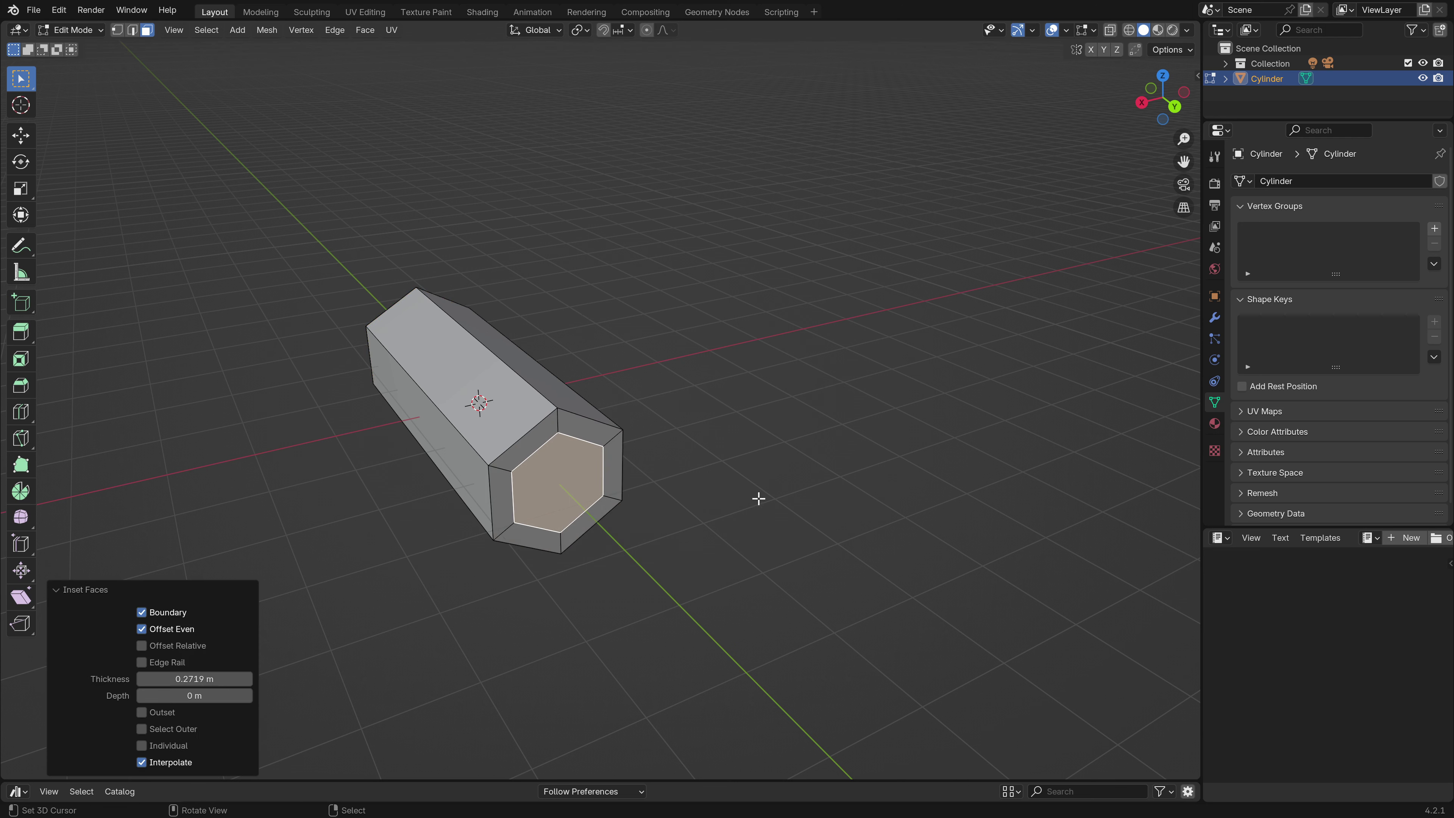
Recess the inset end faces by extruding them in place and scaling them to about 0.91 along Y.
key(e)
key(Escape)
key(e)
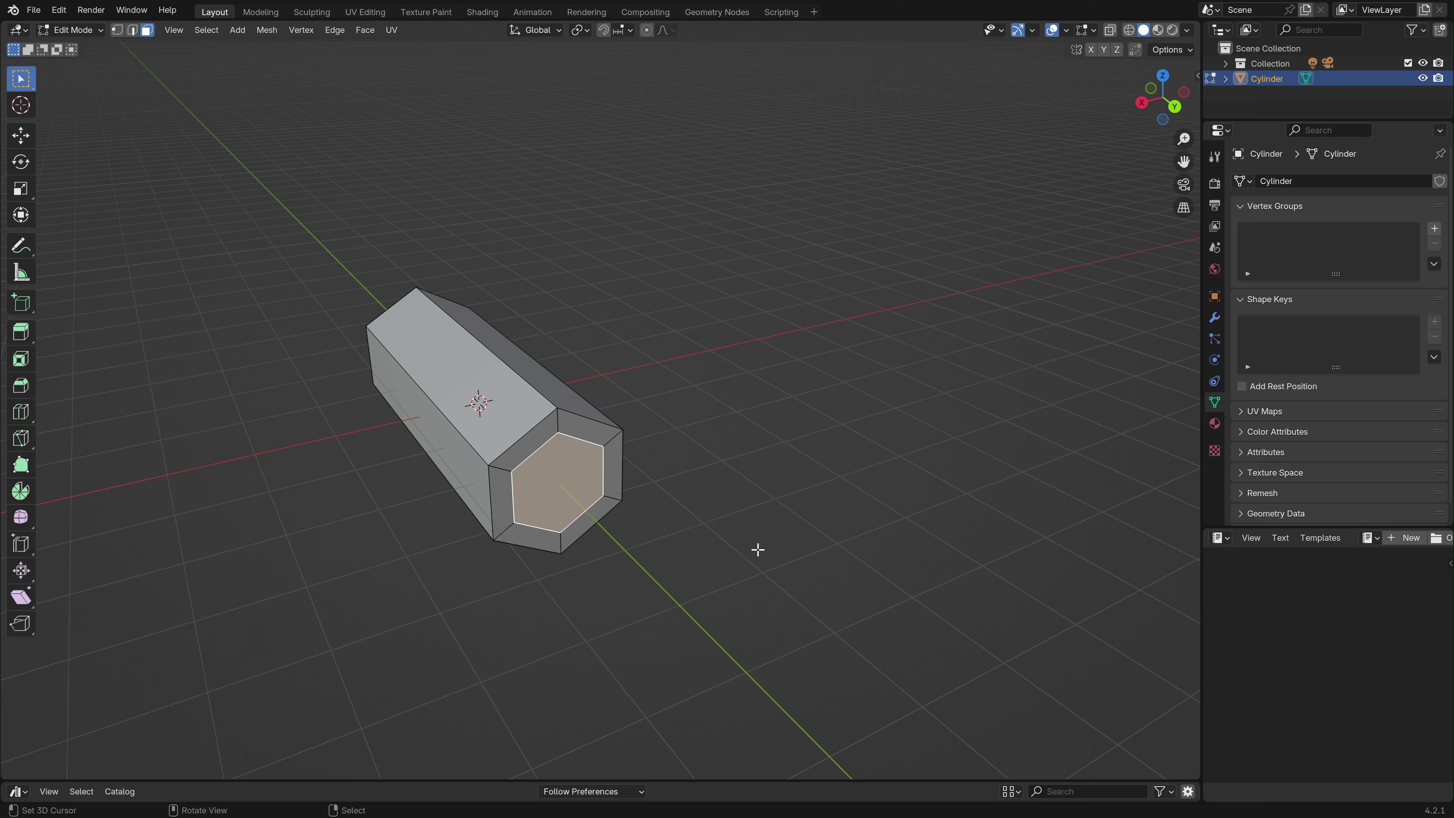
key(s)
key(x)
key(y)
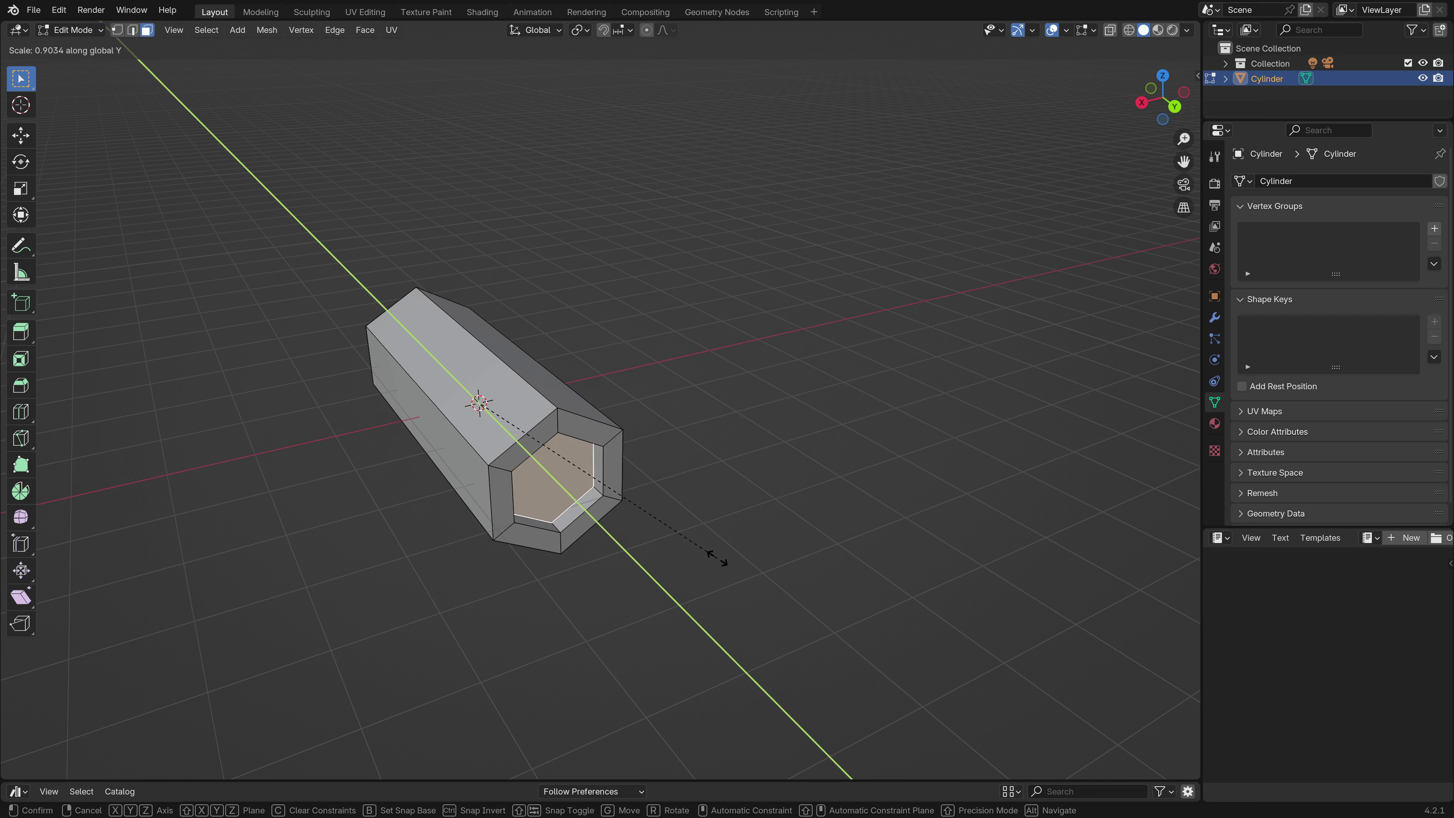
click(715, 564)
Hide the viewport toolbar and collapse the last operation's settings.
middle_drag(714, 566, 561, 439)
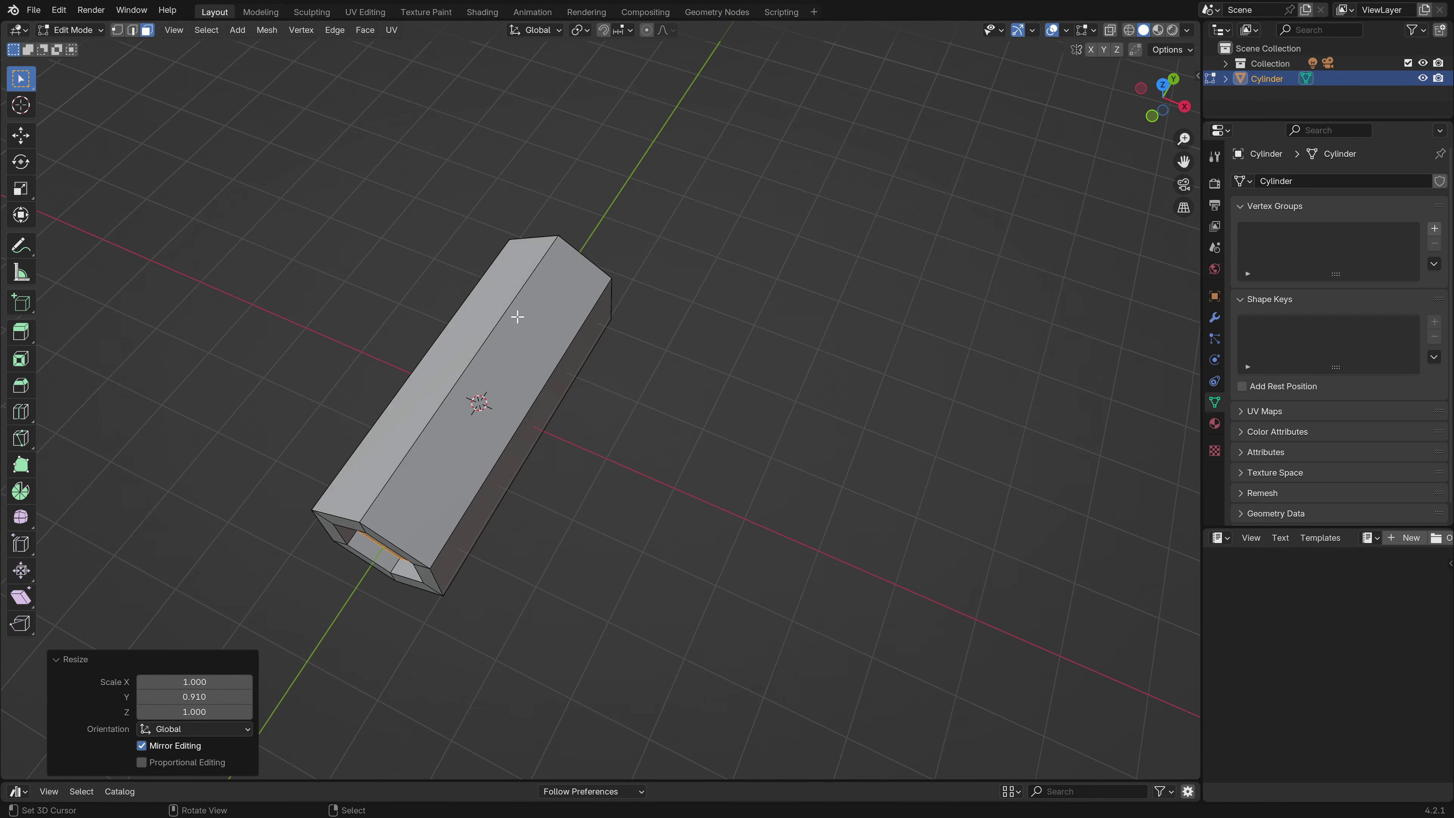
key(t)
click(28, 664)
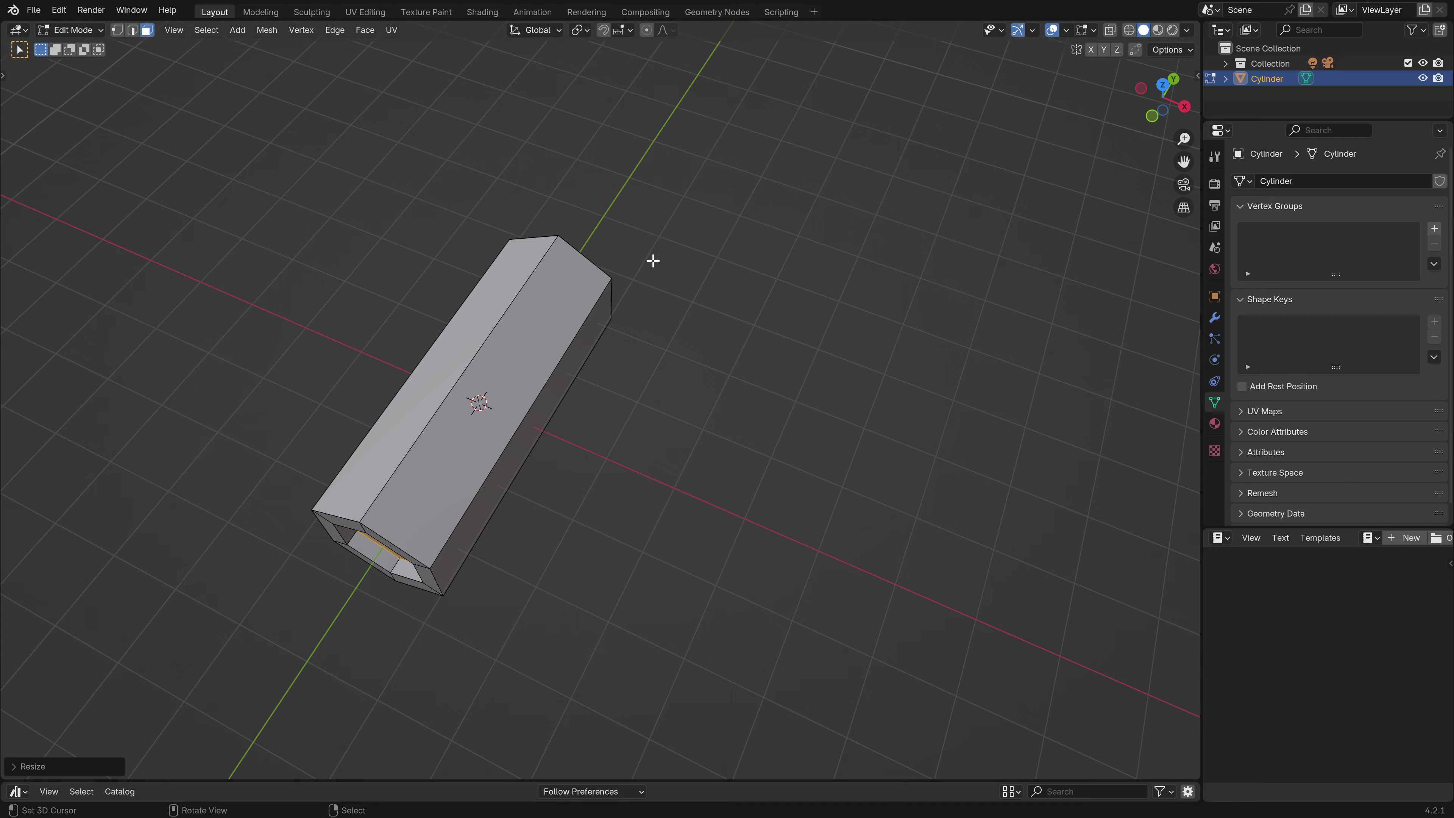
Inset two adjacent long side faces of the cylinder together as one region.
middle_drag(653, 260, 666, 419)
click(563, 358)
key(i)
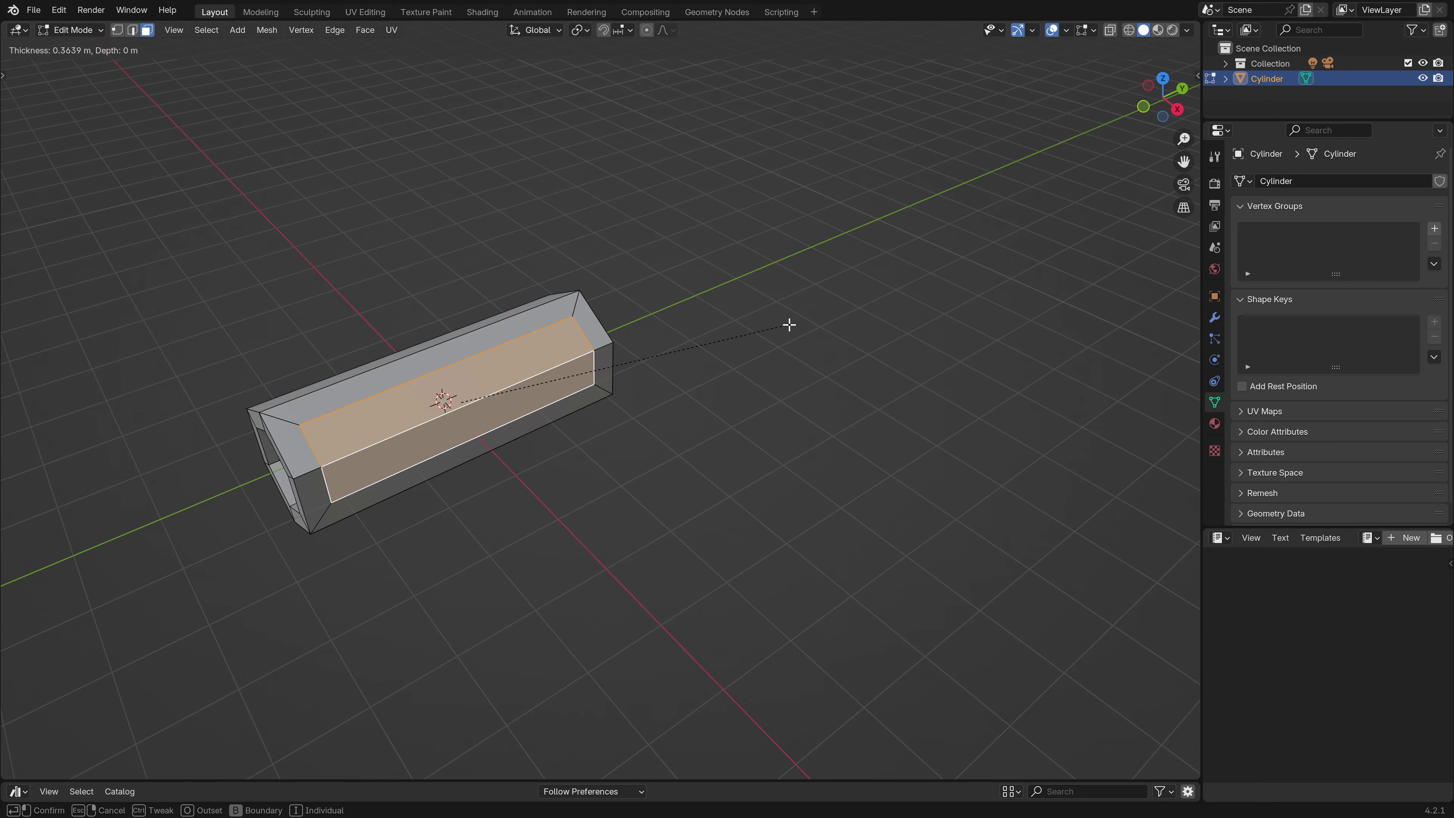
click(787, 342)
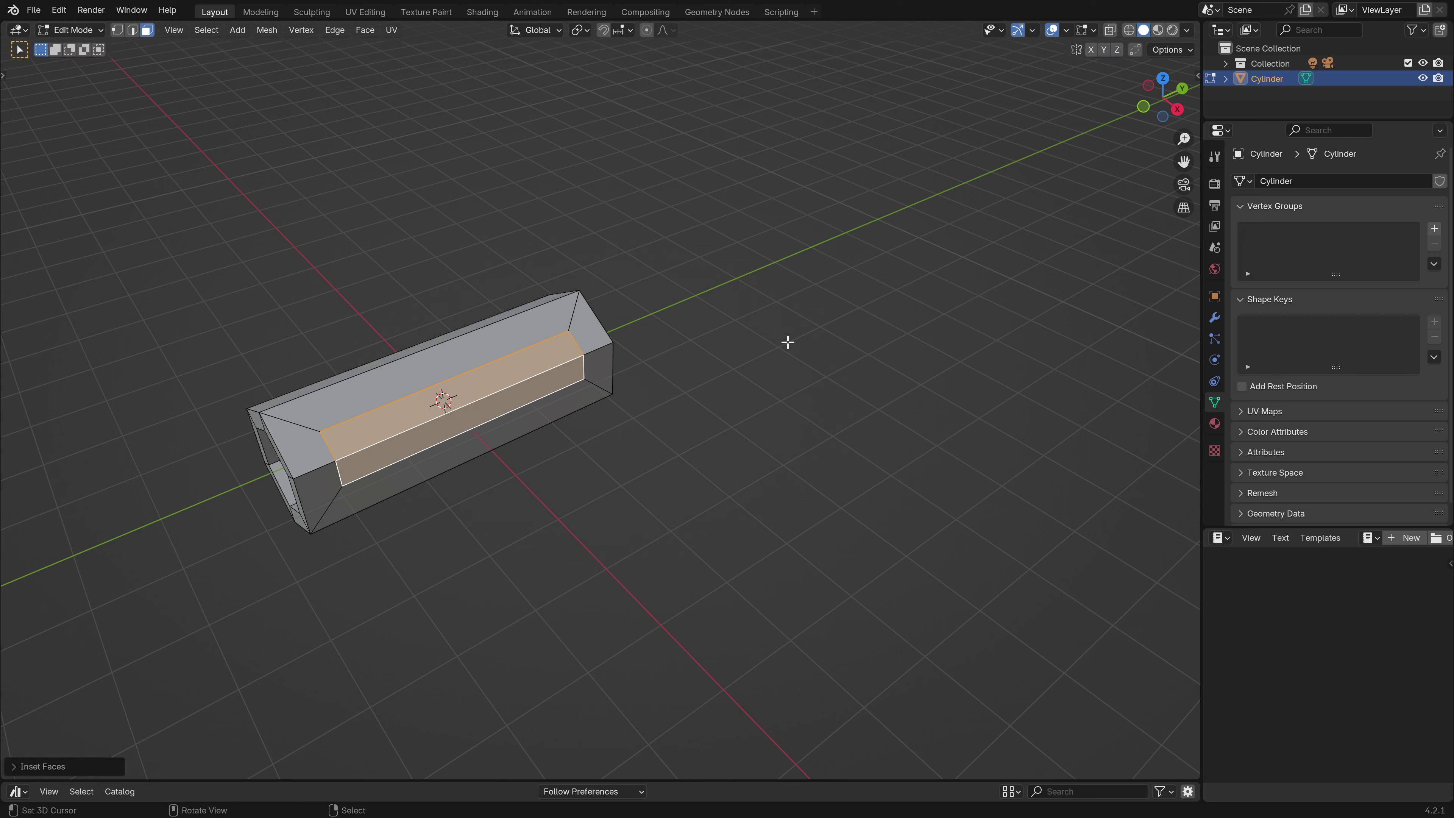
Scale the inset side faces down along Y to a short patch and move it along Y near the cylinder's far end.
key(s)
key(y)
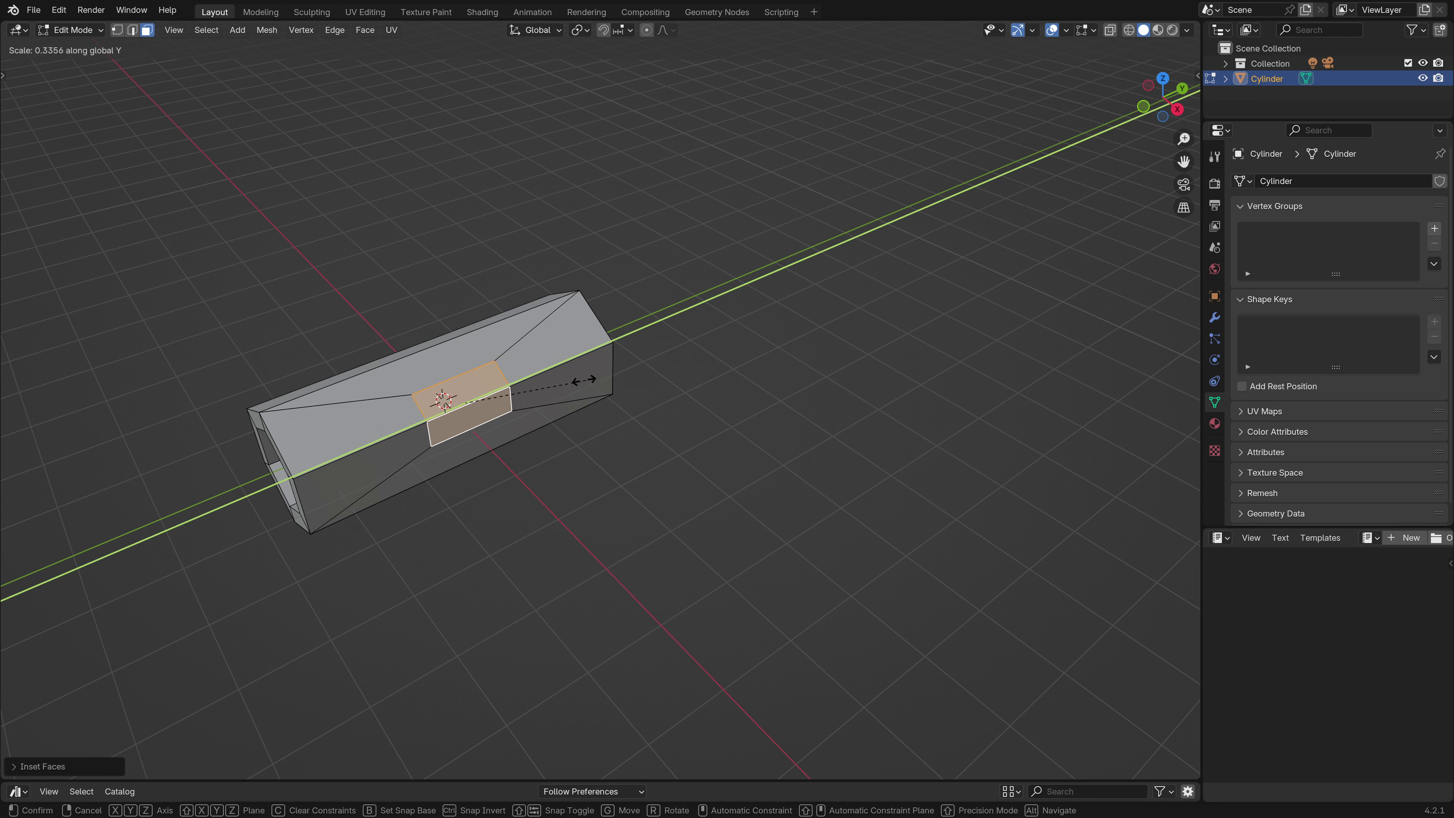
click(547, 387)
key(g)
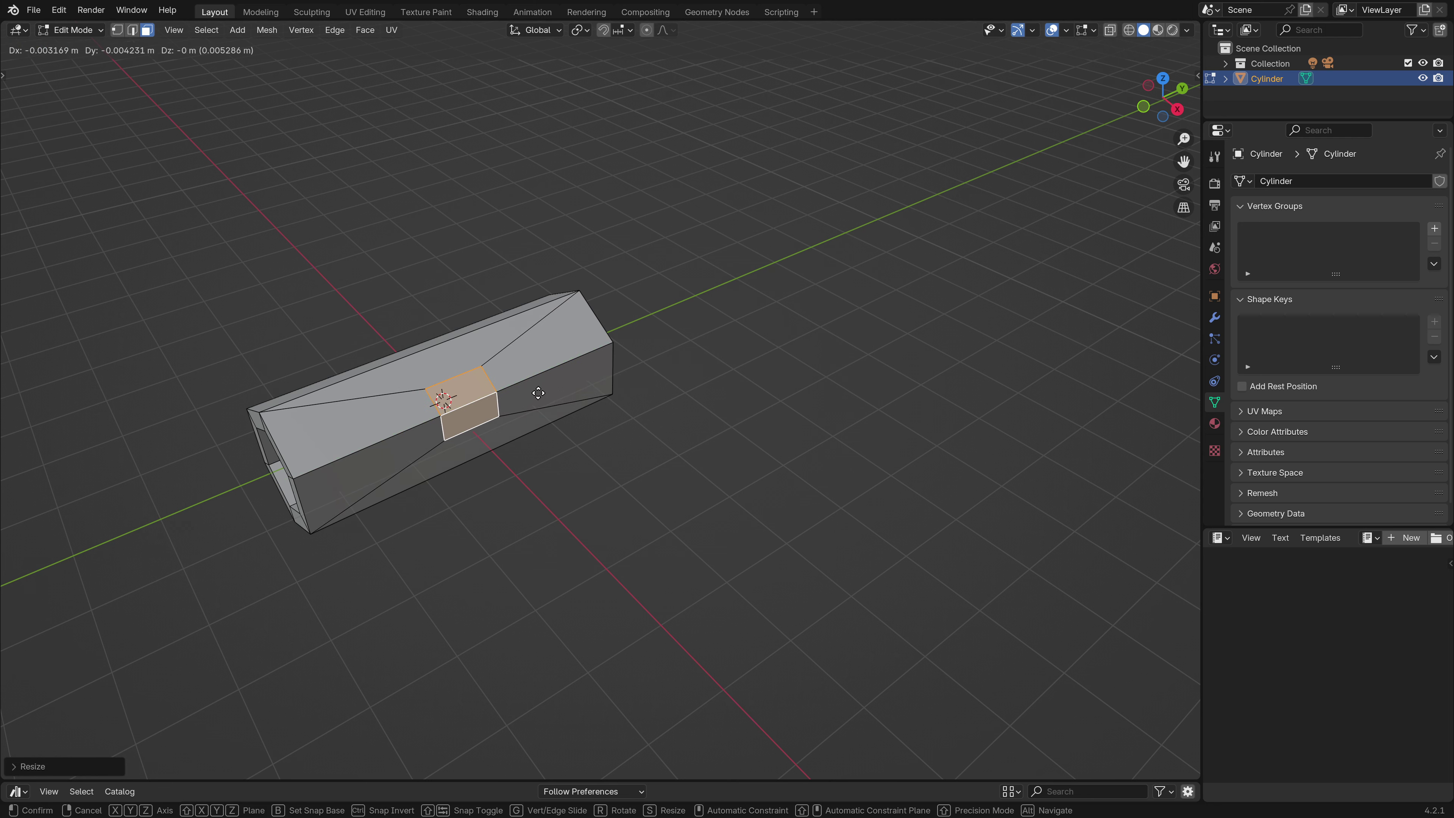
key(y)
click(616, 348)
middle_drag(616, 348, 632, 394)
scroll(598, 399, up, 2)
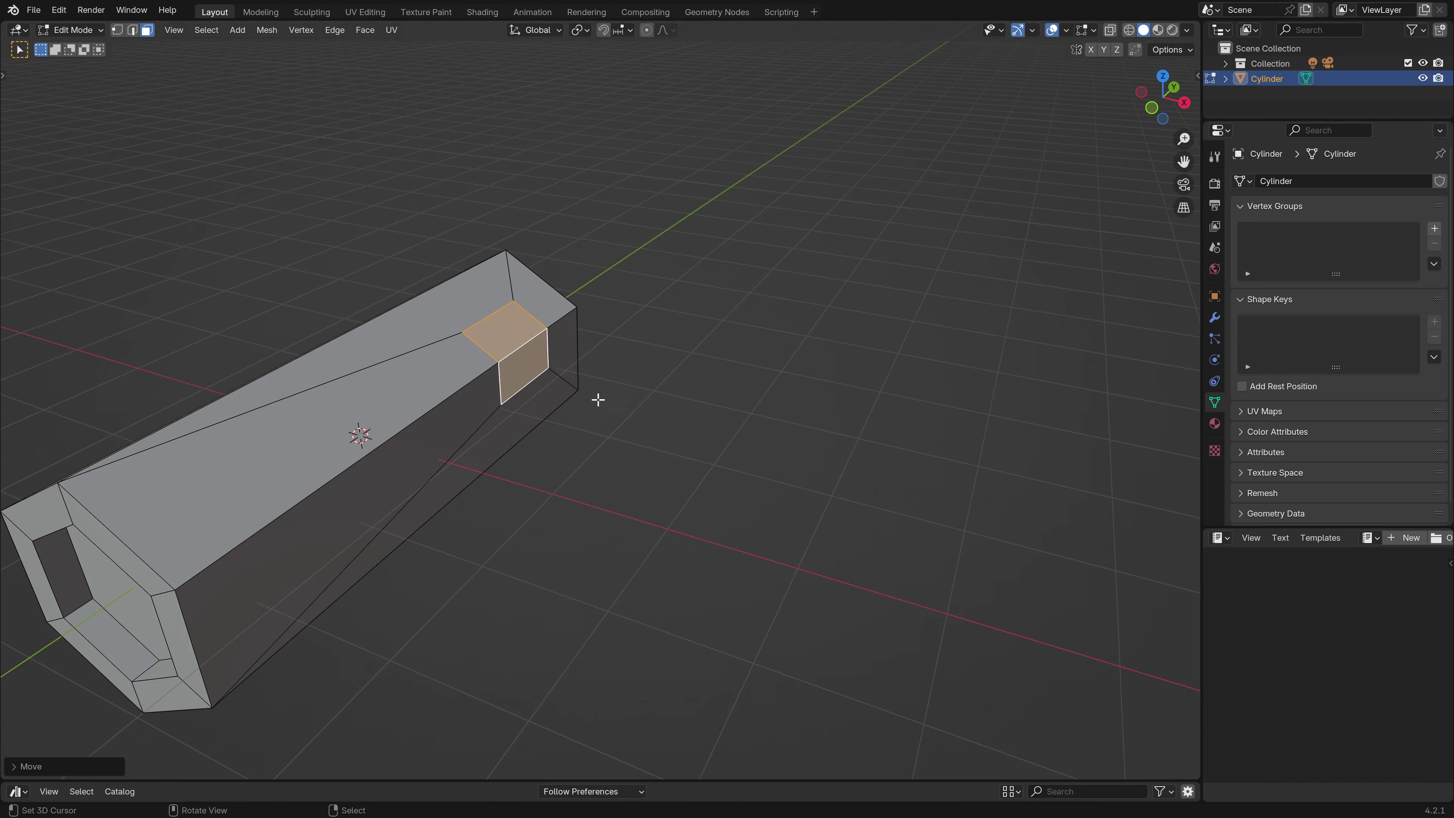
Extrude the small side patch outward as a branch stub and scale down its end faces.
scroll(597, 399, down, 1)
shift+middle_drag(426, 394, 823, 396)
scroll(701, 380, up, 1)
key(g)
key(z)
key(z)
click(788, 452)
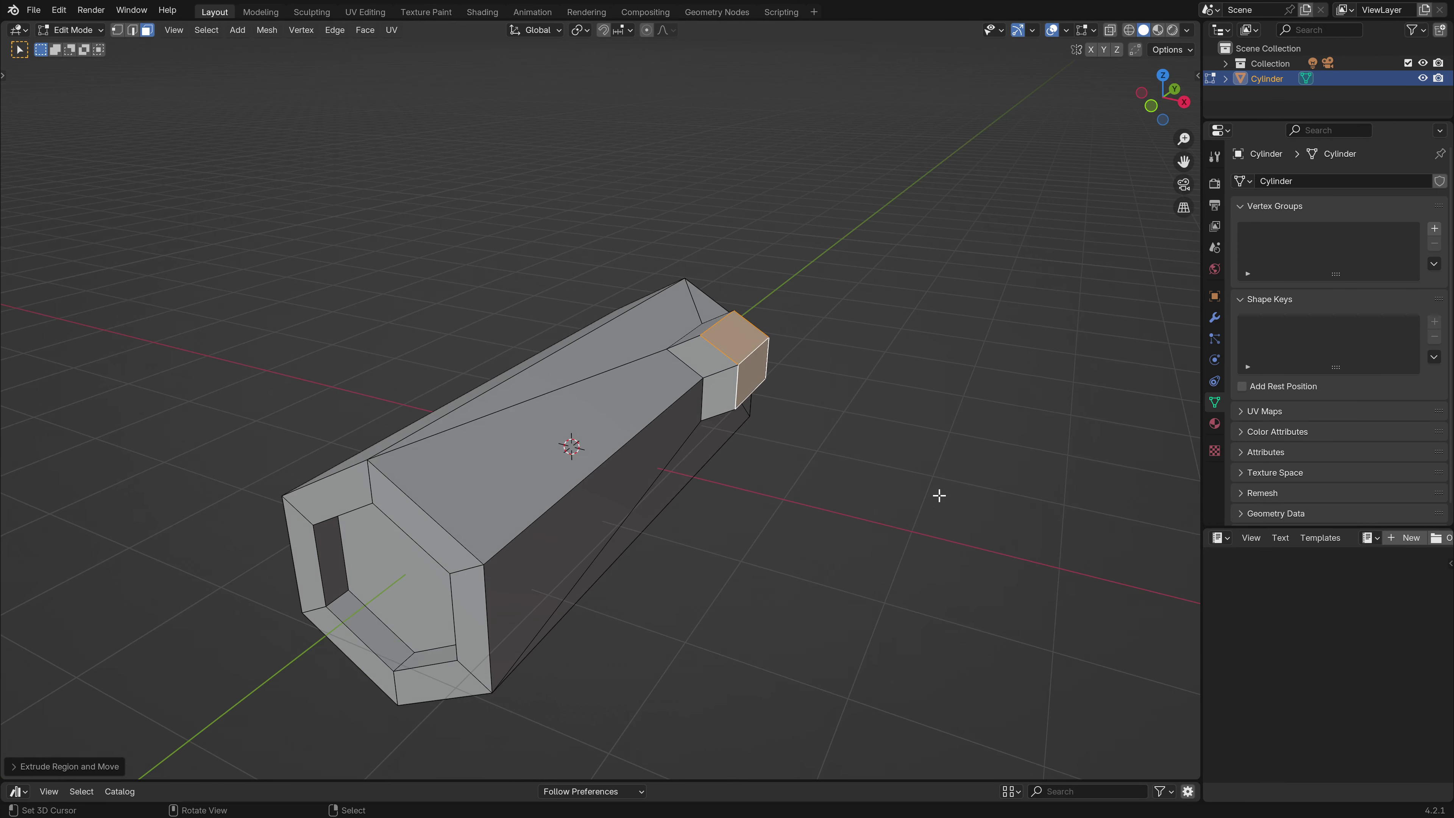
key(s)
click(883, 438)
middle_drag(882, 438, 779, 407)
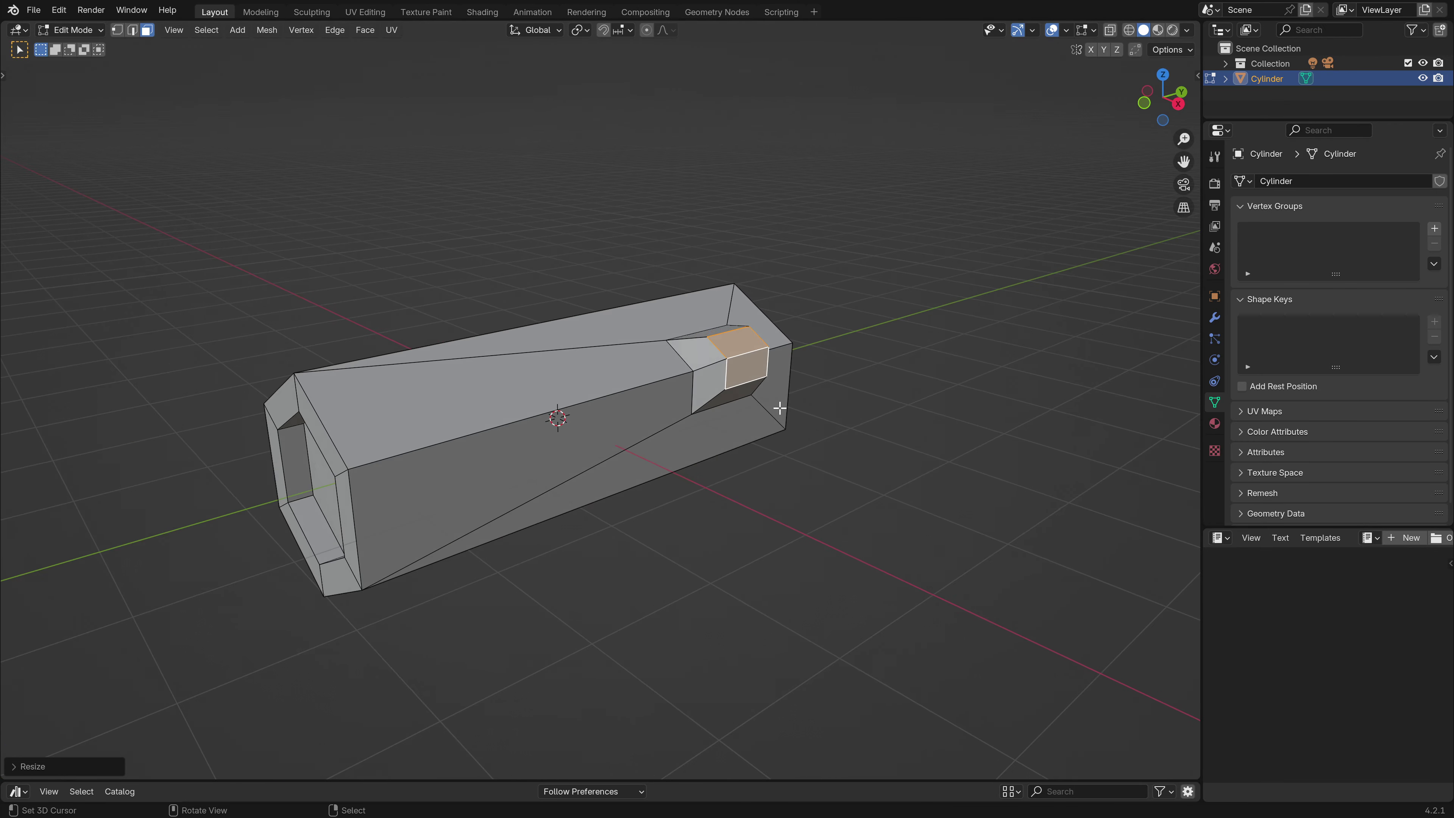
Round the branch stub's two end faces into a regular hexagon with LoopTools Circle.
scroll(780, 407, up, 4)
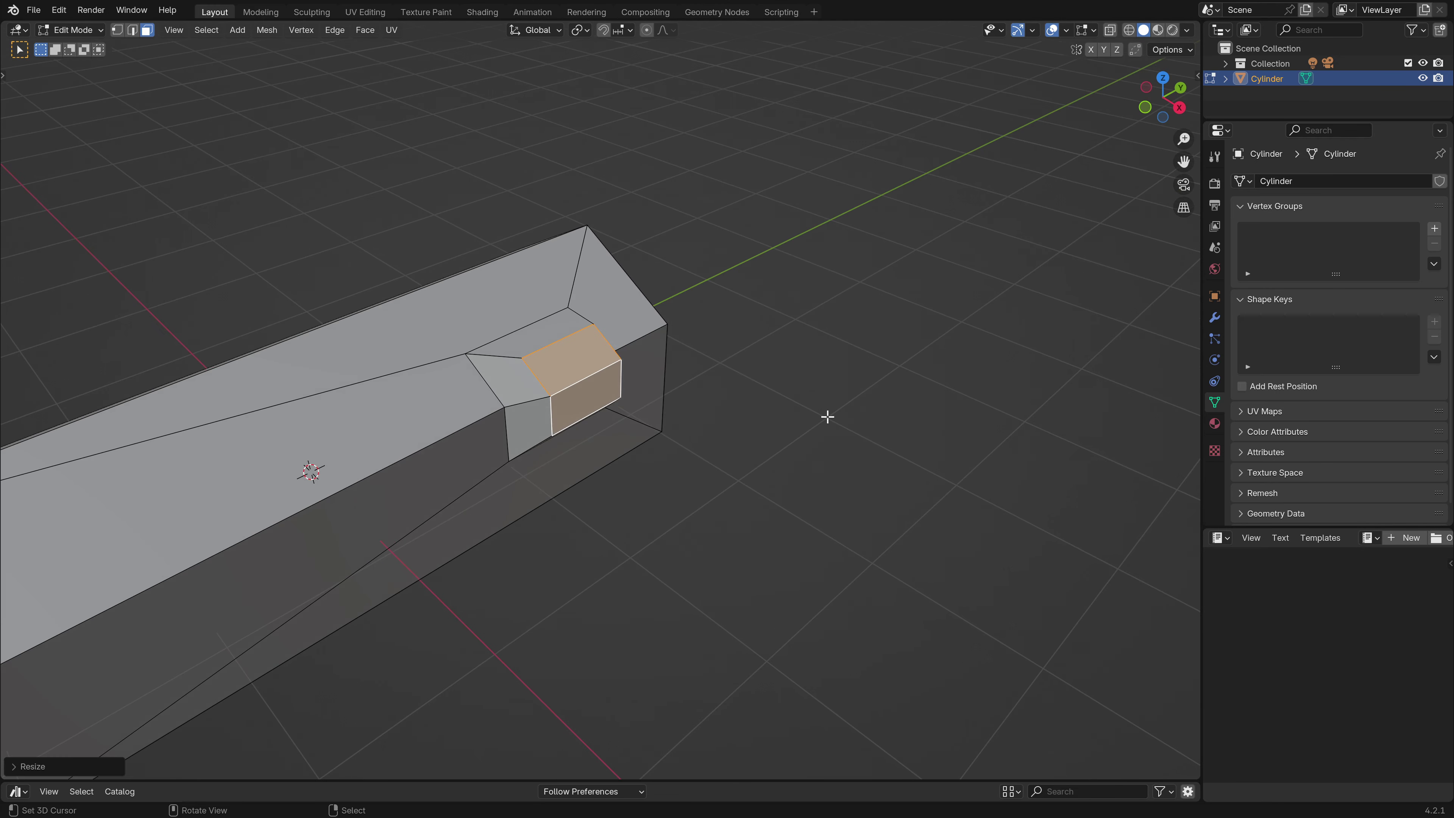
right_click(810, 397)
mouse_move(787, 382)
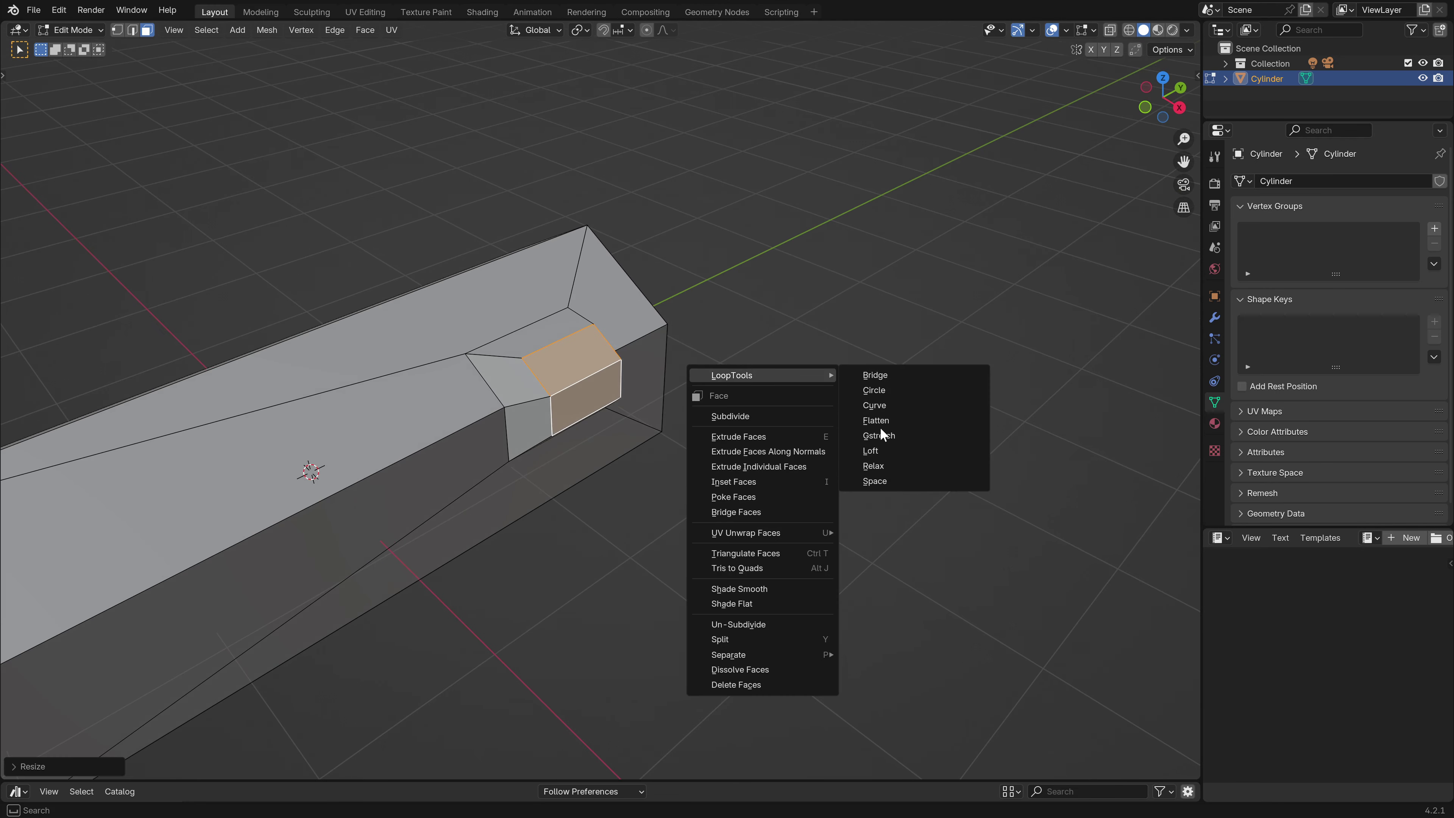
click(896, 395)
Inset the branch stub's end faces and extrude them about 0.09 m inward to hollow the tip.
middle_drag(854, 393, 766, 396)
key(i)
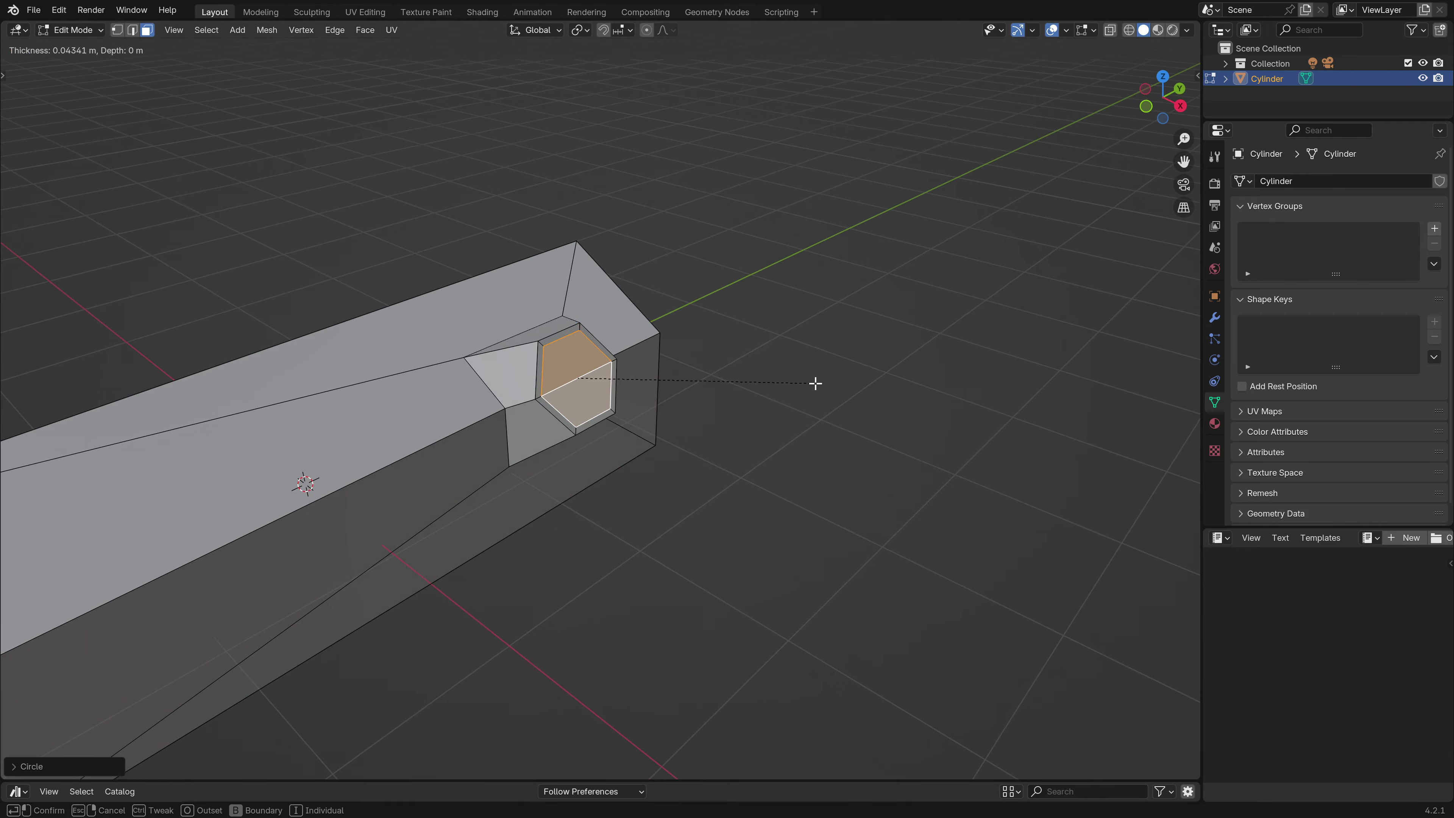
click(810, 385)
key(e)
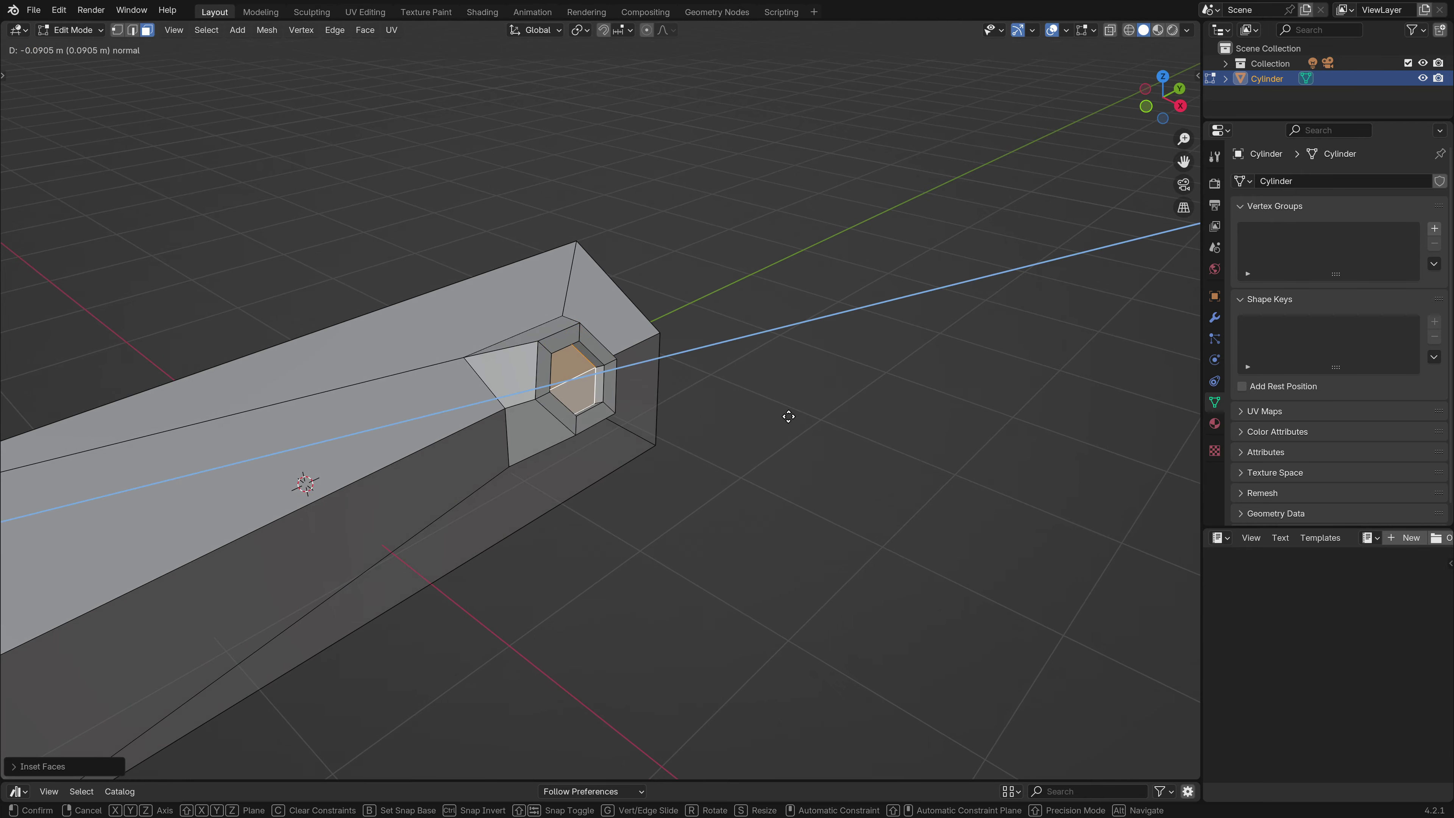
click(789, 417)
Inset two adjacent long side faces on the opposite side of the log together as one region.
scroll(789, 417, down, 5)
middle_drag(788, 417, 630, 425)
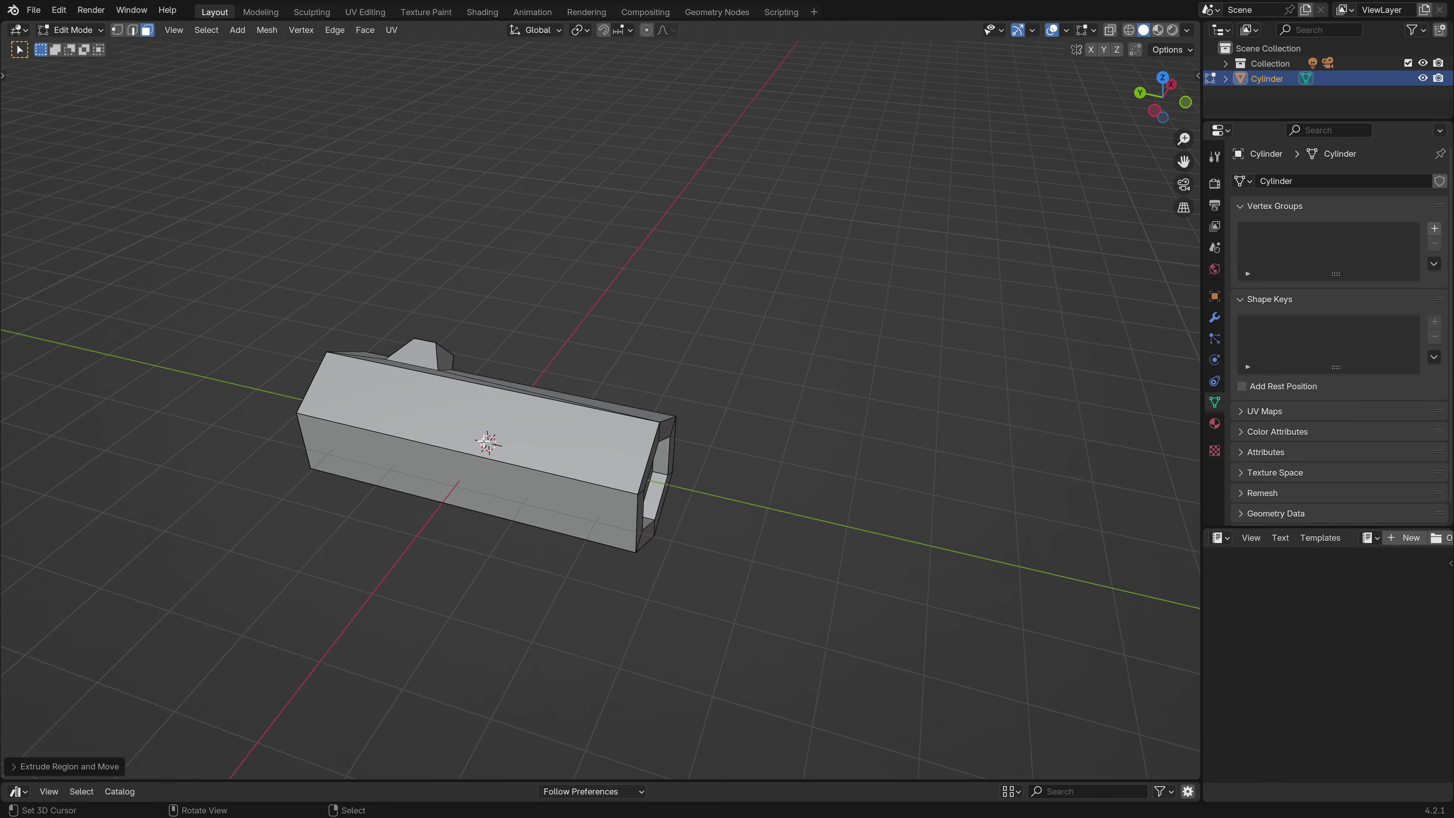
middle_drag(483, 440, 738, 452)
click(411, 405)
shift+click(487, 457)
key(i)
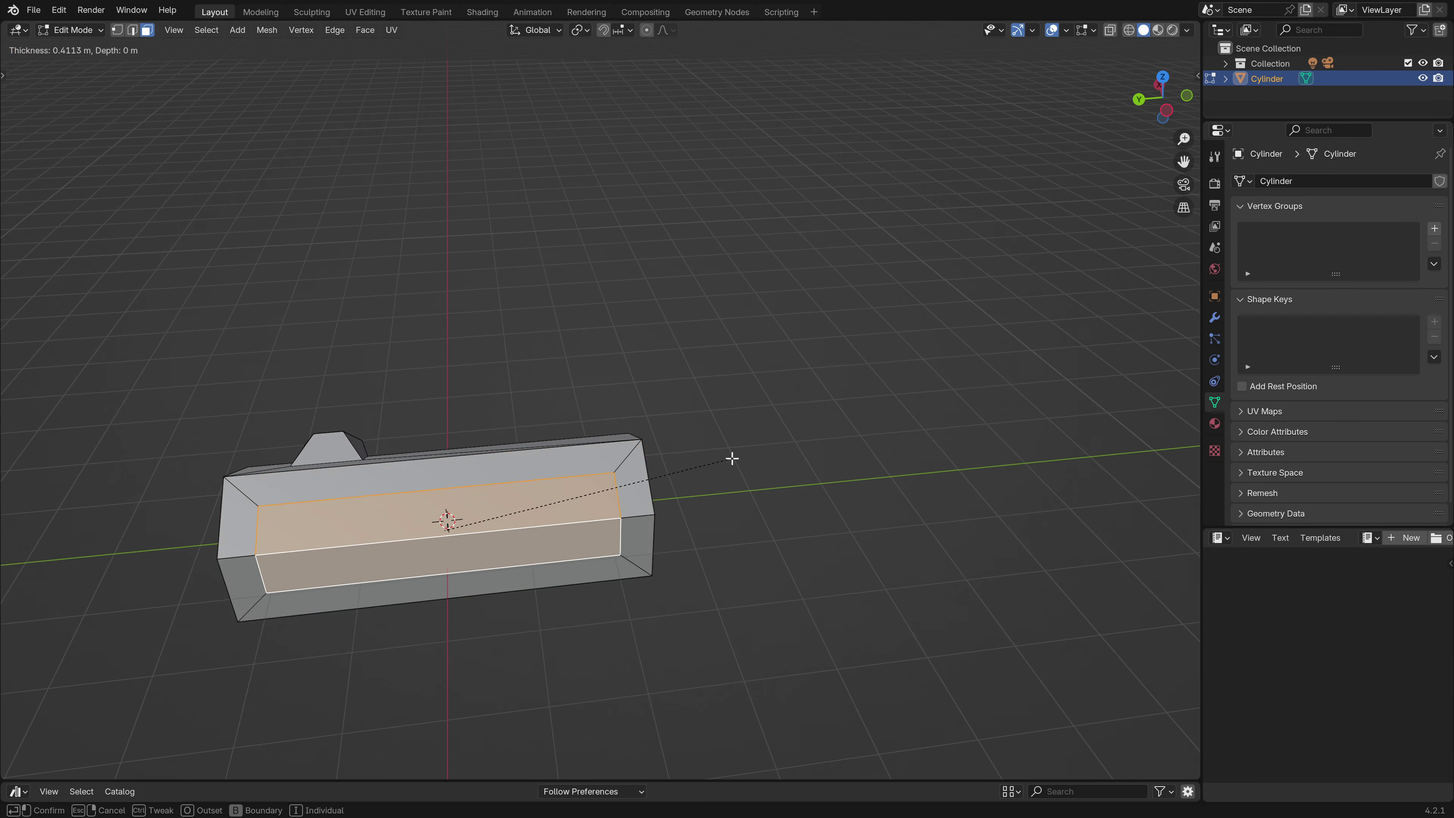
click(718, 463)
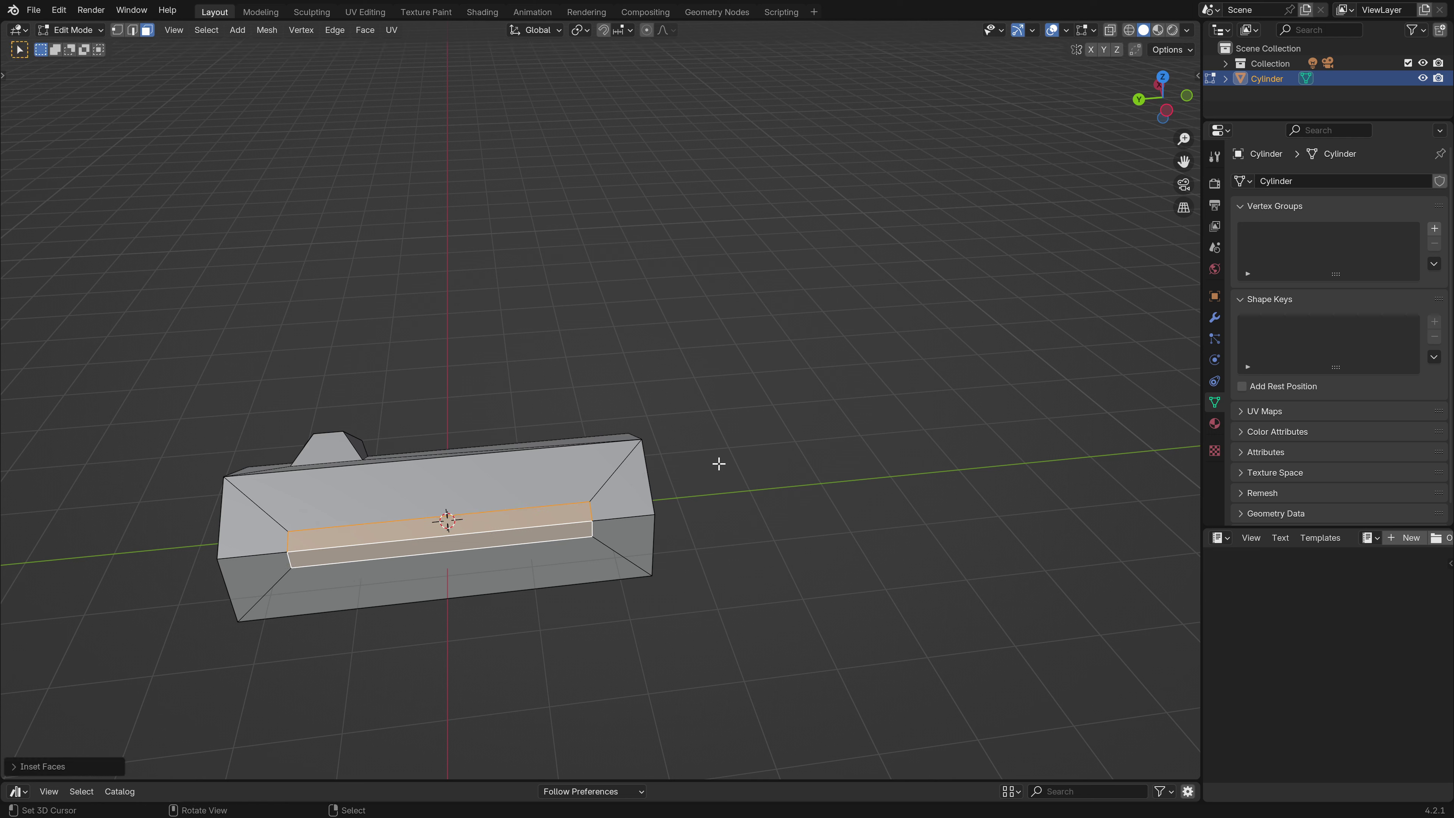
Scale the inset faces to about 0.15 along Y and move them about -1.7 m along Y toward the log's other end.
key(s)
key(y)
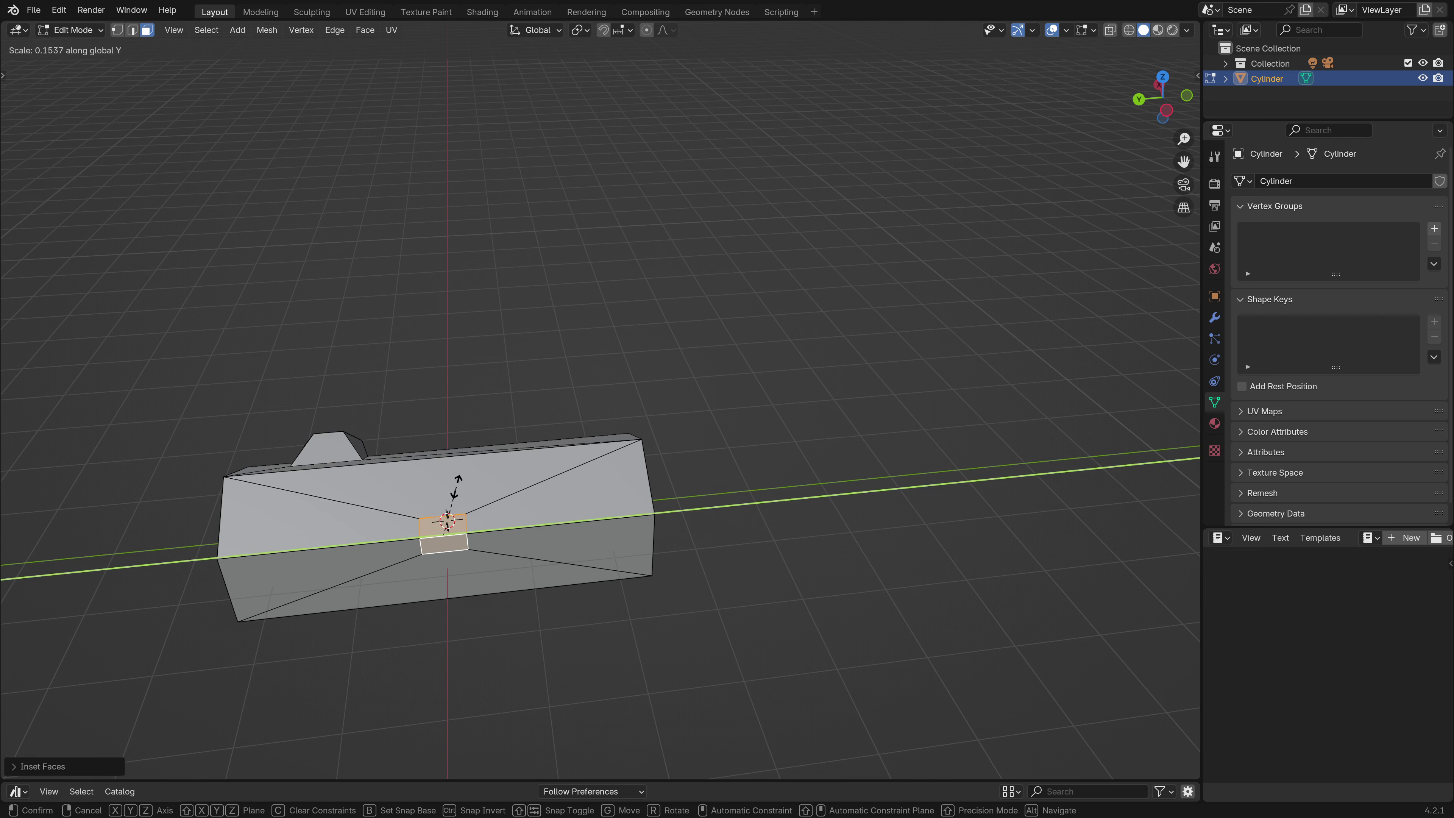
click(456, 486)
key(g)
key(y)
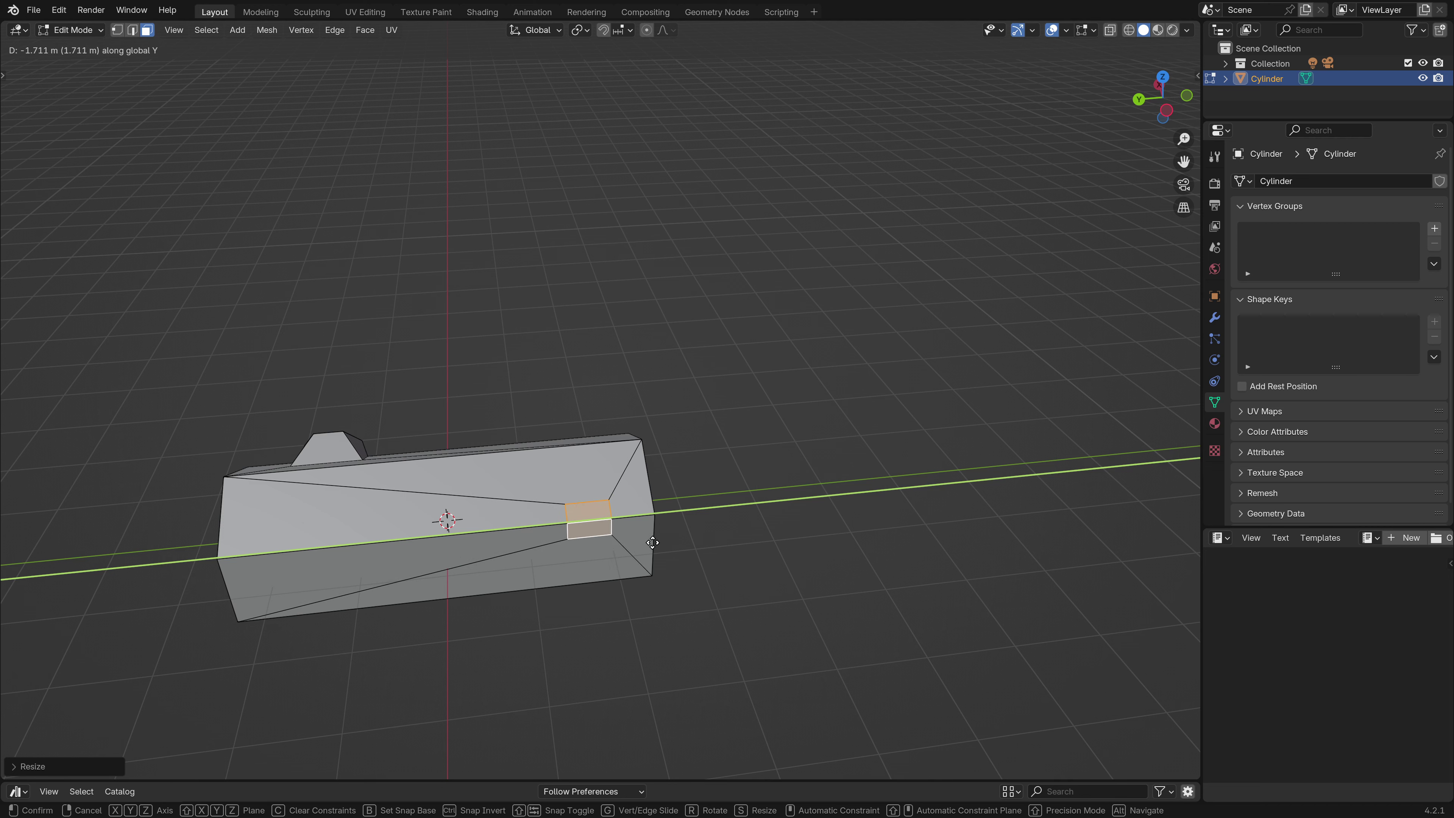
click(651, 545)
Extrude the small patch outward as a second branch stub and scale its end faces to about 0.75.
scroll(651, 544, up, 2)
middle_drag(650, 545, 643, 510)
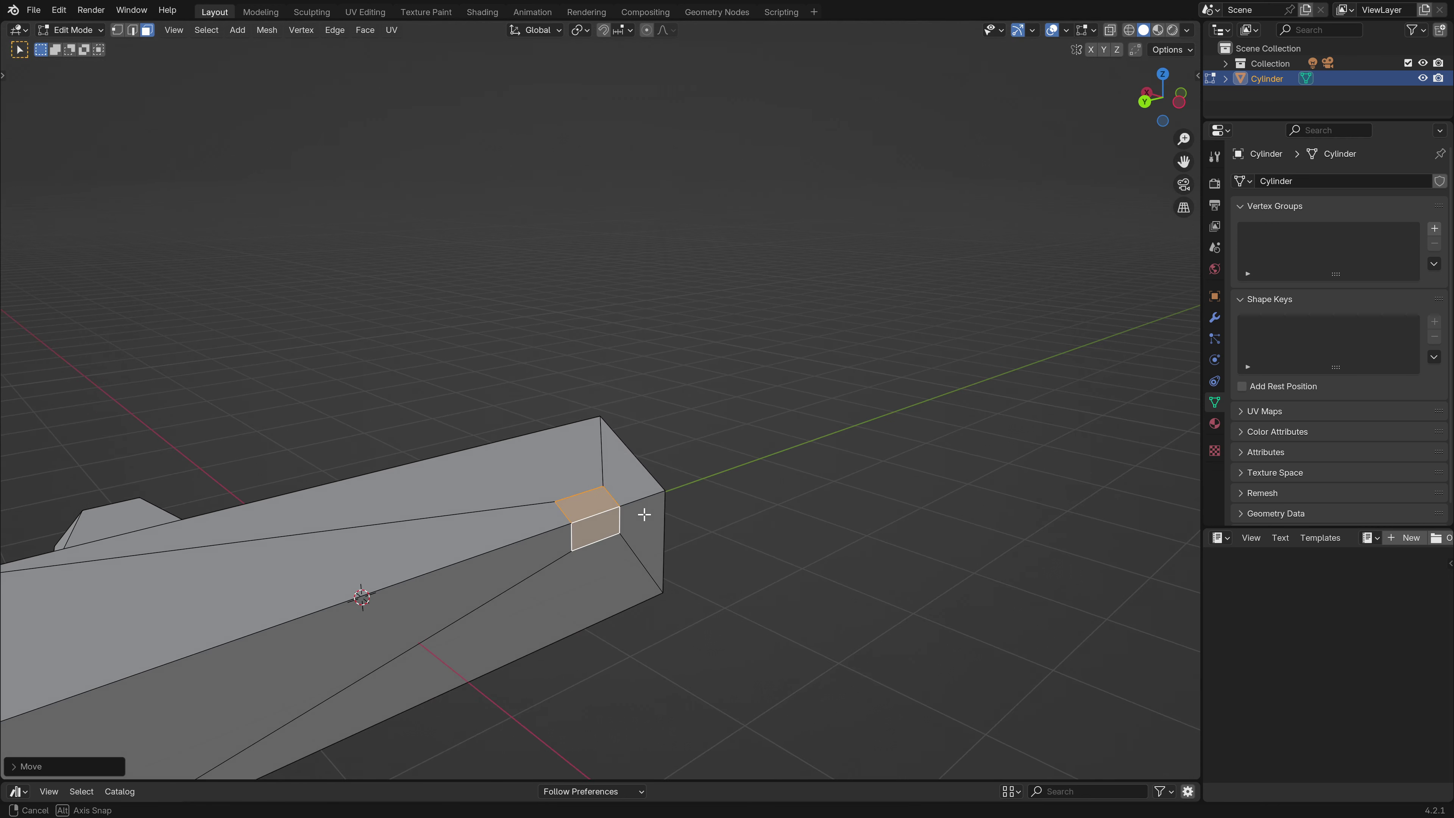
key(e)
click(708, 525)
key(s)
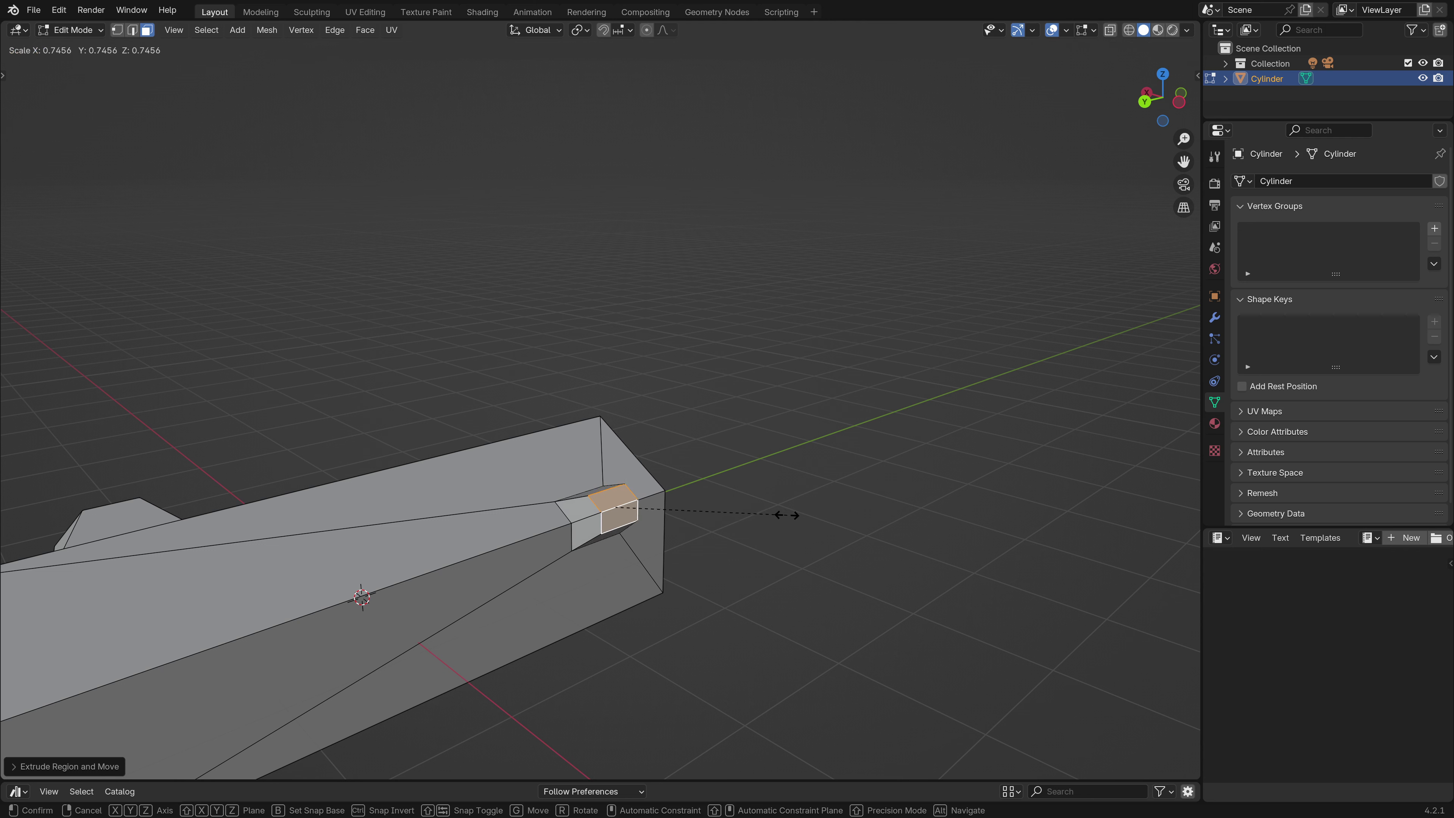
click(782, 515)
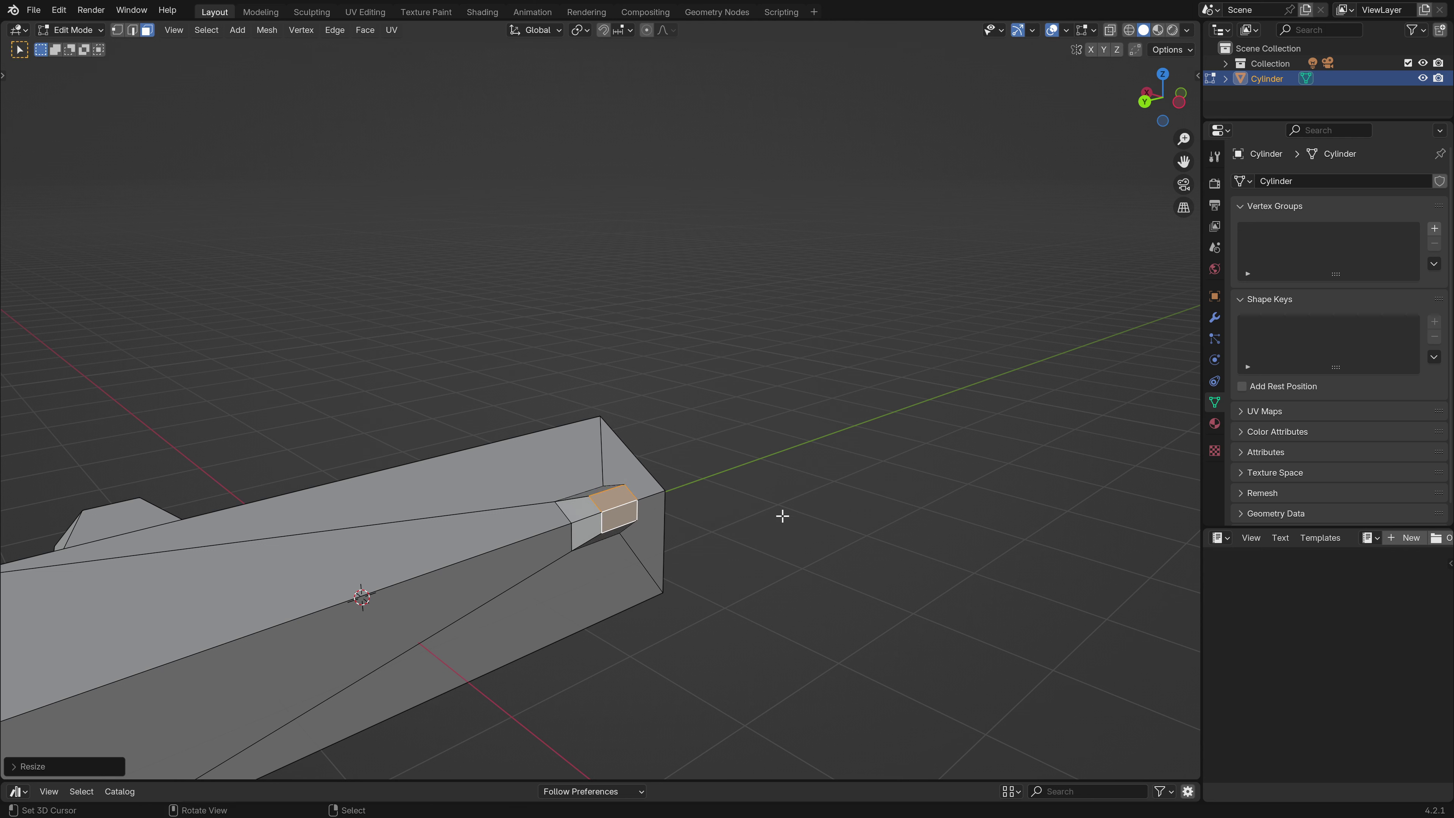
Reshape the second stub's end faces into a regular hexagon with LoopTools Circle.
right_click(866, 532)
mouse_move(876, 504)
click(934, 508)
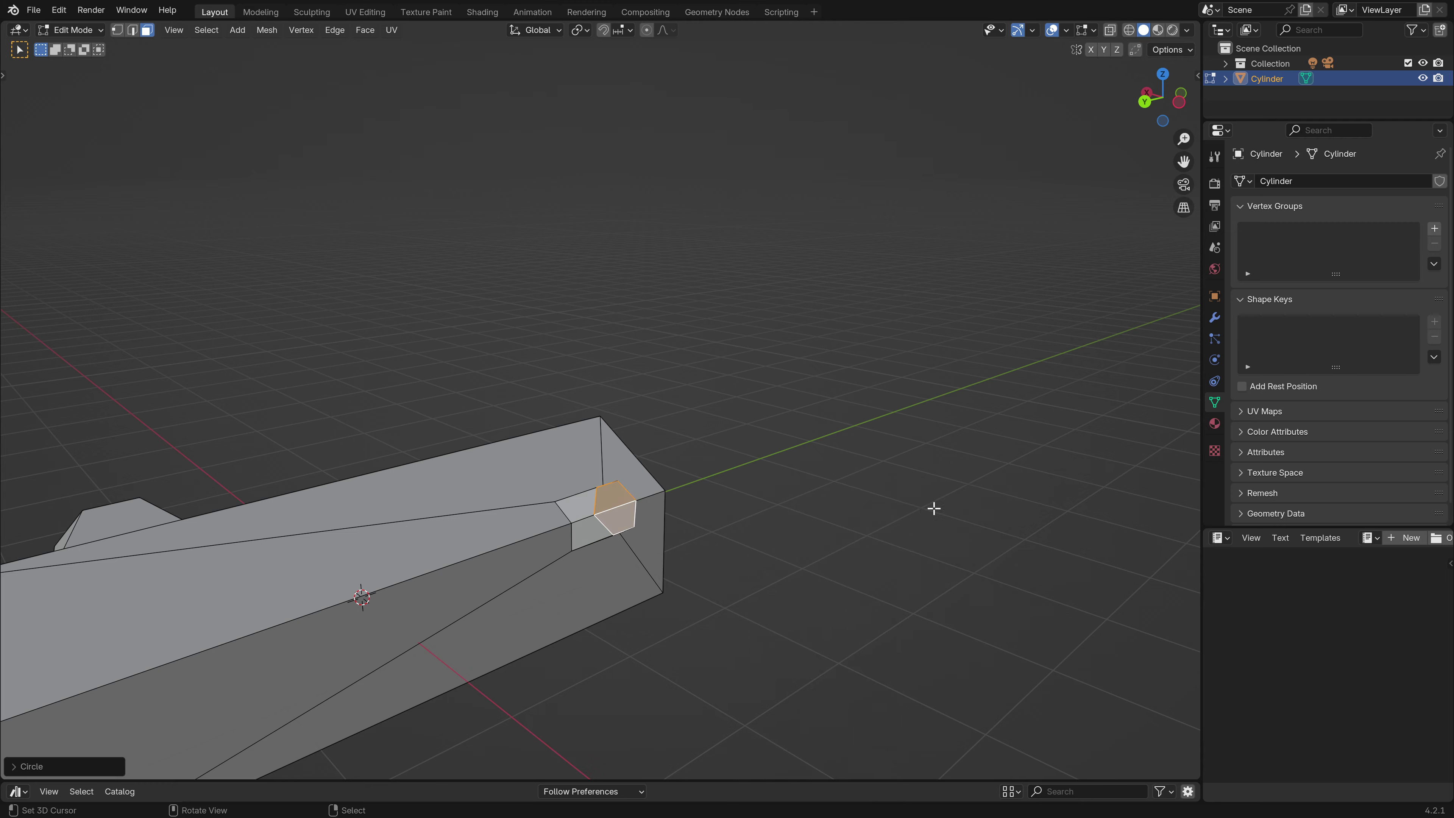
Inset the second stub's end faces and extrude them about 0.03 m inward to form a shallow hollow.
middle_drag(704, 533, 714, 452)
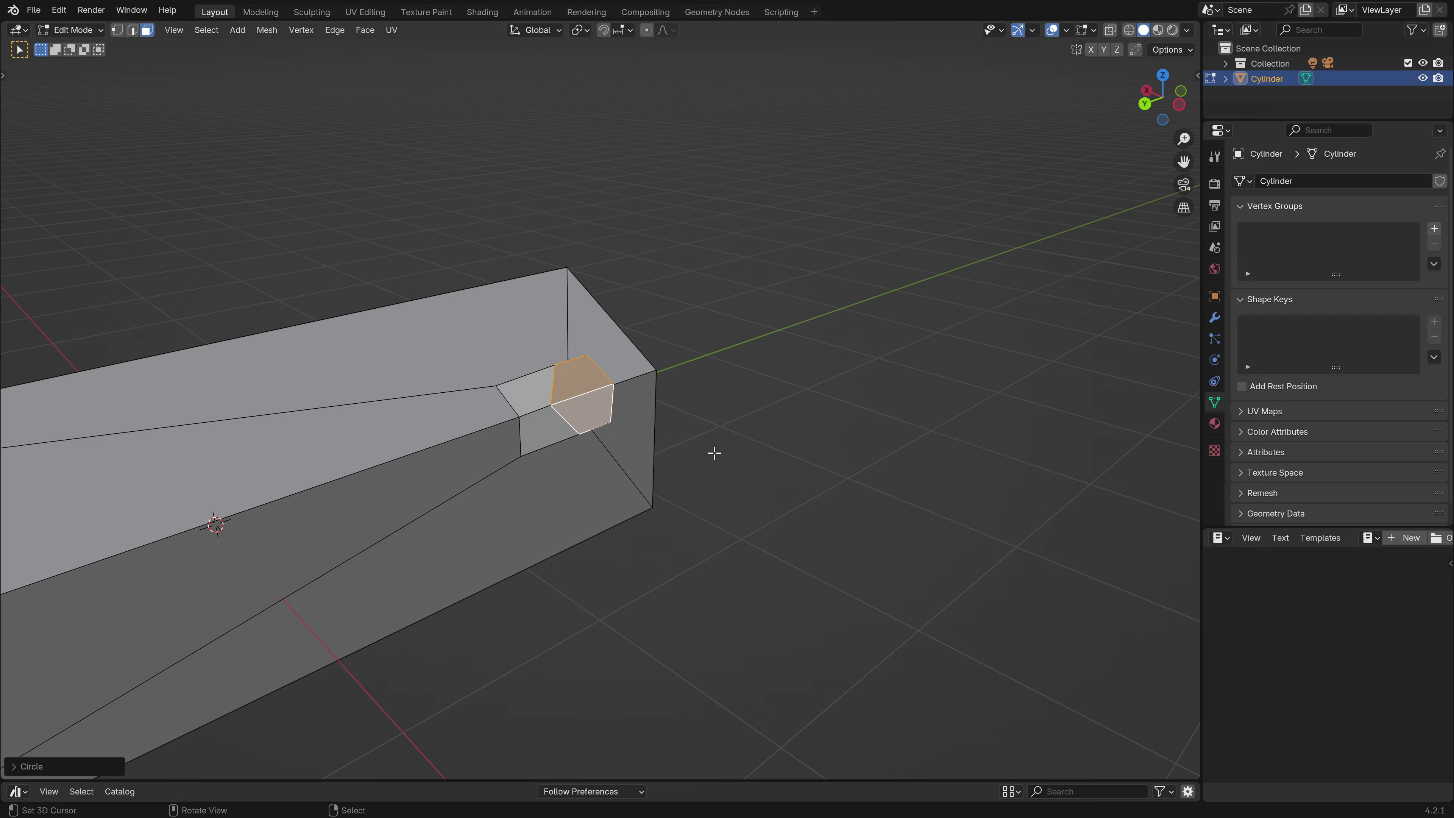
key(i)
click(845, 437)
key(e)
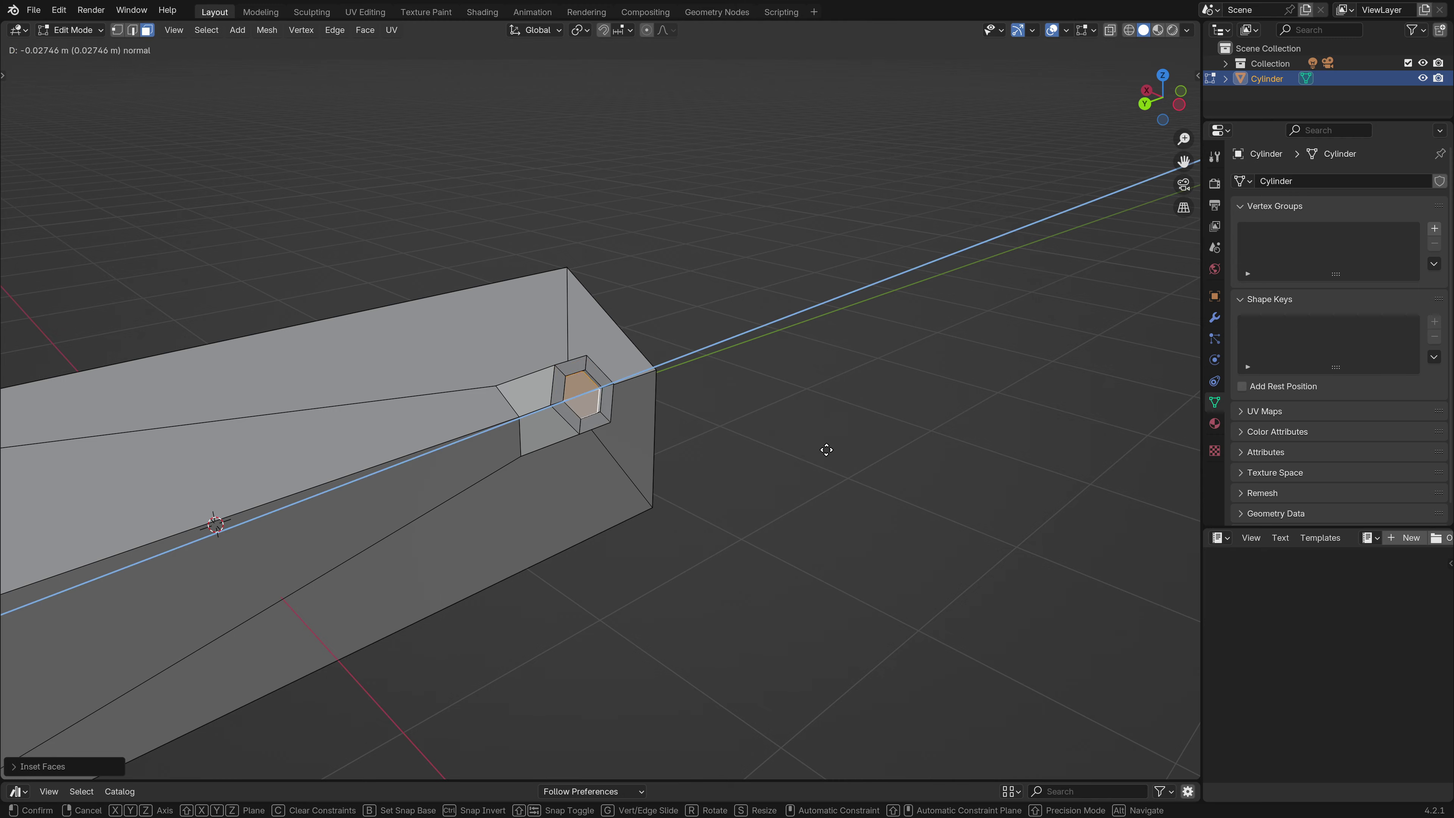
click(823, 450)
middle_drag(823, 451, 699, 409)
click(698, 379)
shift+click(719, 444)
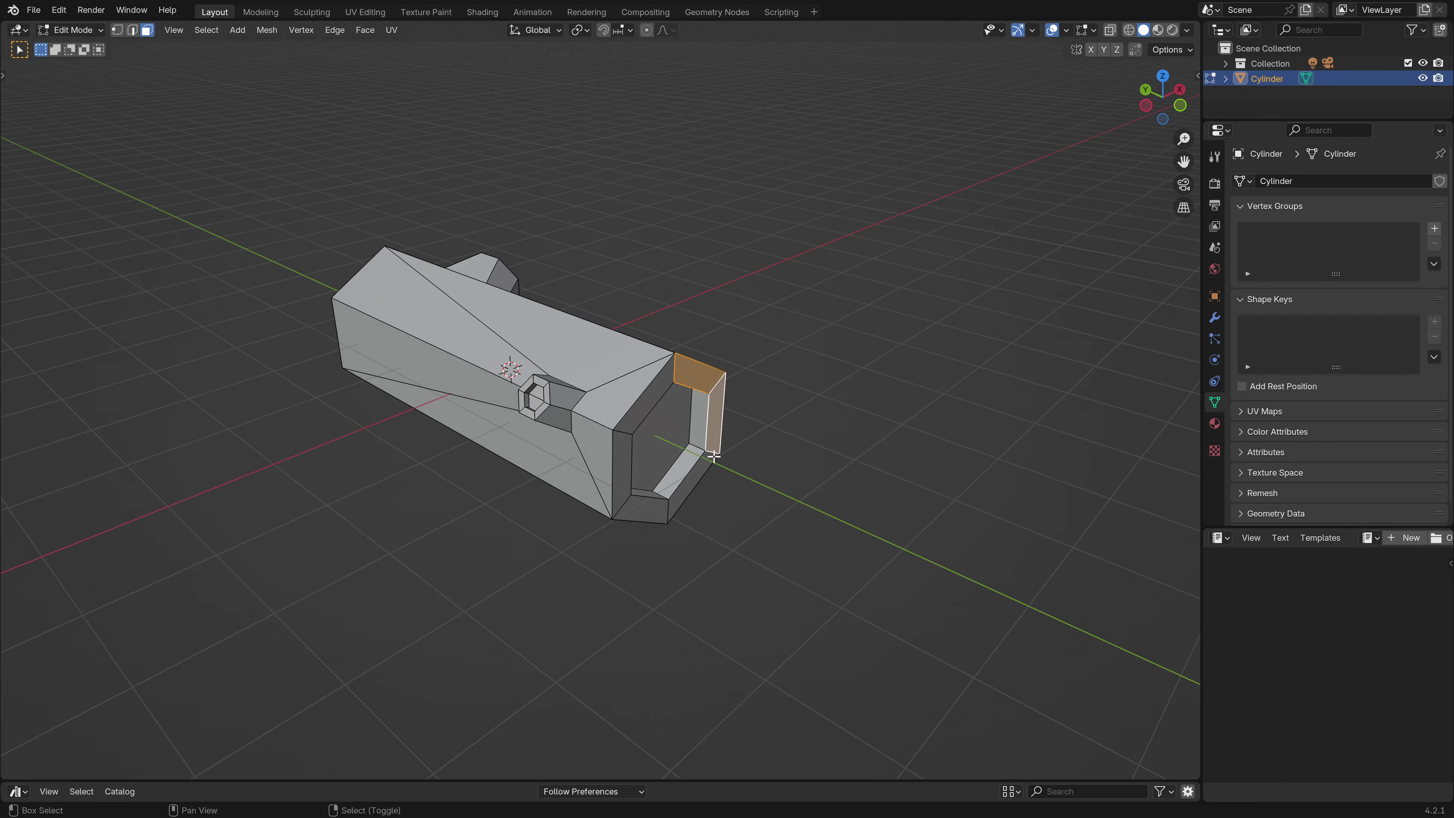
key(e)
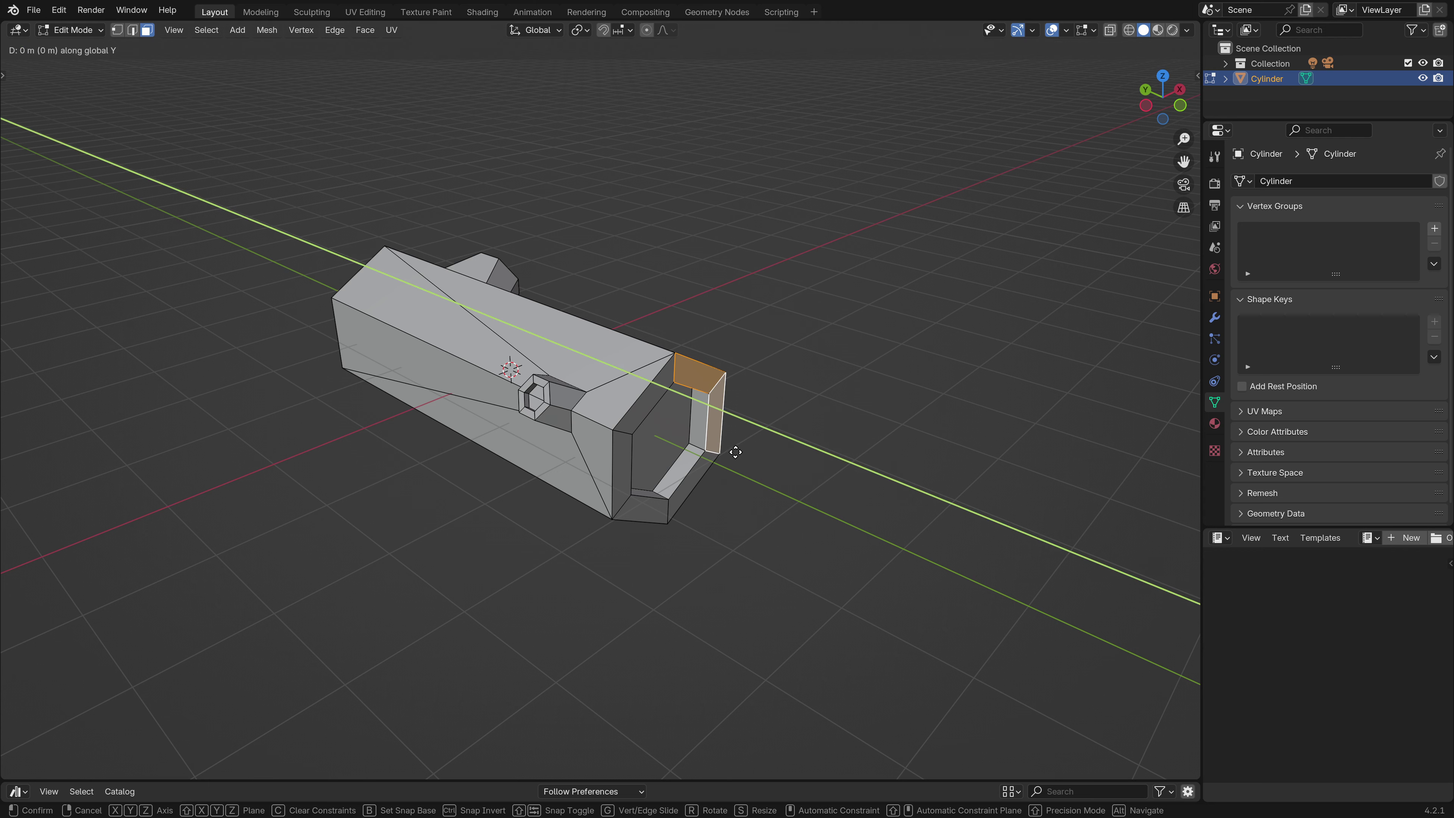
right_click(741, 454)
key(alt+a)
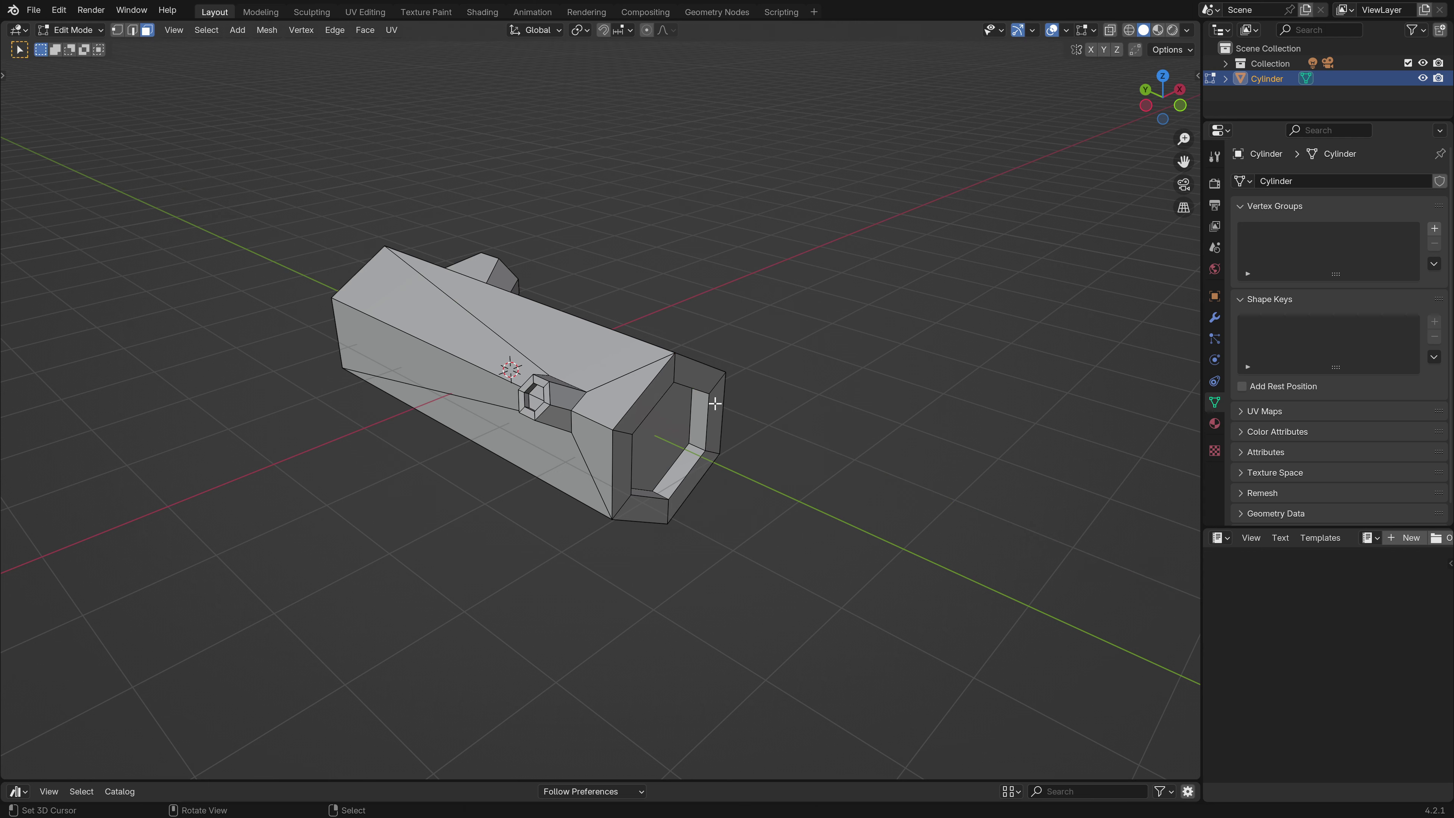
Select four of the six rim faces at the log's open end near the second stub and extrude them outward along the log.
shift+click(712, 417)
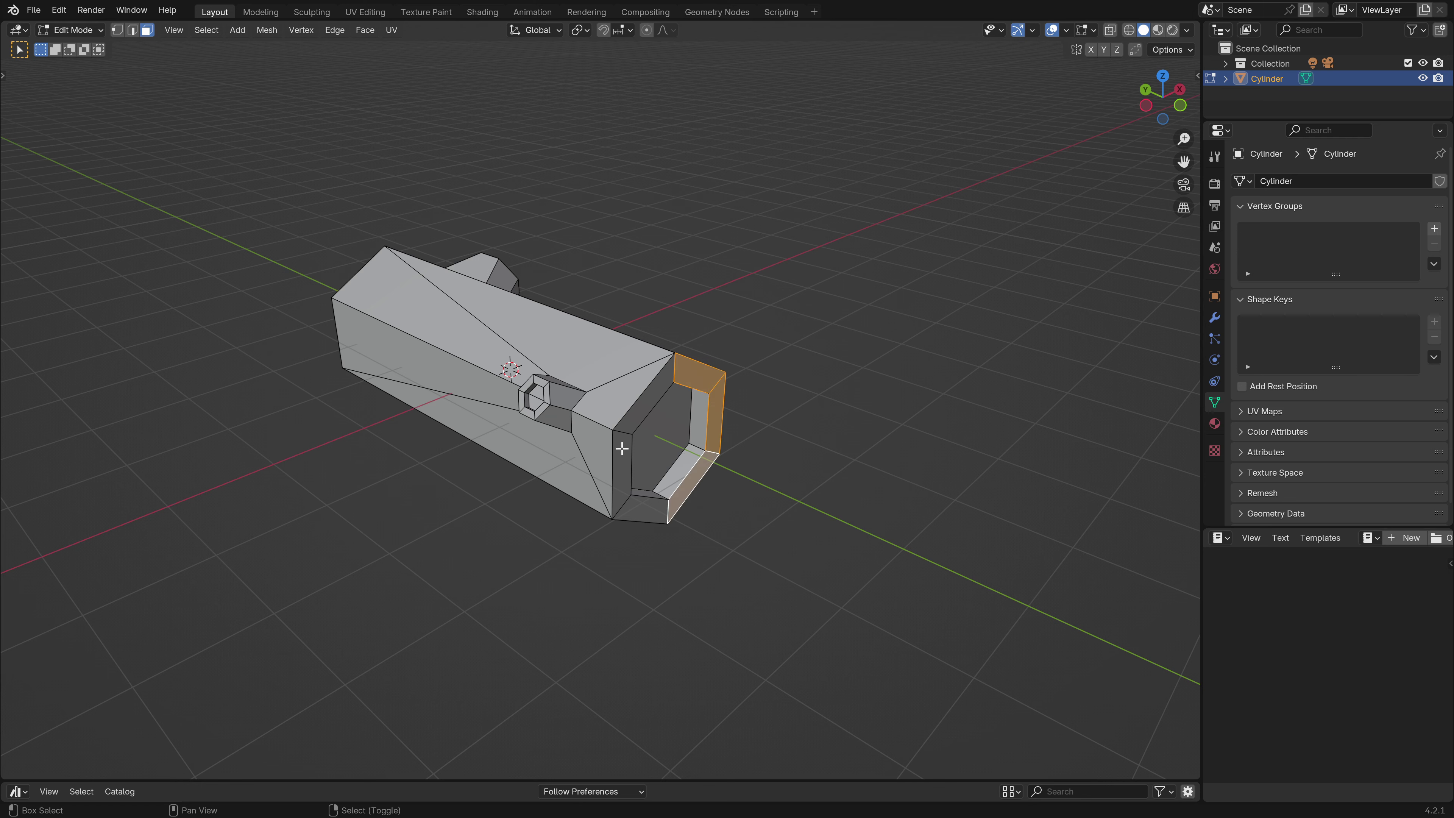
shift+click(625, 435)
middle_drag(625, 435, 779, 459)
key(e)
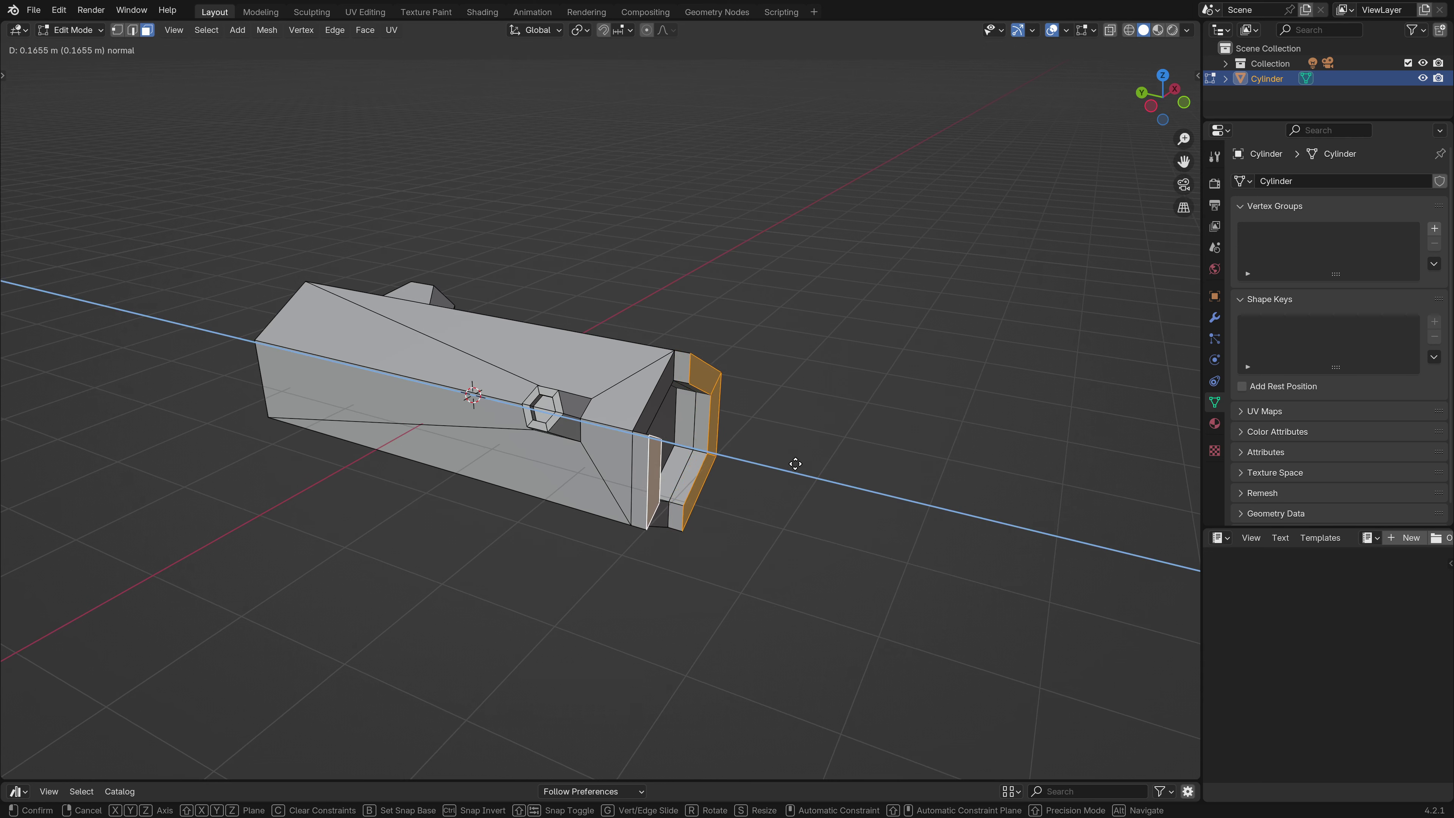
click(716, 492)
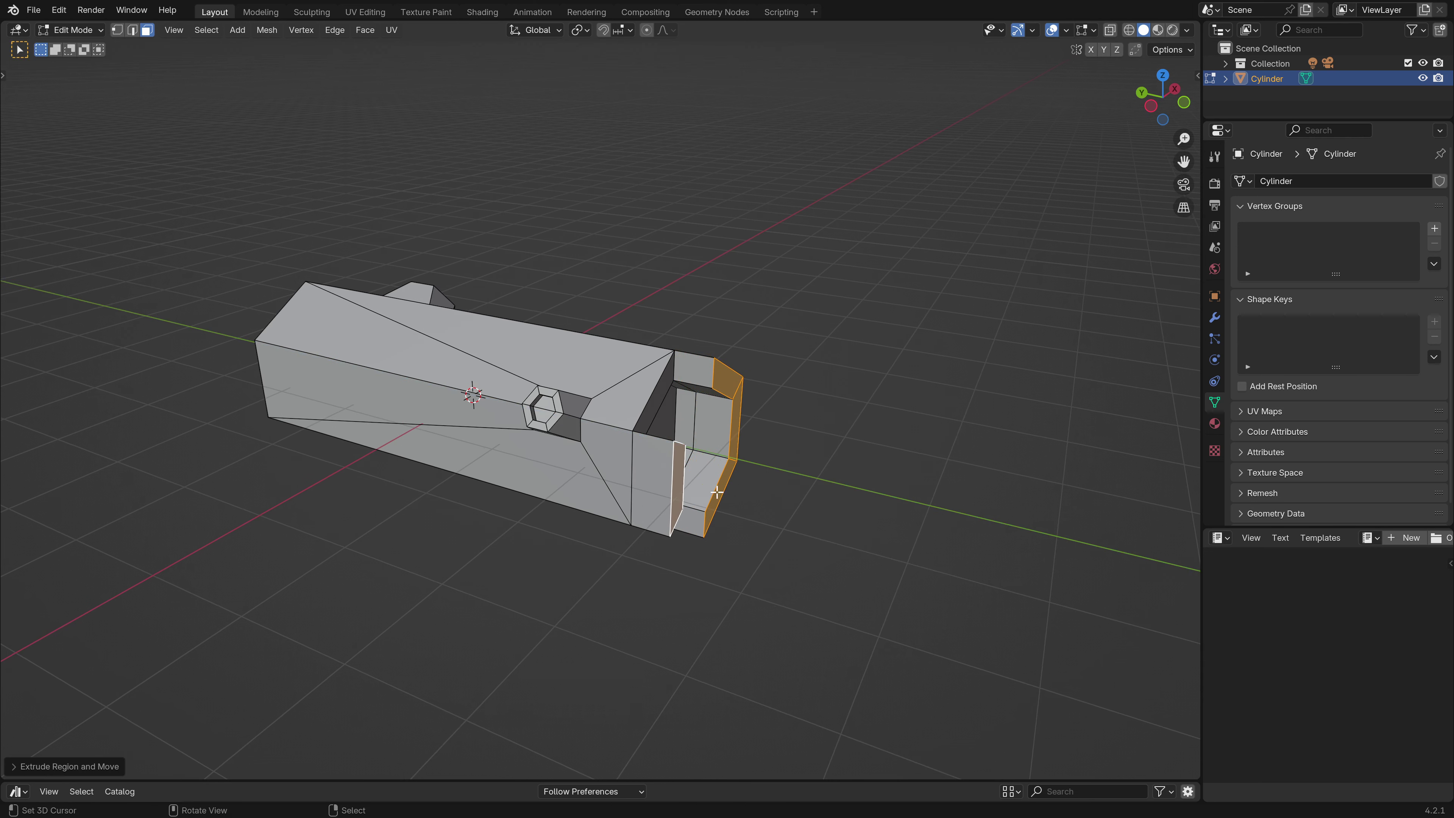
Move the end face of the isolated extruded rim segment back along Y to make that segment shorter.
click(682, 470)
key(g)
key(y)
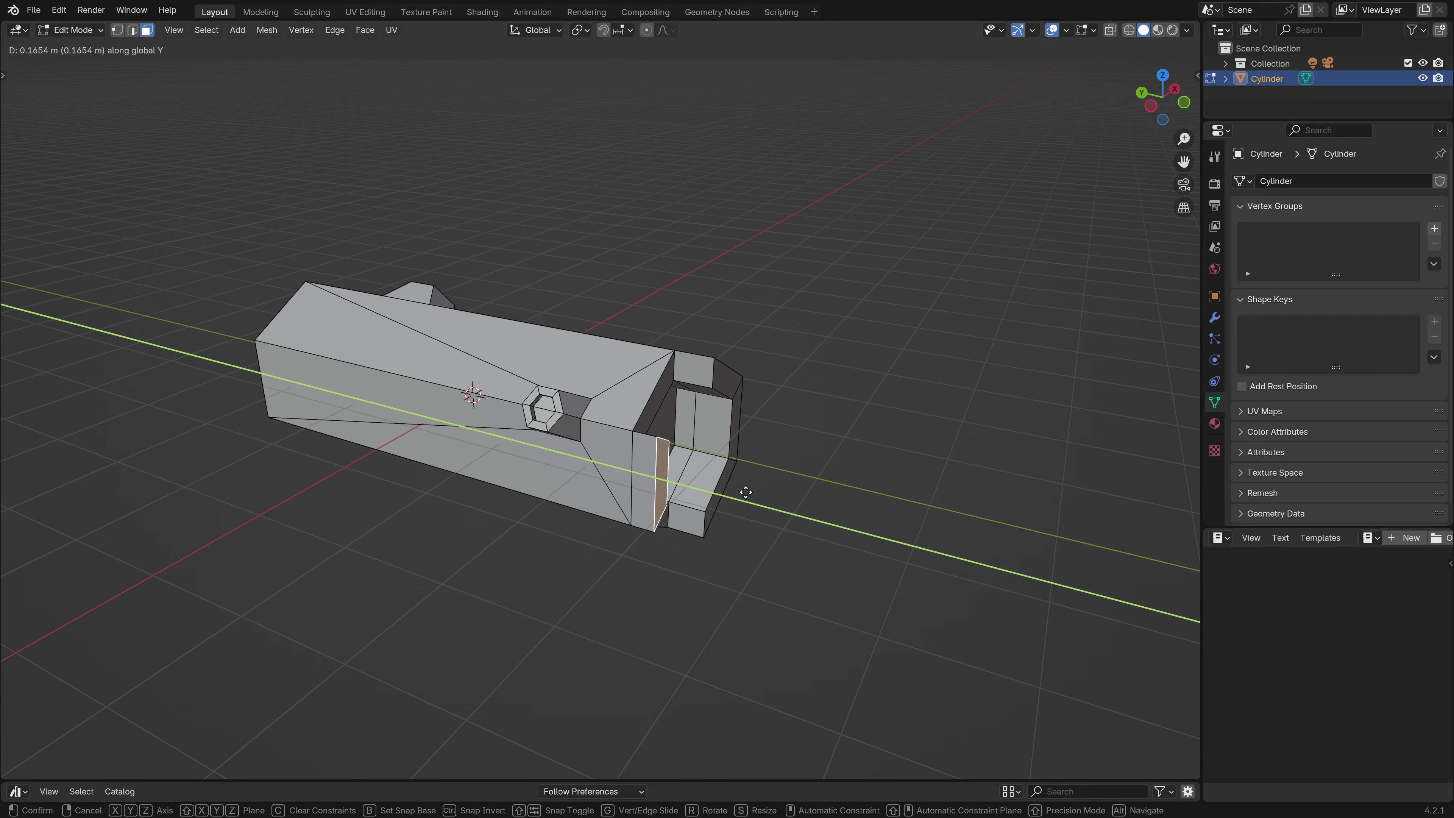
click(756, 498)
middle_drag(756, 498, 629, 440)
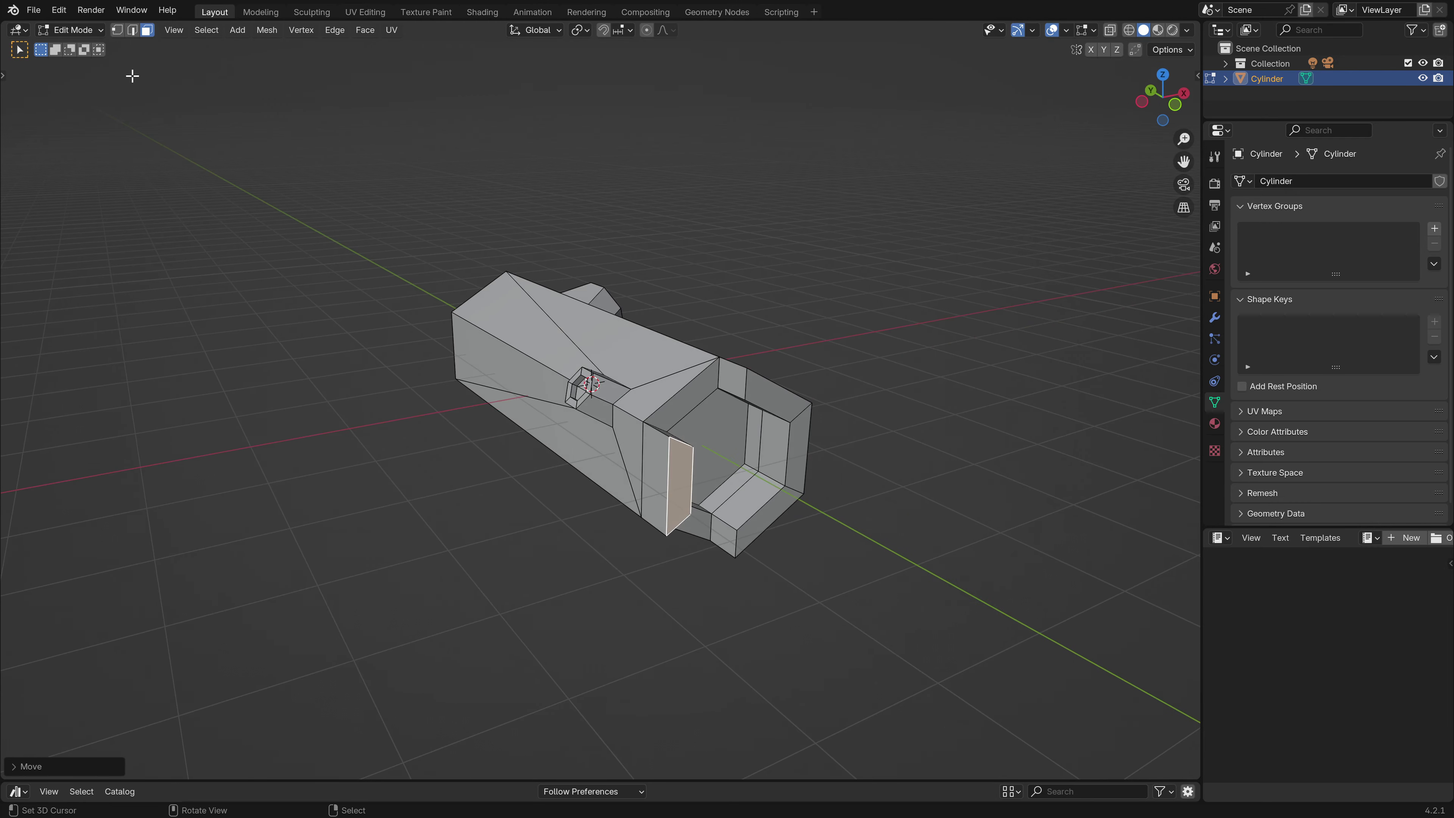
In edge select mode, move the upper rim segment's side edge and the isolated segment's top end edge back along Y to slant them.
click(134, 33)
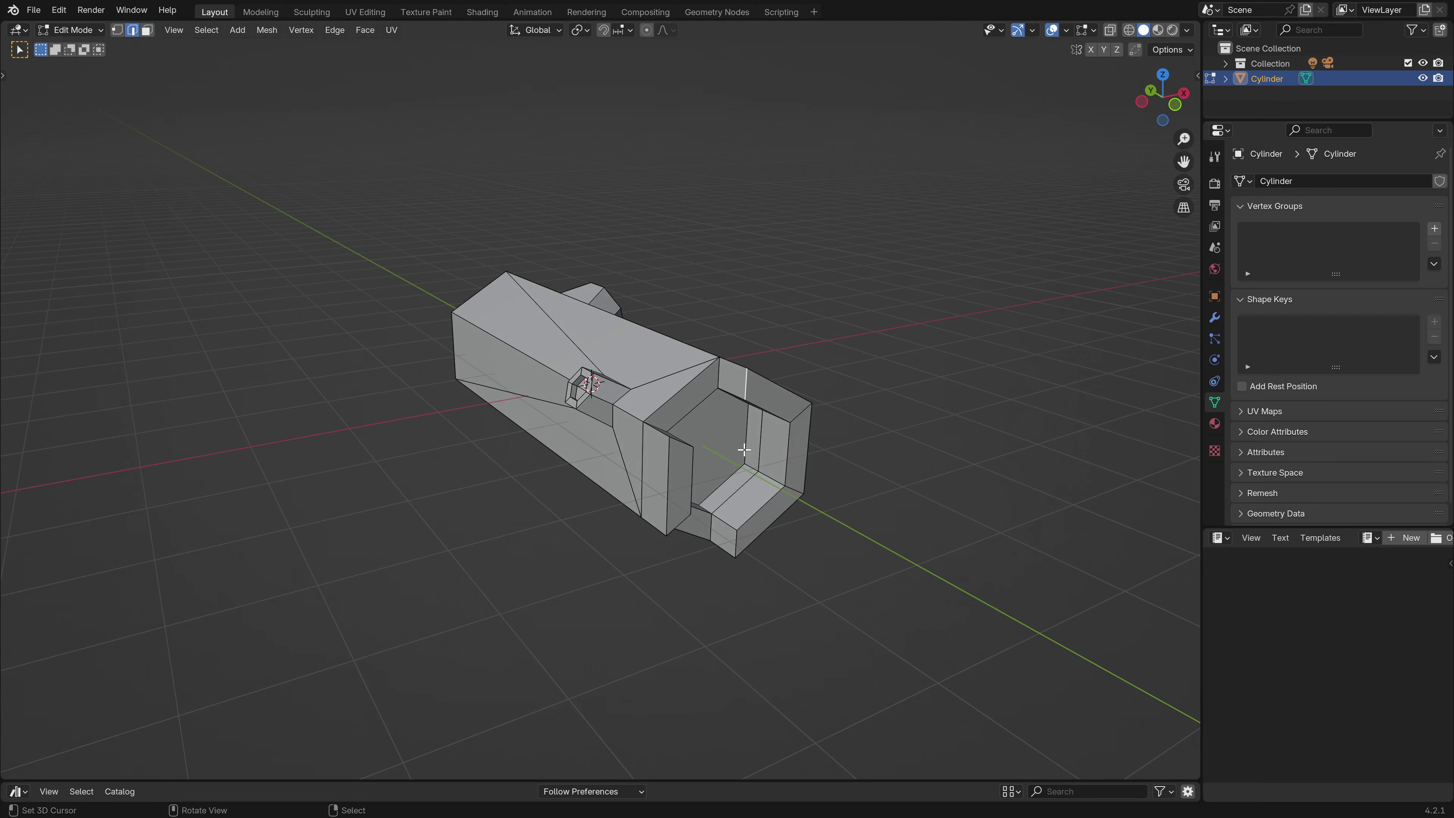
middle_drag(744, 449, 833, 550)
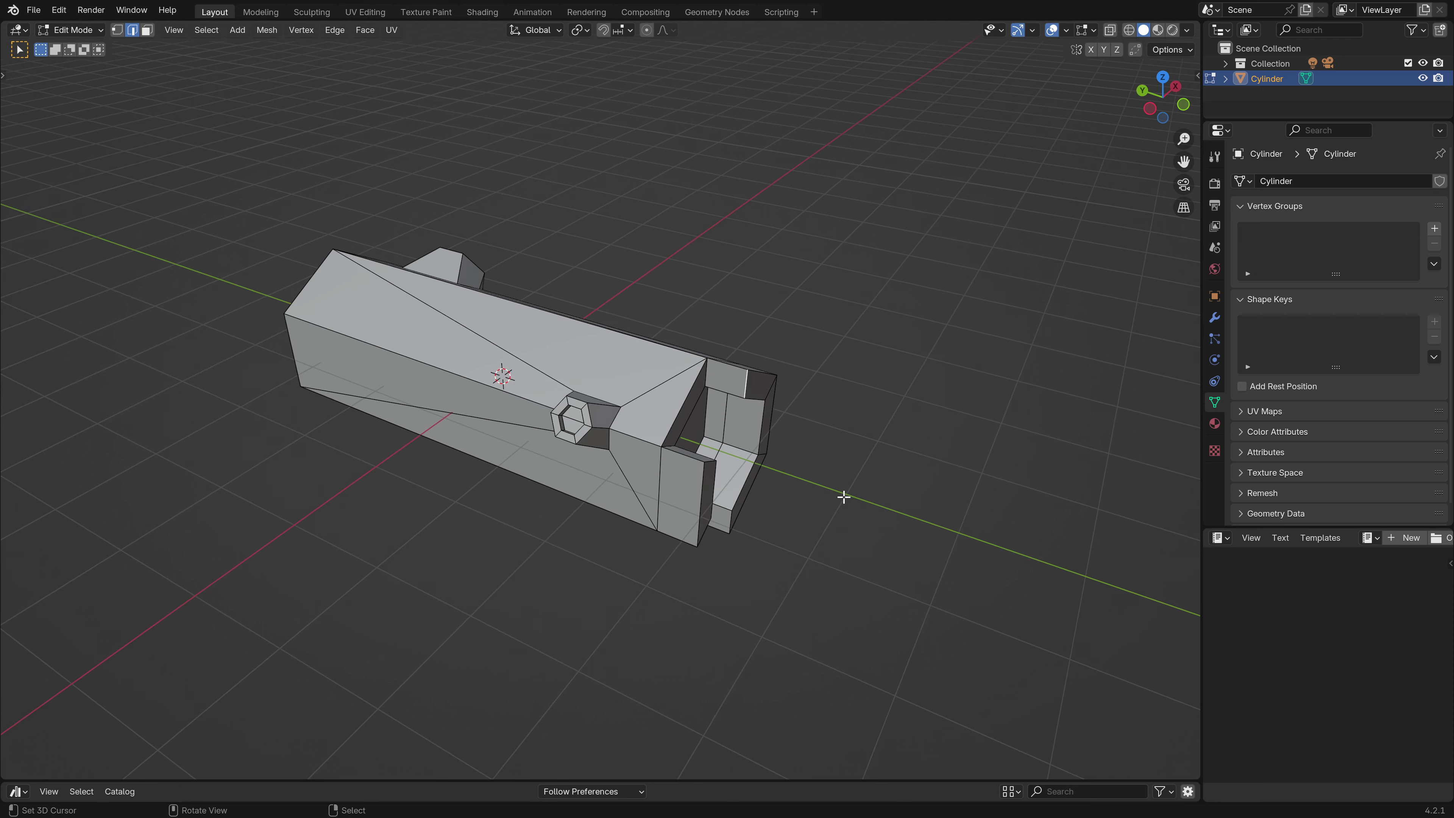
key(g)
key(y)
click(826, 488)
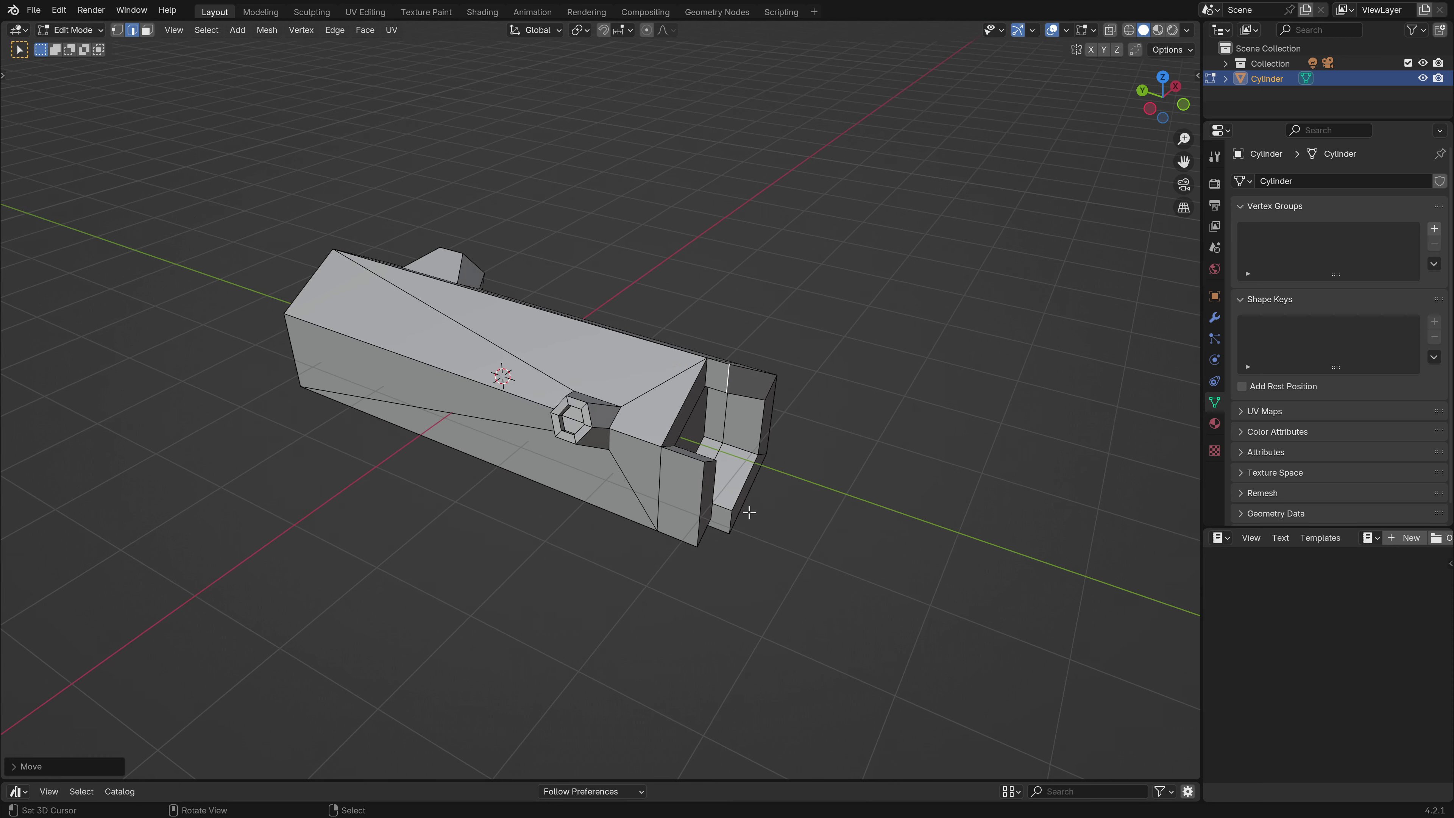
click(707, 462)
key(g)
key(y)
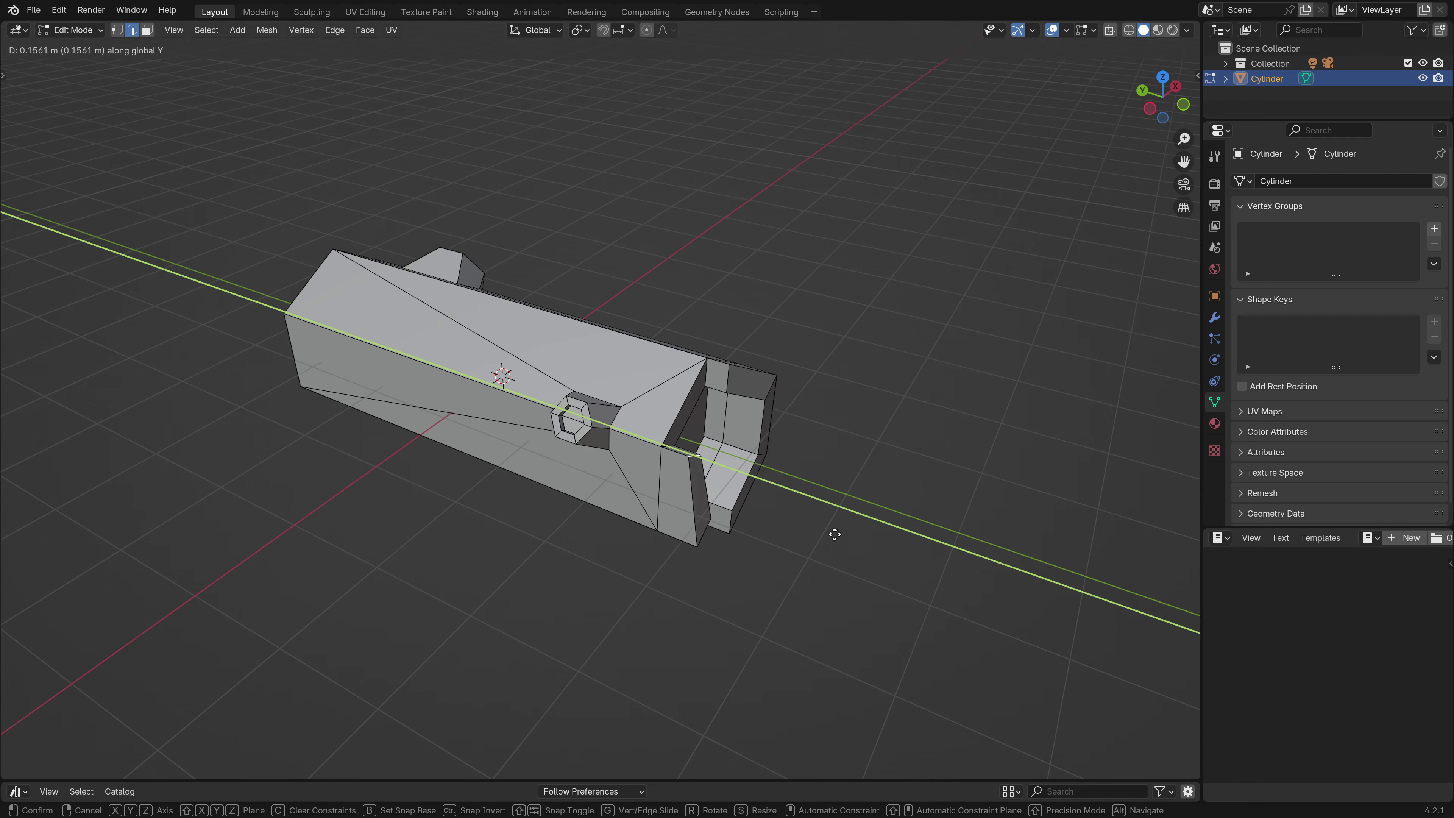
click(829, 532)
Move the free side edge of the lower rim segment along Y to give its end a slight slant.
middle_drag(829, 532, 710, 544)
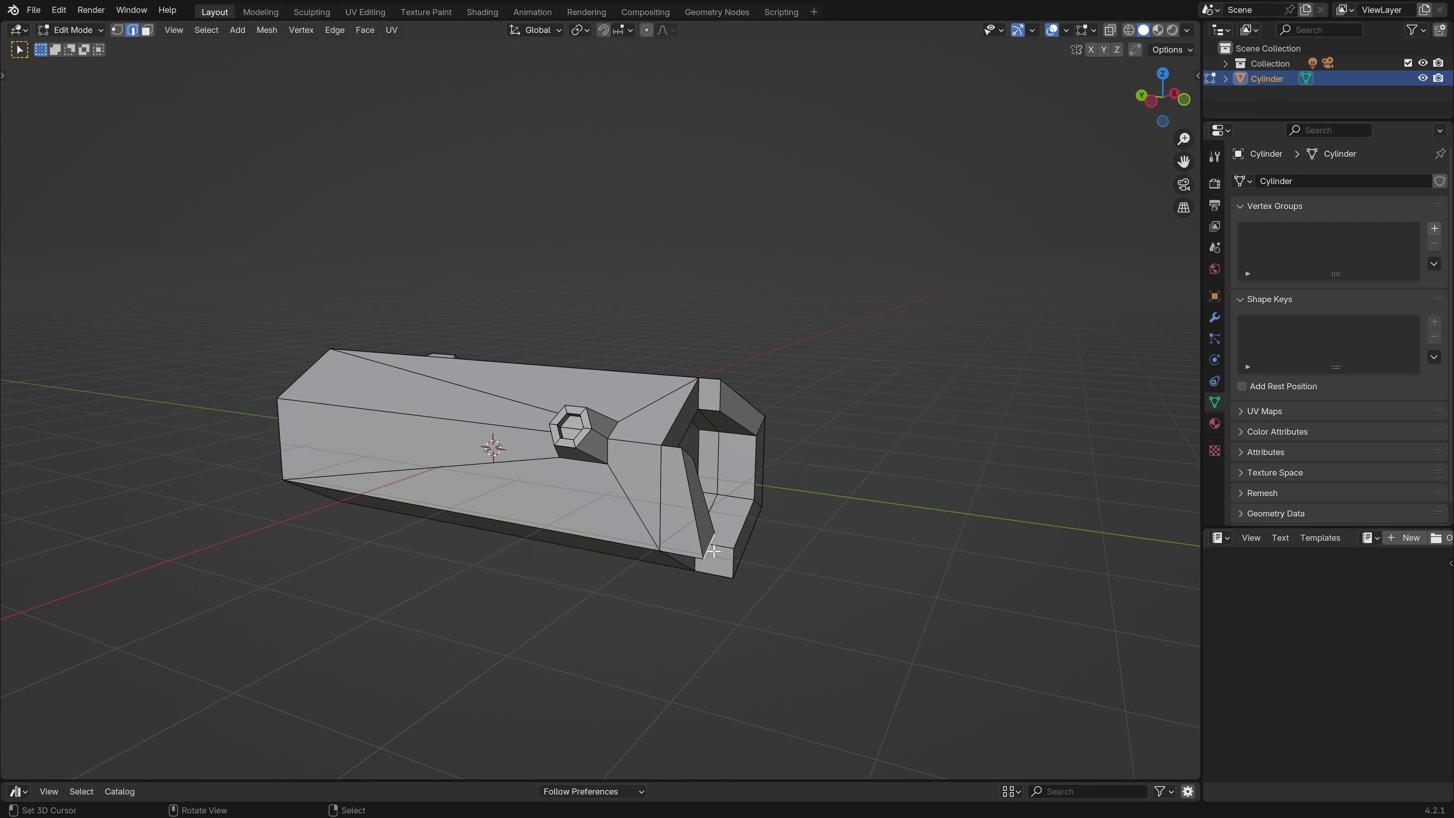
key(g)
key(y)
click(756, 579)
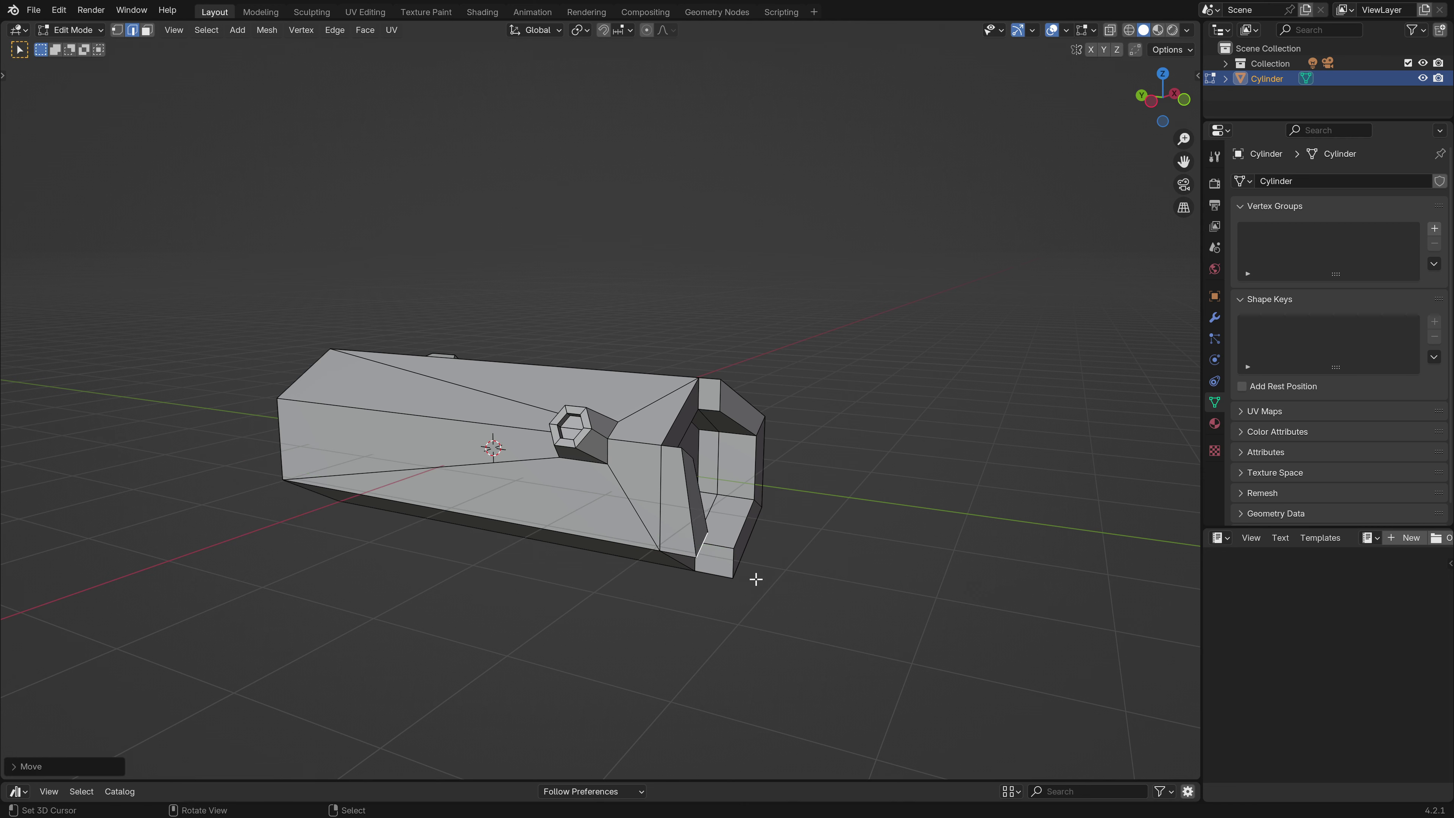
middle_drag(753, 577, 711, 548)
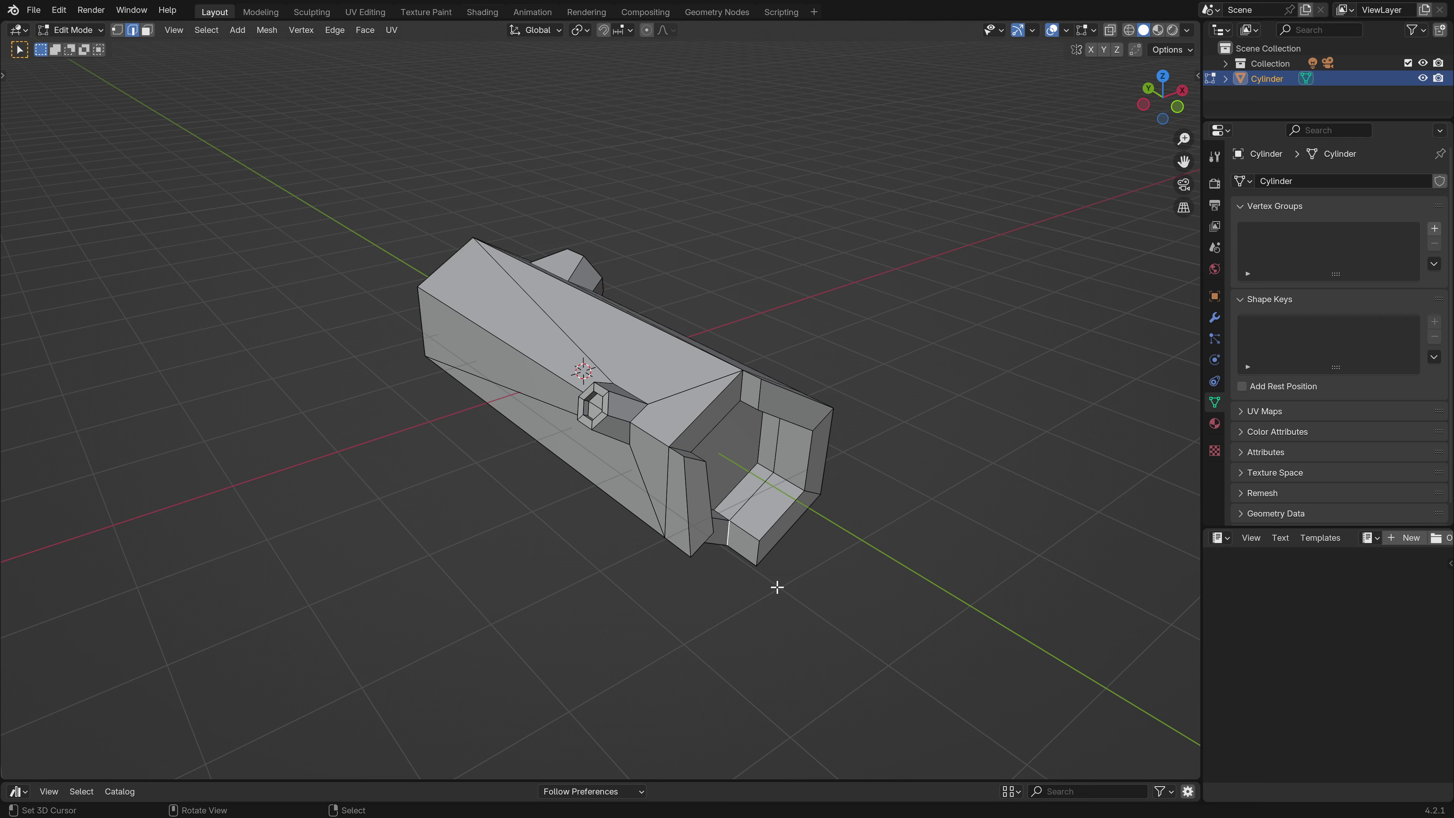
key(g)
key(y)
click(790, 598)
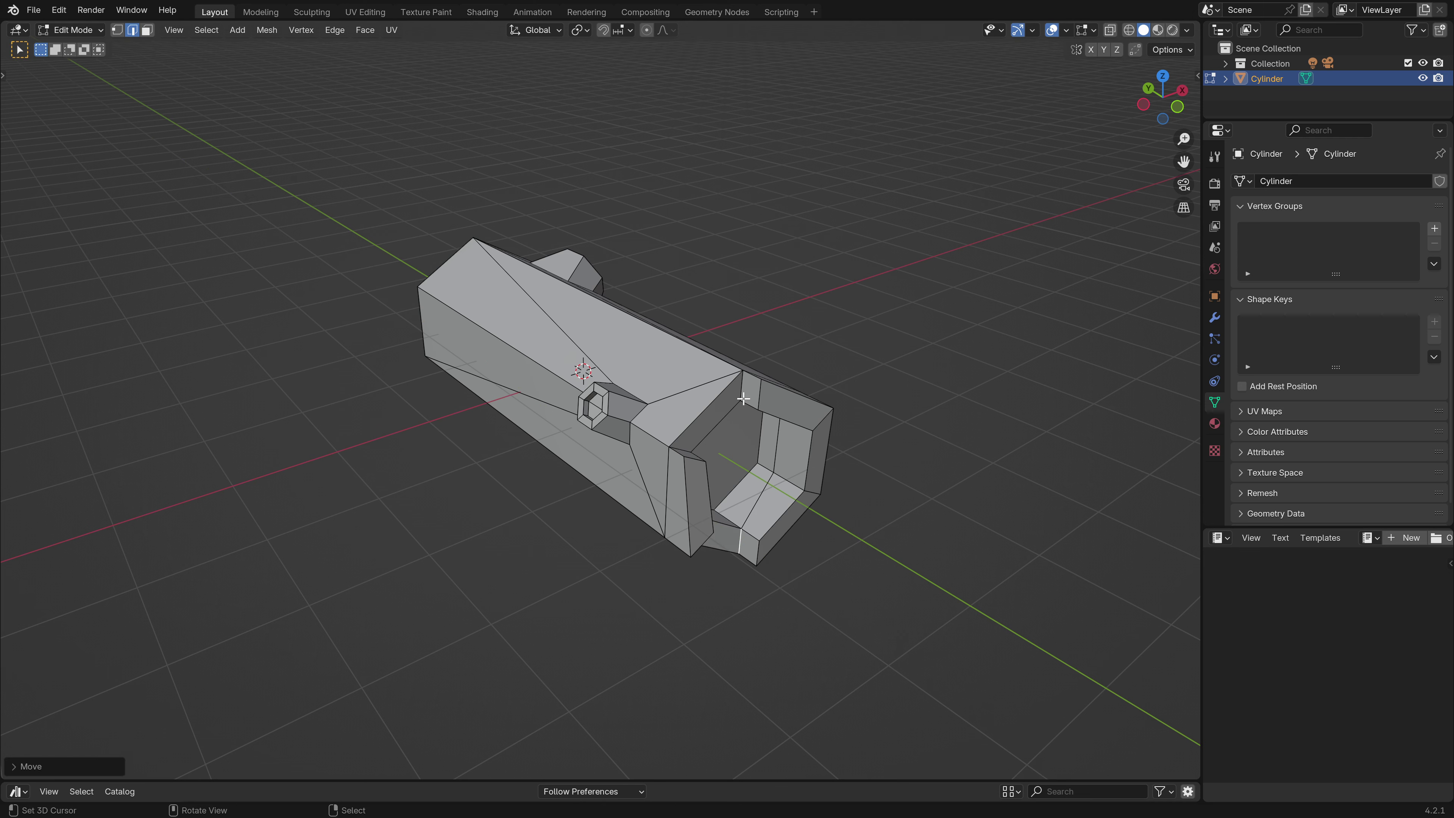
Readjust the isolated rim segment's top end edge along Y to soften its slant.
middle_drag(743, 399, 696, 464)
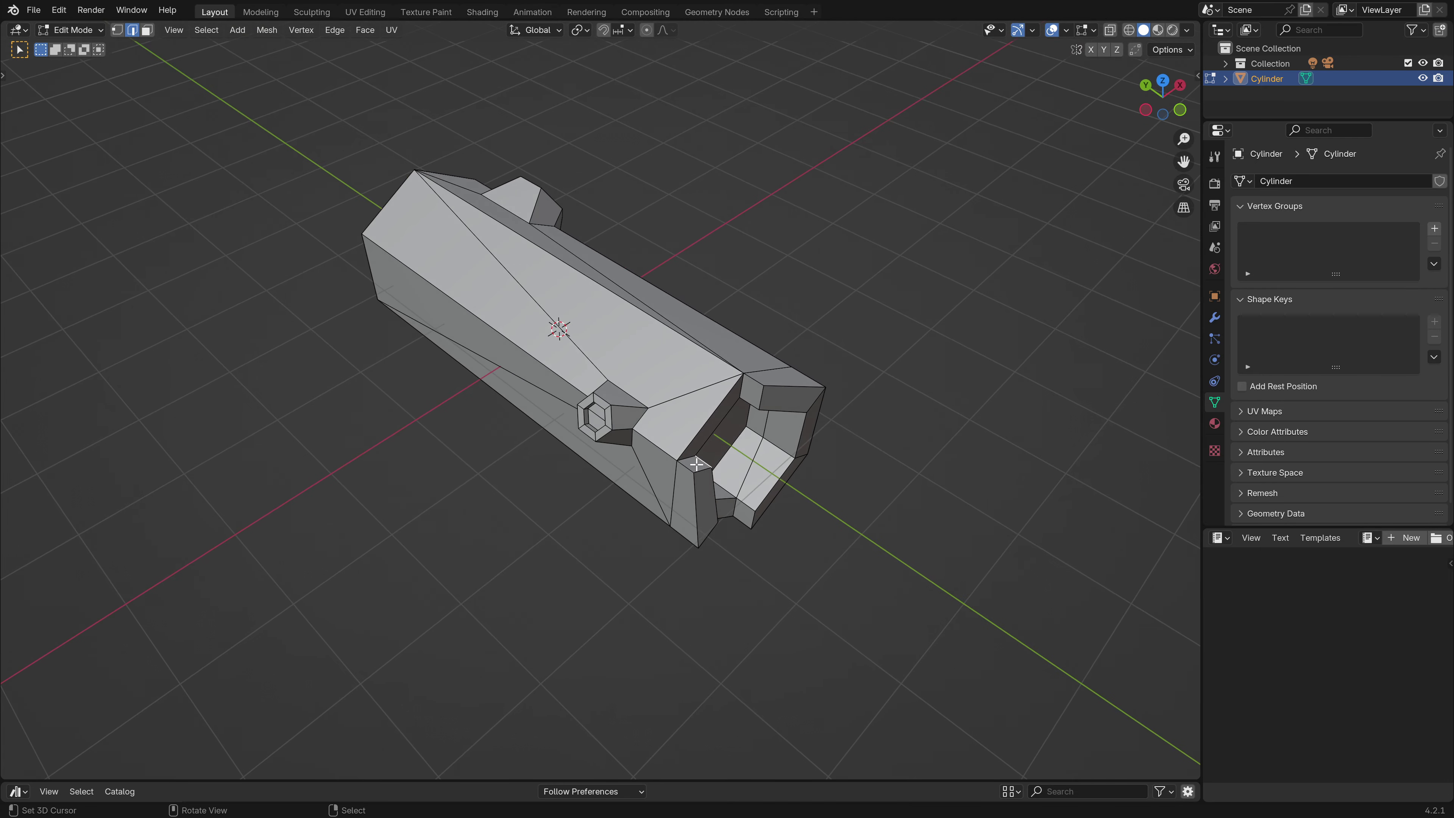
key(g)
key(y)
click(744, 513)
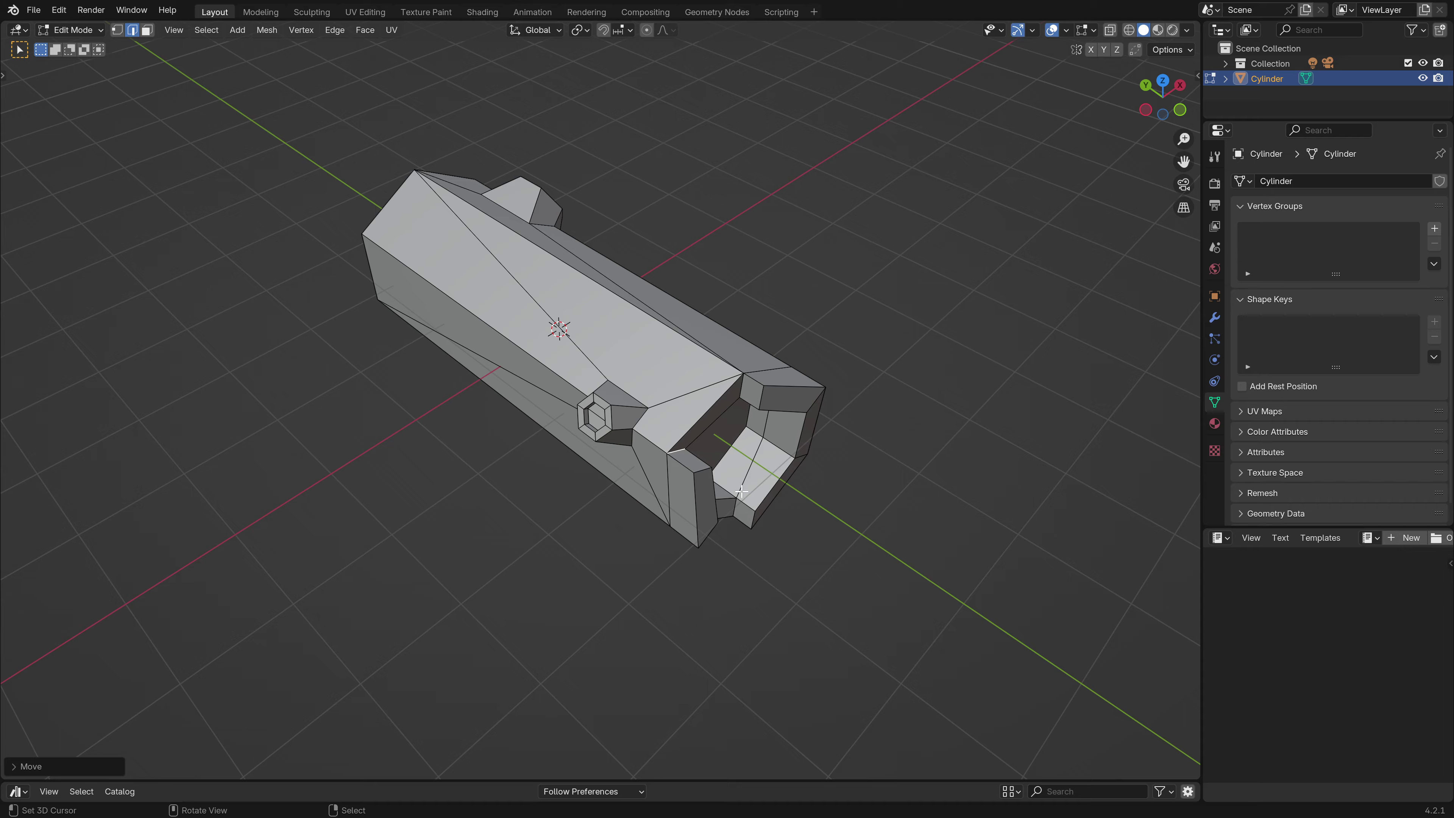
At the log's intact +Y end, extrude four rim faces slightly outward: one side face, both upper faces and the isolated lower face opposite.
key(Tab)
middle_drag(718, 458, 706, 406)
key(Tab)
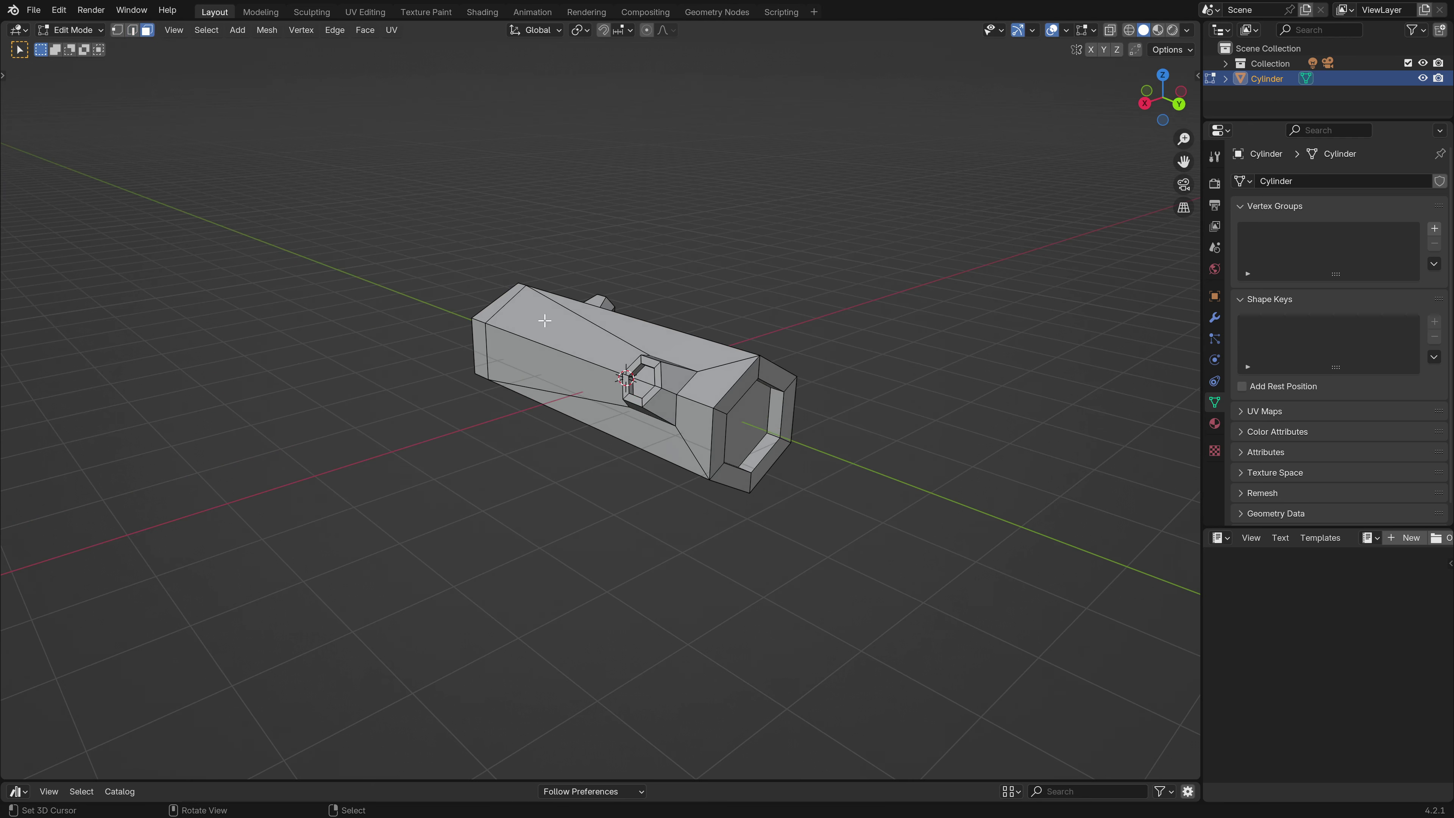
shift+click(719, 434)
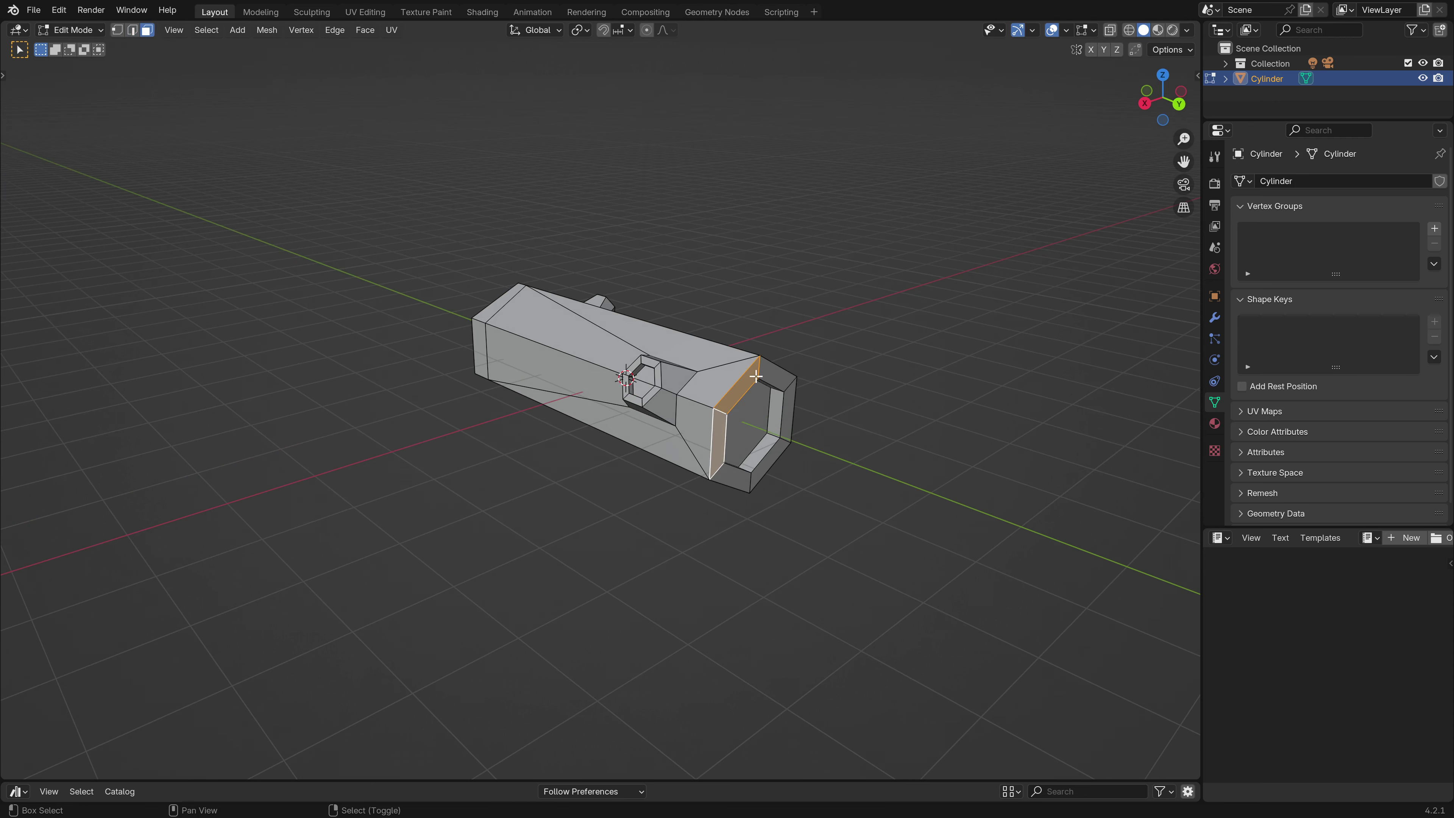
shift+click(769, 378)
scroll(781, 453, up, 1)
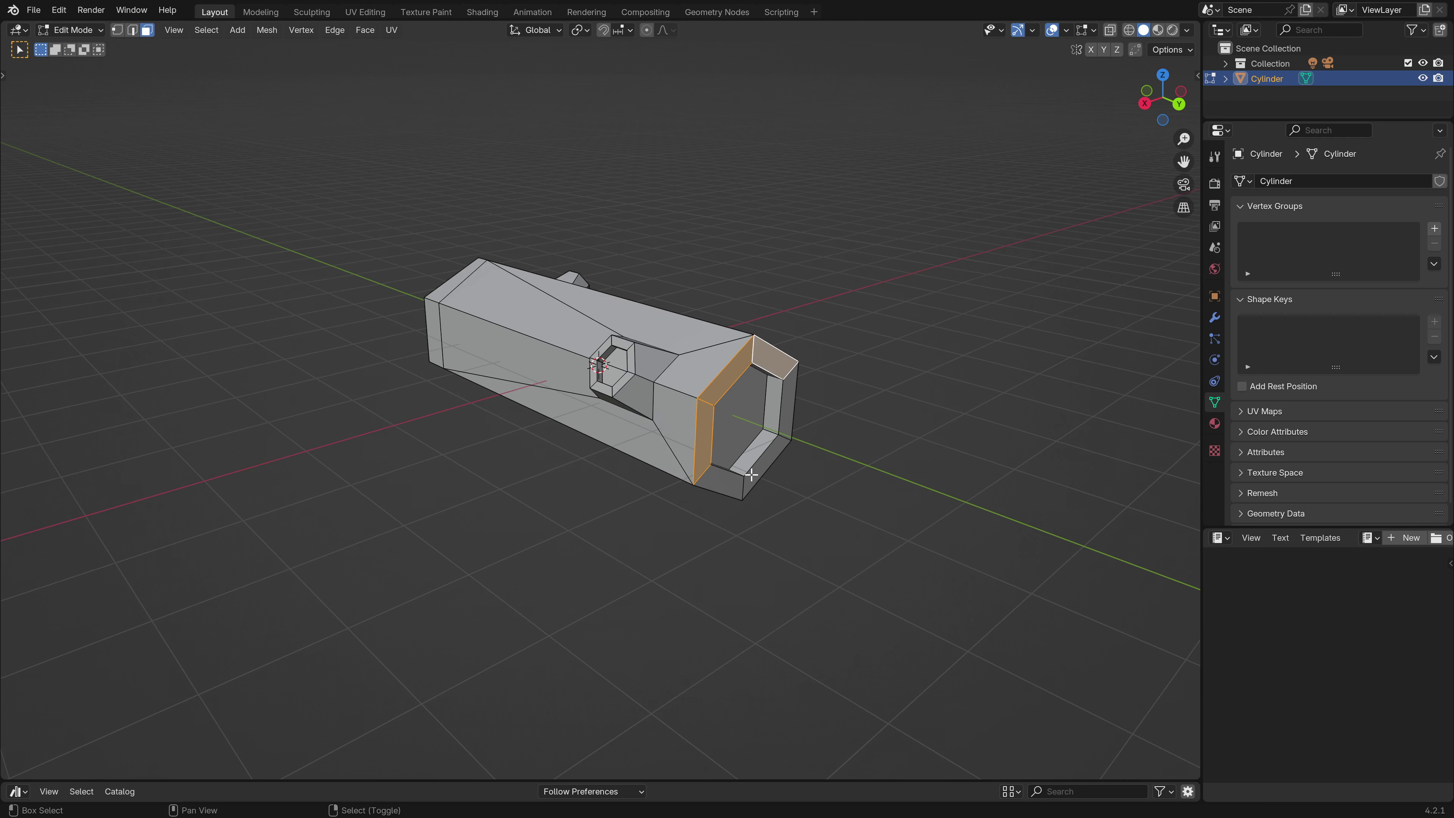
shift+click(738, 482)
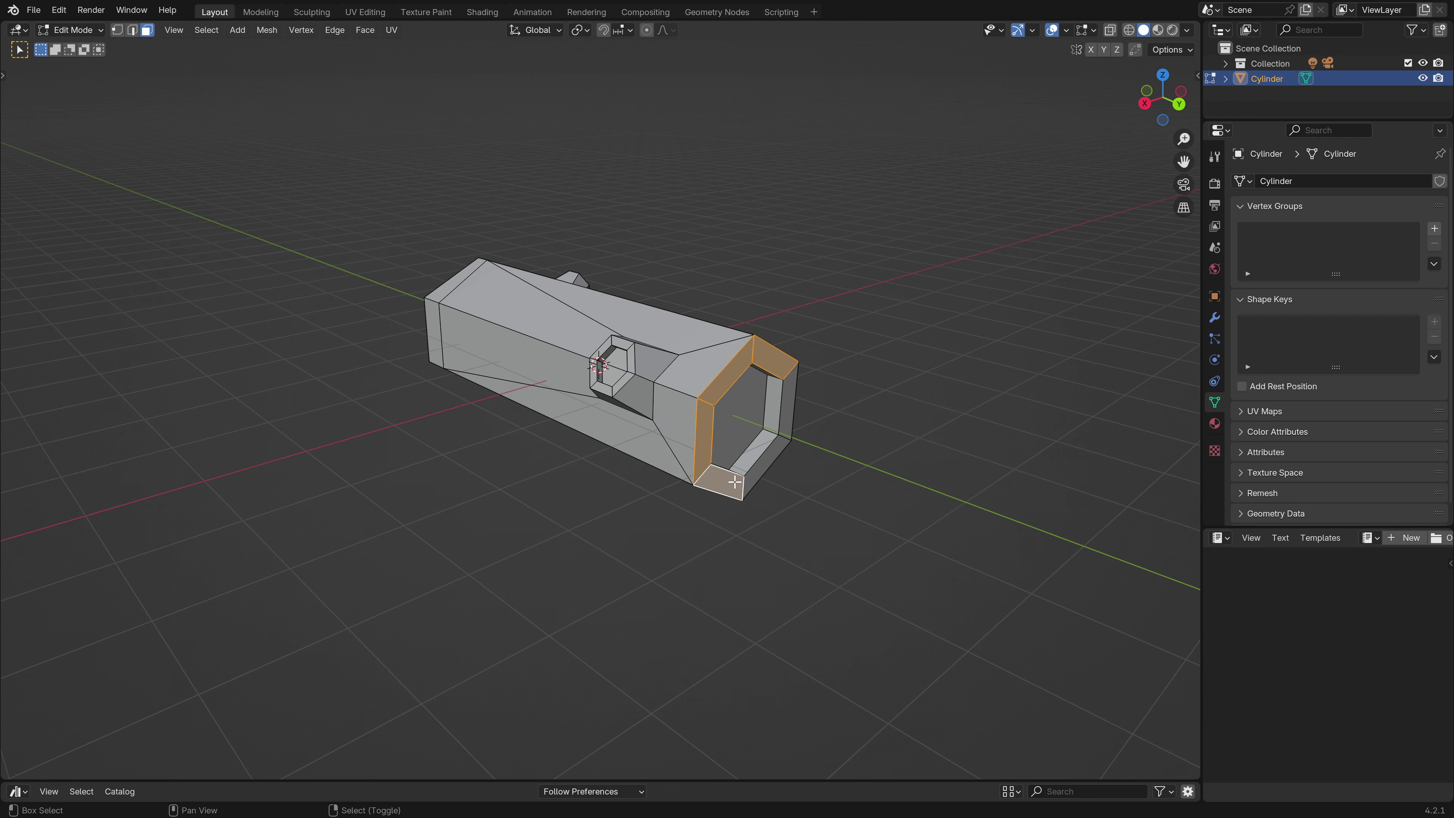
shift+click(738, 483)
shift+click(768, 457)
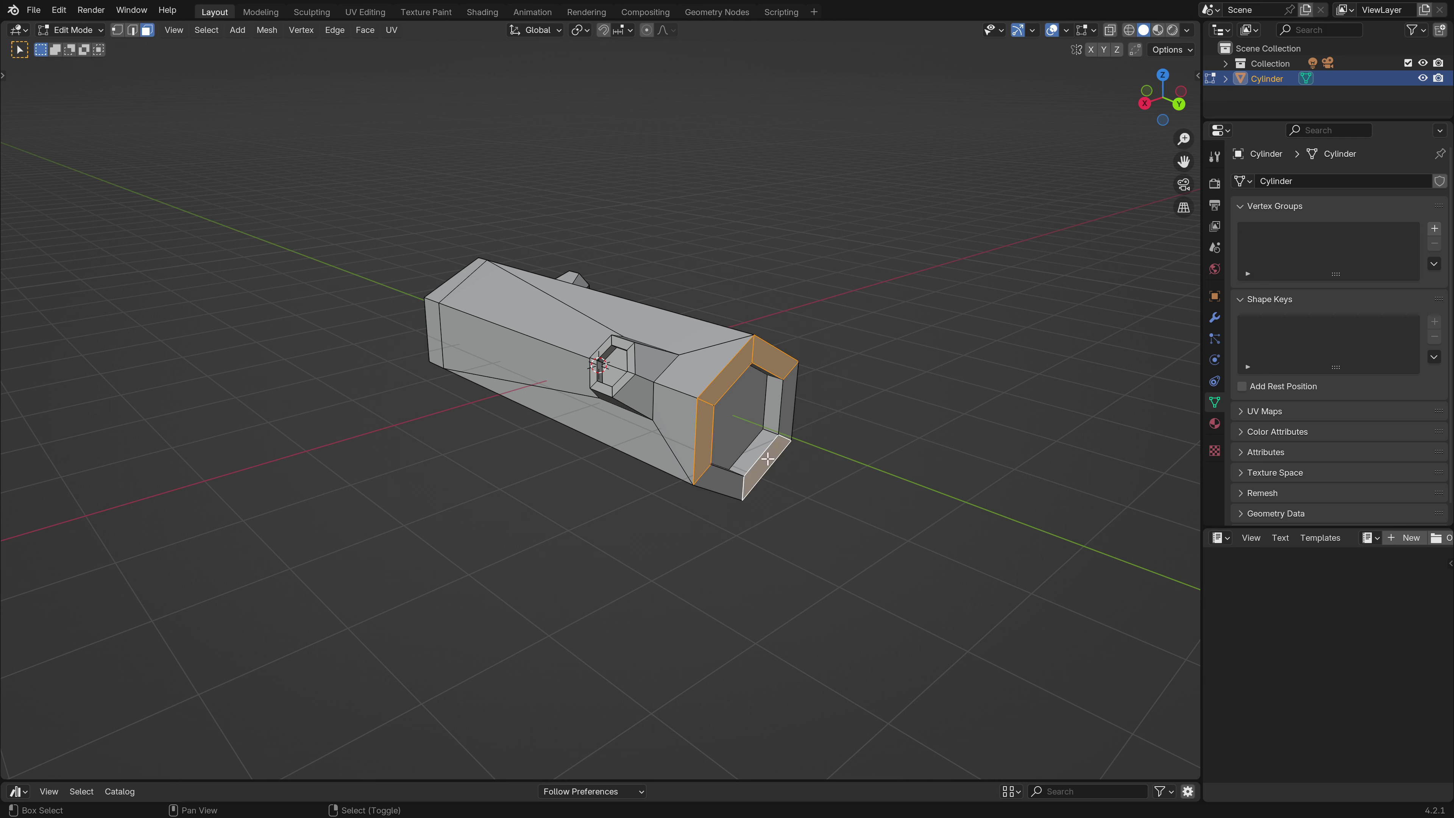
scroll(770, 458, up, 3)
key(e)
click(787, 462)
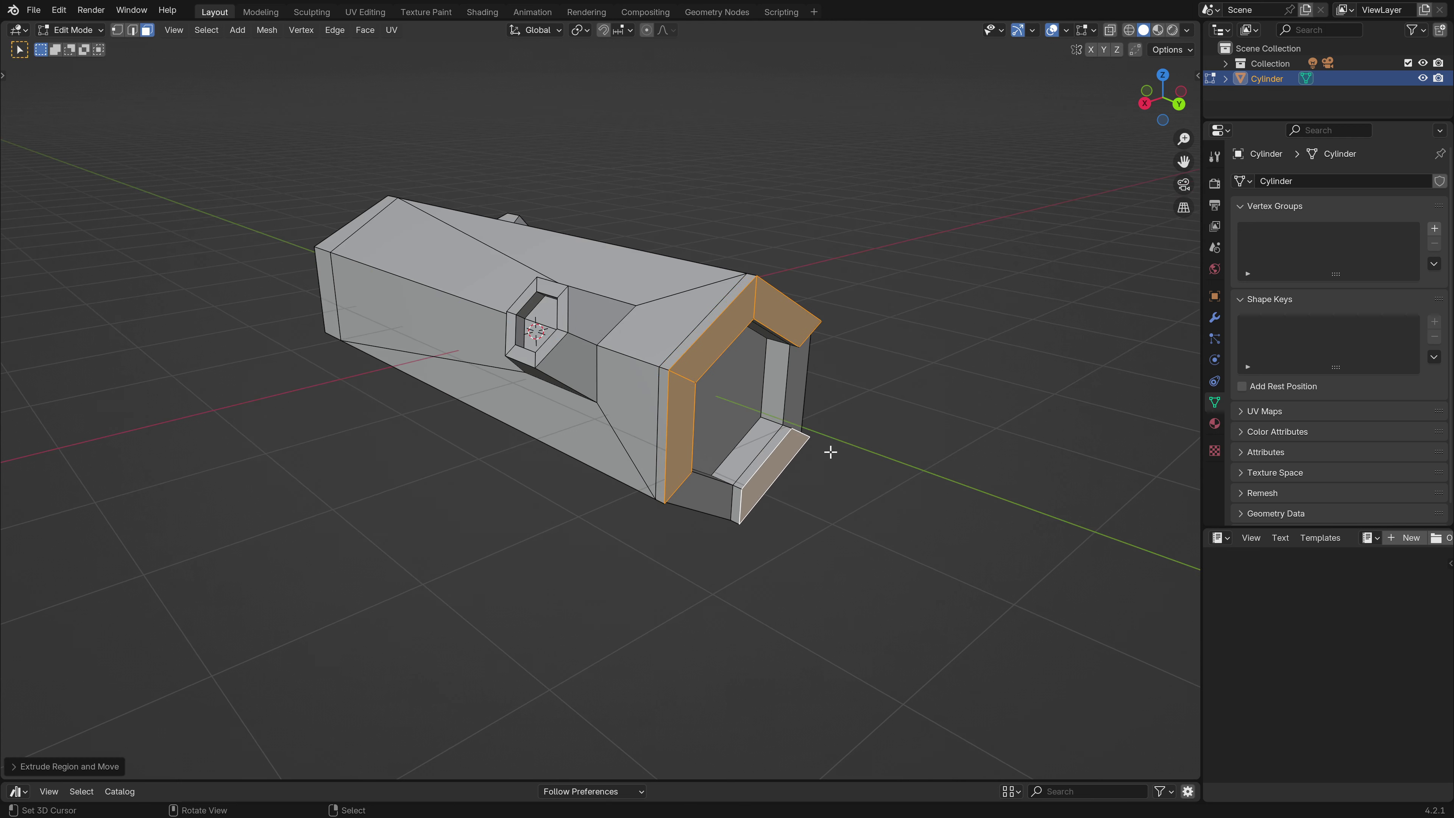
Take the isolated lower rim face out of the selection and move the remaining three end faces farther out along Y.
shift+click(795, 456)
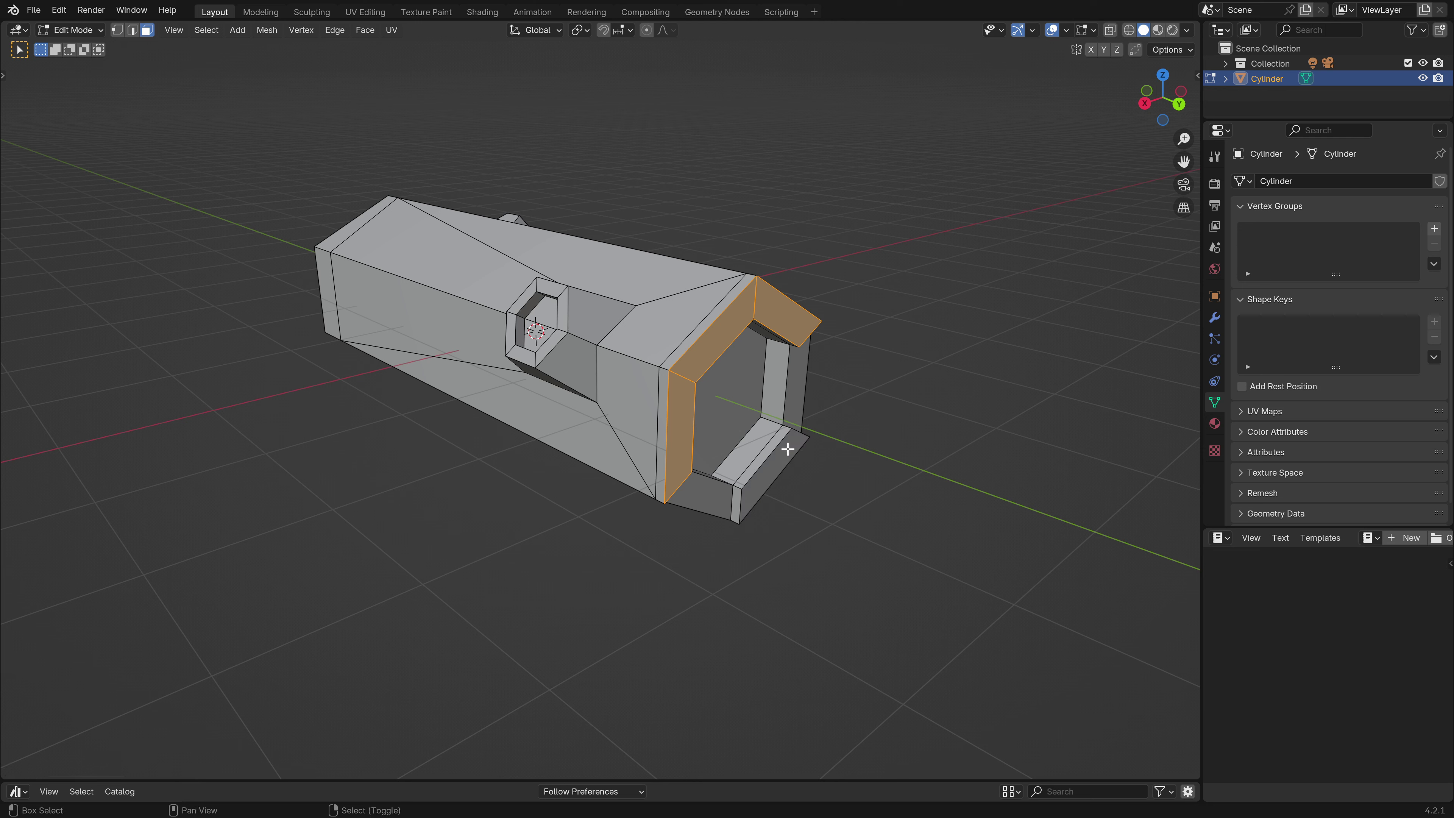
key(g)
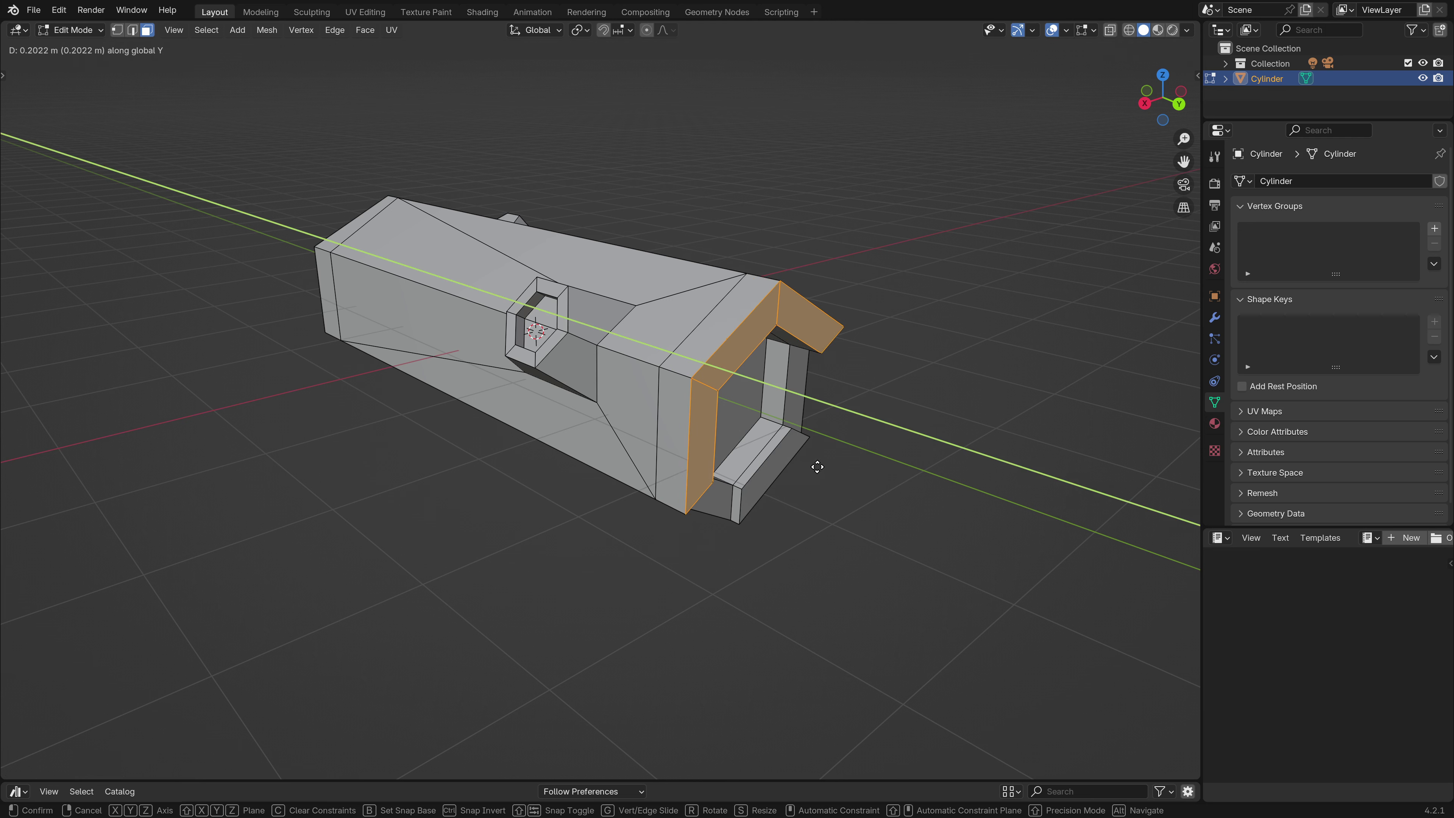
click(821, 474)
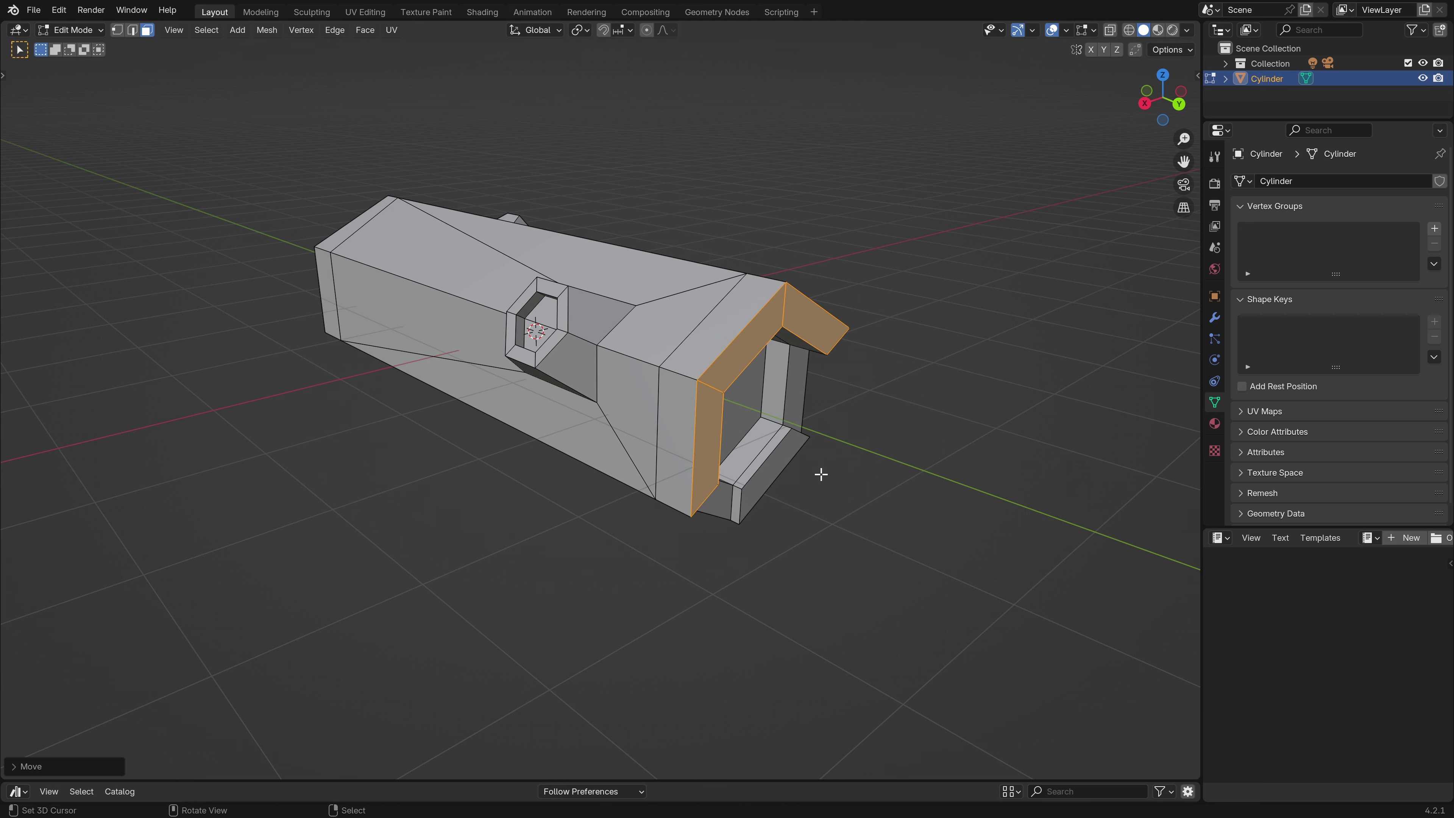
Move only the two upper rim end faces back along Y so the side segment's end slants.
click(134, 31)
right_click(148, 34)
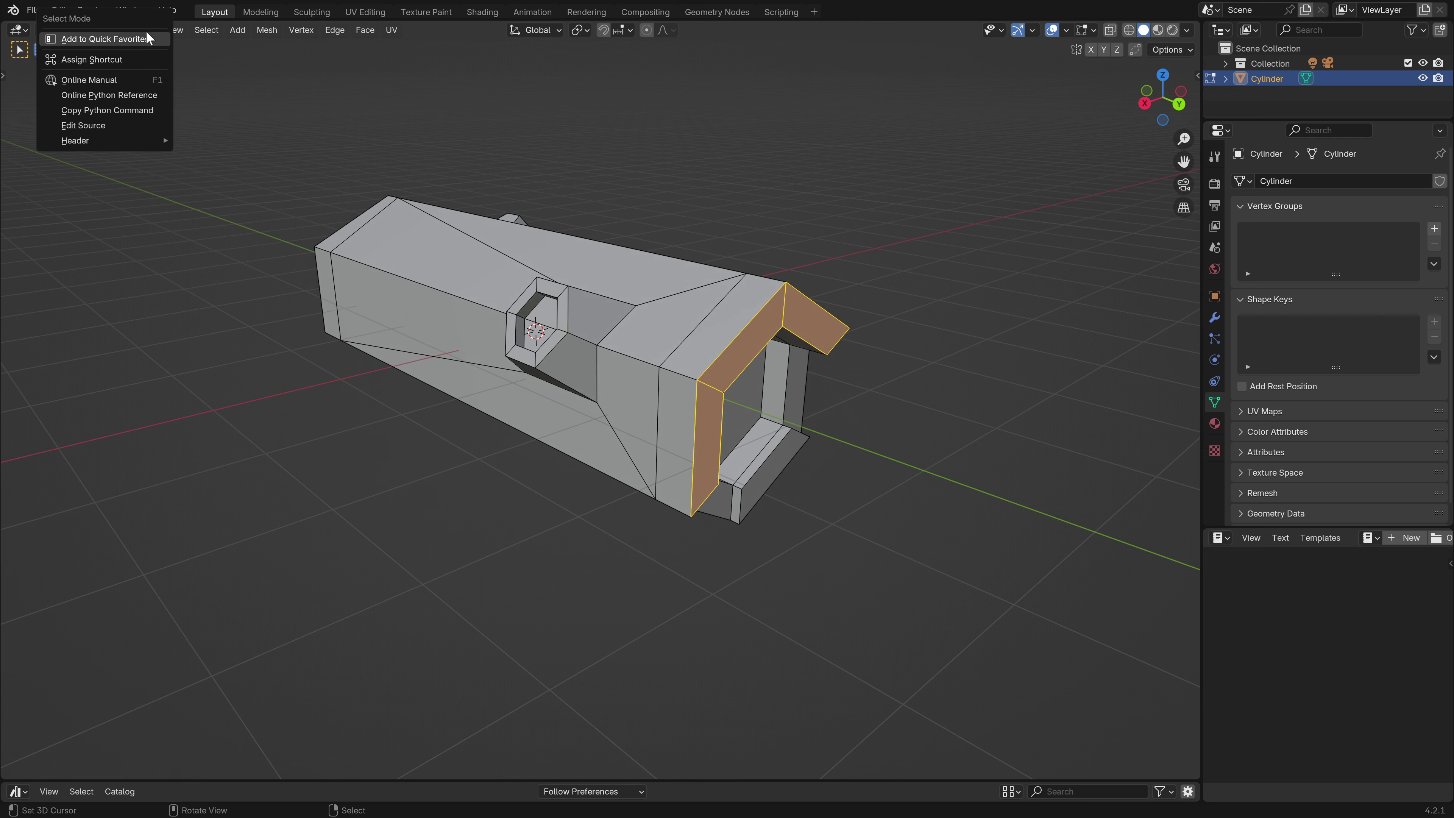
click(719, 424)
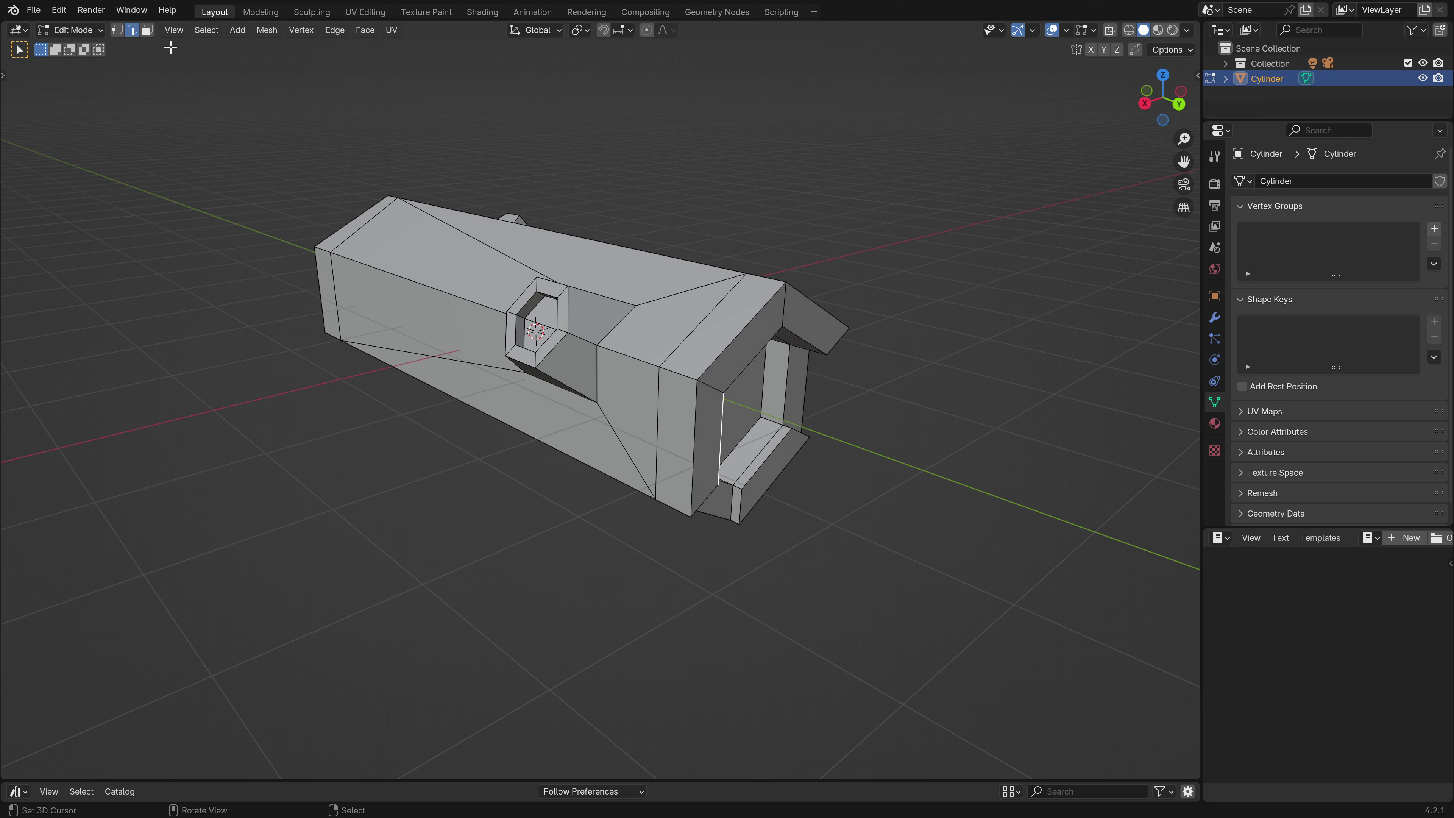
click(811, 315)
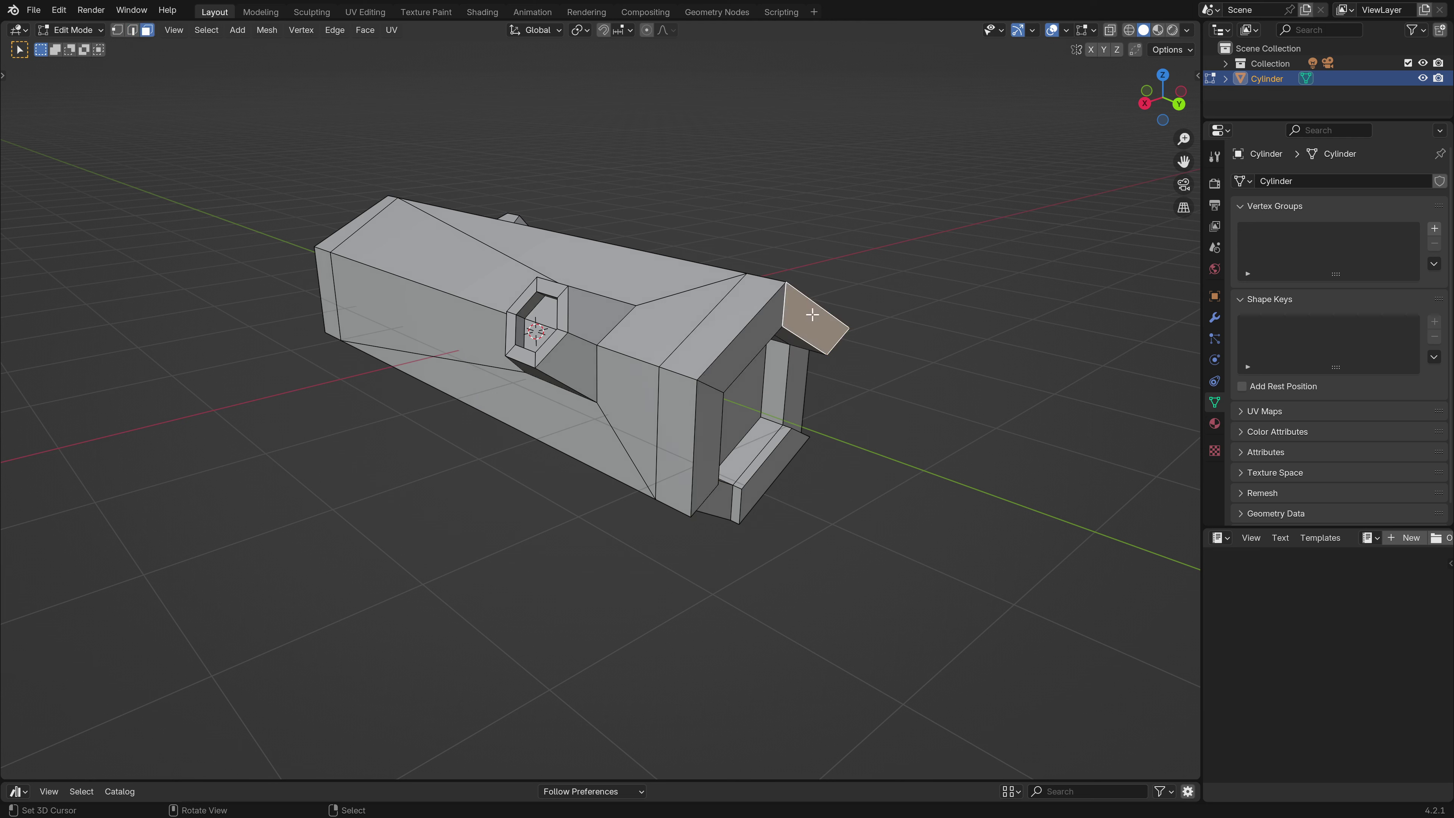
shift+click(768, 325)
middle_drag(866, 315, 572, 401)
key(g)
click(481, 440)
In edge select mode, move the side rim segment's bottom end edge back along Y to reduce its slant.
middle_drag(481, 440, 155, 72)
click(133, 31)
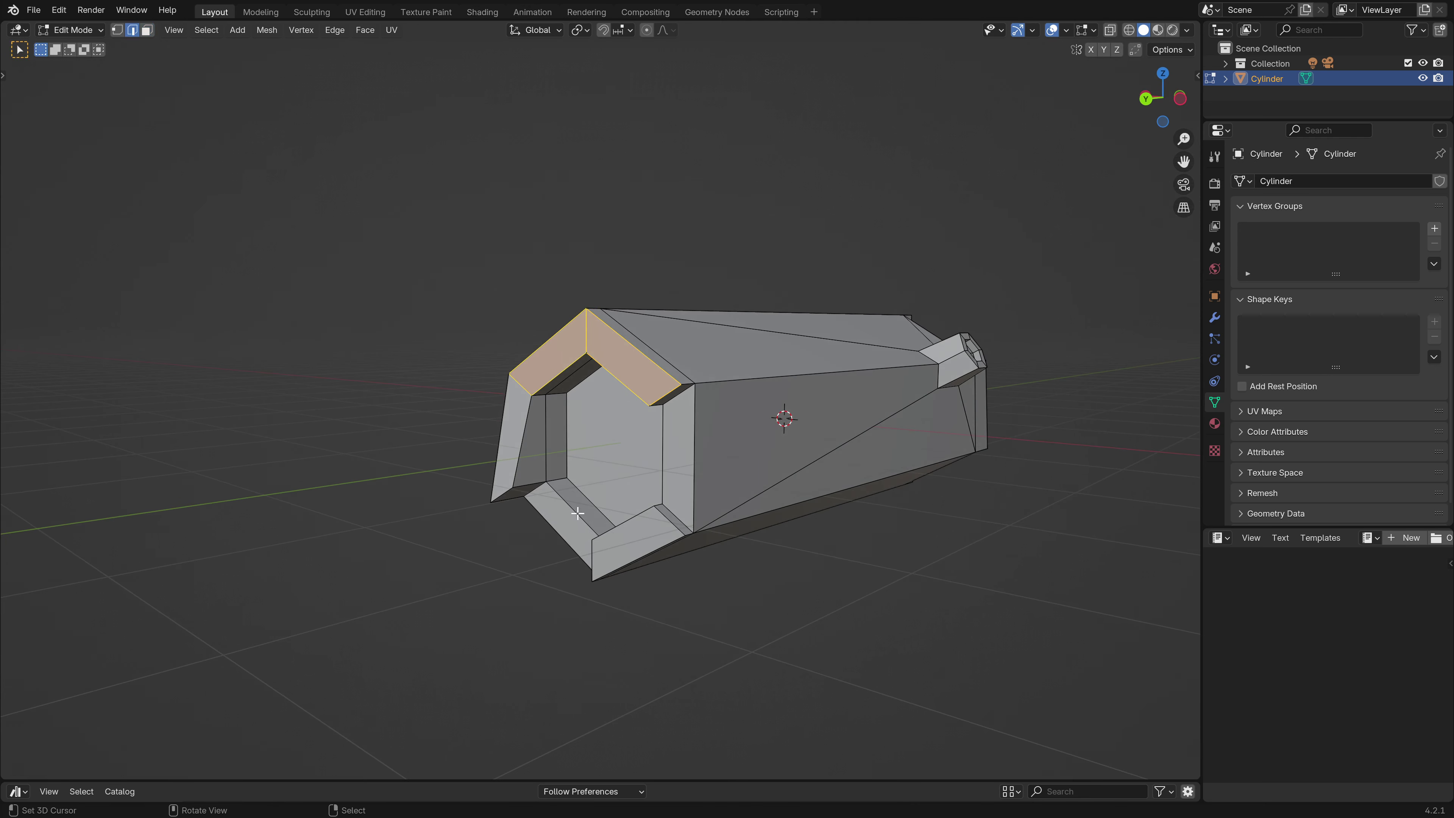
click(515, 494)
key(g)
key(y)
click(602, 529)
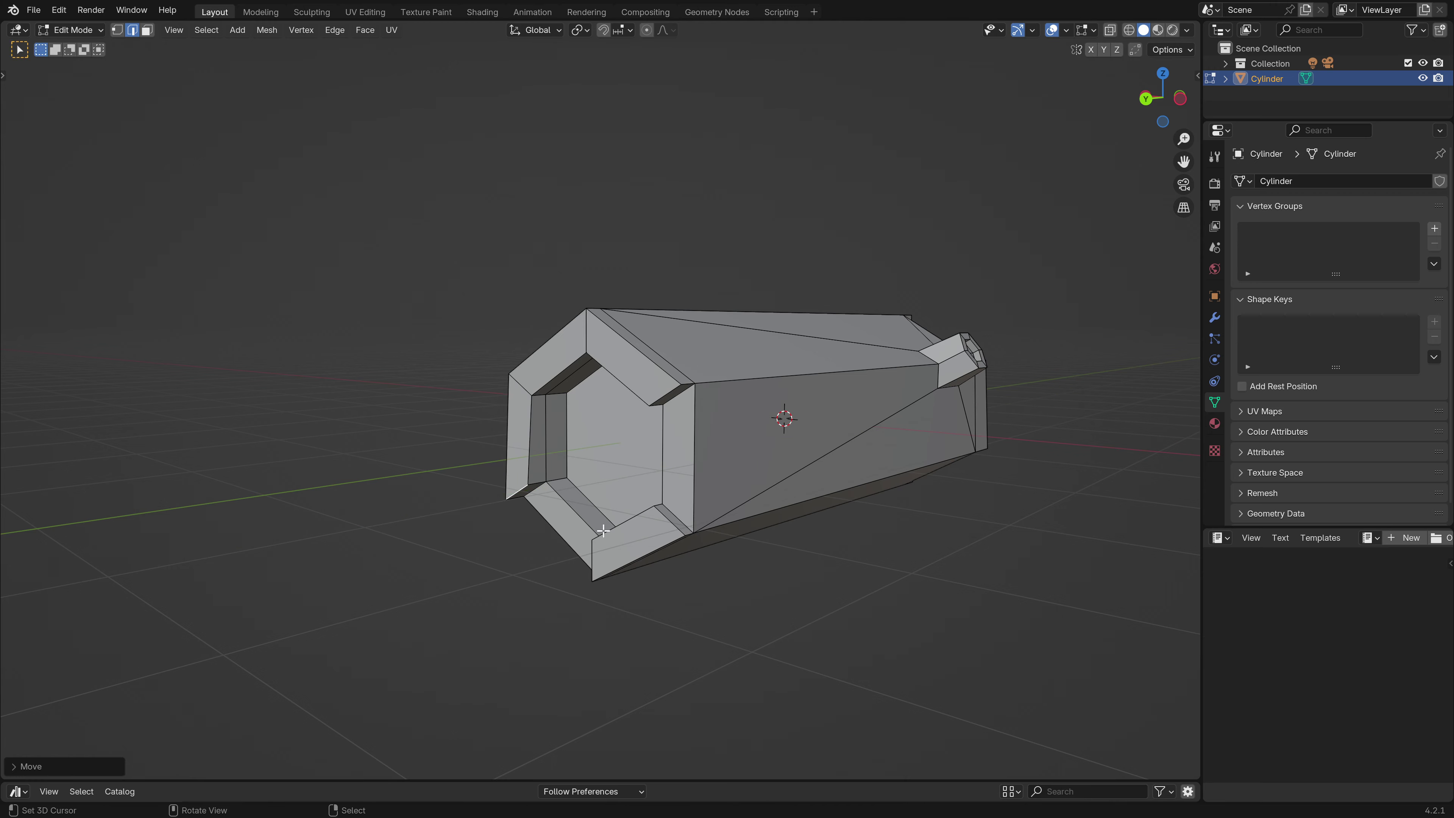
Move the inner vertical edge at the isolated lower rim segment's free side about 0.11 m back along Y.
middle_drag(603, 530, 574, 517)
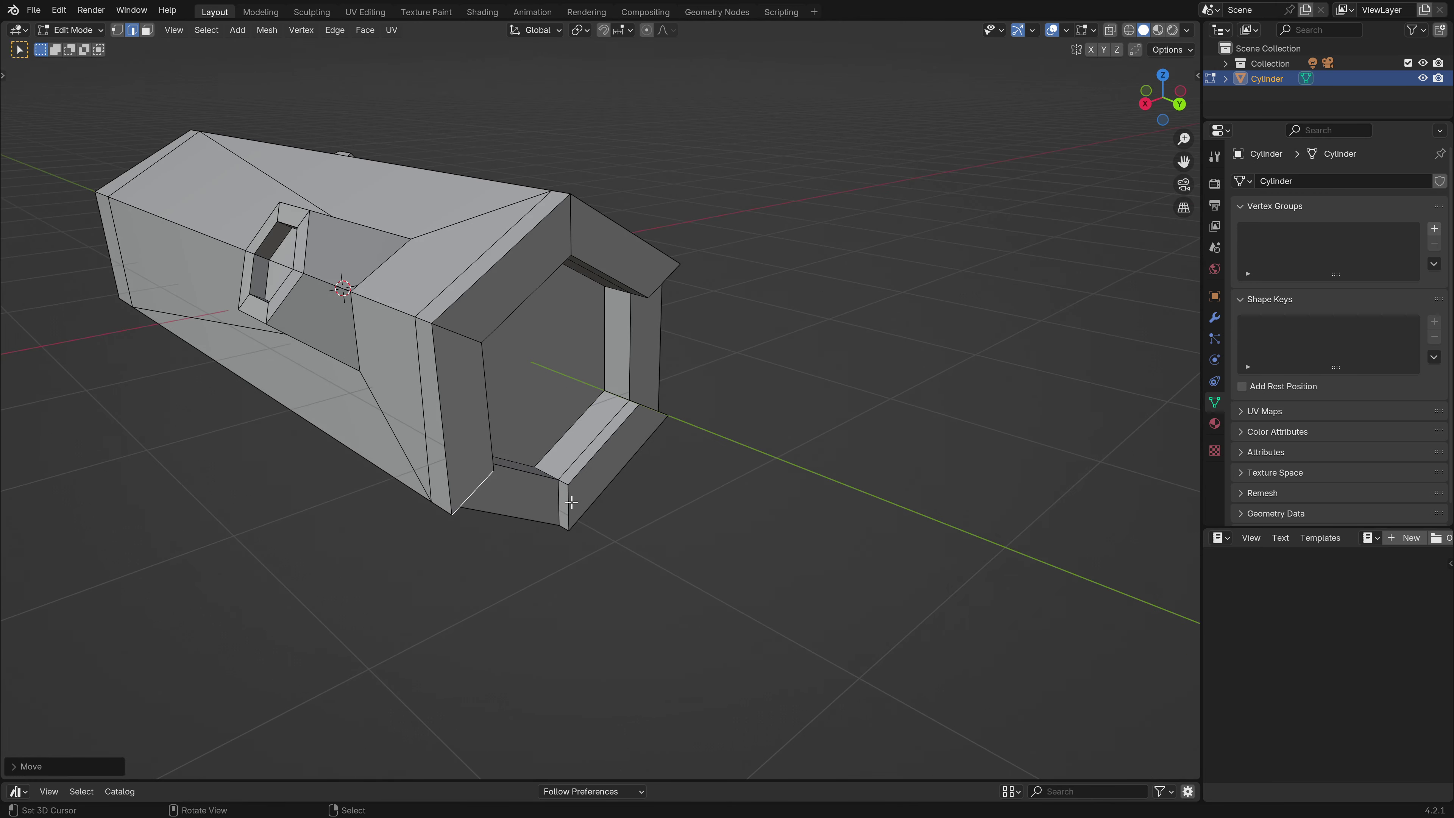
click(572, 503)
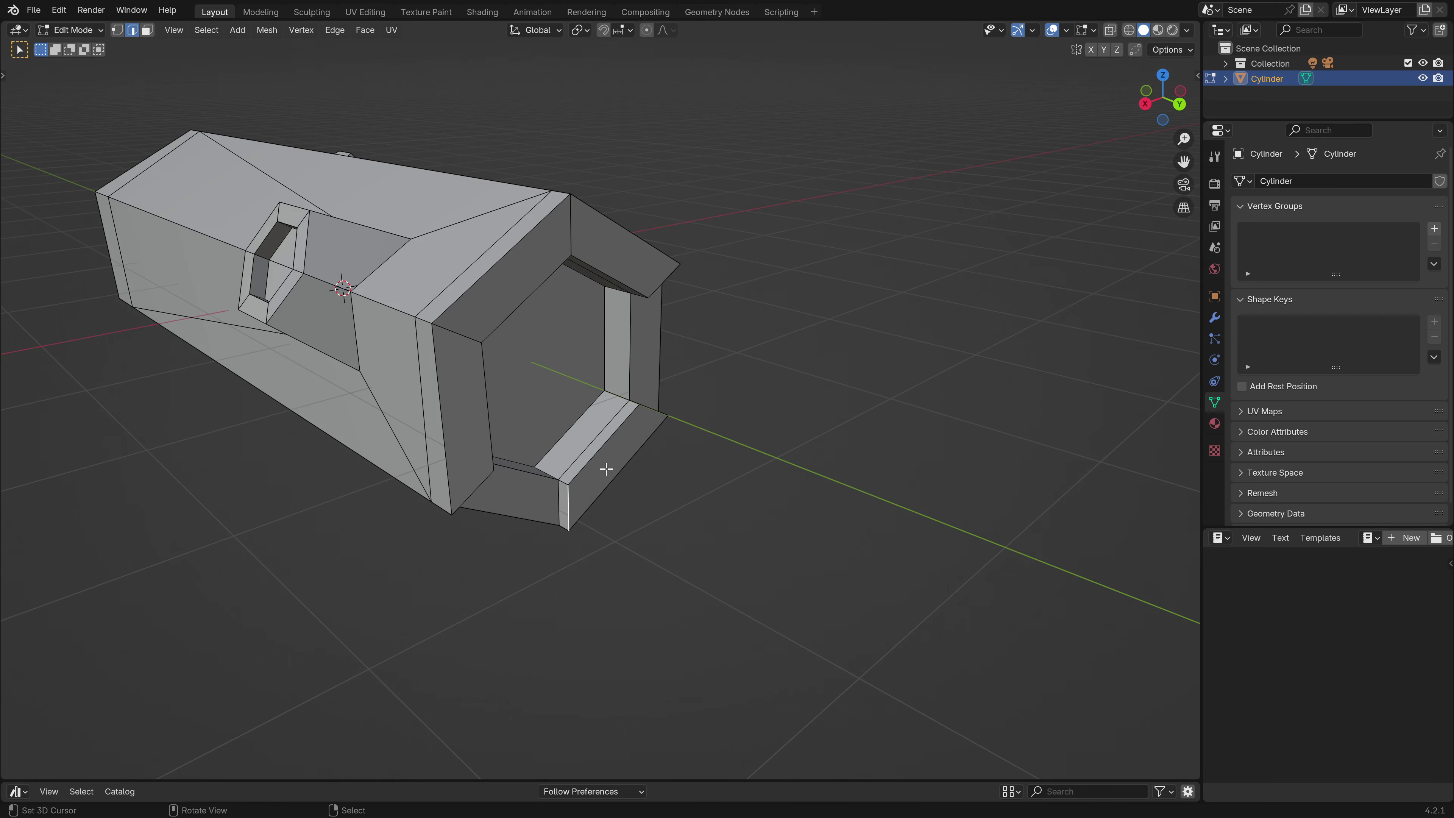
click(558, 496)
key(g)
key(y)
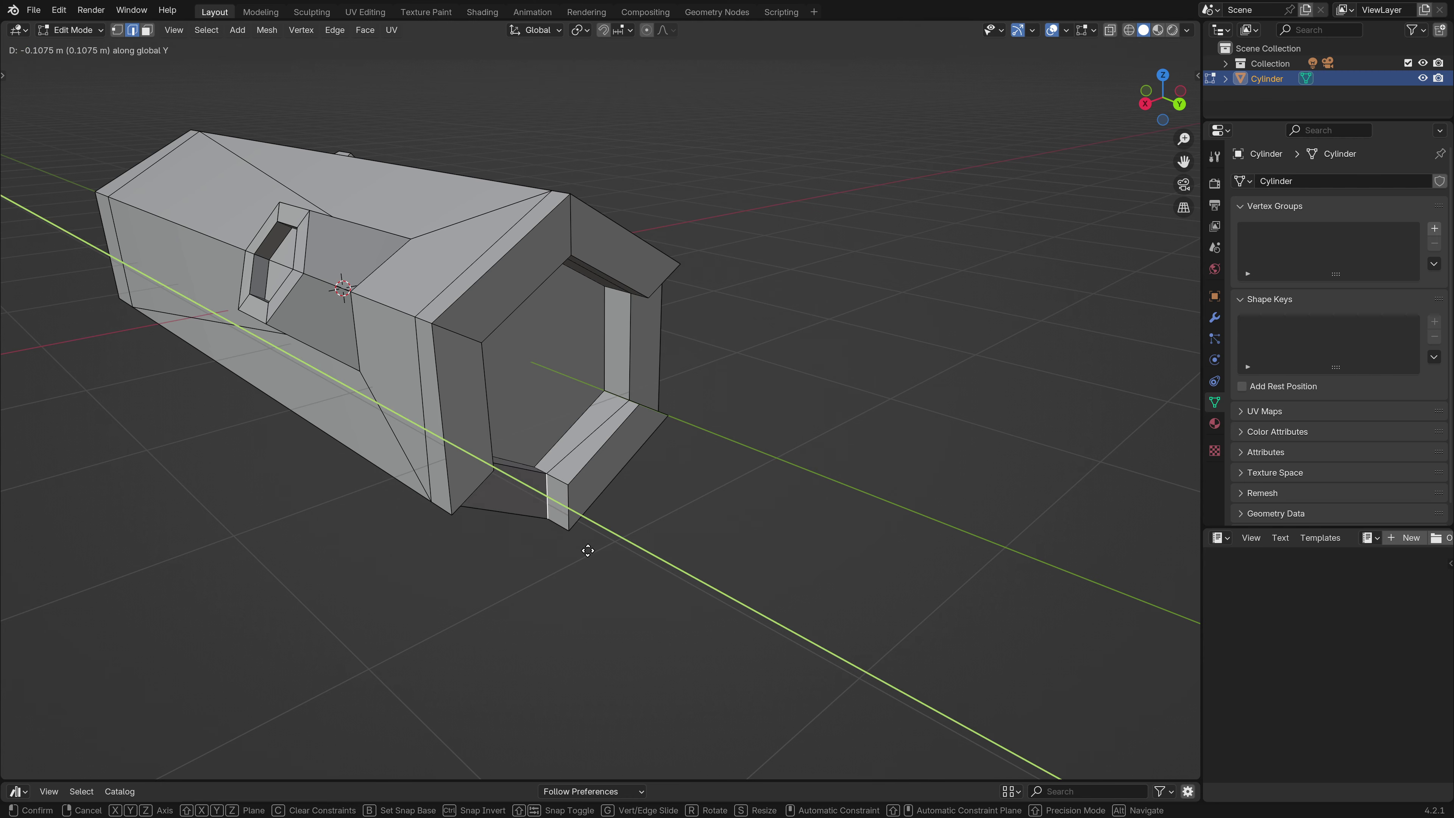
click(588, 551)
Return to Object Mode, enlarge the asset browser area and apply the GeoToon asset to the log.
middle_drag(682, 409, 708, 810)
key(Tab)
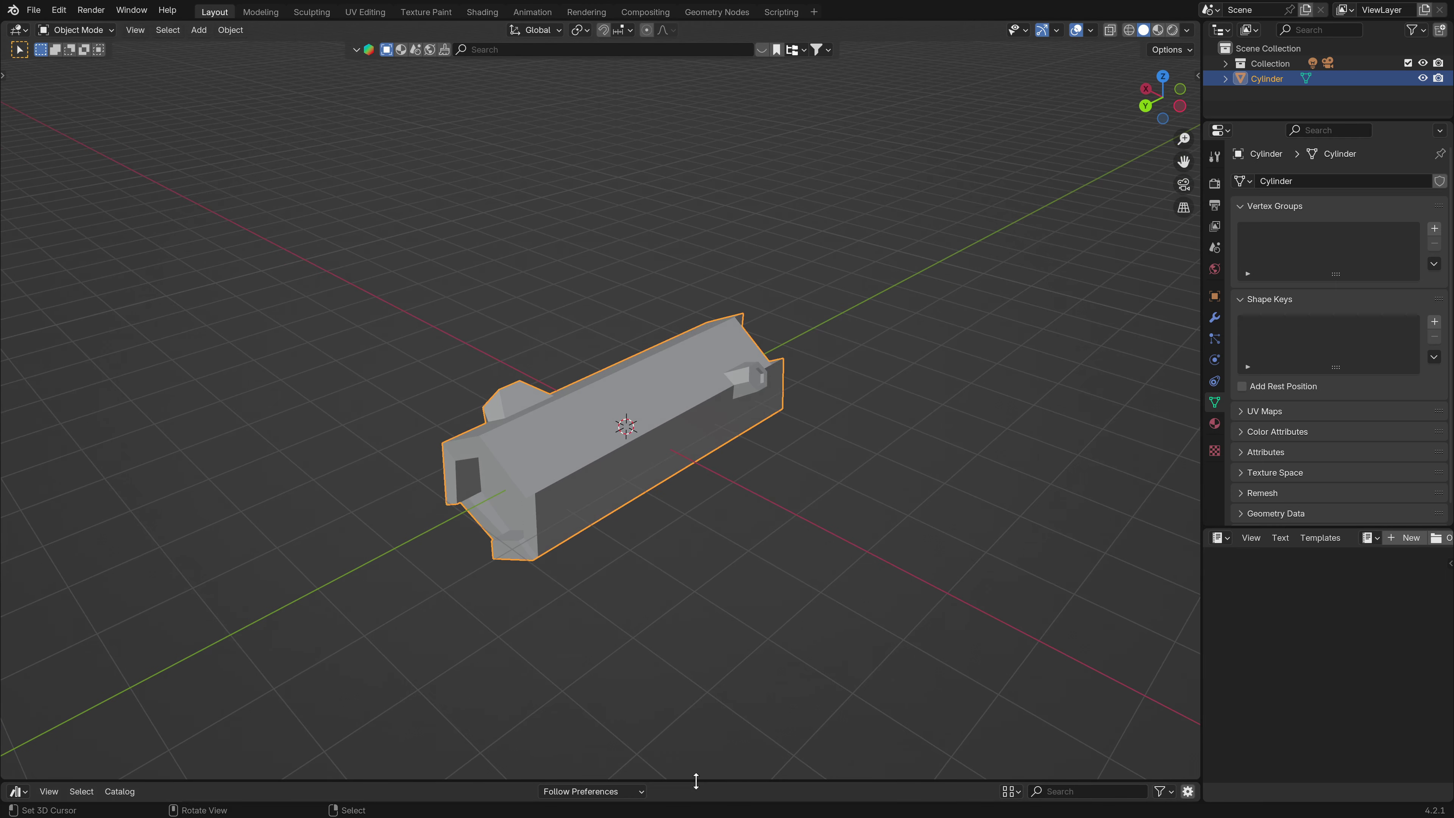
drag(696, 781, 711, 554)
drag(275, 658, 597, 337)
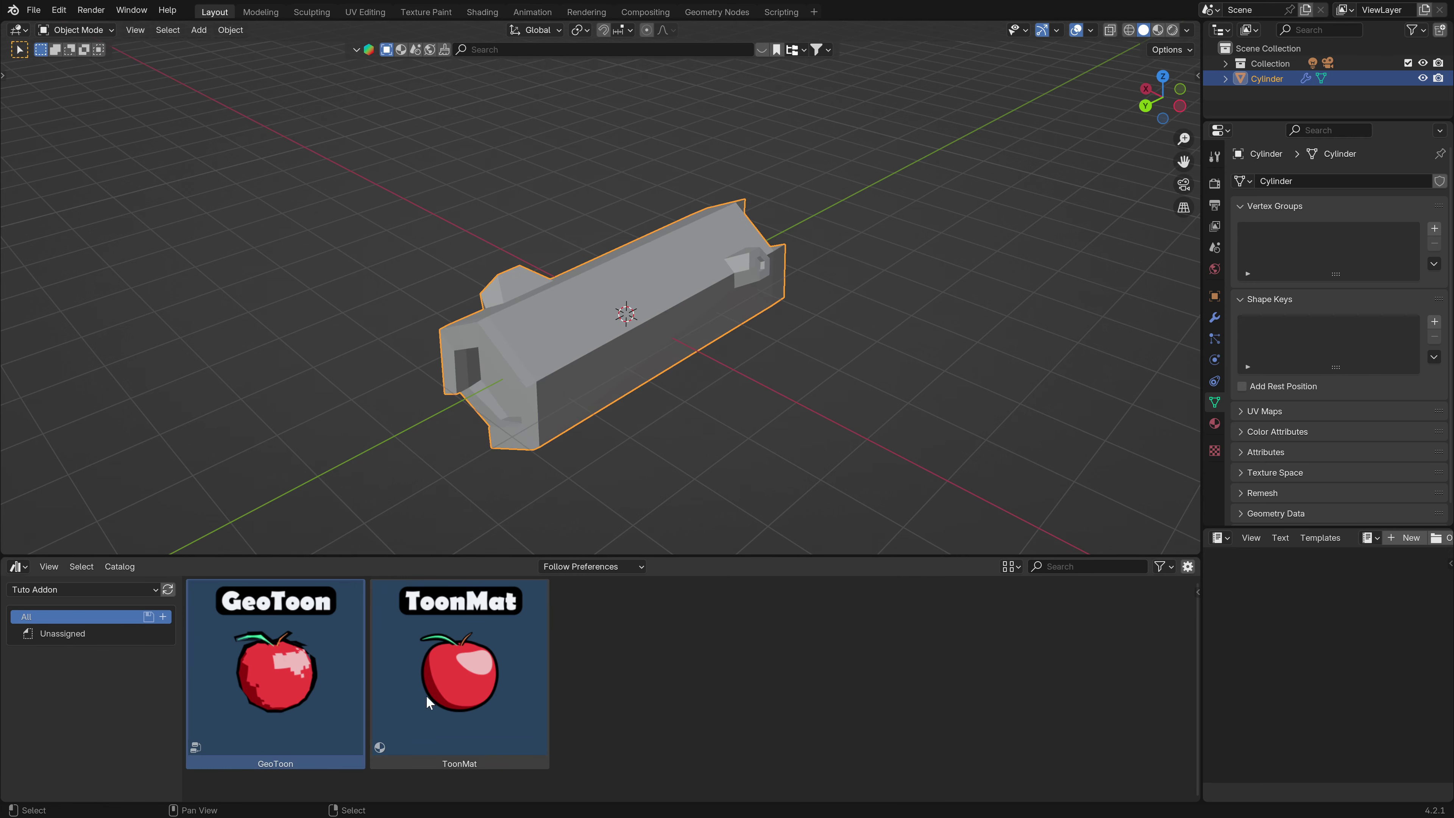
Apply the ToonMat material asset to the log and switch the viewport to rendered shading.
click(1214, 424)
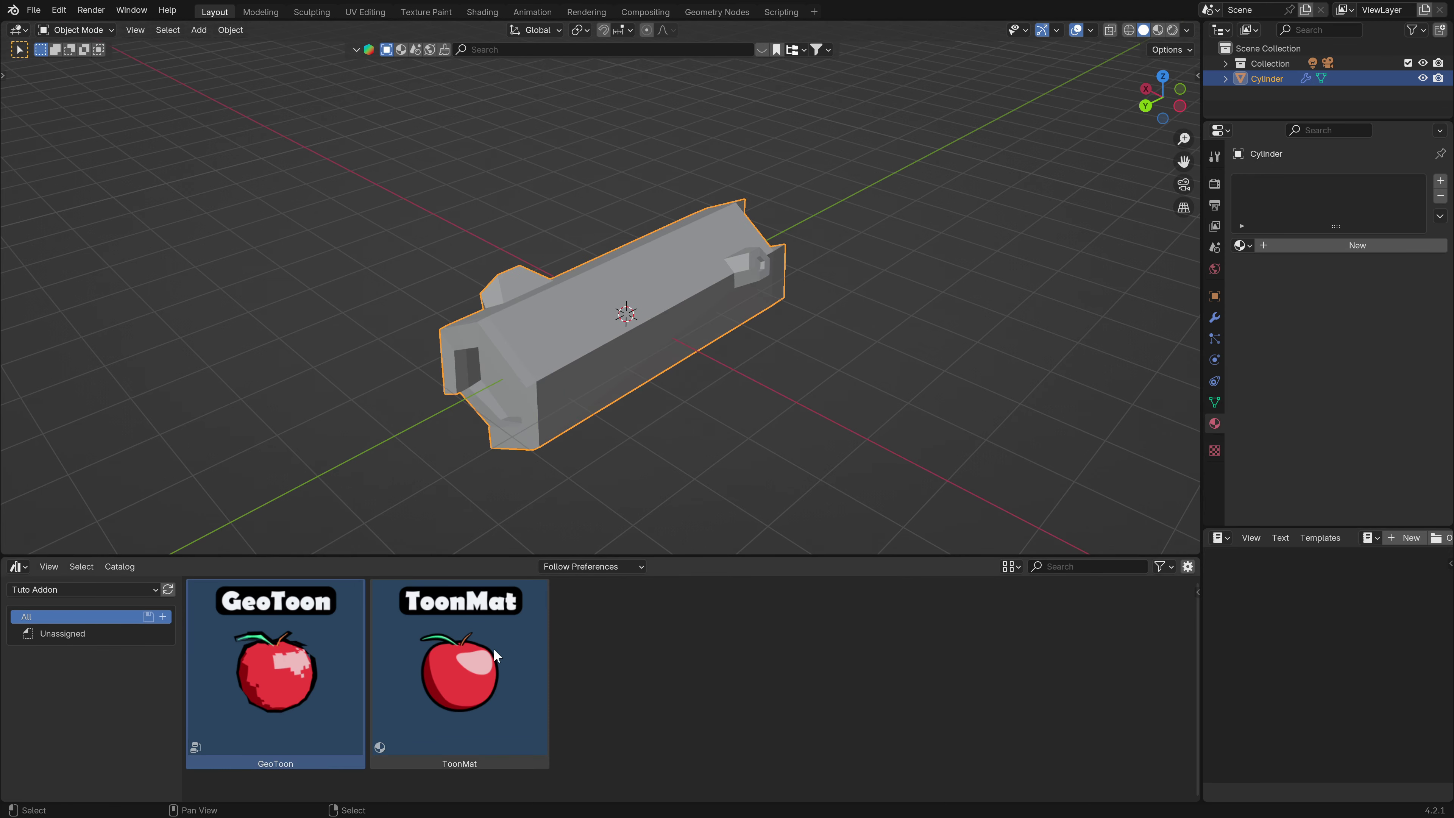
click(1159, 31)
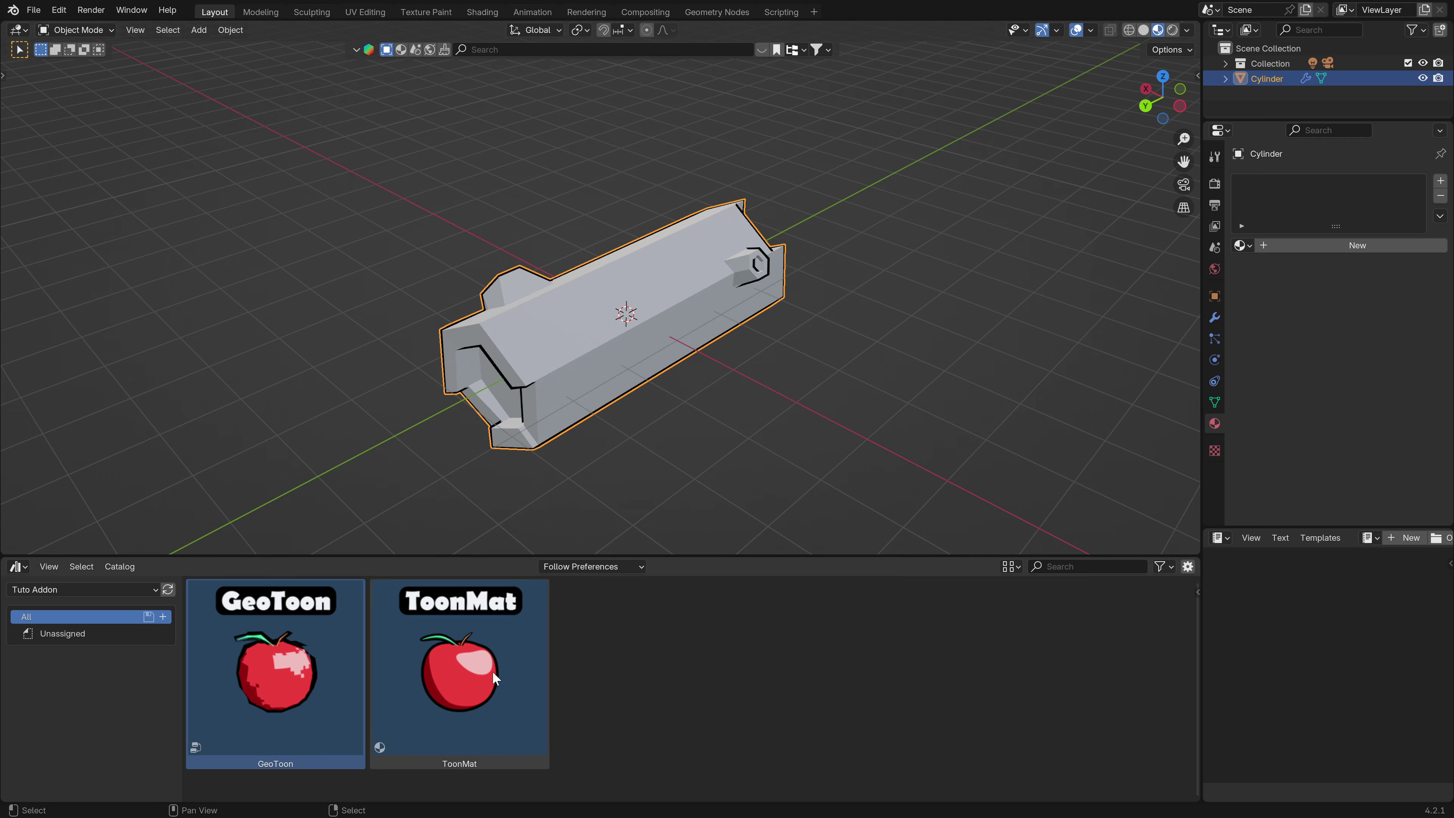
drag(495, 680, 665, 328)
middle_drag(666, 328, 995, 100)
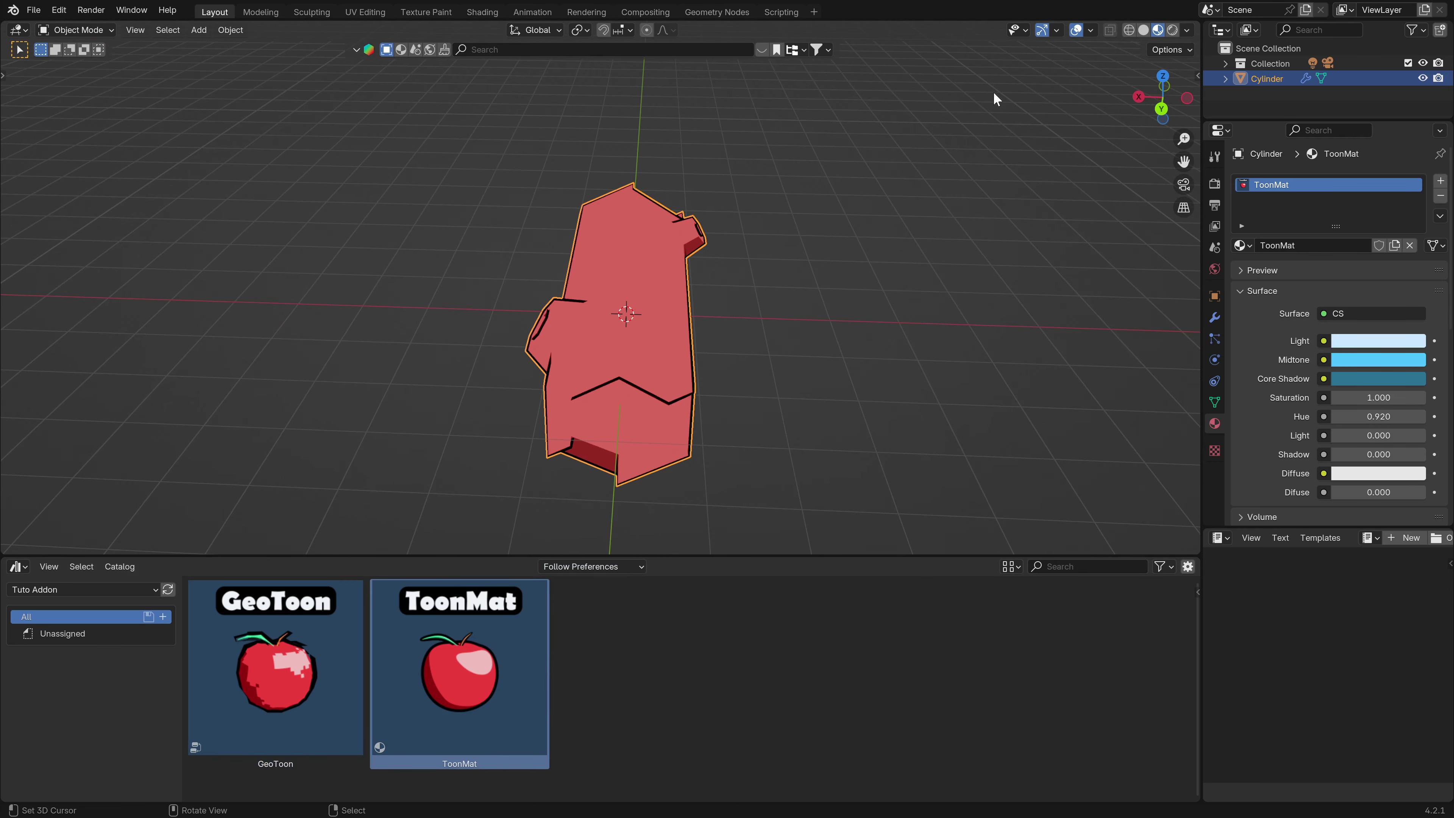
click(1172, 30)
mouse_move(583, 339)
middle_down()
mouse_move(621, 343)
mouse_move(701, 311)
middle_up()
click(1241, 291)
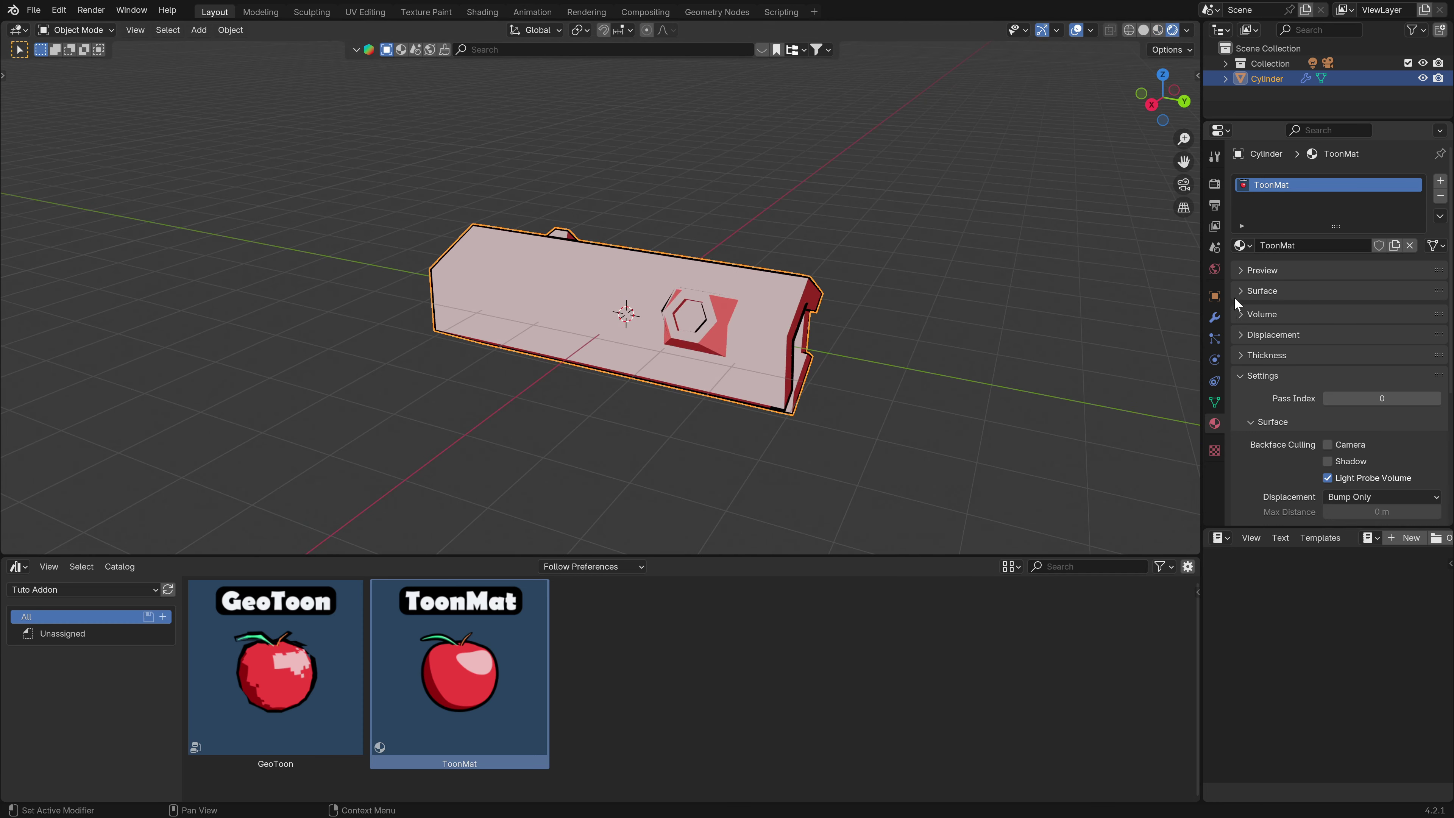
click(1249, 373)
Set the outline thickness of the log's GeoToon modifier to 7.
click(1214, 317)
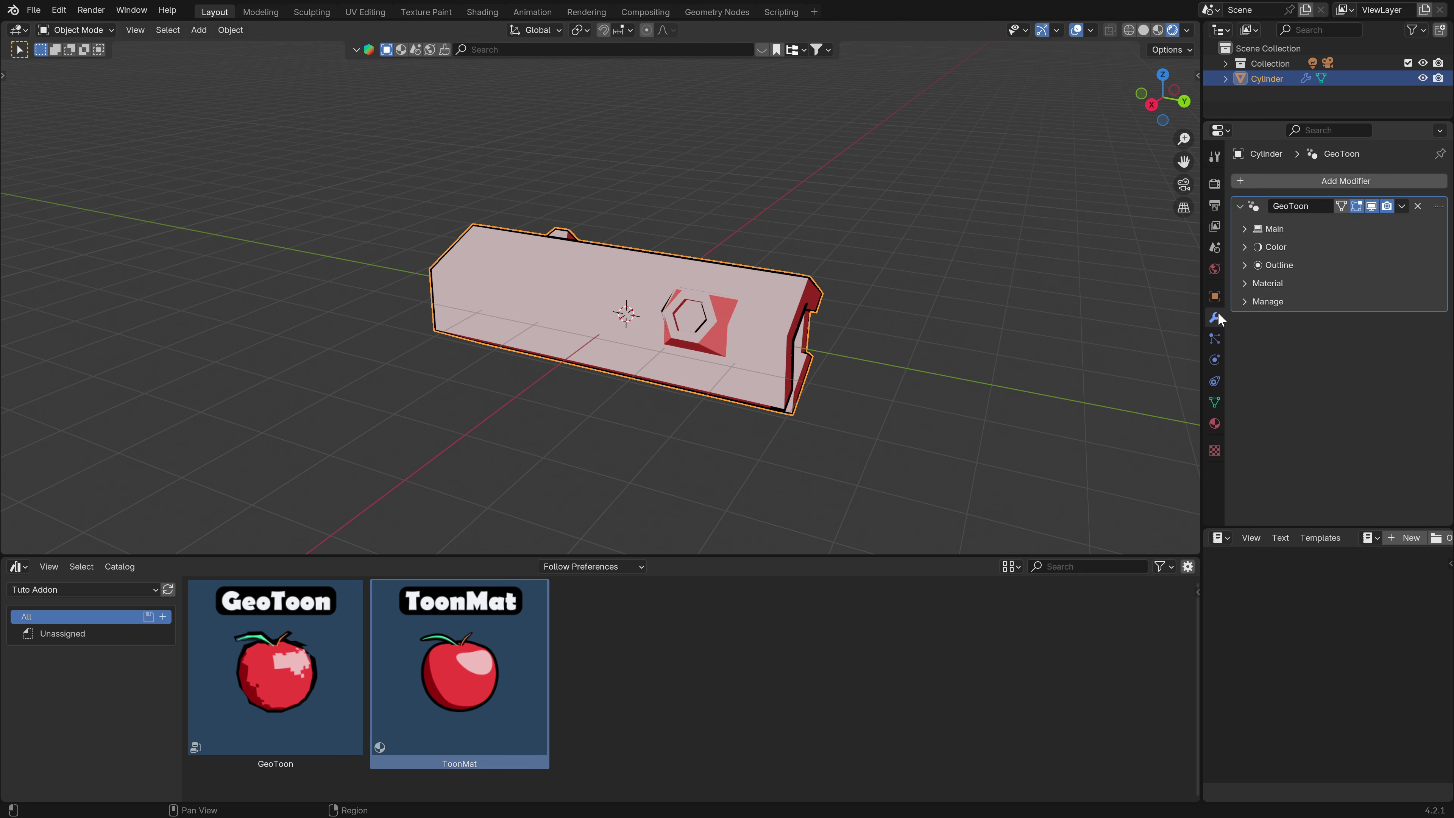
click(1247, 267)
click(1364, 381)
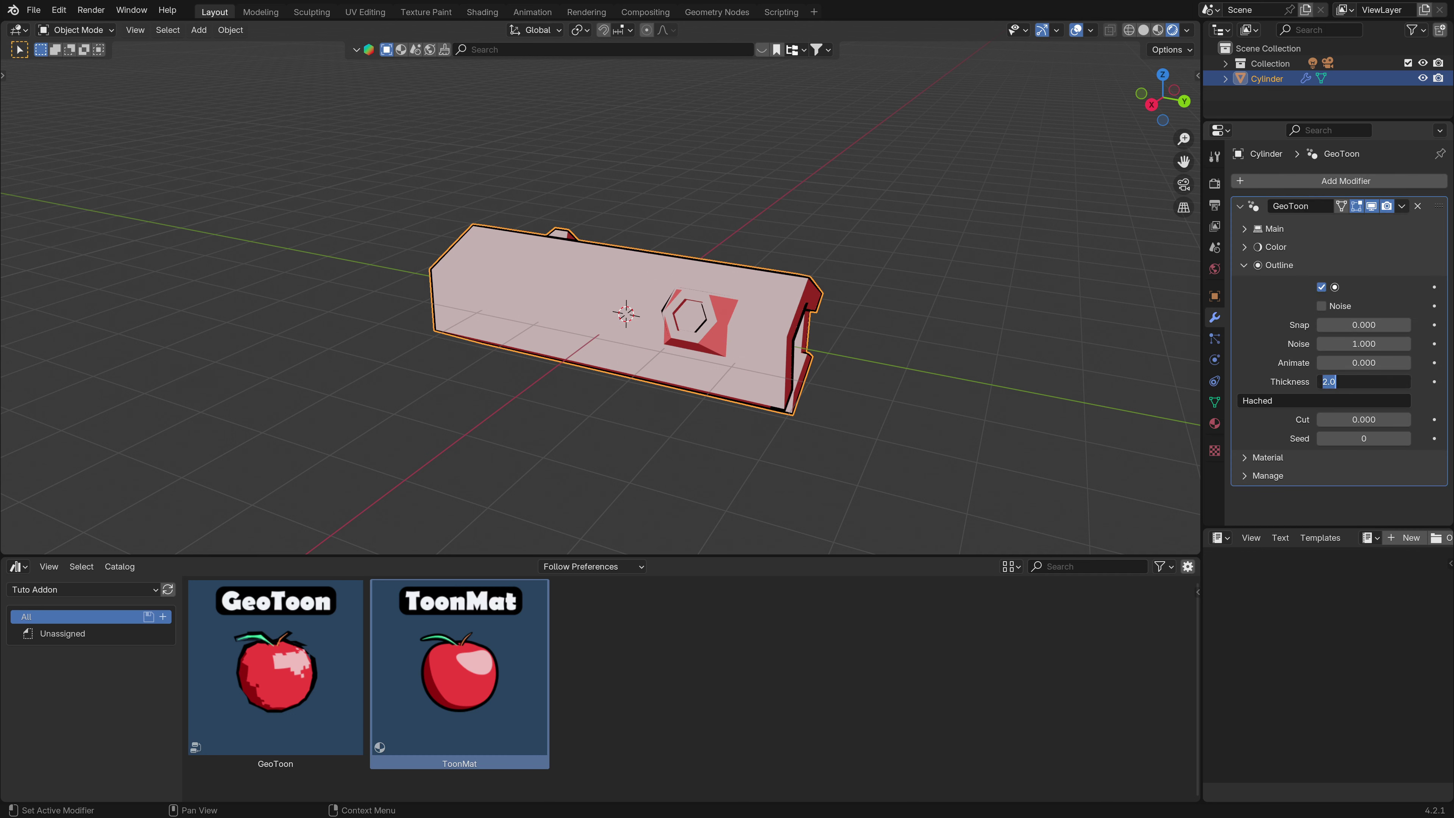
text(7)
key(Return)
middle_drag(715, 298, 537, 299)
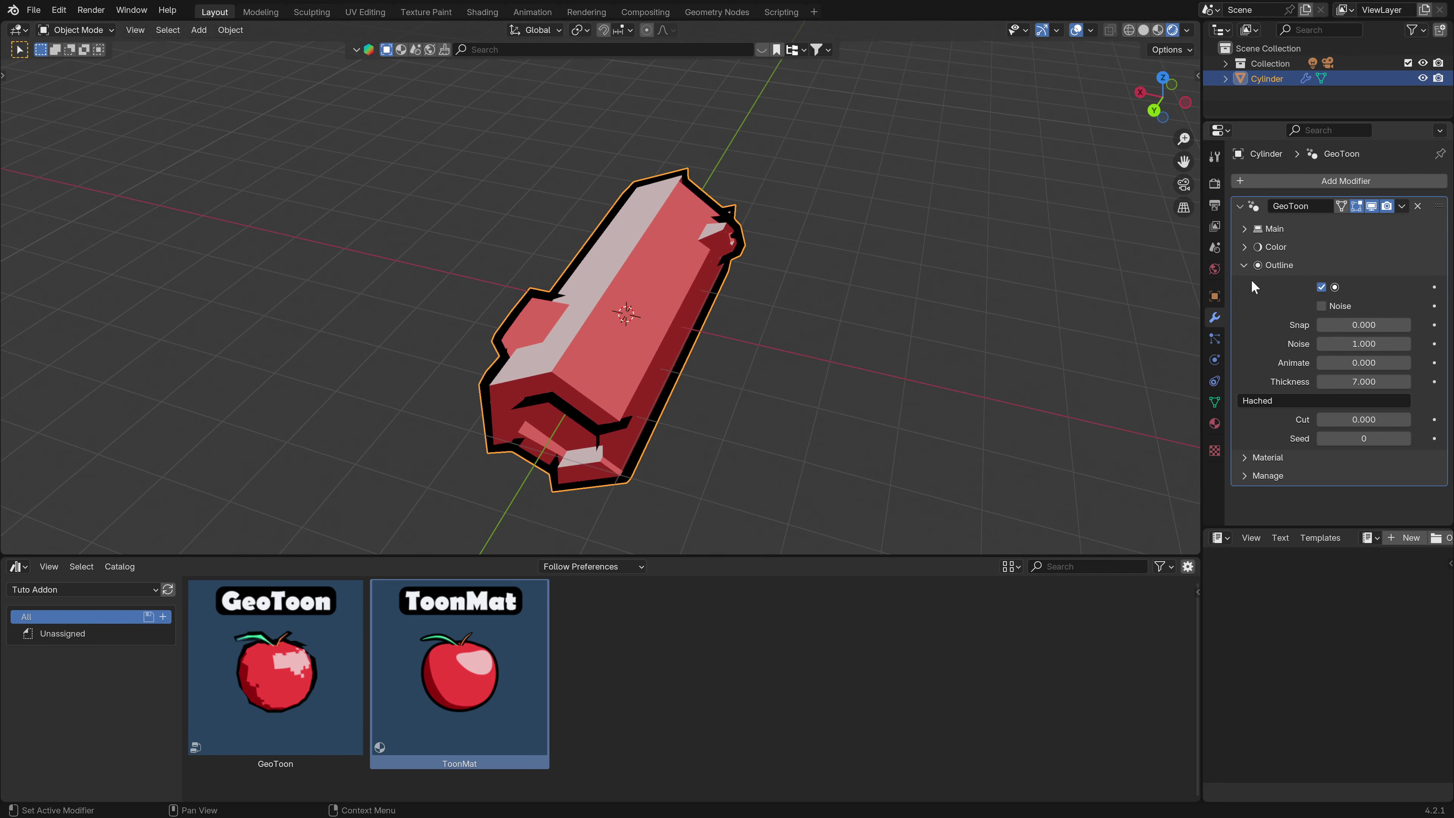
Set the edge split angle in the GeoToon modifier's main settings to 90°.
click(1247, 265)
click(1251, 230)
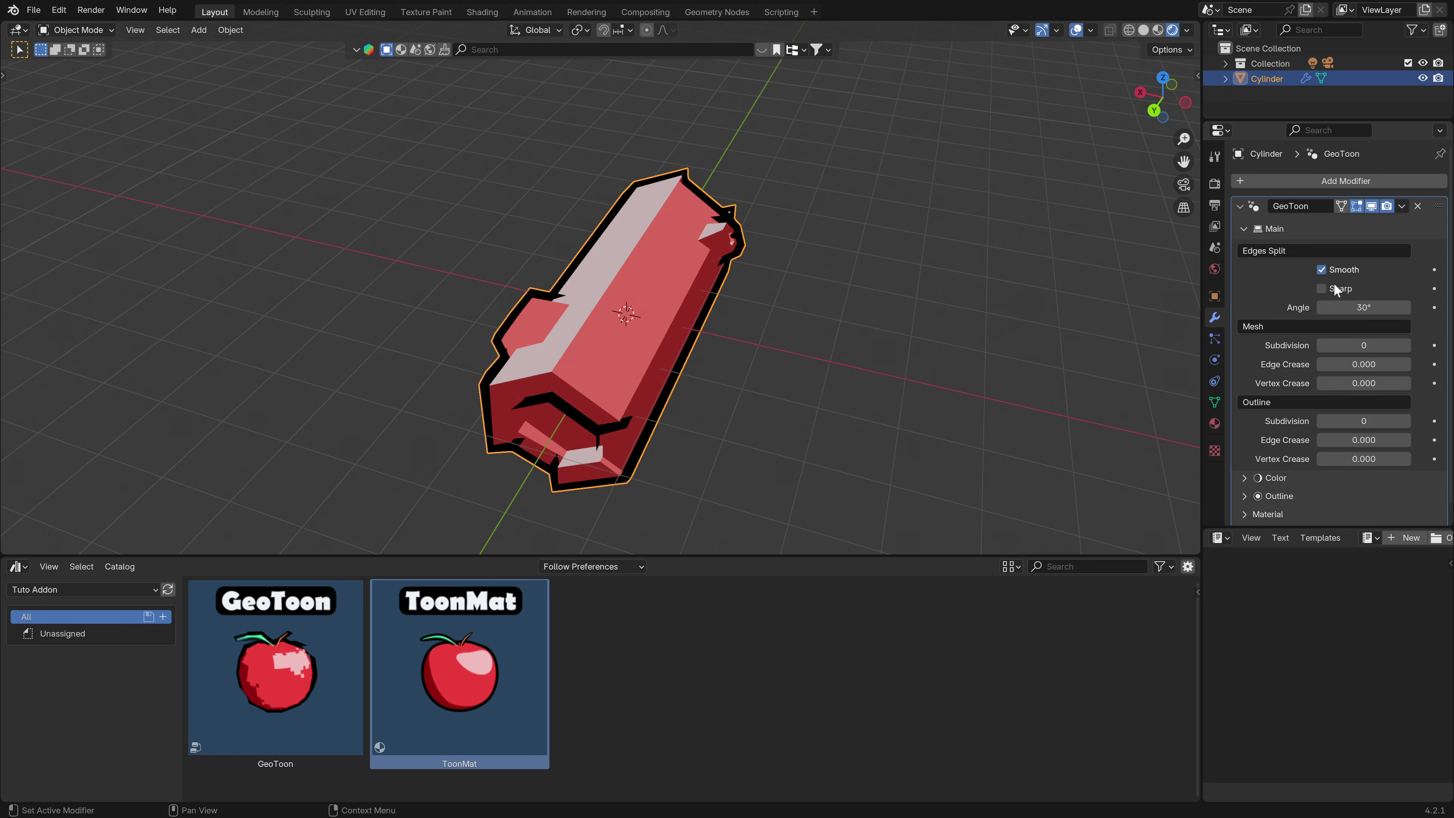
click(1363, 307)
key(Return)
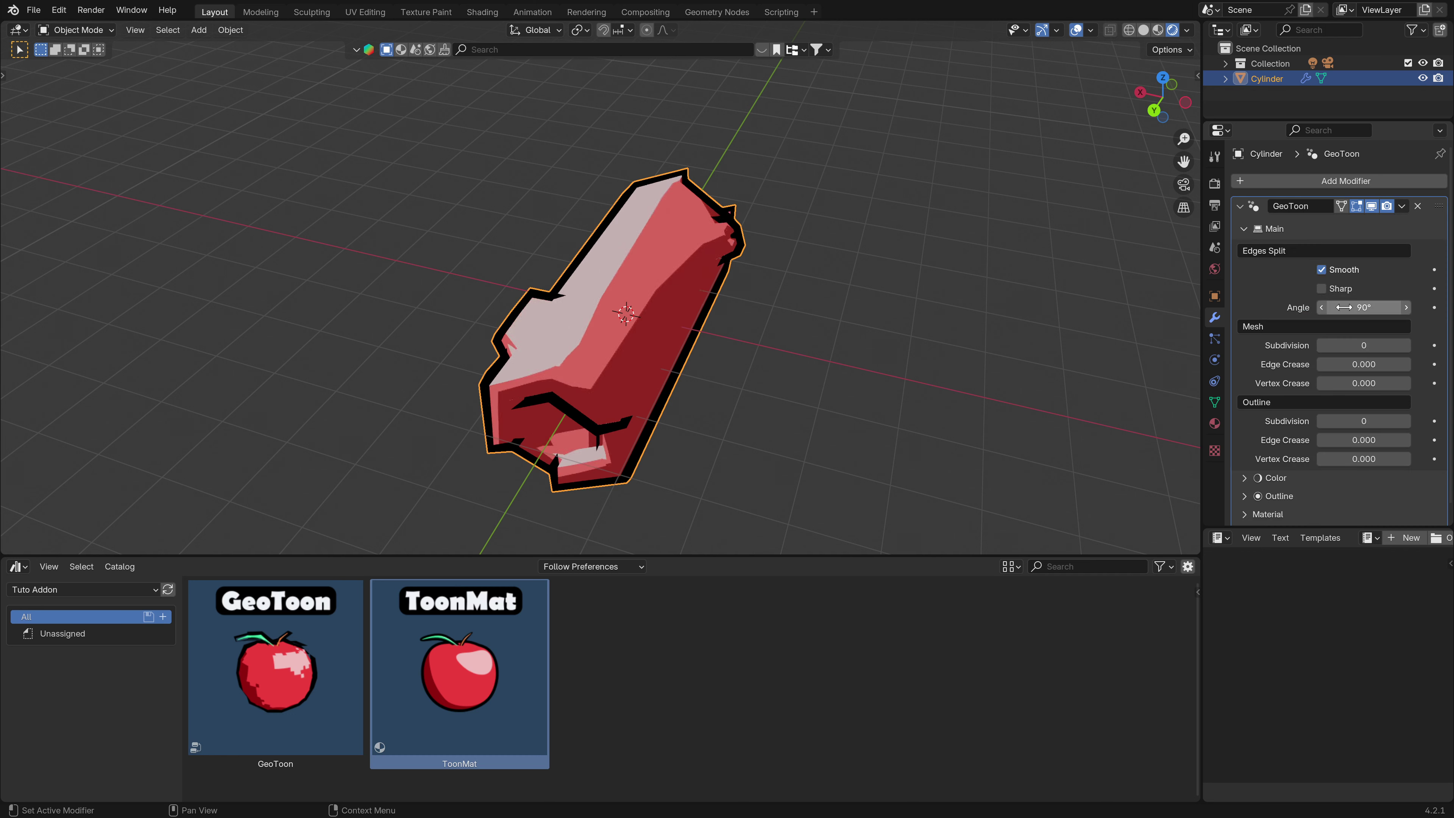
click(1249, 234)
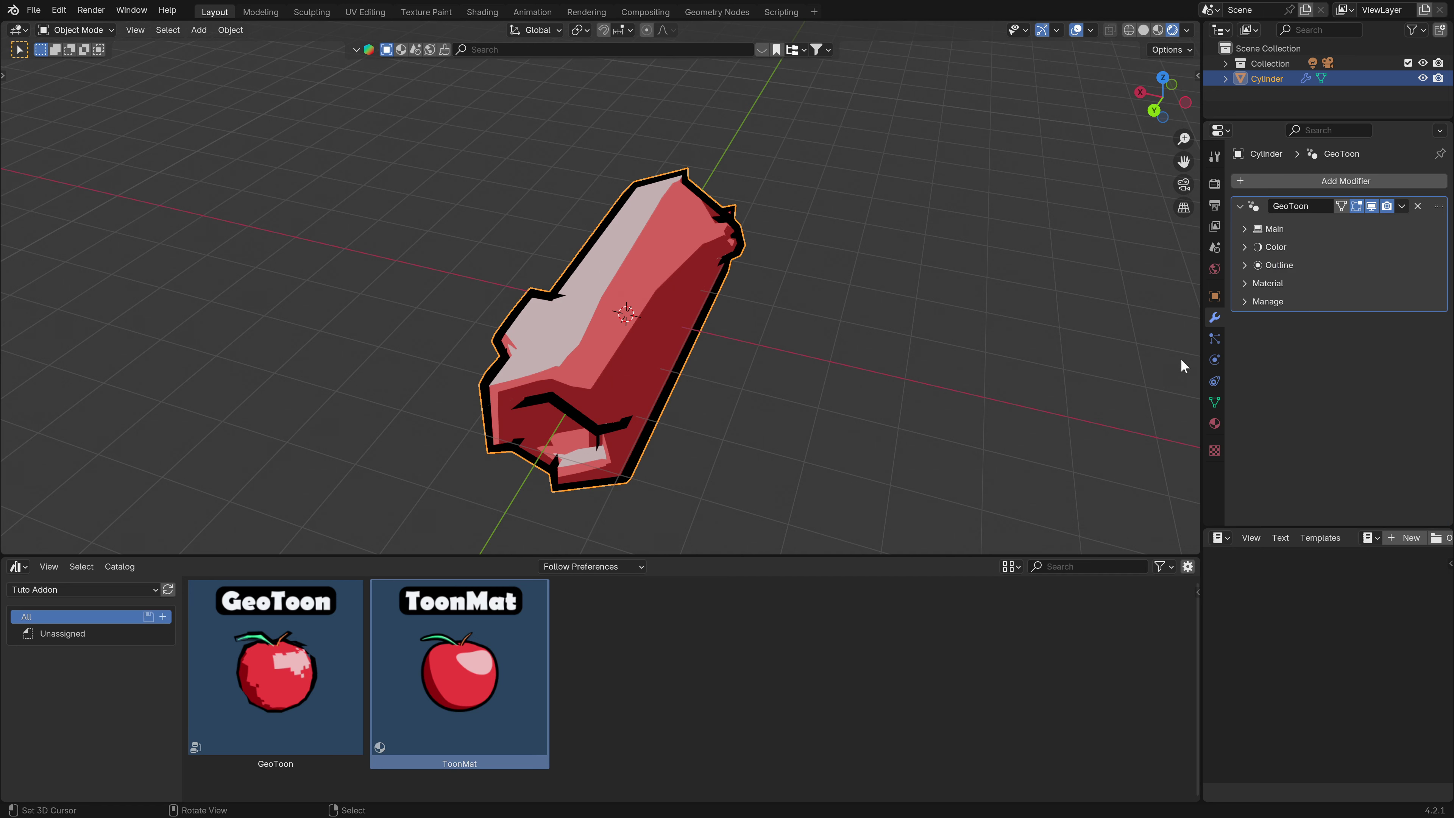
Collapse the asset browser area and set the ToonMat material's hue to 0.5.
click(1214, 423)
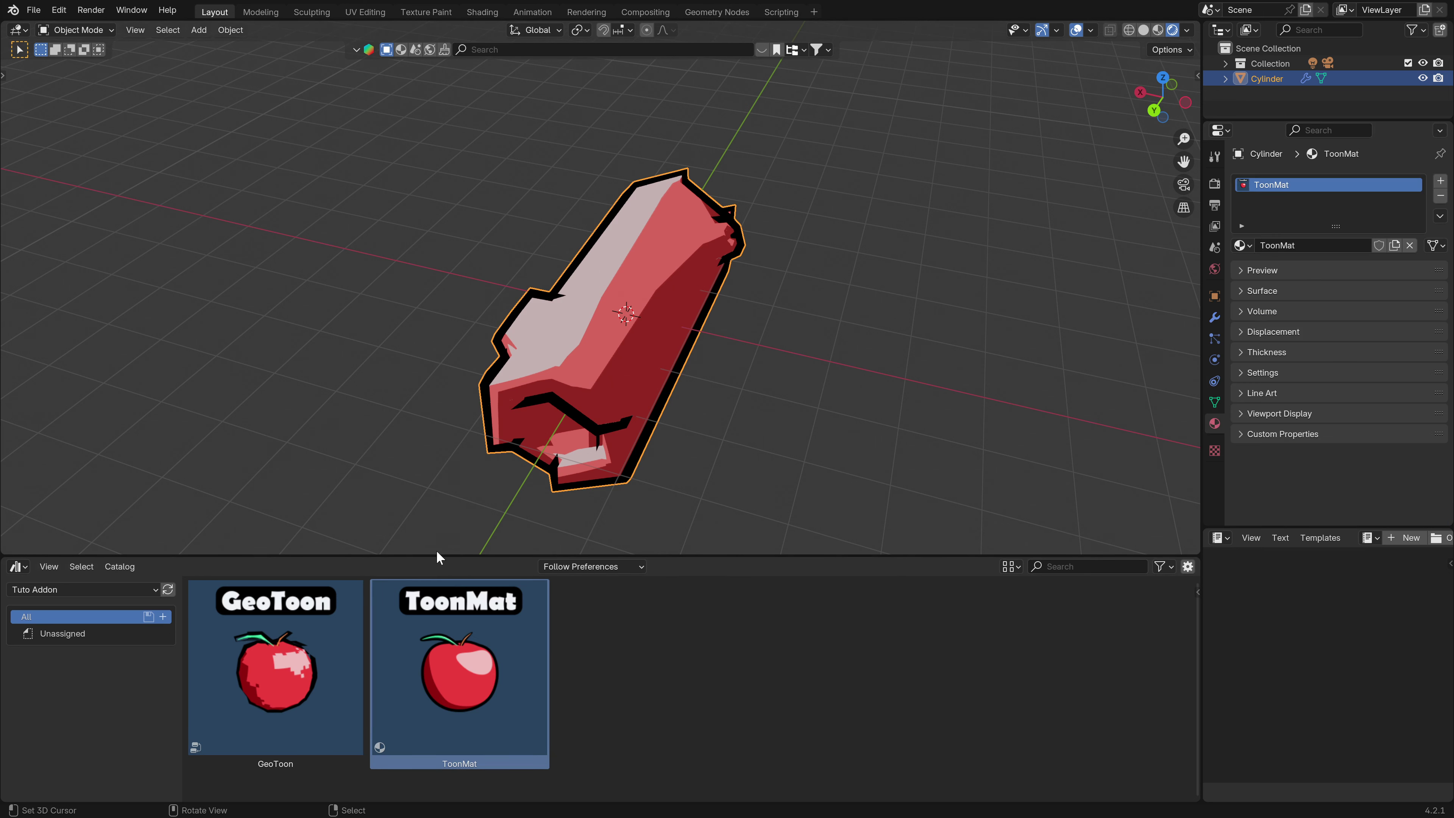
drag(441, 554, 441, 782)
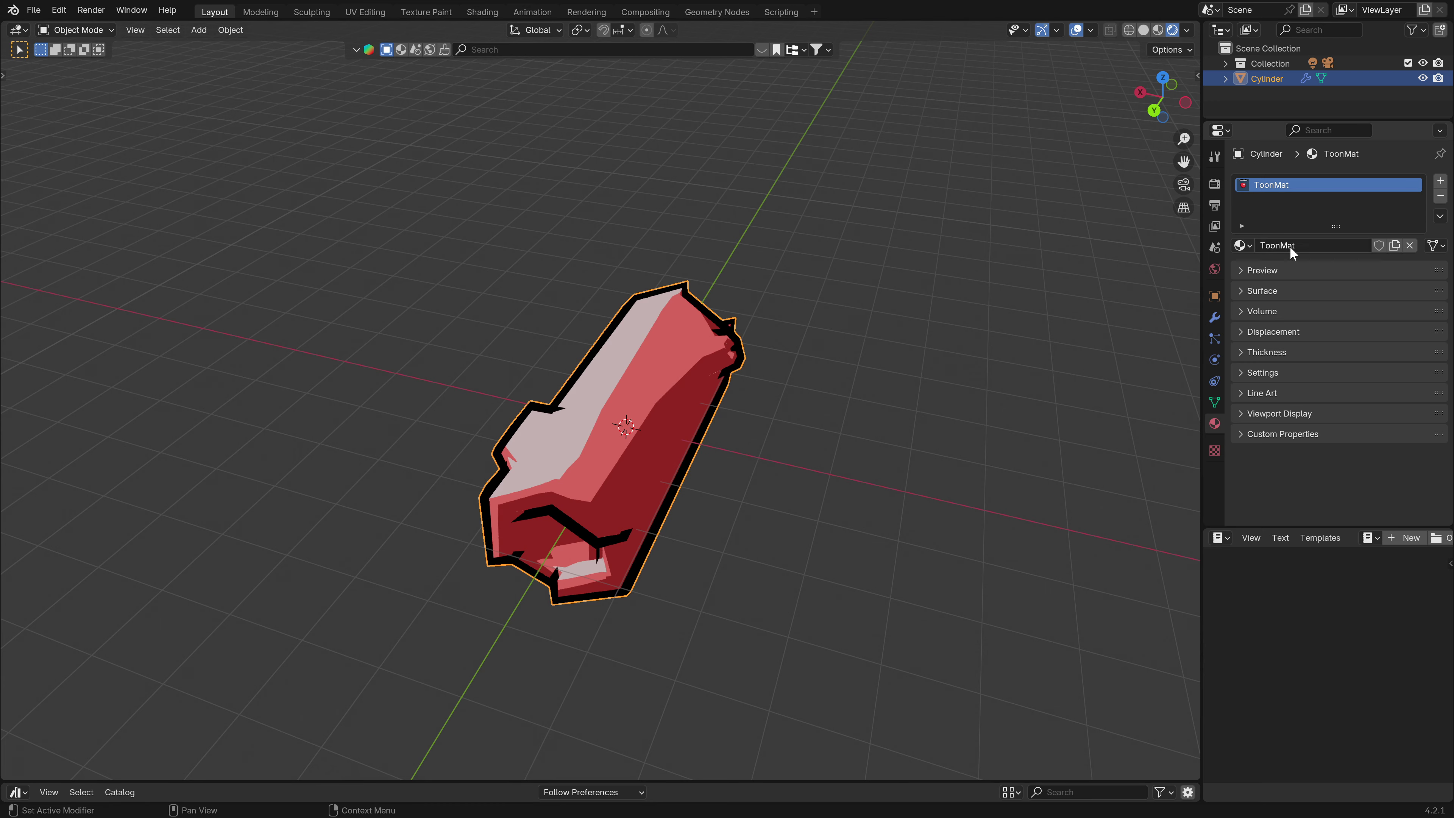
middle_drag(630, 385, 527, 453)
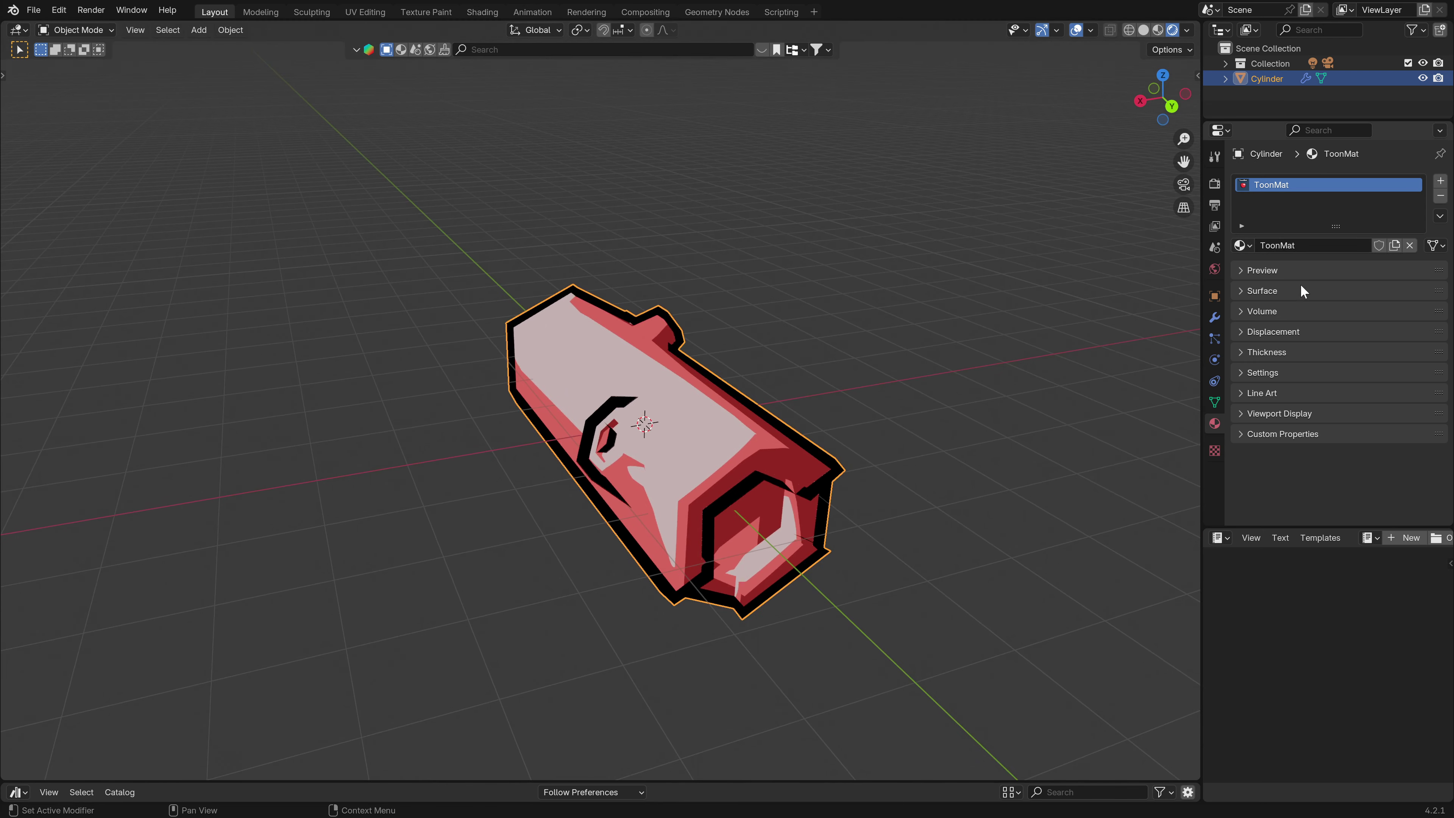
click(1243, 291)
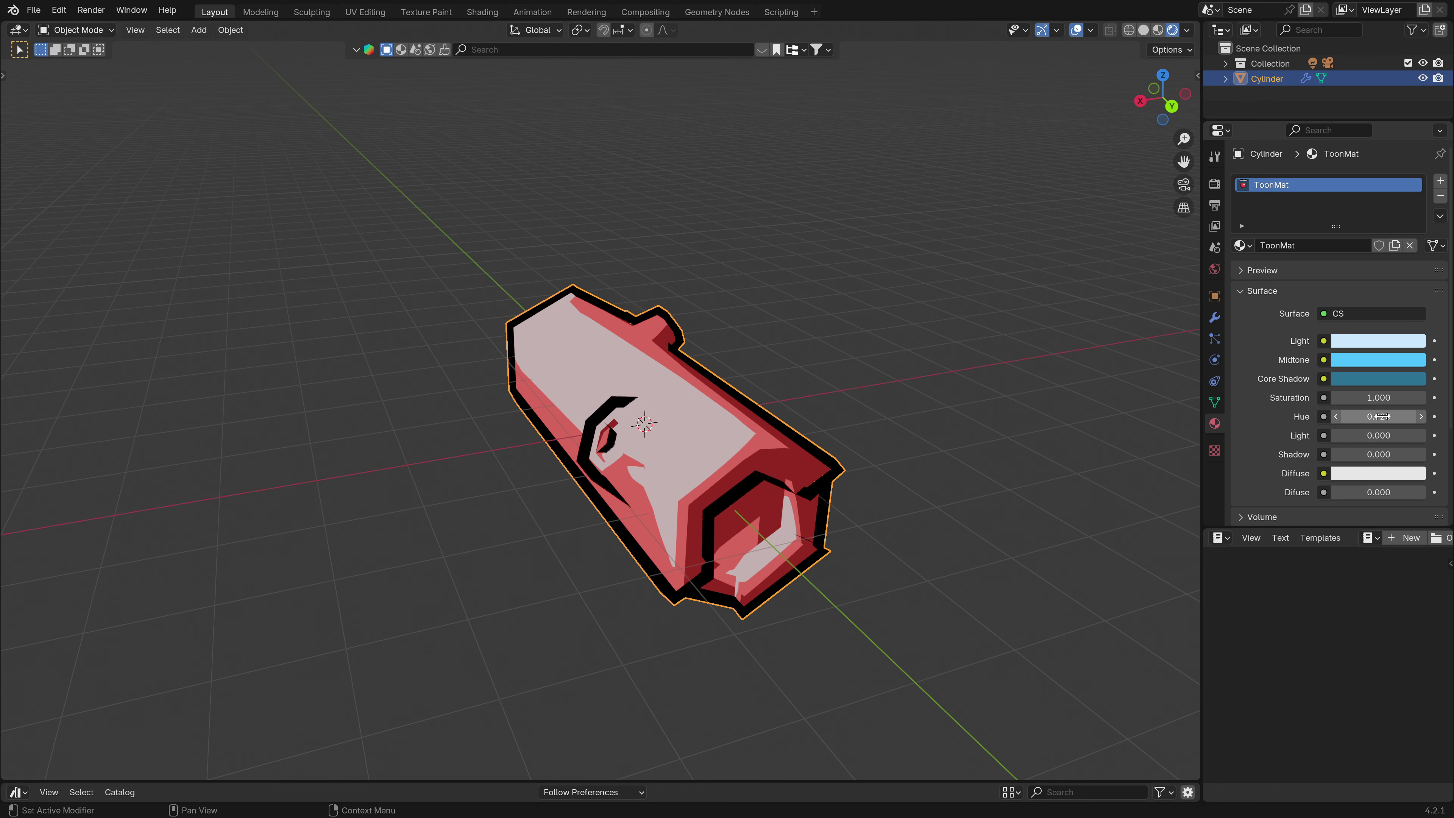
click(1381, 417)
text(.5)
key(Return)
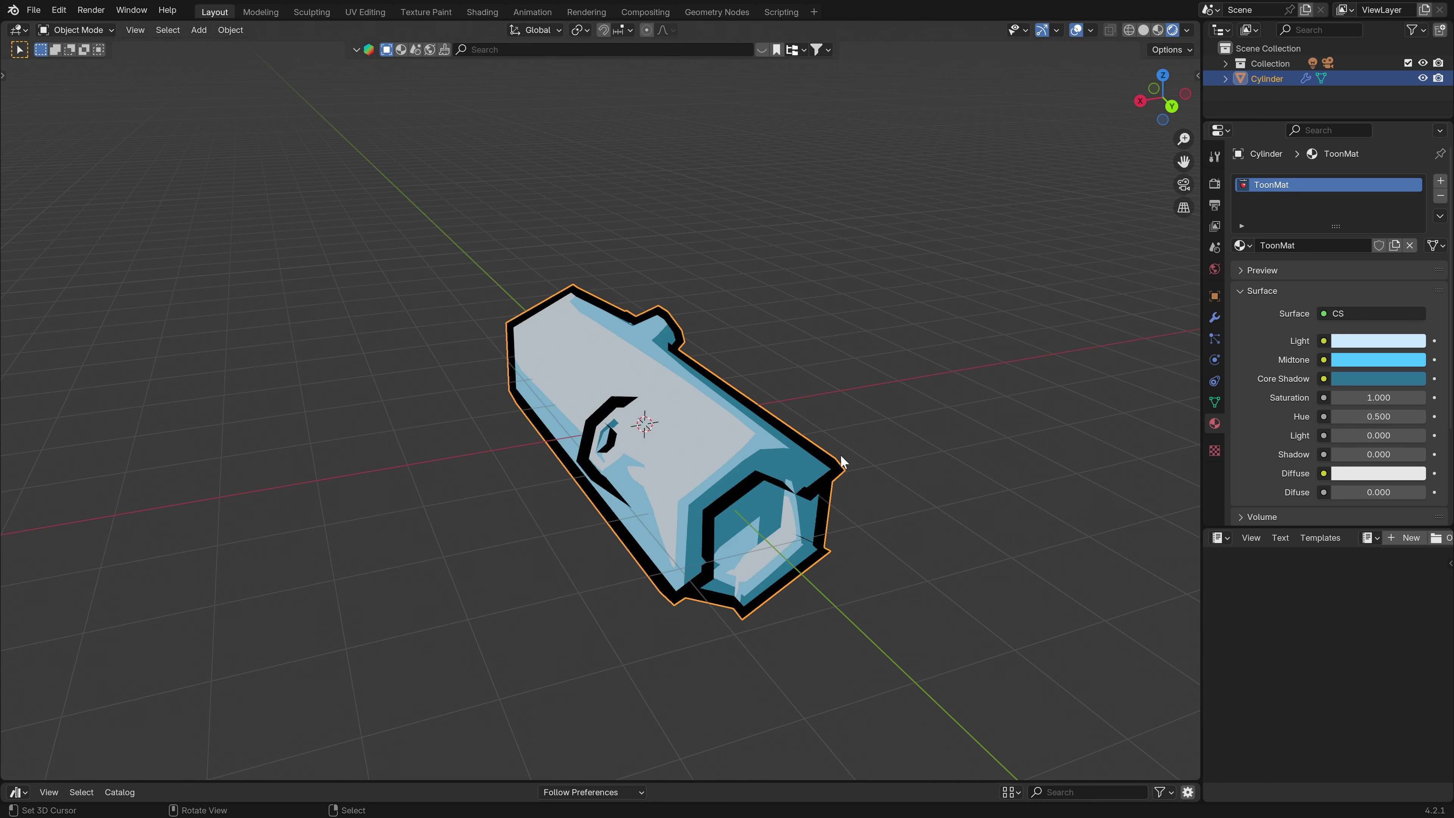
middle_drag(595, 423, 554, 426)
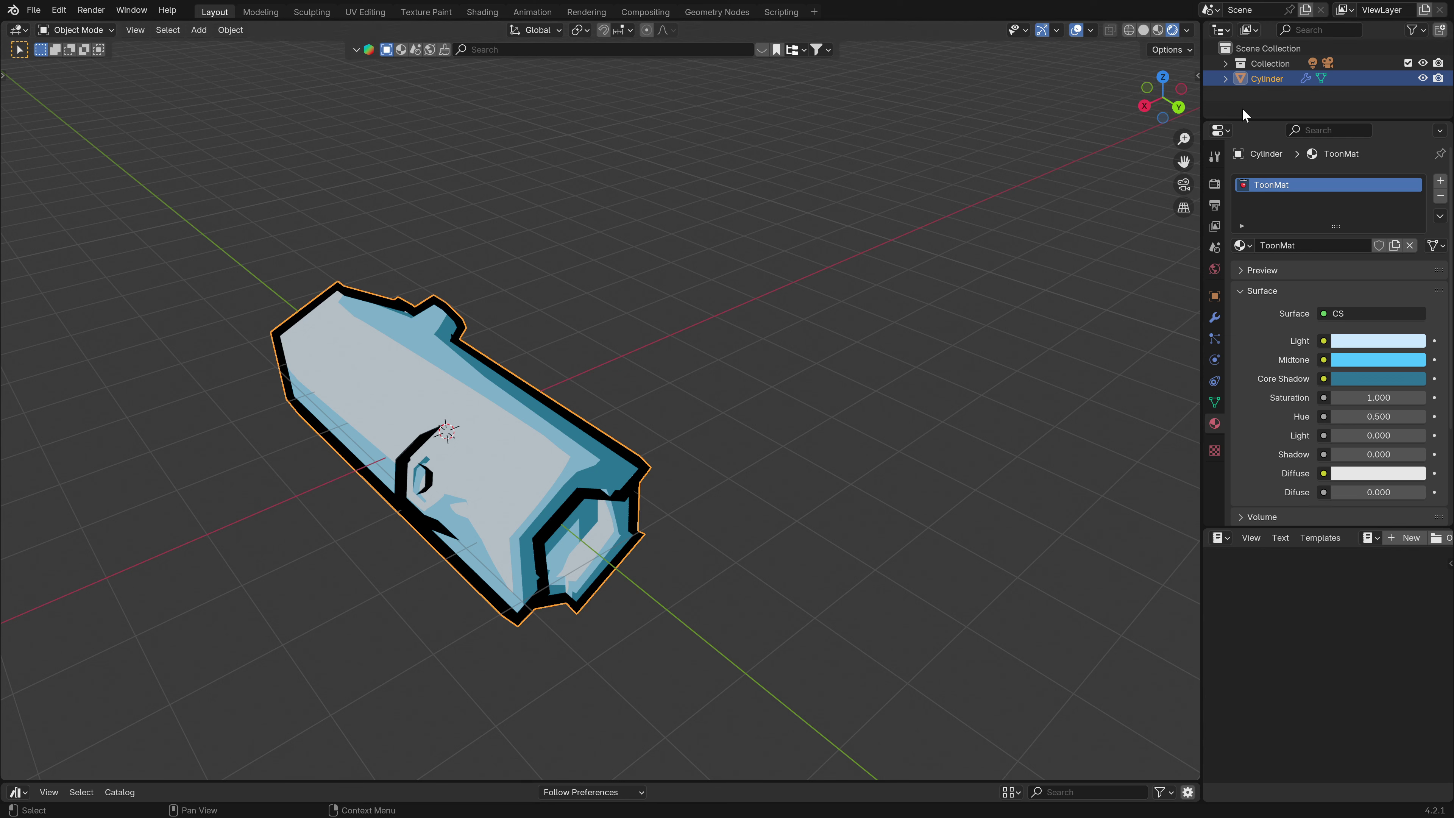
Enlarge the outliner area and change it into an image editor.
drag(1245, 121, 1245, 193)
click(1221, 31)
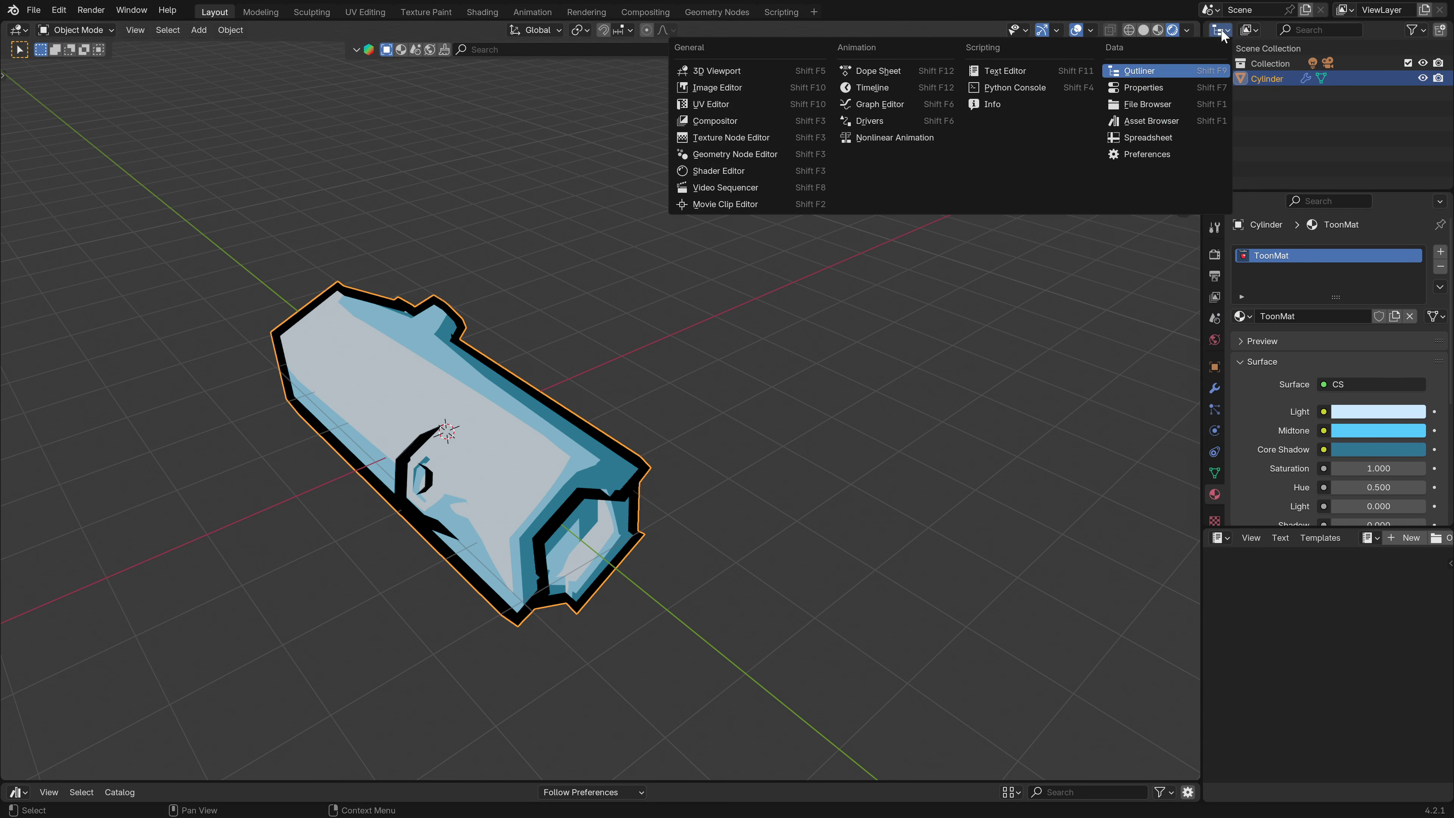
click(741, 88)
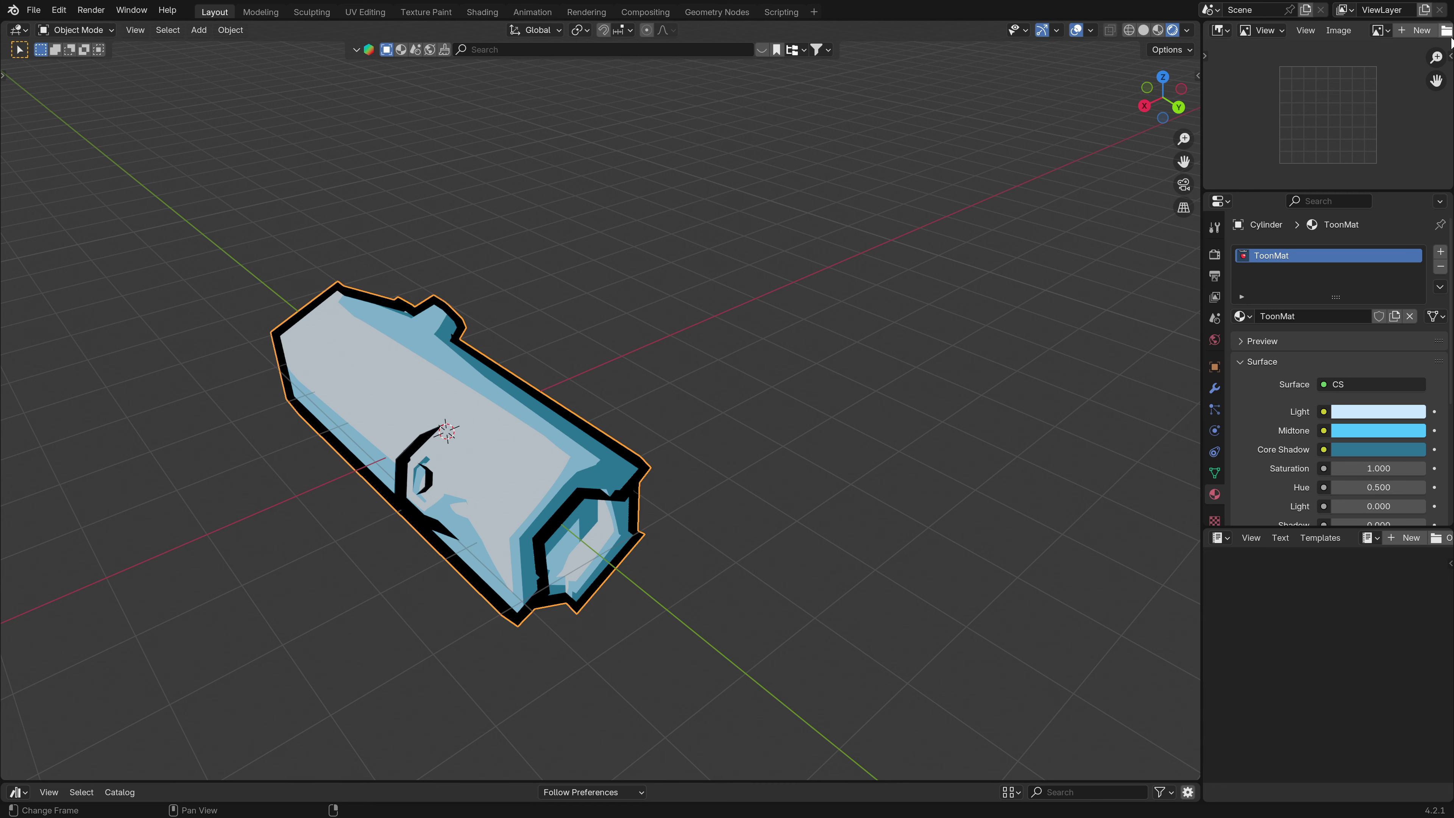
Open the camping-equipment illustration from the Desktop folder in the image editor as a color reference, framing the brown boot.
scroll(1408, 36, down, 3)
click(1365, 30)
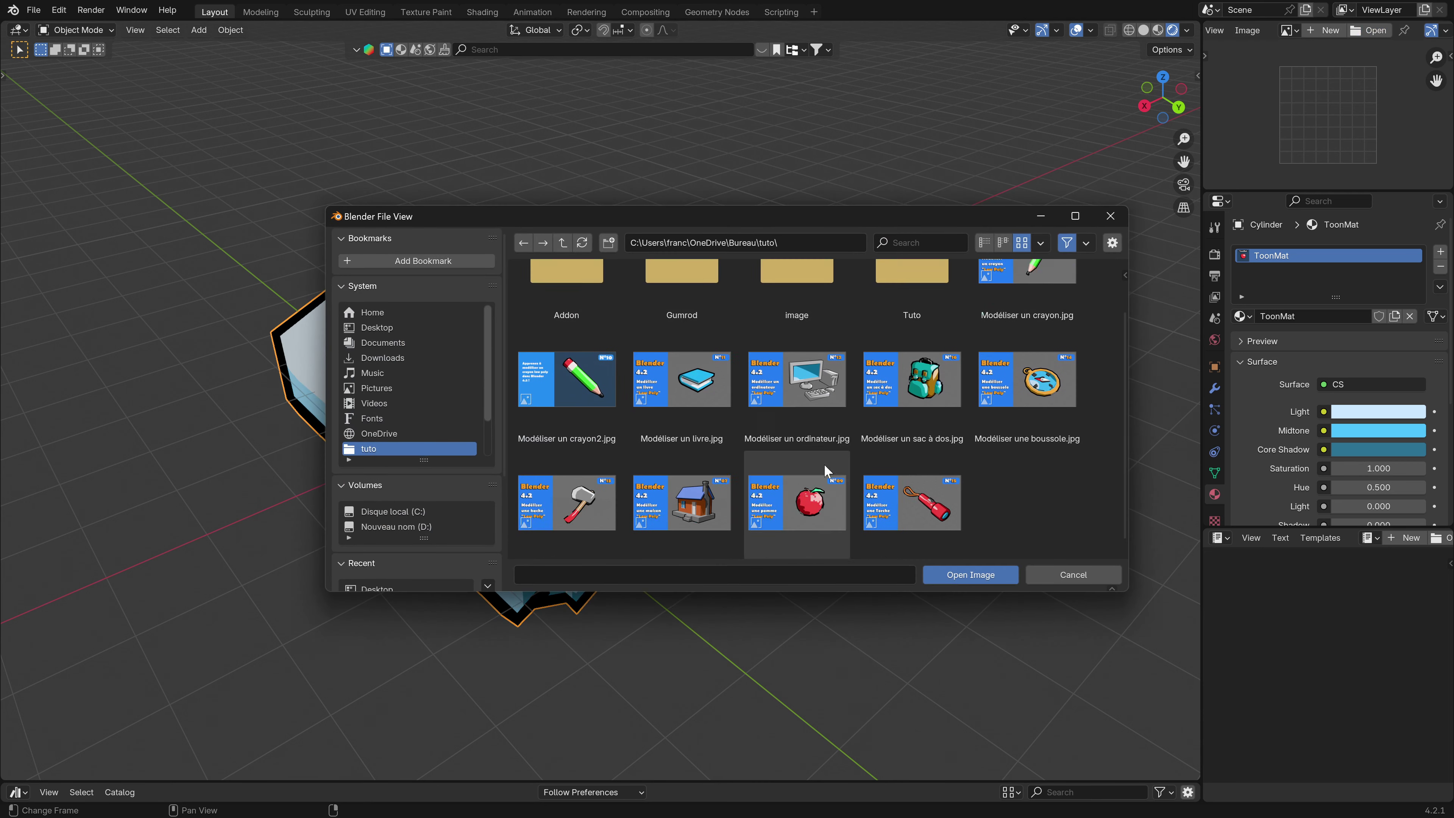
scroll(828, 471, down, 1)
click(378, 327)
scroll(796, 401, down, 2)
double_click(796, 381)
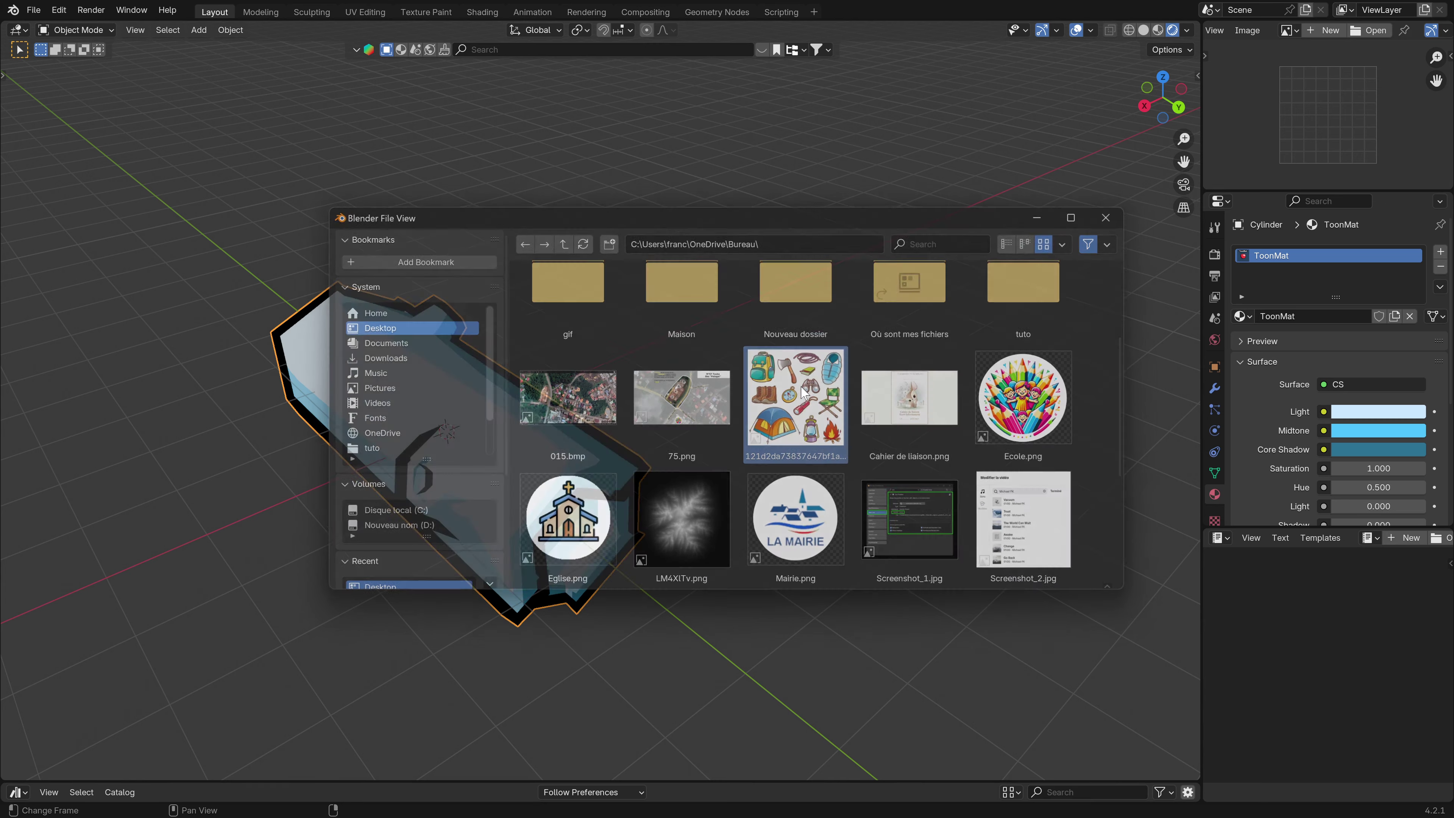
scroll(1272, 122, up, 6)
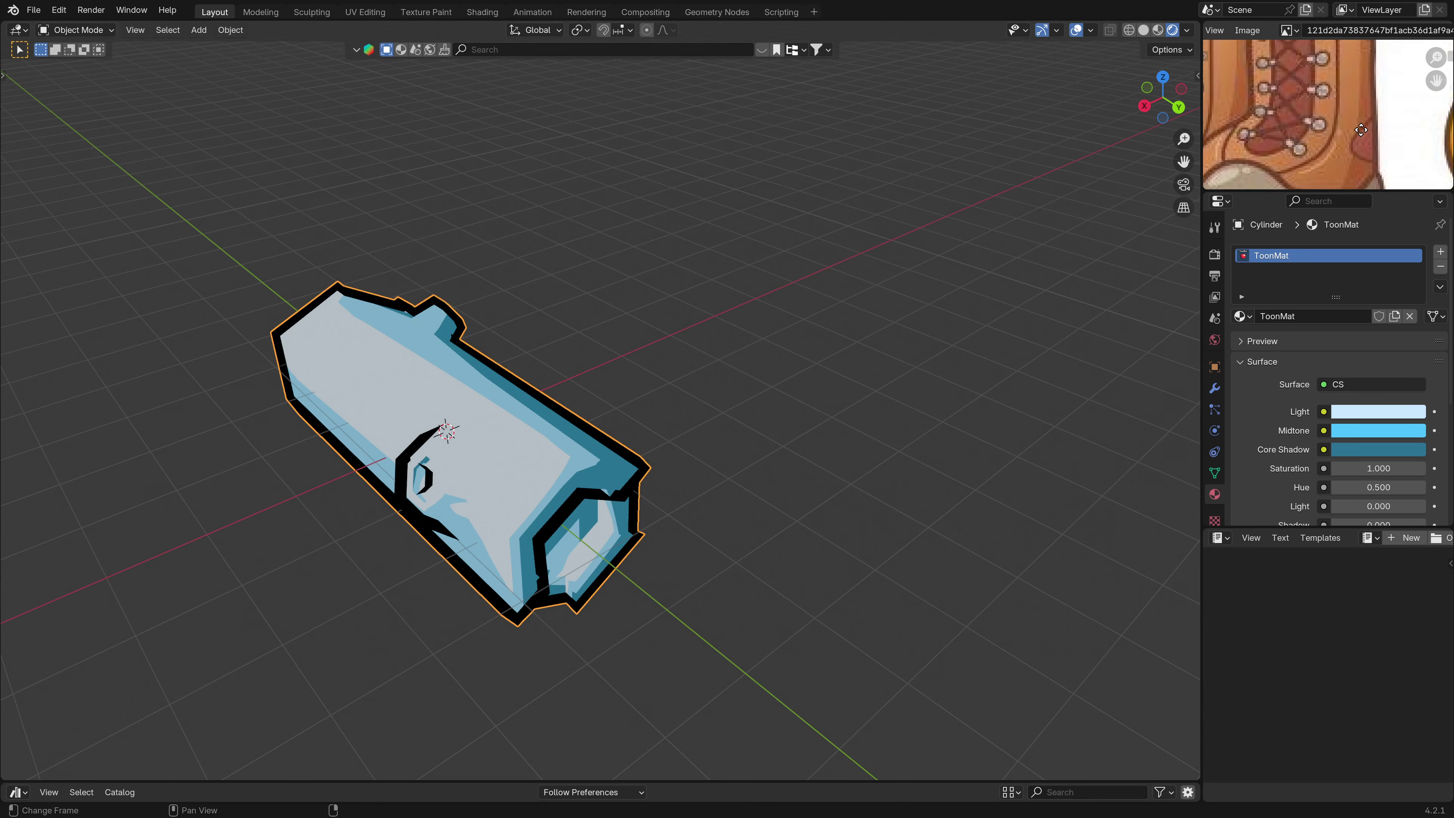
Set the ToonMat material's Core Shadow to the boot's reddish brown and its Midtone to the medium brown, sampling both from the reference image.
click(1365, 451)
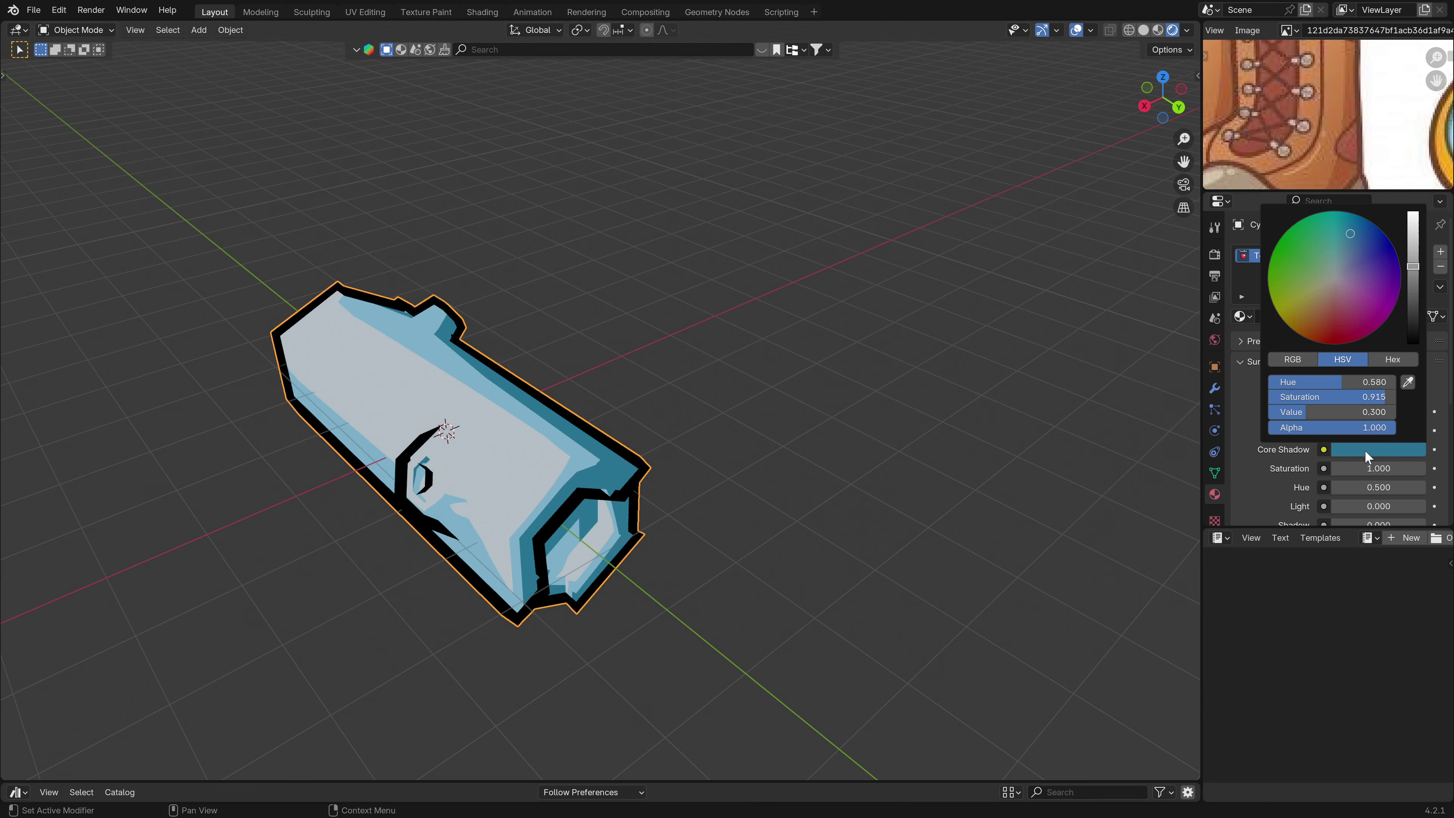
click(1408, 382)
click(1350, 106)
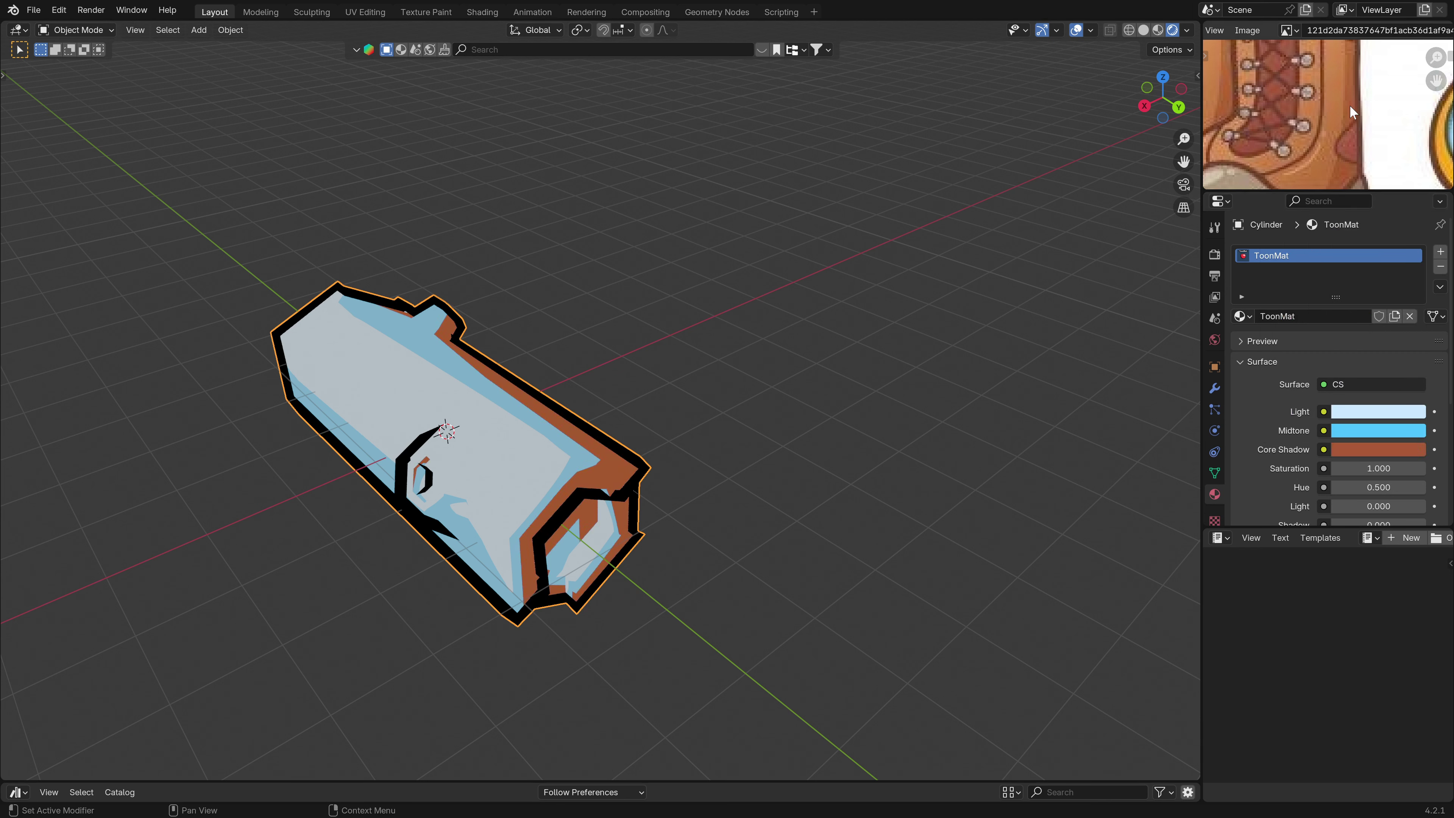
click(1393, 435)
click(1408, 364)
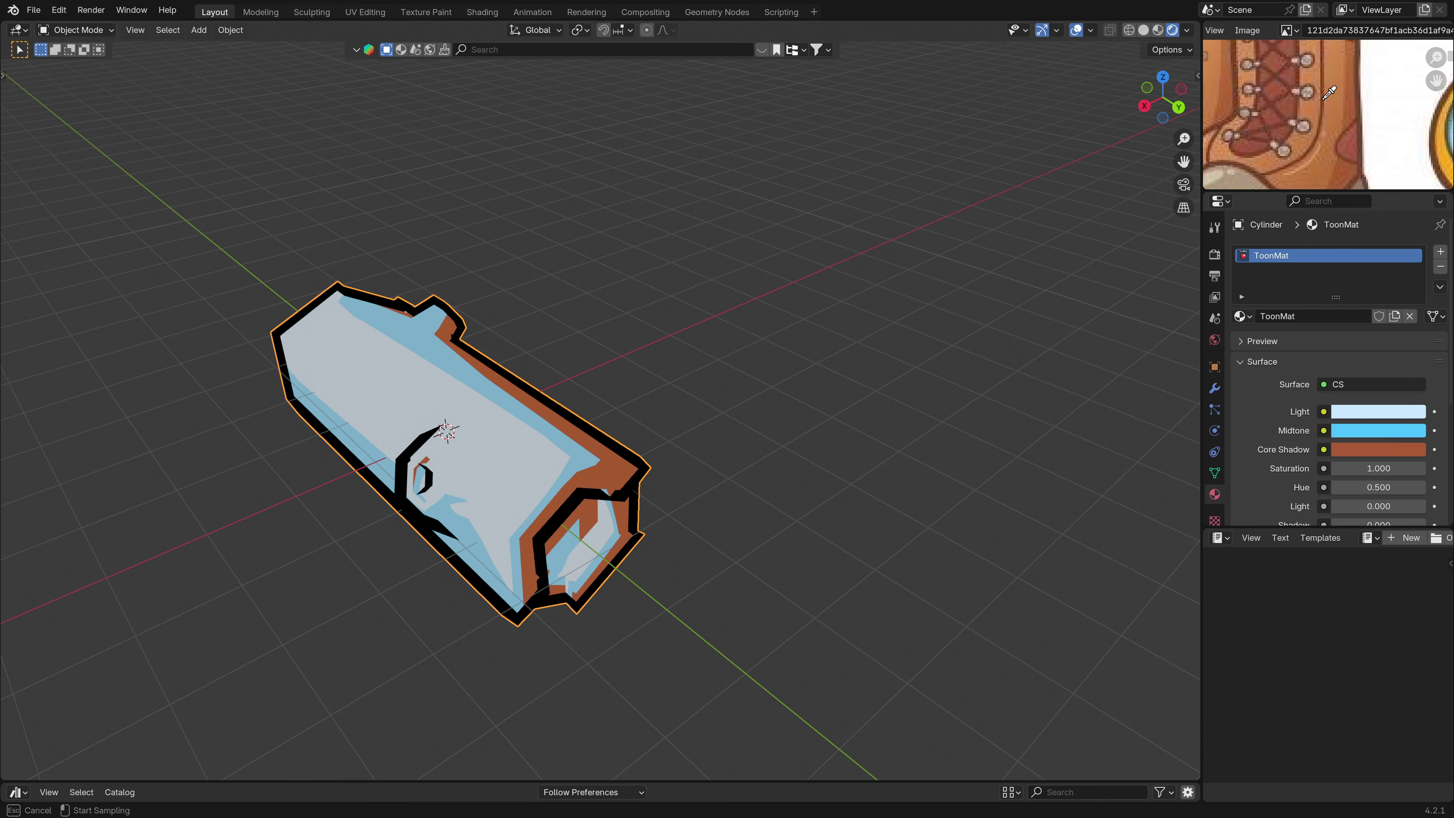
click(1343, 100)
Set the ToonMat material's Light color to the light brown sampled from the boot in the reference image.
click(1390, 414)
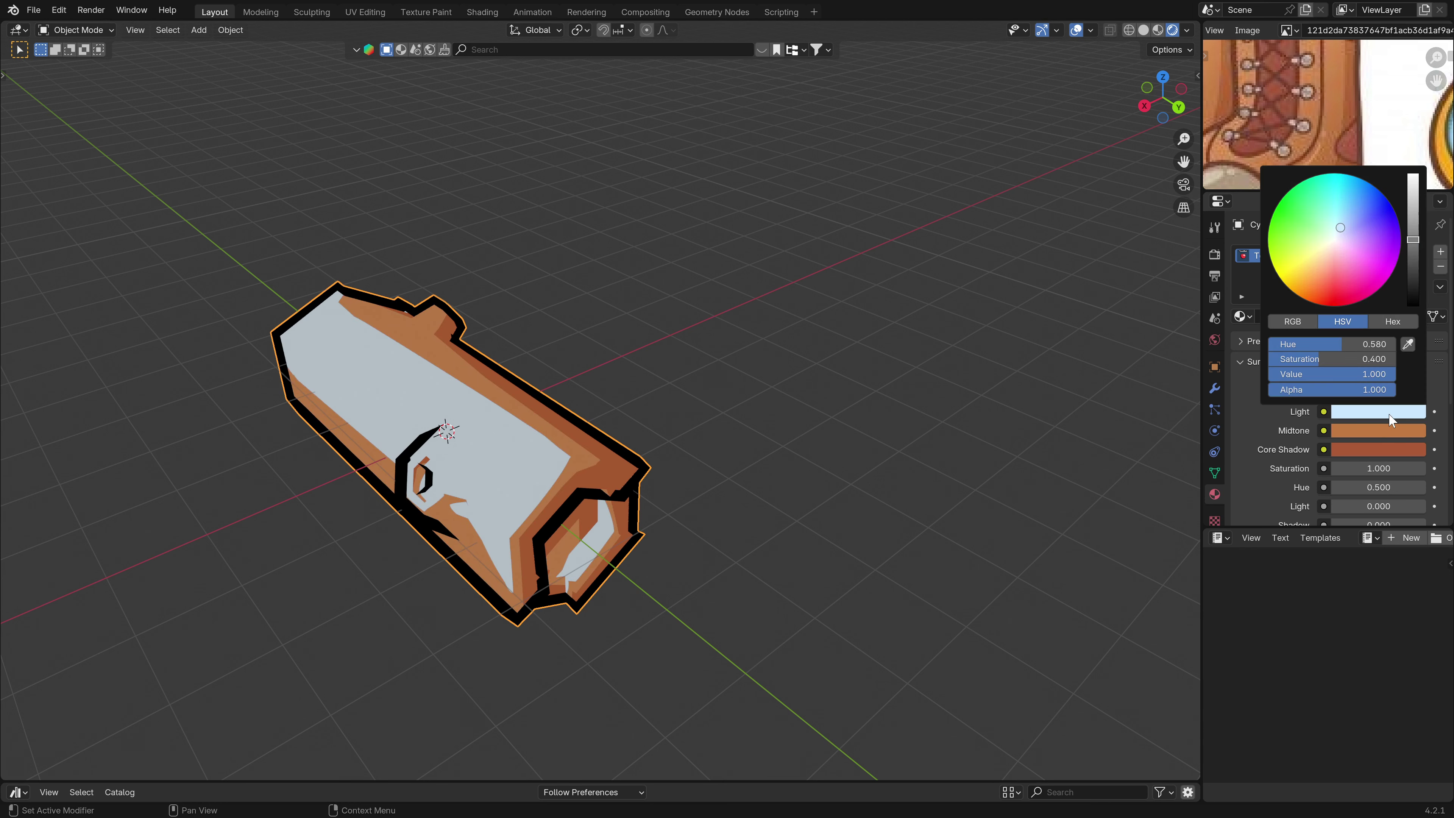
click(1408, 344)
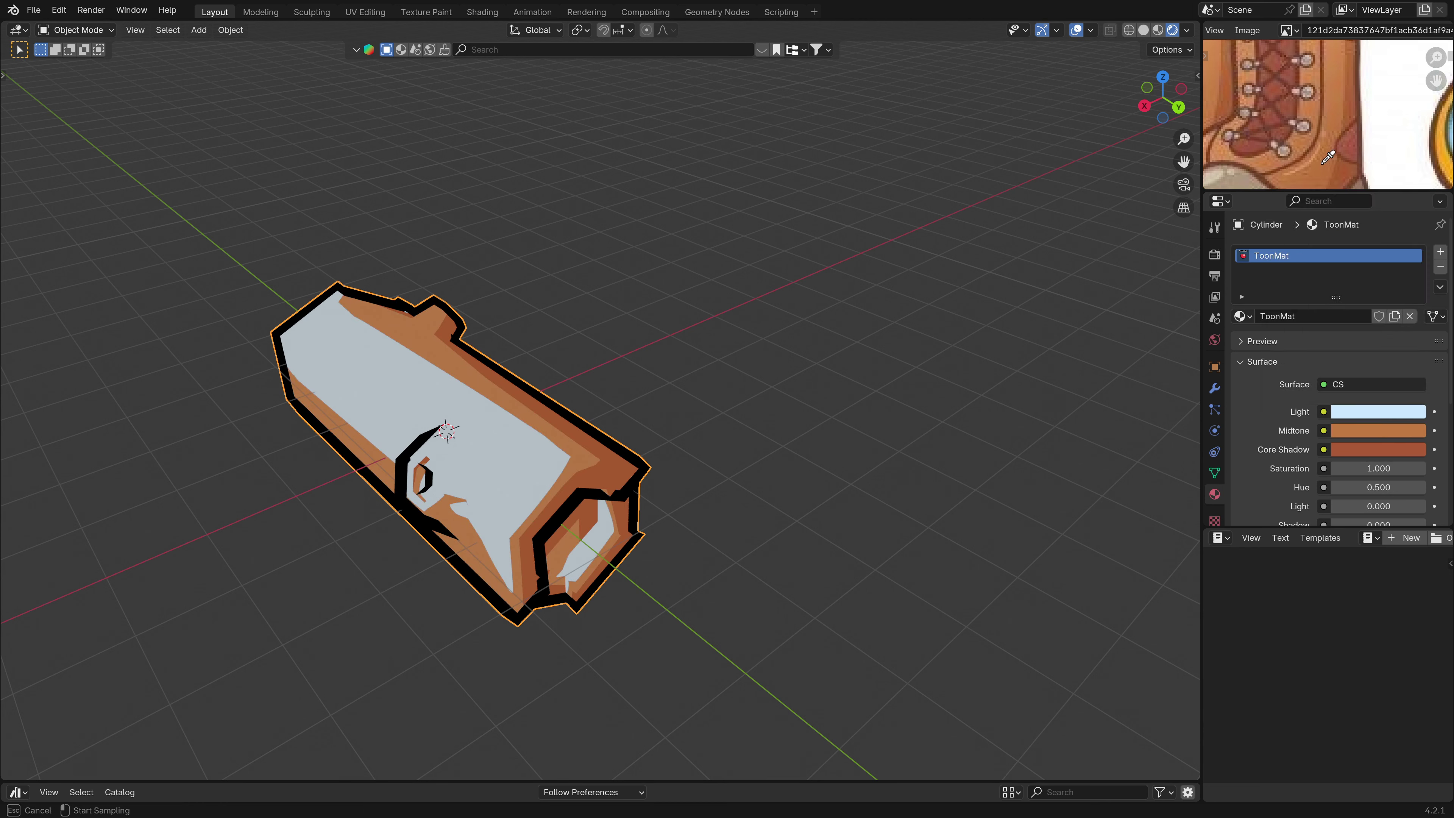
click(1308, 162)
scroll(470, 436, down, 2)
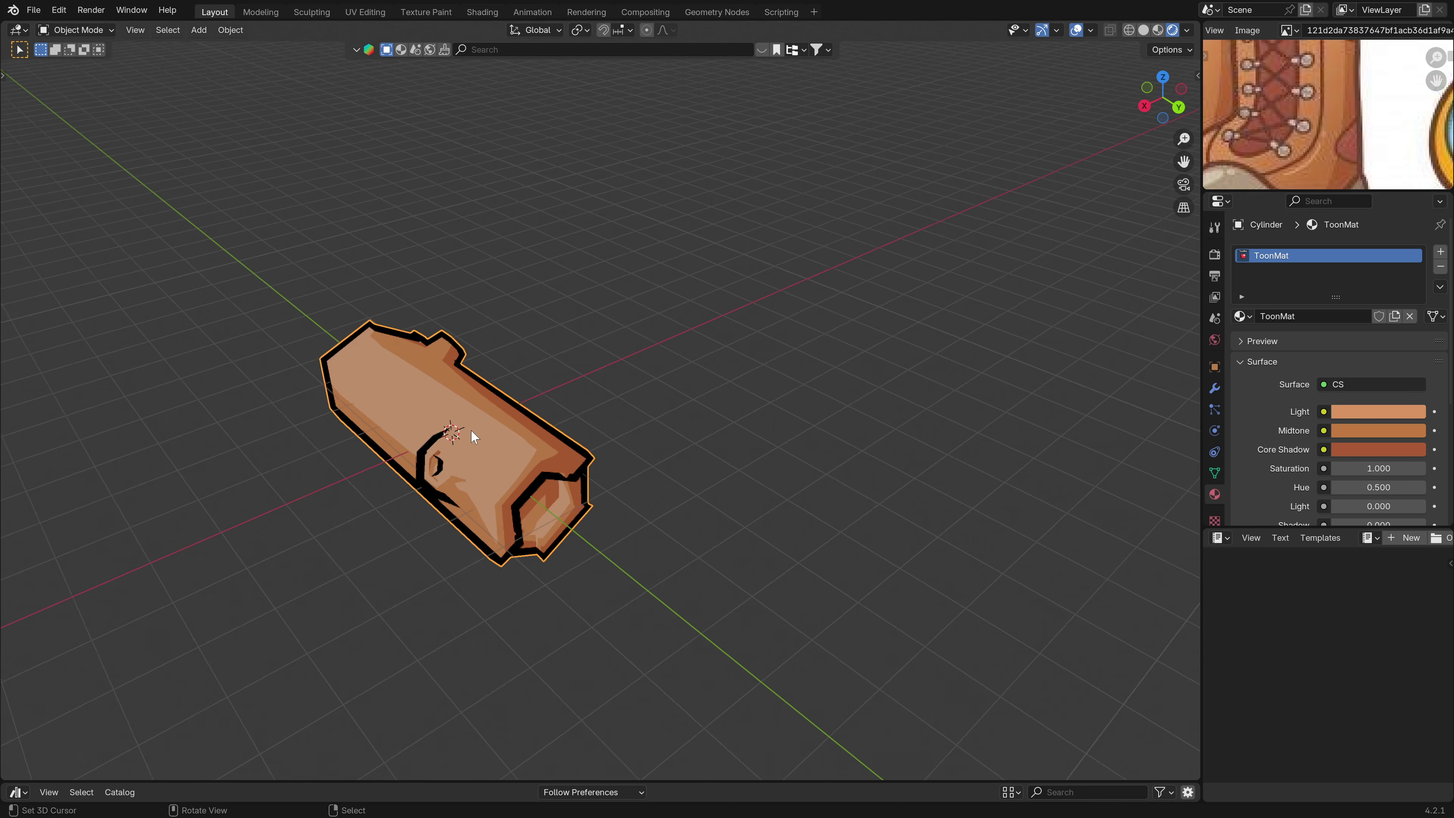
middle_drag(471, 435, 483, 412)
click(1363, 410)
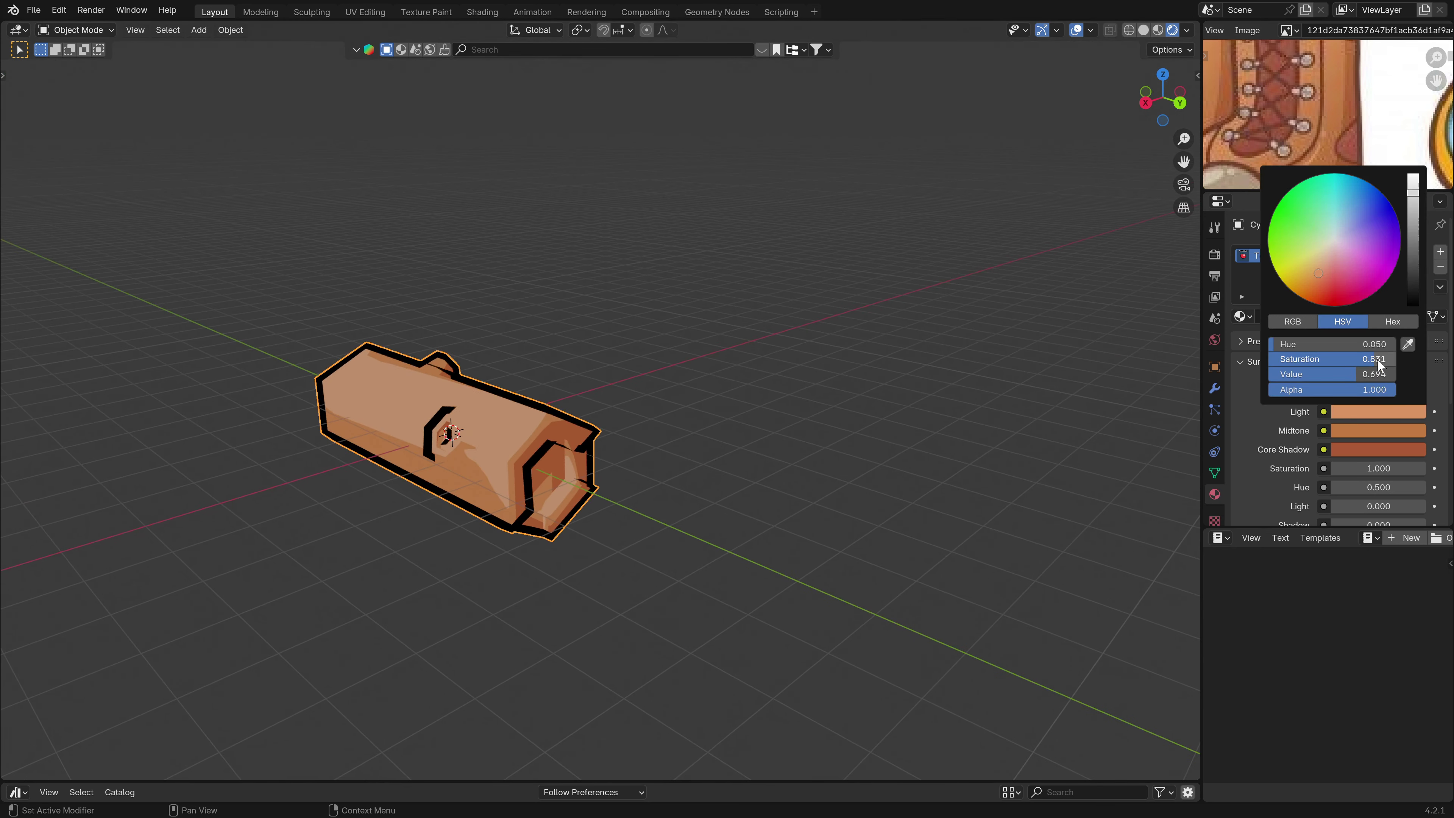
mouse_move(1382, 359)
mouse_down()
mouse_move(1390, 374)
mouse_move(1377, 374)
mouse_up()
Rename the log's ToonMat material to Bois.
mouse_move(523, 468)
middle_down()
mouse_move(497, 470)
mouse_move(477, 442)
mouse_move(357, 455)
mouse_move(524, 414)
mouse_move(166, 422)
mouse_move(145, 395)
mouse_move(428, 393)
mouse_move(485, 459)
mouse_move(523, 465)
mouse_move(515, 475)
middle_up()
scroll(421, 455, up, 5)
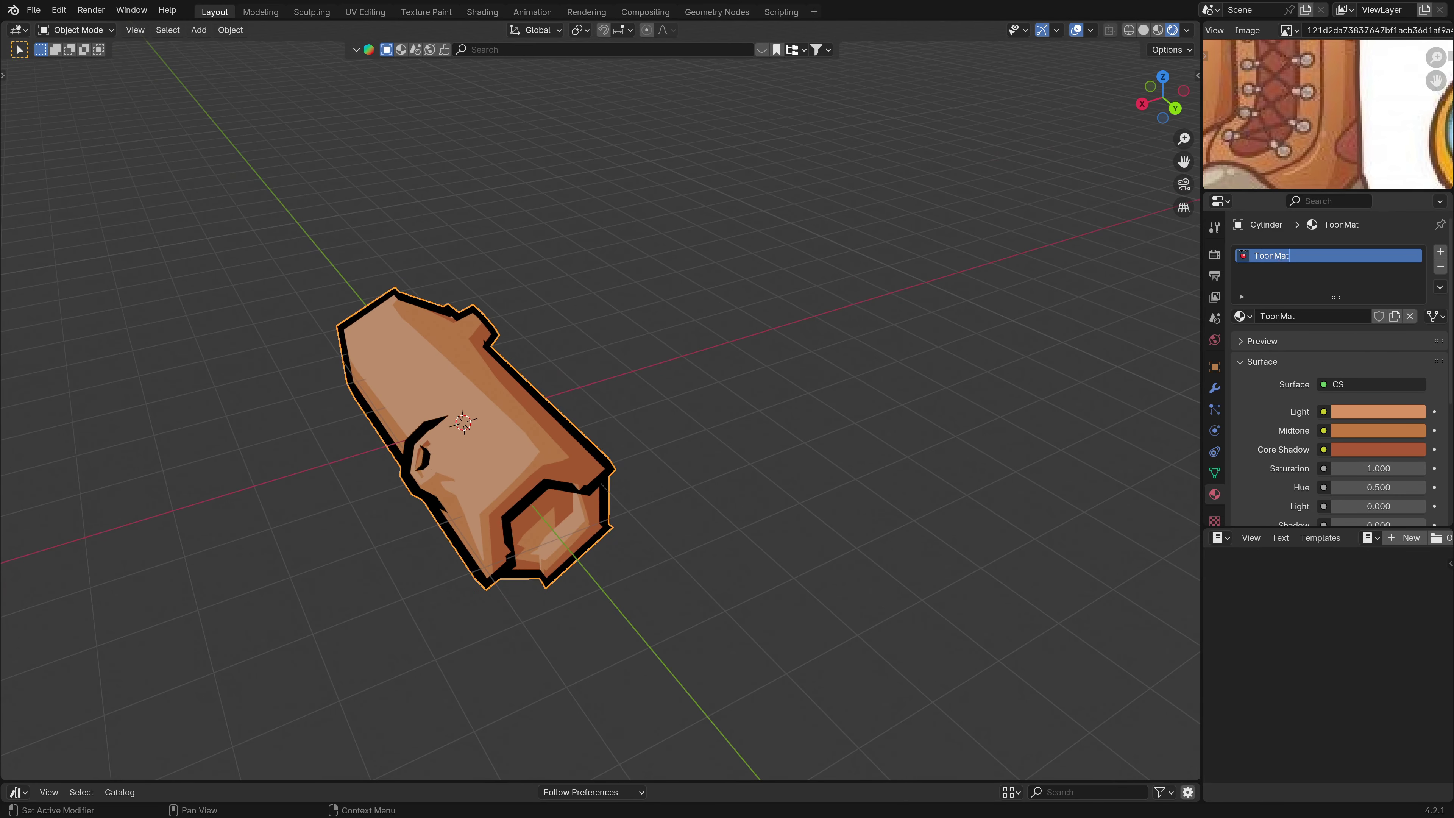
text(Bois)
Add a second material slot to the log holding an independent copy of Bois, named Bois 2.
click(1440, 254)
click(1242, 346)
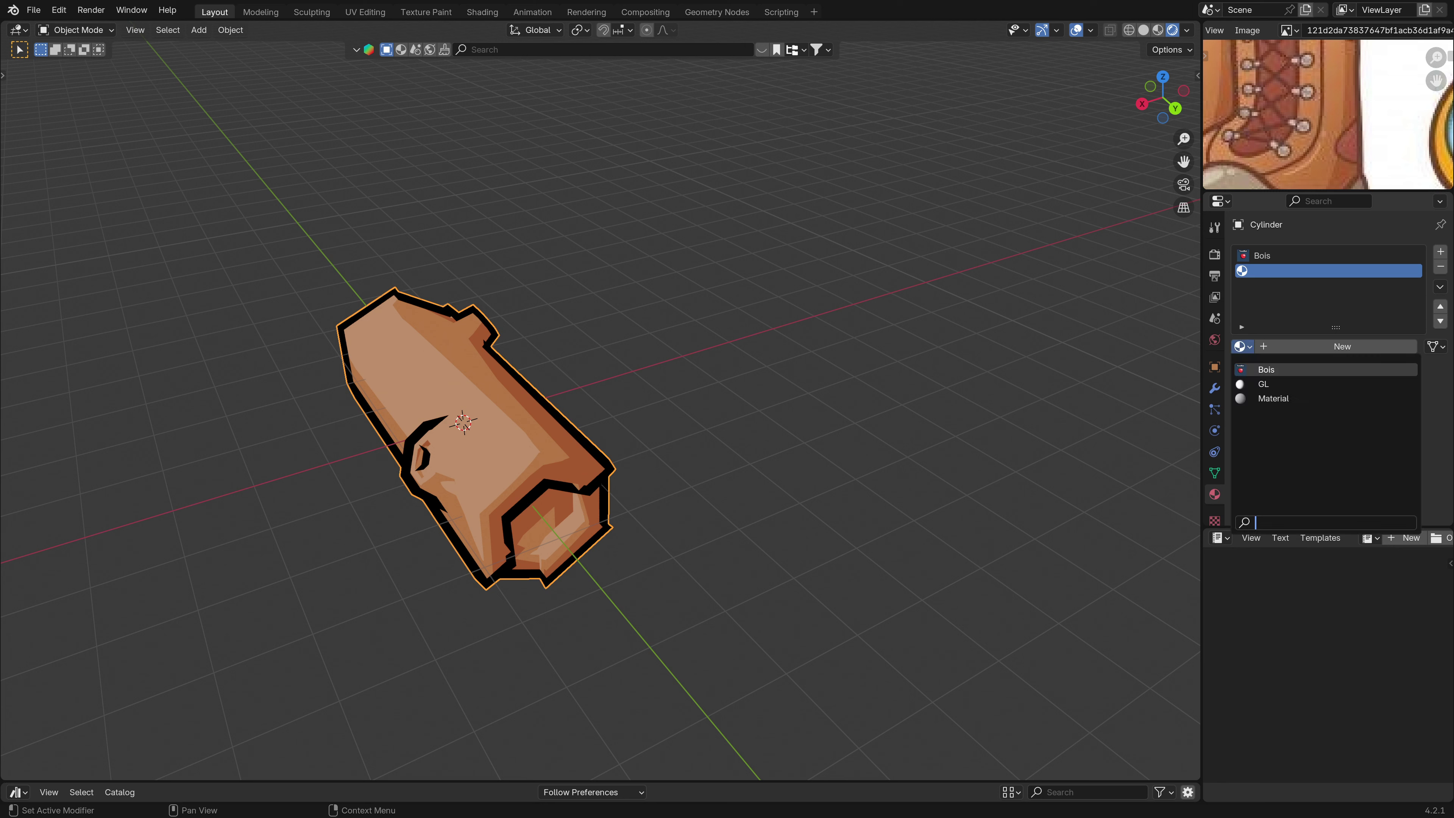
click(1289, 368)
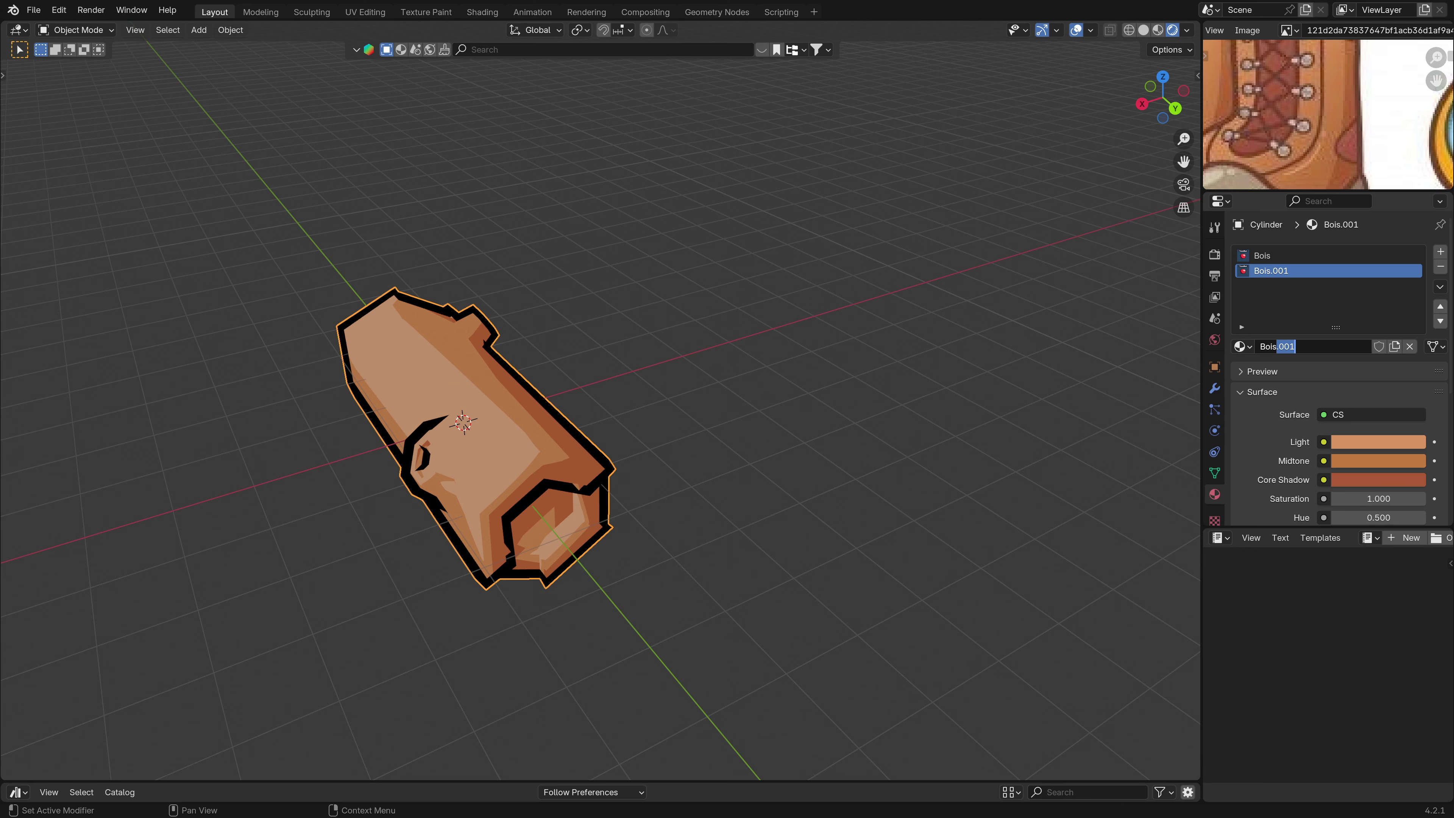
Assign the Bois 2 material to the inner faces of the log's hollow ends and the center faces of both knots.
middle_drag(559, 421, 502, 502)
key(Tab)
click(517, 516)
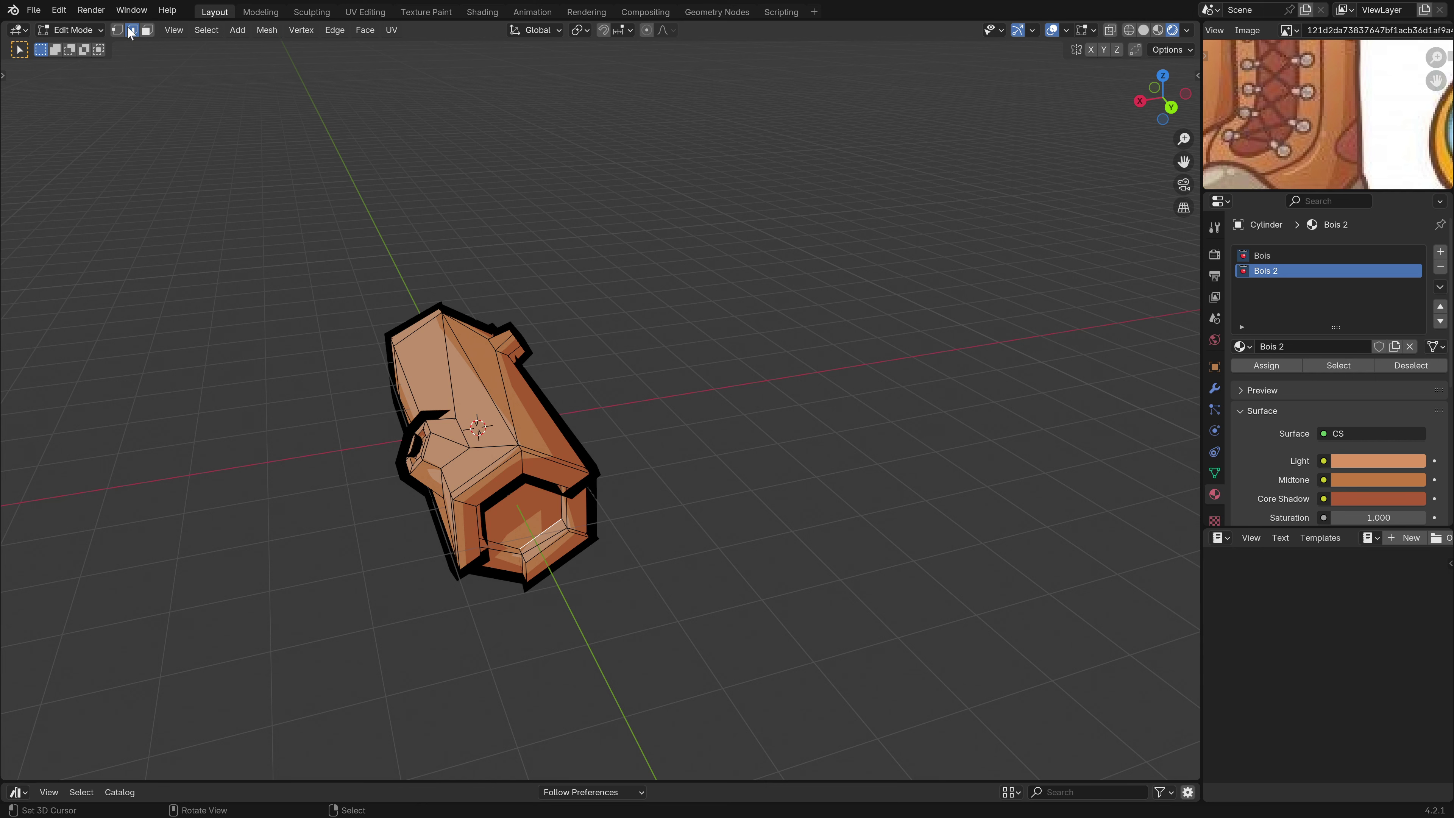
click(511, 510)
middle_drag(511, 511, 579, 435)
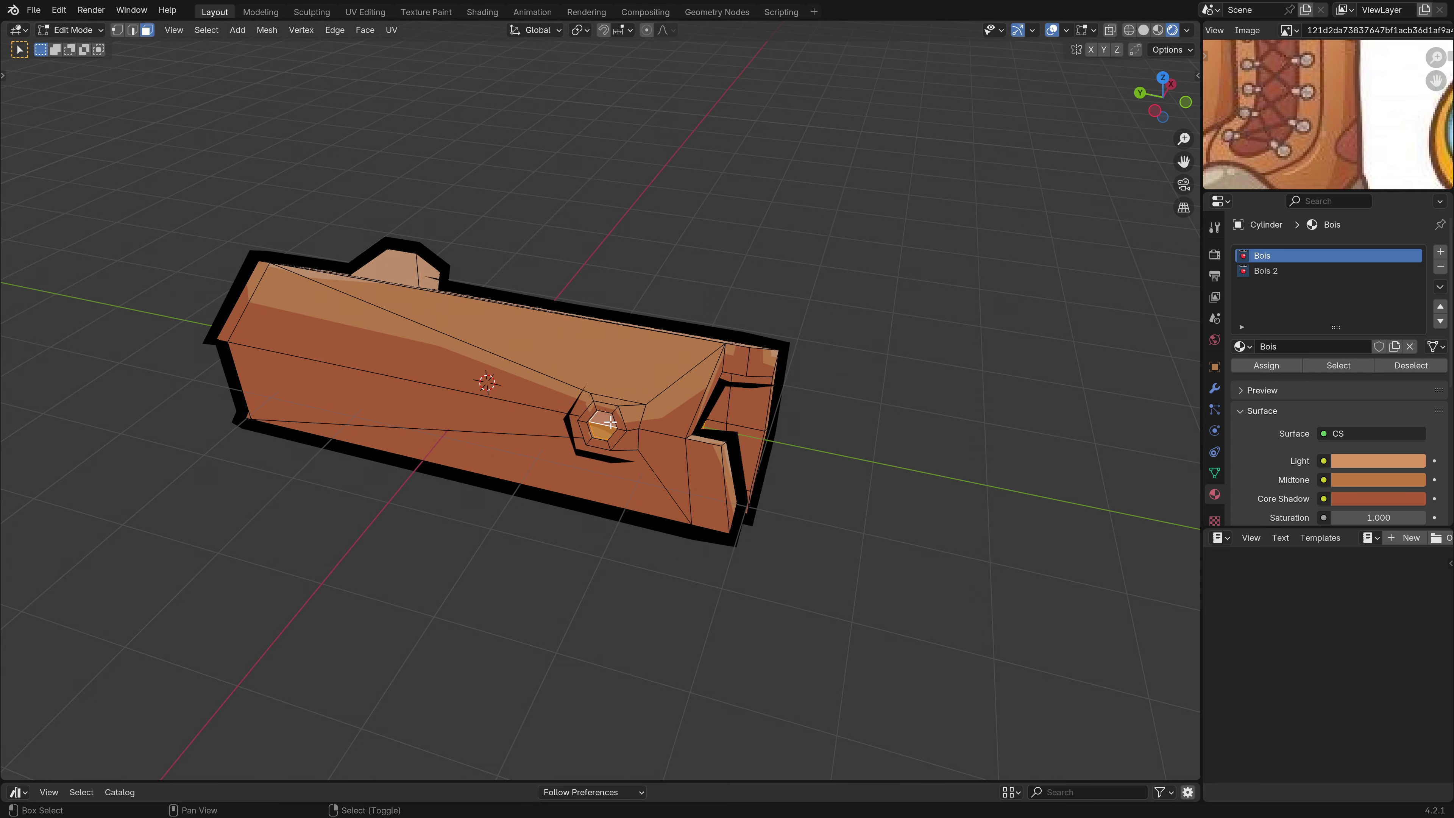
middle_drag(610, 423, 263, 424)
click(1259, 270)
click(1266, 365)
key(Tab)
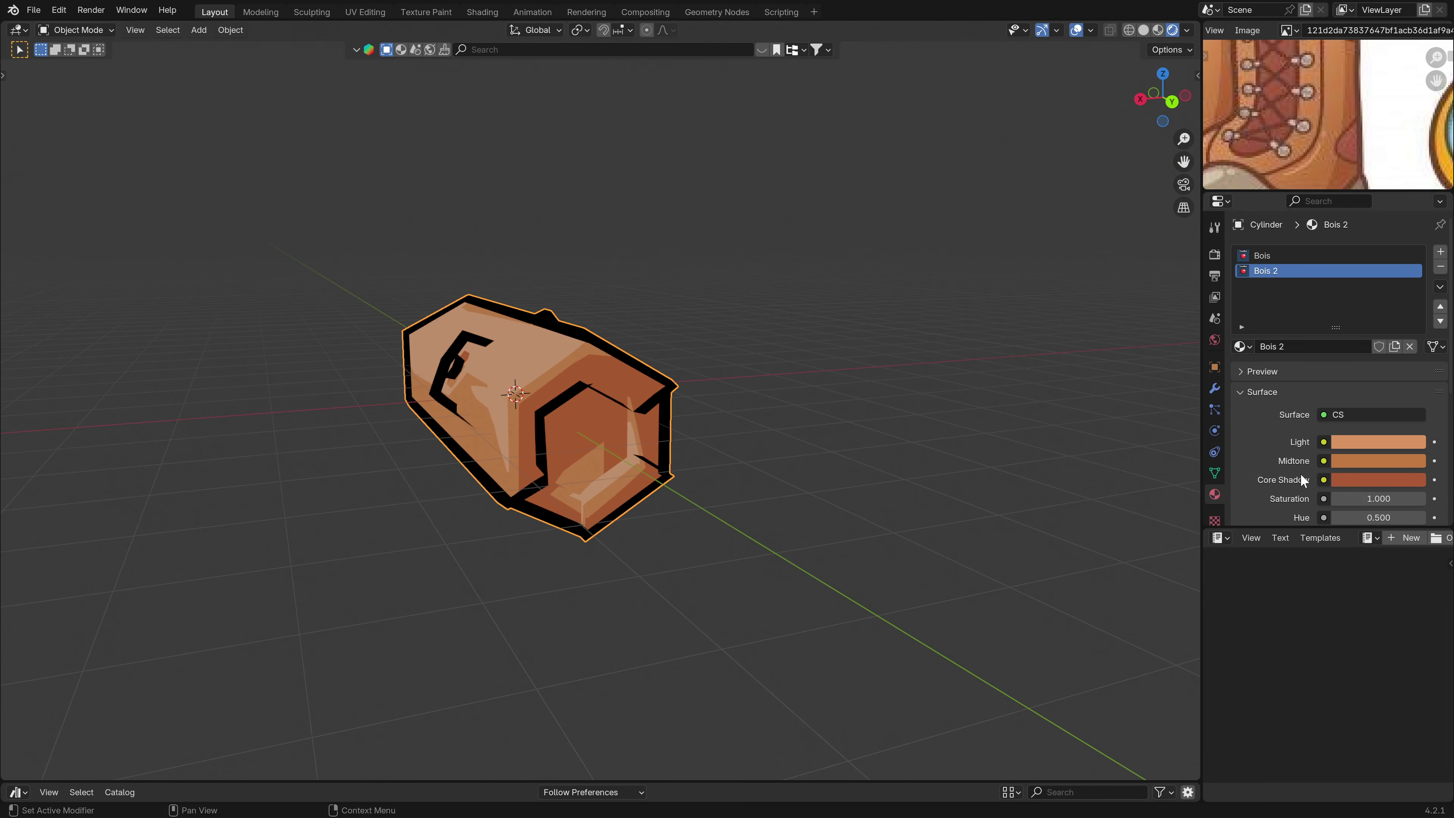
Try a saturation of 1.330 on the Bois 2 material and reset it to 1.
drag(1373, 498, 1382, 498)
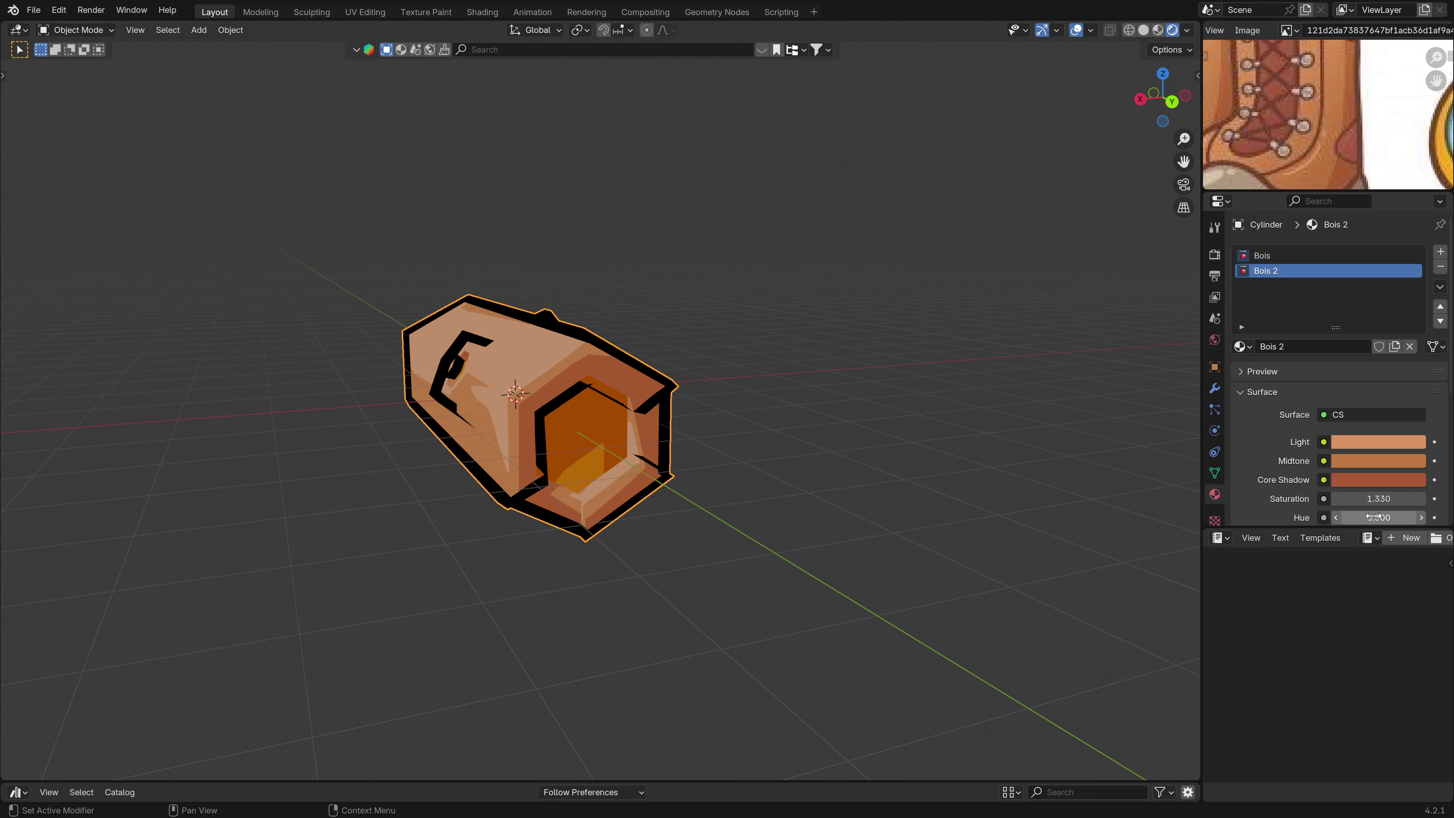
mouse_move(1378, 517)
mouse_down()
mouse_move(1403, 517)
mouse_move(1356, 517)
mouse_move(1375, 517)
mouse_up()
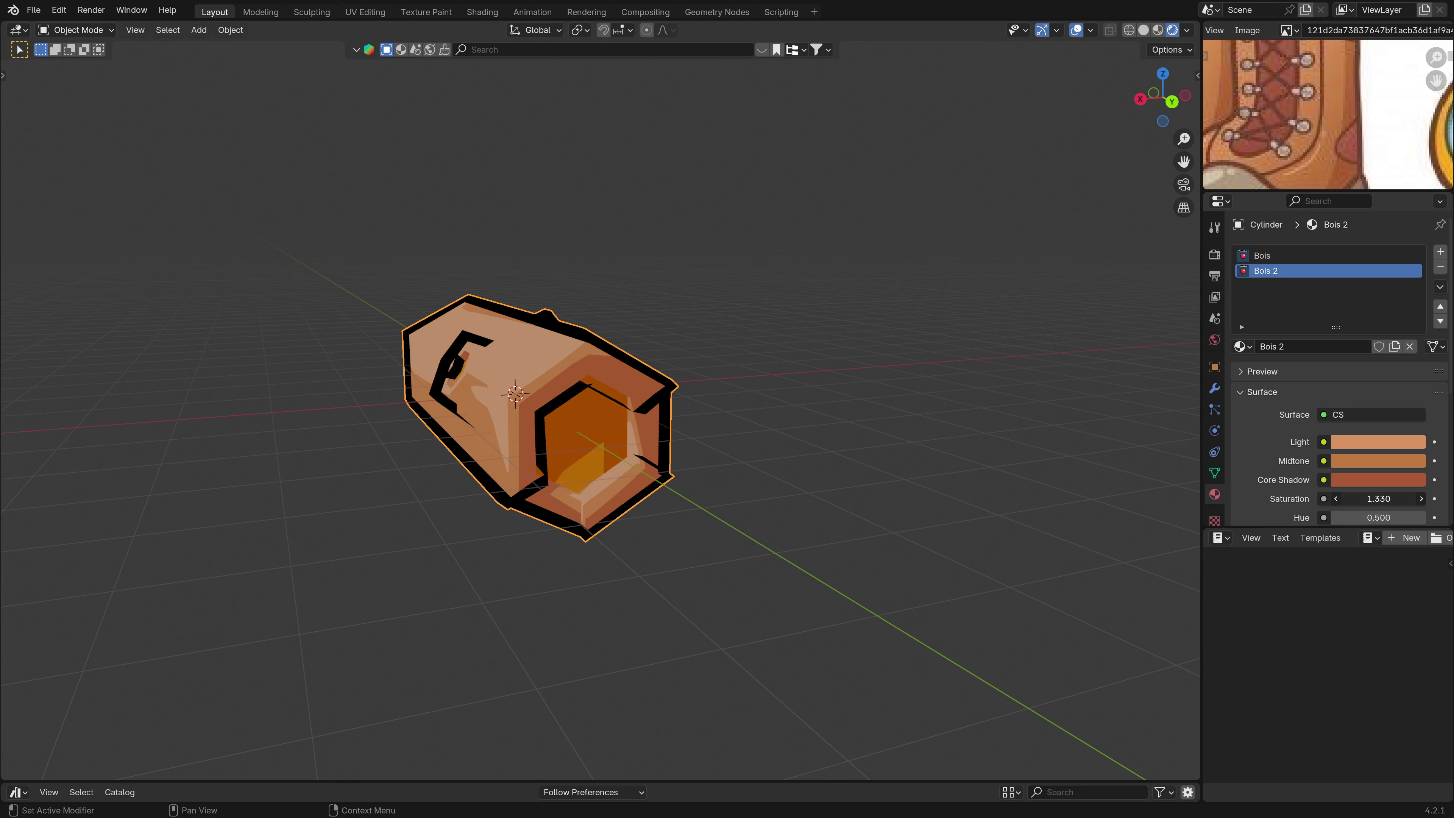
text(1)
key(Return)
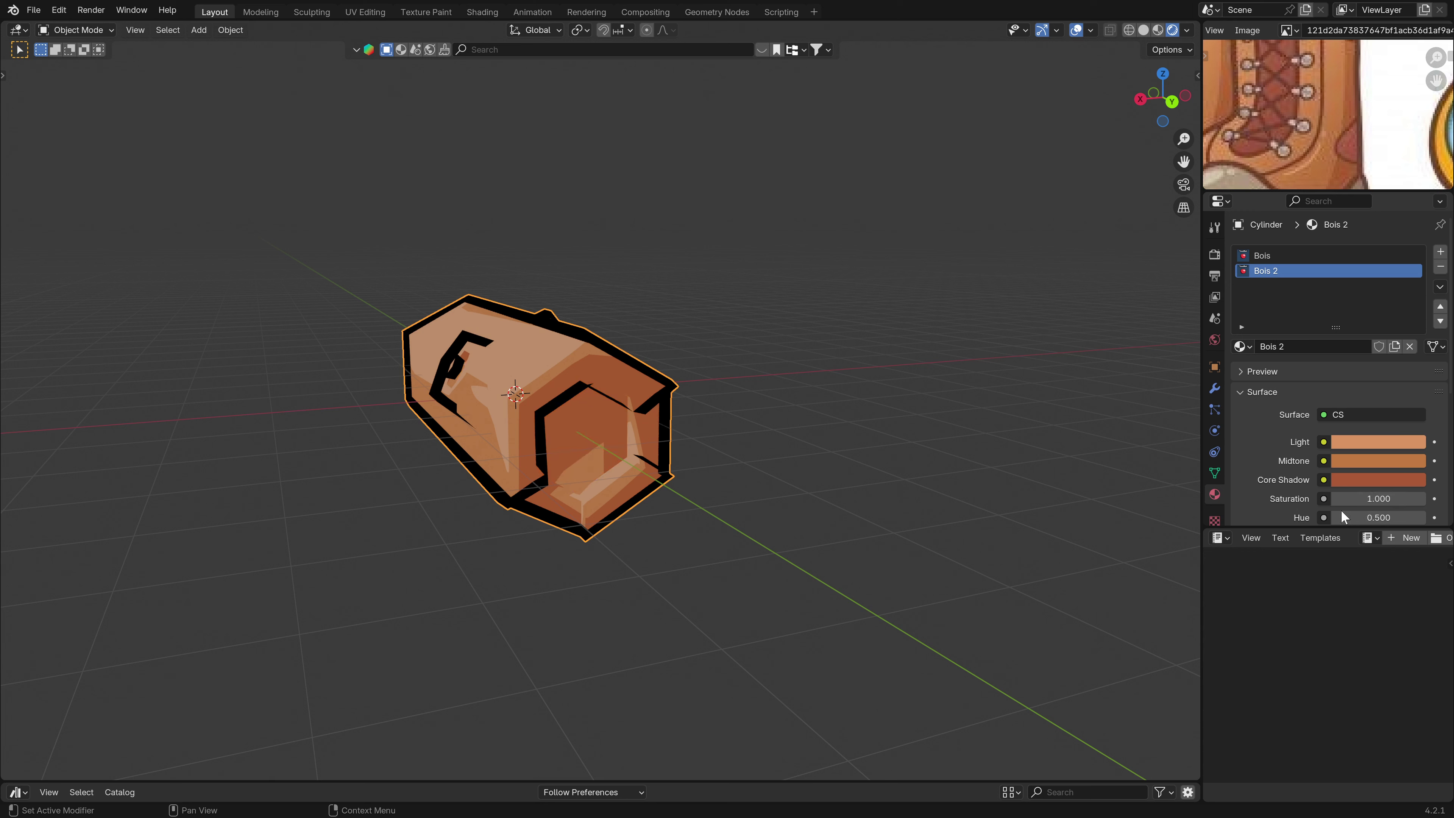
Set the hue of the Bois 2 material to 0.480, keeping its saturation at 1.
mouse_move(1378, 518)
mouse_down()
mouse_move(1392, 518)
mouse_move(1372, 517)
mouse_up()
mouse_move(1038, 480)
middle_down()
mouse_move(655, 399)
mouse_move(571, 398)
mouse_move(586, 424)
mouse_move(675, 413)
mouse_move(519, 383)
mouse_move(441, 406)
mouse_move(511, 426)
mouse_move(548, 415)
middle_up()
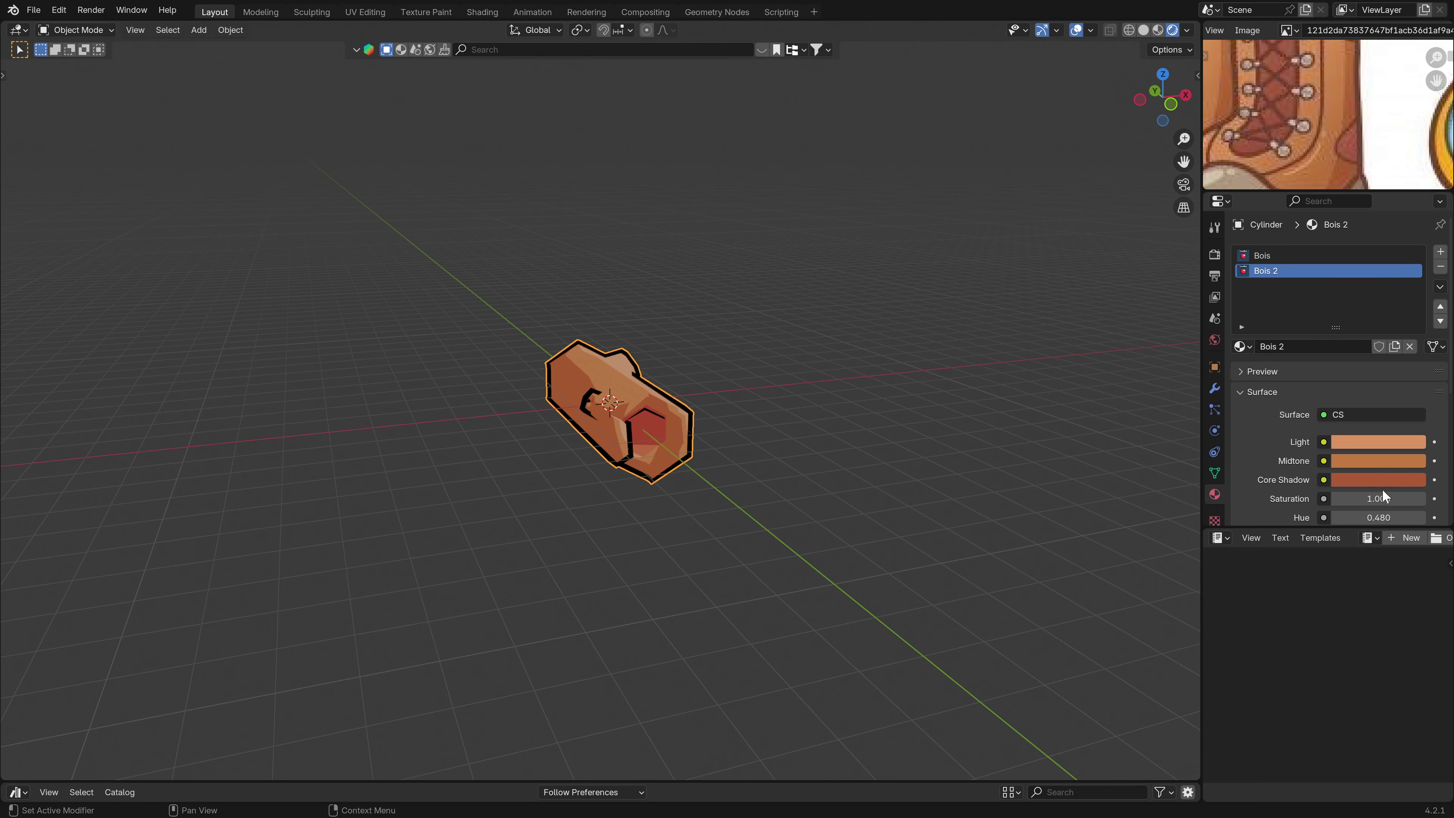
drag(1379, 499, 1379, 498)
In a wireframe top view, move all vertices of the log's negative-Y end, including the small knot, about 0.42 m outward along Y.
middle_drag(573, 421, 681, 351)
key(Tab)
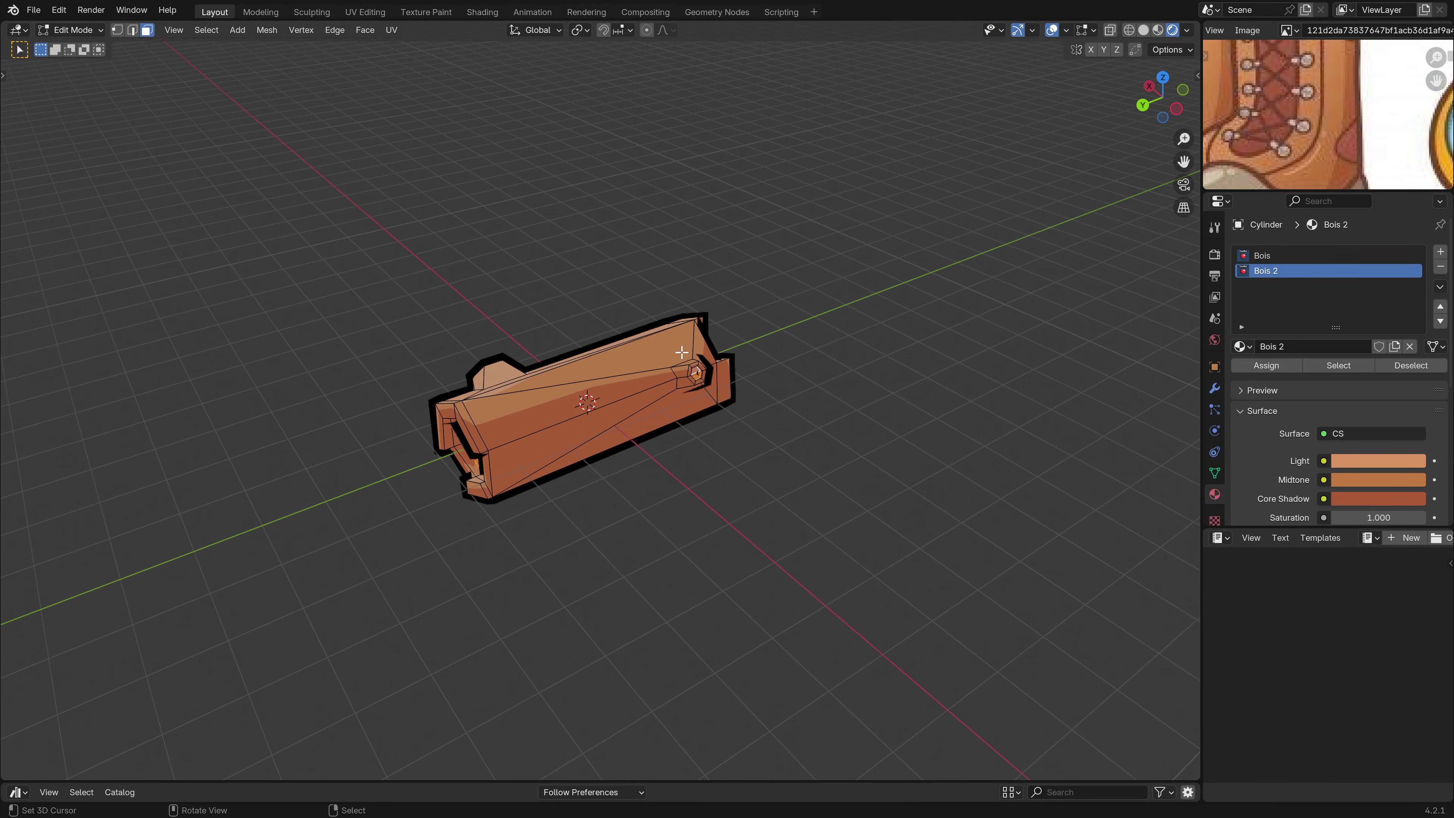
key(KP_7)
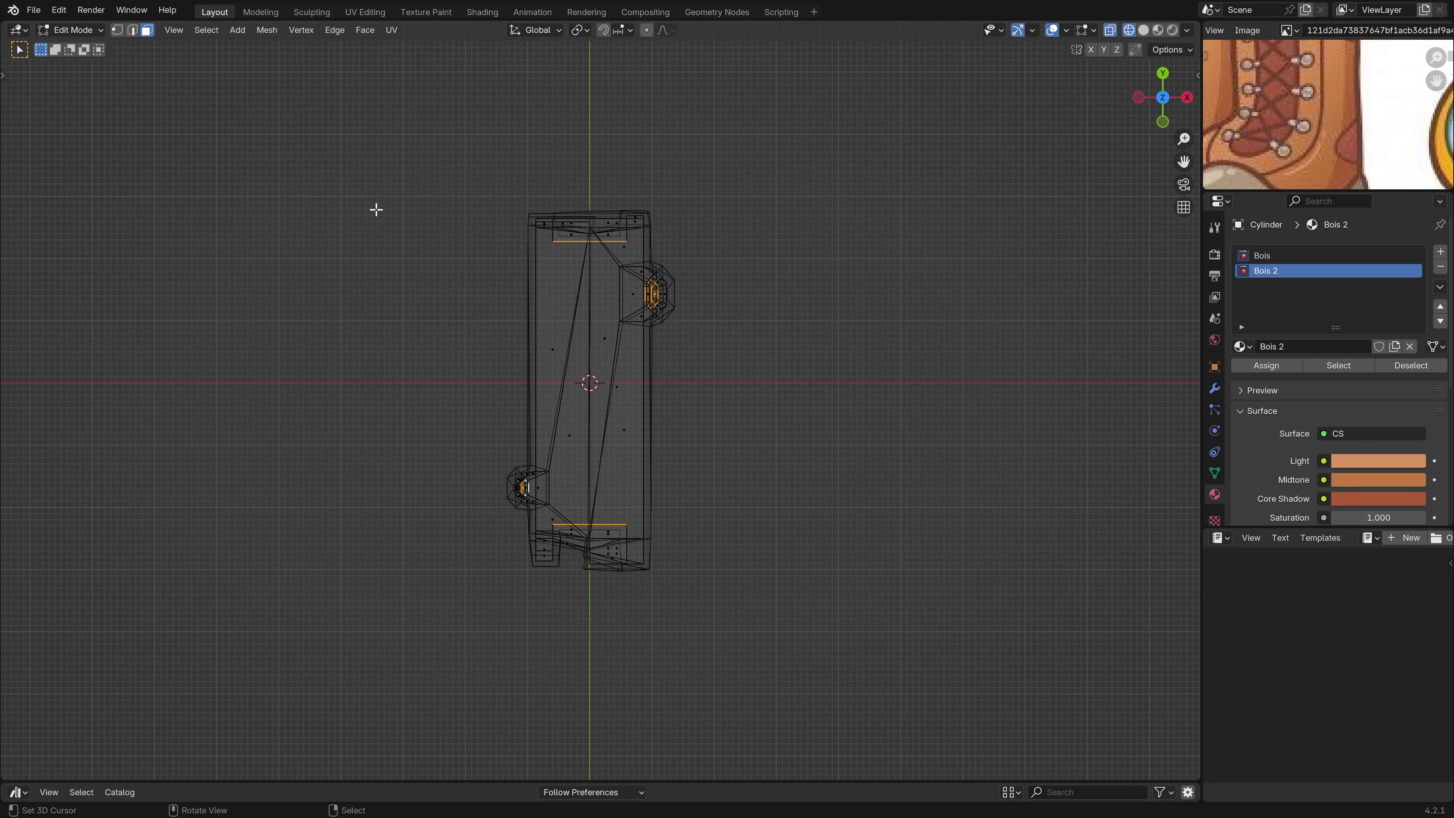
click(469, 252)
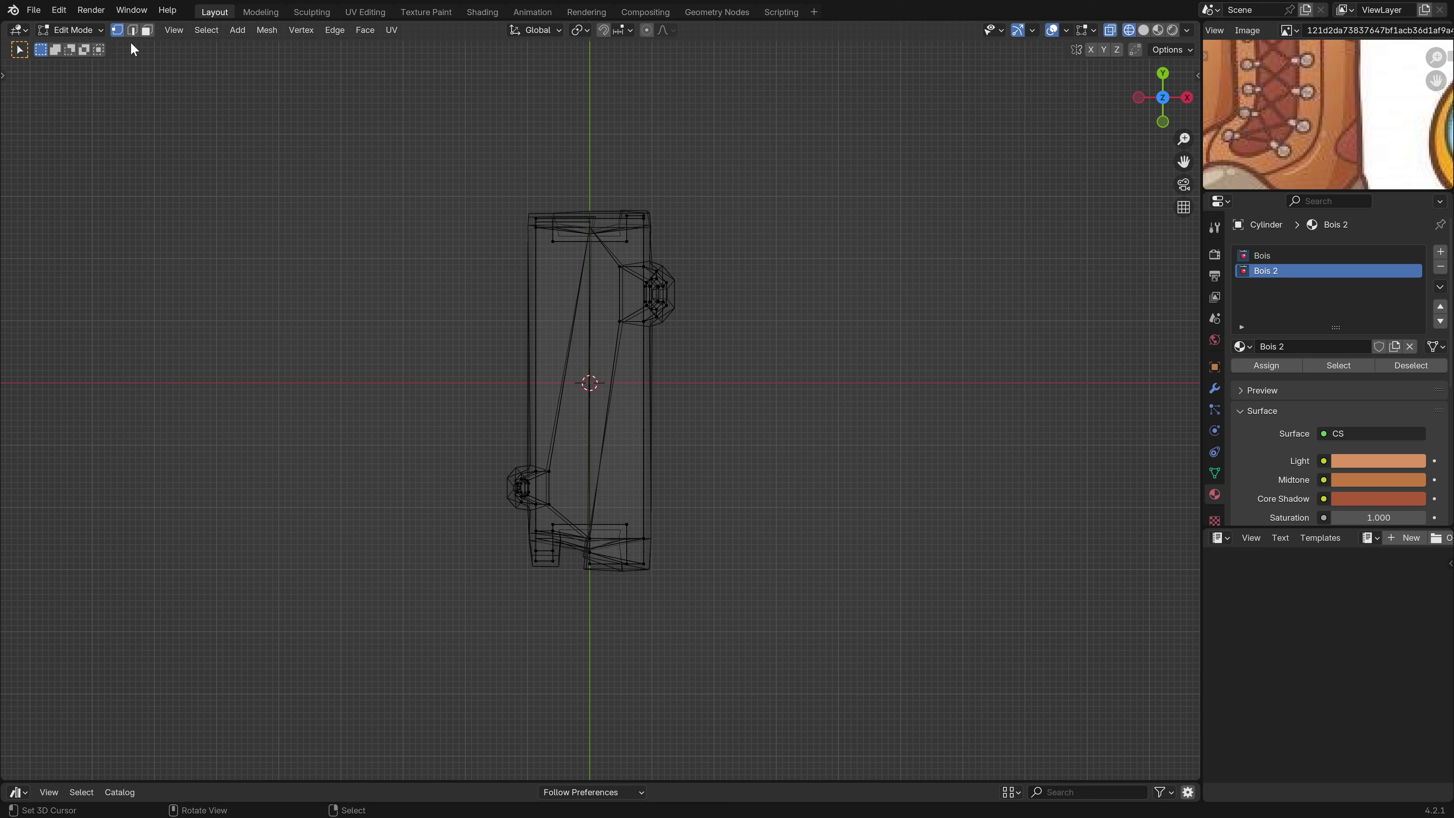
key(b)
drag(730, 616, 445, 448)
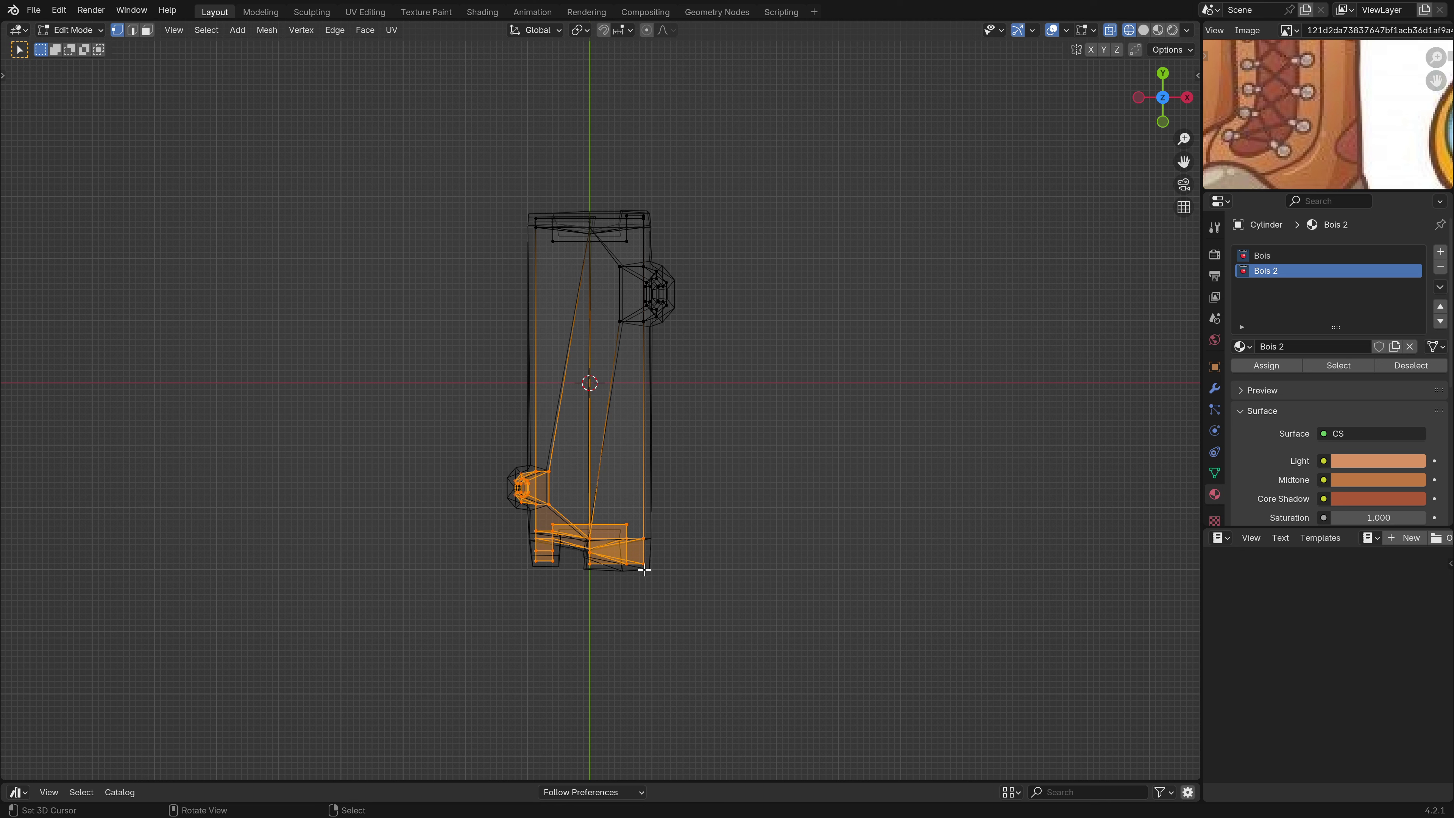
drag(694, 604, 408, 428)
key(r)
key(Escape)
key(g)
key(y)
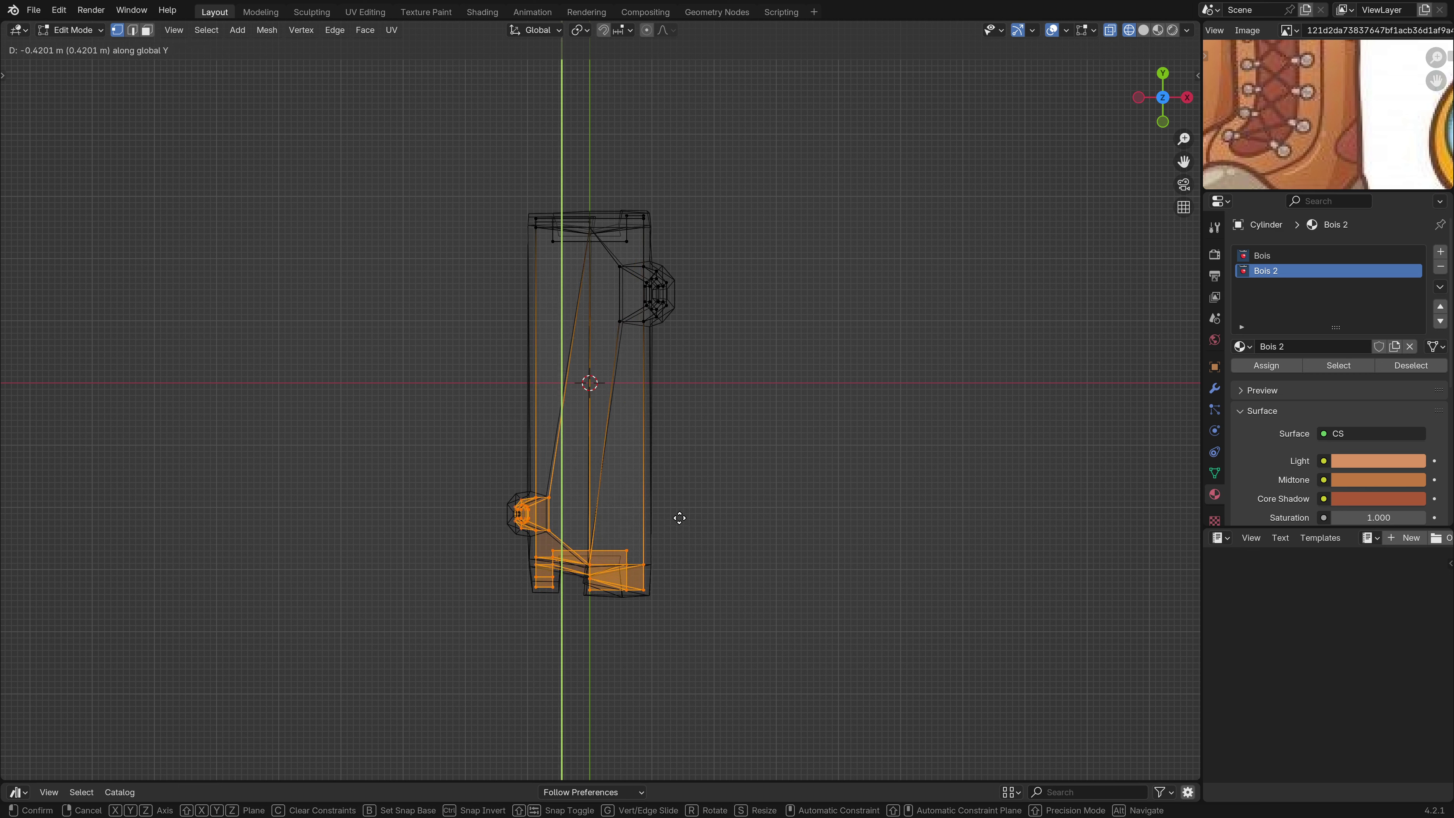
click(680, 517)
Invert the vertex selection and move the log's opposite end, including the large knot, outward along positive Y.
key(ctrl+i)
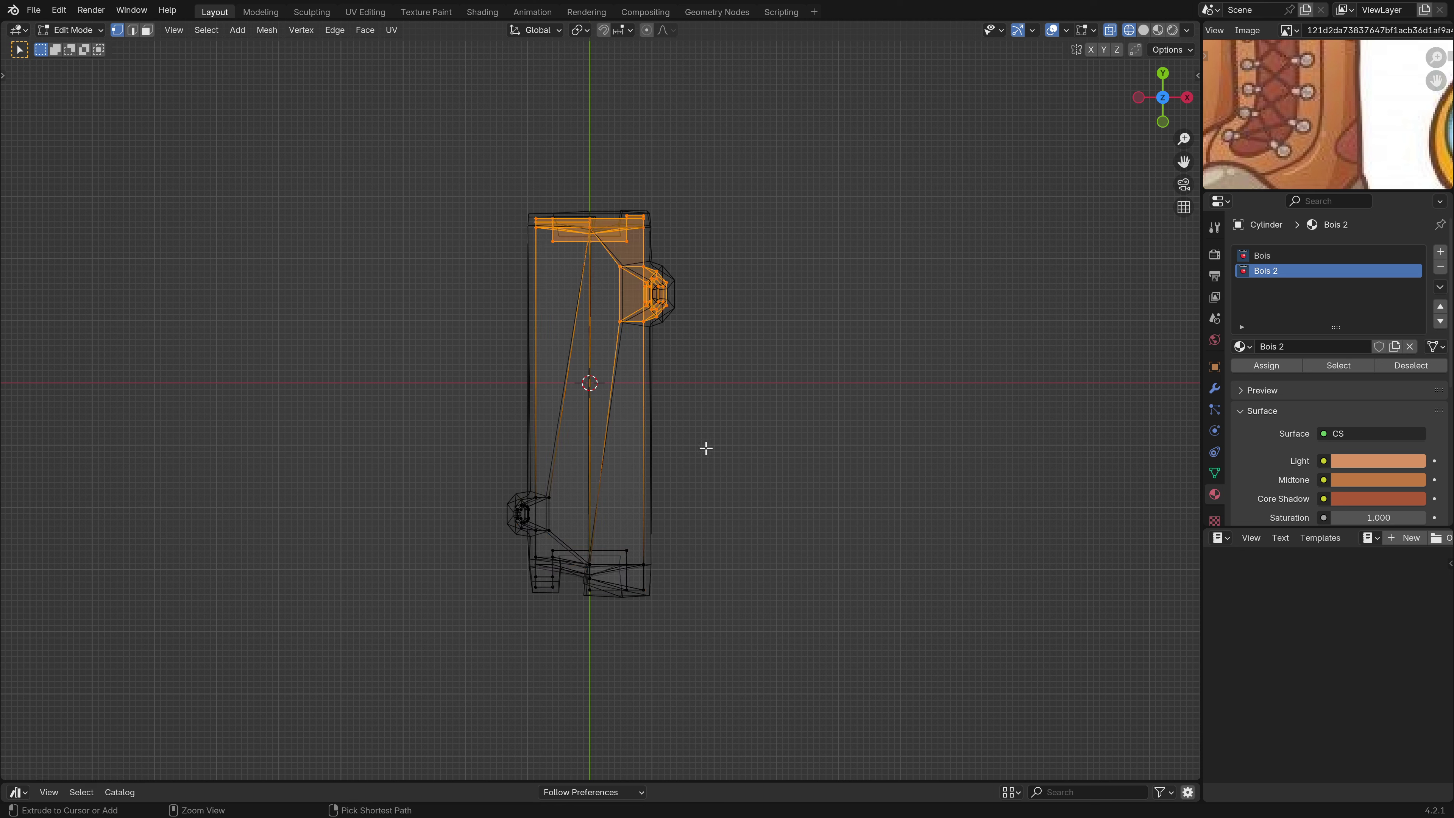
key(g)
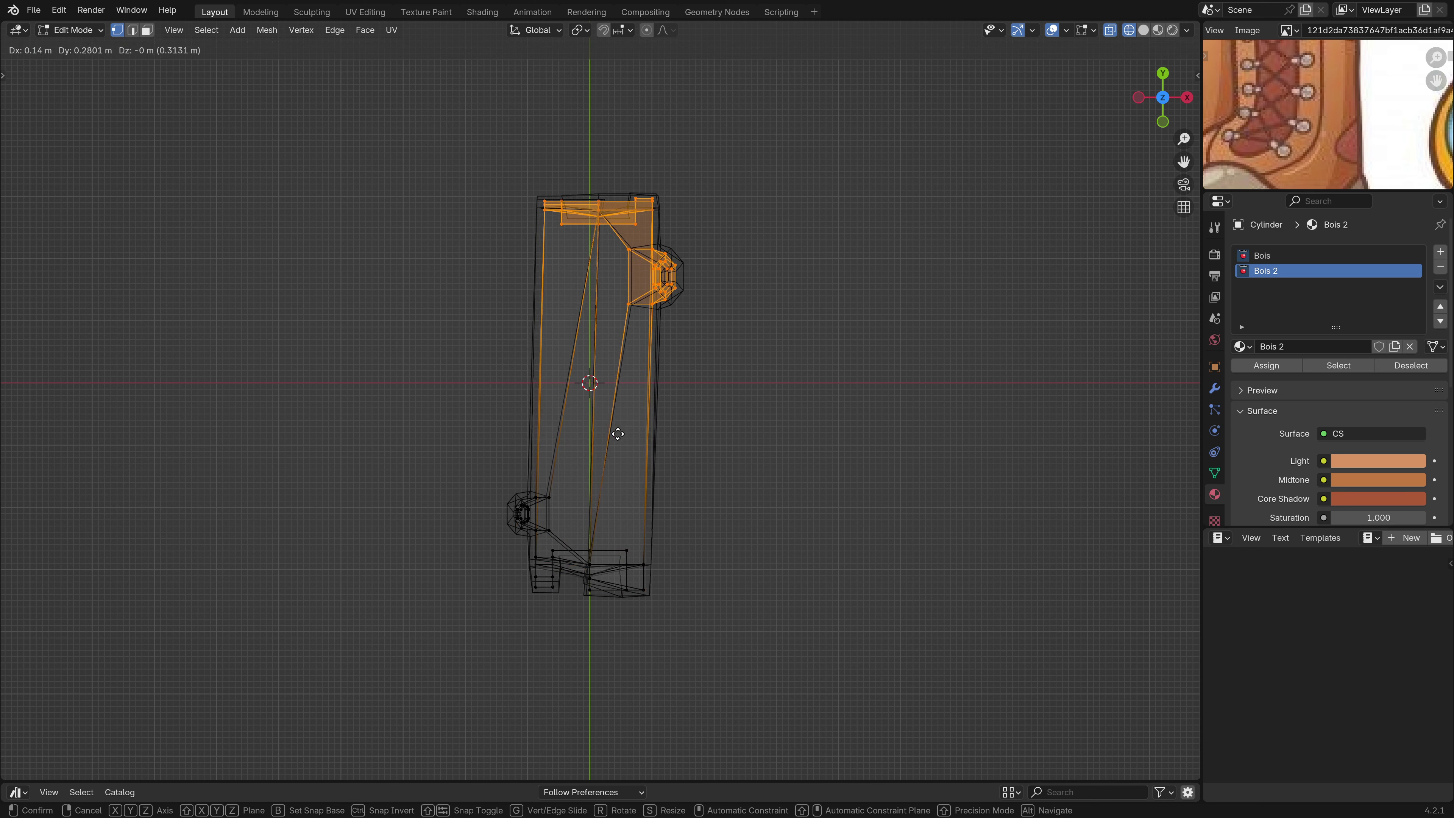
key(y)
click(737, 432)
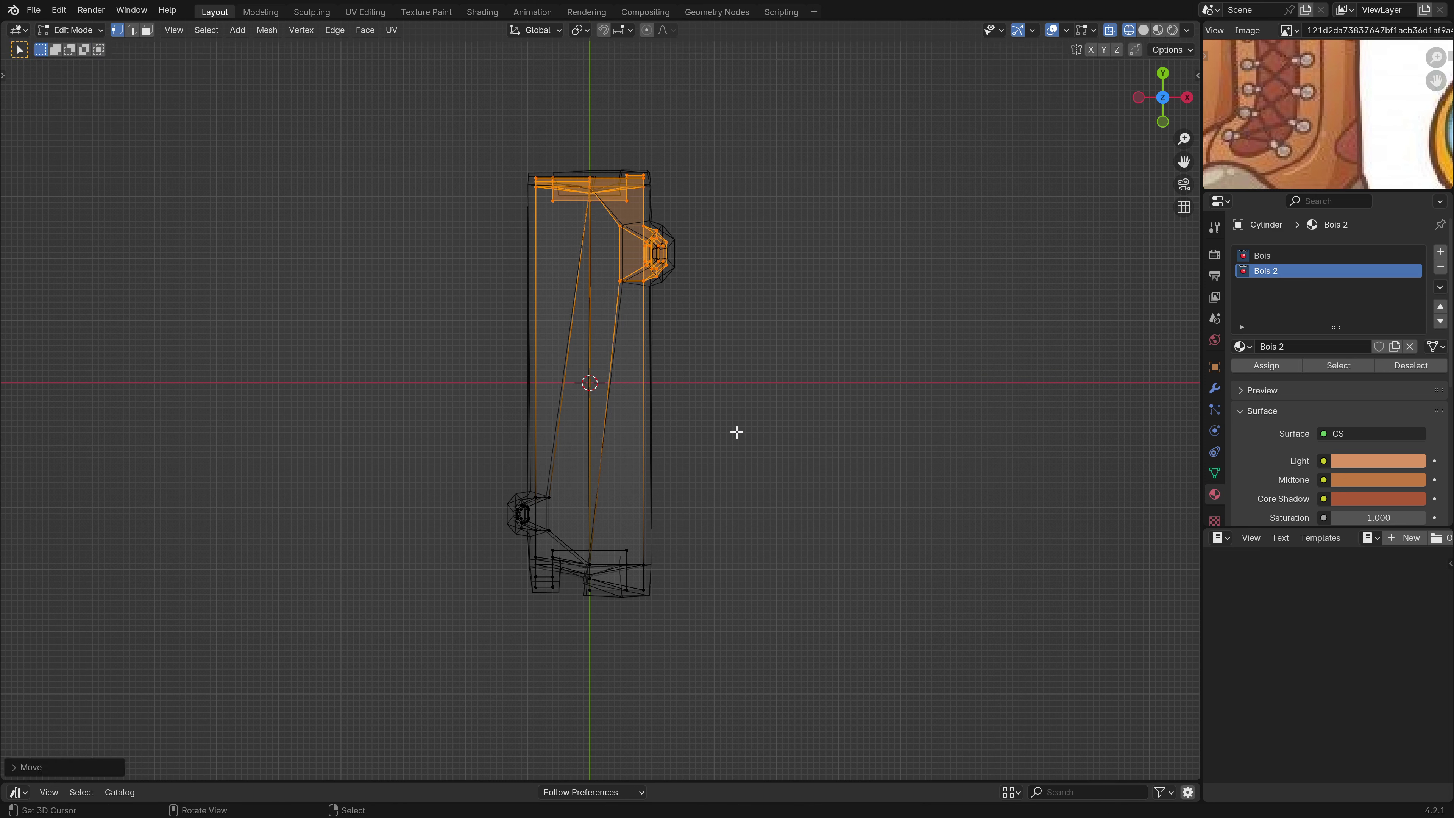
Return to object mode and switch the viewport back to rendered shading.
key(Tab)
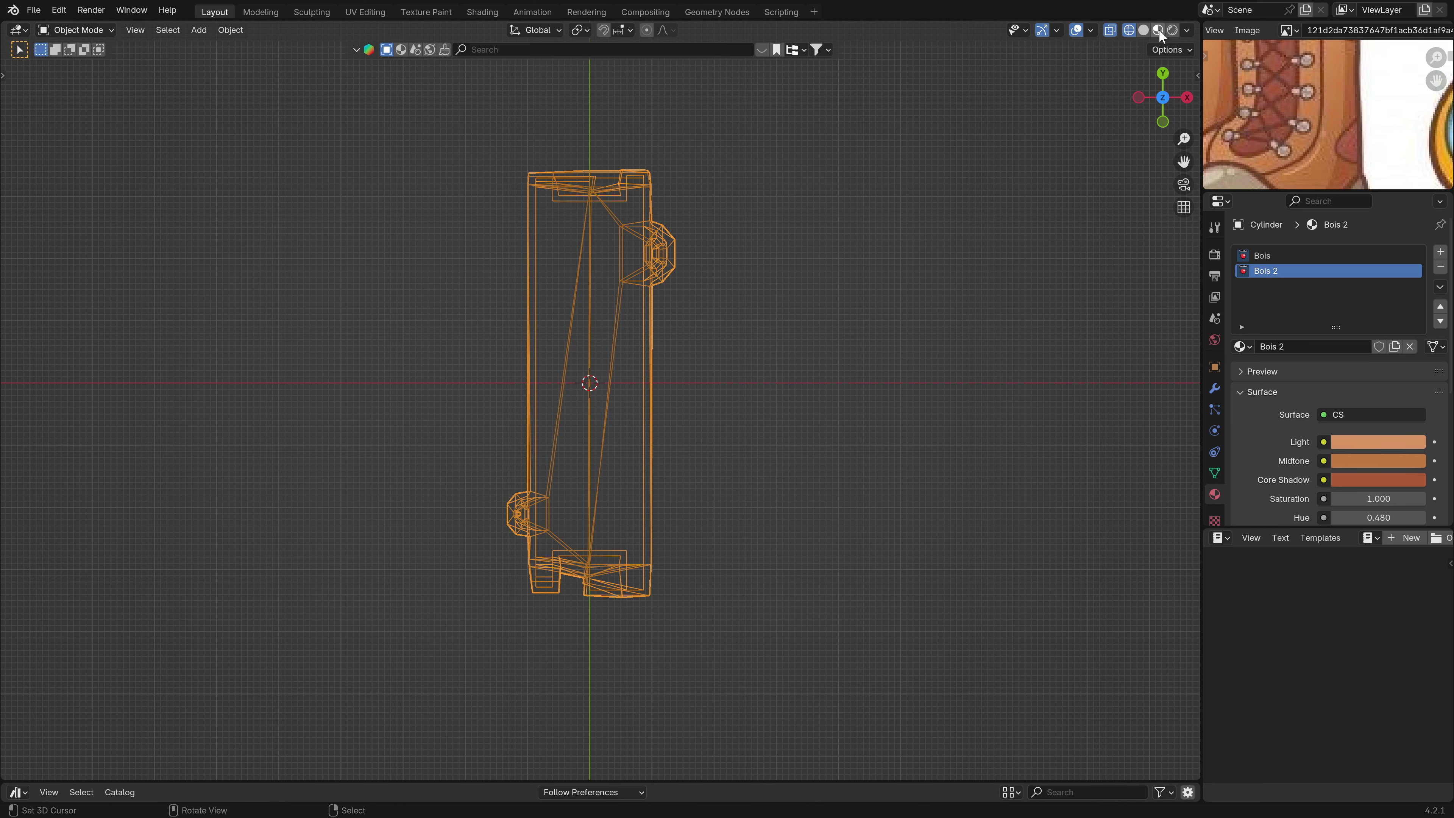
click(1173, 33)
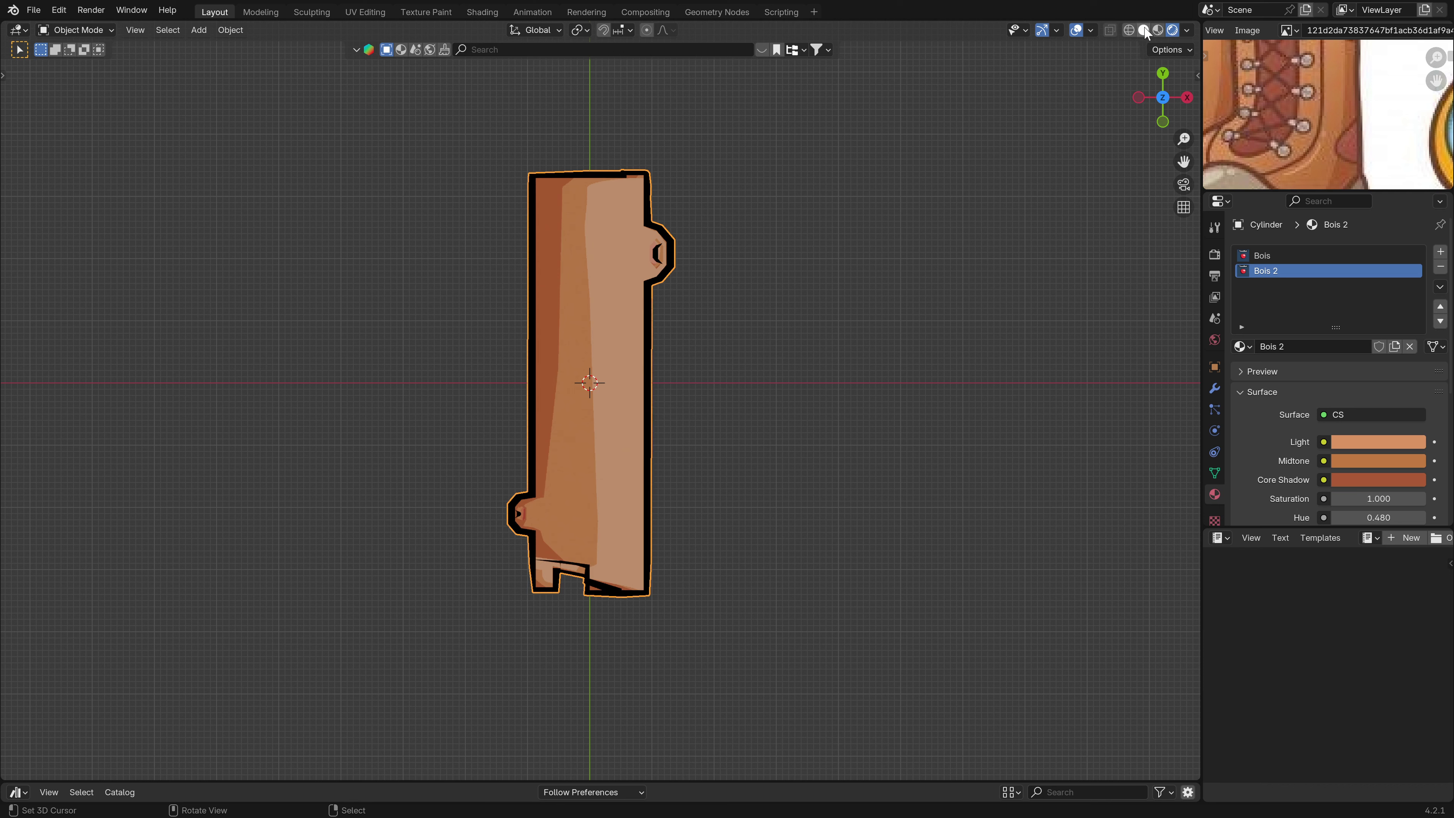
click(1158, 31)
click(1172, 32)
Move the log about 1.5 m toward negative X and rotate it about 6° counterclockwise in the top view.
key(g)
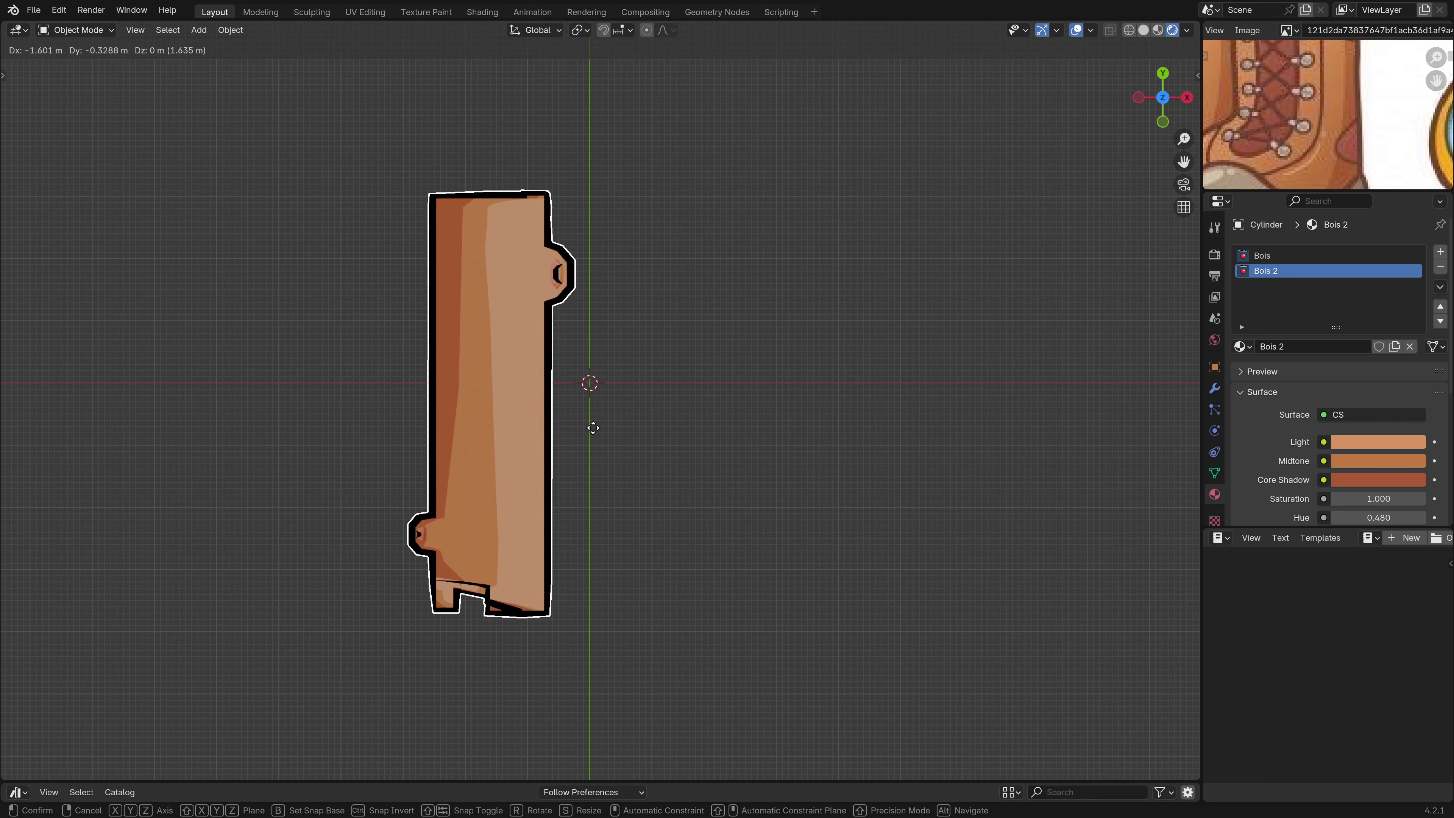
click(604, 425)
key(r)
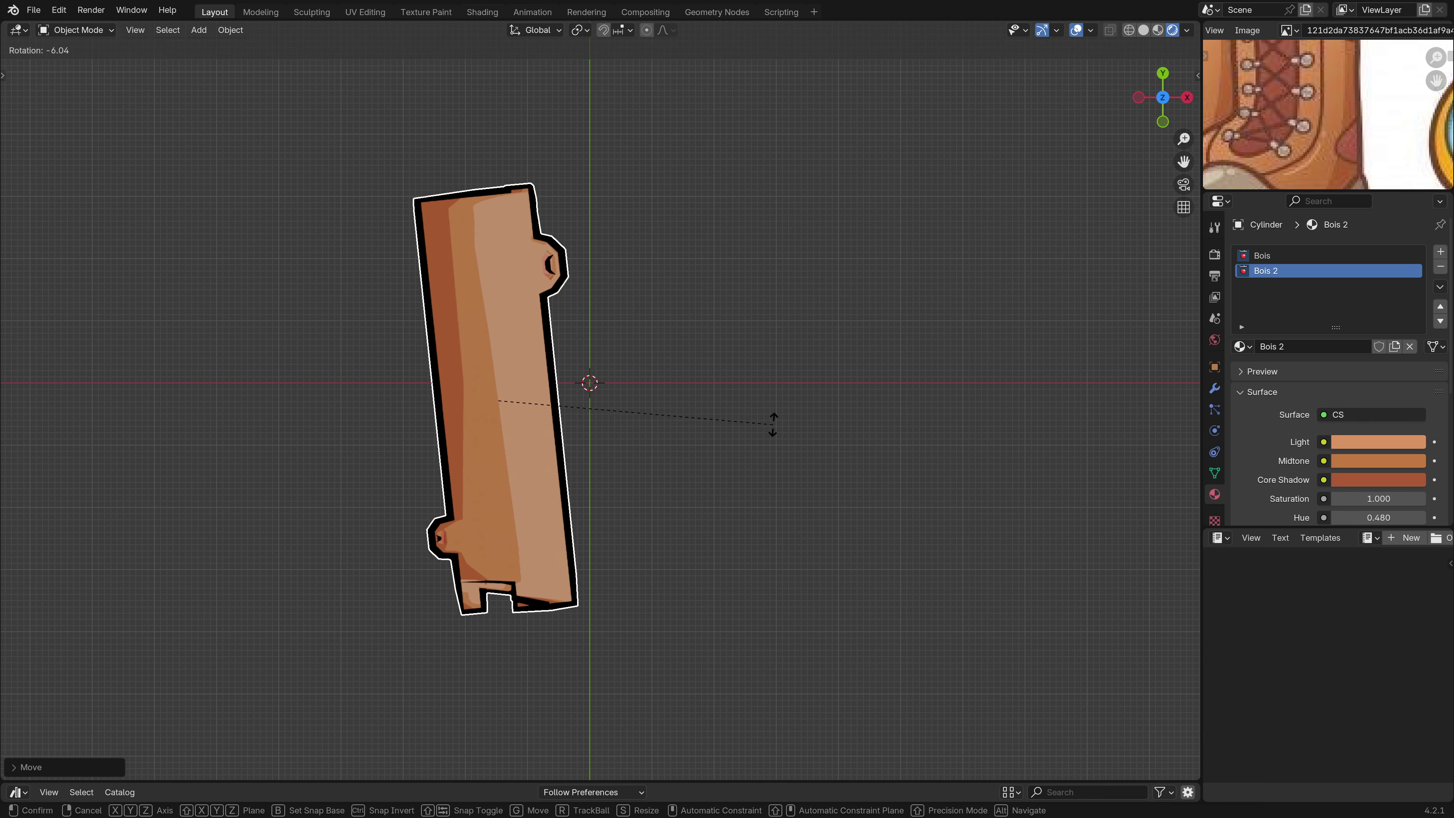
click(770, 425)
Duplicate the log toward positive X, rotate the copy about 7° clockwise in the top view and roll it around global Y.
key(shift+d)
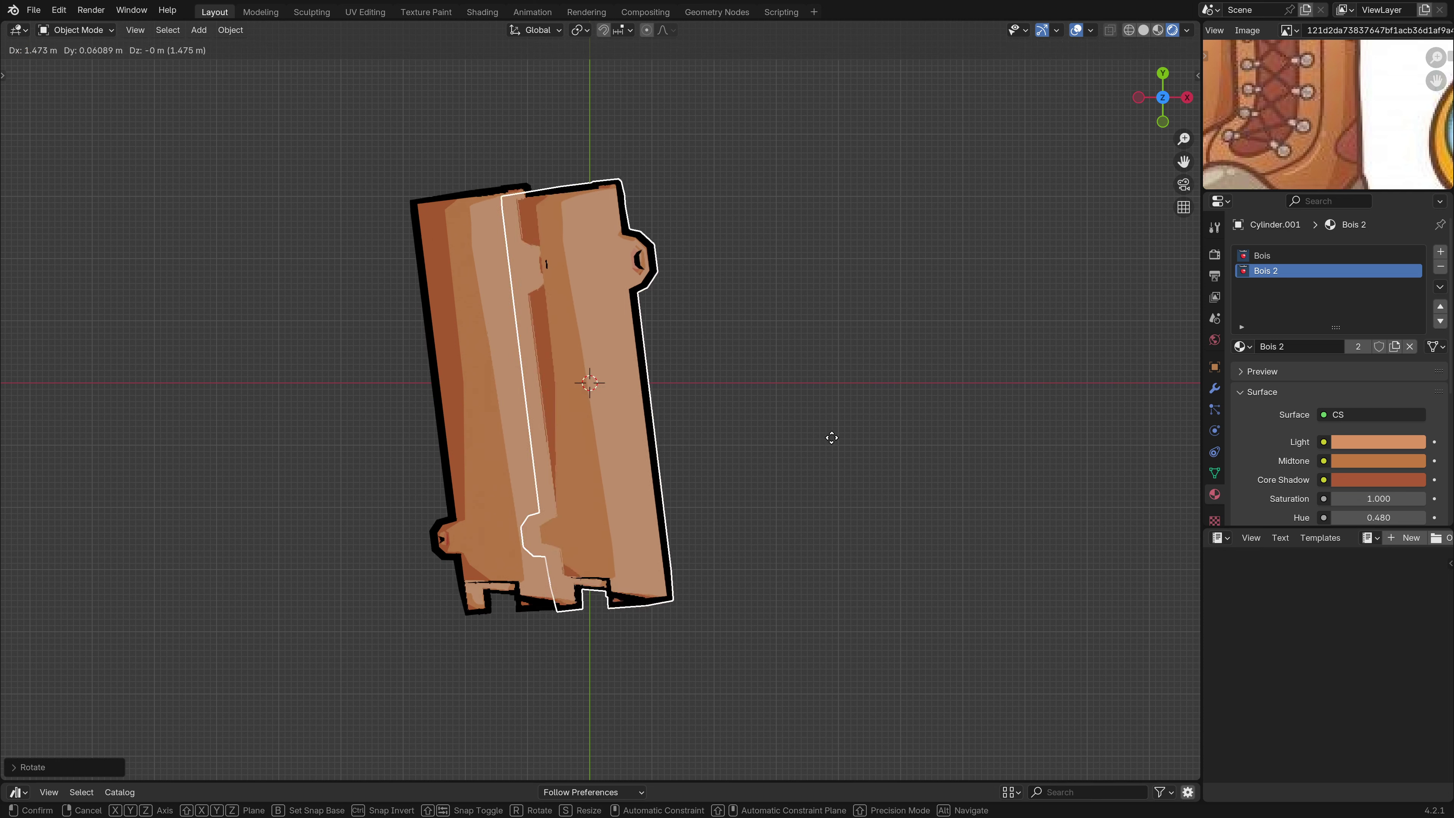
click(879, 429)
key(r)
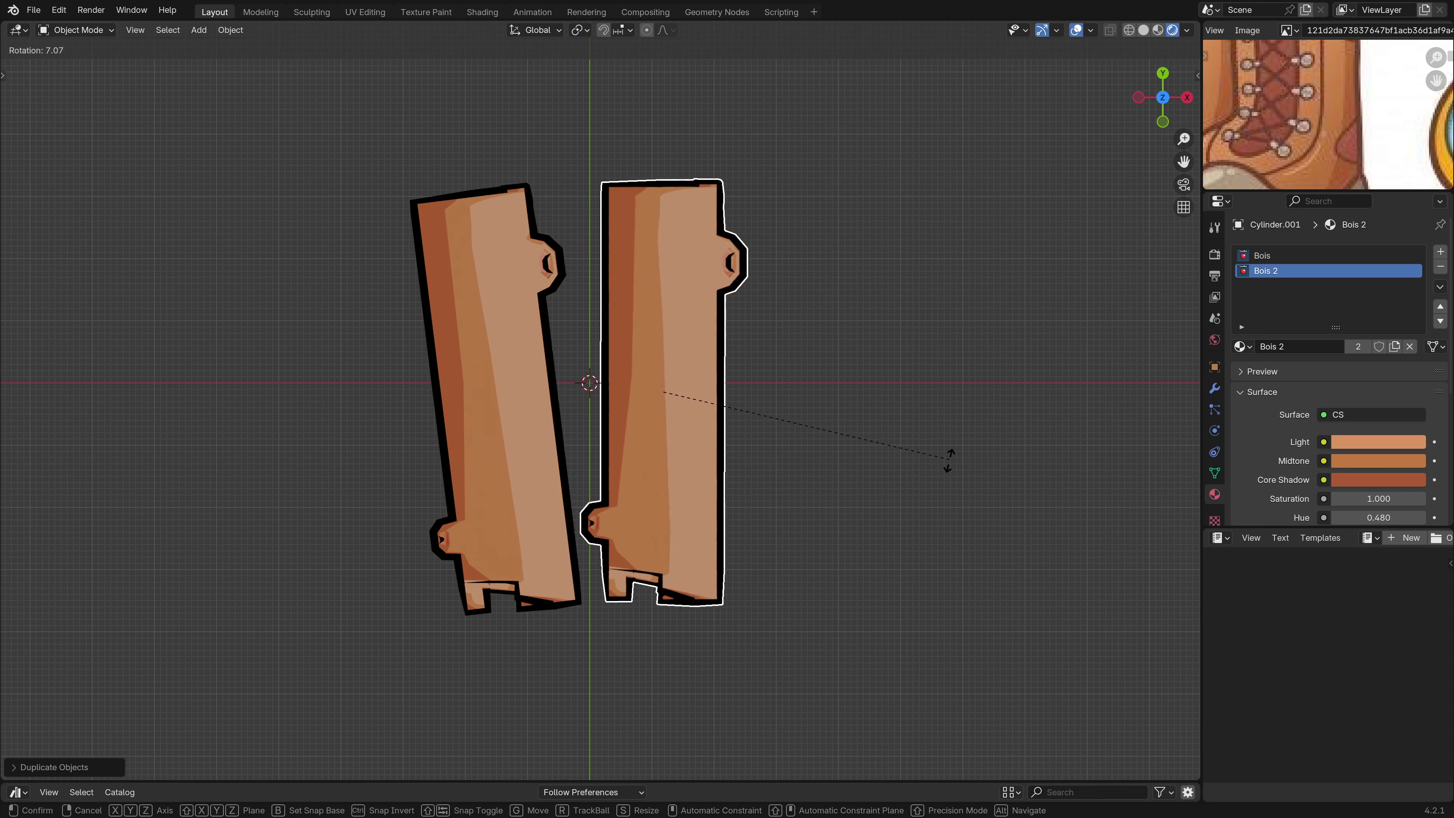
key(y)
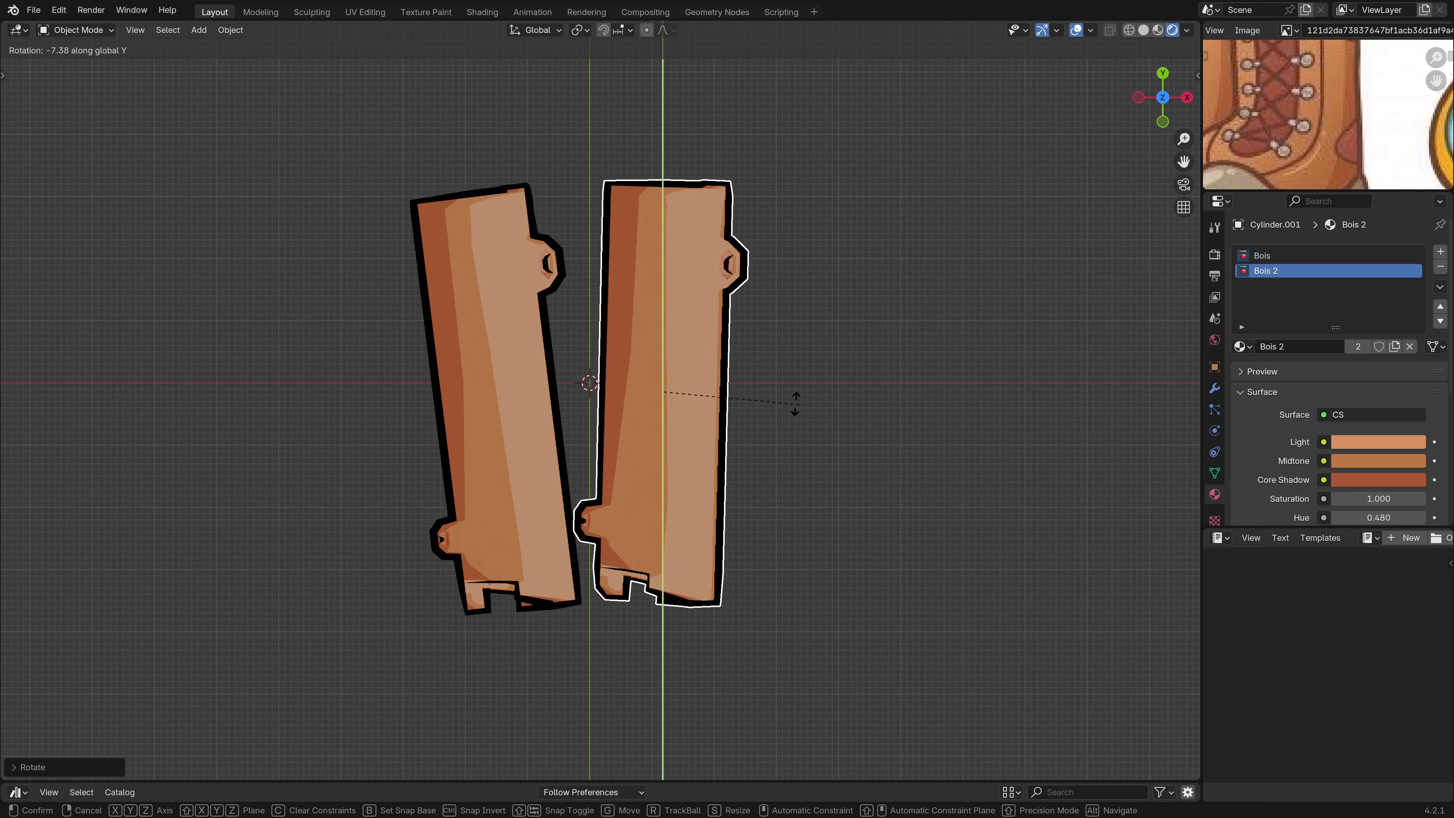
click(393, 458)
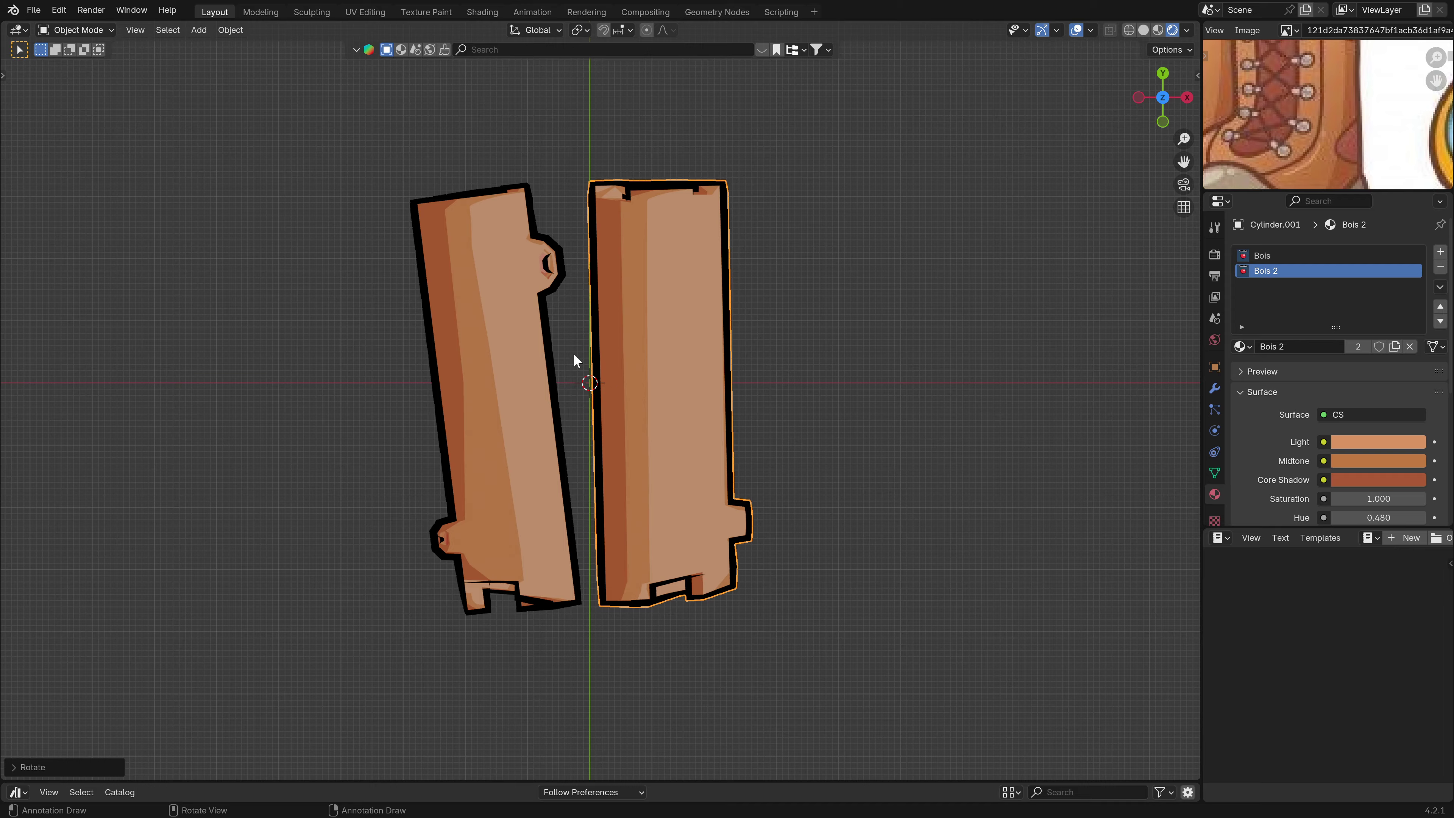
Turn the second log end for end in the top view, roll it around global Y and move it beside the first log.
middle_drag(574, 359, 721, 524)
key(r)
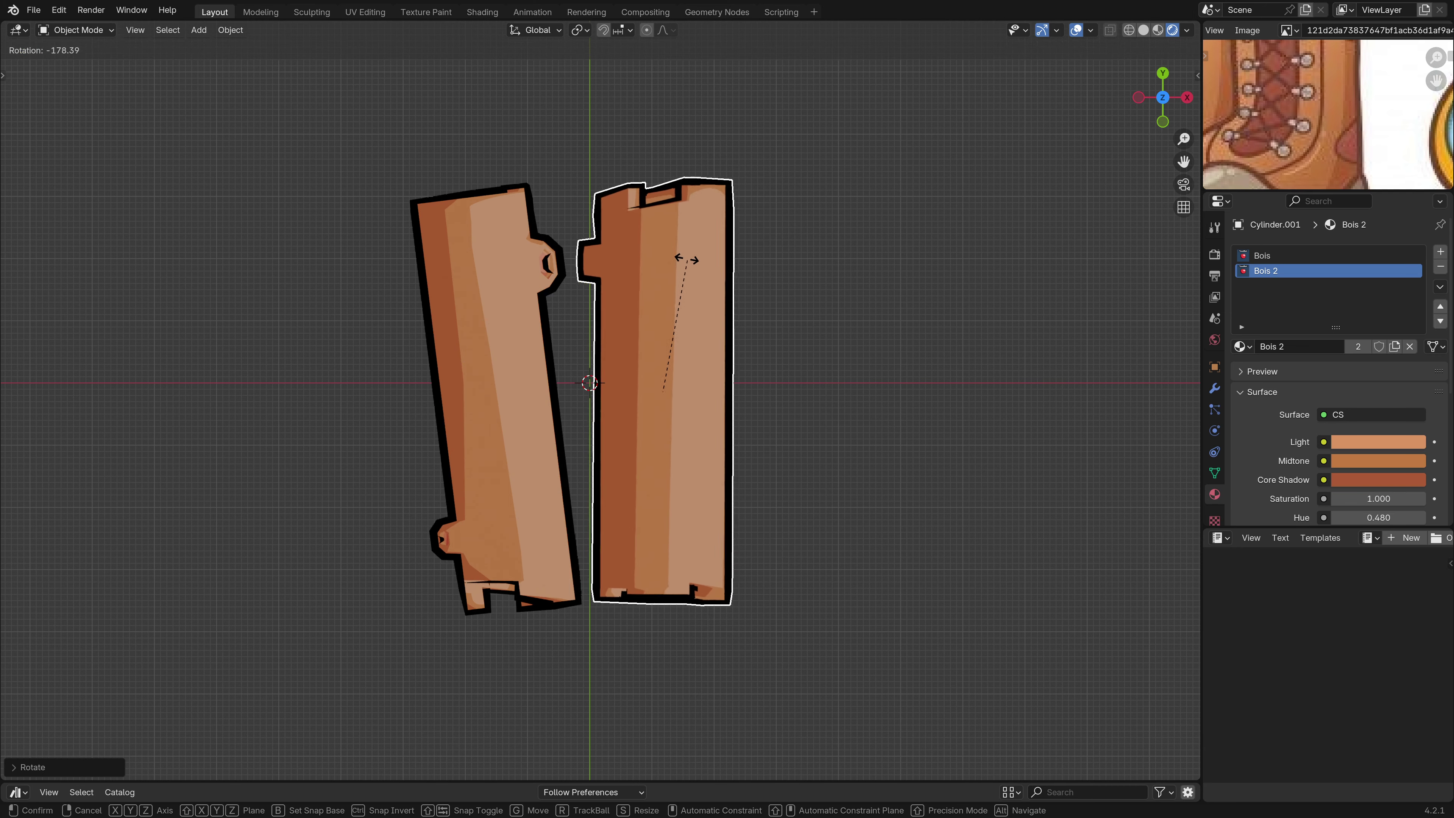
key(y)
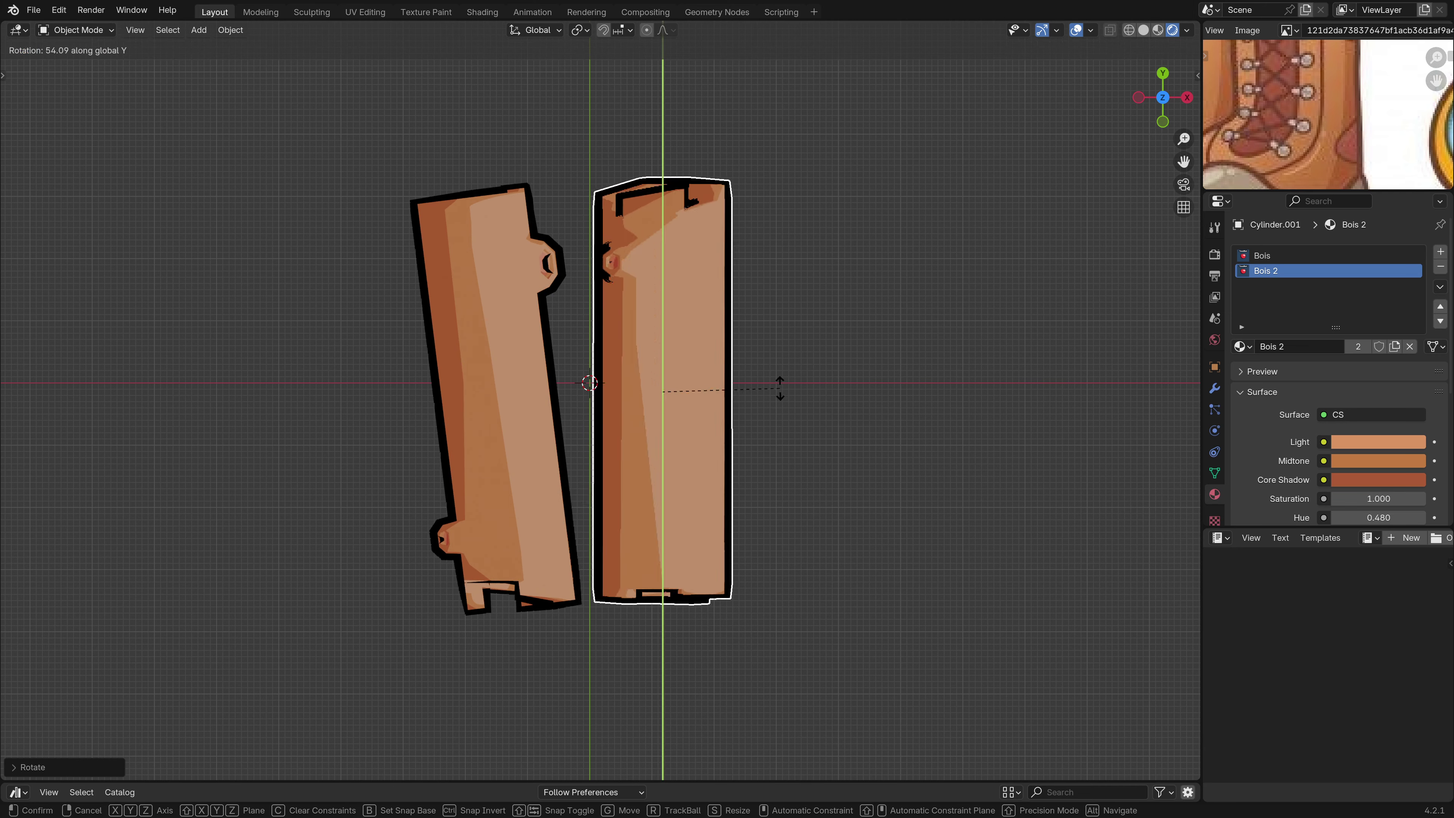
click(743, 461)
key(g)
click(726, 443)
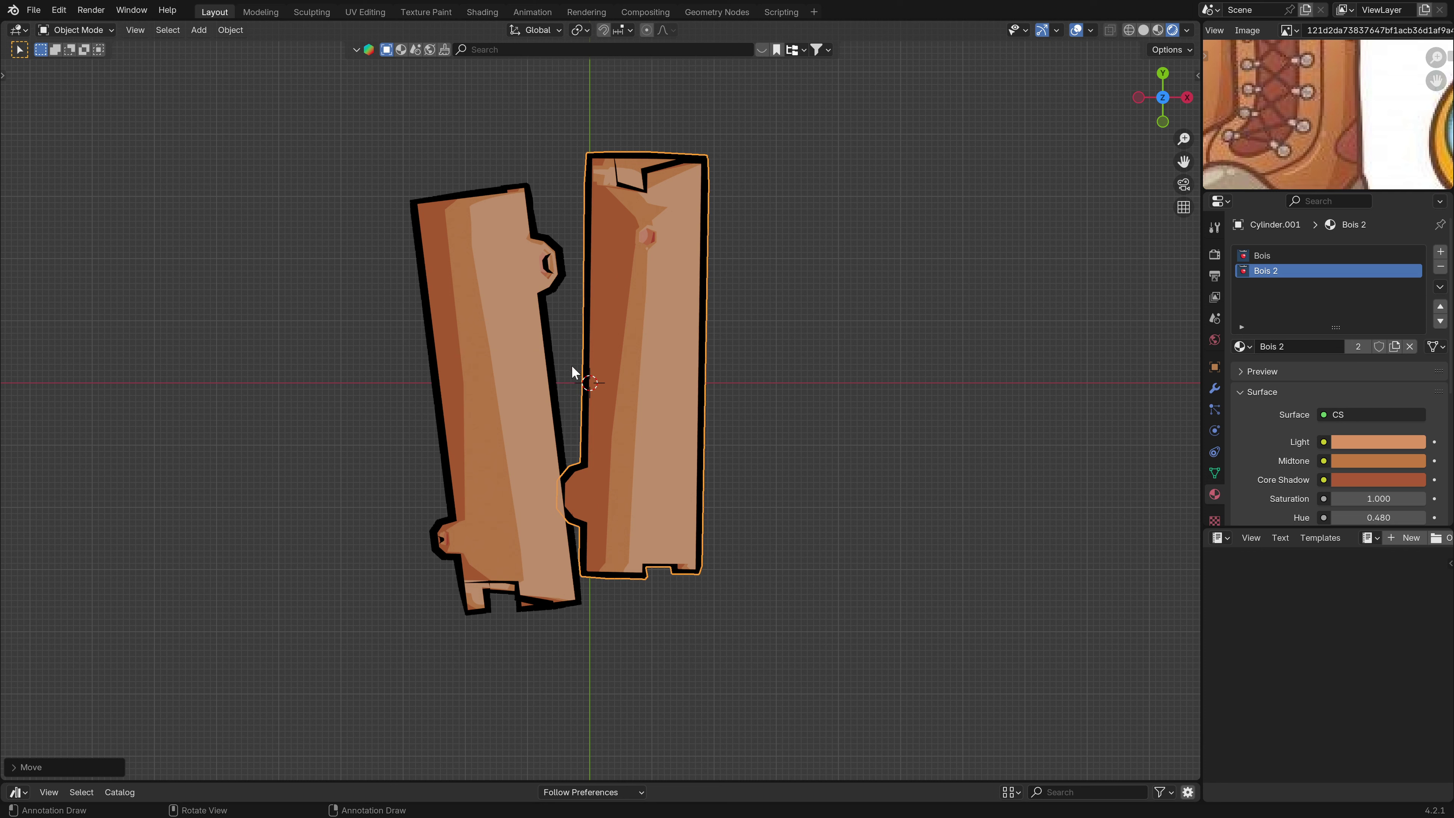
Duplicate the first log to the positive-X side of the second, rotate the copy about 10° clockwise and shift it toward negative Y.
click(536, 342)
key(shift+d)
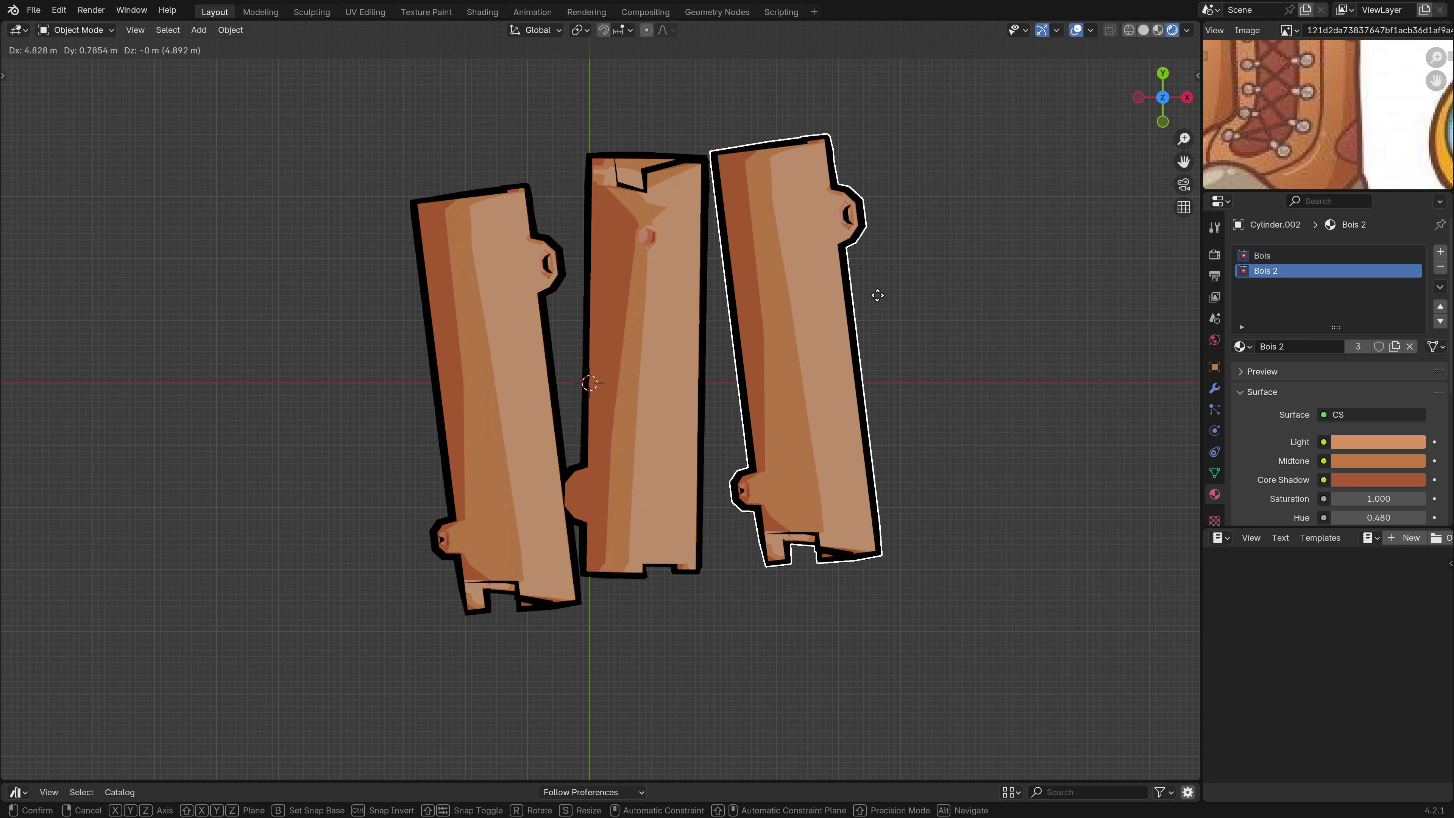
click(858, 275)
key(r)
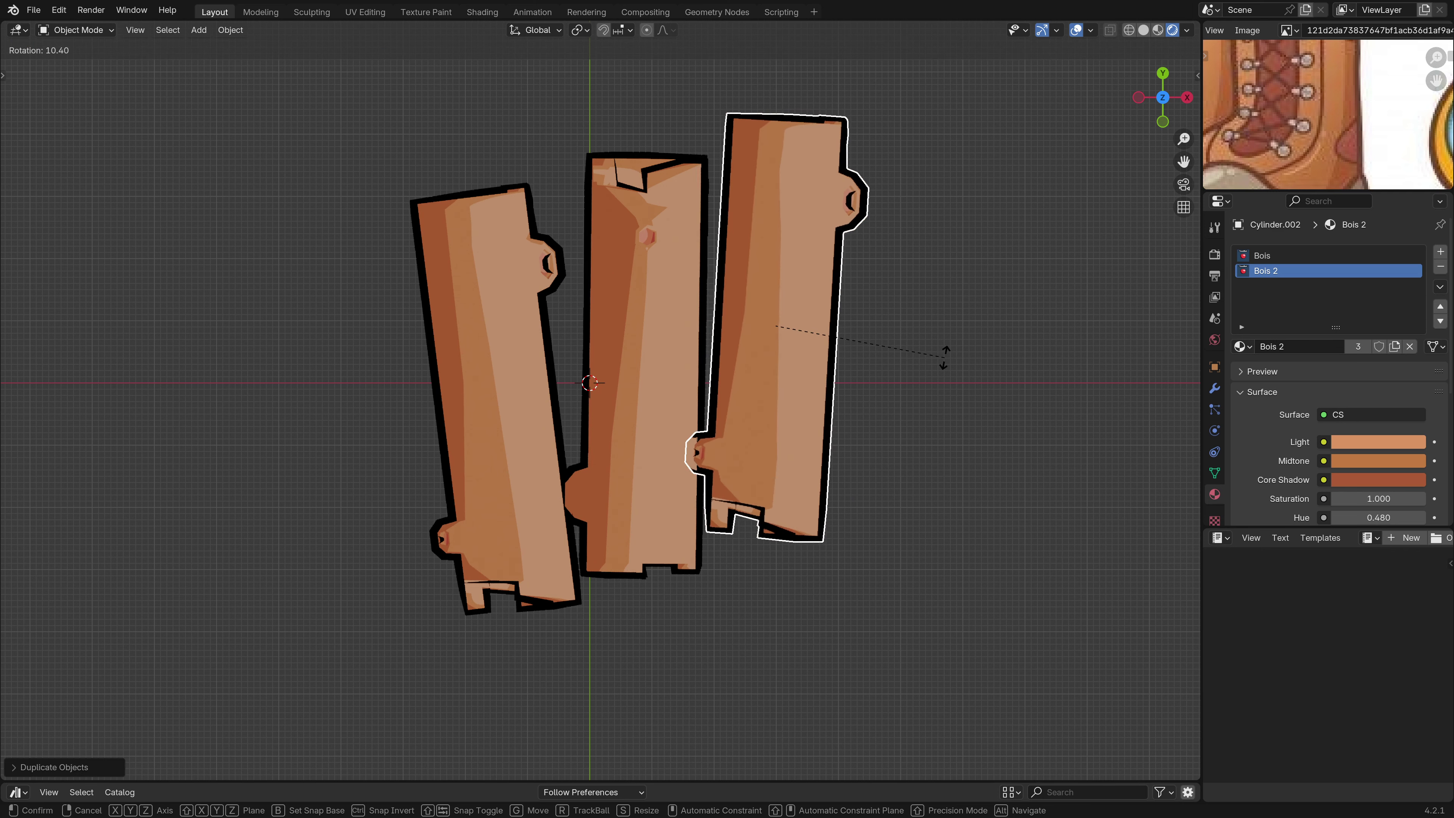
click(947, 357)
key(g)
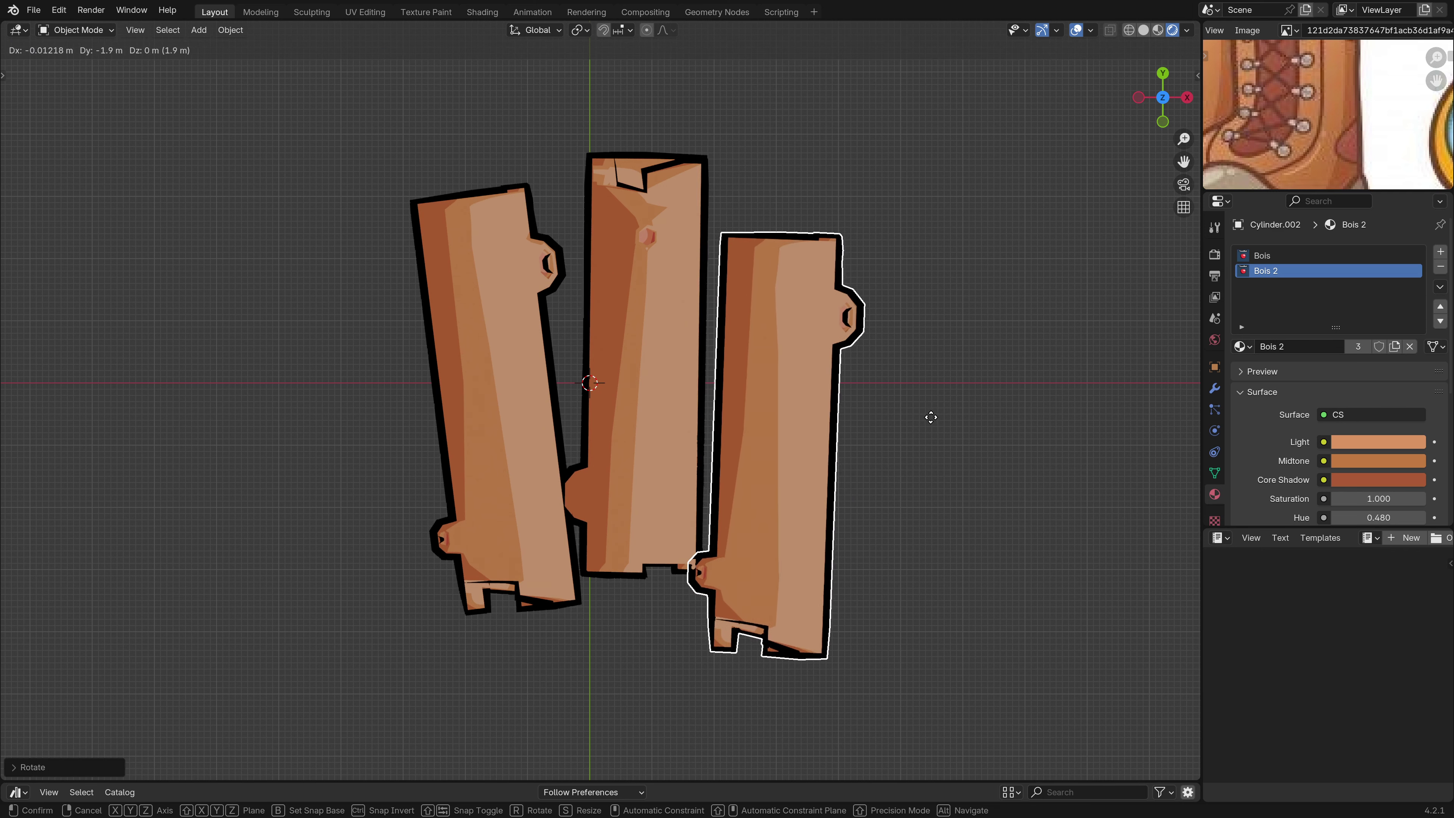
click(925, 413)
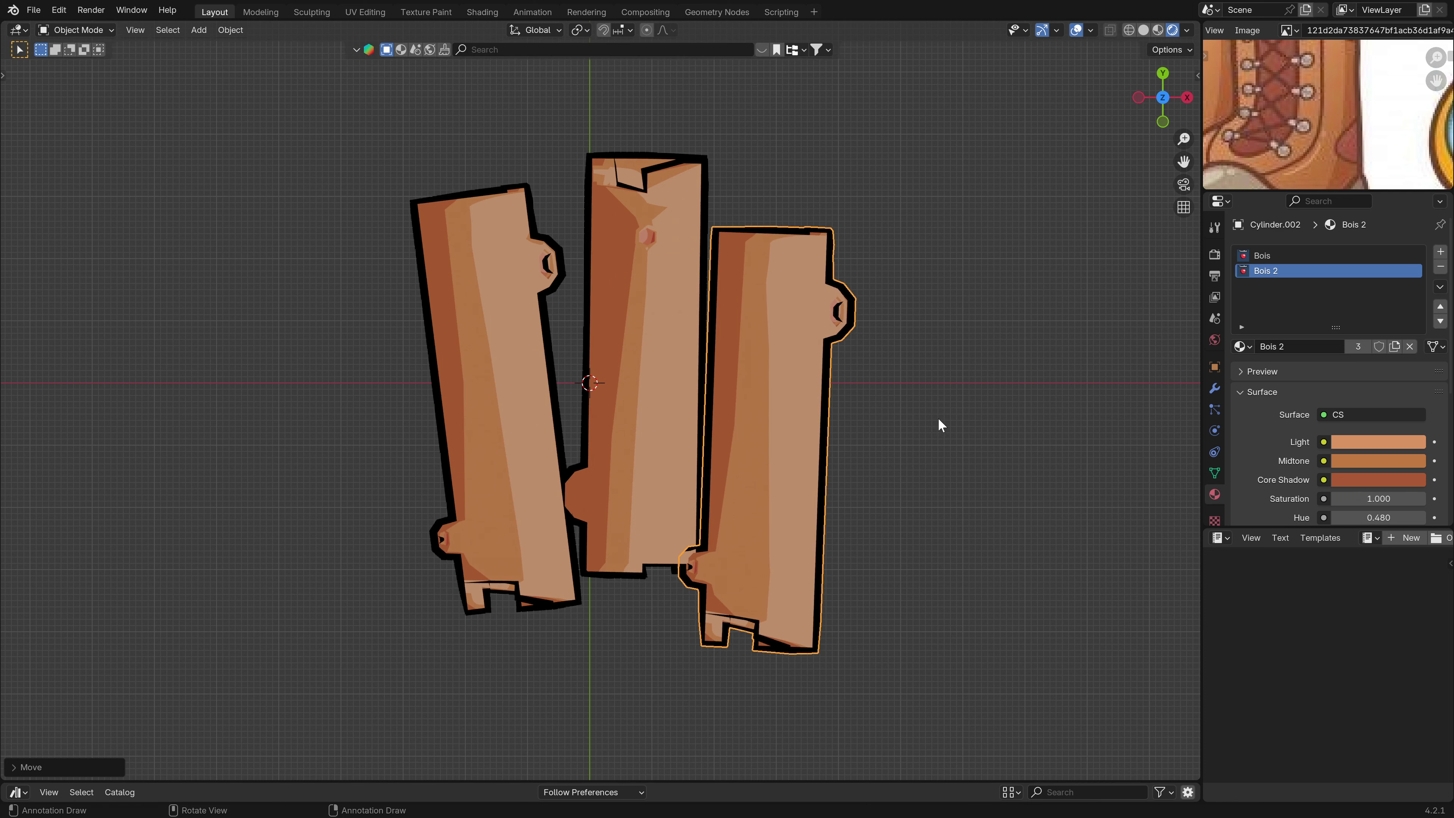
Roll the third log around global Y so its knots face different directions than on the other logs.
key(r)
key(y)
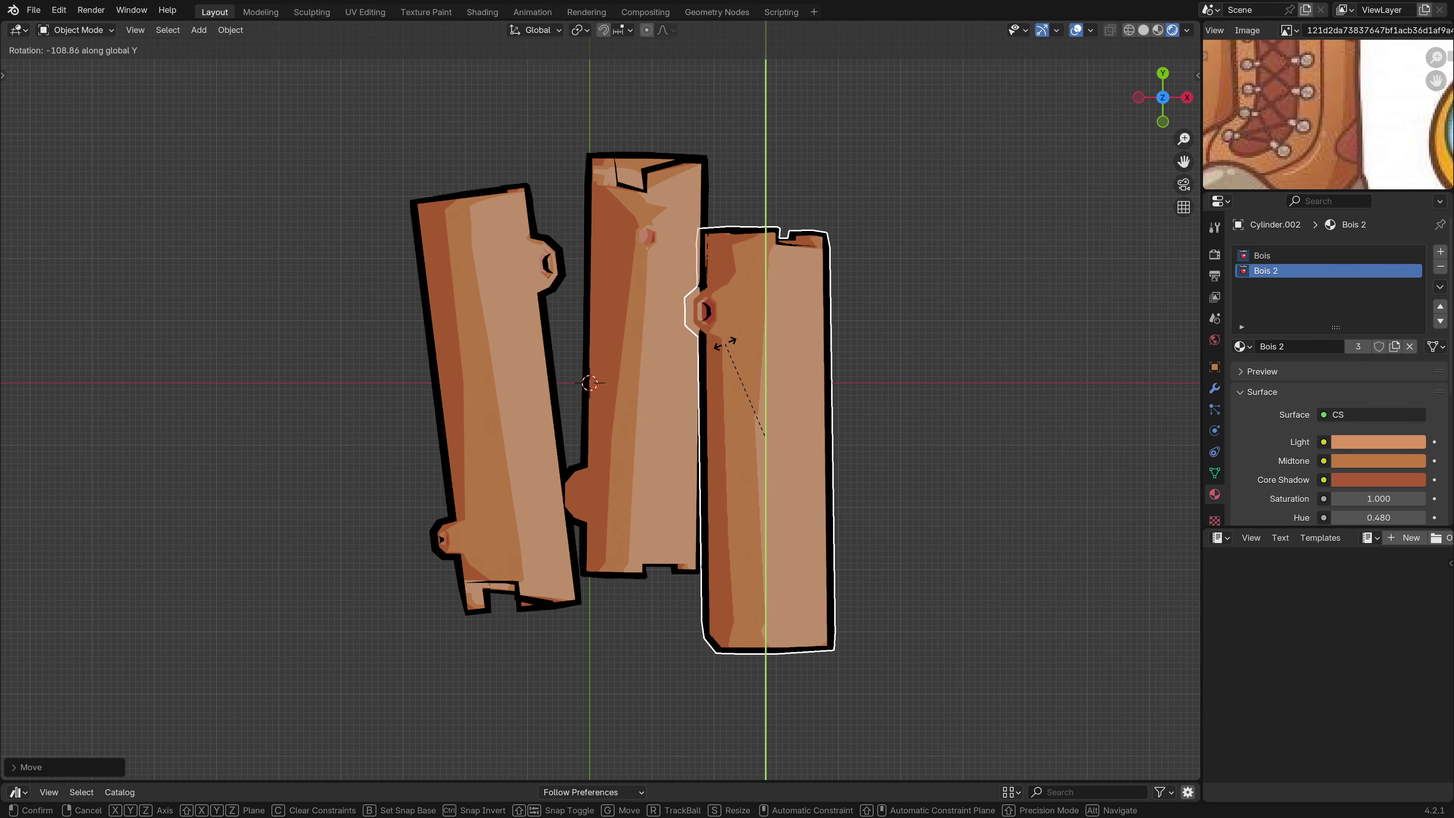
click(662, 378)
In the front view, duplicate the third log about 2.6 m upward and slightly toward negative X.
middle_drag(662, 378, 673, 316)
key(KP_1)
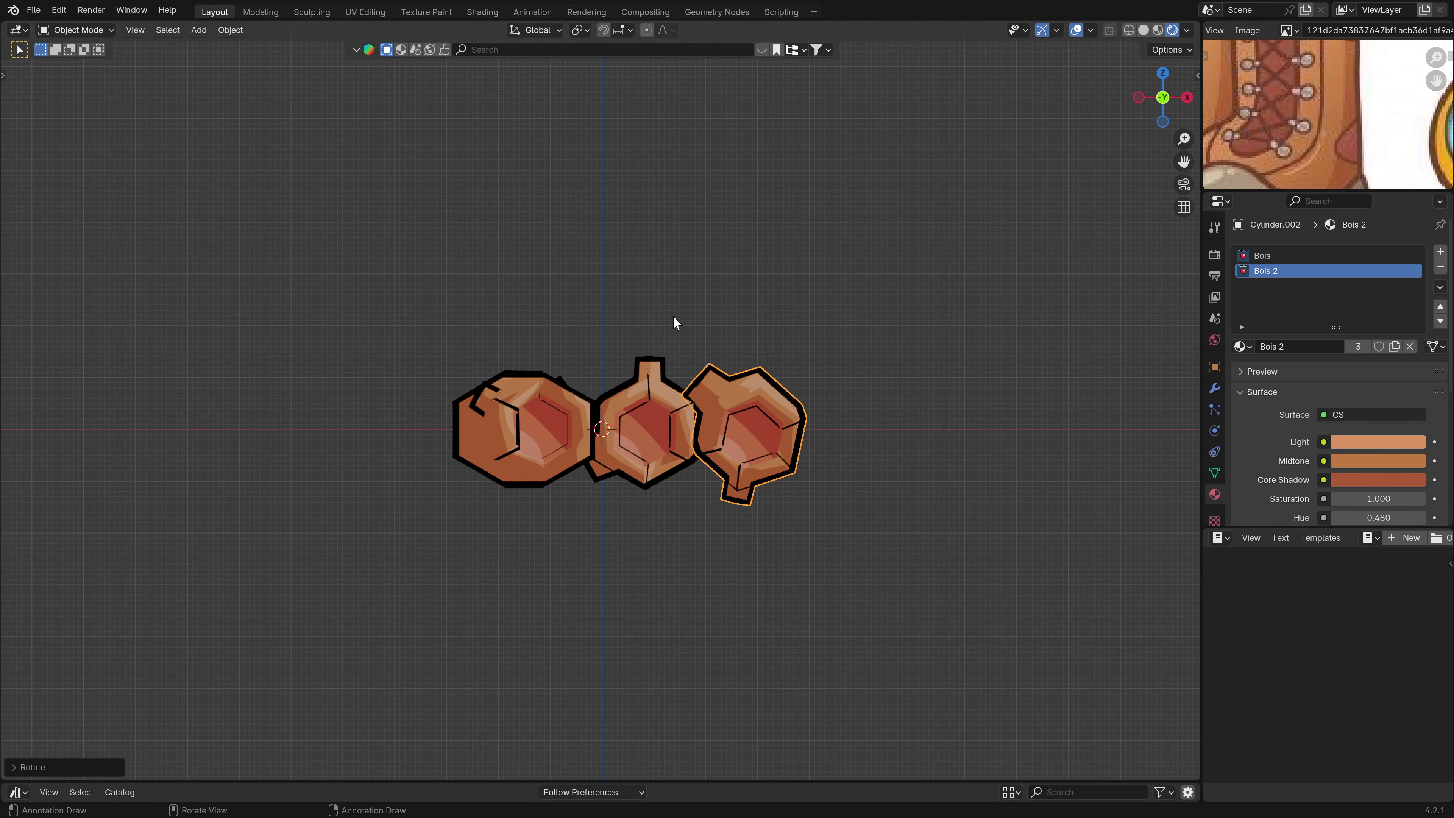
key(shift+d)
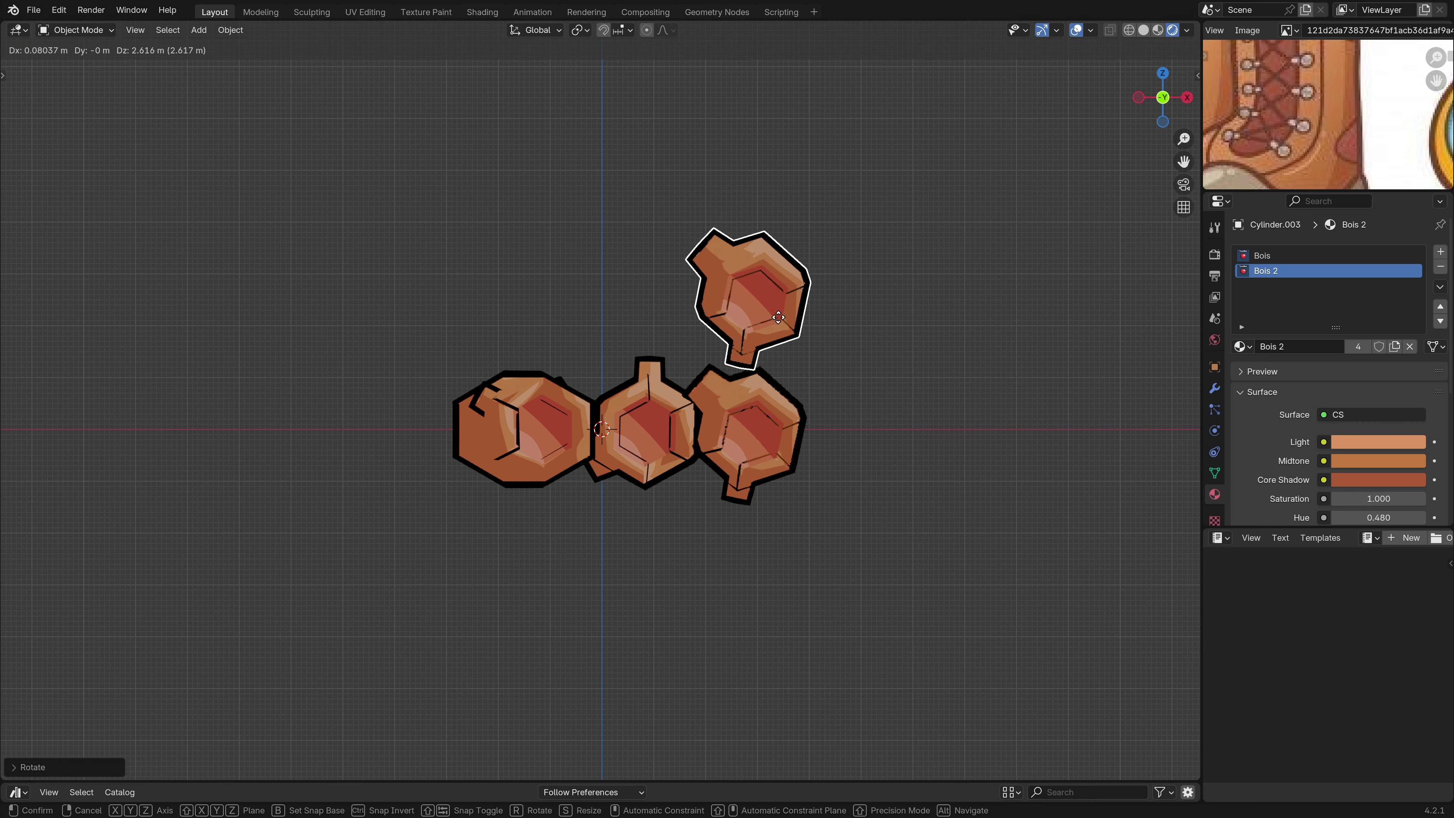
click(726, 318)
In the top view, rotate and move the raised log so that it lies diagonally across the three base logs.
key(KP_7)
key(KP_5)
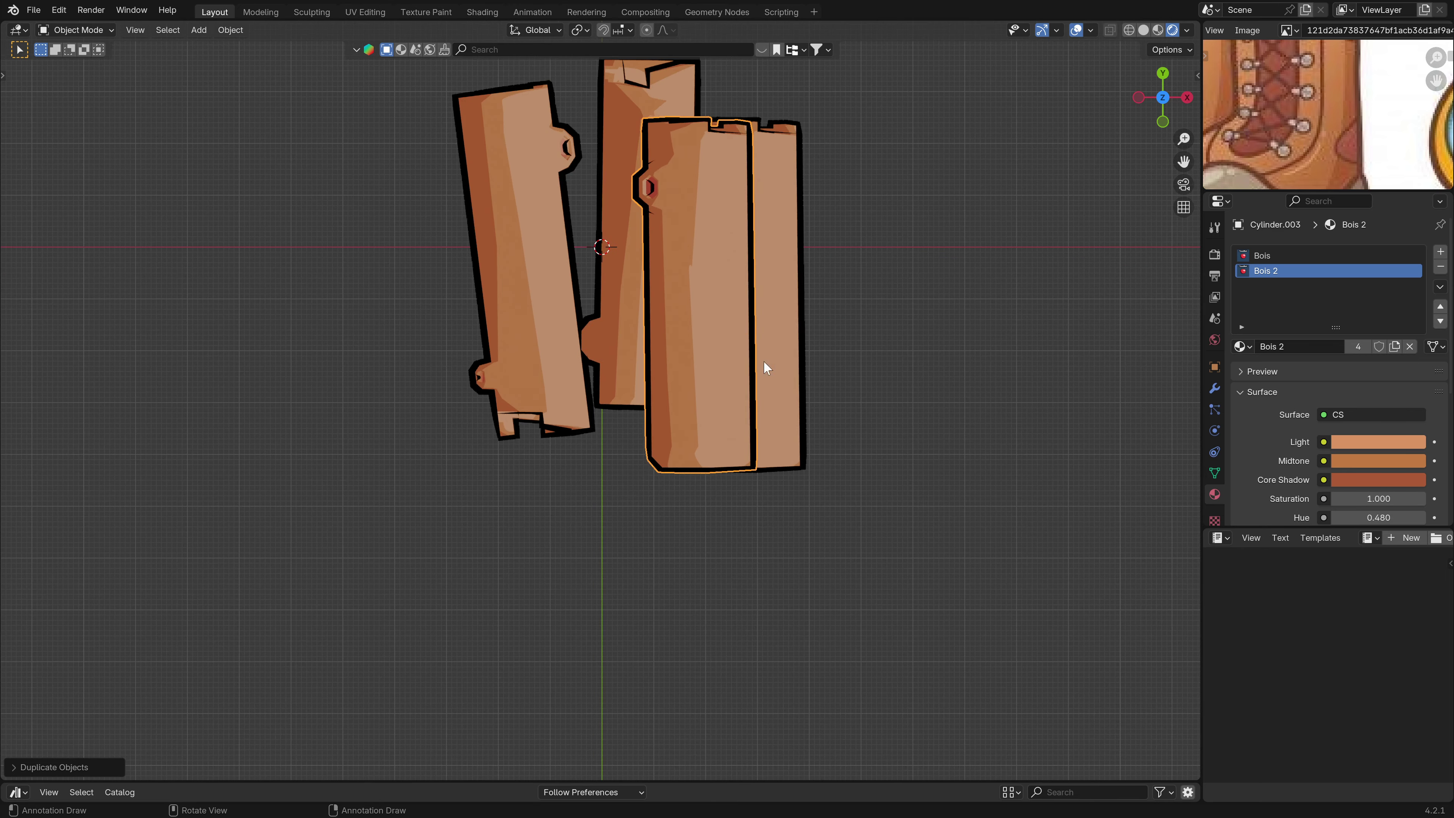
key(KP_5)
key(r)
click(854, 244)
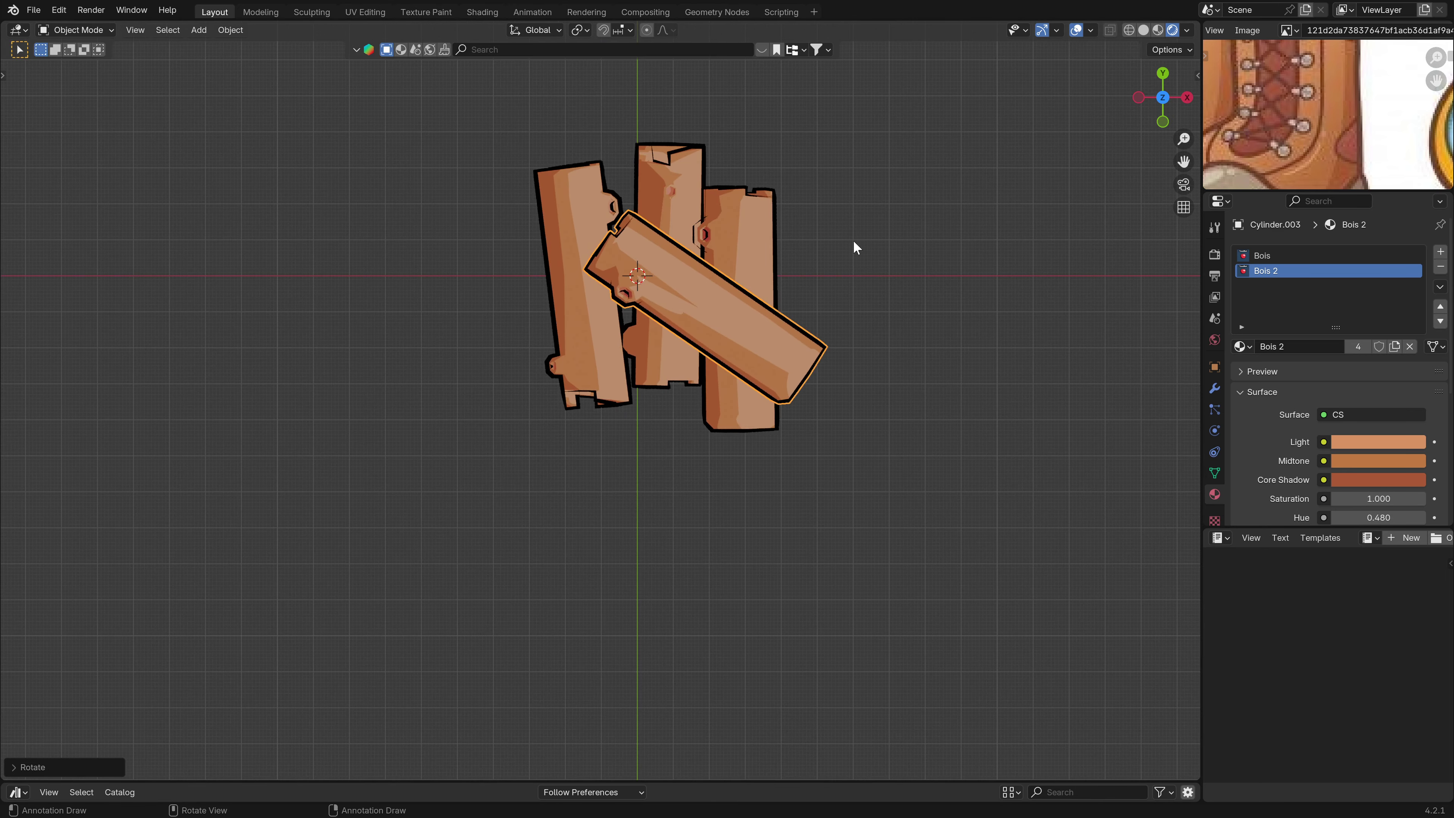
key(g)
click(857, 323)
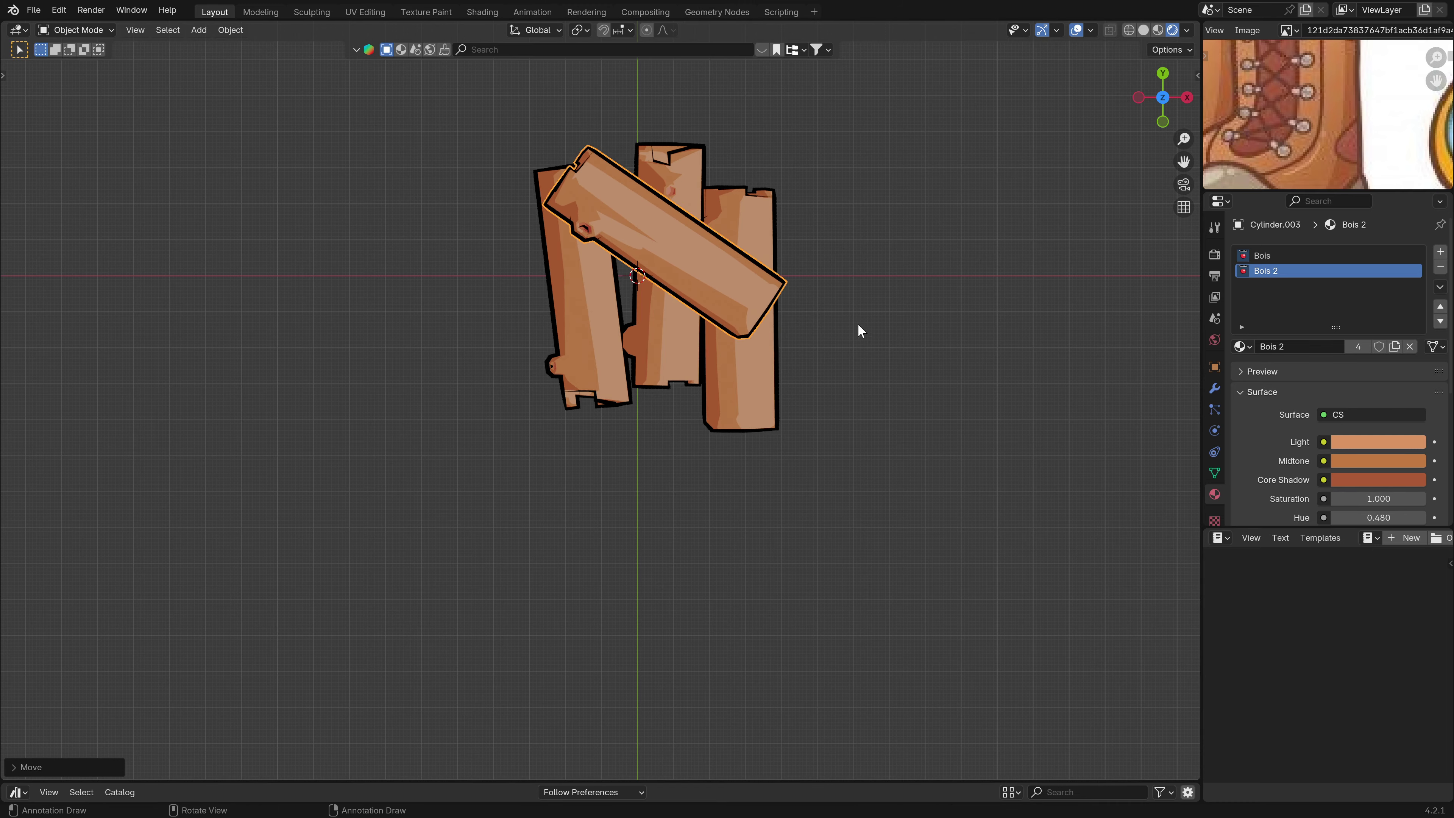
key(r)
click(911, 250)
Lower the crossing log along Z until it rests on the three base logs.
middle_drag(911, 250, 744, 253)
key(g)
key(z)
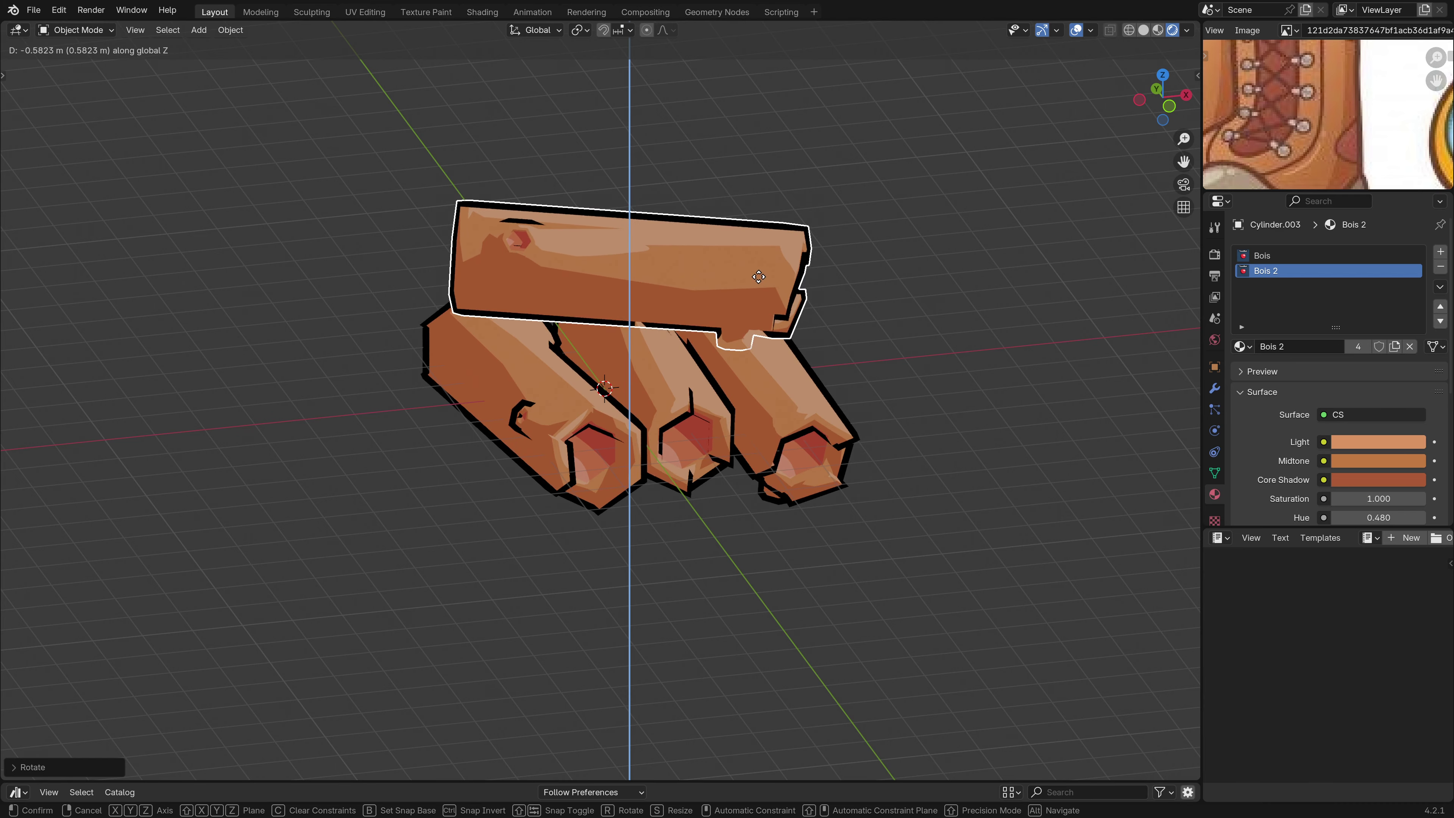
click(681, 301)
middle_drag(681, 300, 652, 332)
In the top view, duplicate the first log toward negative X and rotate the copy so one end points at the pile.
click(589, 447)
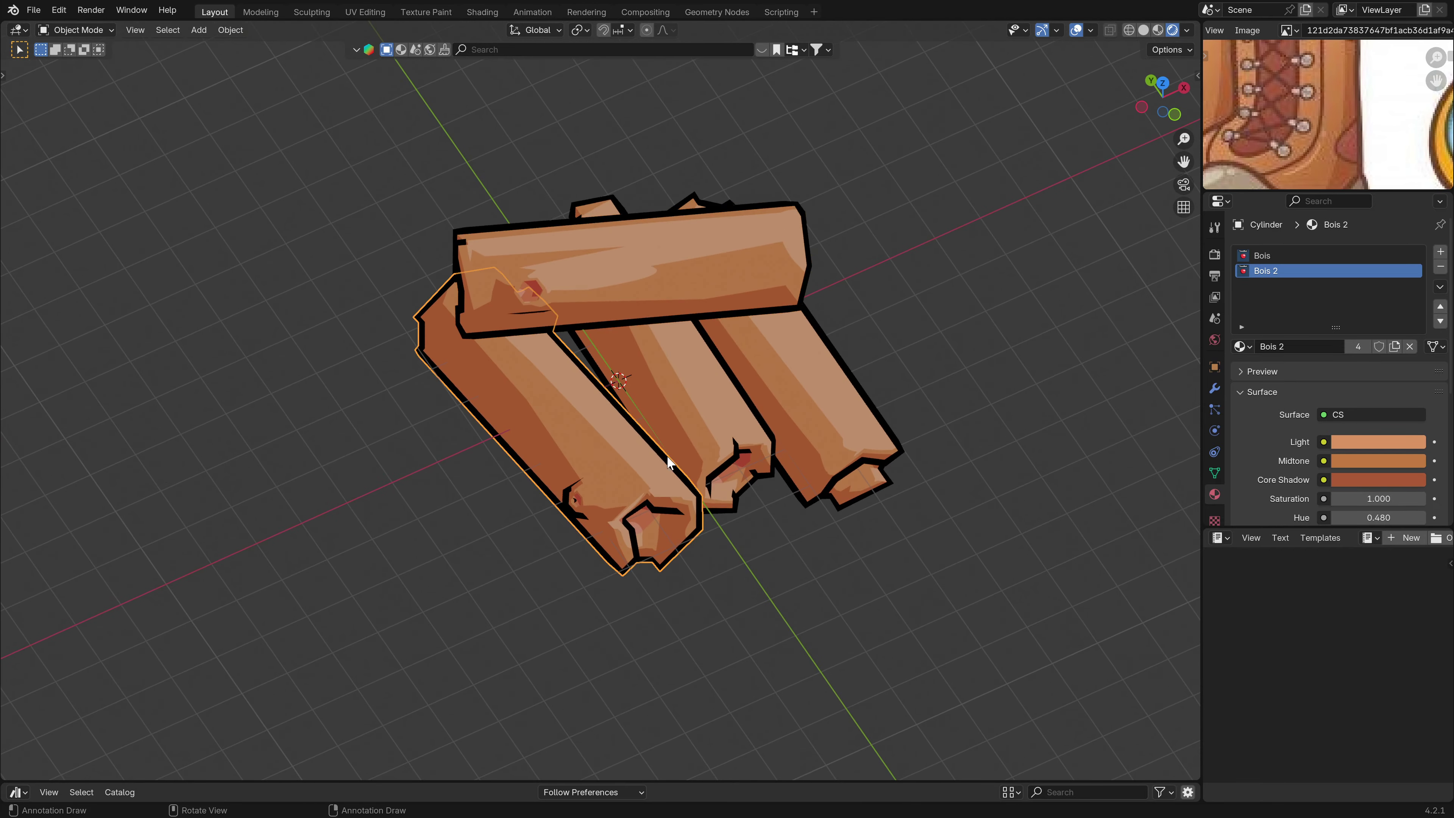
key(KP_7)
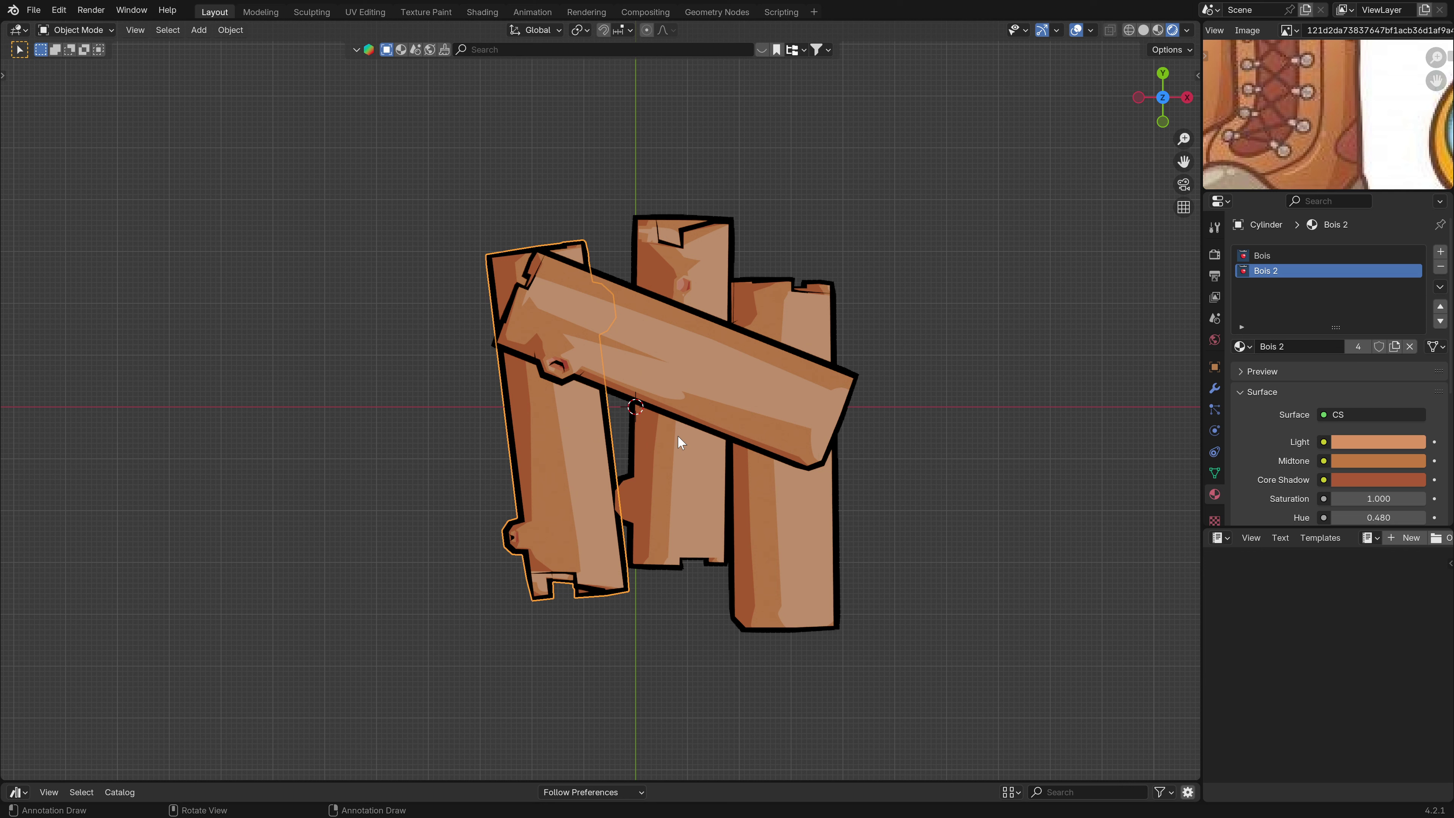
key(shift+d)
key(r)
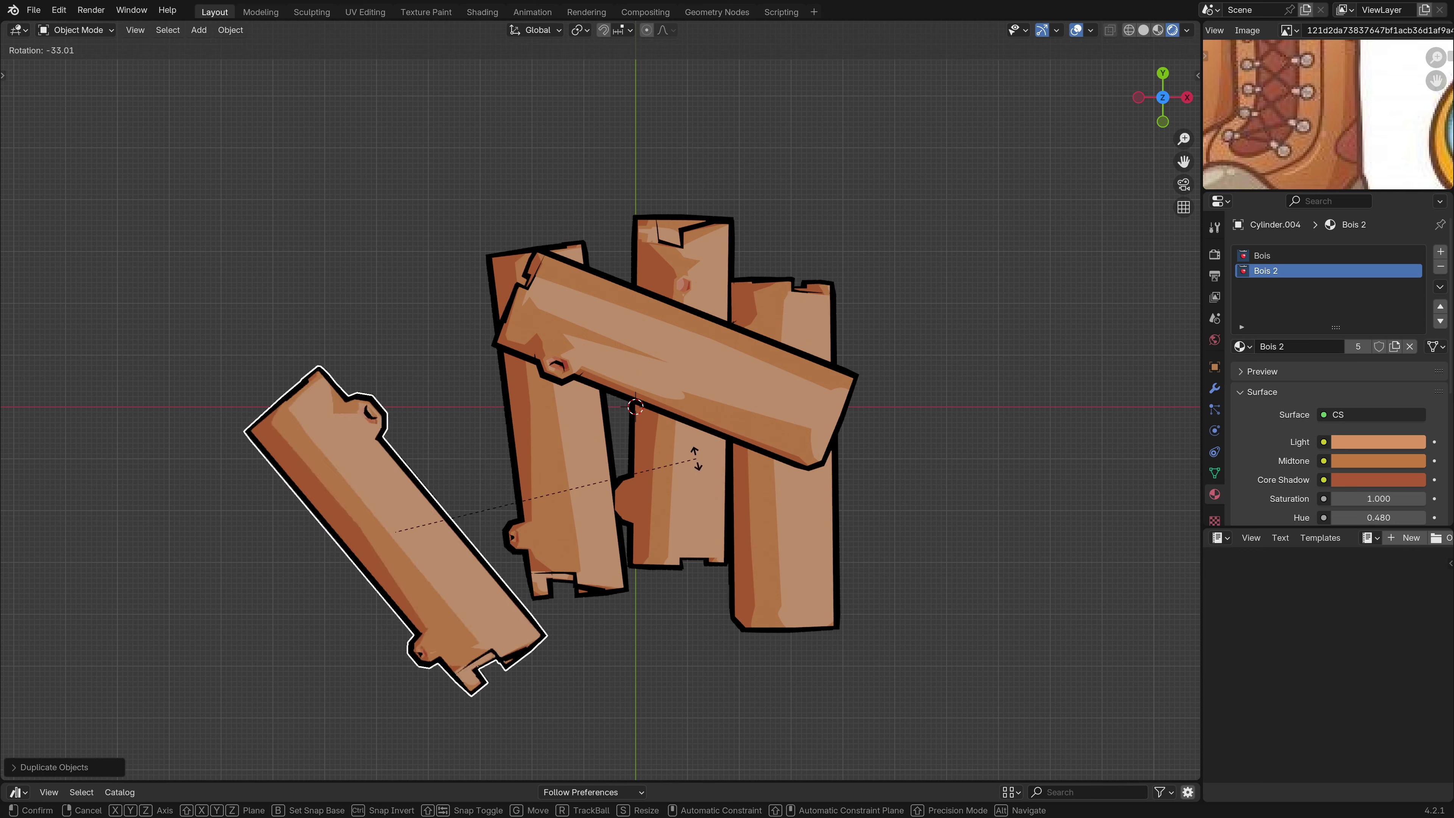
click(431, 200)
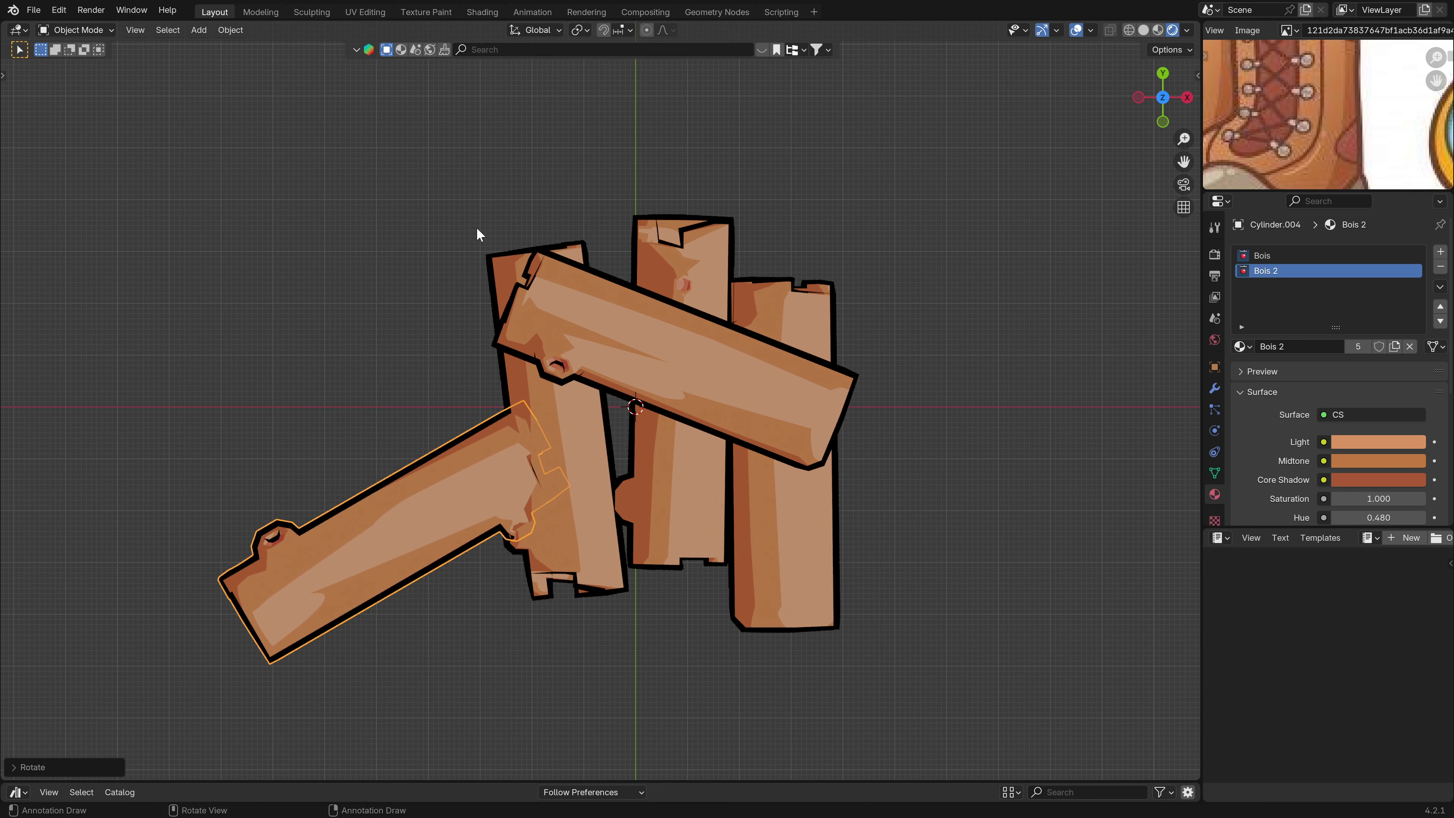
In the front view, tilt the fifth log so its pile-side end rises, and move it up and toward positive X against the pile.
key(KP_1)
key(r)
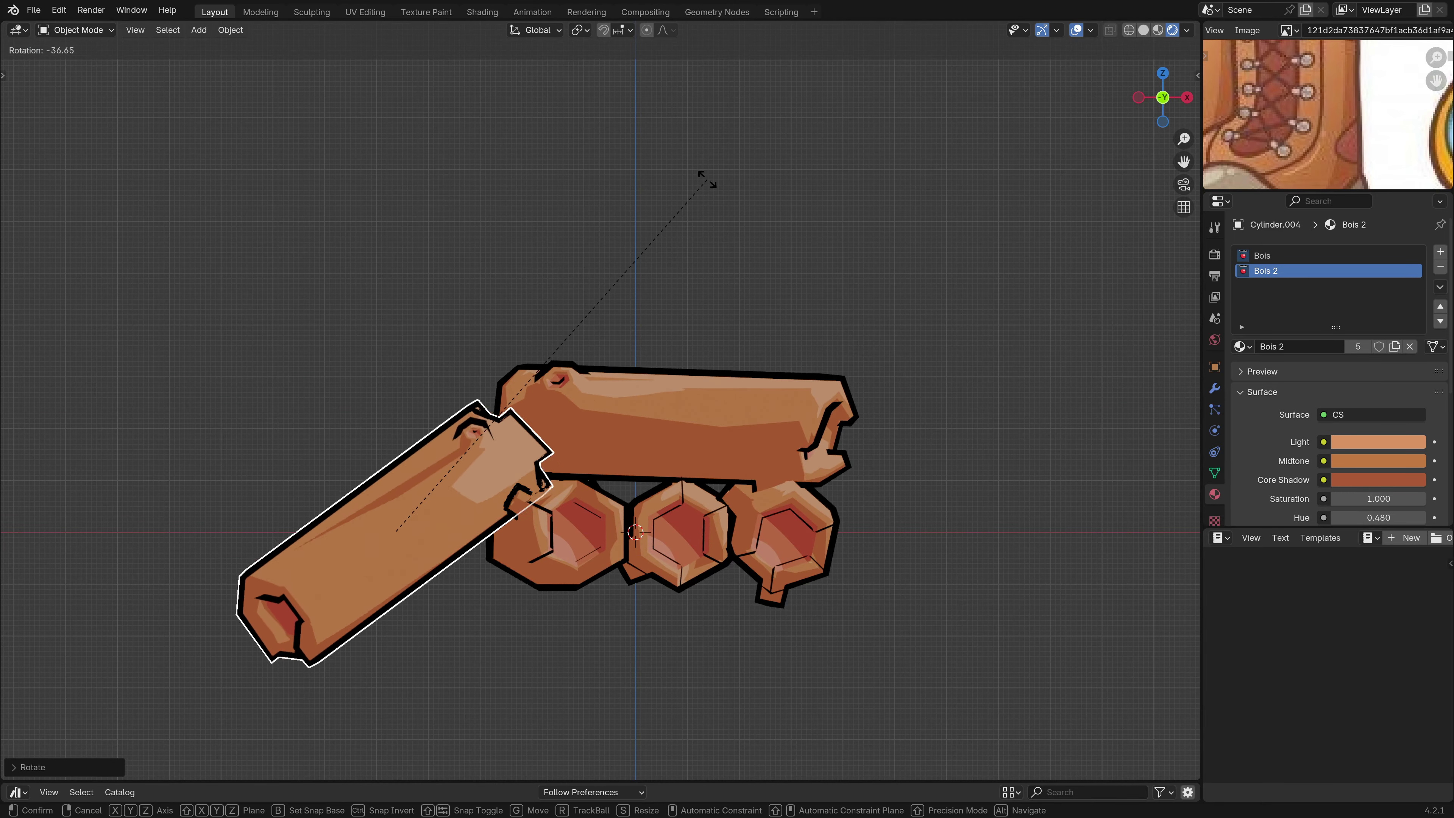
click(627, 132)
key(g)
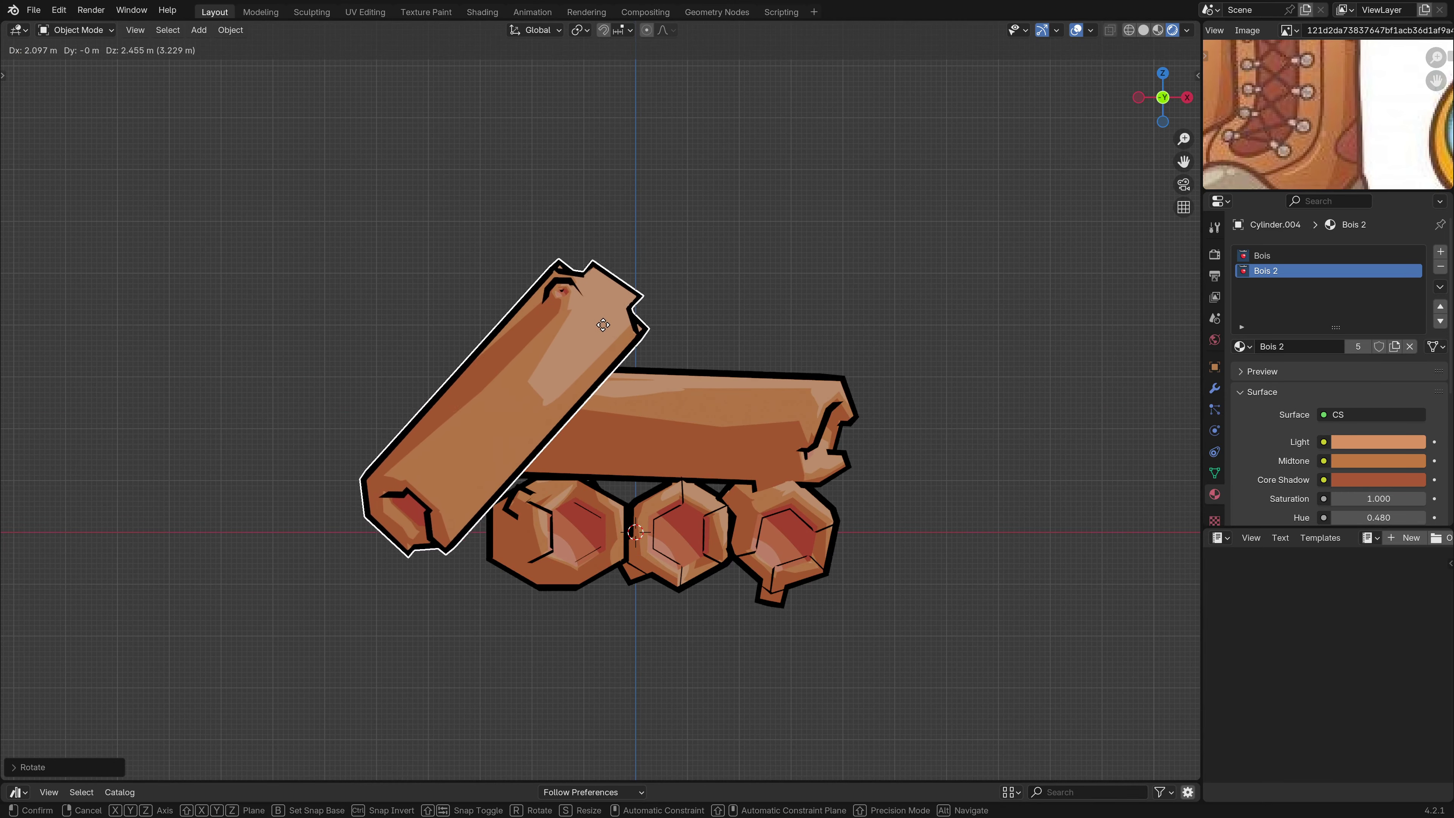
key(Escape)
In the top view, move and rotate the tilted log so that it leans on the crossing log at the pile's front.
key(KP_7)
key(g)
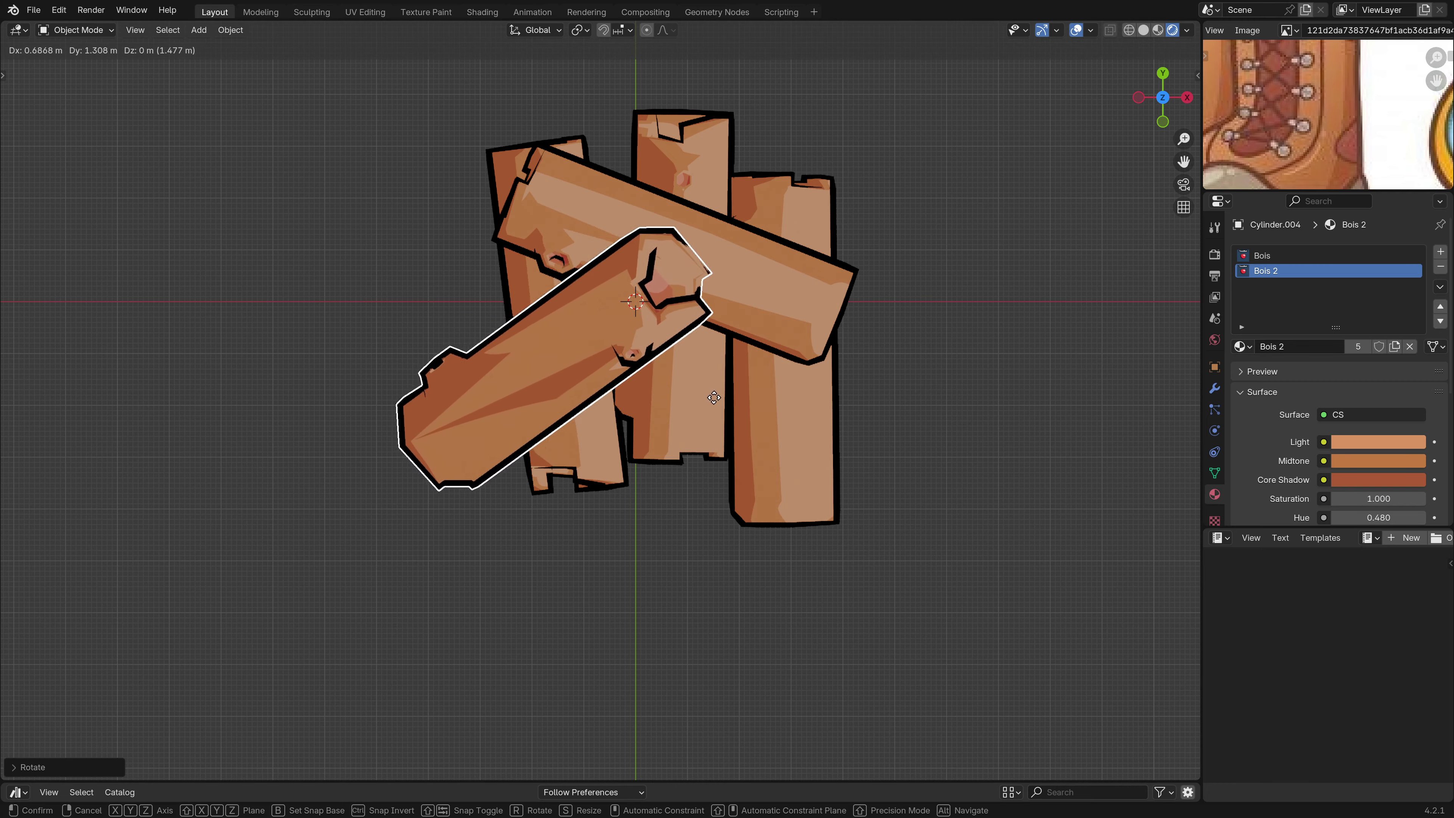
click(734, 419)
key(r)
click(879, 336)
middle_drag(877, 337, 626, 380)
scroll(761, 355, up, 3)
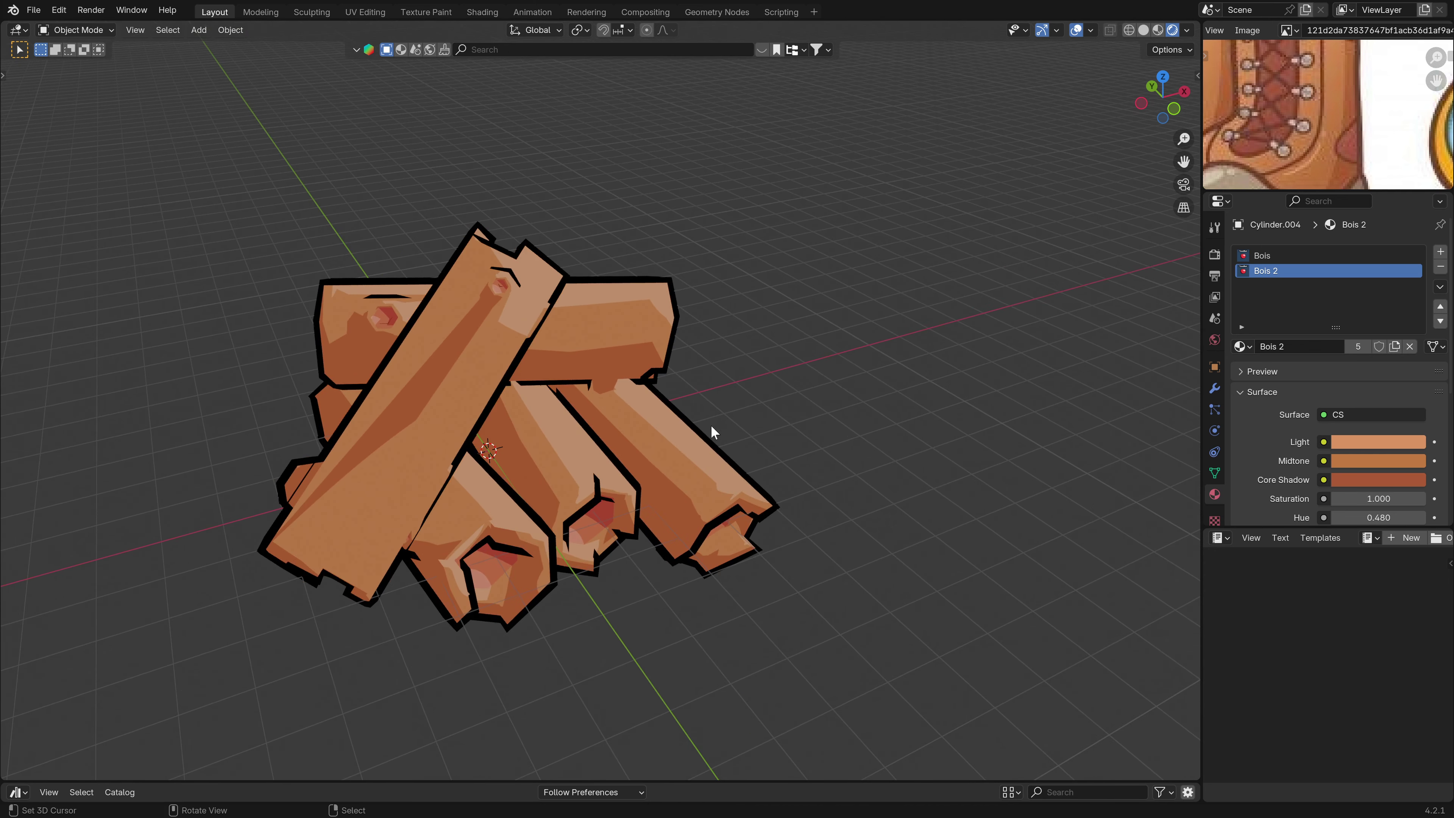
middle_drag(931, 386, 755, 504)
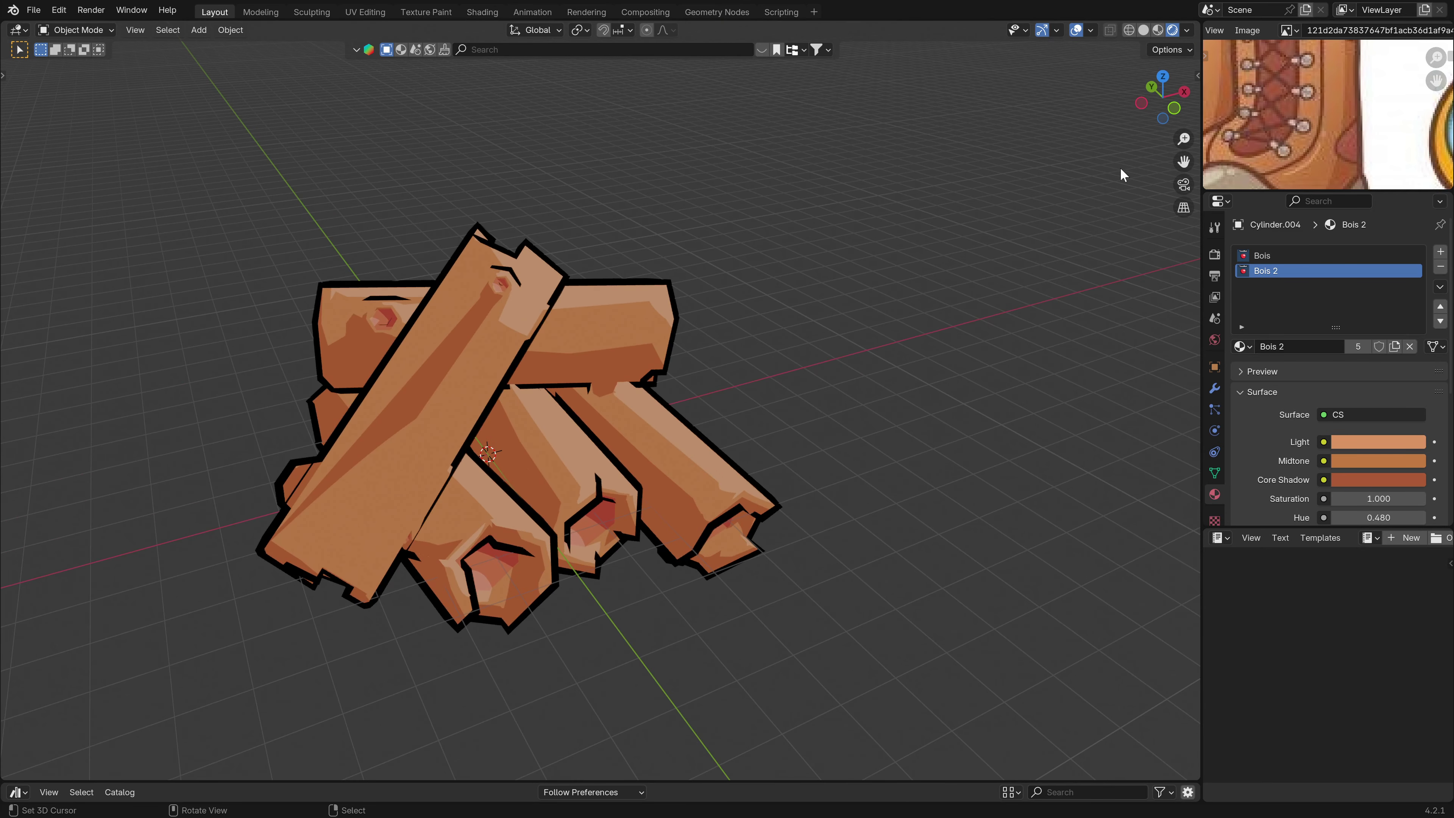
Switch the reference Image Editor area to the Outliner and add a new collection under Scene Collection.
click(1217, 32)
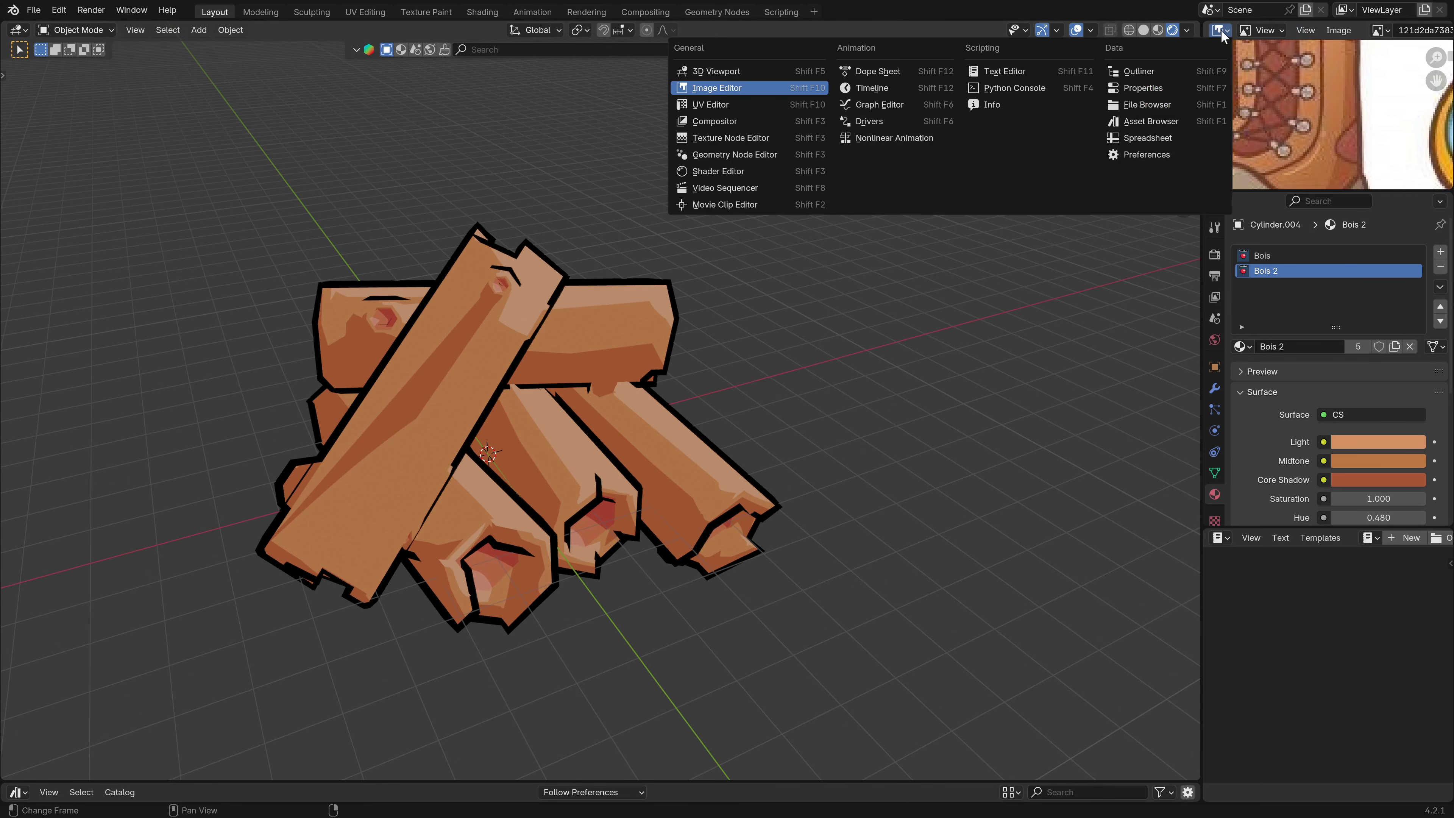
click(1196, 70)
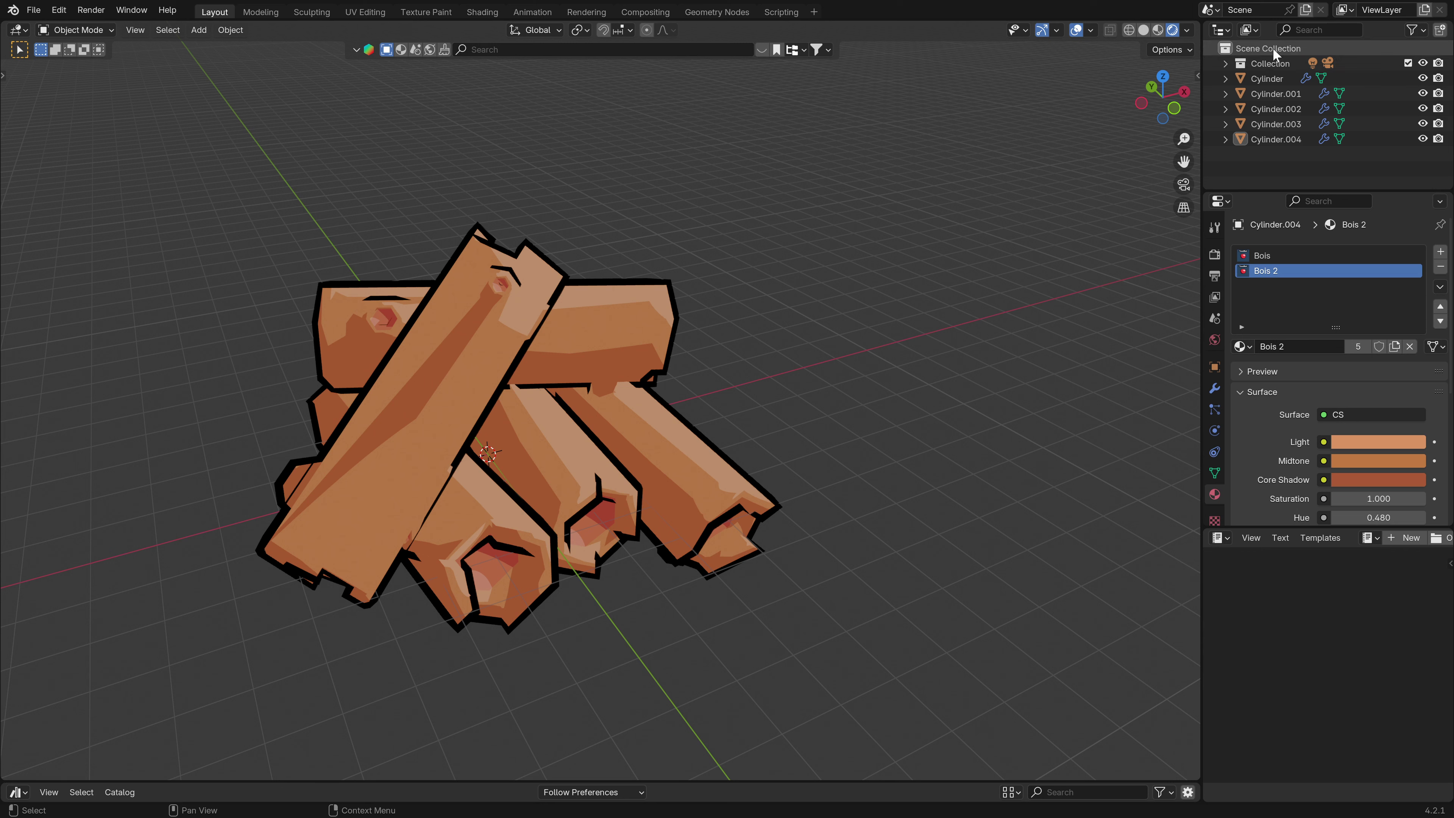
right_click(1261, 52)
click(1262, 52)
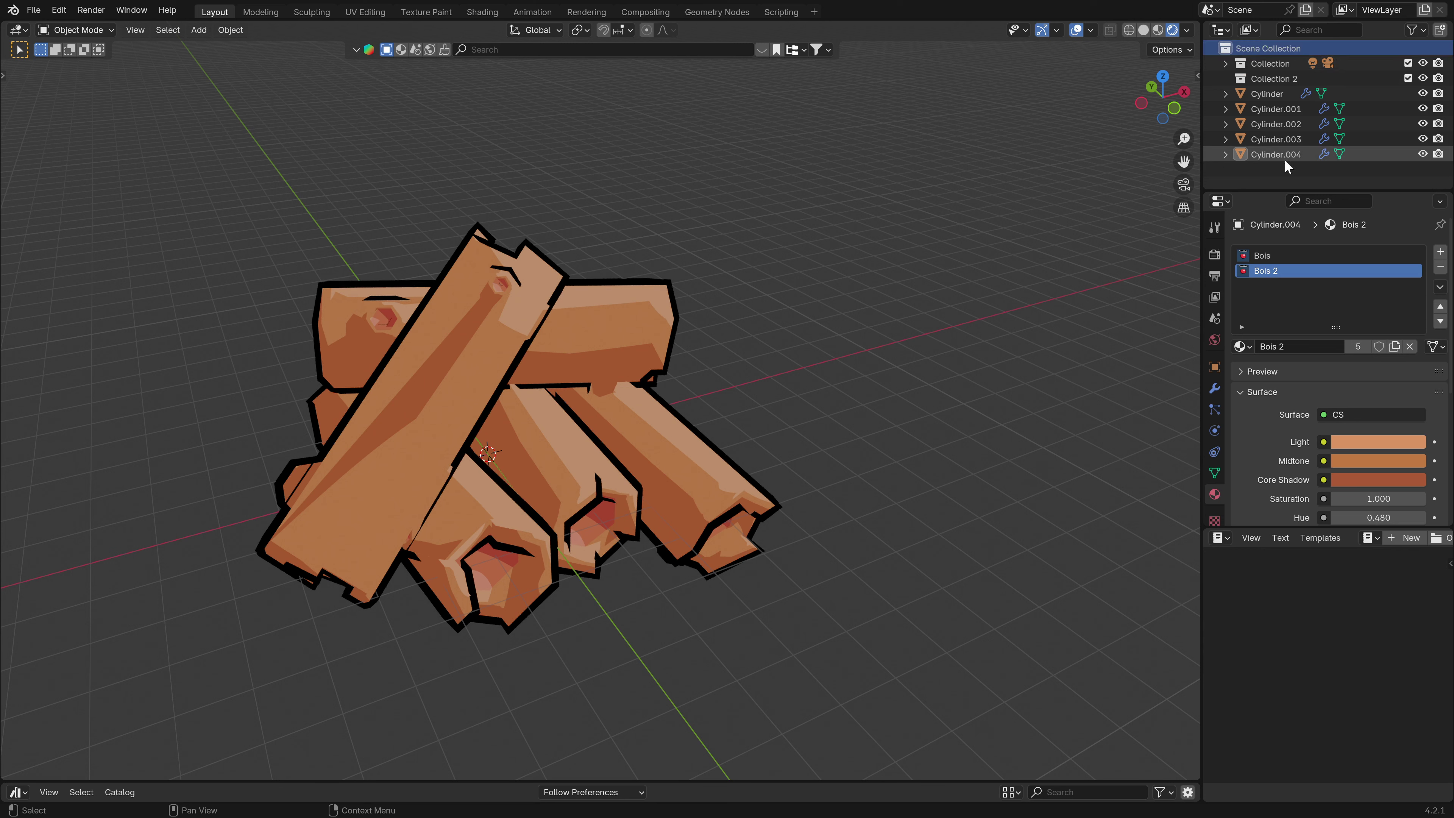
Move the five cylinder logs into the new collection and rename it Bois.
drag(1290, 181, 1229, 83)
click(1227, 79)
double_click(1272, 79)
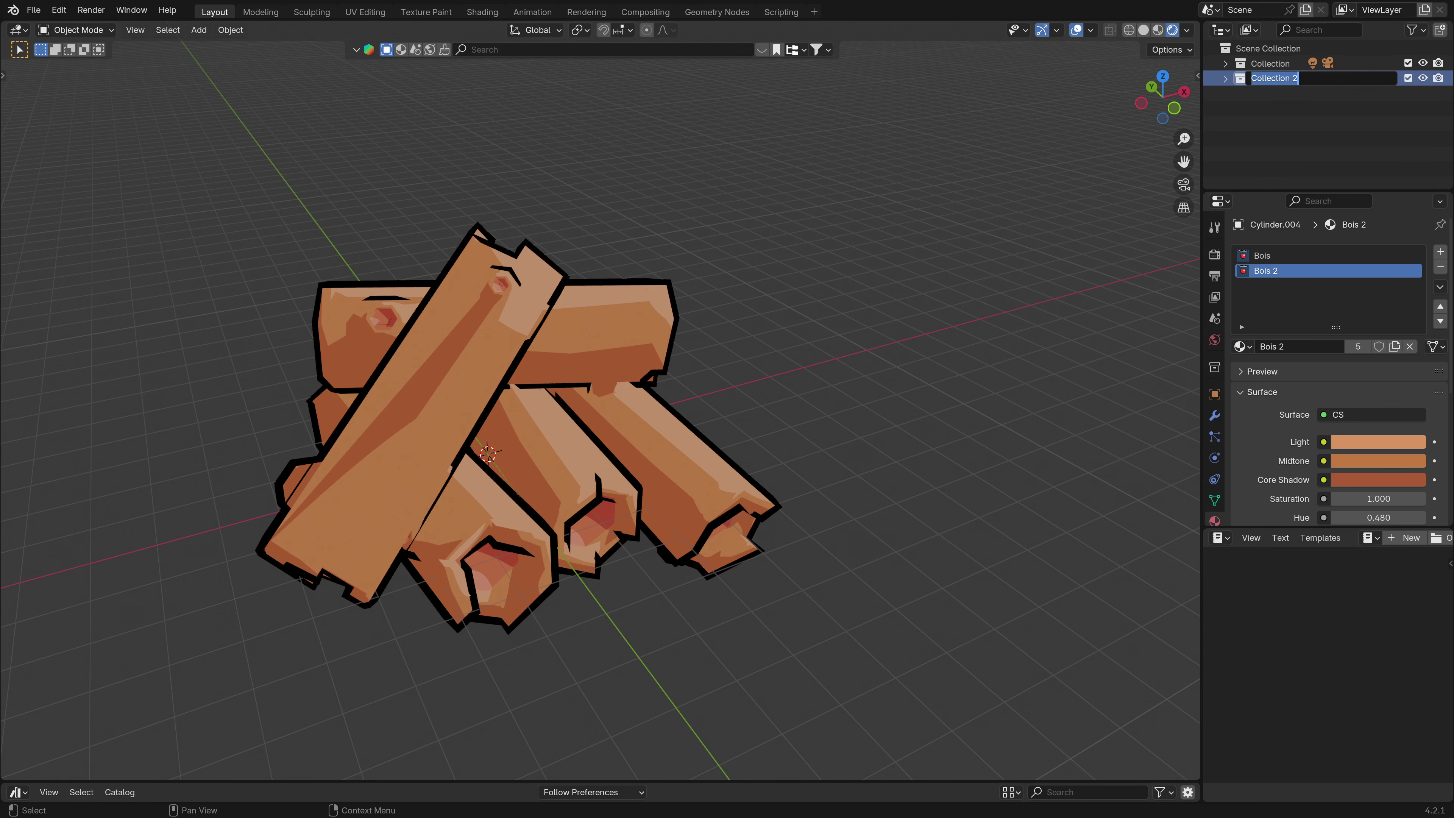
text(Bois)
key(Return)
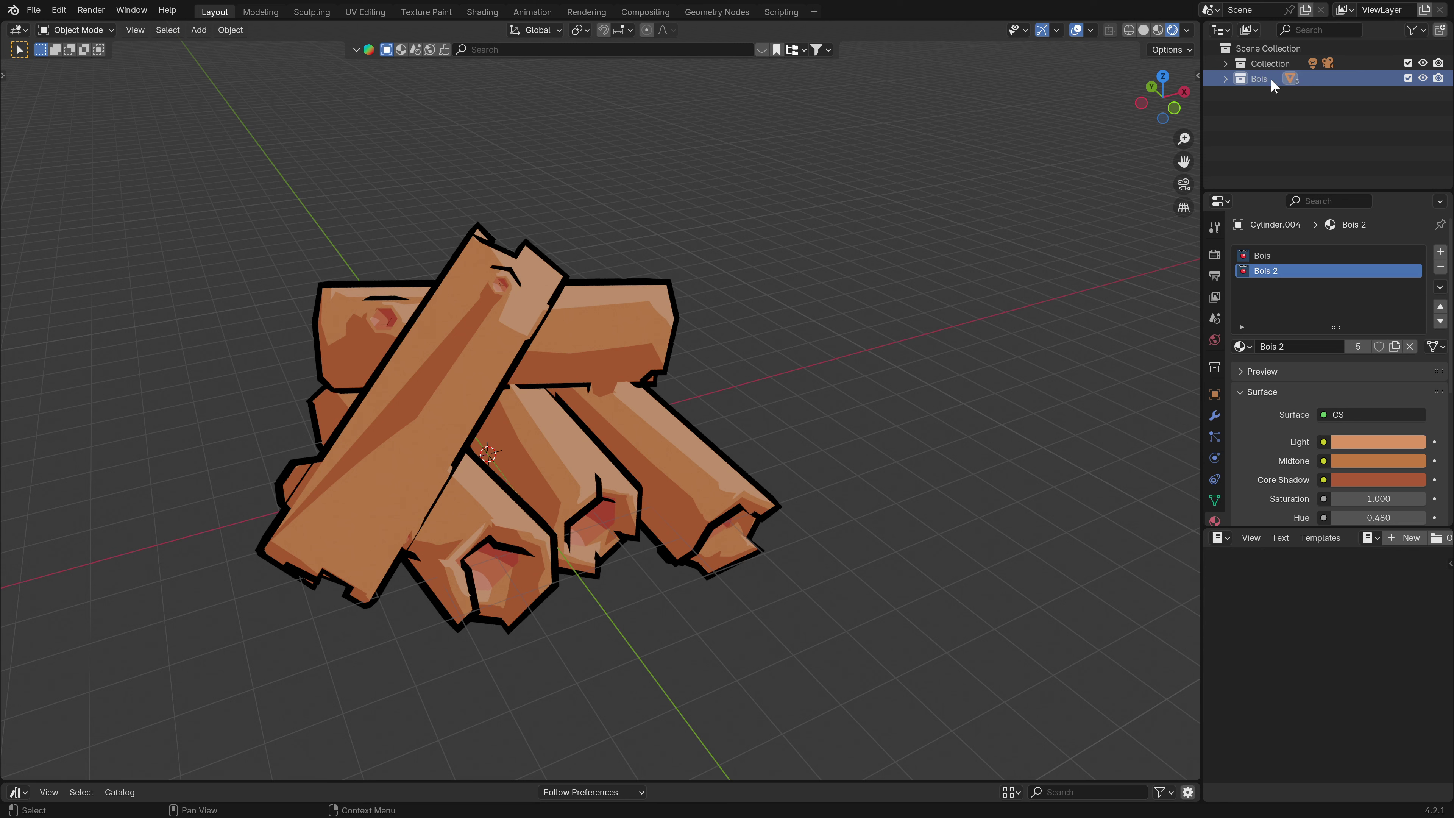
Make Scene Collection active and add a plane mesh to it.
click(1265, 49)
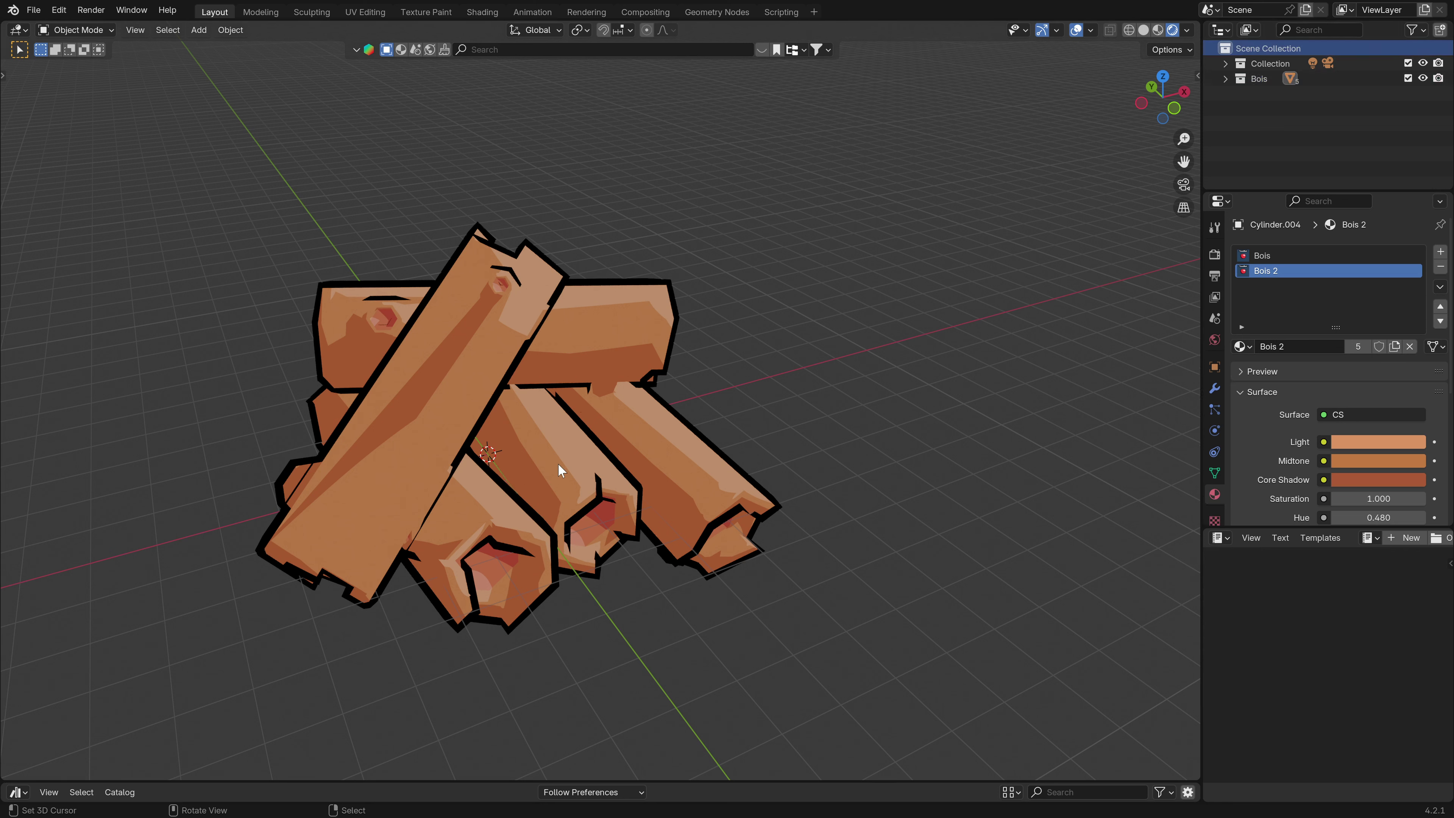
key(shift+a)
mouse_move(564, 450)
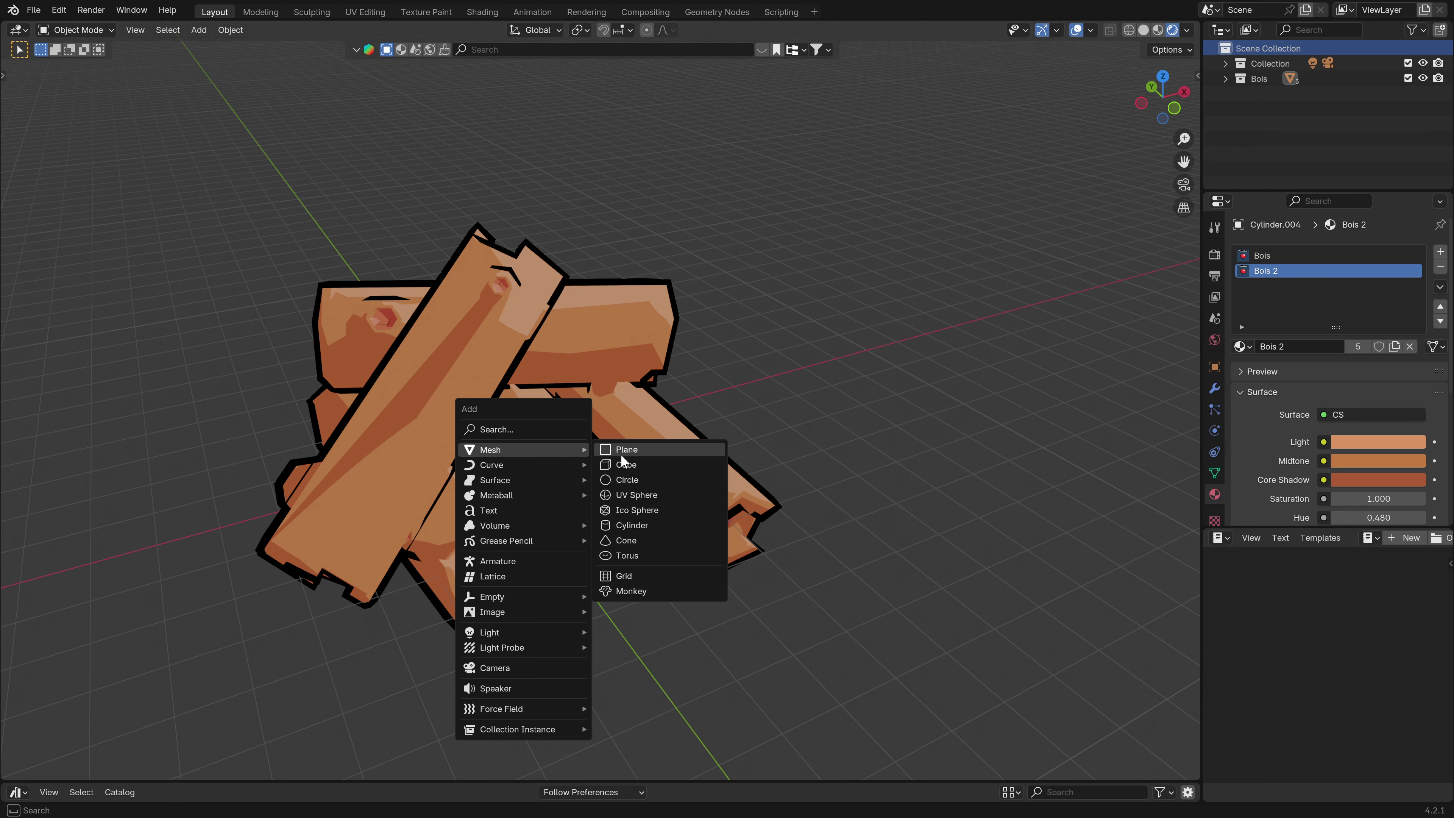
click(650, 451)
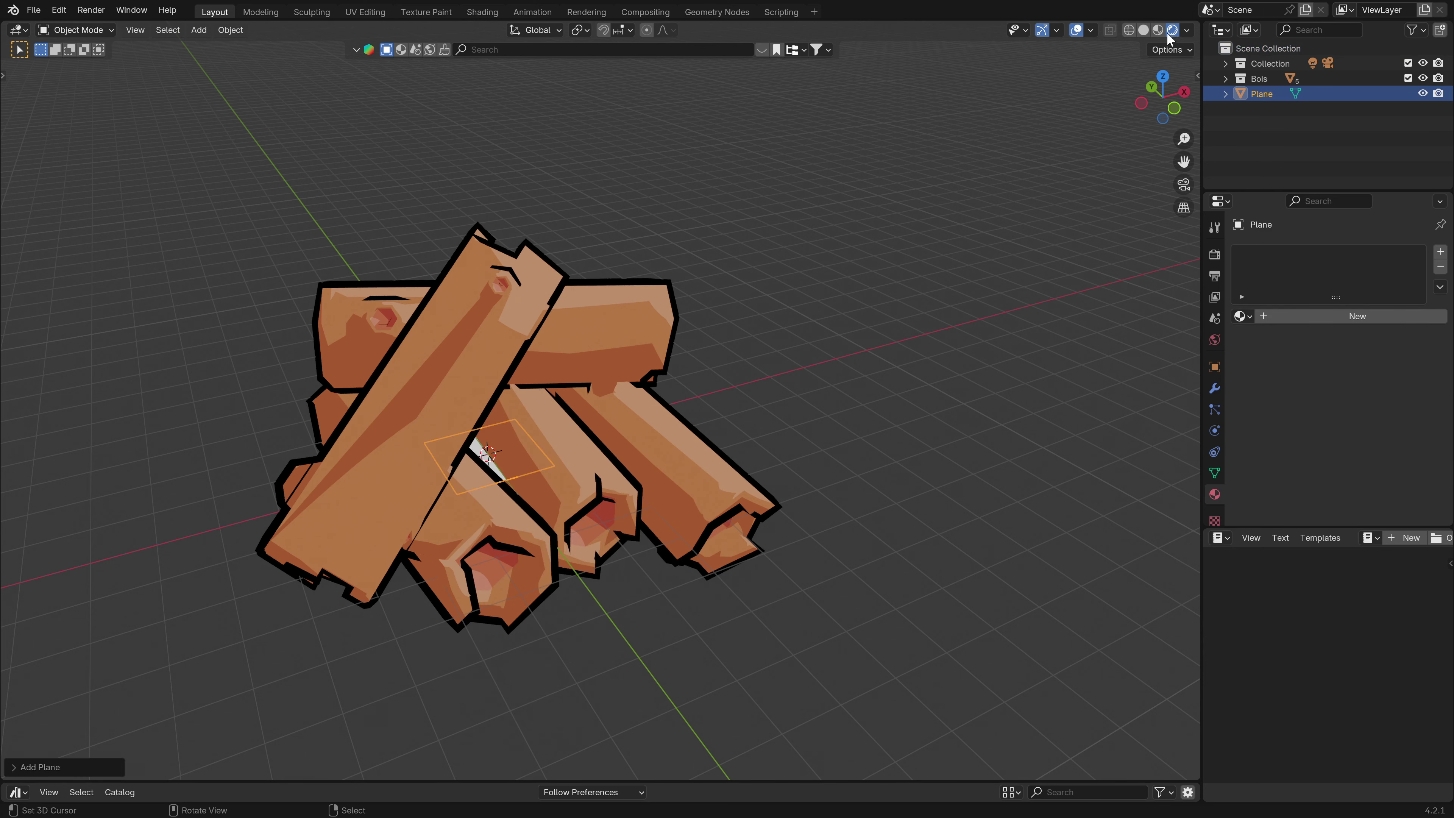
Split the 3D viewport vertically and make the new area a Geometry Node Editor with its sidebar hidden.
drag(1171, 30, 819, 34)
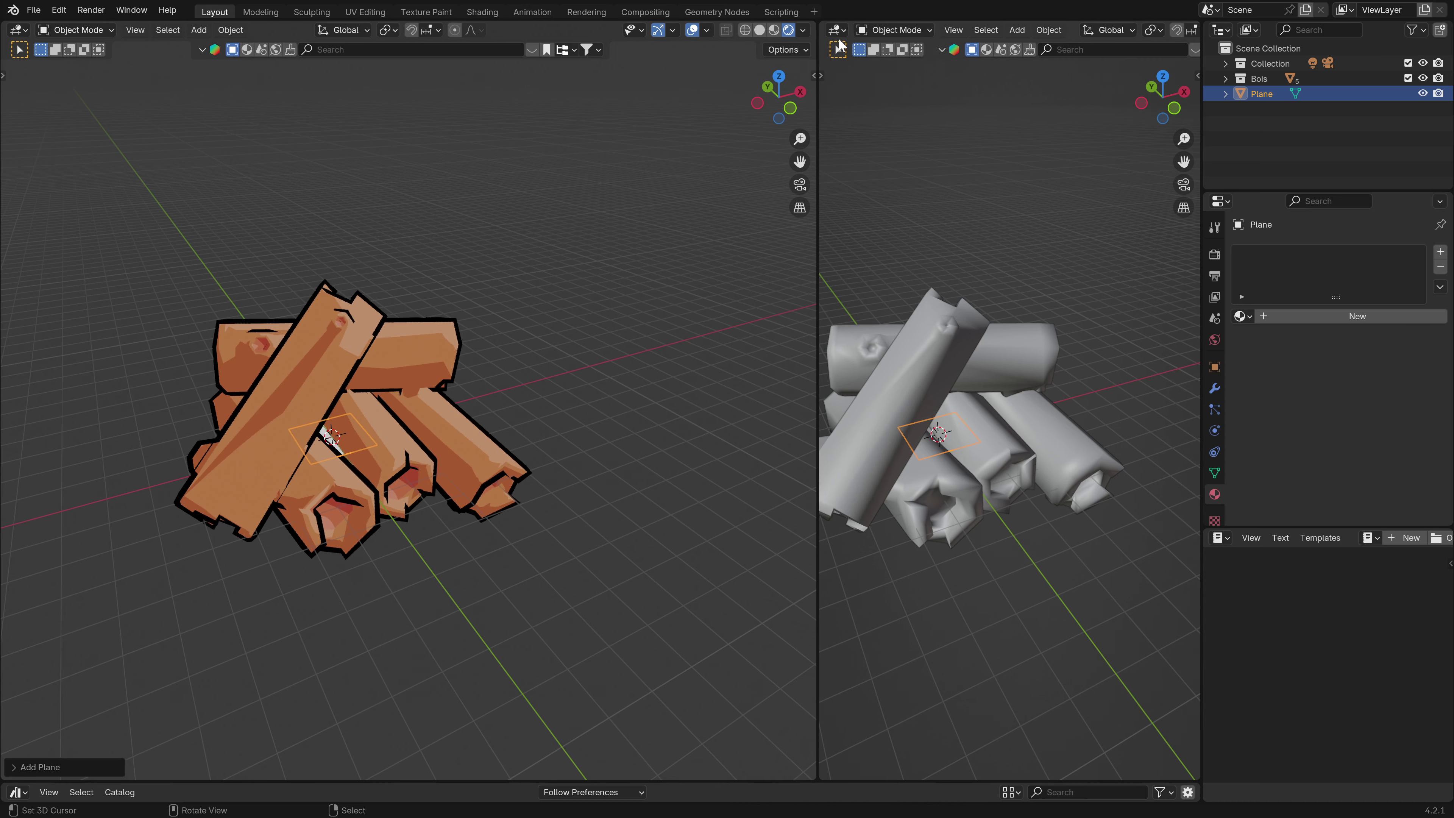
click(836, 30)
click(879, 163)
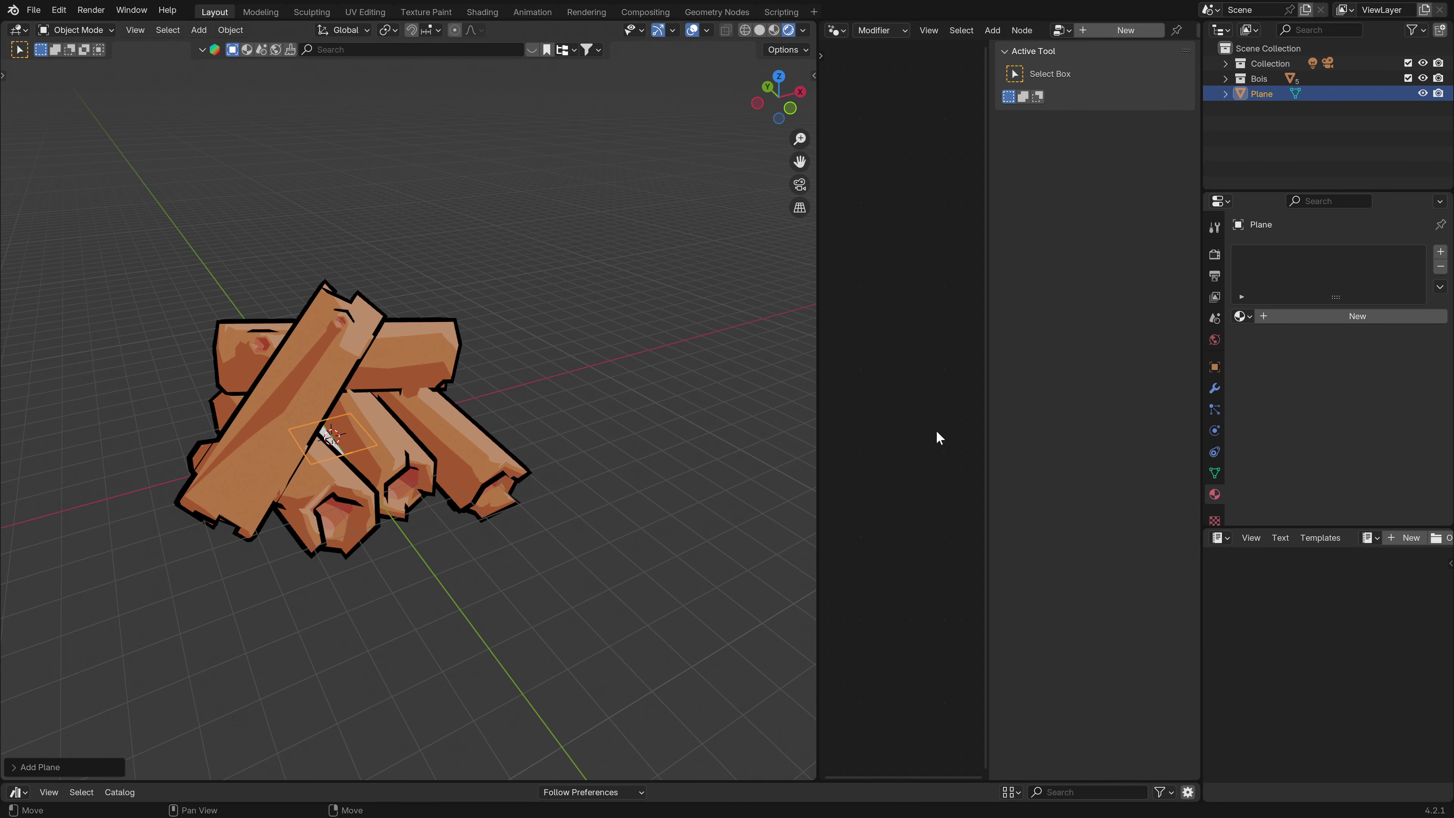
key(n)
Enlarge the Properties editor over the Outliner and add a Geometry Nodes modifier with a new node tree to the plane.
click(1213, 390)
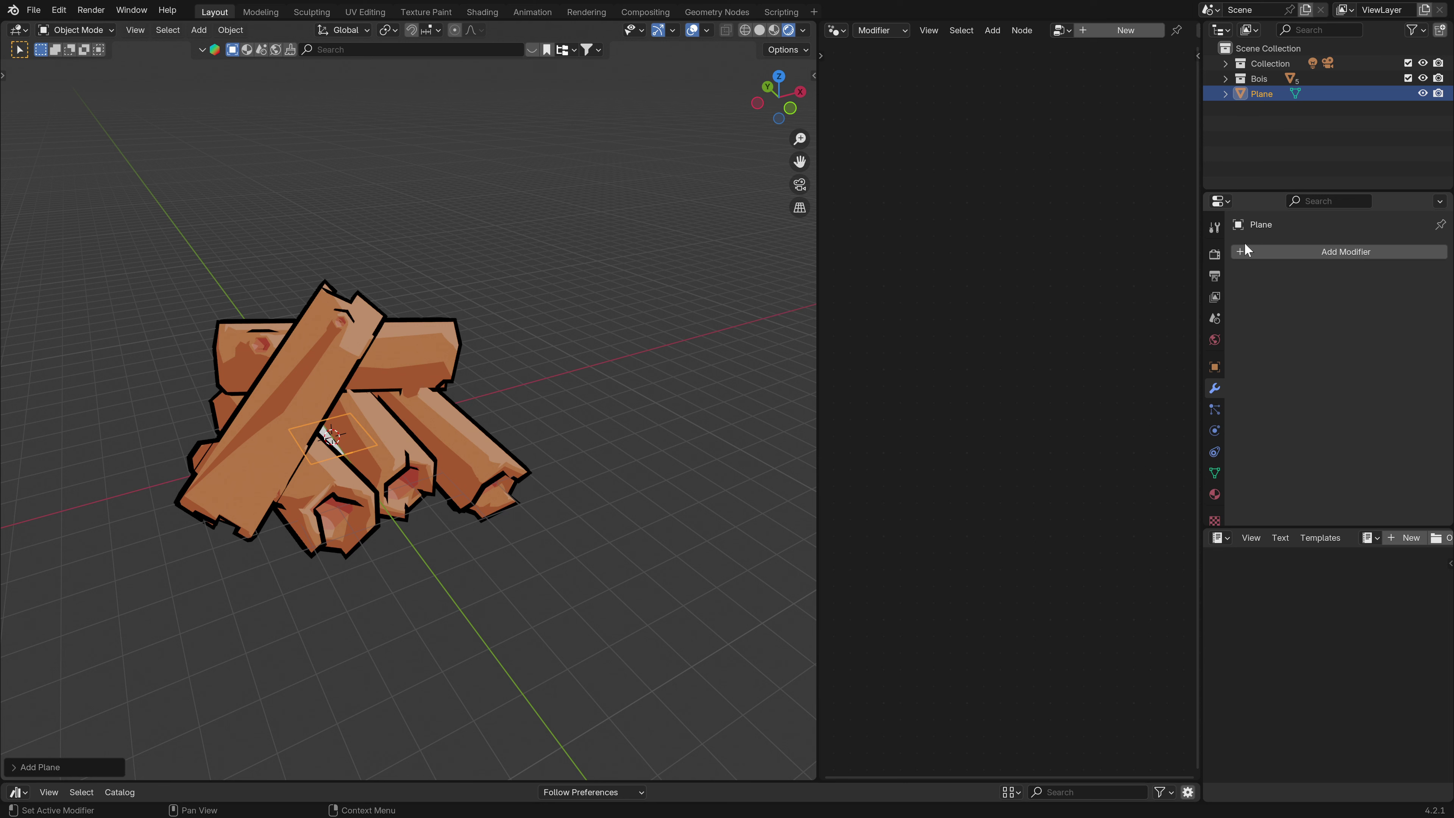
drag(1267, 192, 1266, 43)
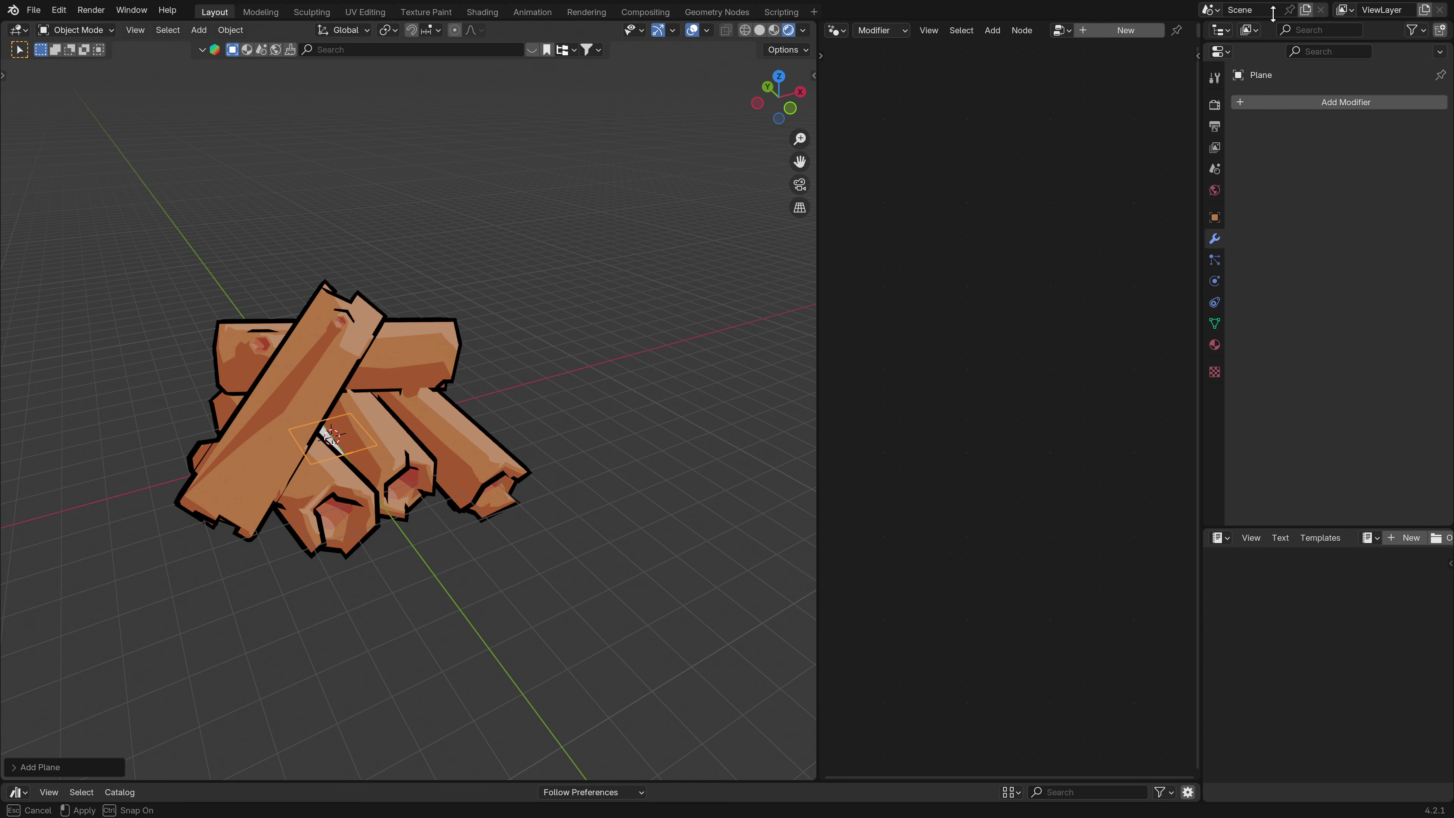
click(1288, 103)
click(1239, 122)
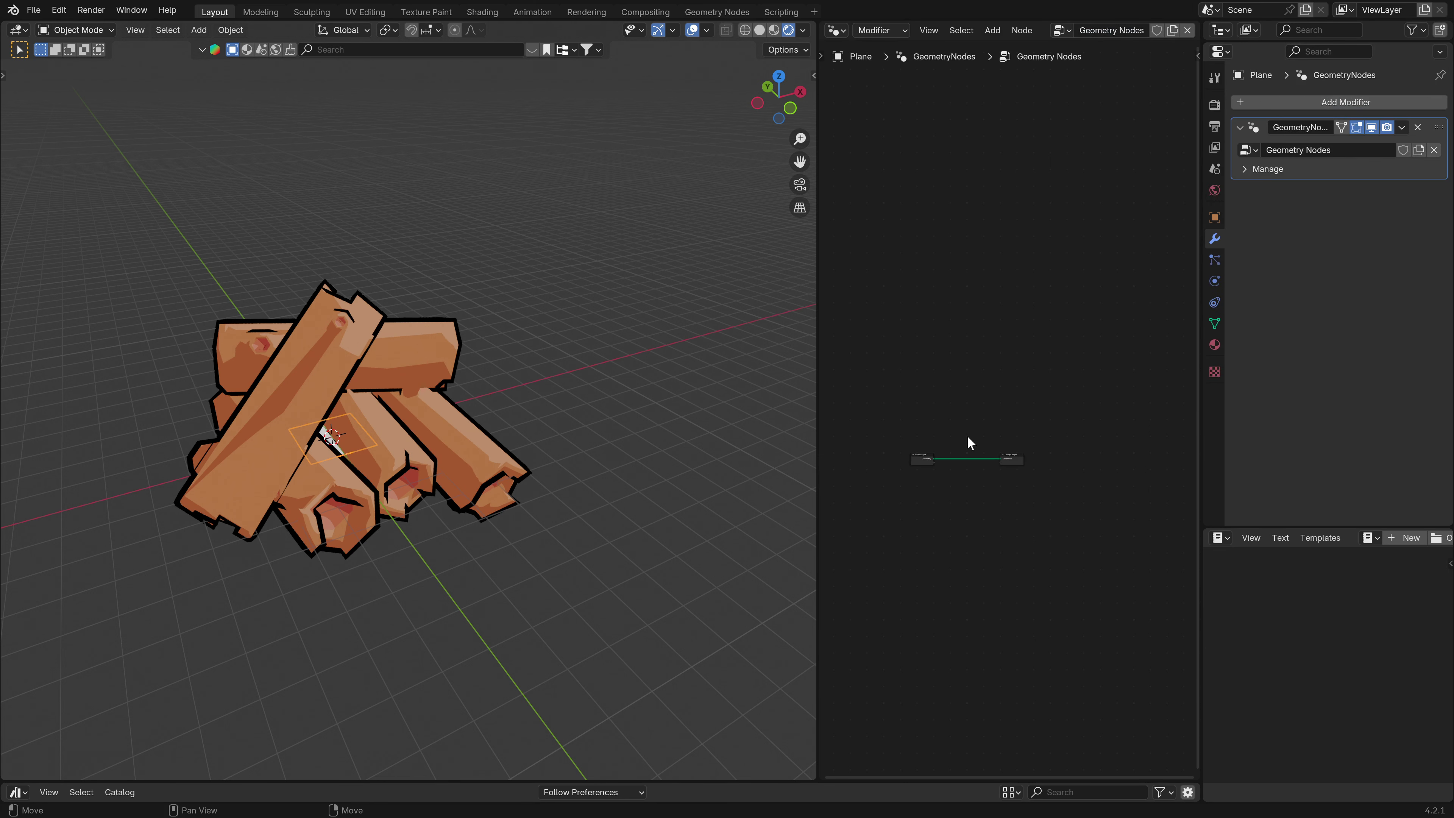
Cut the link between the Group Input and Group Output nodes.
scroll(969, 443, up, 5)
middle_drag(931, 484, 976, 370)
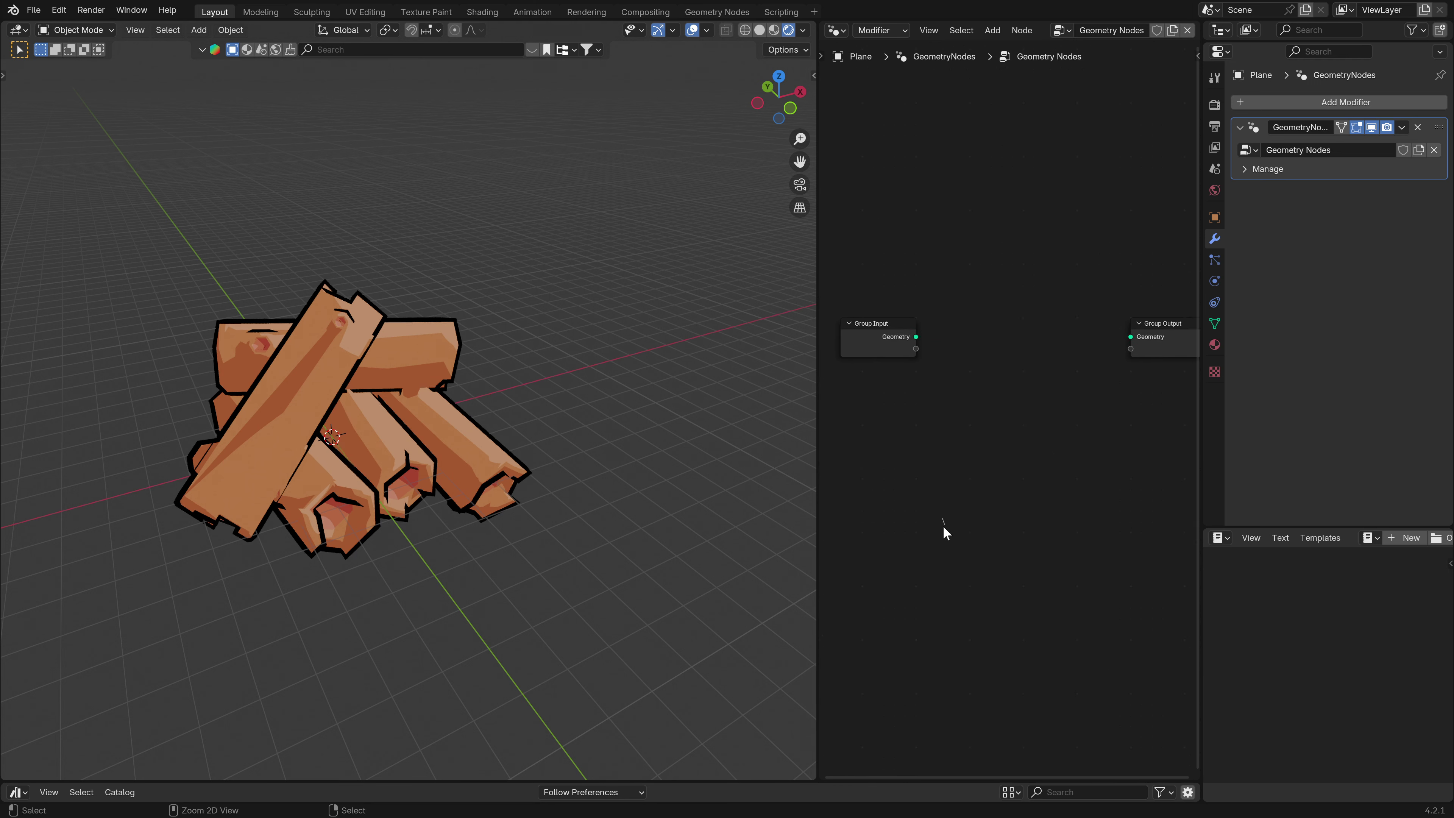
scroll(923, 406, down, 2)
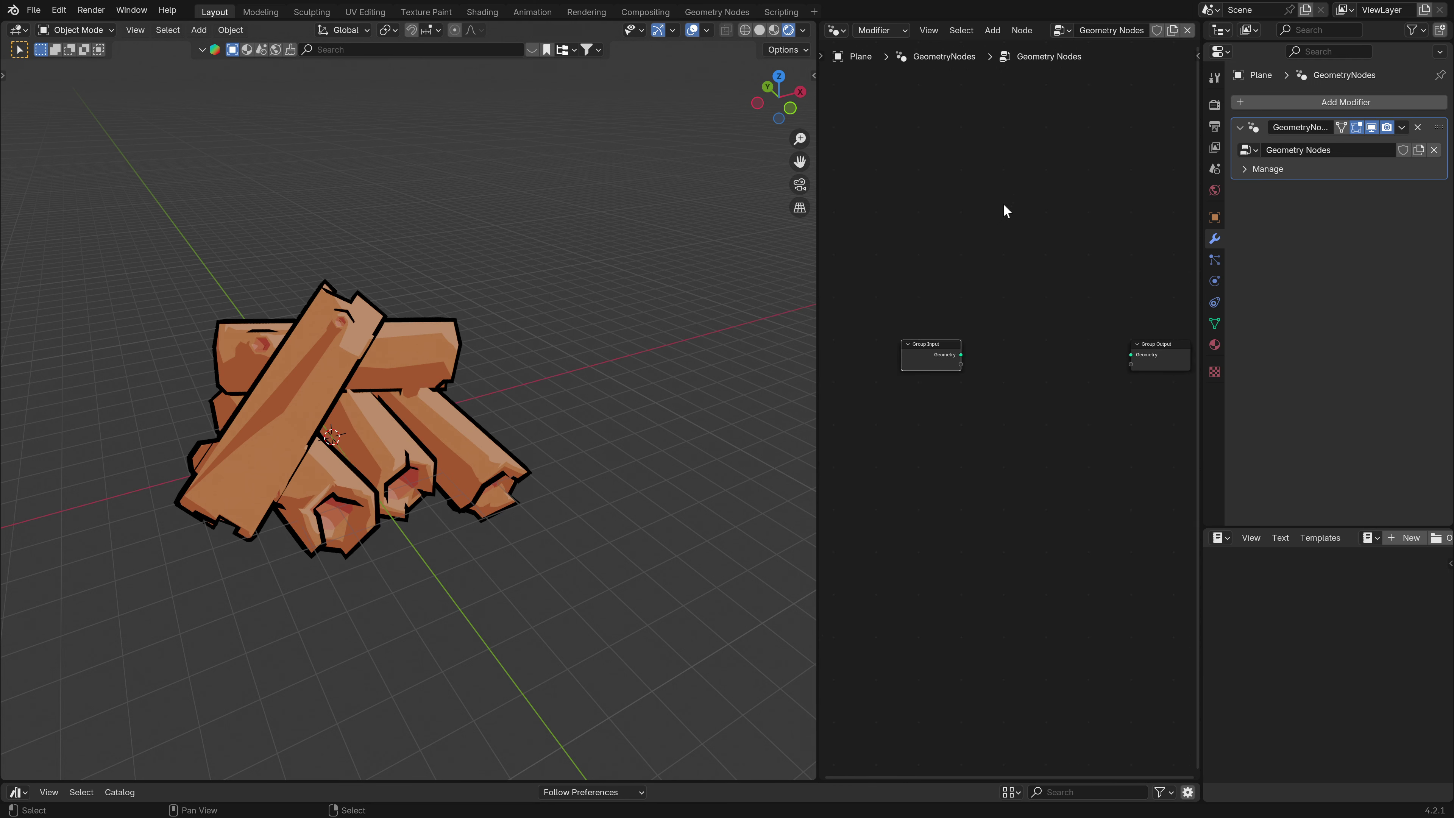
Give the Group Input node a purple custom color and hide the node editor's sidebar.
key(n)
click(1193, 97)
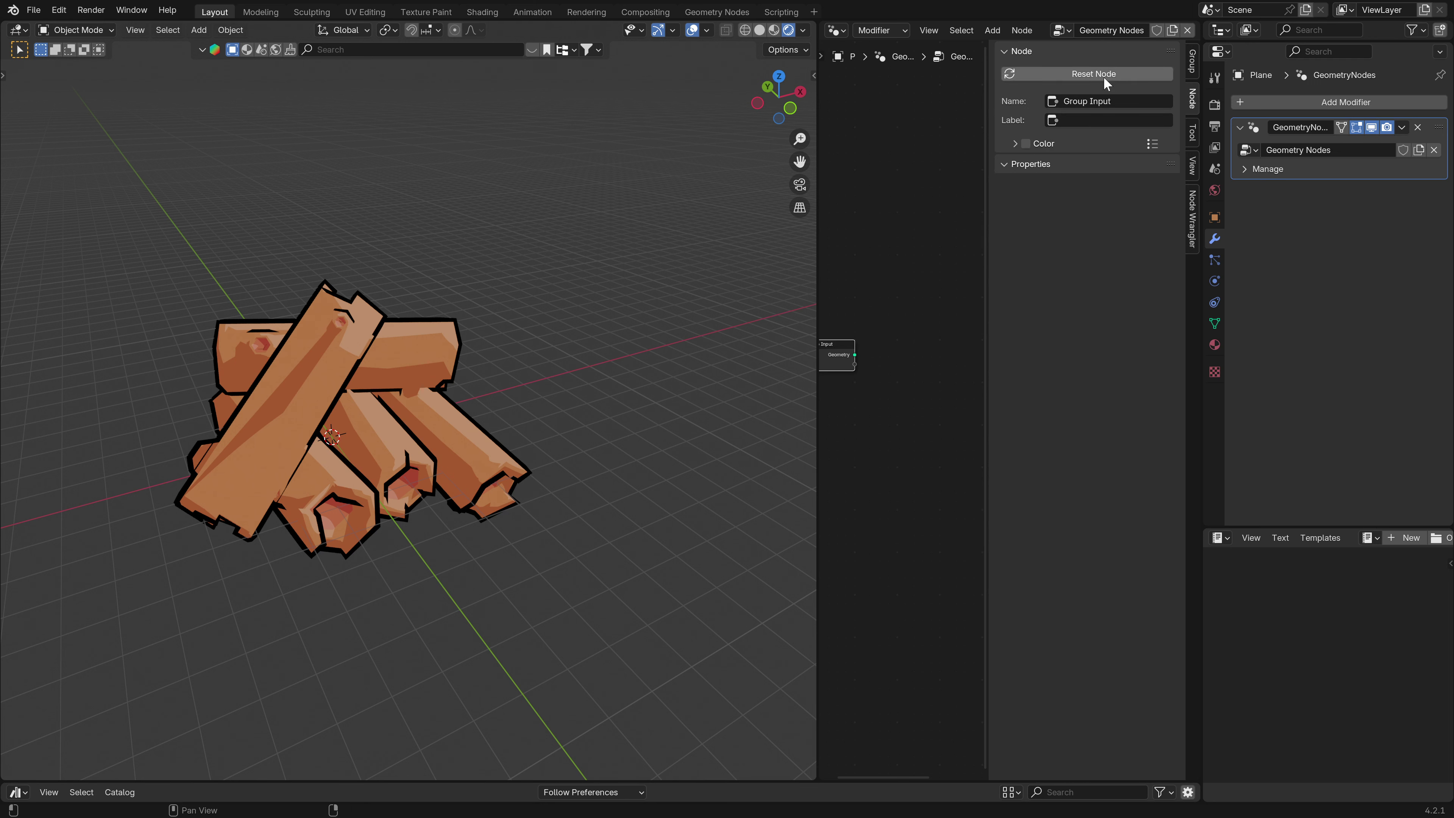
click(1025, 143)
click(1015, 144)
click(1083, 168)
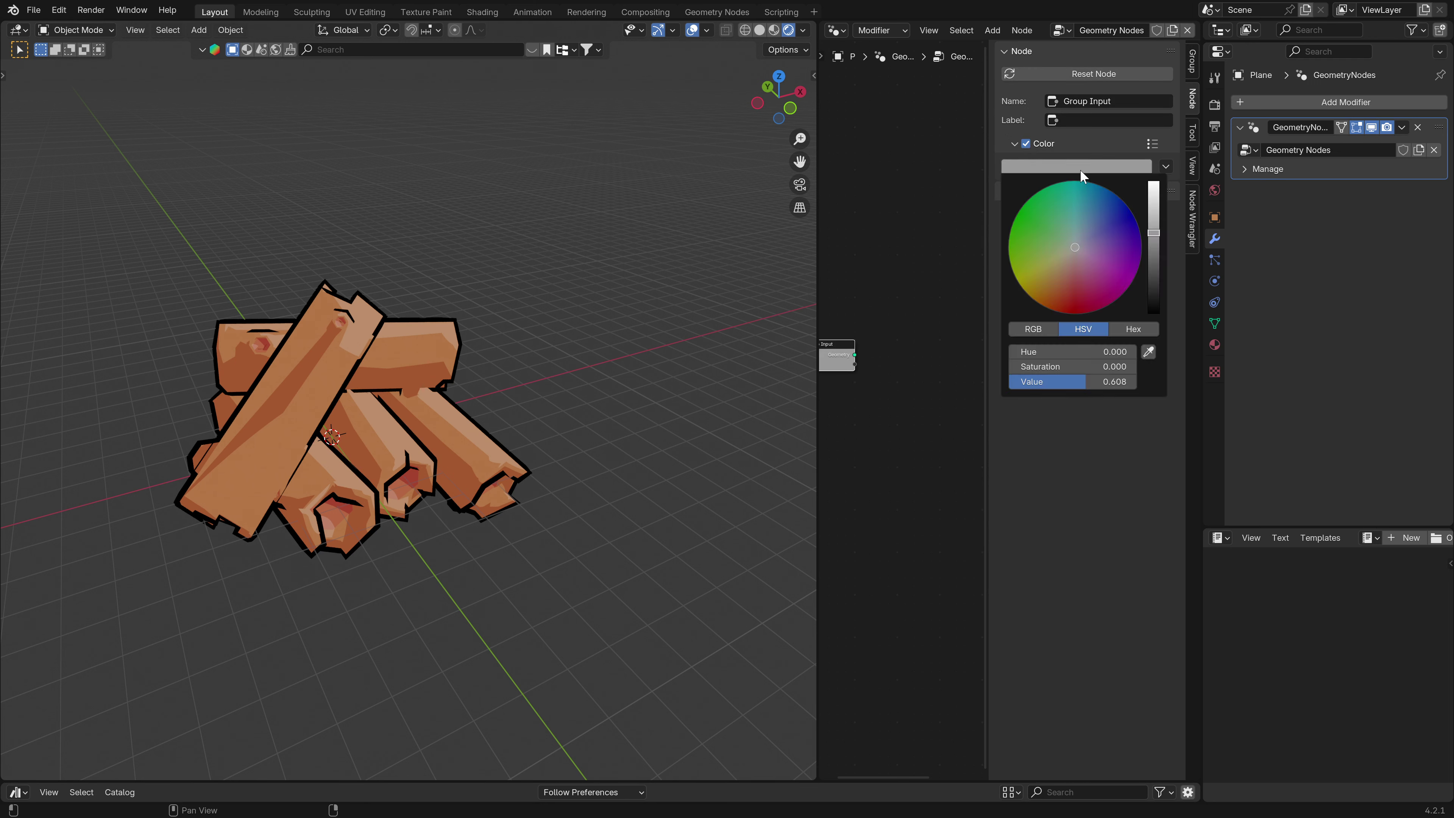
click(1110, 382)
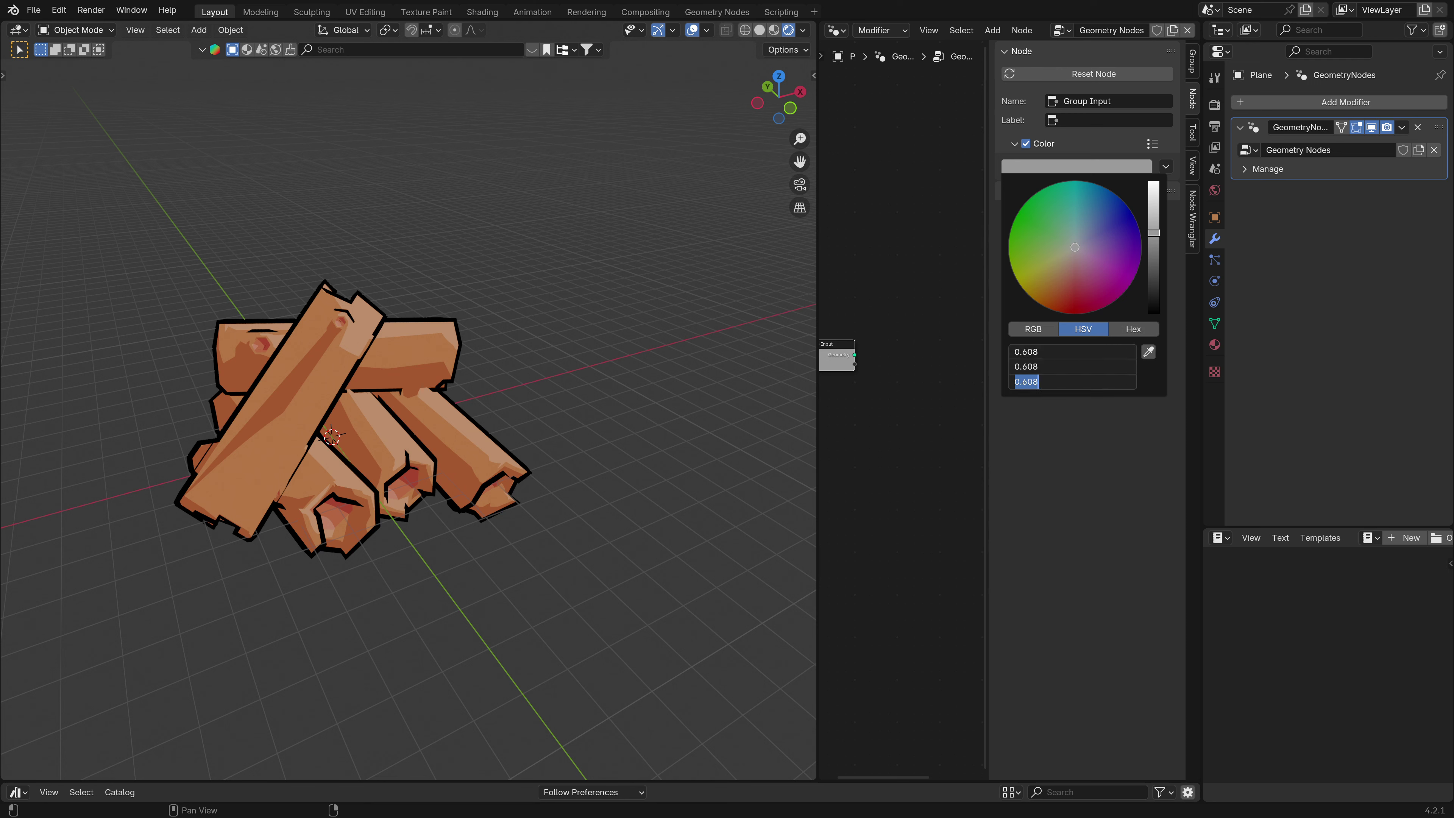
key(ctrl+v)
key(n)
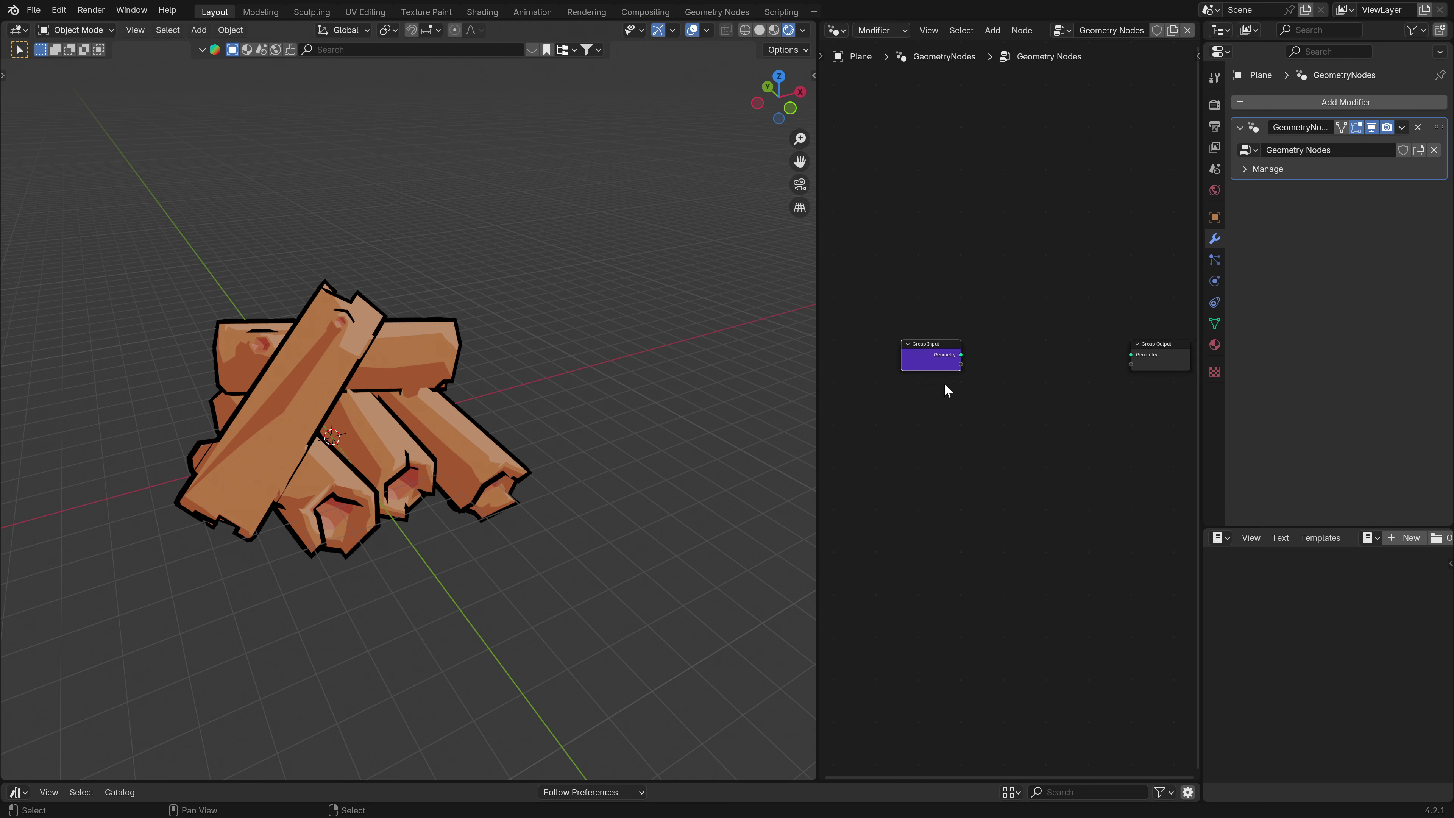
scroll(961, 373, down, 1)
middle_drag(960, 374, 879, 381)
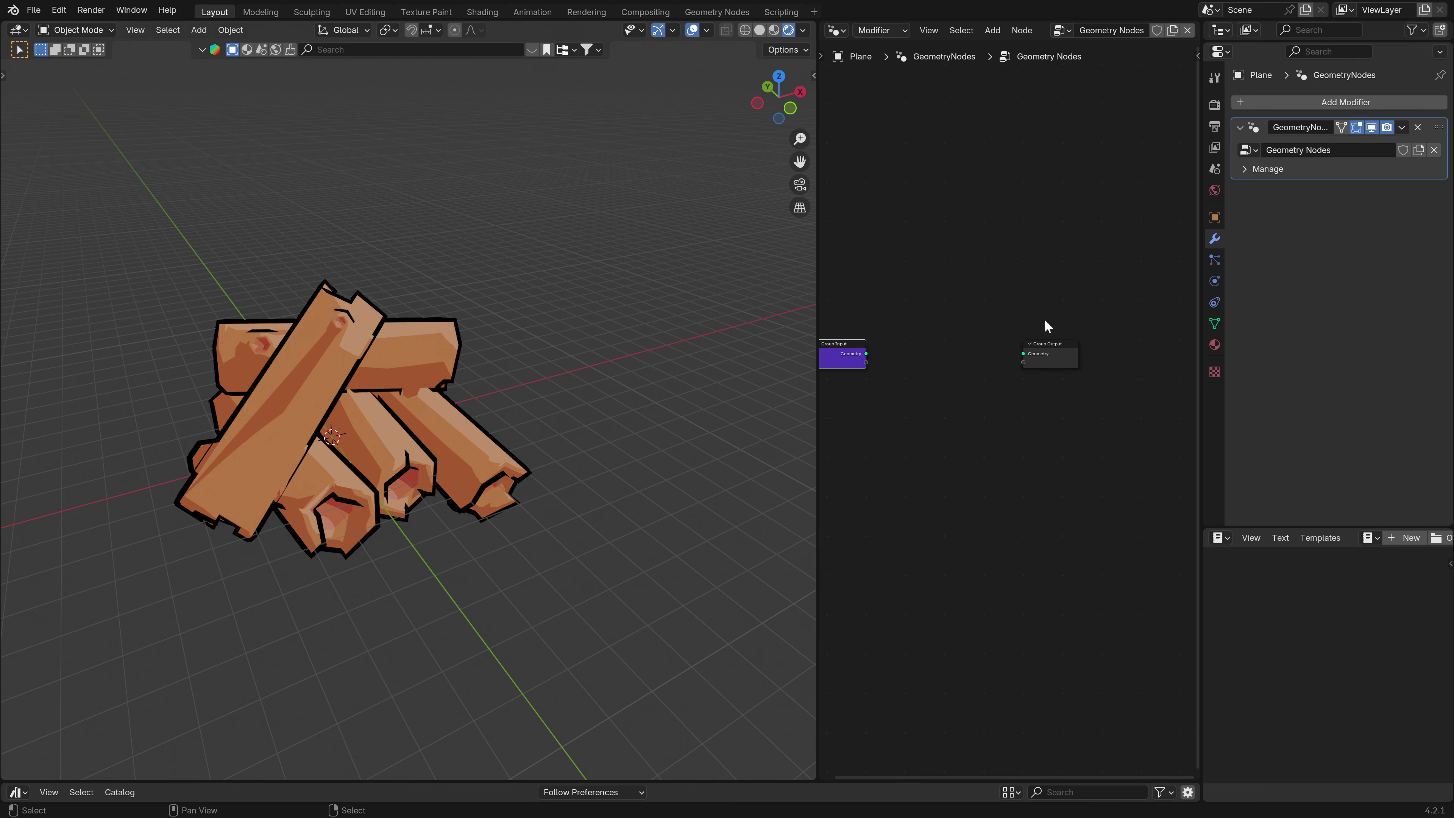
scroll(880, 422, down, 1)
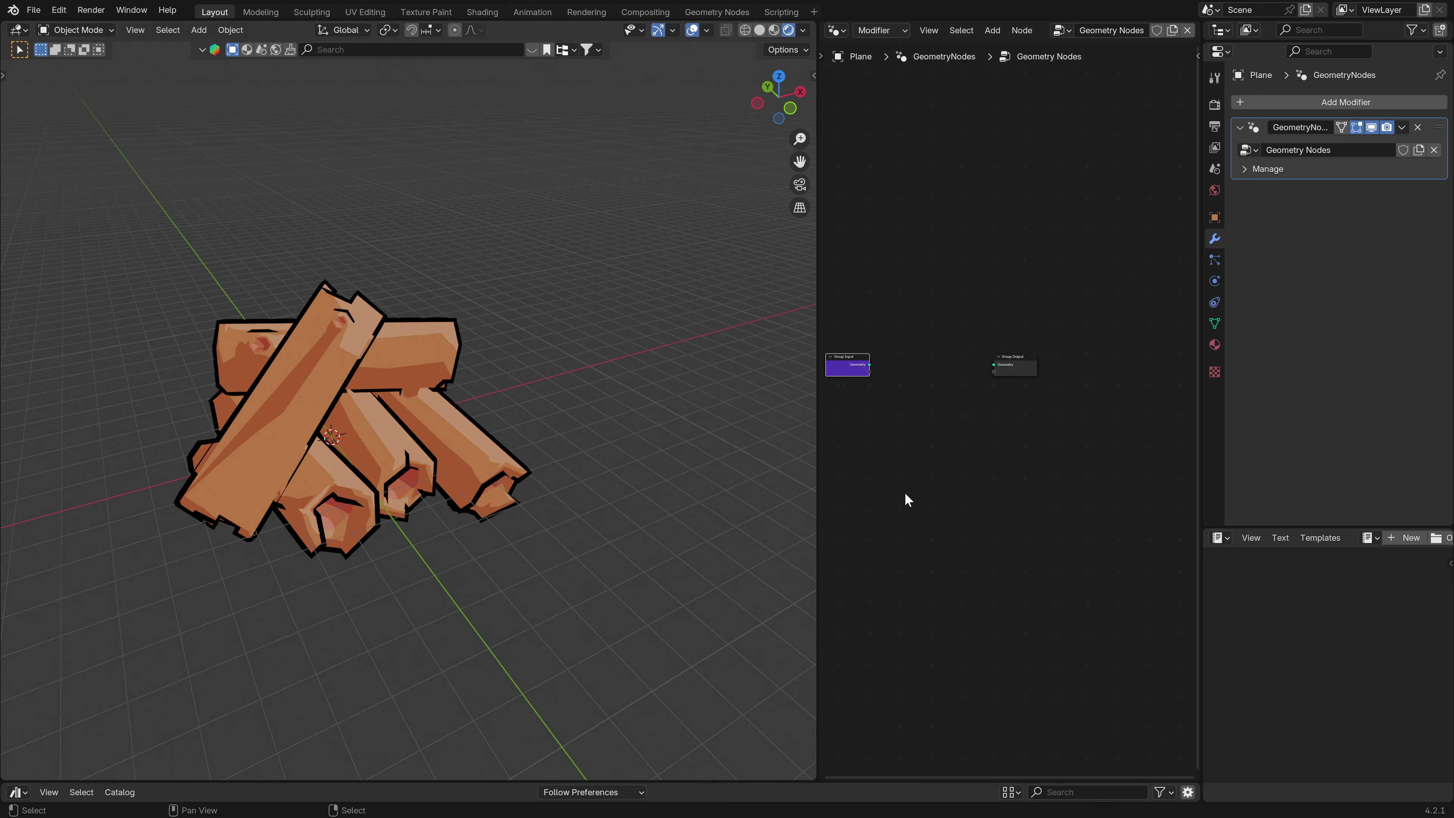
Leave fullscreen and launch a second Blender 4.2 instance through the Windows search.
click(131, 10)
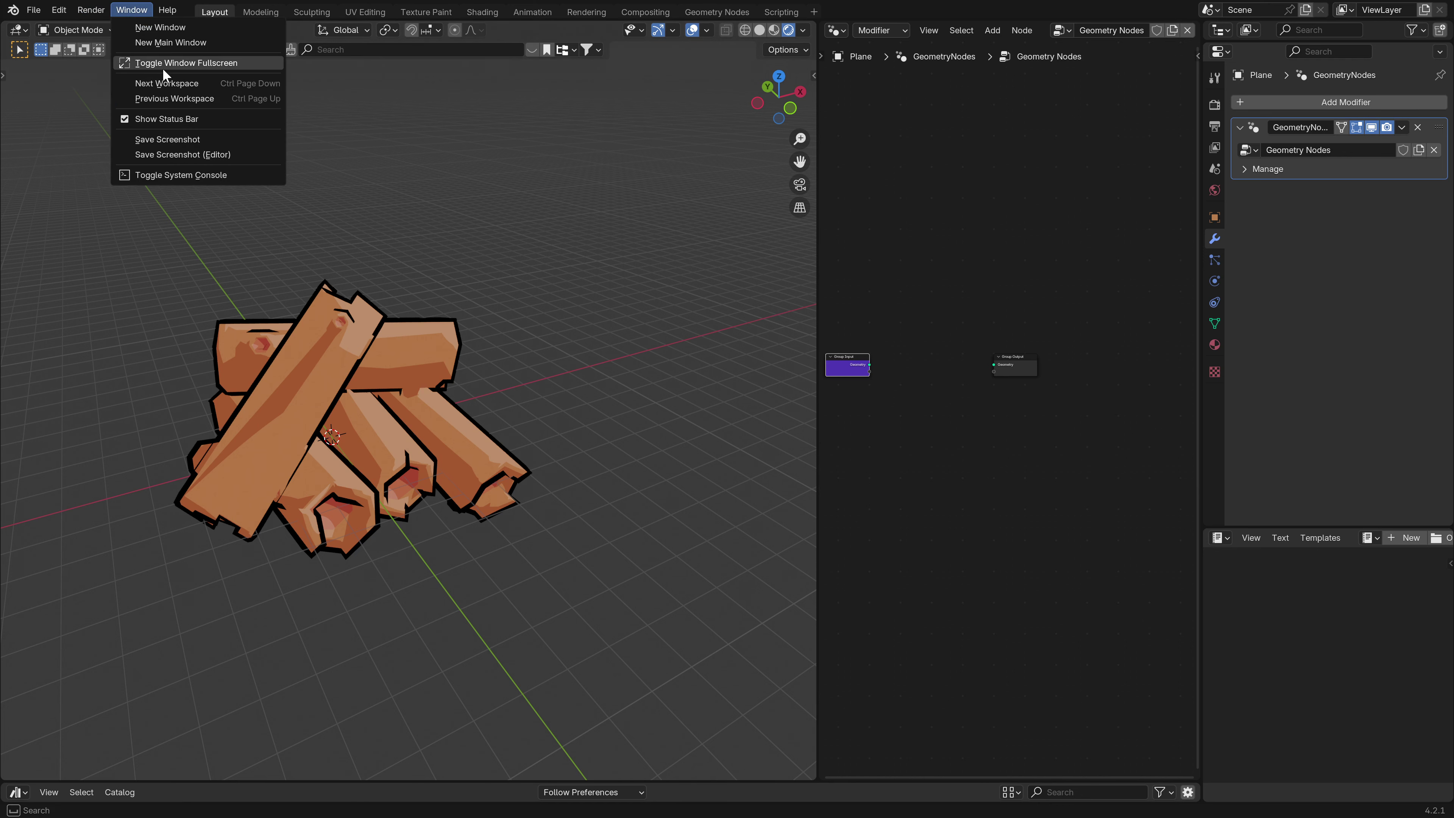
click(160, 59)
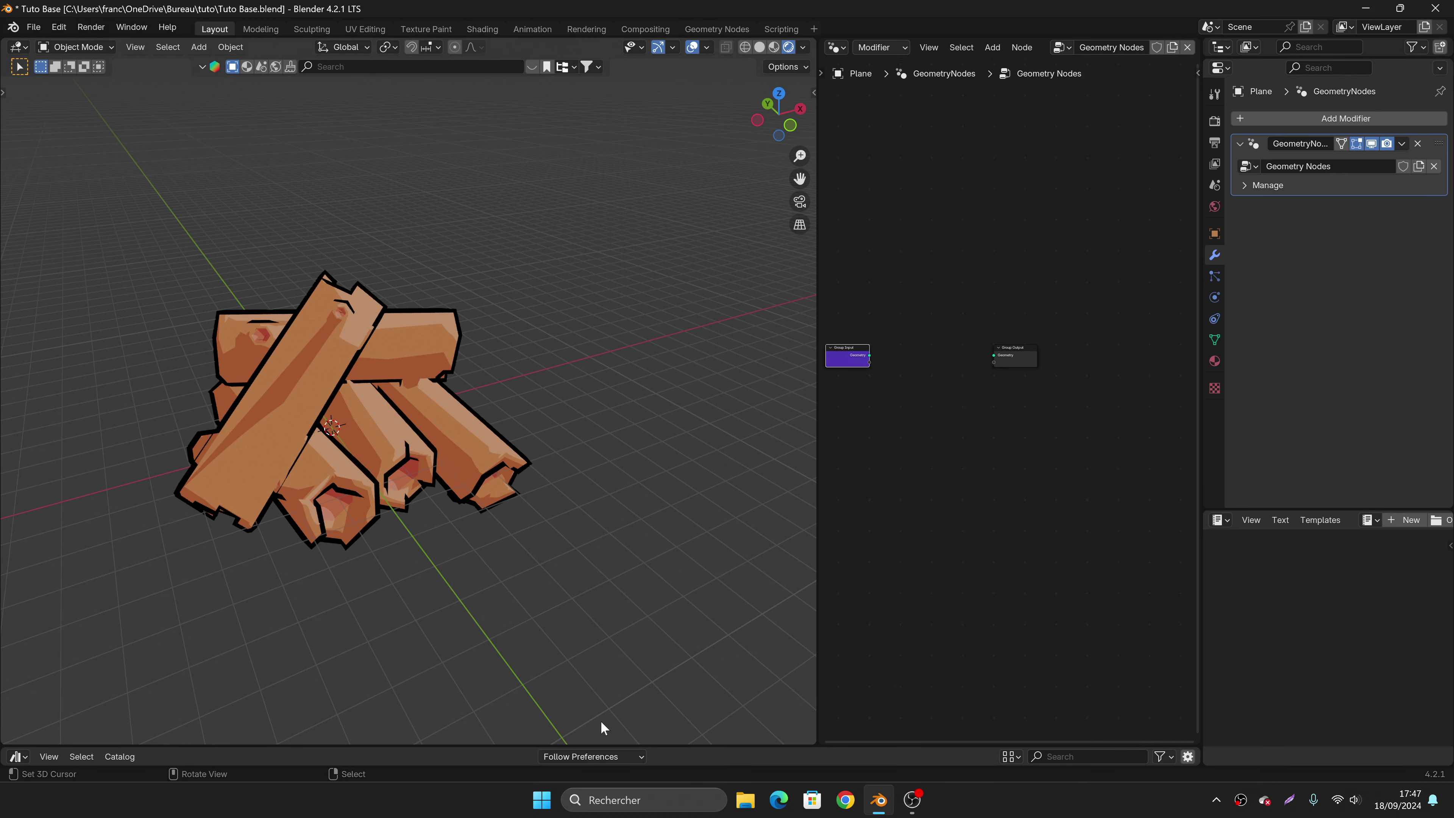
click(1400, 9)
click(643, 800)
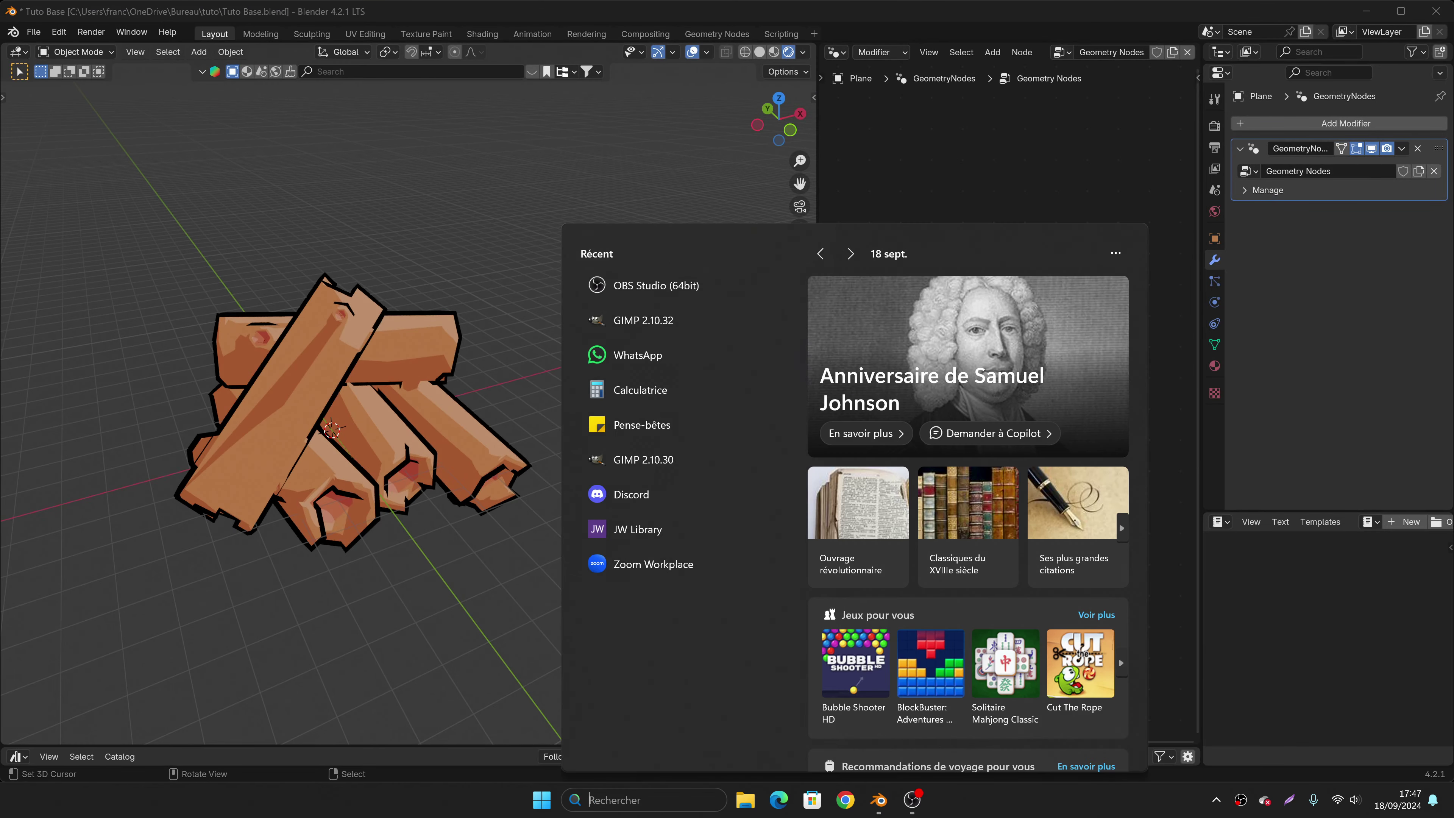
text(blender 3.4)
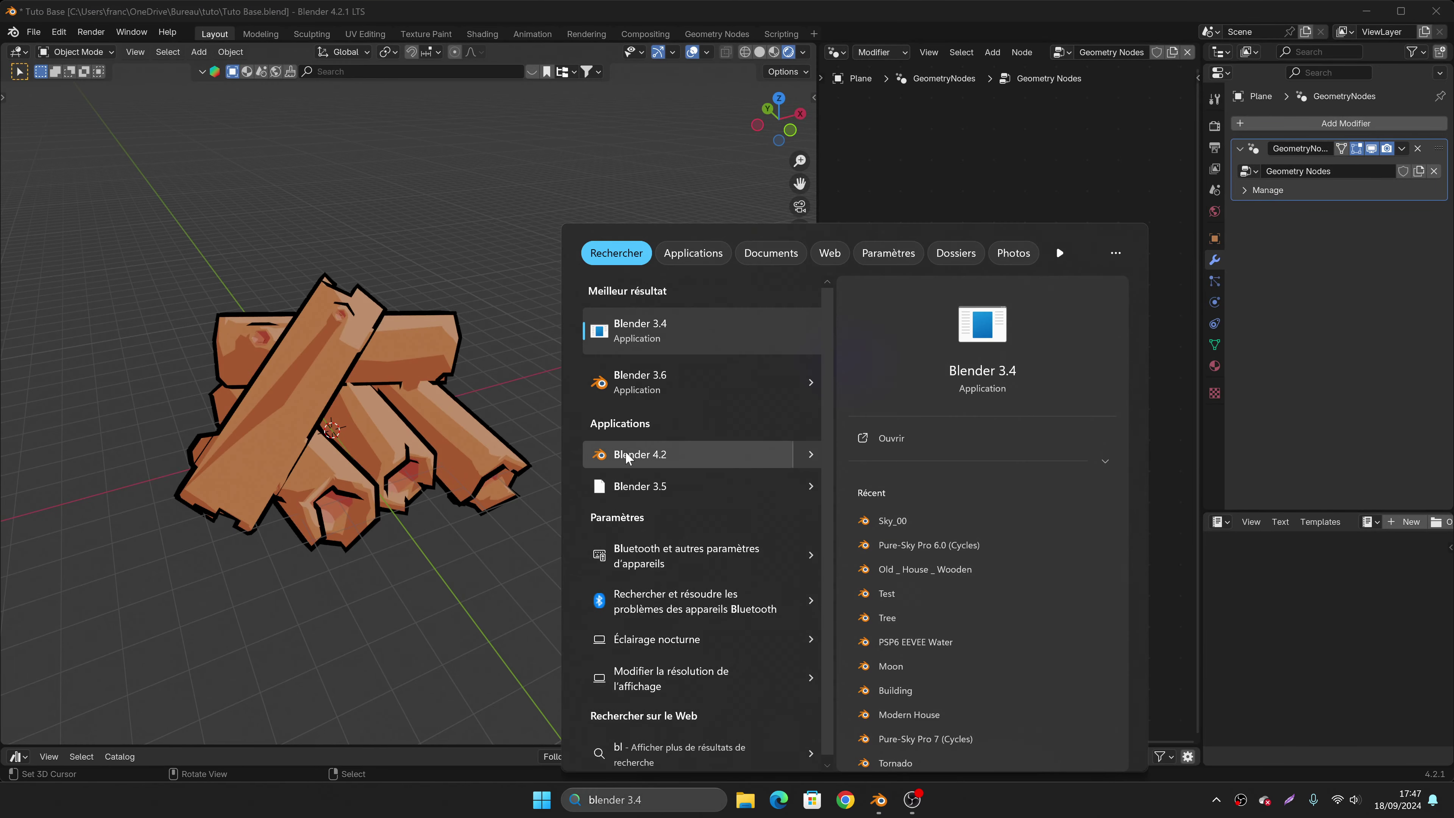
click(698, 458)
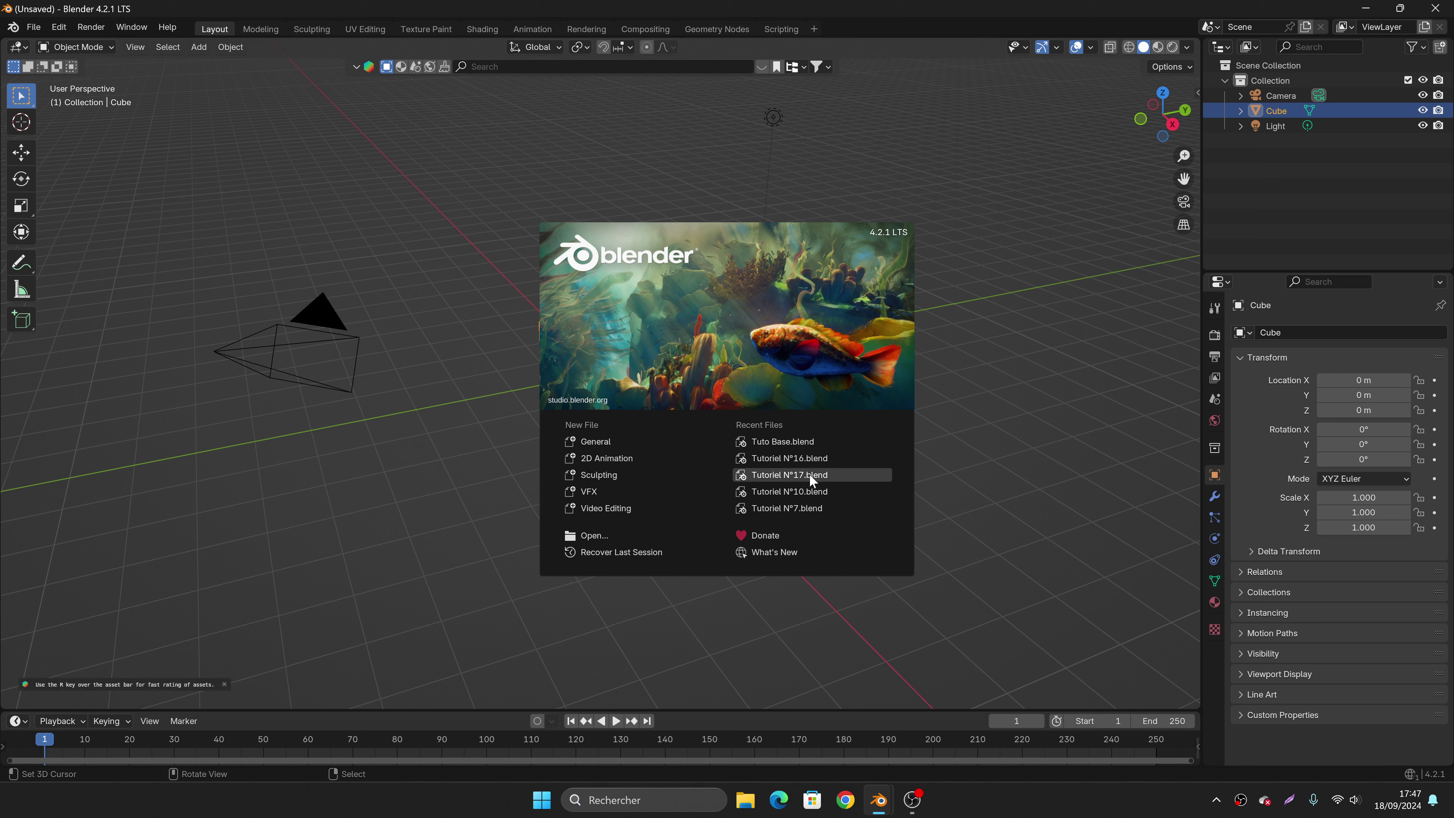
Open the recent file Tutoriel N°16.blend as a reference, select its fire object and move that window out of the way.
click(799, 464)
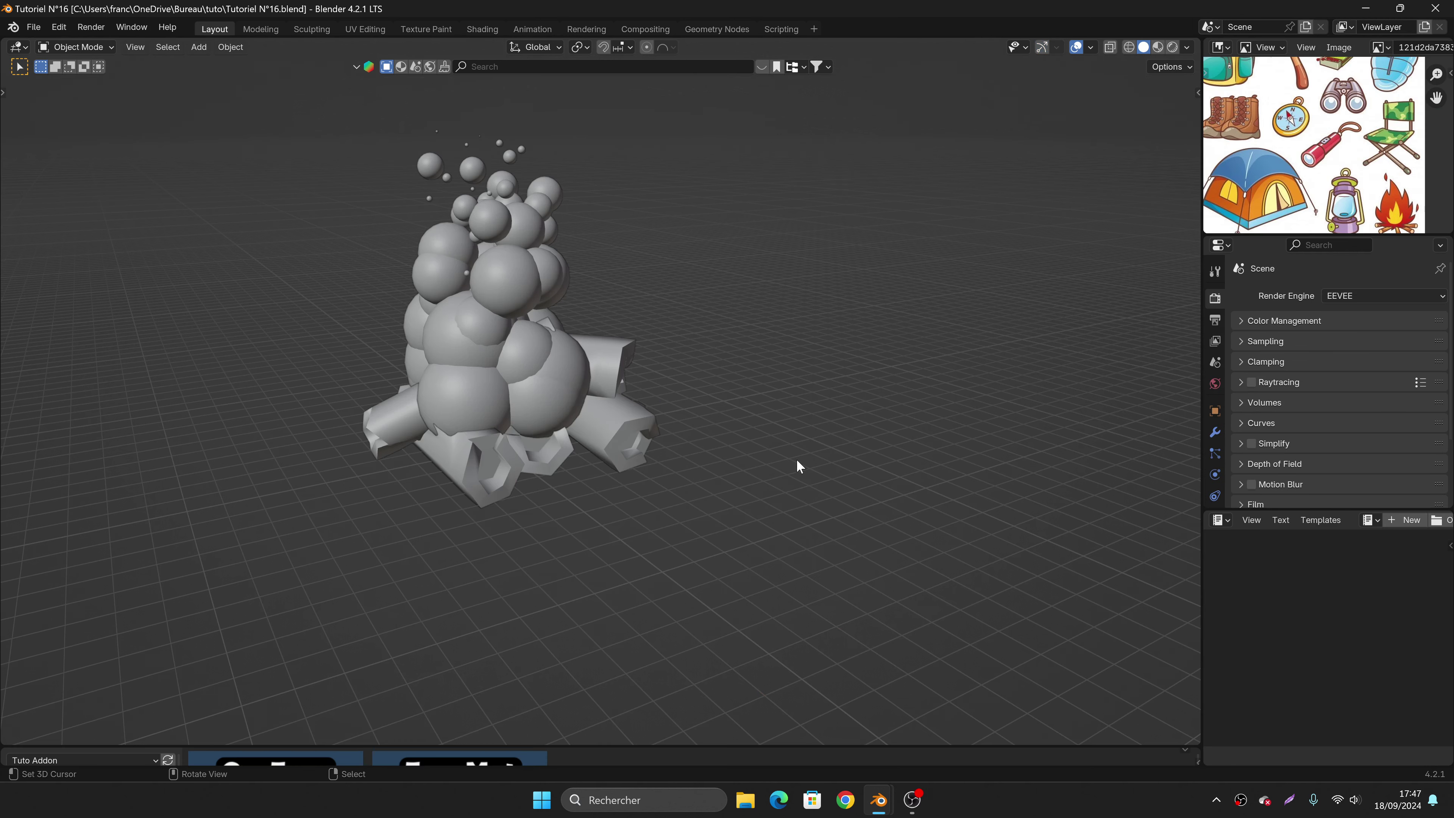
click(528, 365)
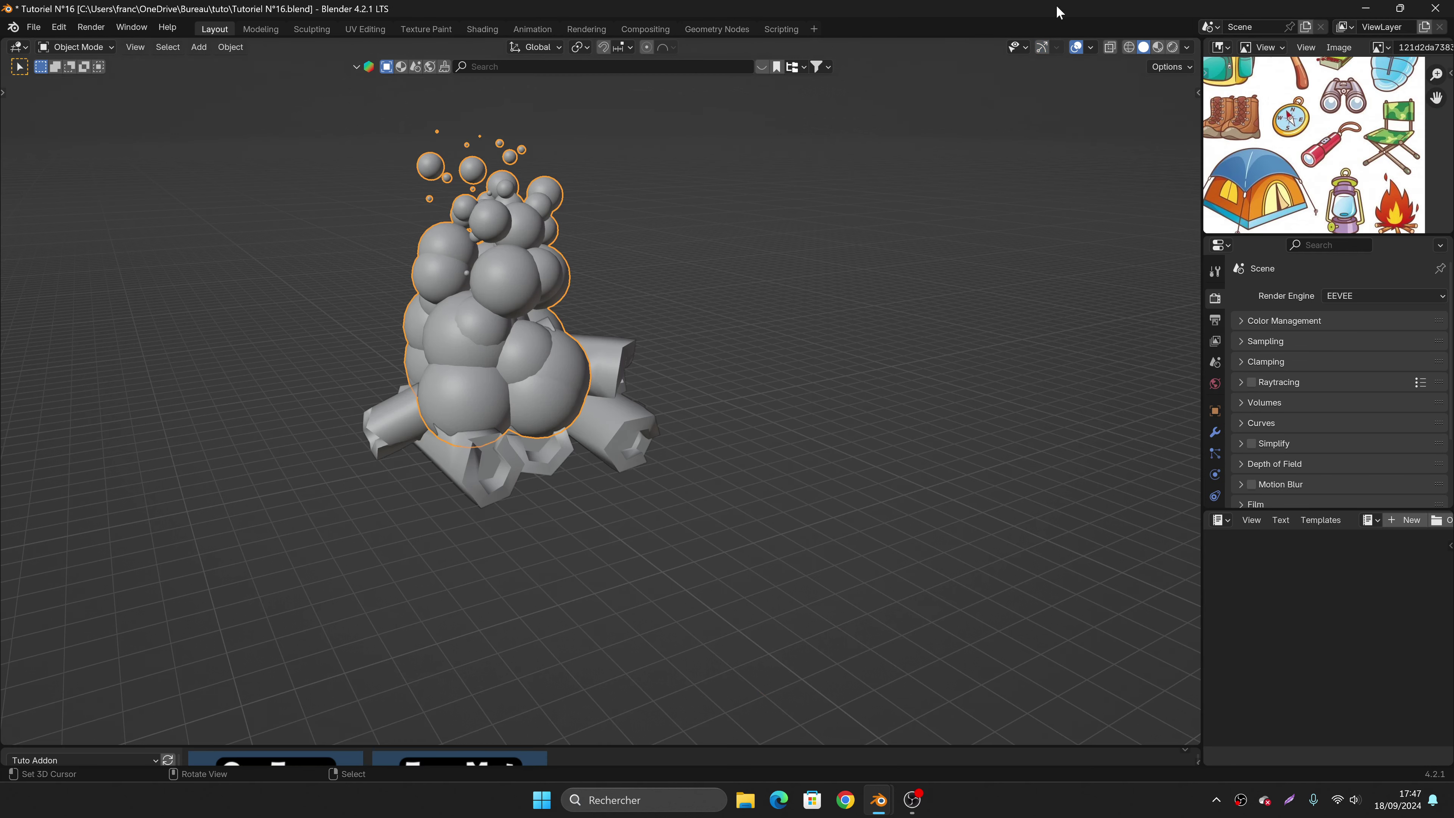
click(1400, 8)
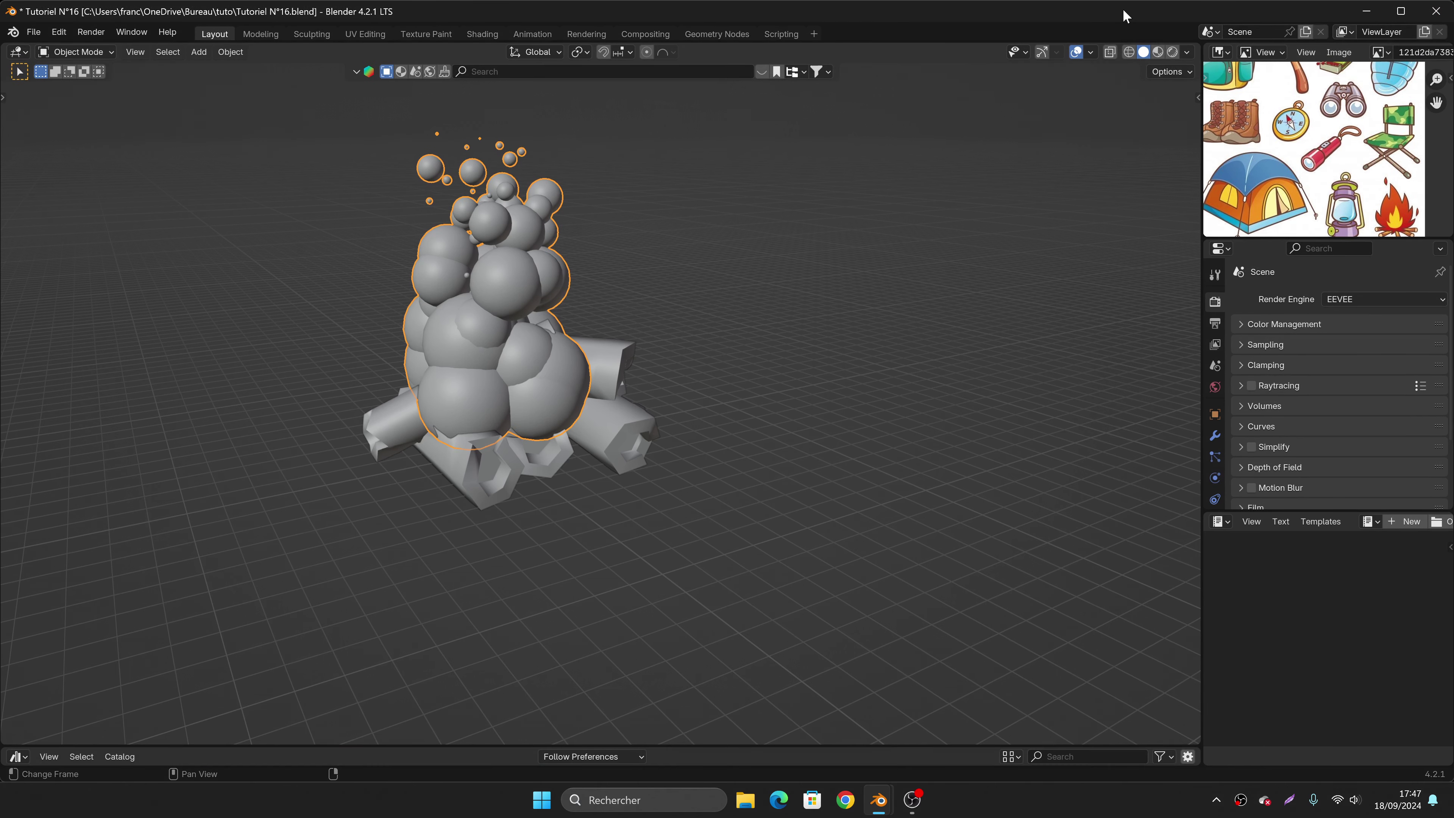
drag(1124, 15, 1453, 103)
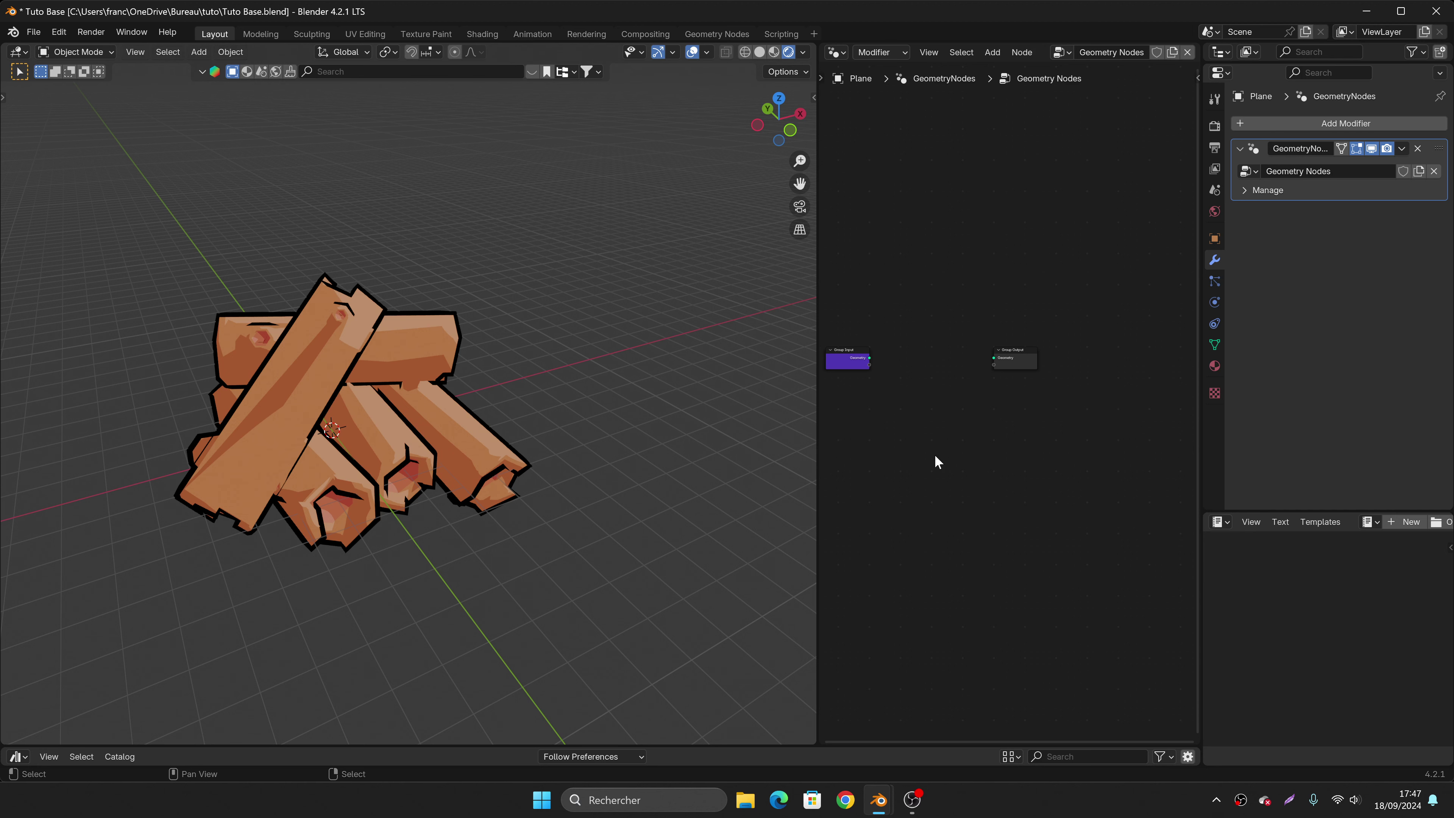
Return the Tuto Base window to fullscreen and, in the maximized node editor, move Group Output much farther from Group Input.
click(132, 33)
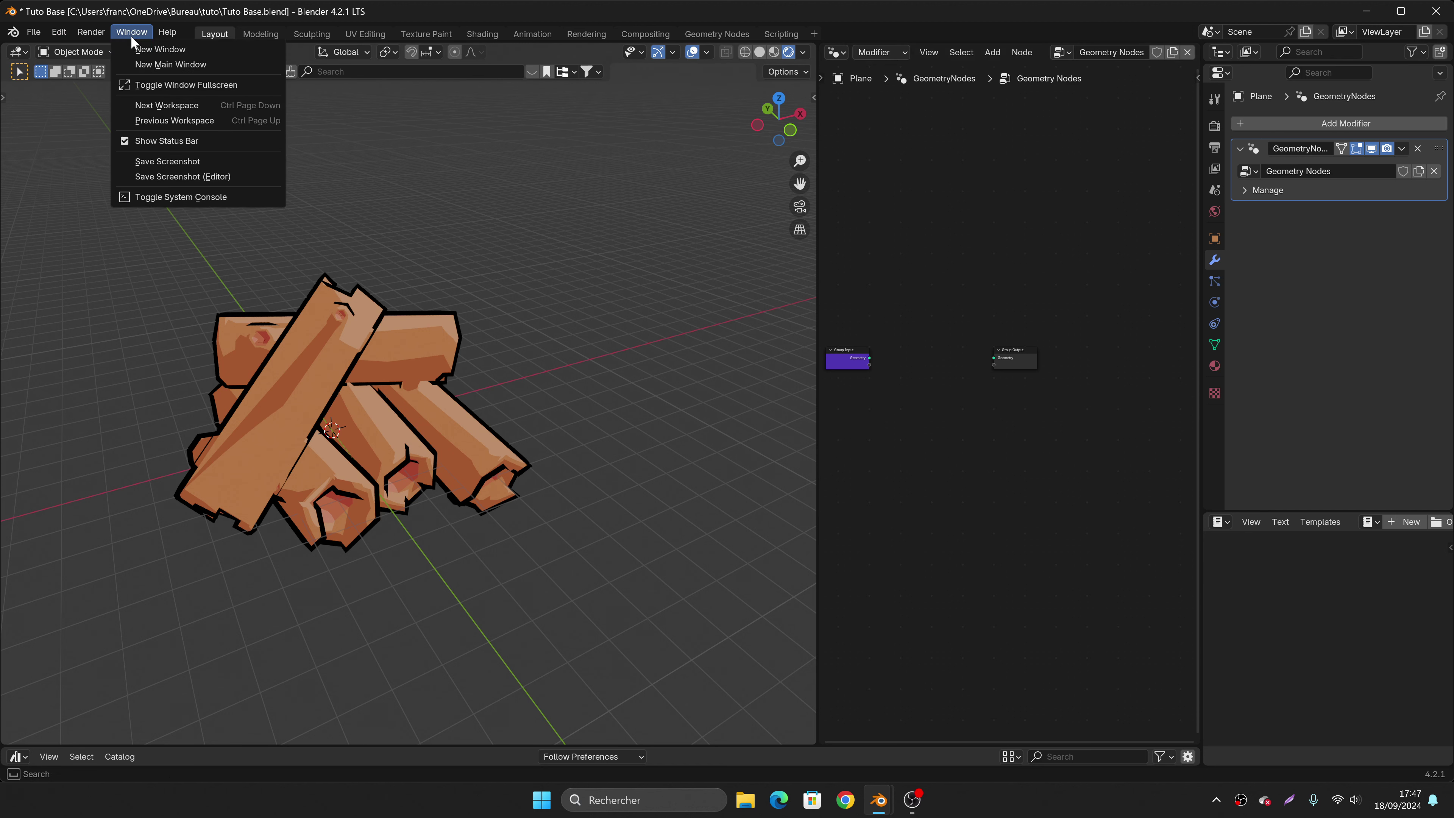
click(177, 85)
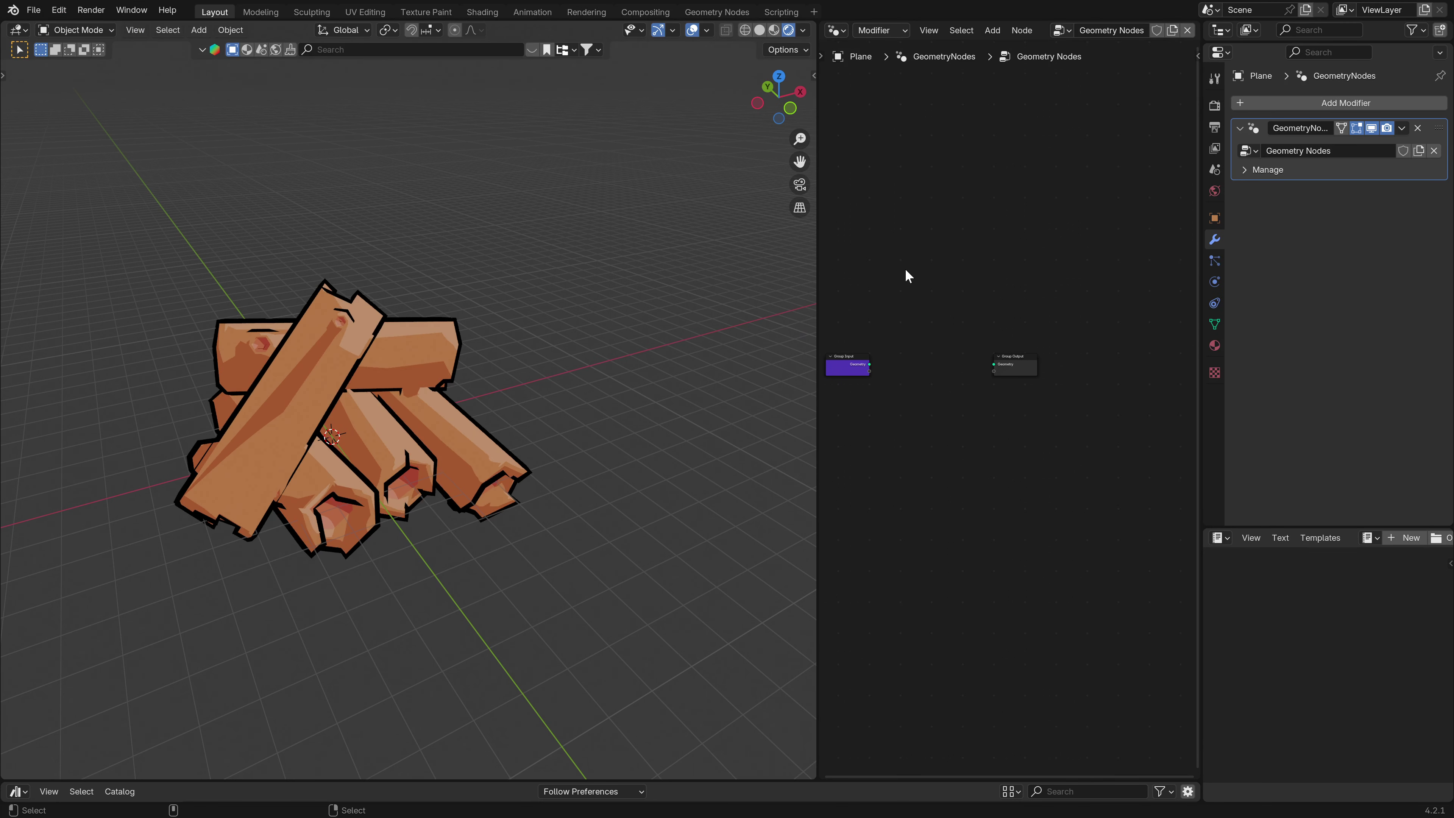
key(ctrl+space)
scroll(493, 409, up, 1)
middle_drag(592, 374, 377, 429)
scroll(640, 413, down, 1)
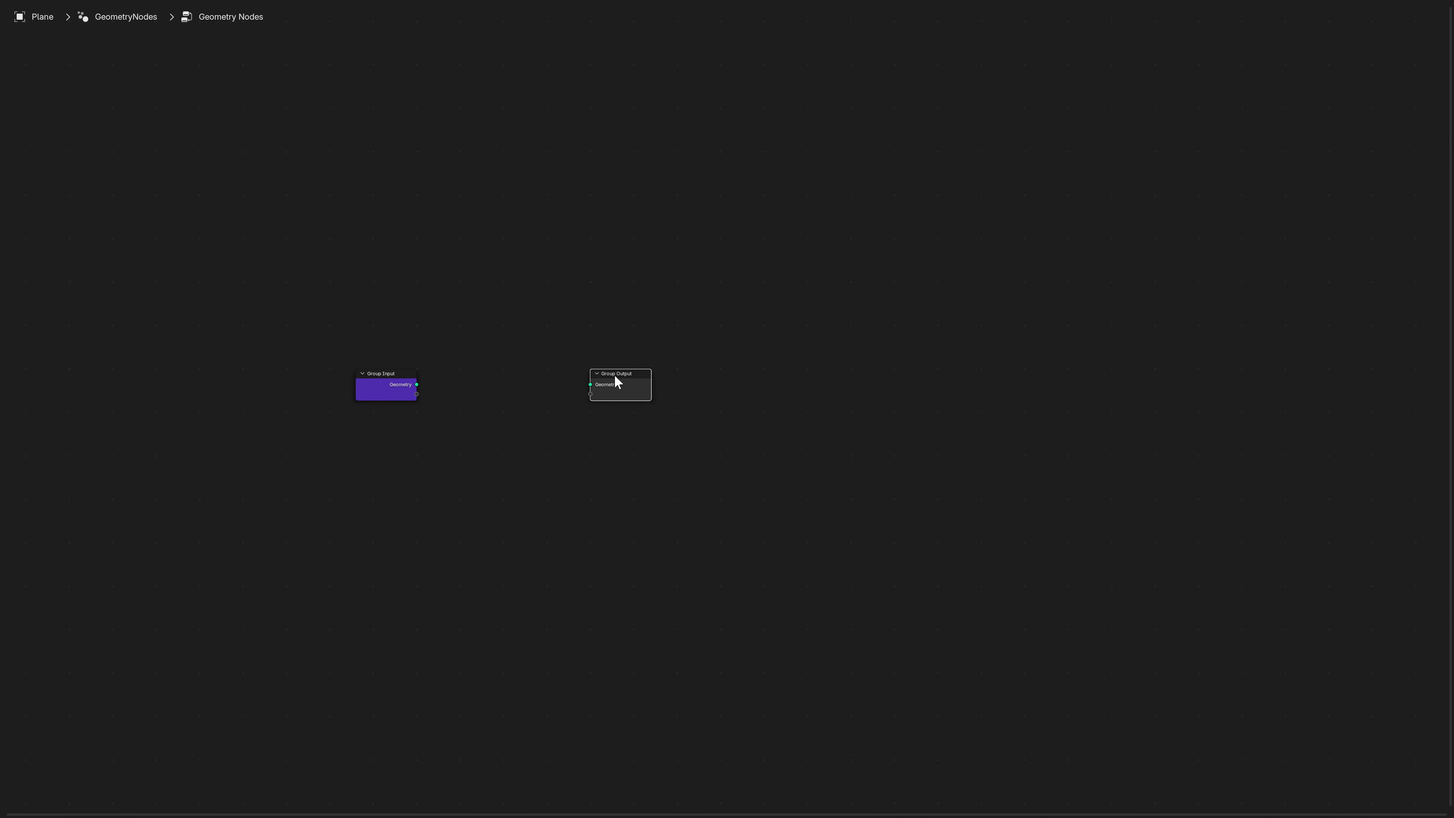
drag(640, 392, 1060, 392)
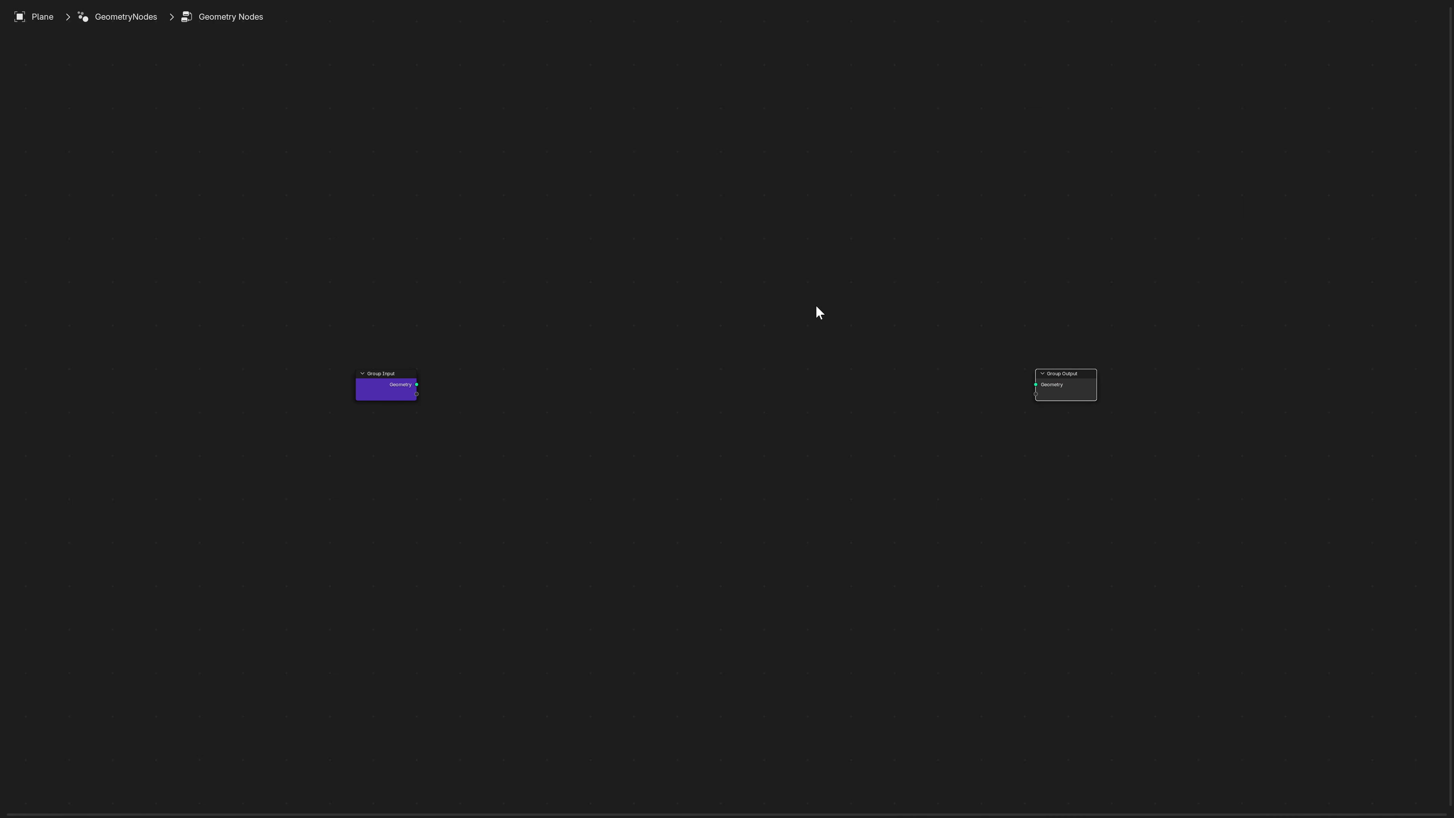
Enable snapping in the node editor and return the editor to its maximized view.
key(ctrl+space)
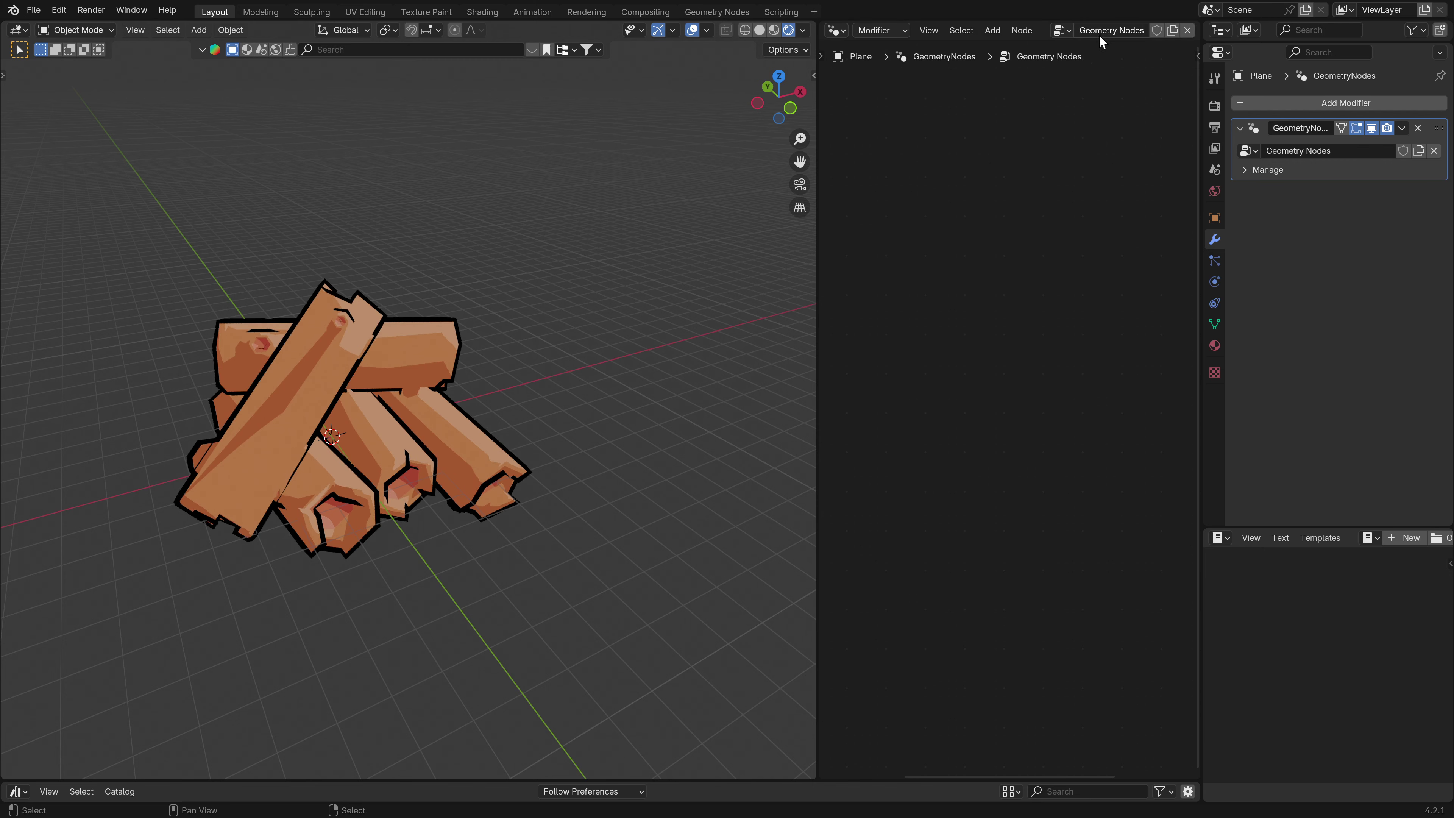
scroll(1105, 35, down, 4)
click(1128, 31)
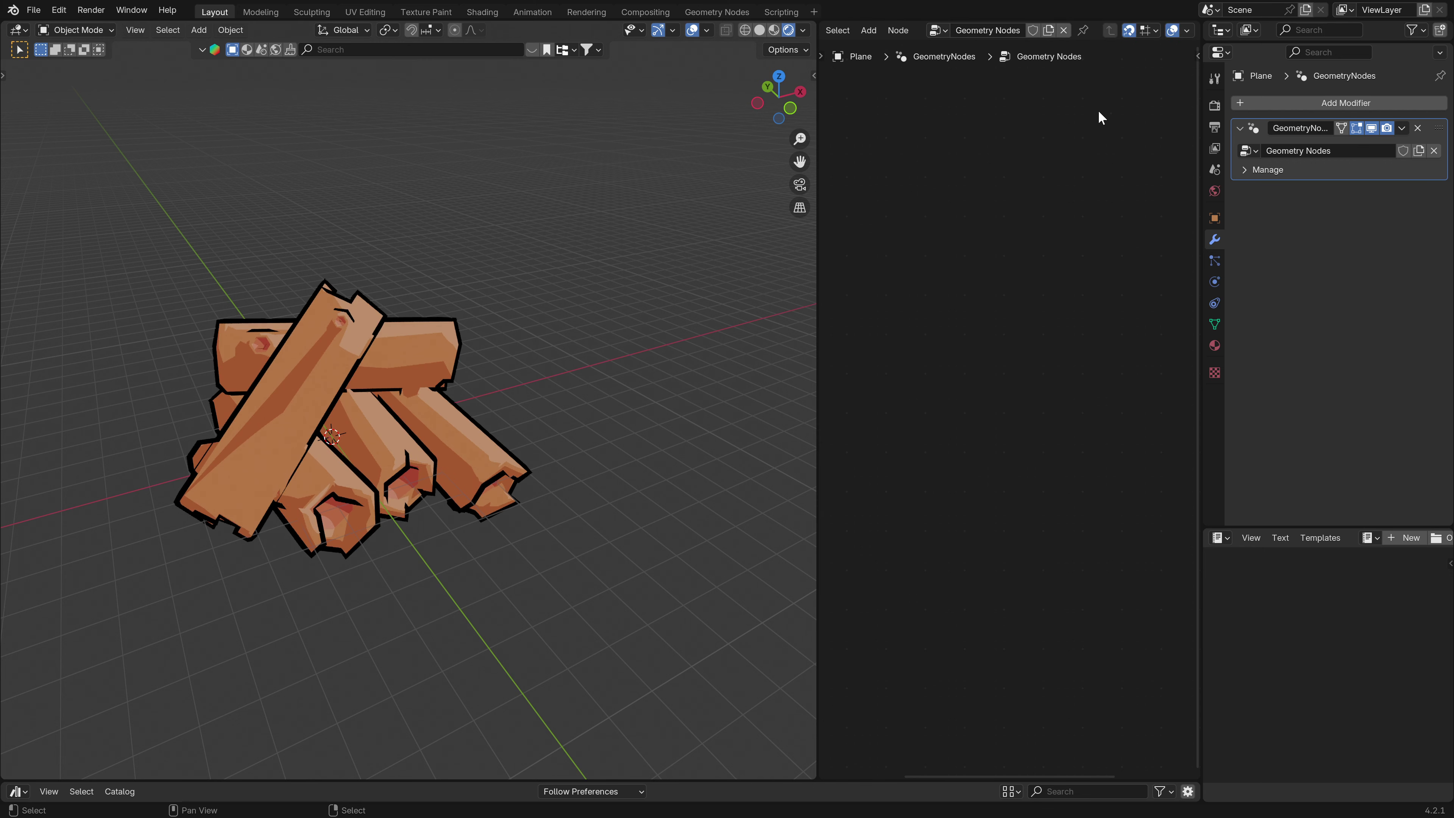
key(ctrl+space)
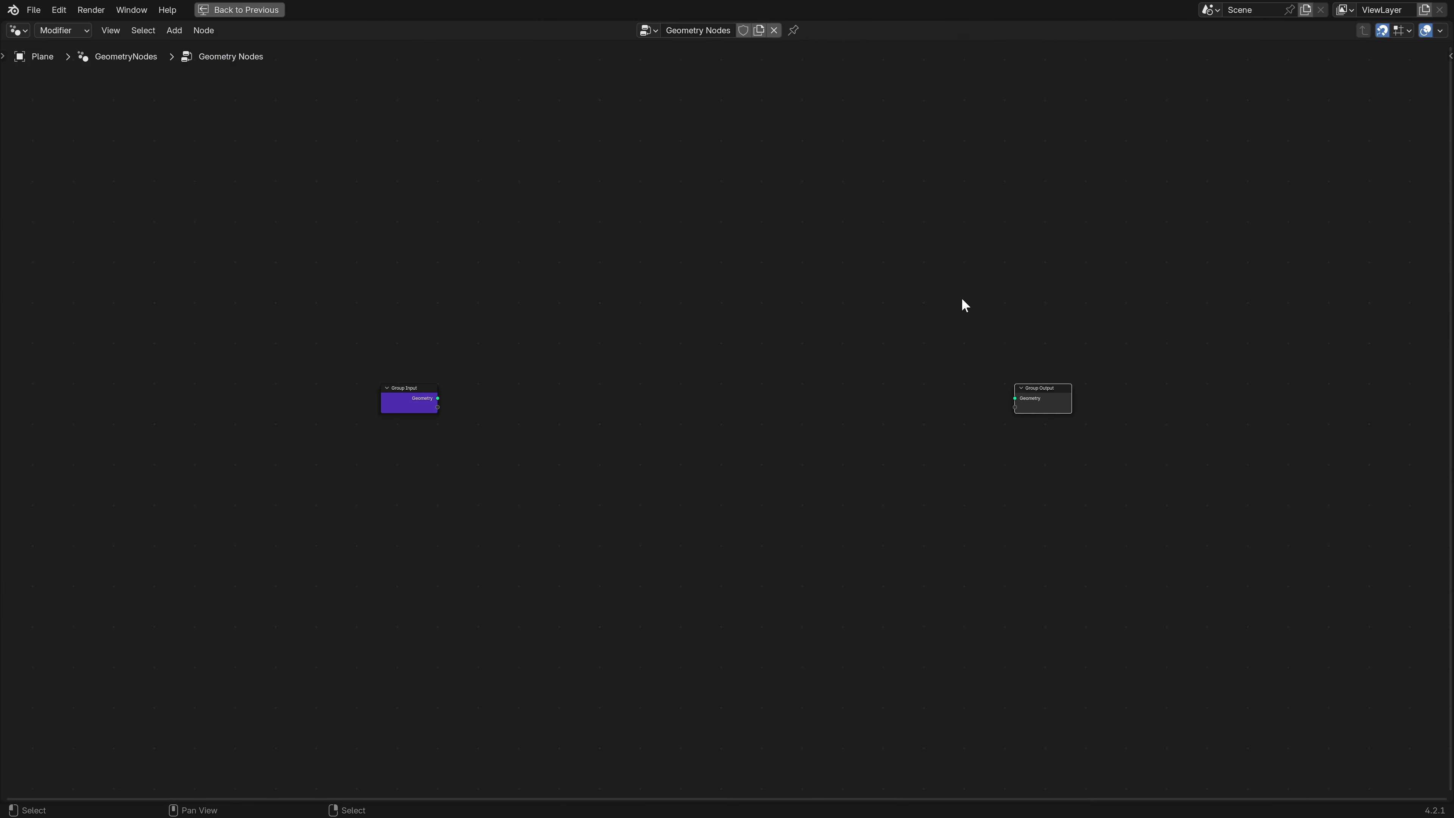
Add a Mesh Circle node and place it just after the Group Input node.
key(shift+a)
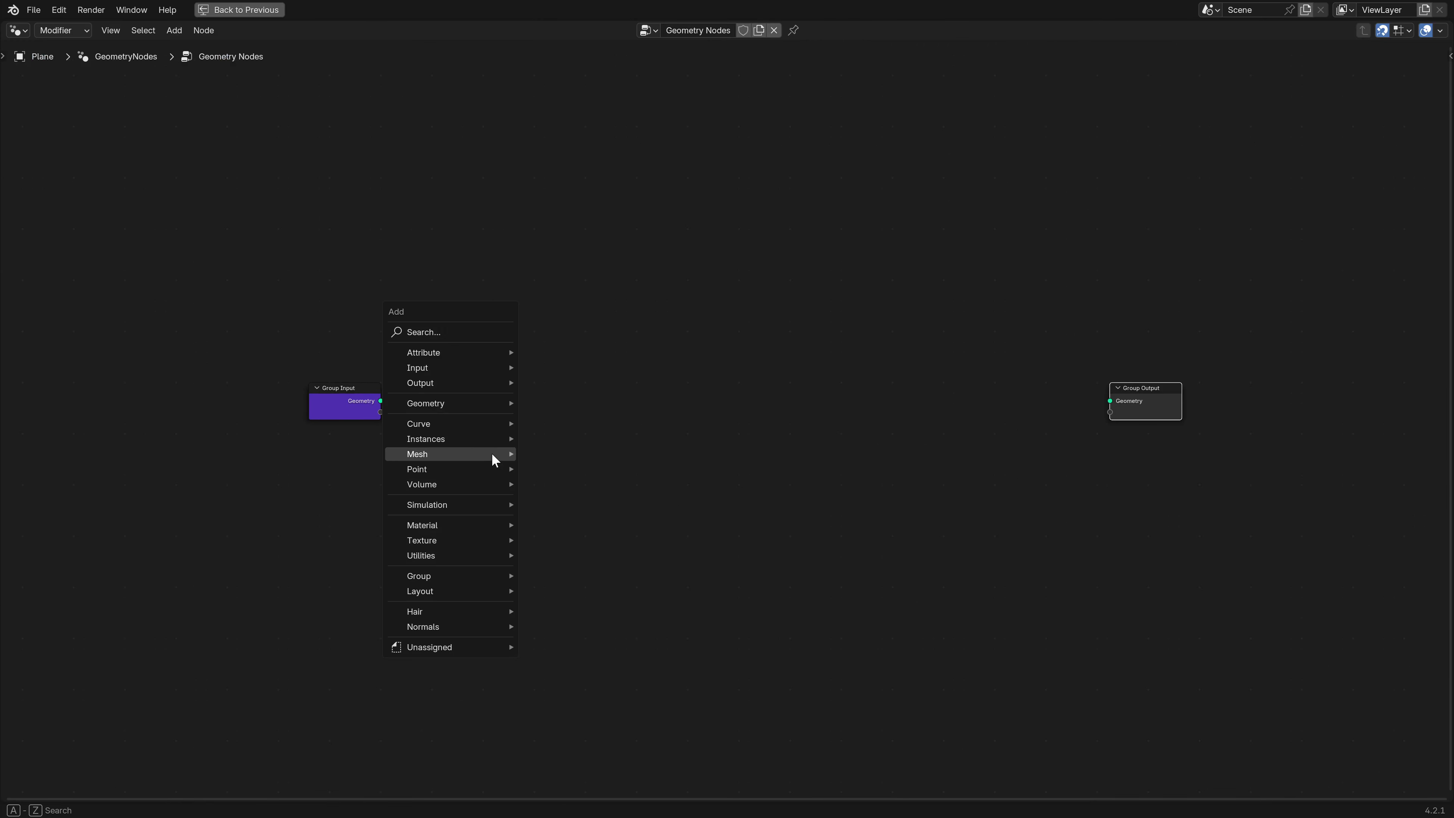
click(449, 330)
text(mesh )
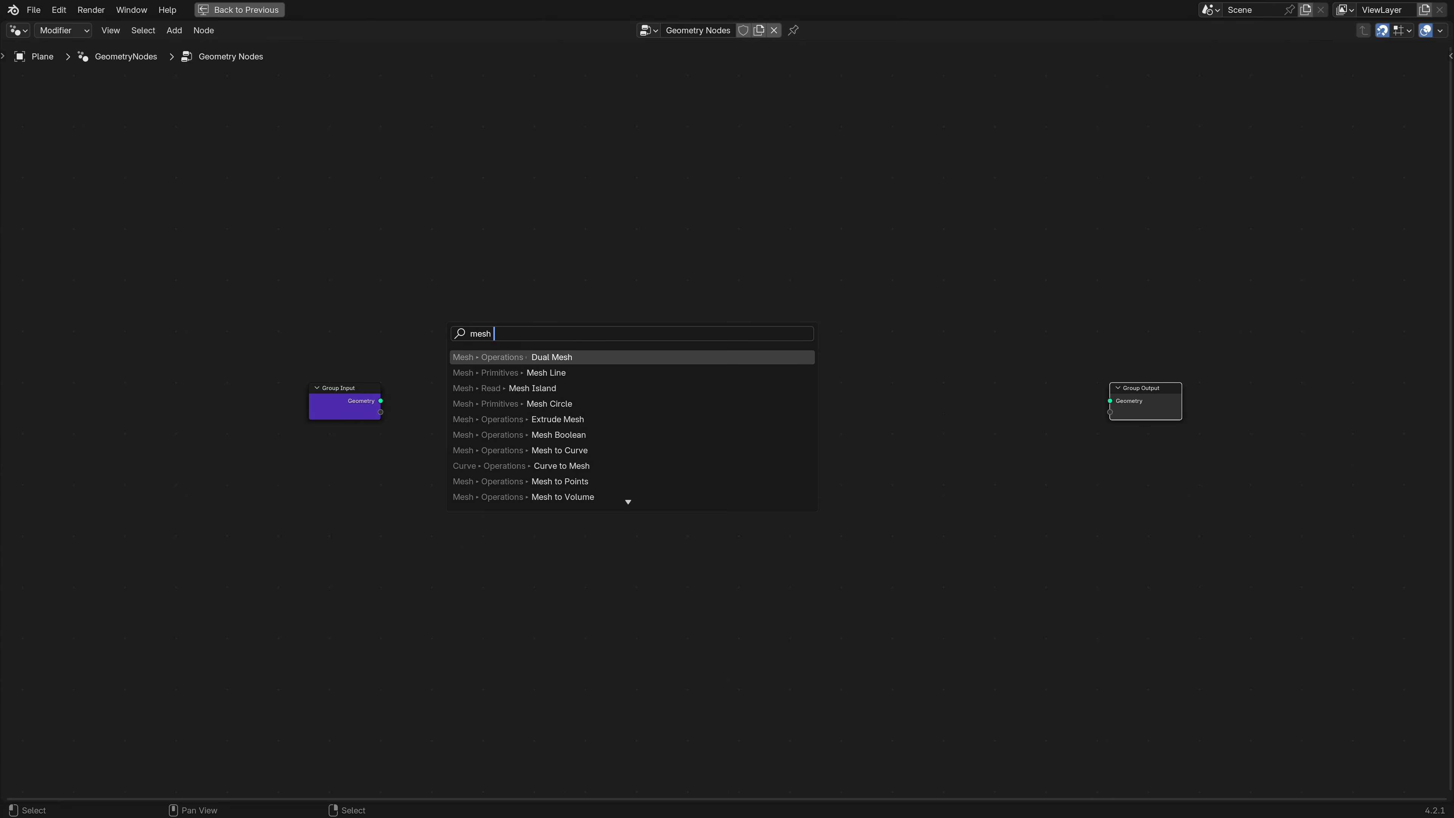
text(cir)
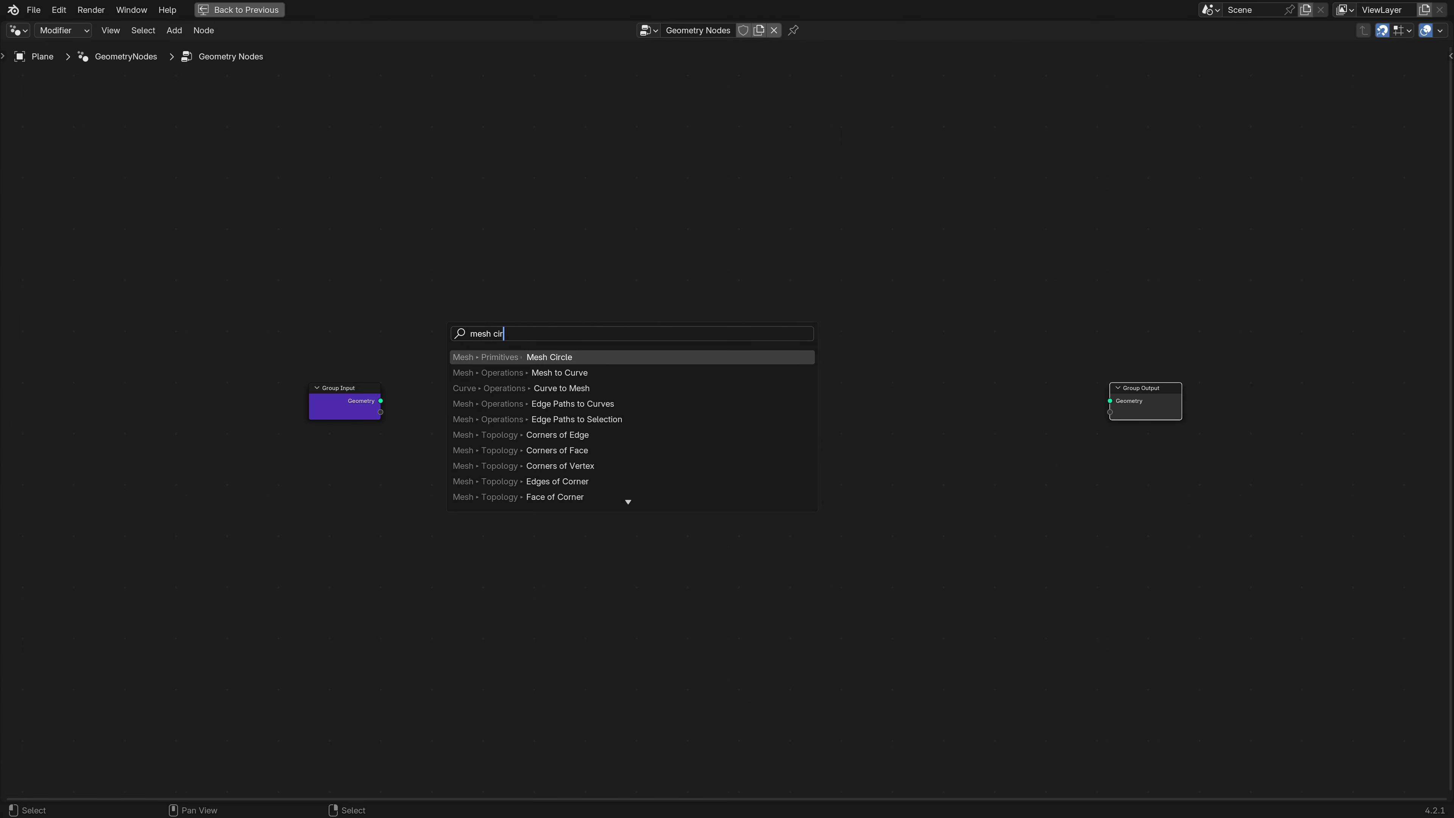
key(Return)
click(439, 396)
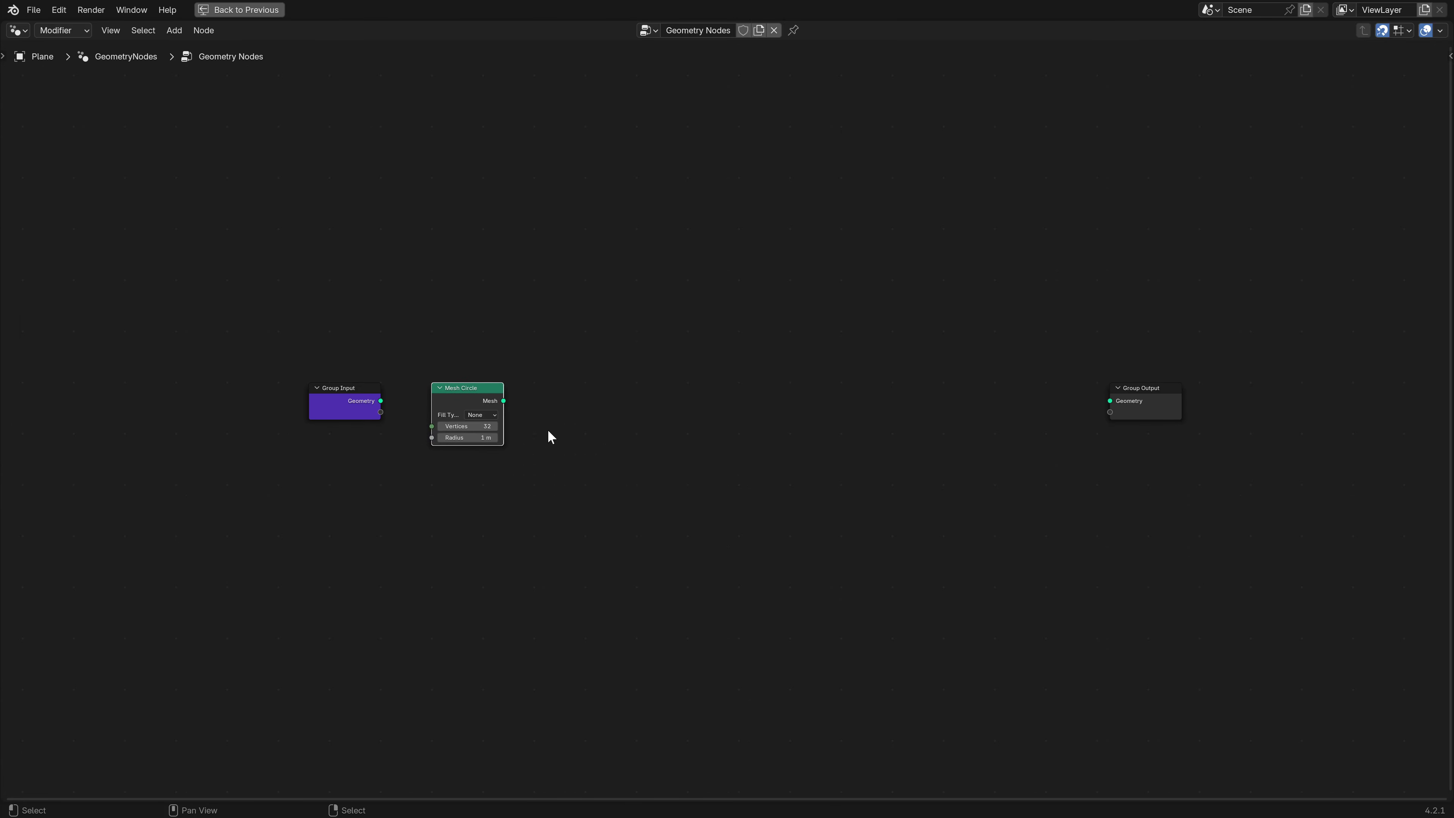
Set the Mesh Circle node's vertices to 10 and open its Fill Type choices.
scroll(547, 429, up, 2)
click(431, 426)
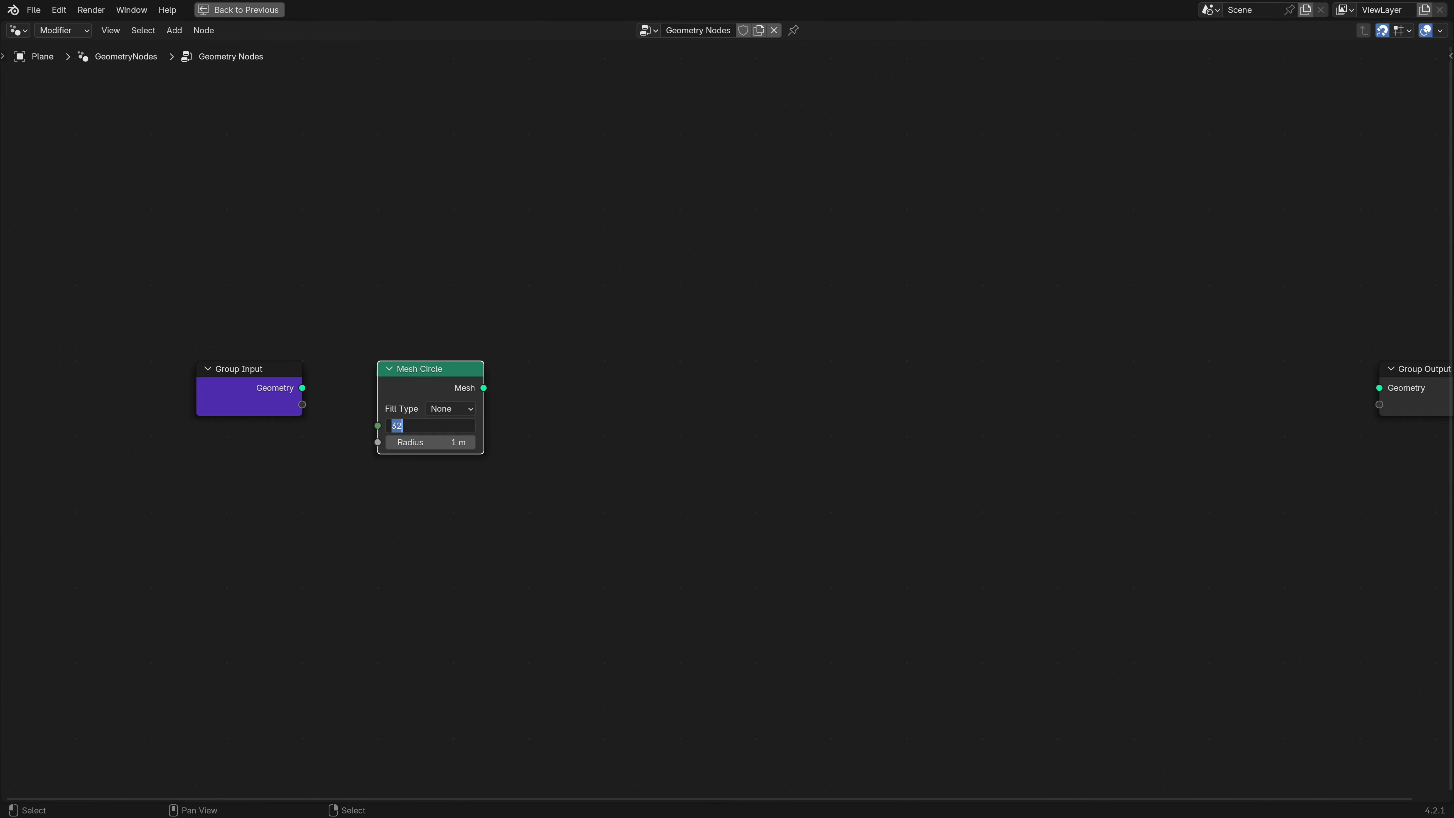
click(685, 381)
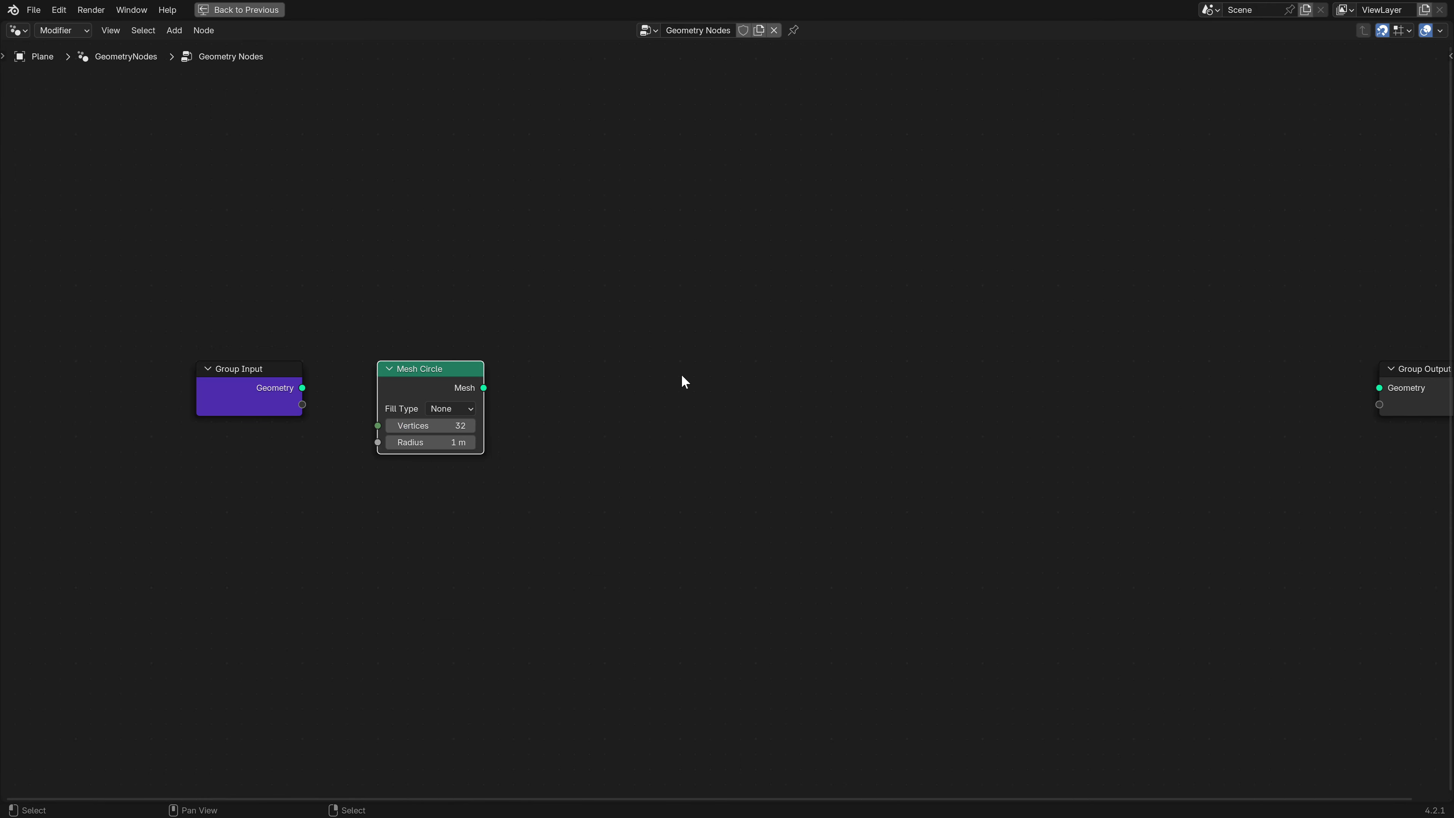
click(403, 426)
text(10)
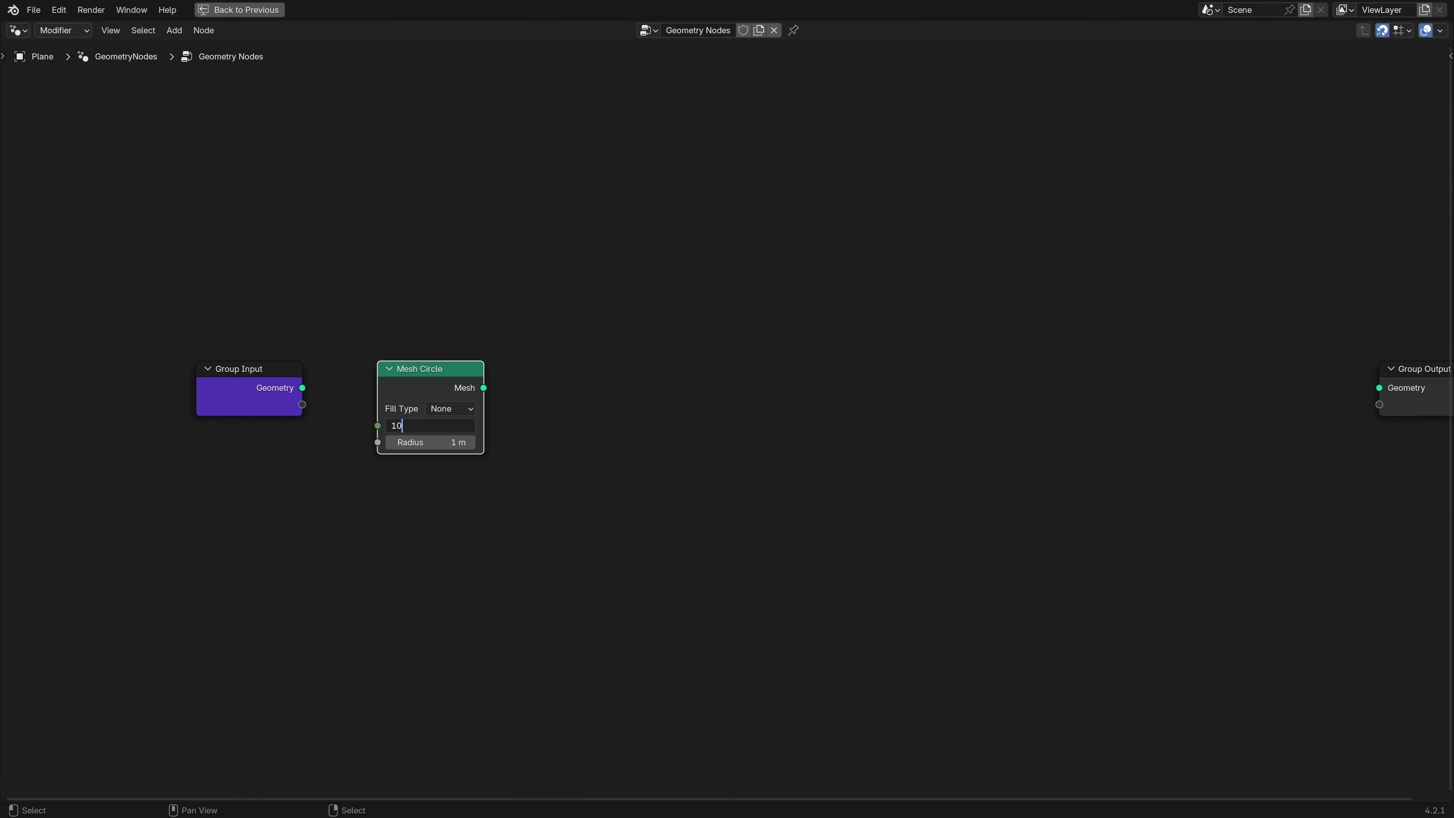
key(Return)
click(453, 409)
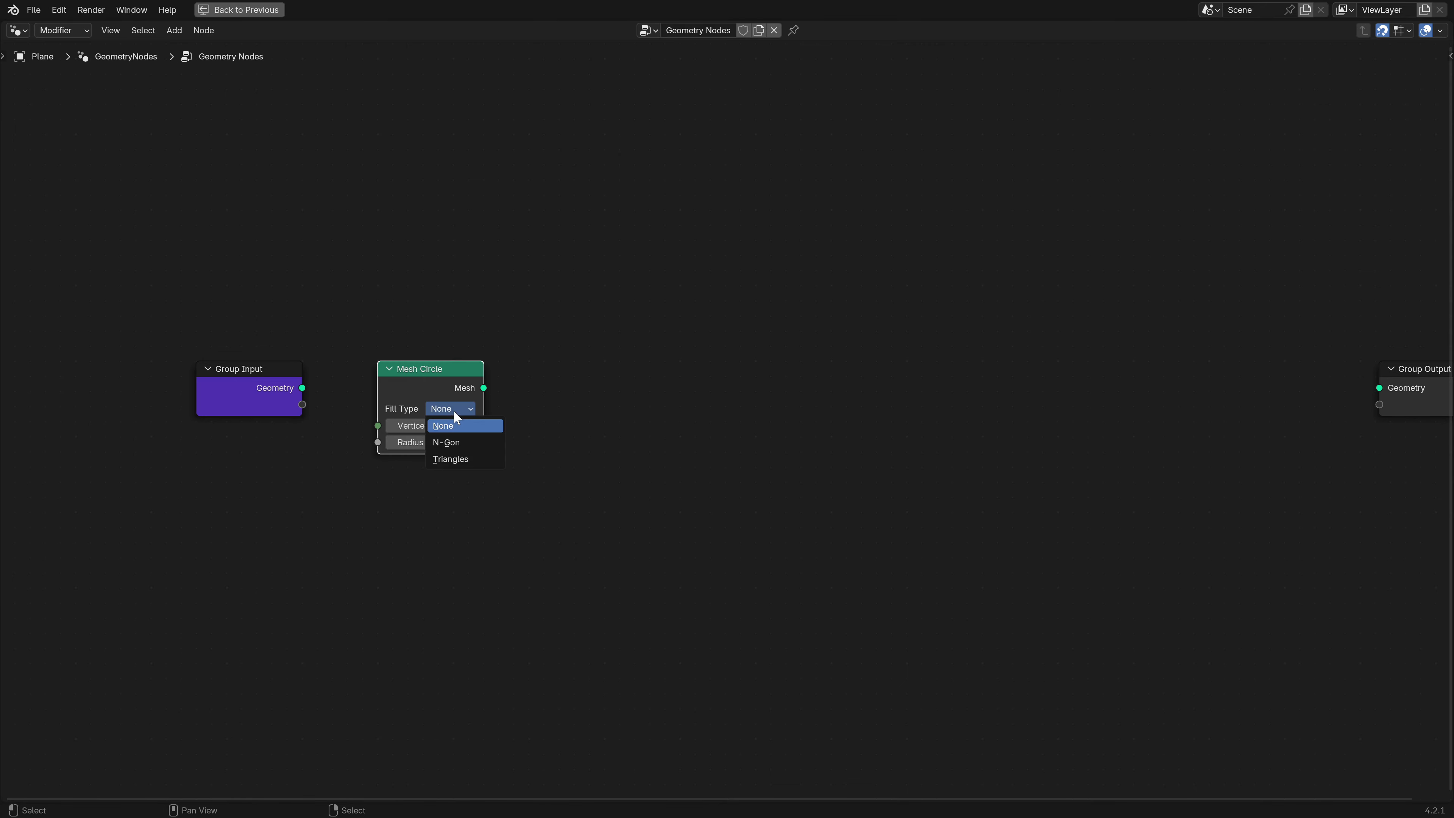
Set the Mesh Circle's fill type to N-Gon and connect its Mesh output to a new Distribute Points on Faces node.
click(466, 443)
scroll(556, 435, down, 3)
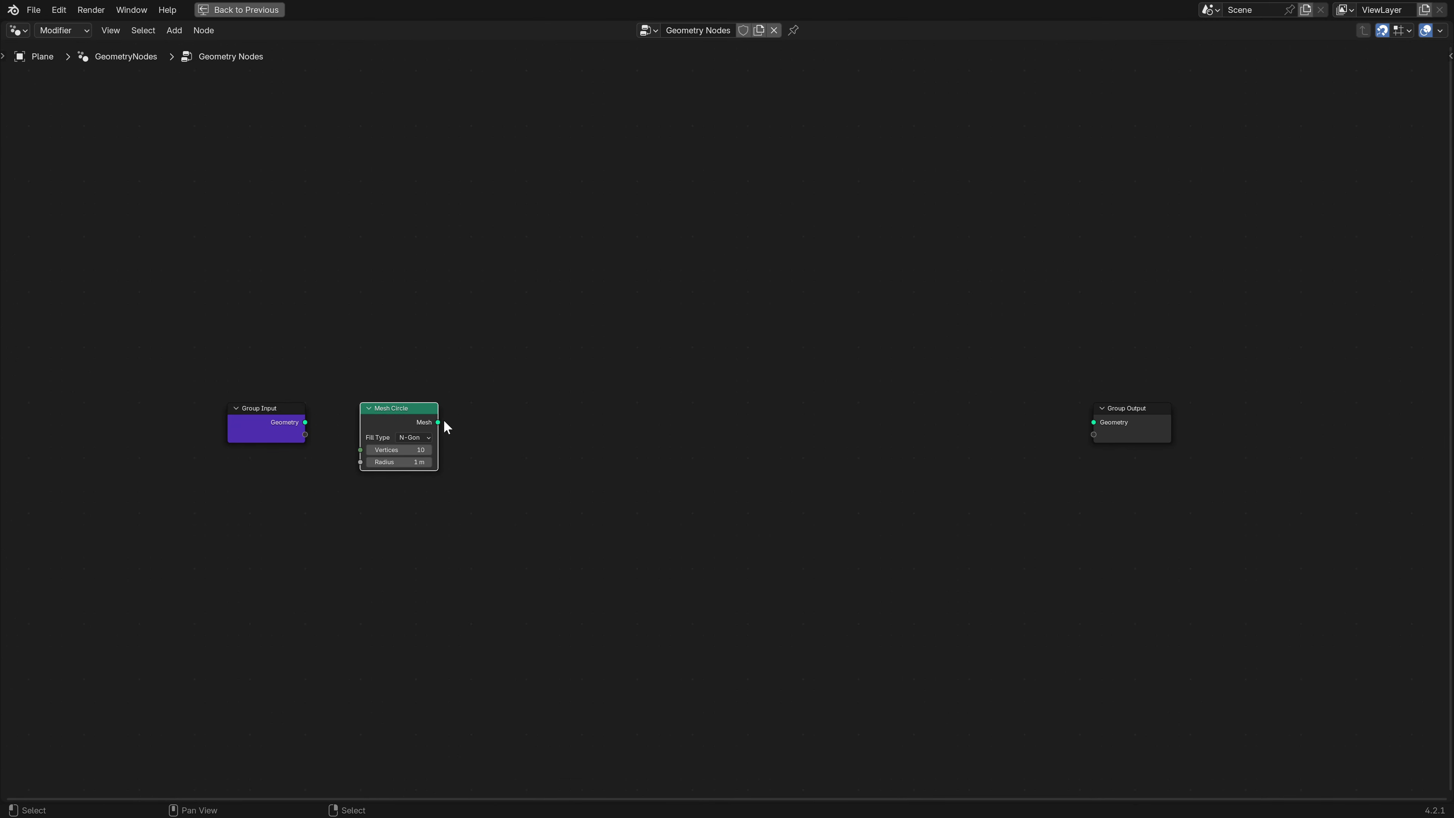
drag(448, 426, 493, 427)
text(distr)
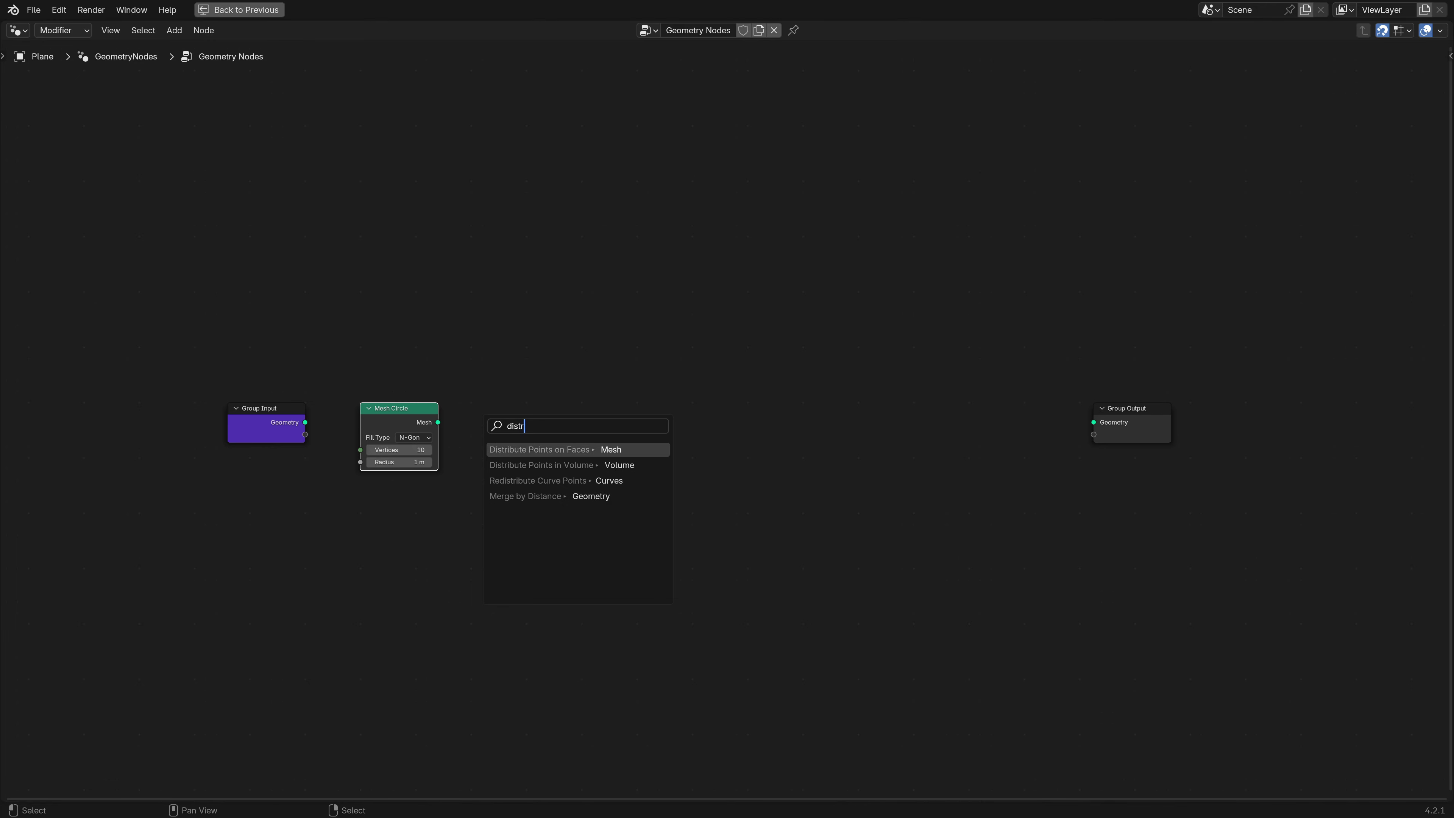
key(Down)
key(Return)
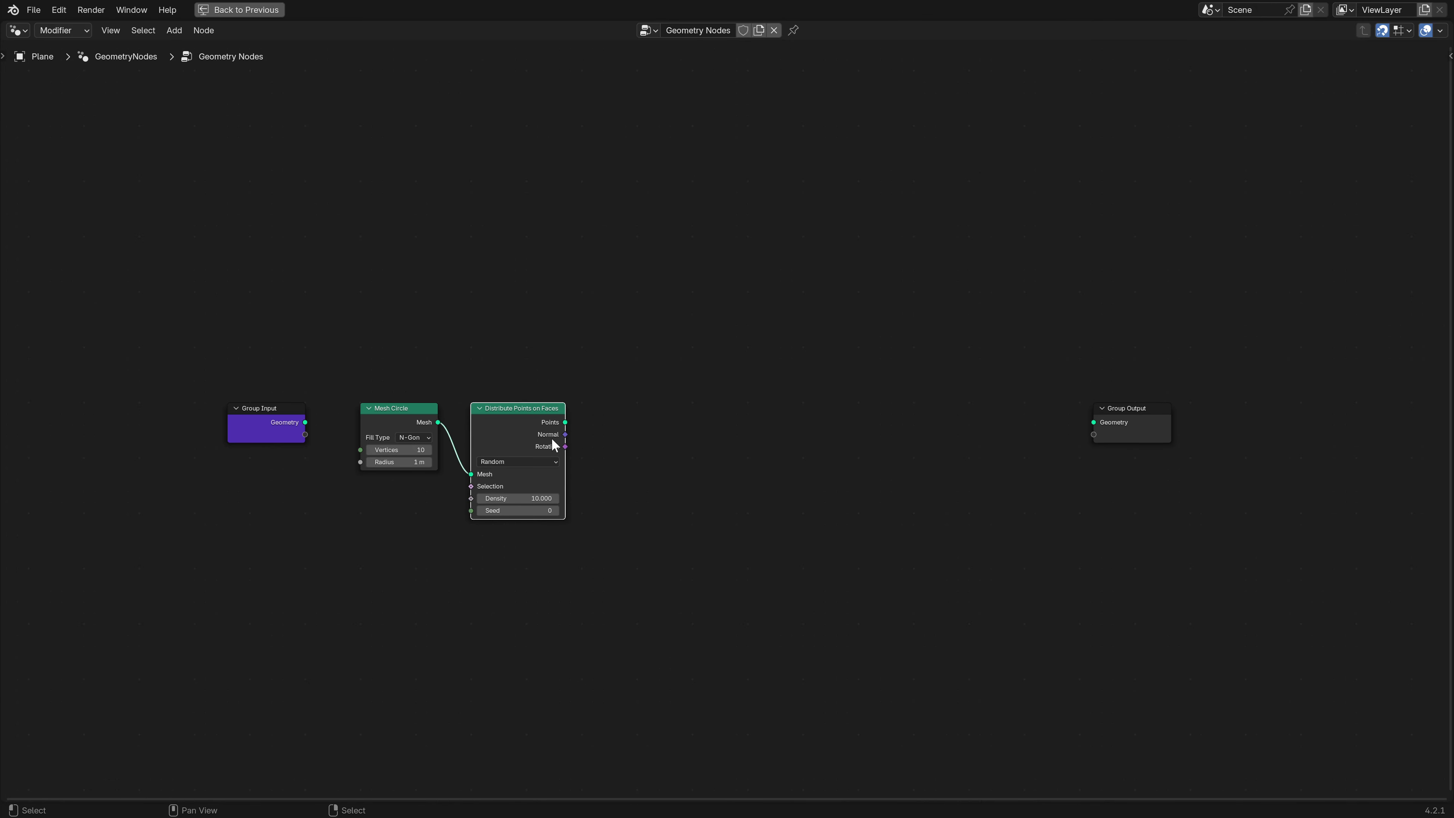
Switch the Distribute Points on Faces node to Poisson Disk and set its Density Factor to 0.3.
click(518, 461)
click(497, 507)
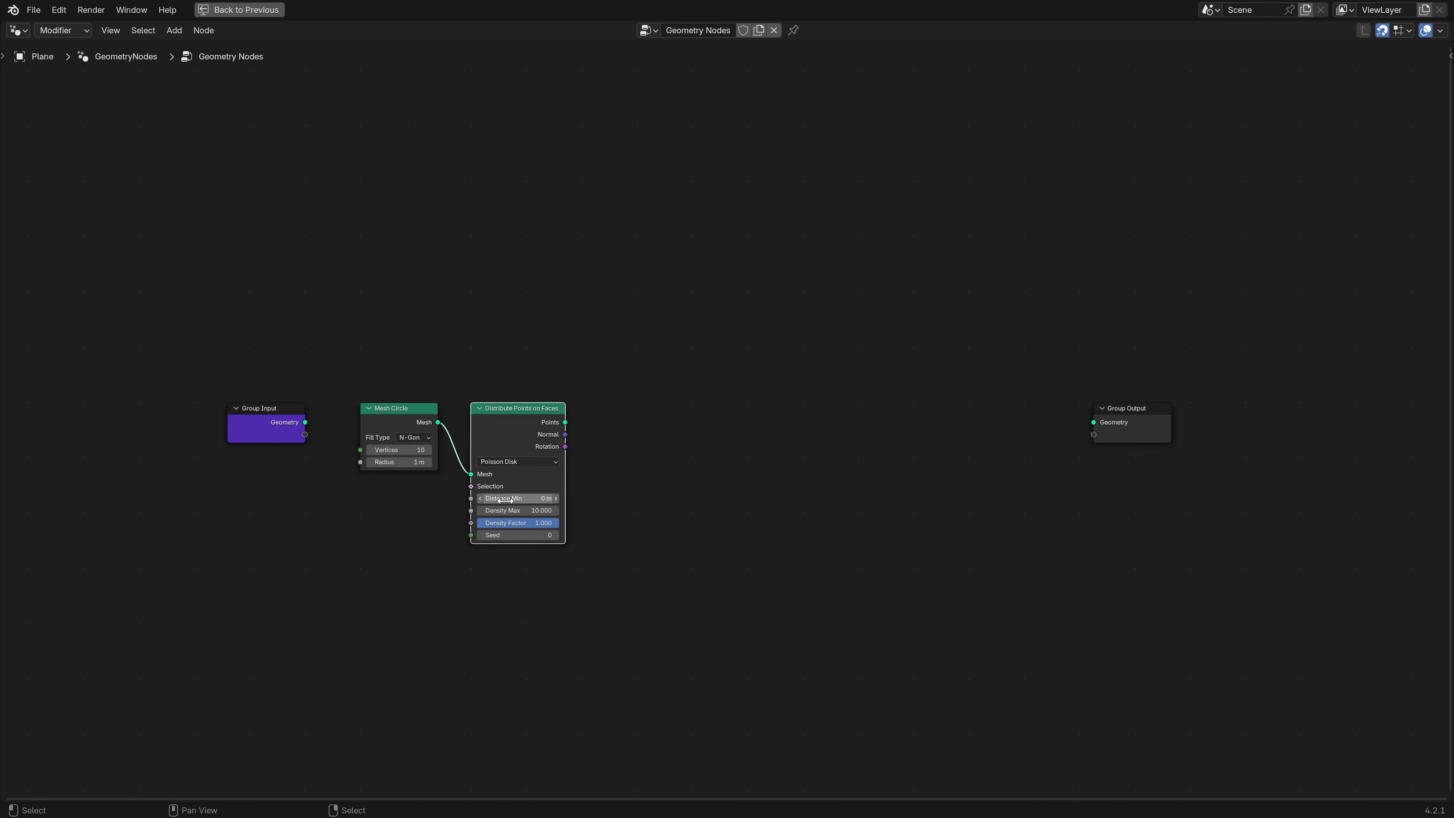
click(527, 524)
text(0.3)
key(Return)
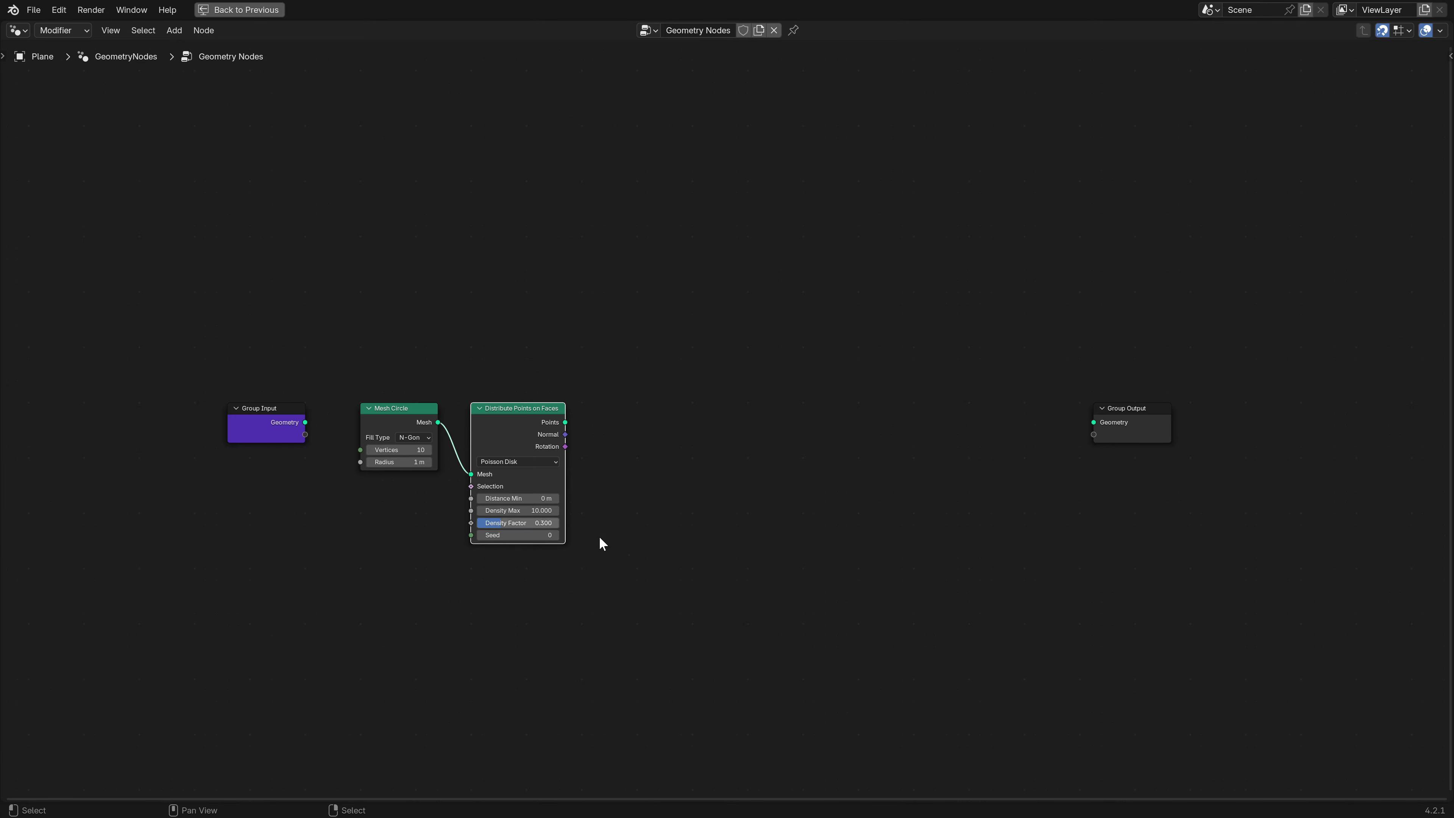
Search for a Set Position node from the Points output of Distribute Points on Faces.
ctrl+middle_drag(600, 545, 558, 461)
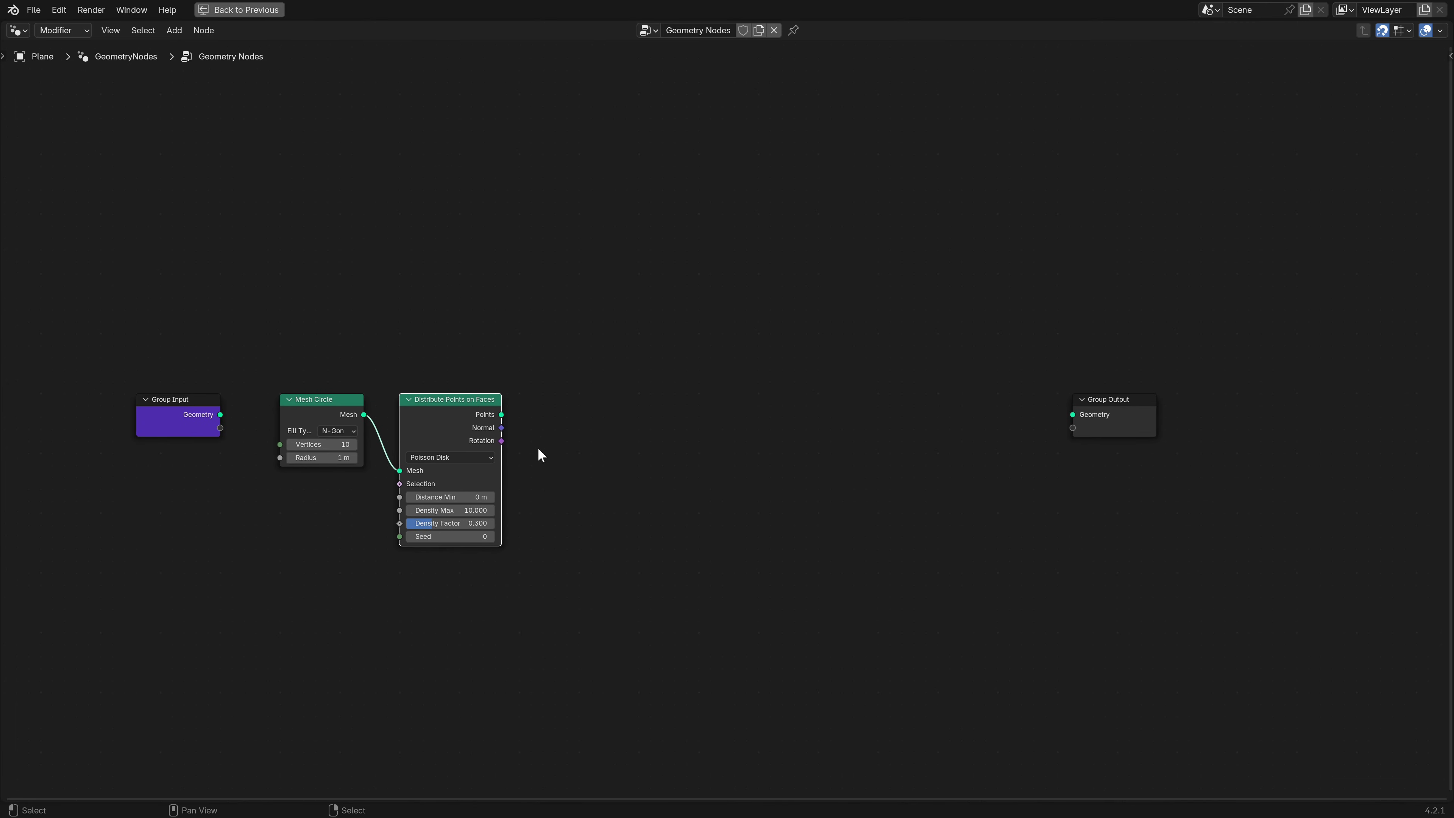
drag(497, 421, 547, 434)
text(s)
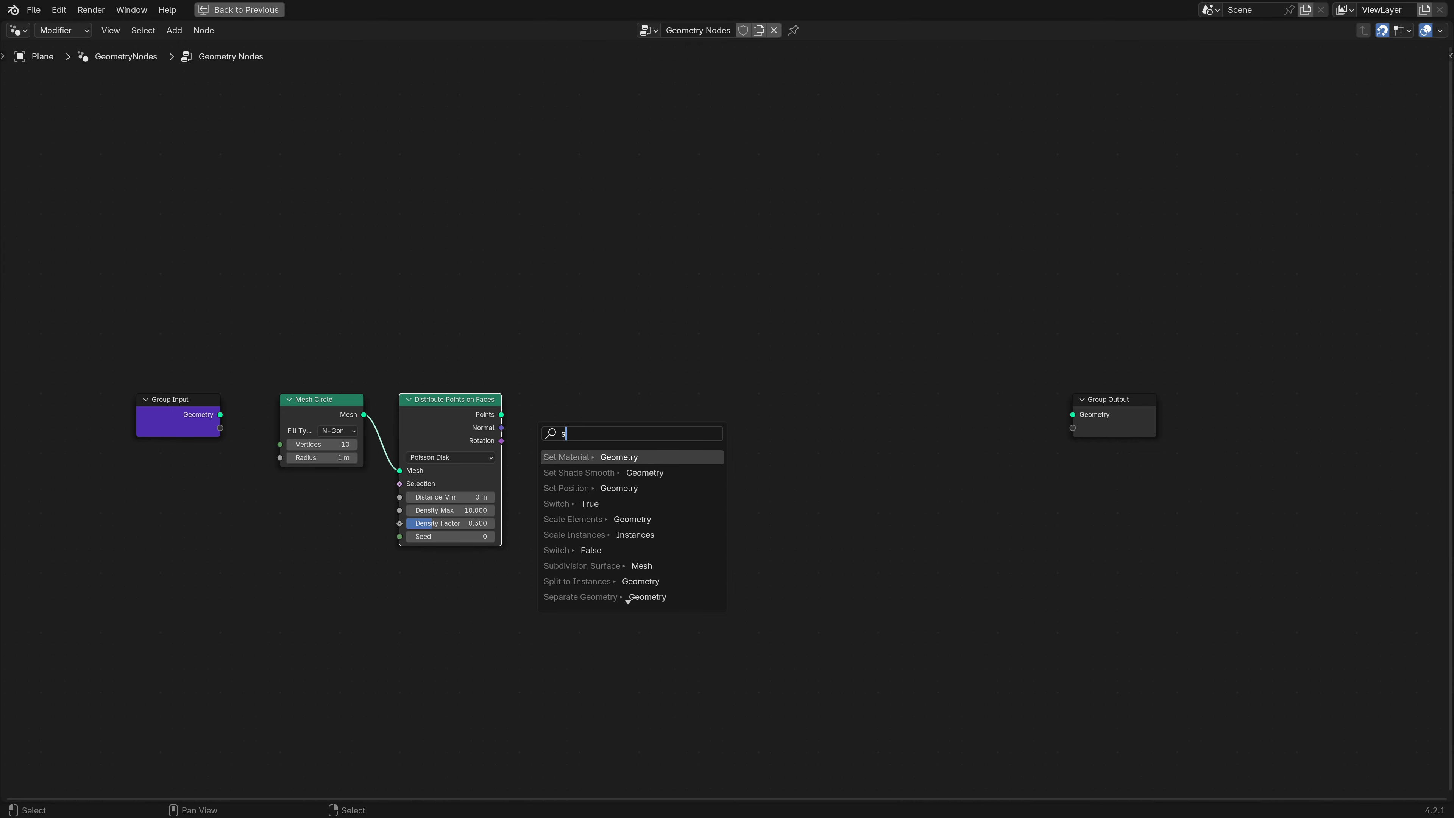
text(et po)
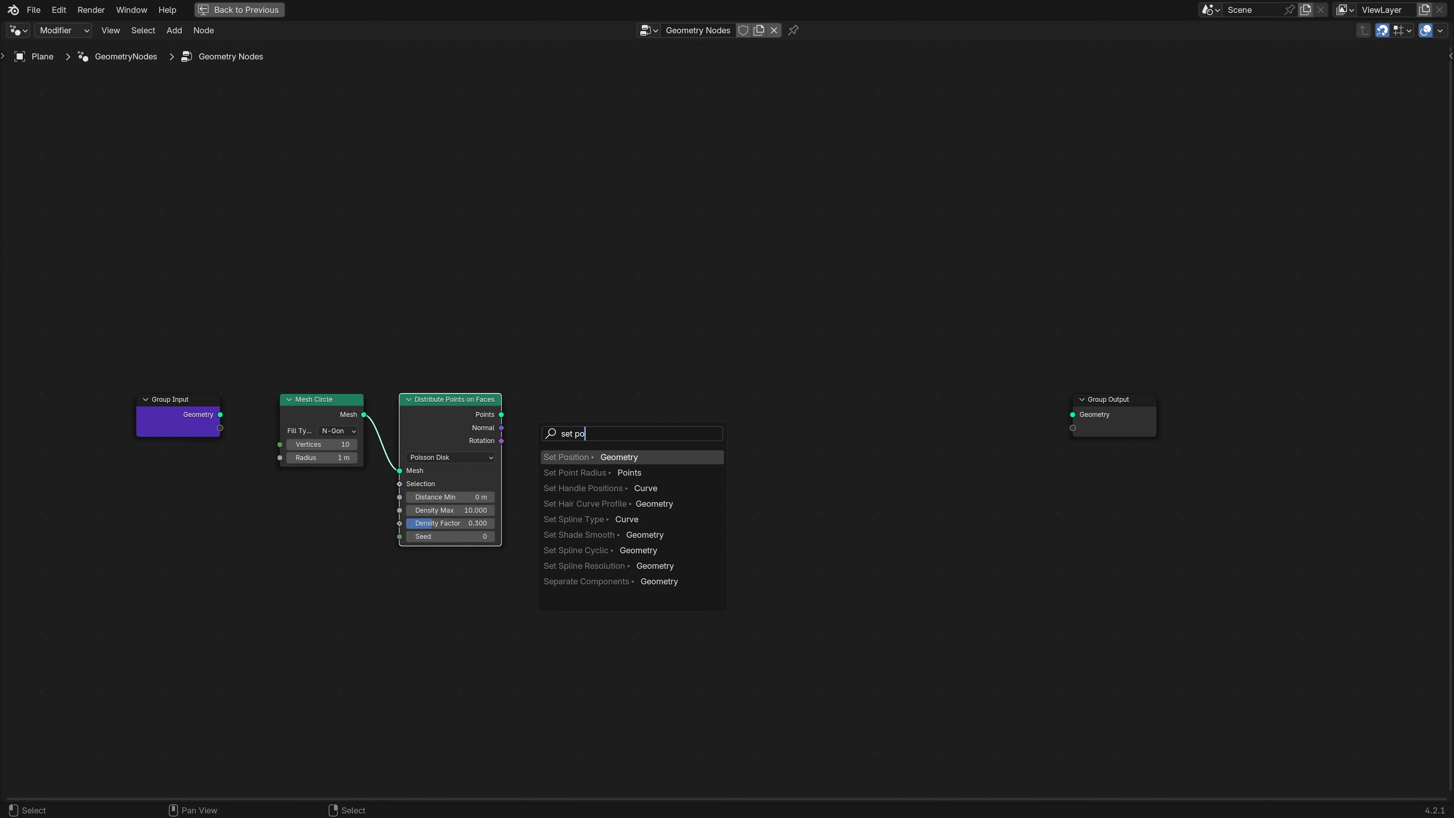
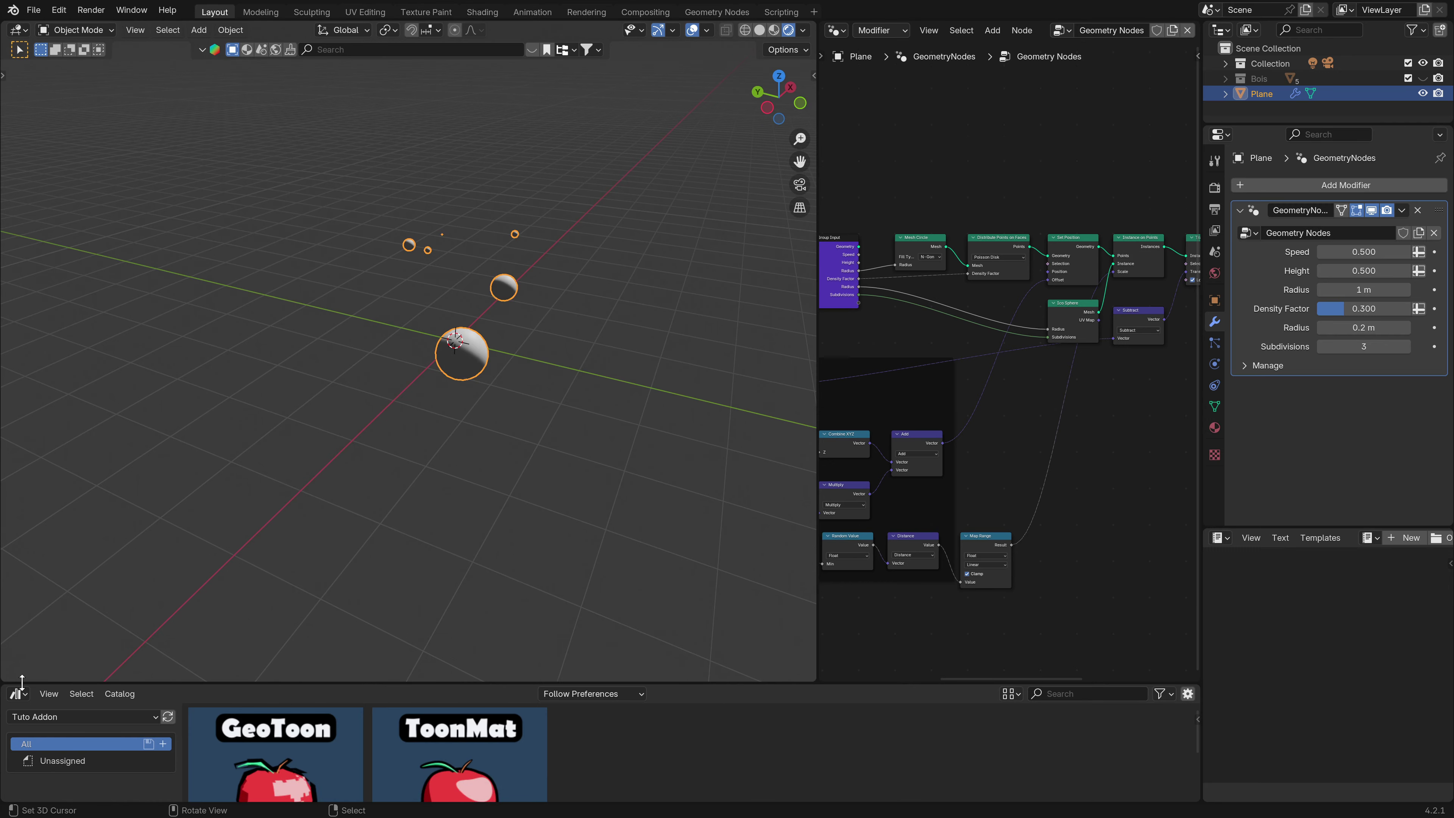
Change the asset browser area to a Timeline and shrink it to a thin strip.
click(17, 693)
click(194, 560)
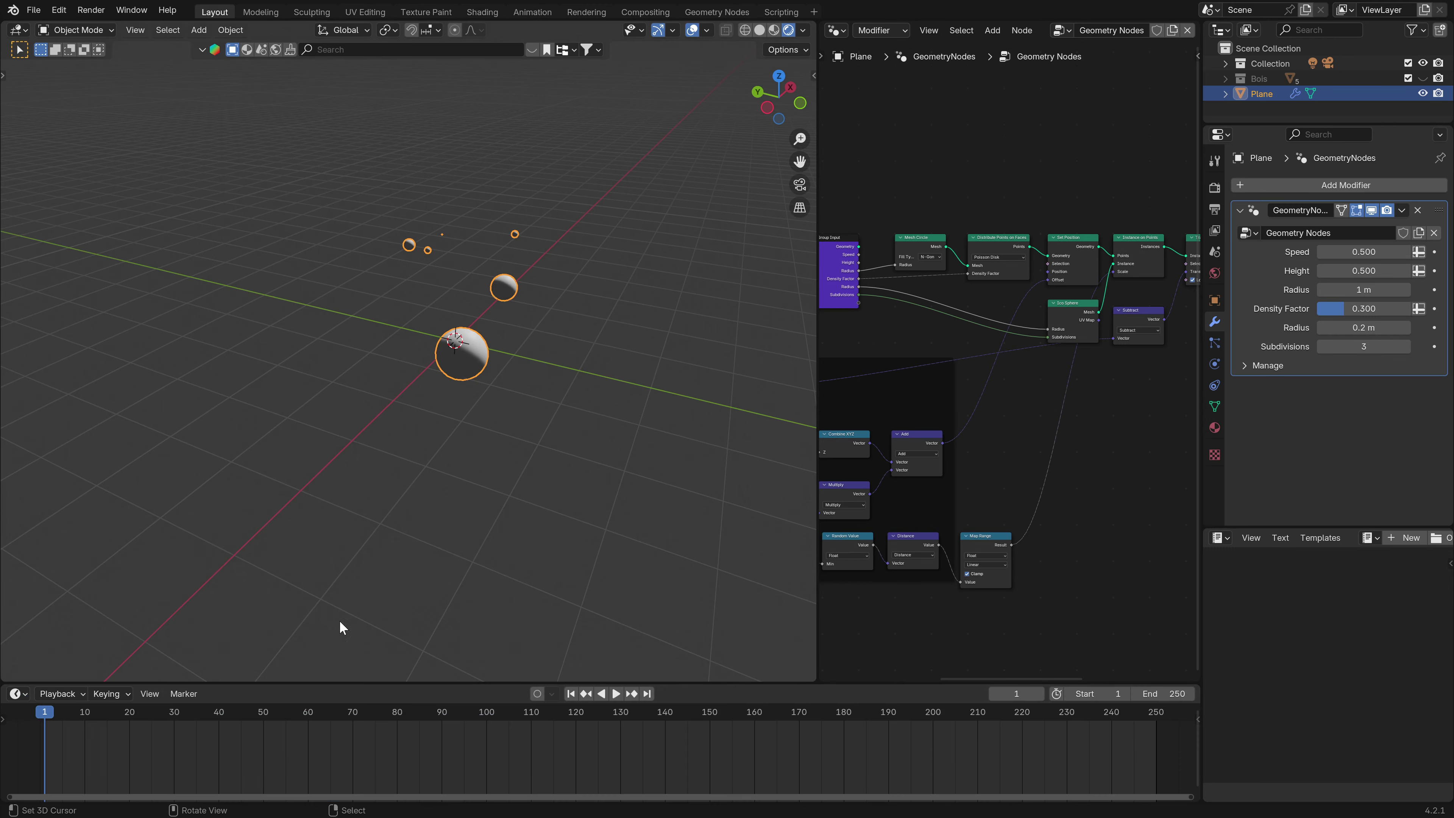
drag(677, 680, 667, 780)
Play the animation to check how the bubbles move, and stop it at frame 25.
key(space)
shift+middle_drag(499, 358, 415, 406)
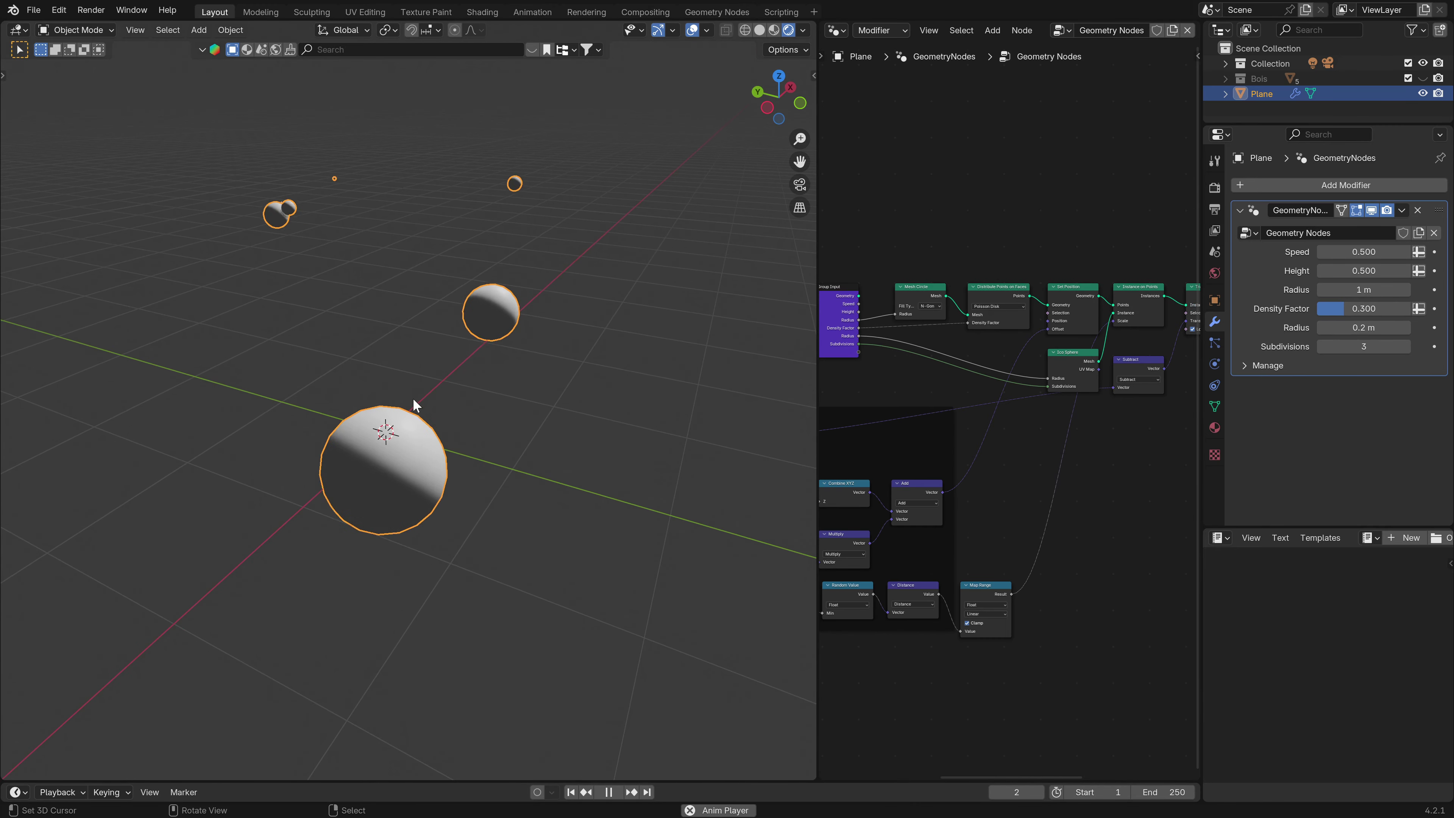
scroll(1054, 400, down, 2)
scroll(1055, 400, up, 3)
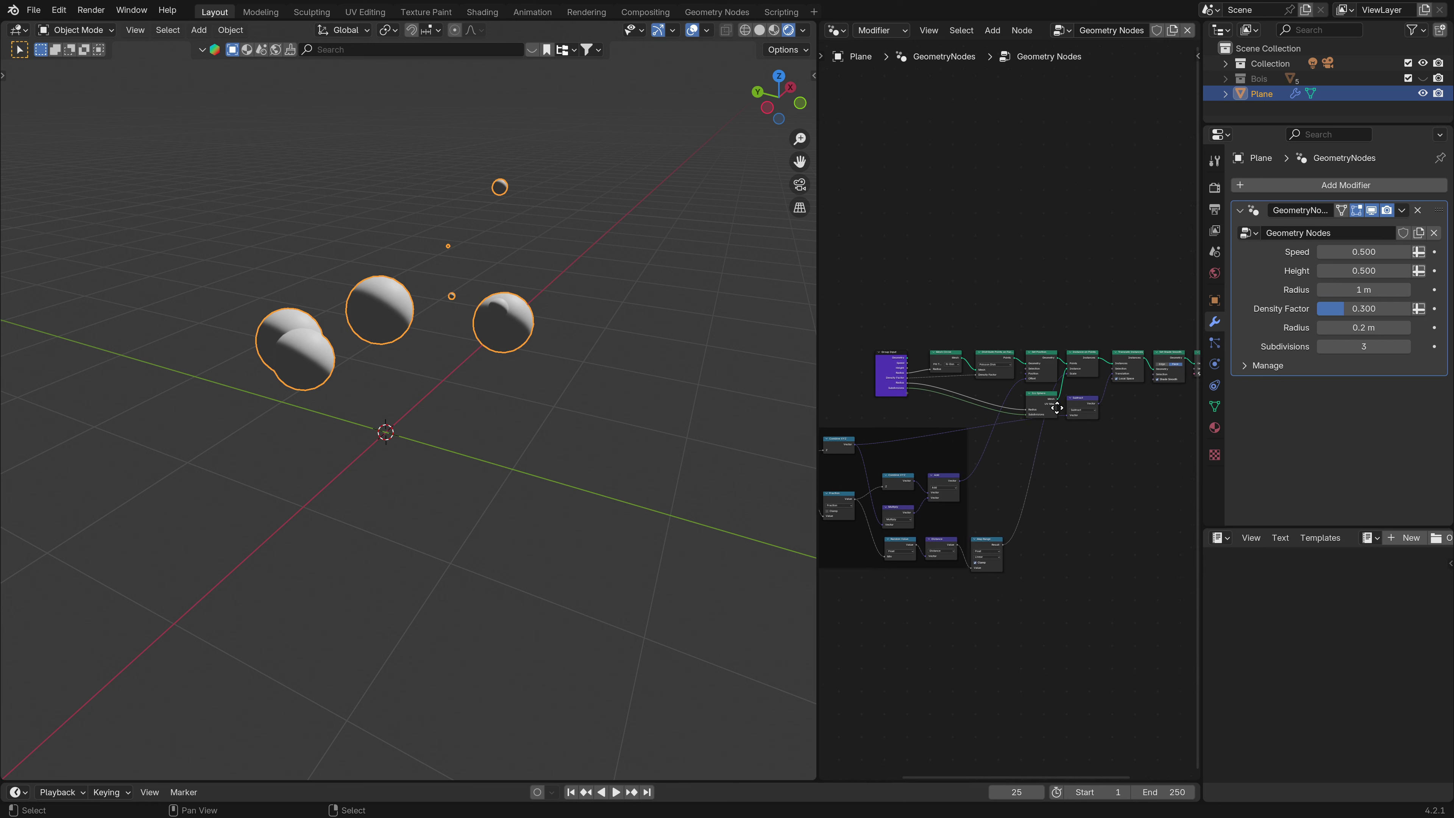
Reveal the hidden sockets of the Distribute Points on Faces node and set its Density Max to 100.
scroll(1059, 404, up, 2)
middle_drag(1100, 372, 1083, 371)
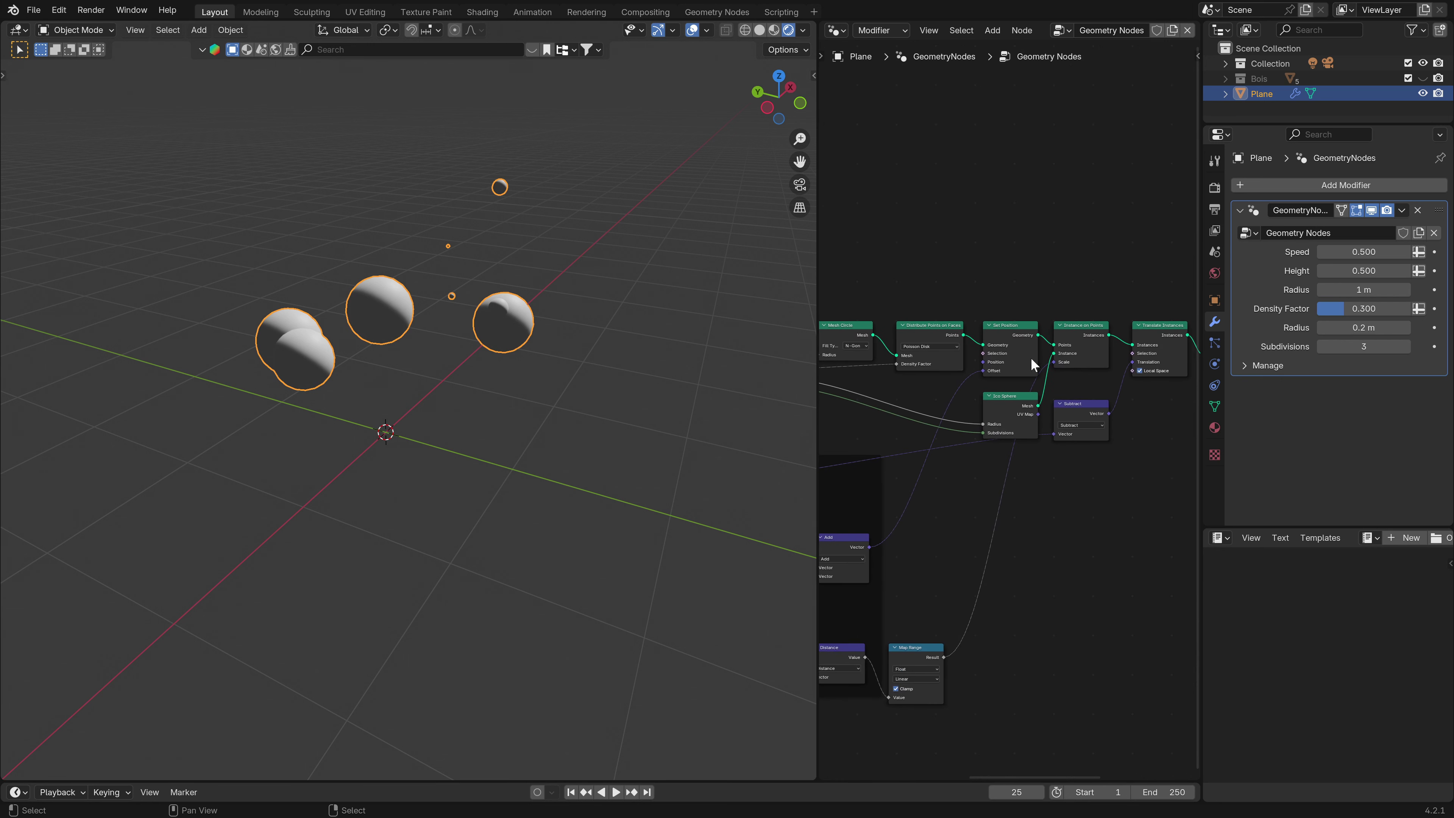
key(ctrl+h)
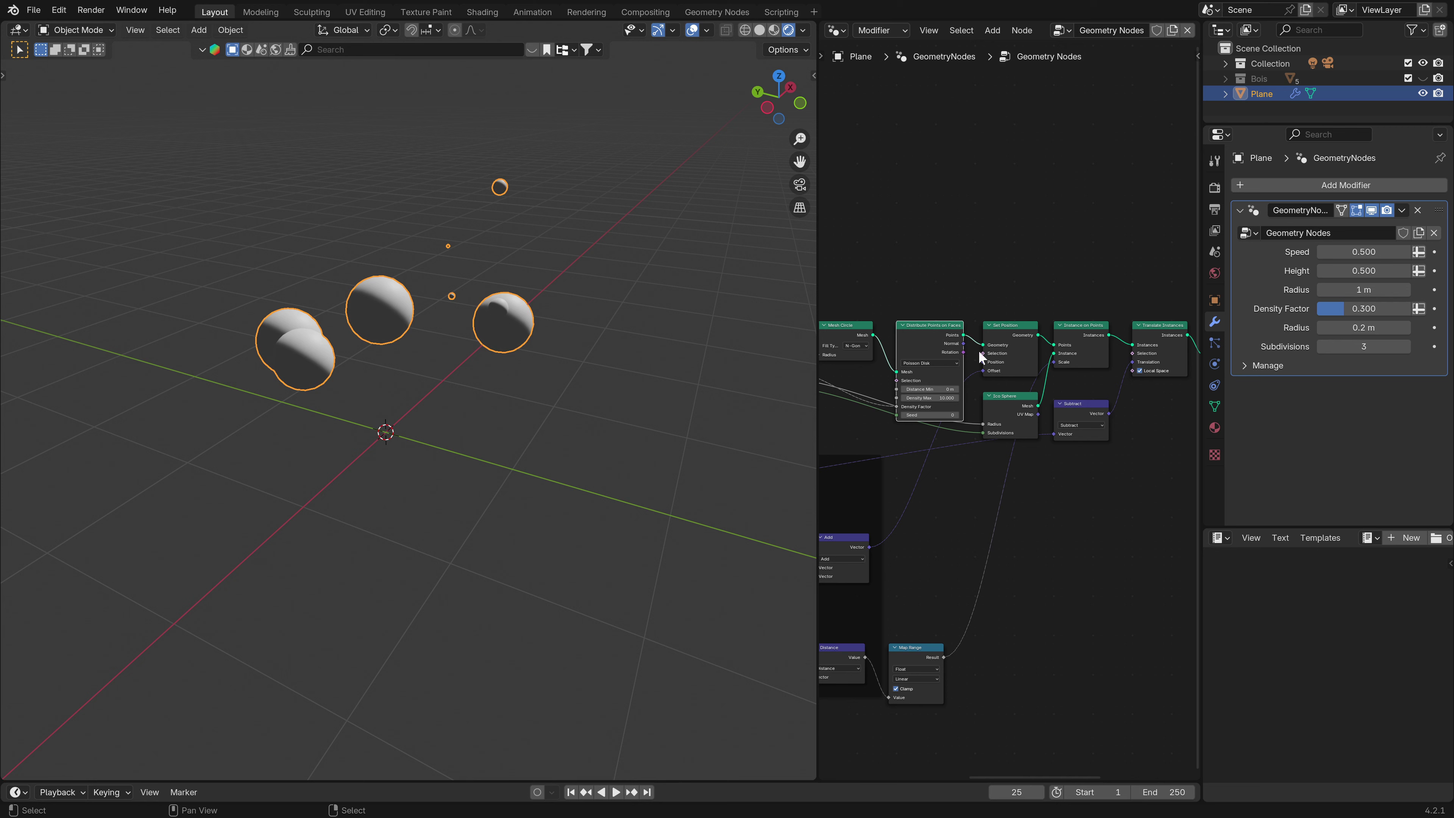
scroll(959, 406, up, 1)
scroll(959, 407, up, 1)
click(916, 393)
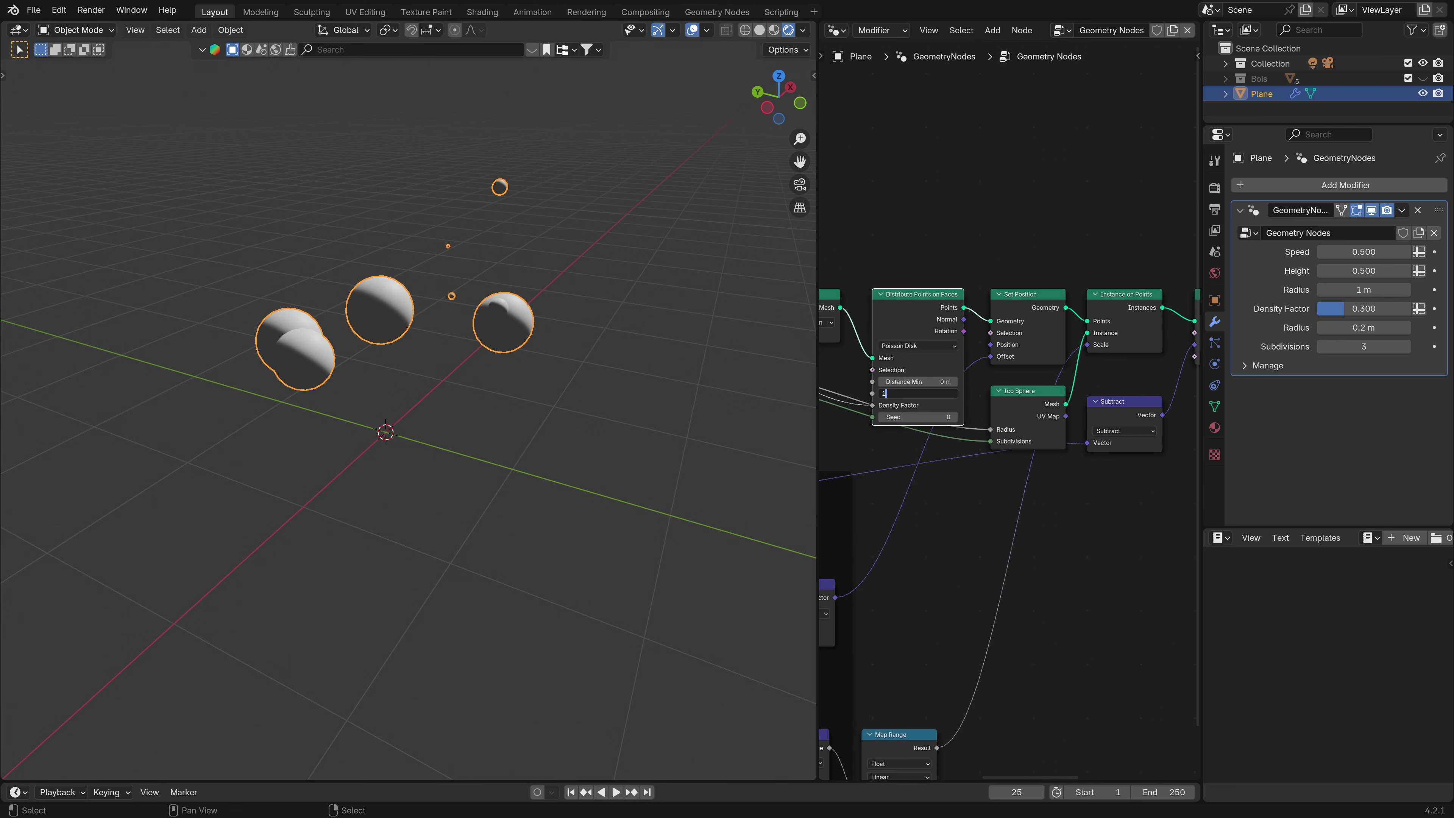
key(Return)
Inspect the denser bubbles and hide the unused sockets of the Distribute Points on Faces node.
scroll(625, 409, down, 2)
middle_drag(626, 409, 620, 398)
scroll(1039, 393, down, 1)
scroll(959, 364, up, 1)
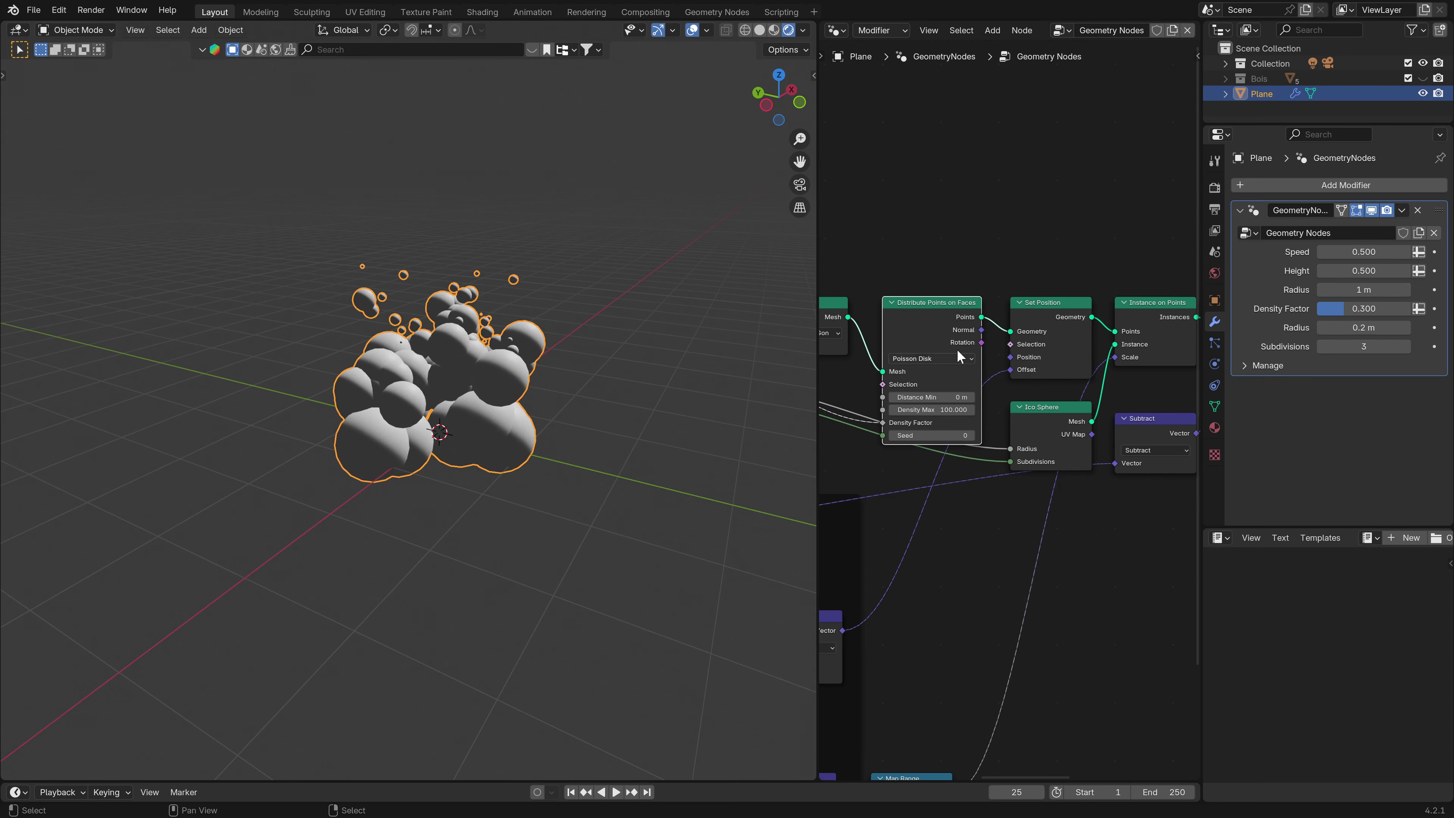
key(ctrl+h)
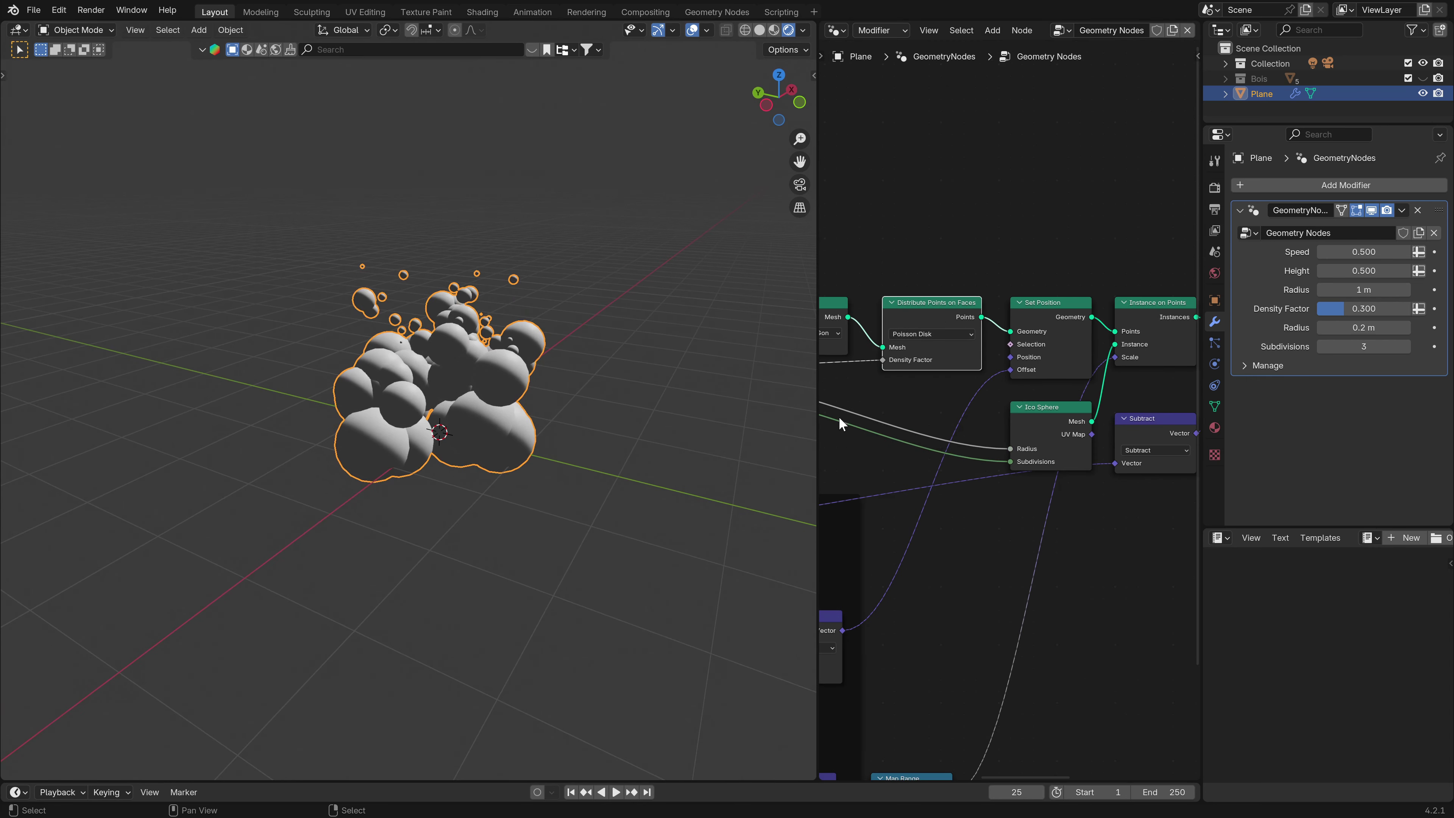
Add a vector Mix node whose Result feeds the Position input of Set Position, placed below Distribute Points on Faces.
scroll(1037, 367, down, 1)
middle_drag(1037, 366, 1071, 343)
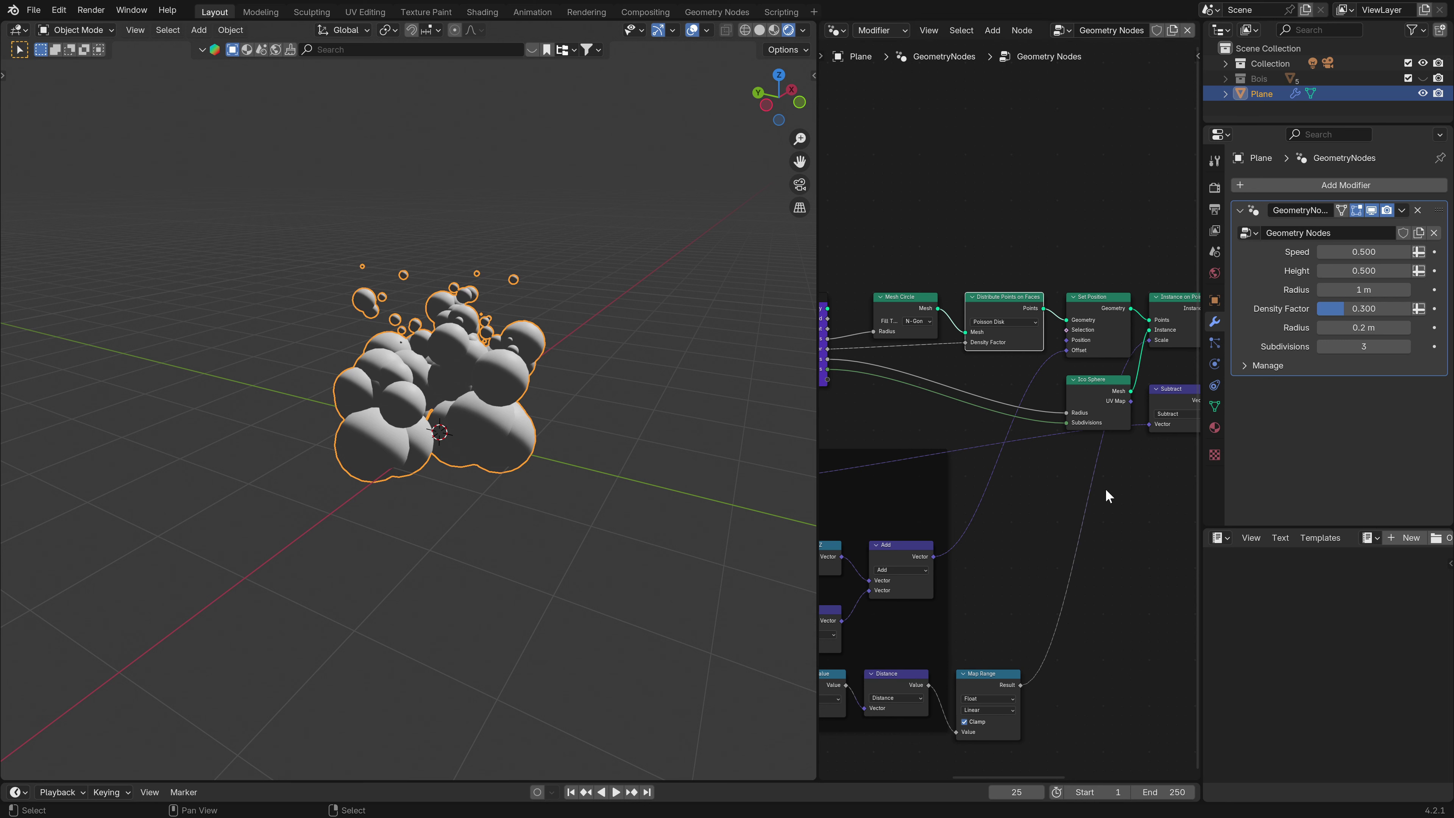
scroll(1095, 336, up, 2)
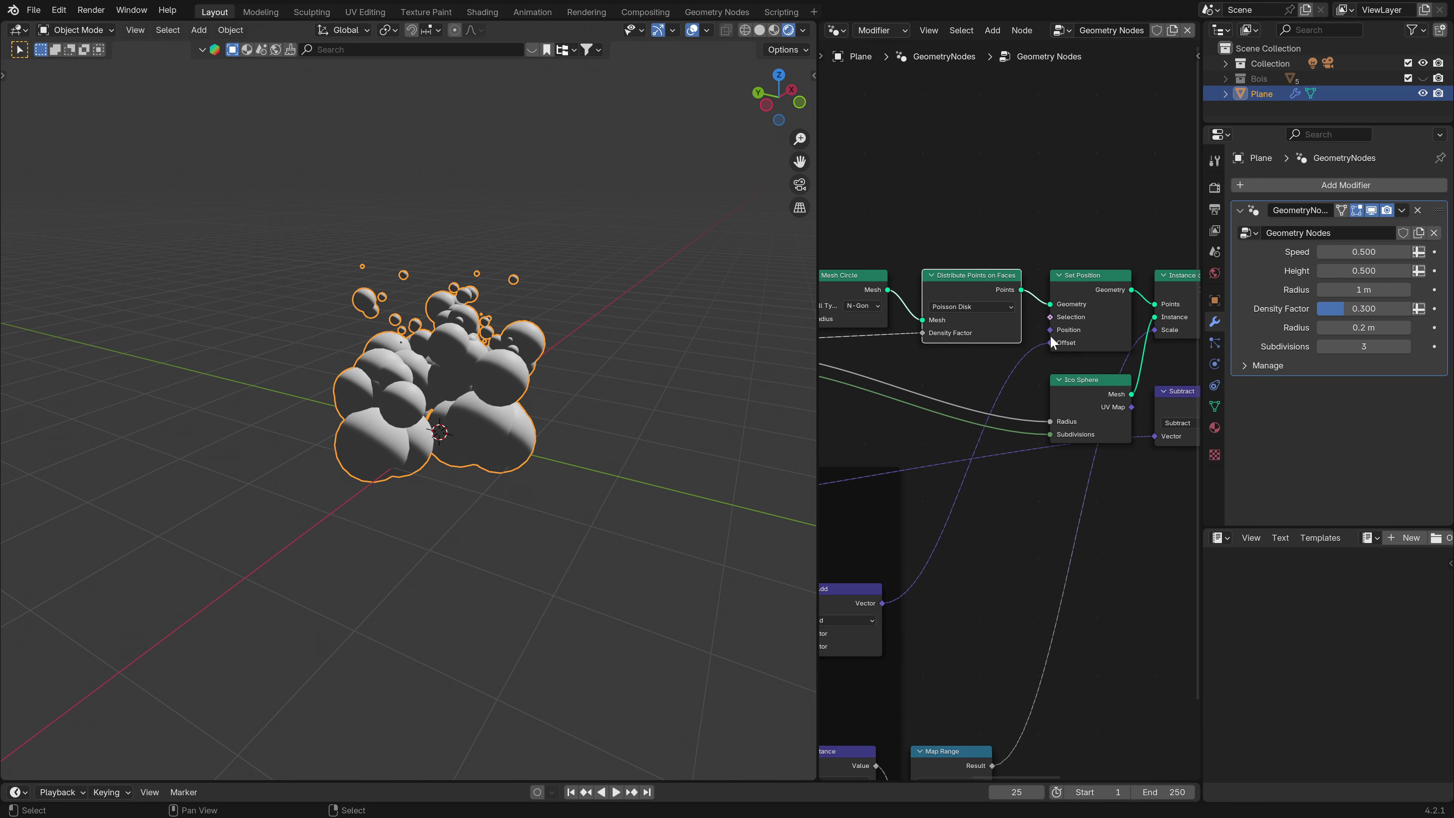
drag(1050, 342, 972, 461)
text(mi)
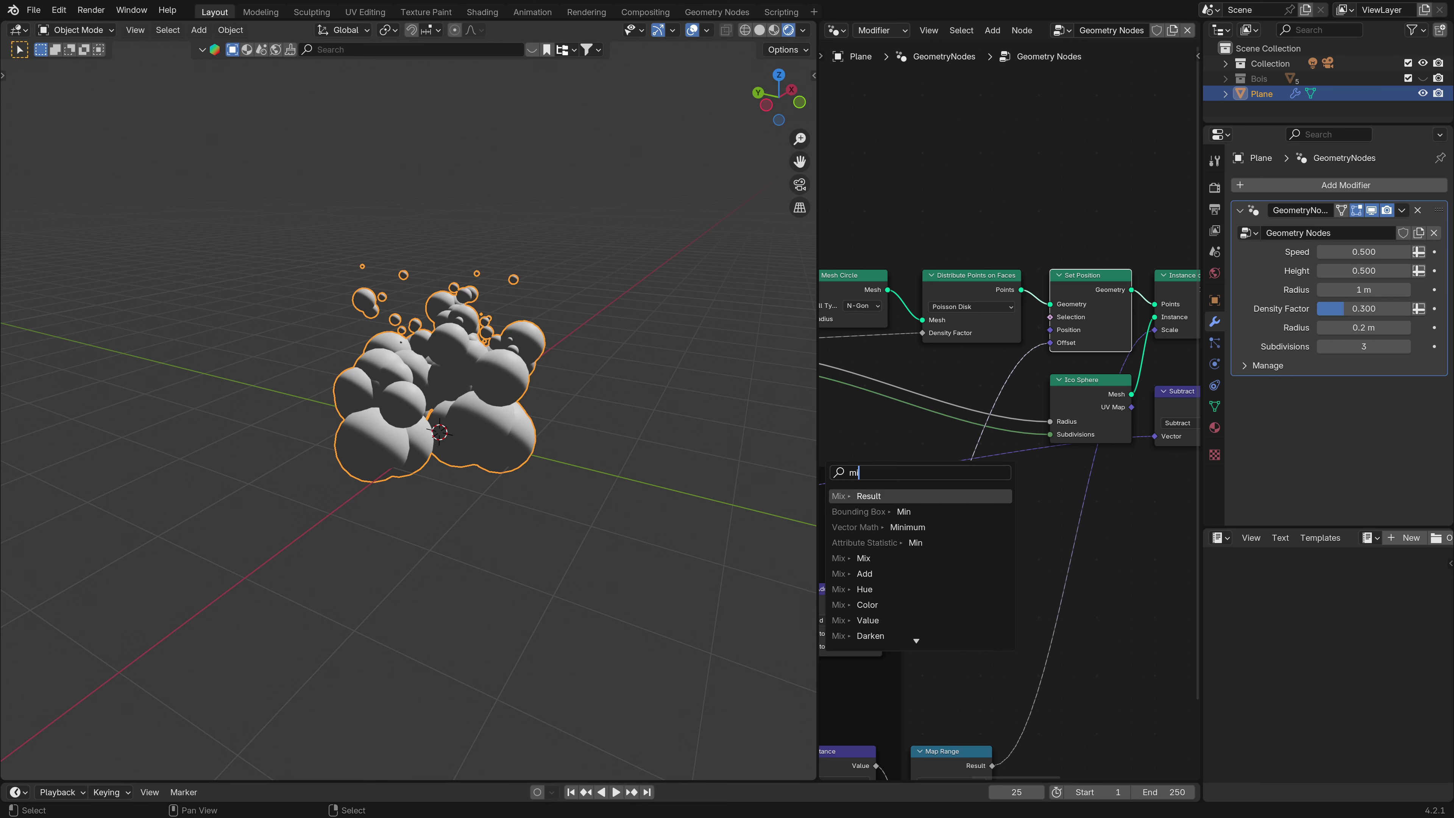
text(x)
key(Down)
key(Return)
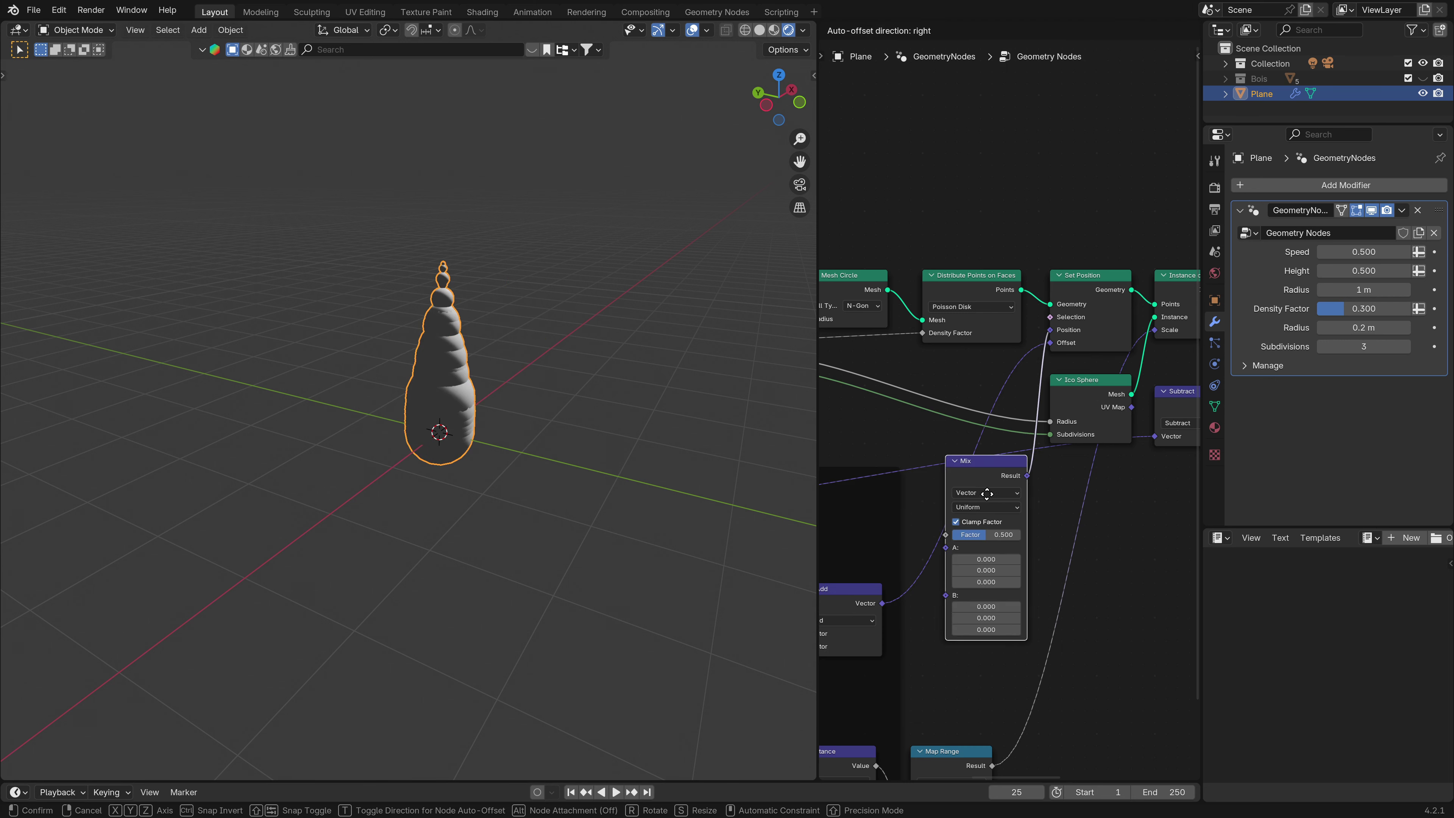
click(974, 404)
middle_drag(973, 404, 1035, 395)
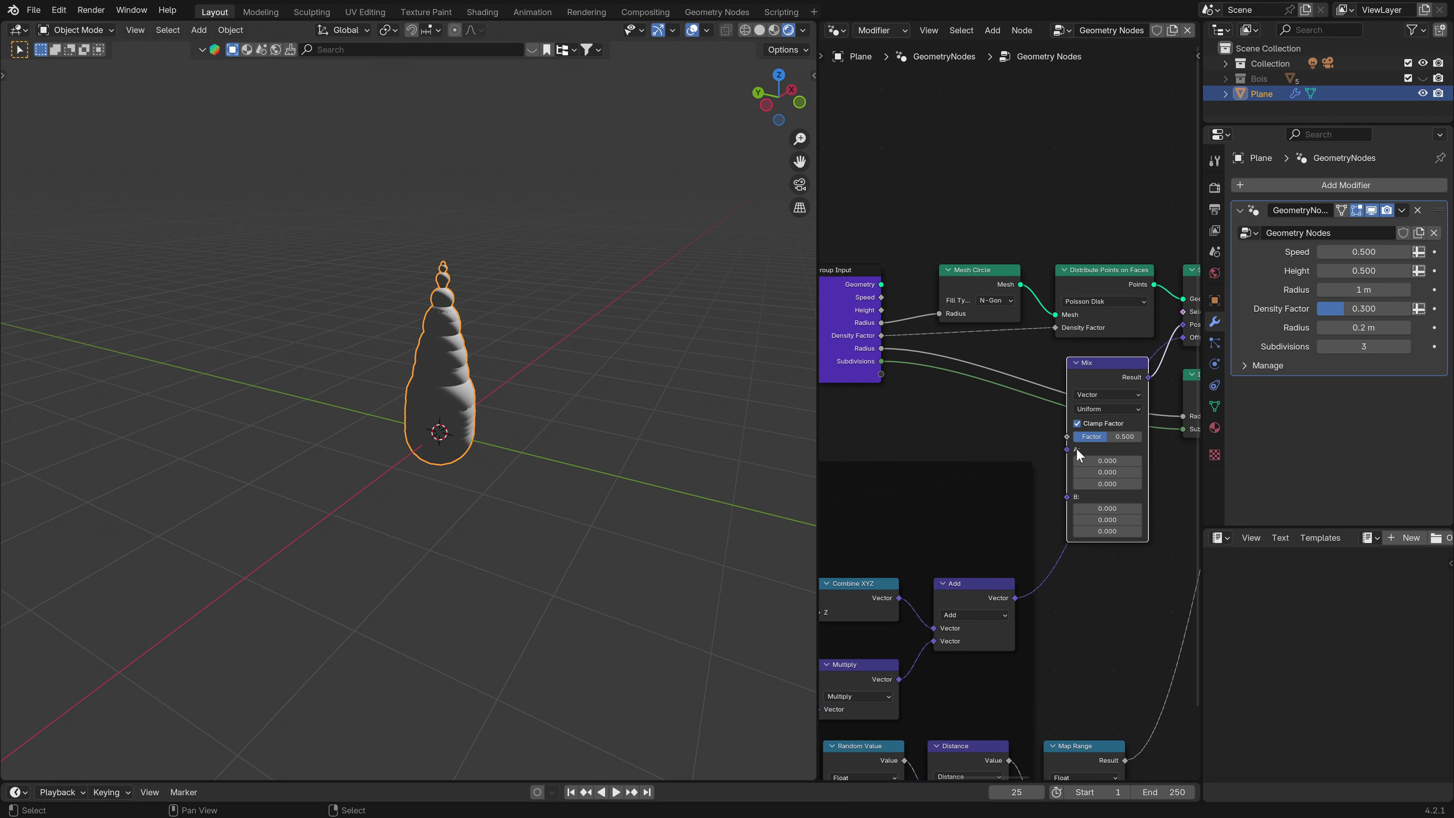
Add a Position node connected to the Mix node's B input.
drag(1076, 449, 978, 394)
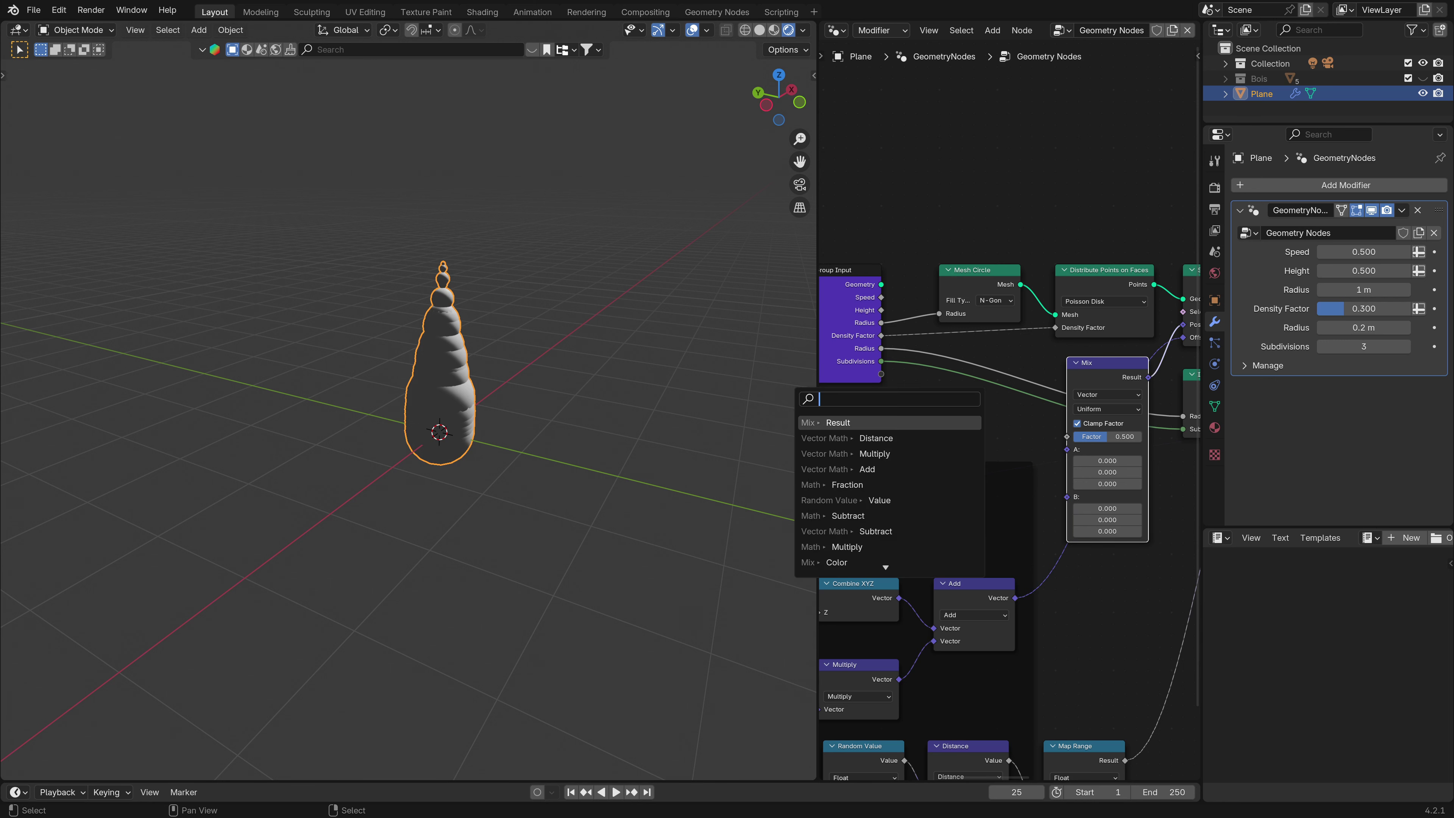
text(po)
key(Down)
key(Return)
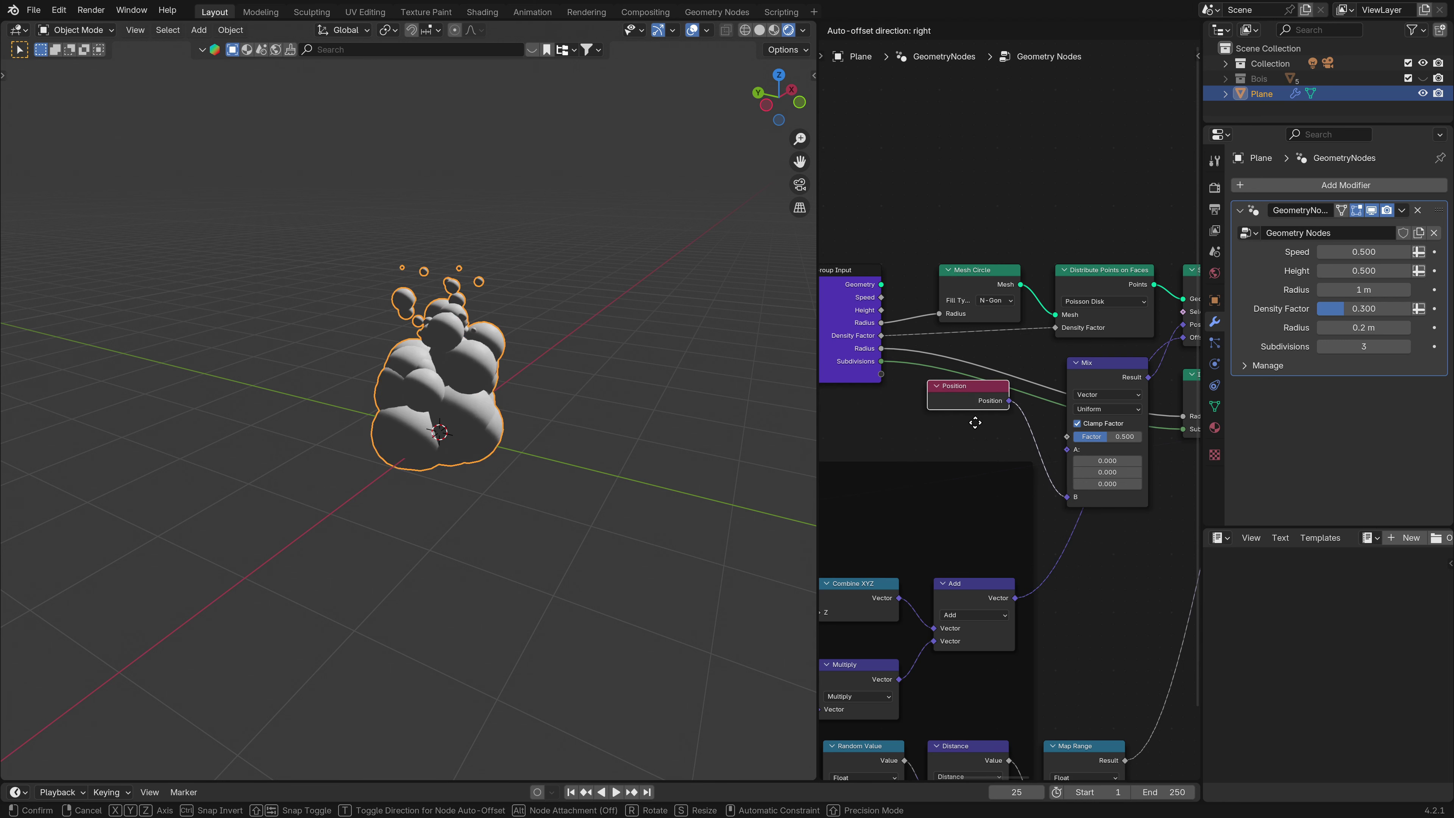
Disconnect the Position node from the Mix node's B input and try 1 for all three B values.
mouse_move(1123, 439)
mouse_down()
mouse_move(1090, 439)
mouse_move(1156, 439)
mouse_move(1107, 439)
mouse_up()
drag(1067, 497, 1111, 531)
text(1)
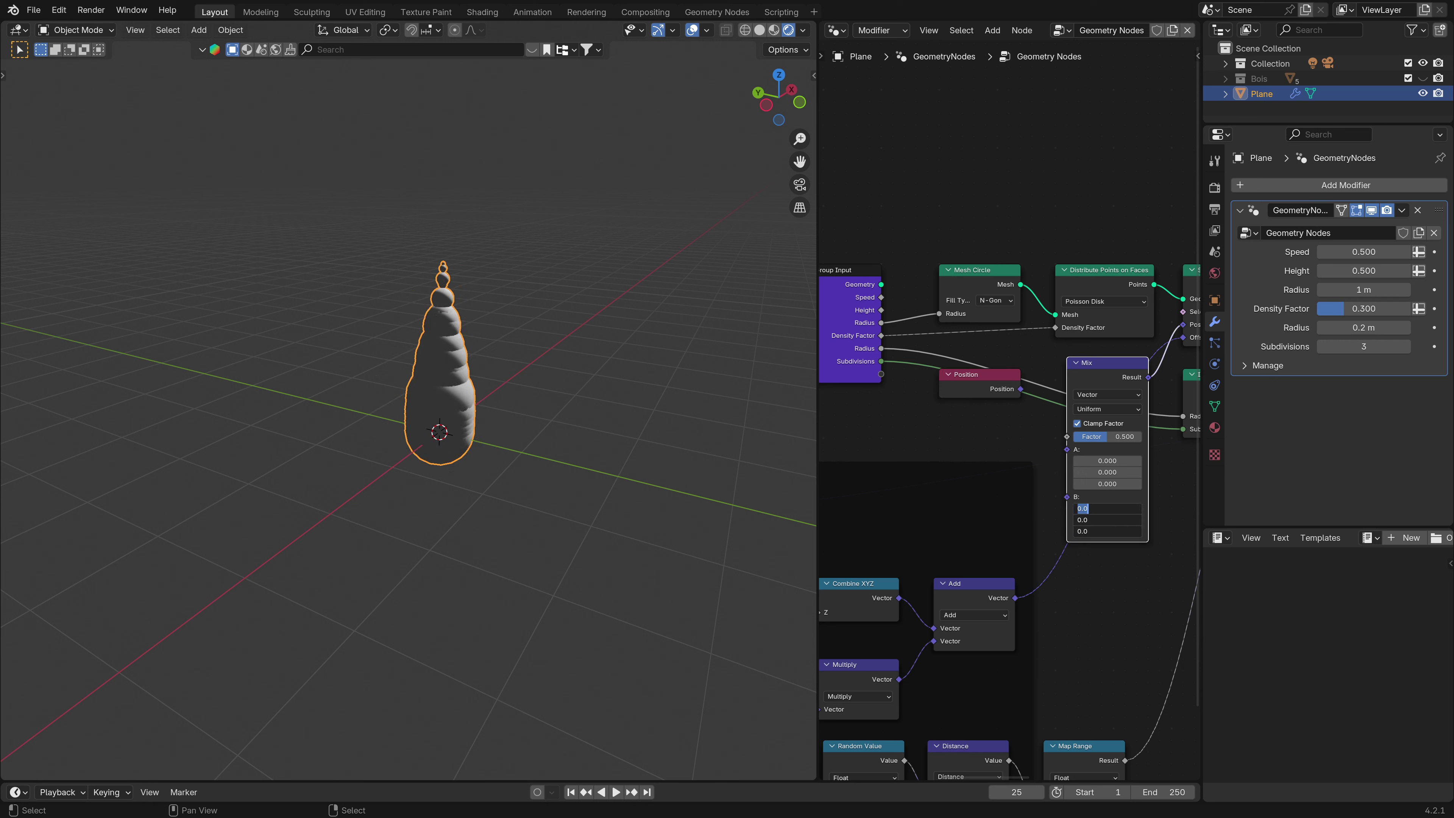
key(Return)
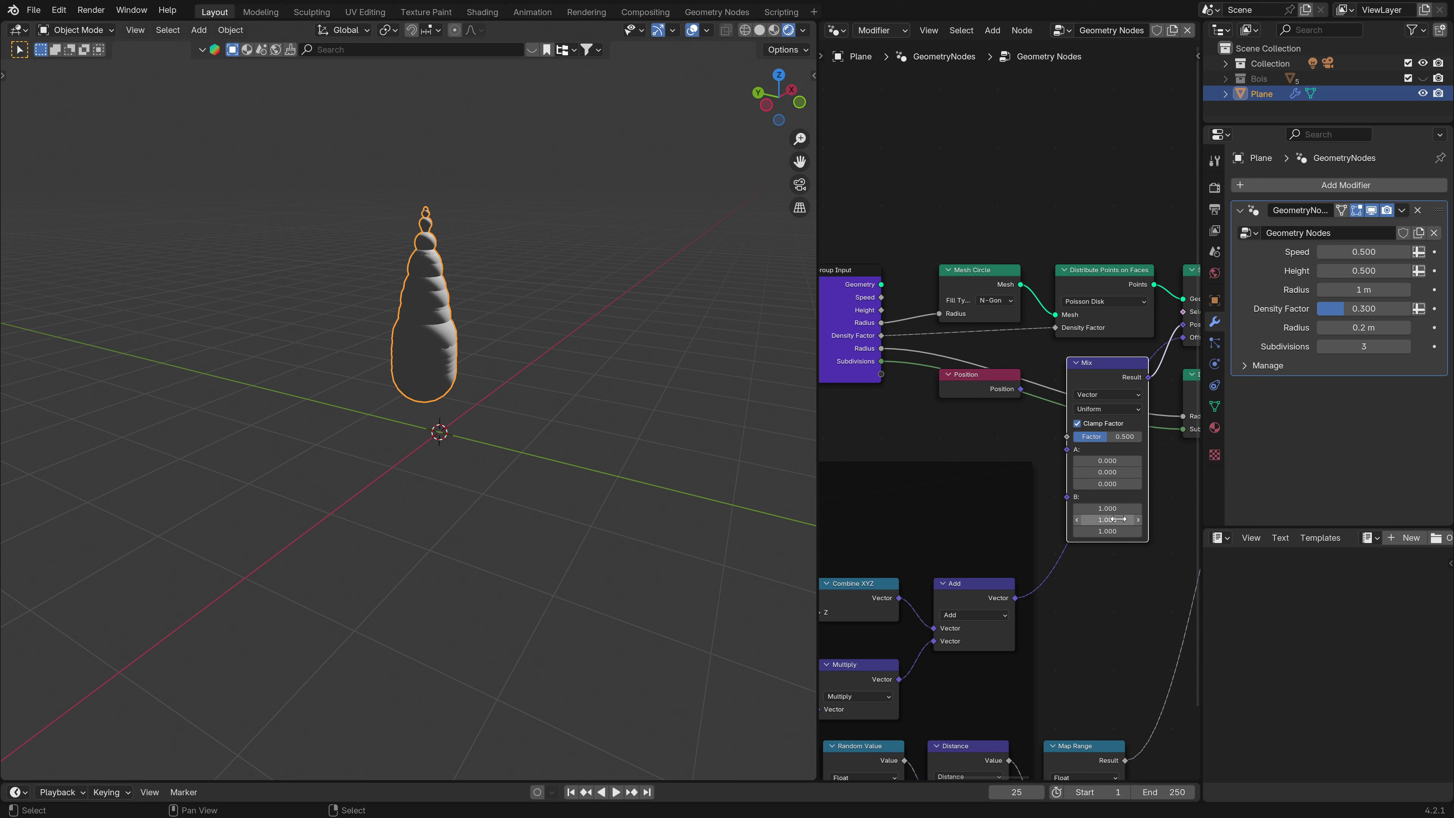
Try the Mix node with B's X and Y at 0 and Factor at 0, and reconnect Position to B.
drag(1113, 509, 1111, 519)
text(0)
key(Return)
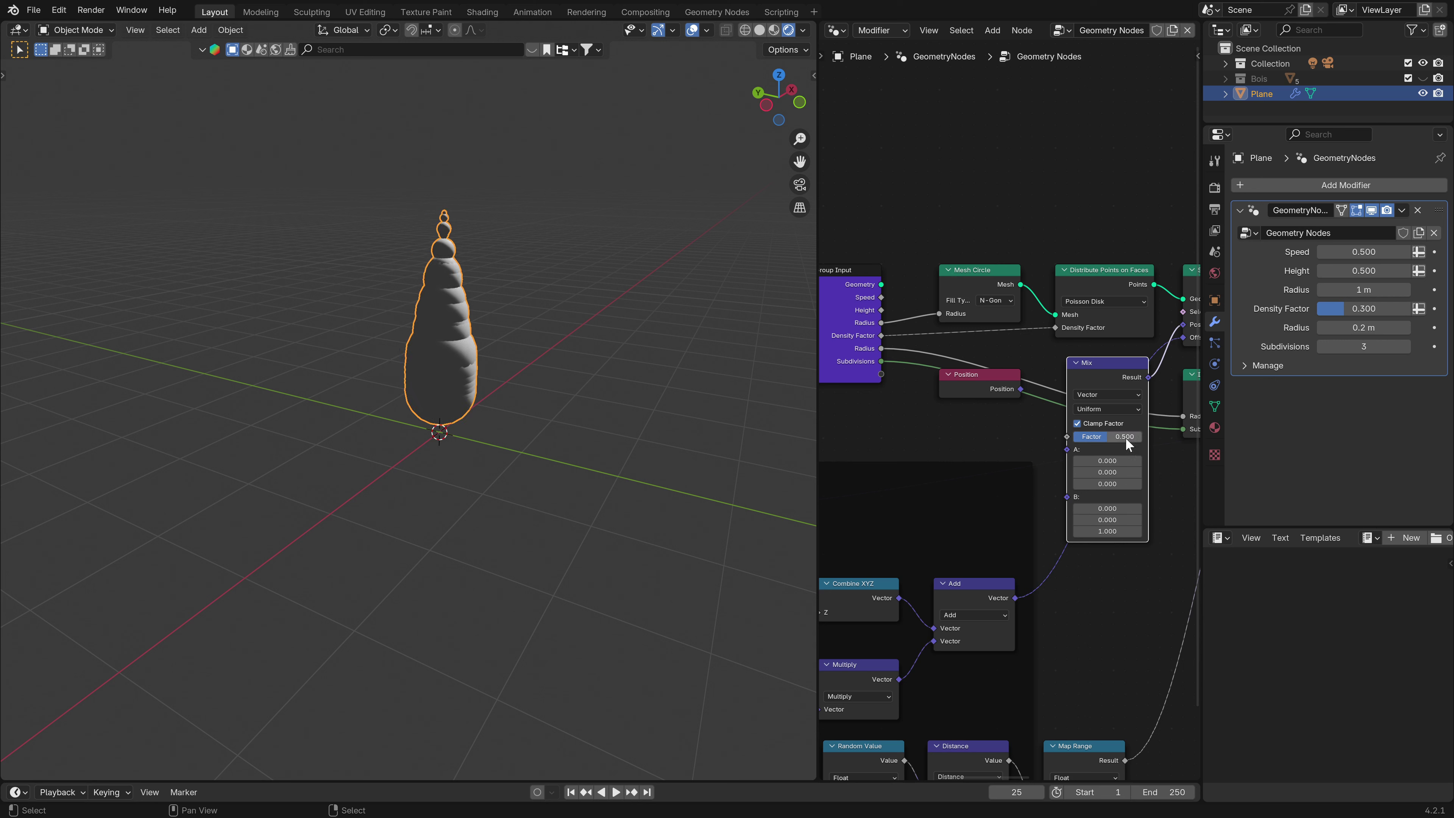
drag(1126, 438, 1082, 438)
drag(1113, 508, 1111, 520)
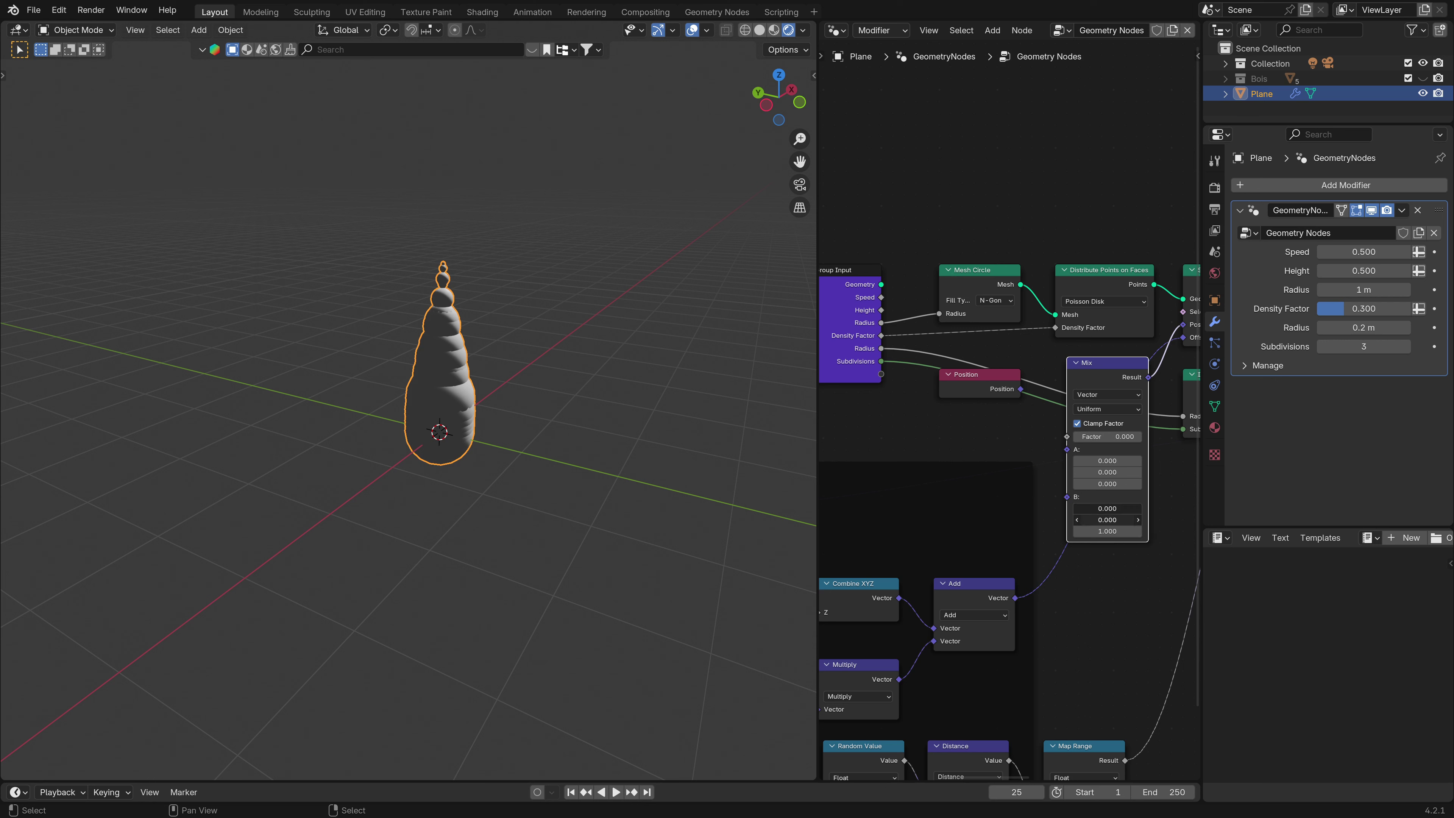
drag(1020, 389, 1066, 496)
Set the Mix node's Factor to 0.3 and expose it as a new group input.
click(1108, 436)
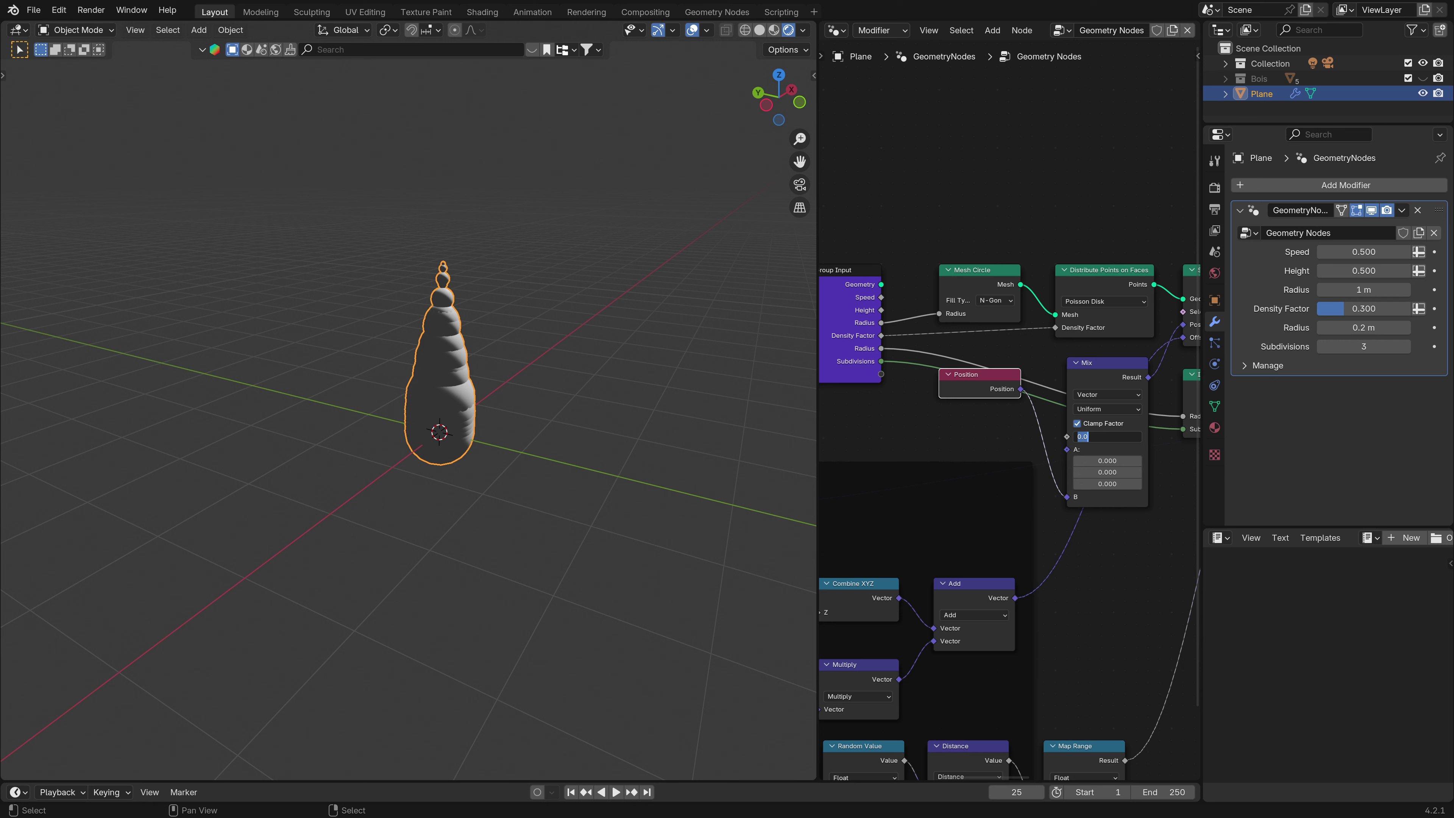
text(0.3)
key(Return)
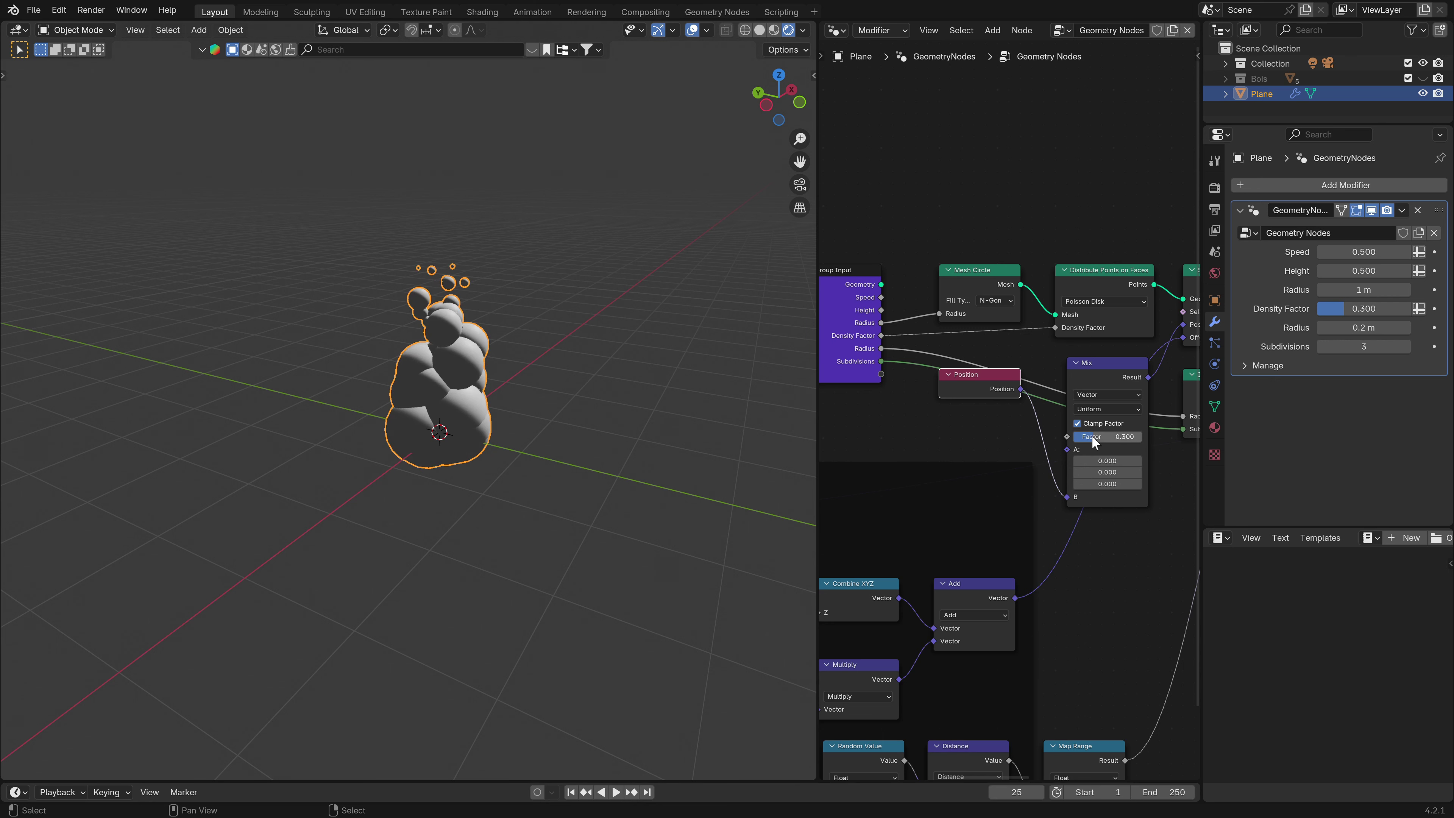
drag(881, 374, 1067, 437)
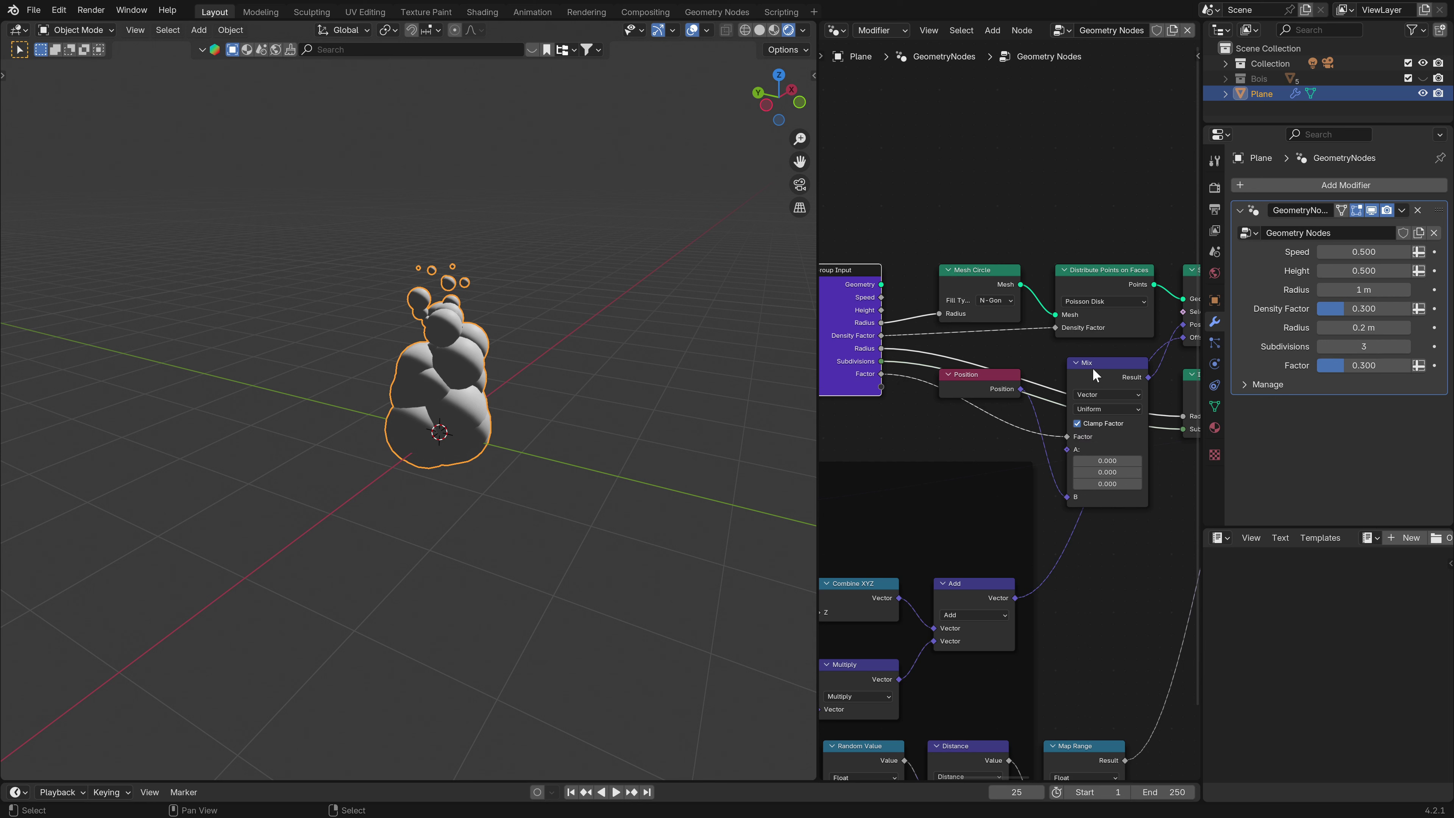
Hide the Mix node's unused sockets and save the file.
click(1092, 369)
key(ctrl+h)
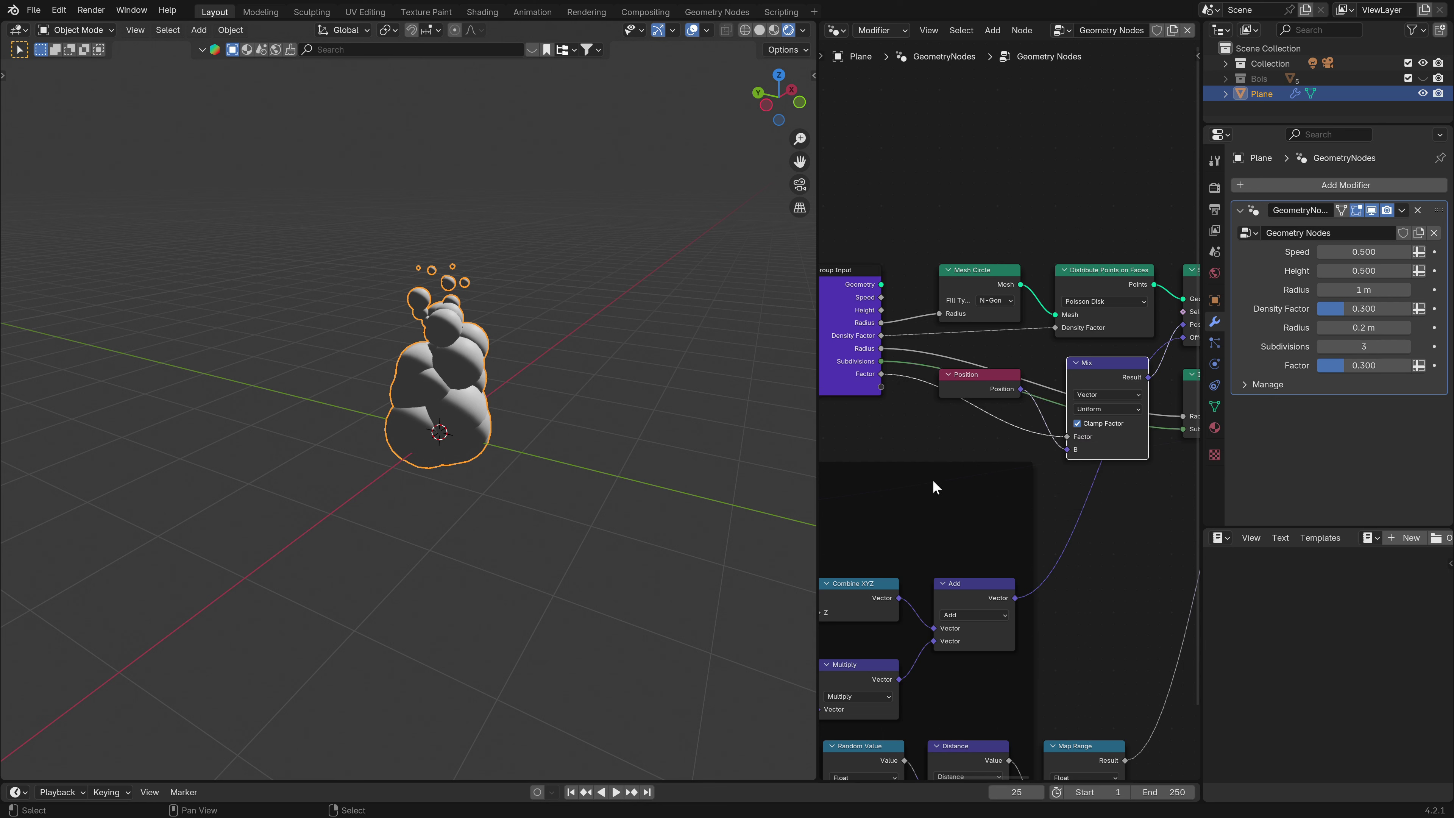
key(ctrl+s)
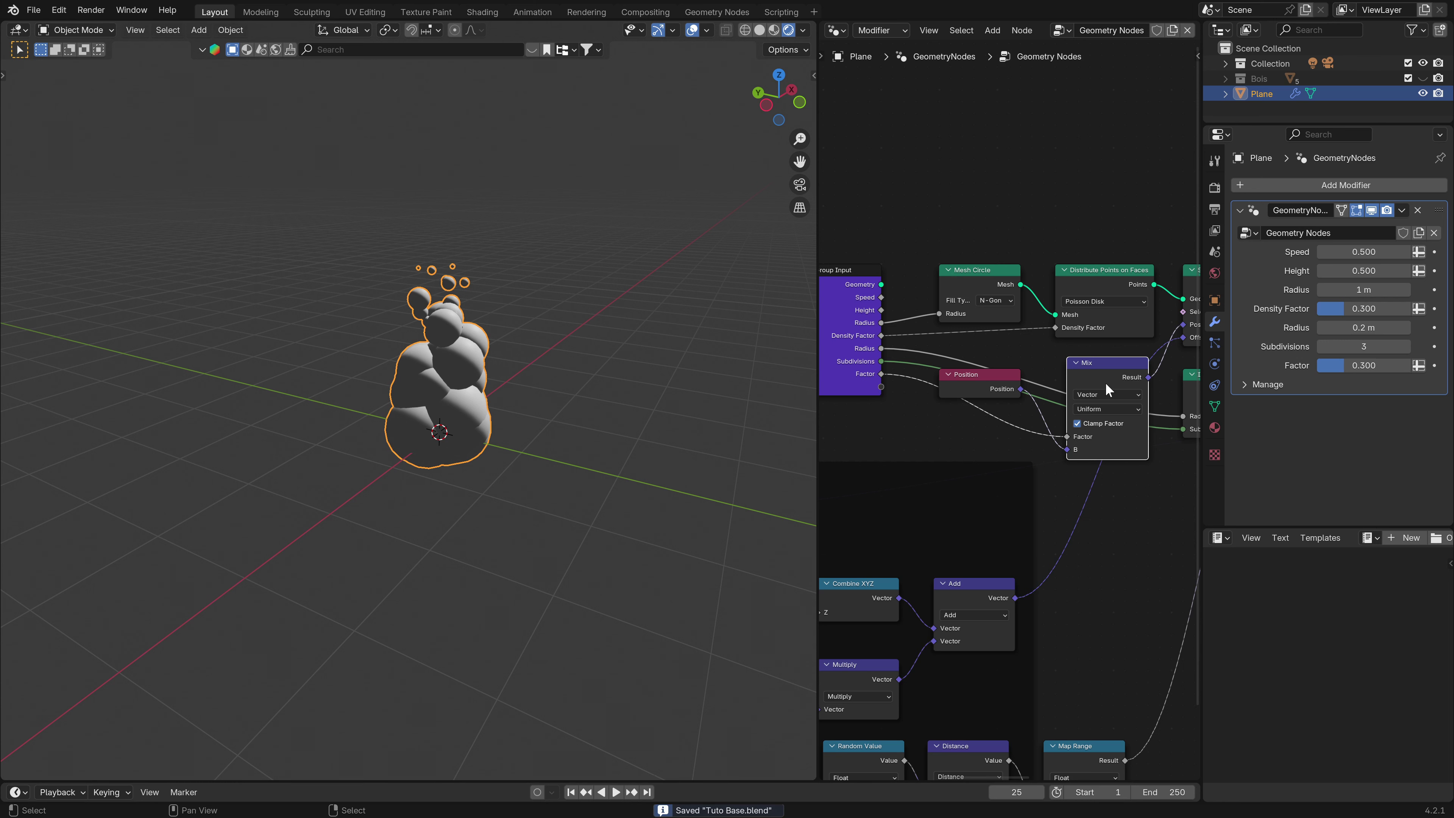
Make the Factor group input a single value, rename it "Thichkness", and save the file.
key(n)
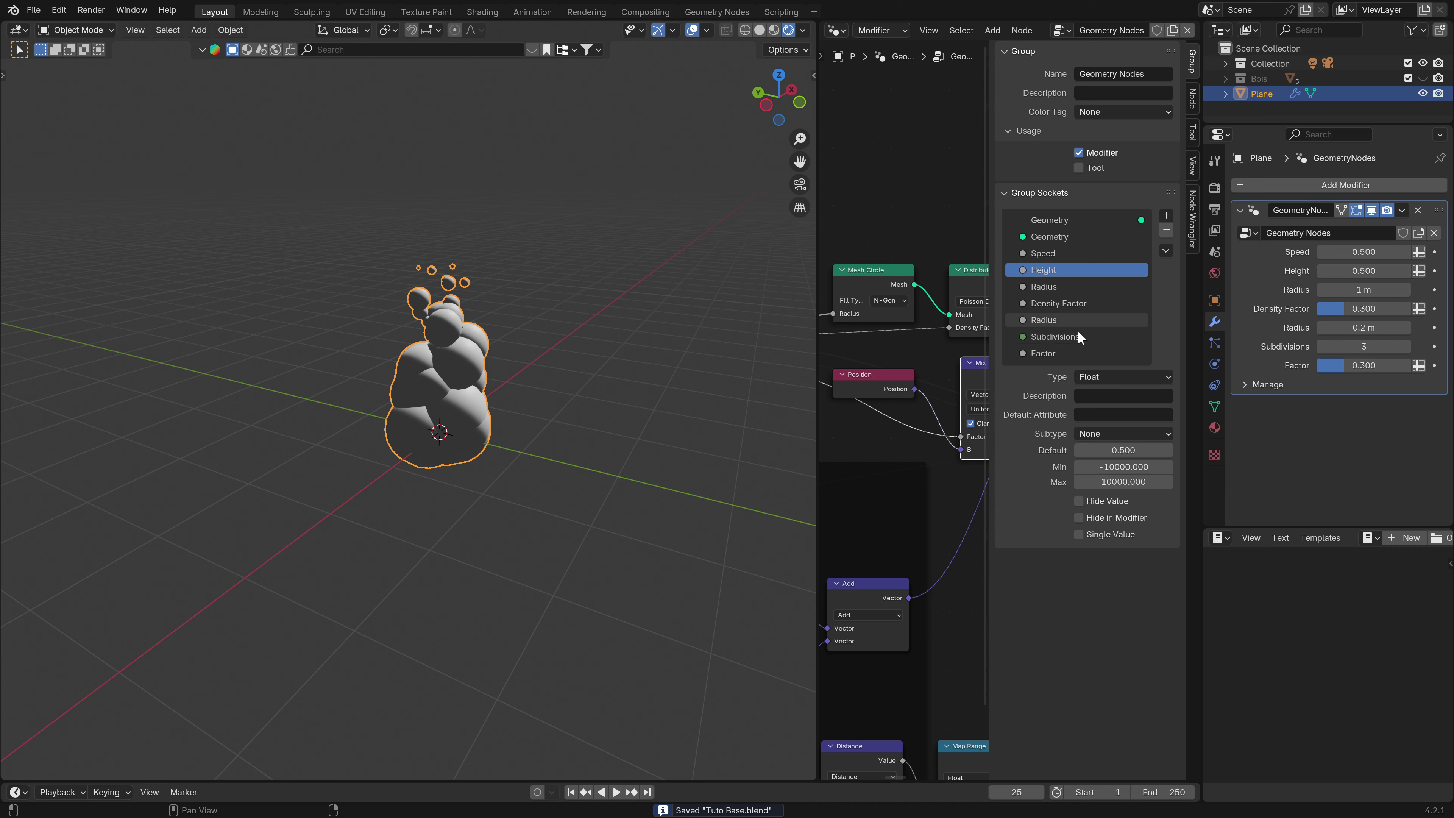
click(1051, 353)
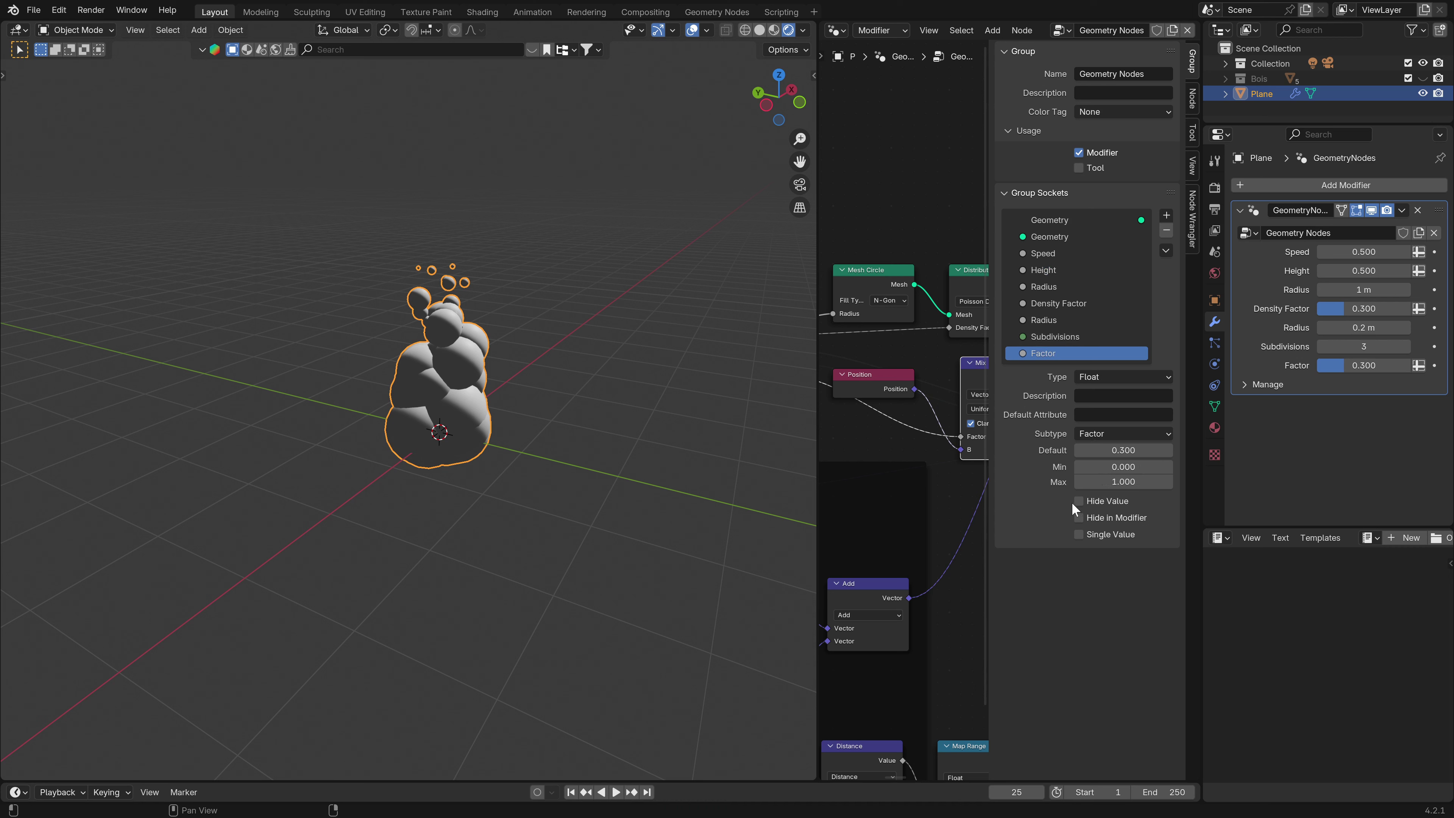
click(1079, 534)
double_click(1051, 354)
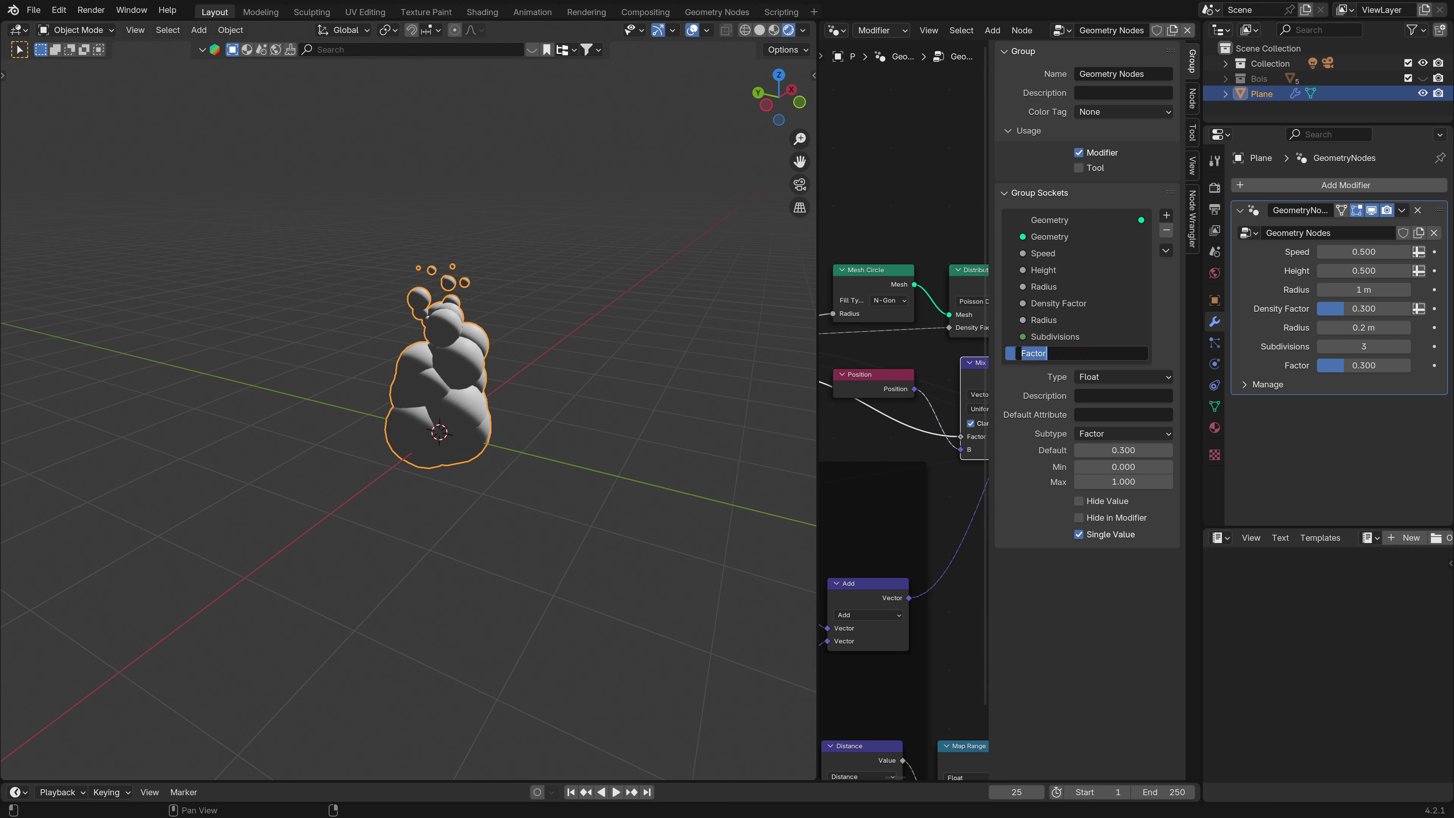
text(Thichkness)
key(Return)
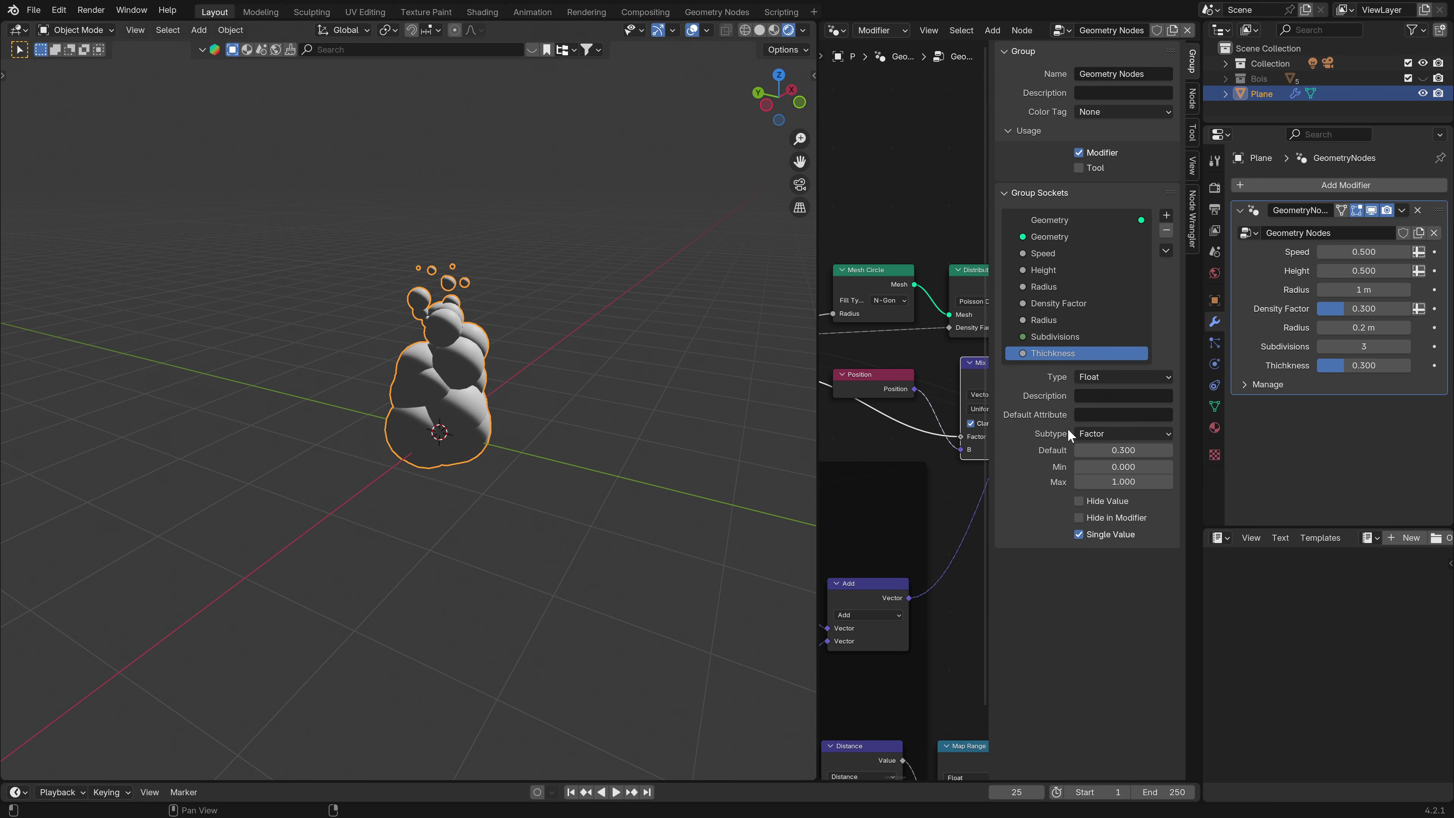
key(n)
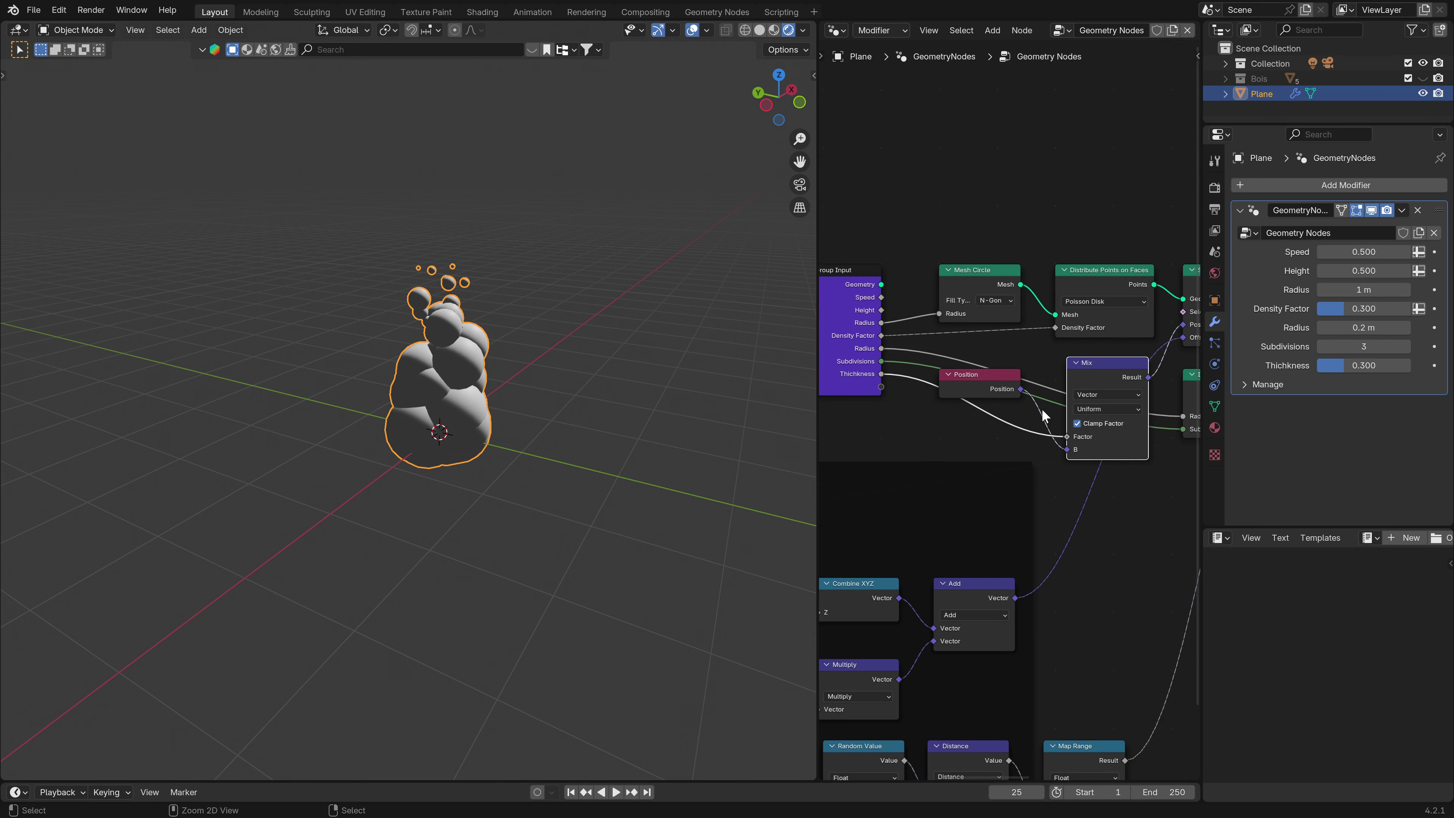
key(ctrl+s)
Play the animation while orbiting to check how the bubbles rise.
scroll(1039, 410, down, 4)
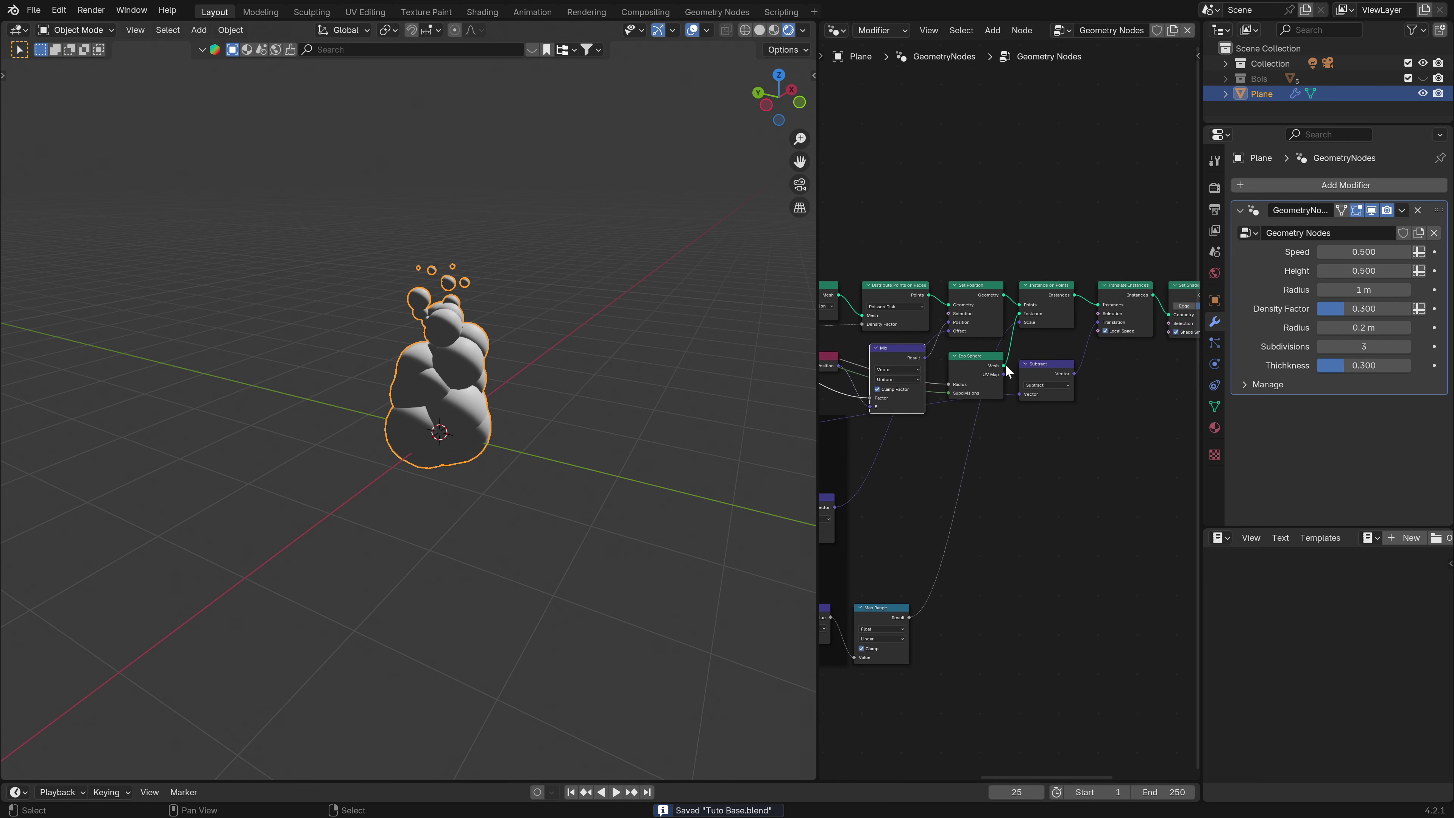
key(space)
middle_drag(493, 340, 492, 389)
key(space)
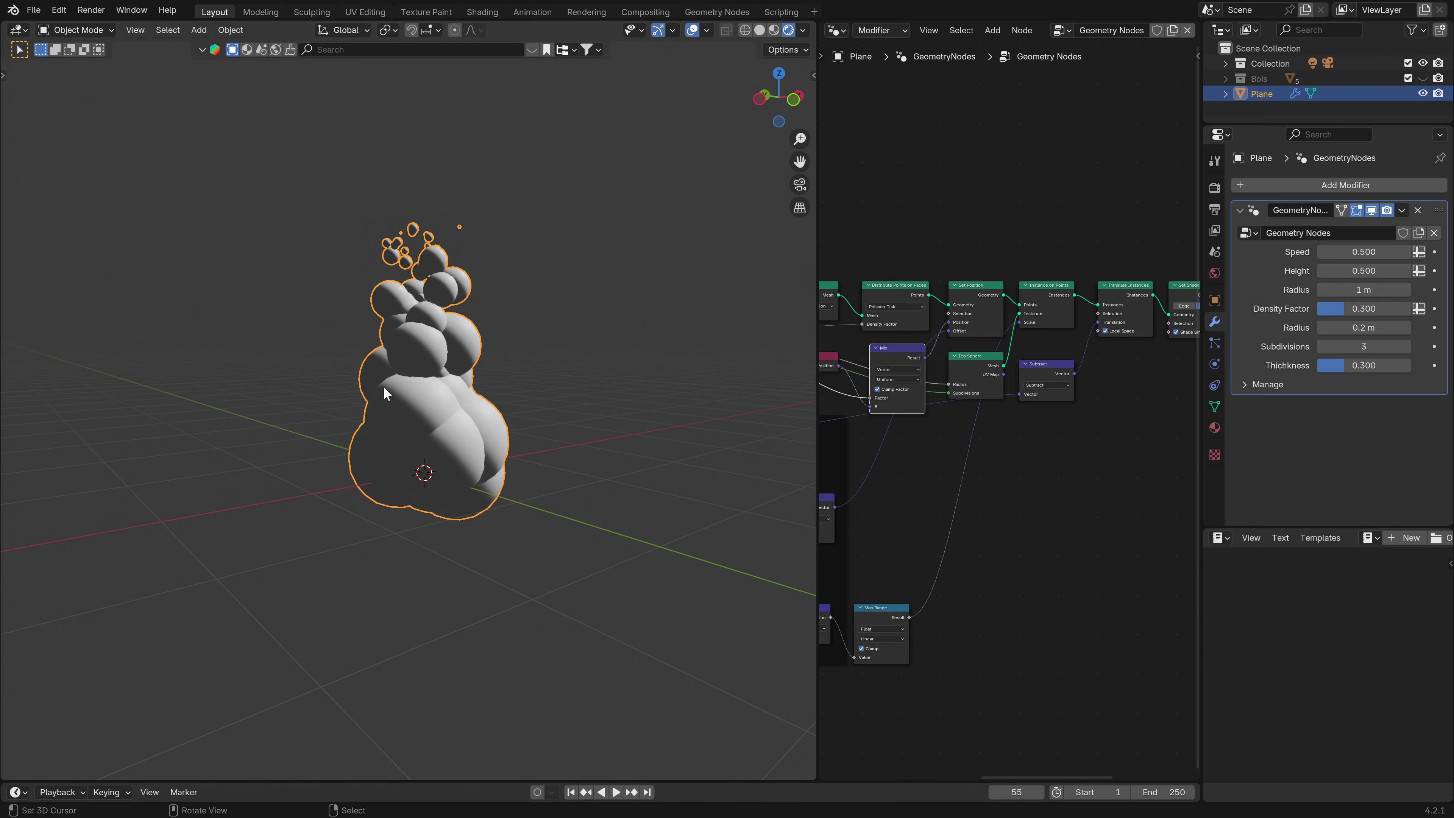
Set the scene's output frame rate to 30 fps.
click(1215, 189)
click(1215, 209)
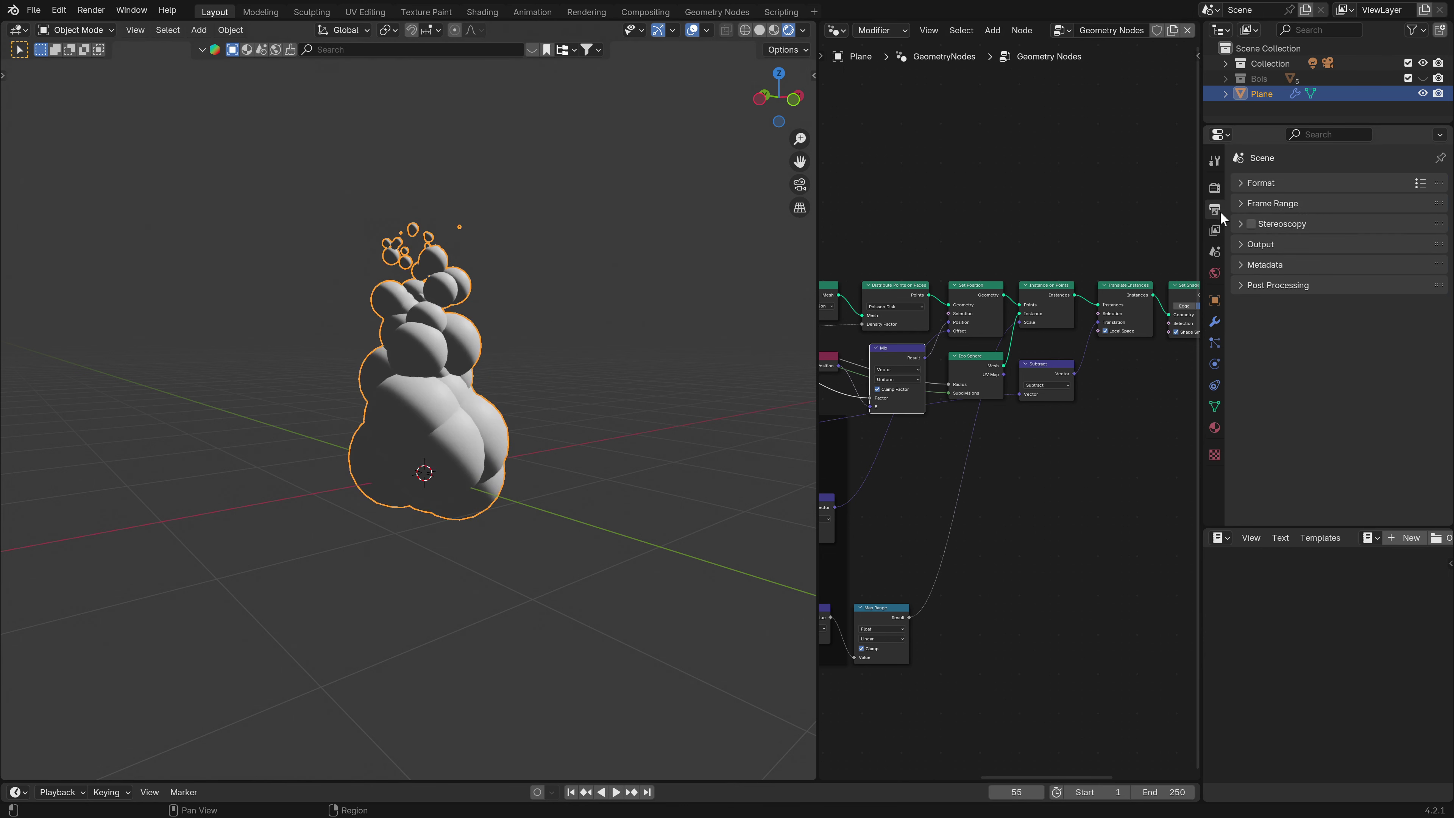
click(1262, 183)
click(1340, 323)
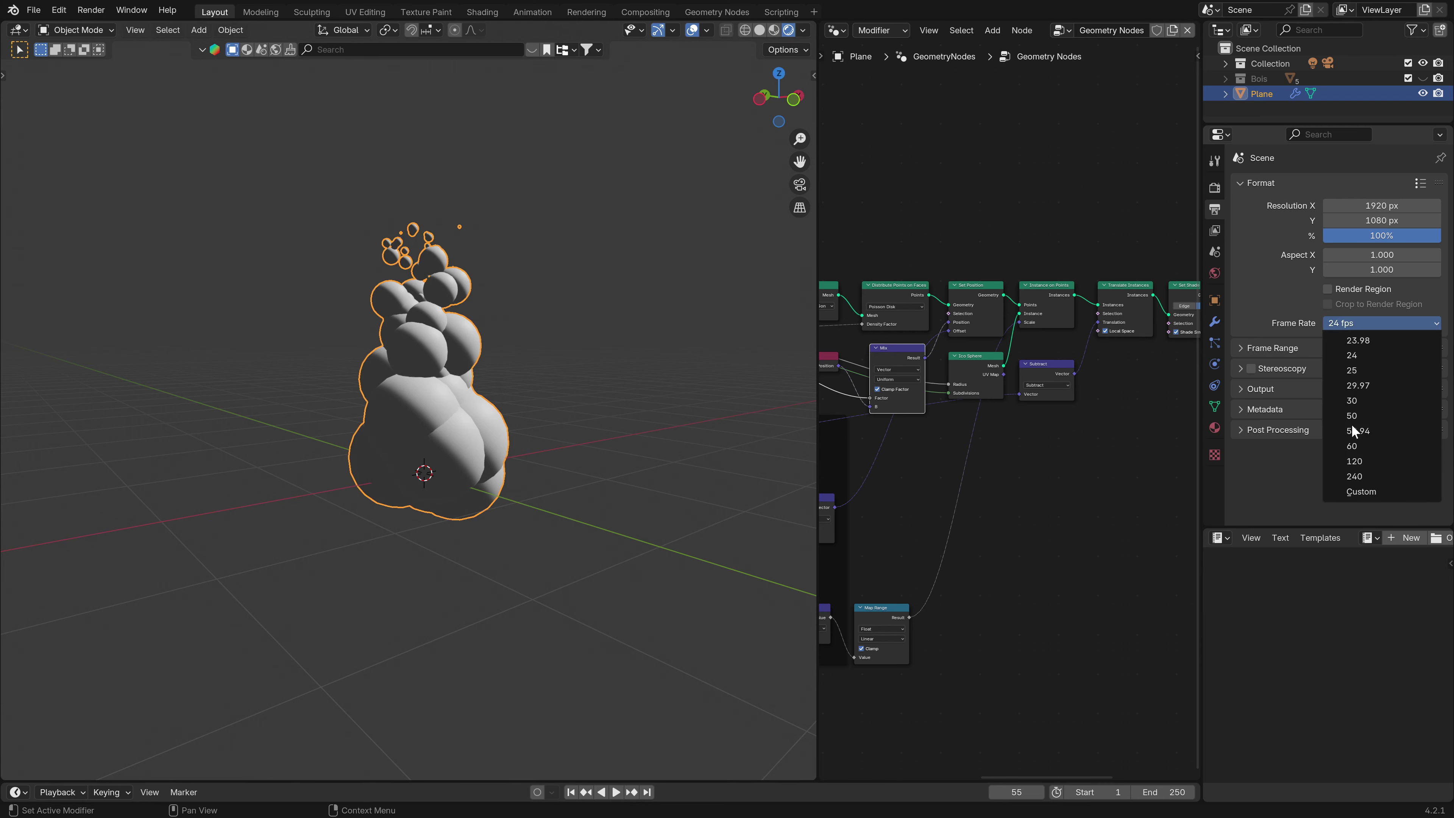
click(1358, 400)
Switch the viewport to Material Preview shading and play the animation from different angles.
key(space)
middle_drag(483, 419, 331, 363)
key(space)
click(773, 30)
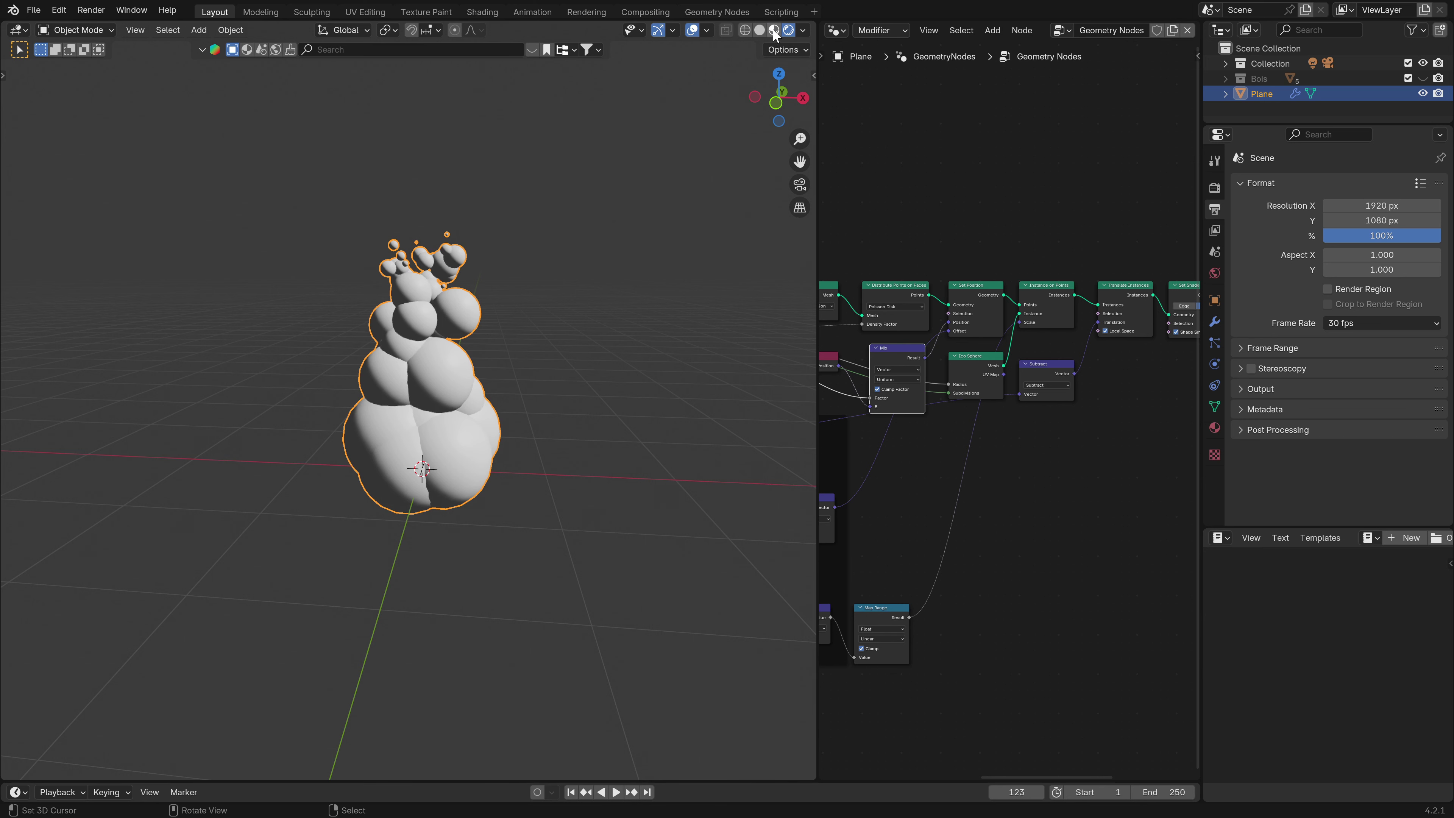
key(space)
middle_drag(399, 395, 503, 401)
key(space)
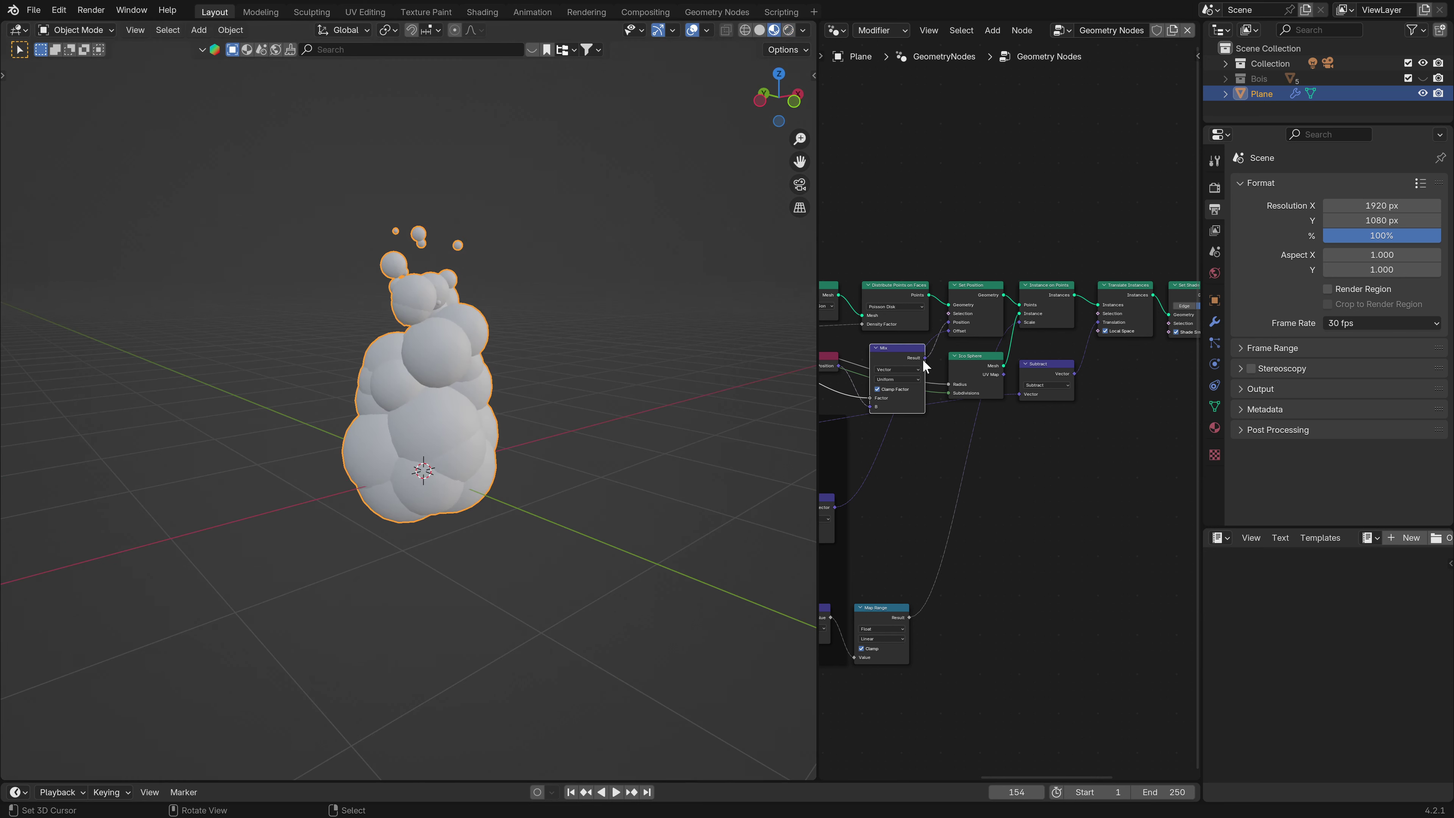
Hide the unused sockets of the Translate Instances, Set Shade Smooth and Realize Instances nodes and save the file.
scroll(981, 407, down, 2)
middle_drag(980, 406, 889, 380)
scroll(1099, 320, up, 3)
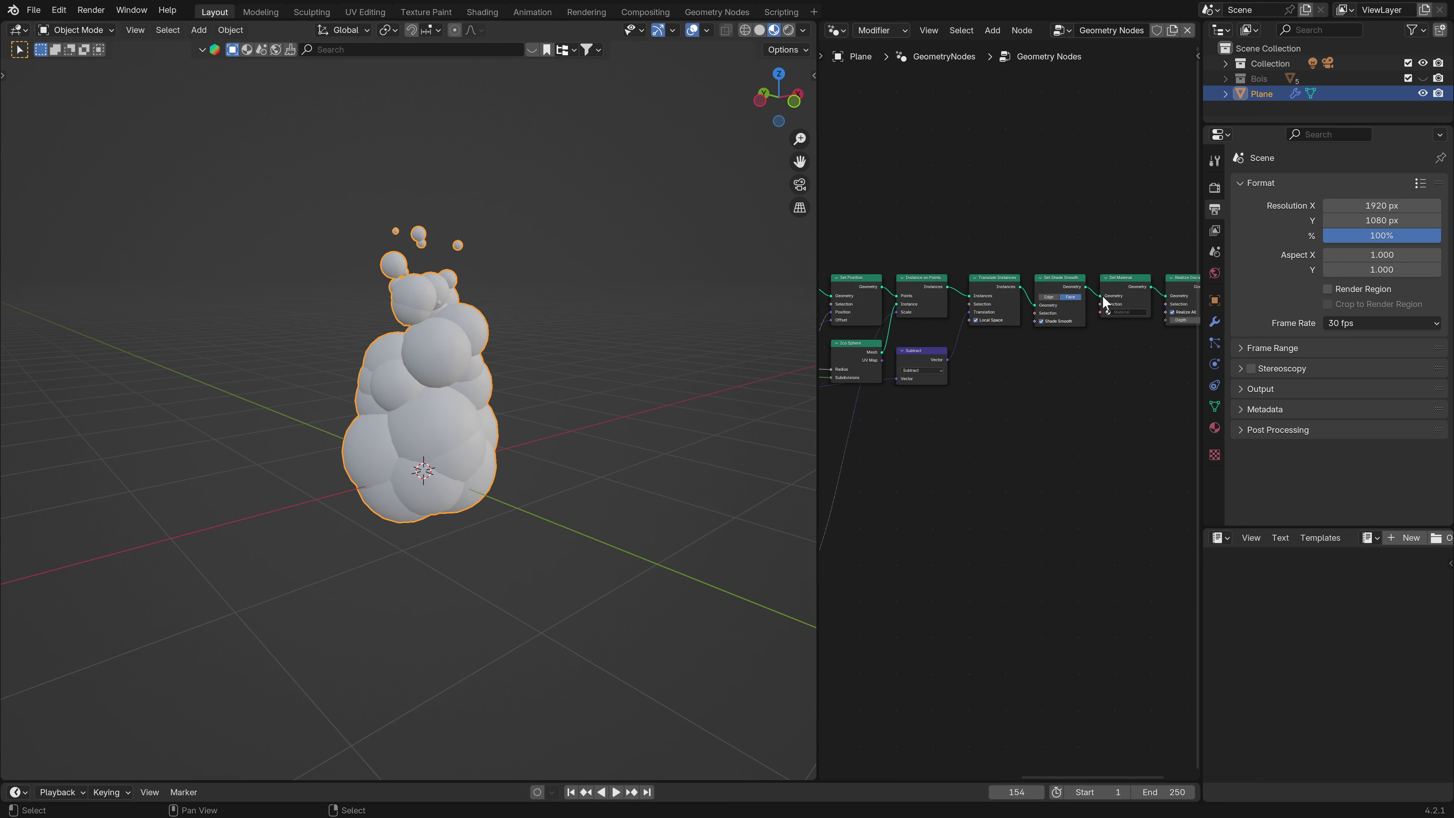
middle_drag(1091, 350, 968, 392)
middle_drag(859, 347, 985, 325)
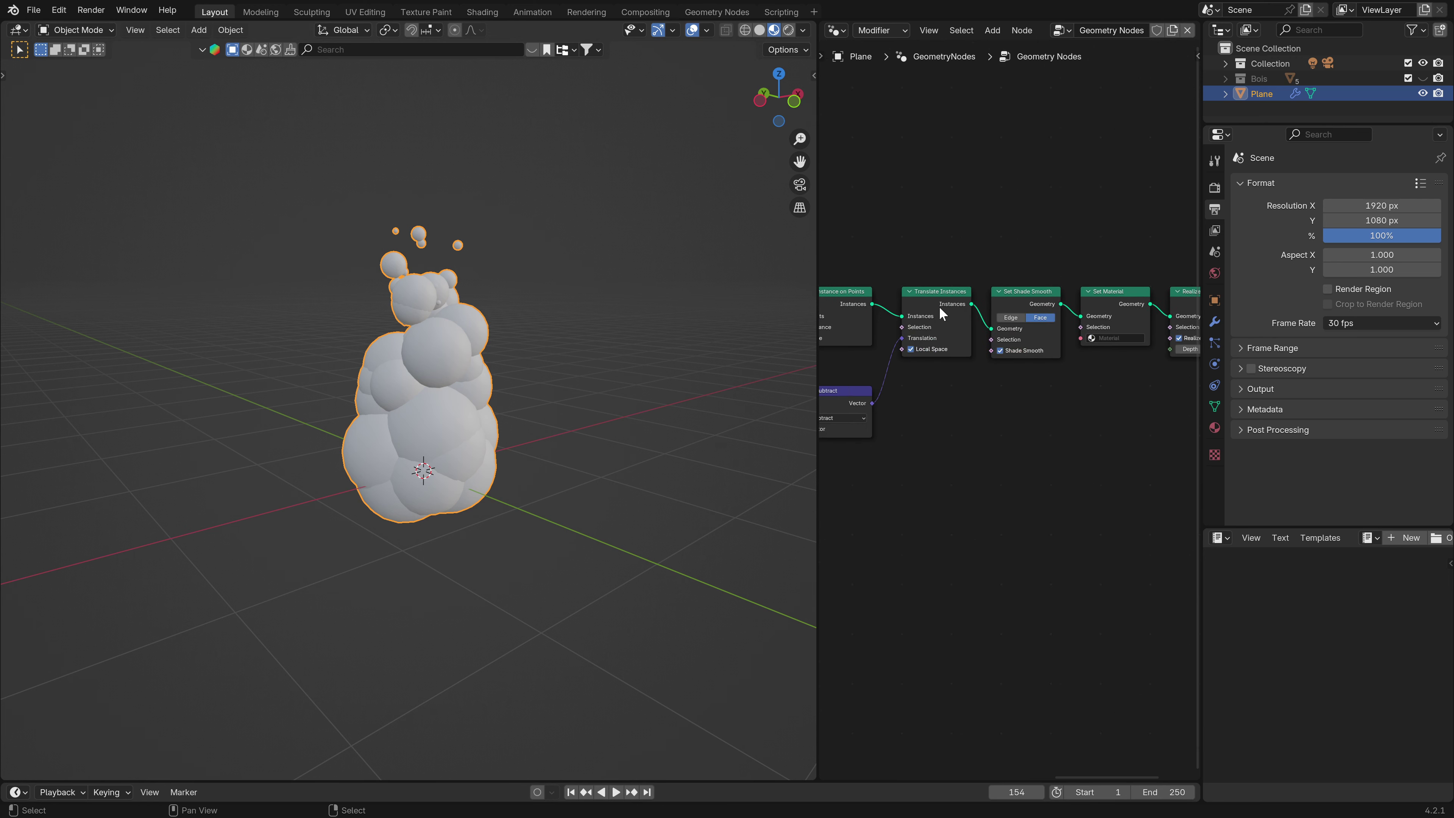
click(941, 311)
click(1030, 301)
middle_drag(1156, 382, 1013, 408)
shift+click(1048, 334)
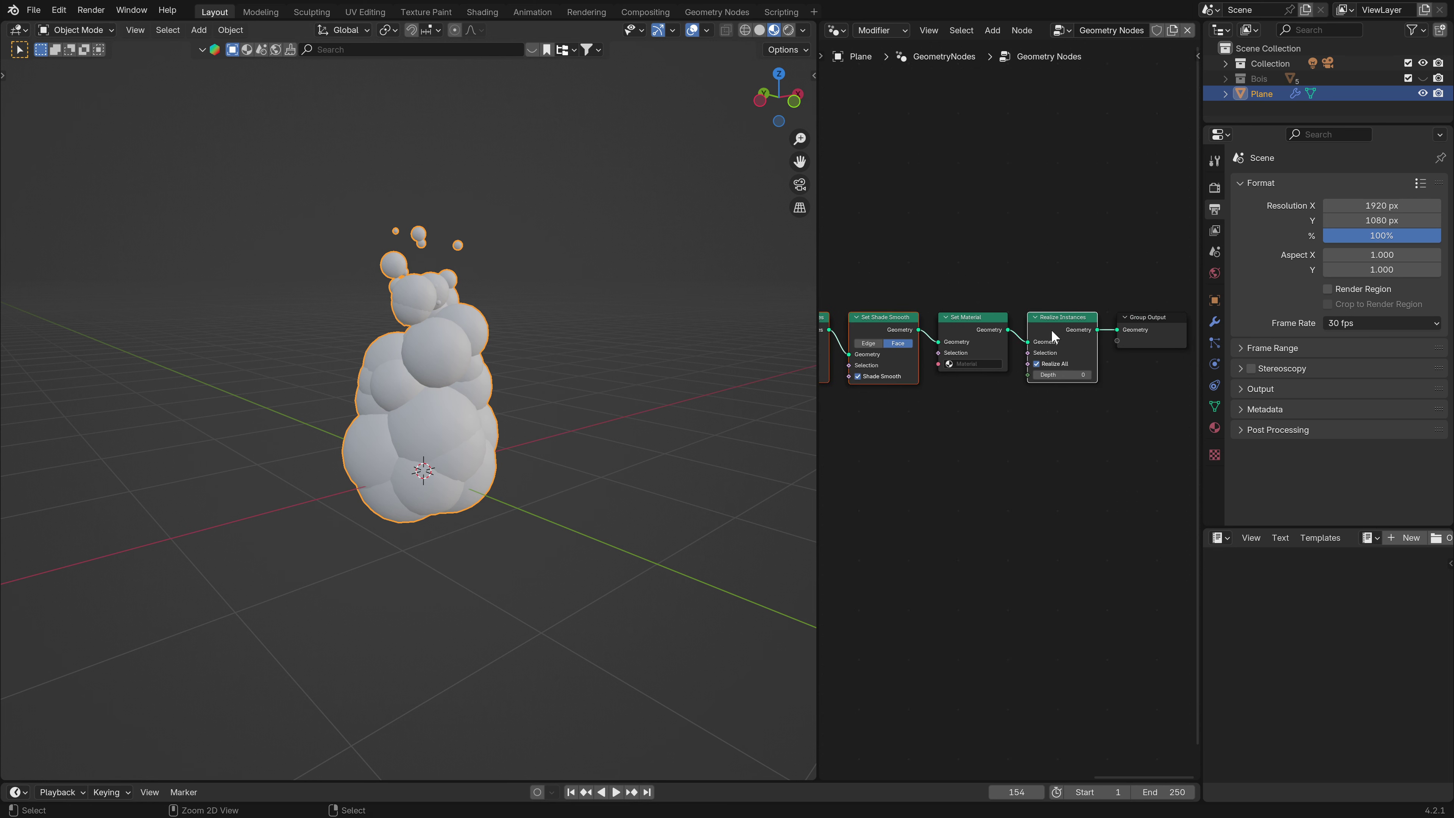
key(ctrl+h)
click(965, 376)
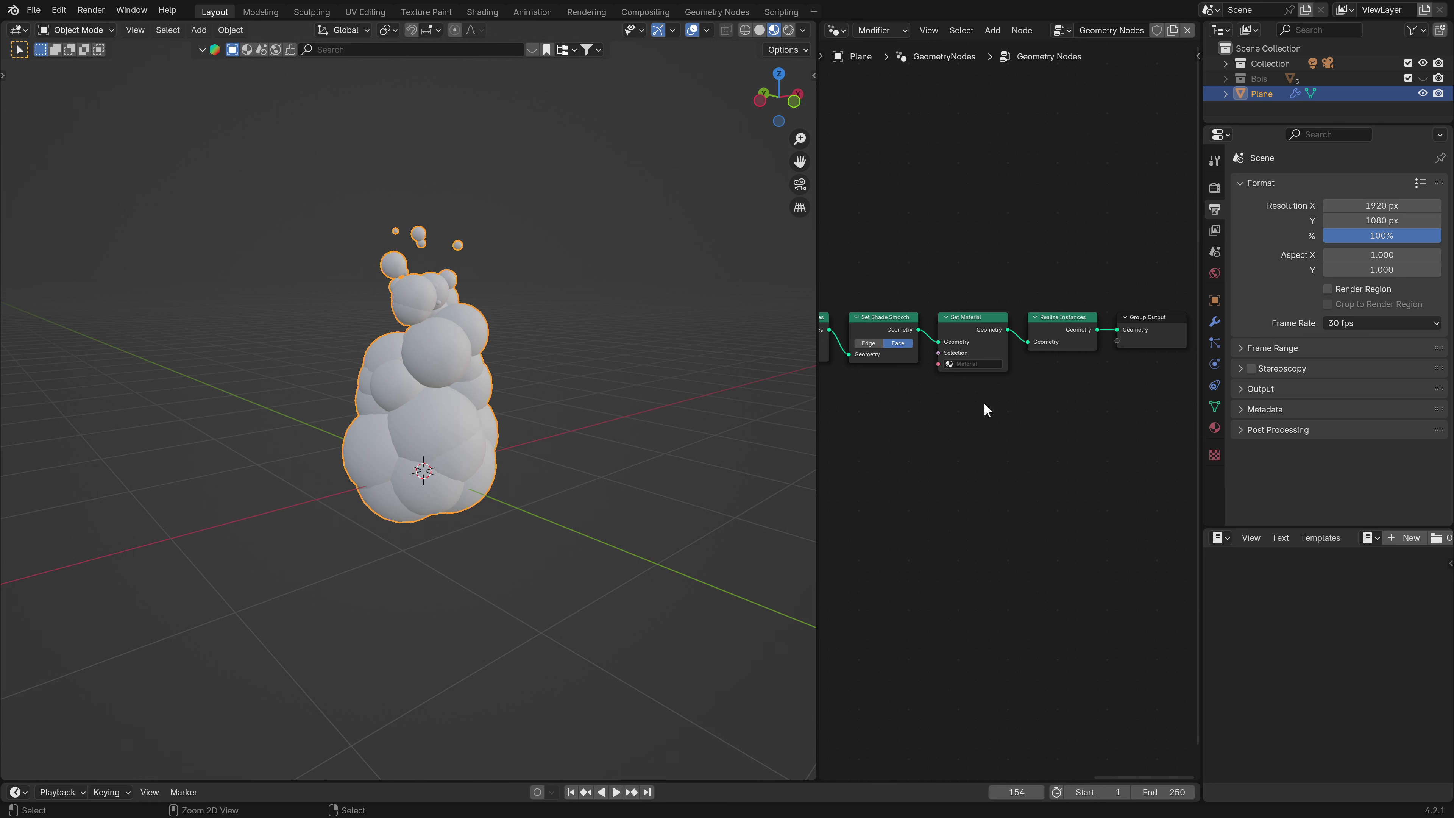
key(ctrl+s)
Assign the existing material named Material to the plane and rename it "Fire".
click(1214, 427)
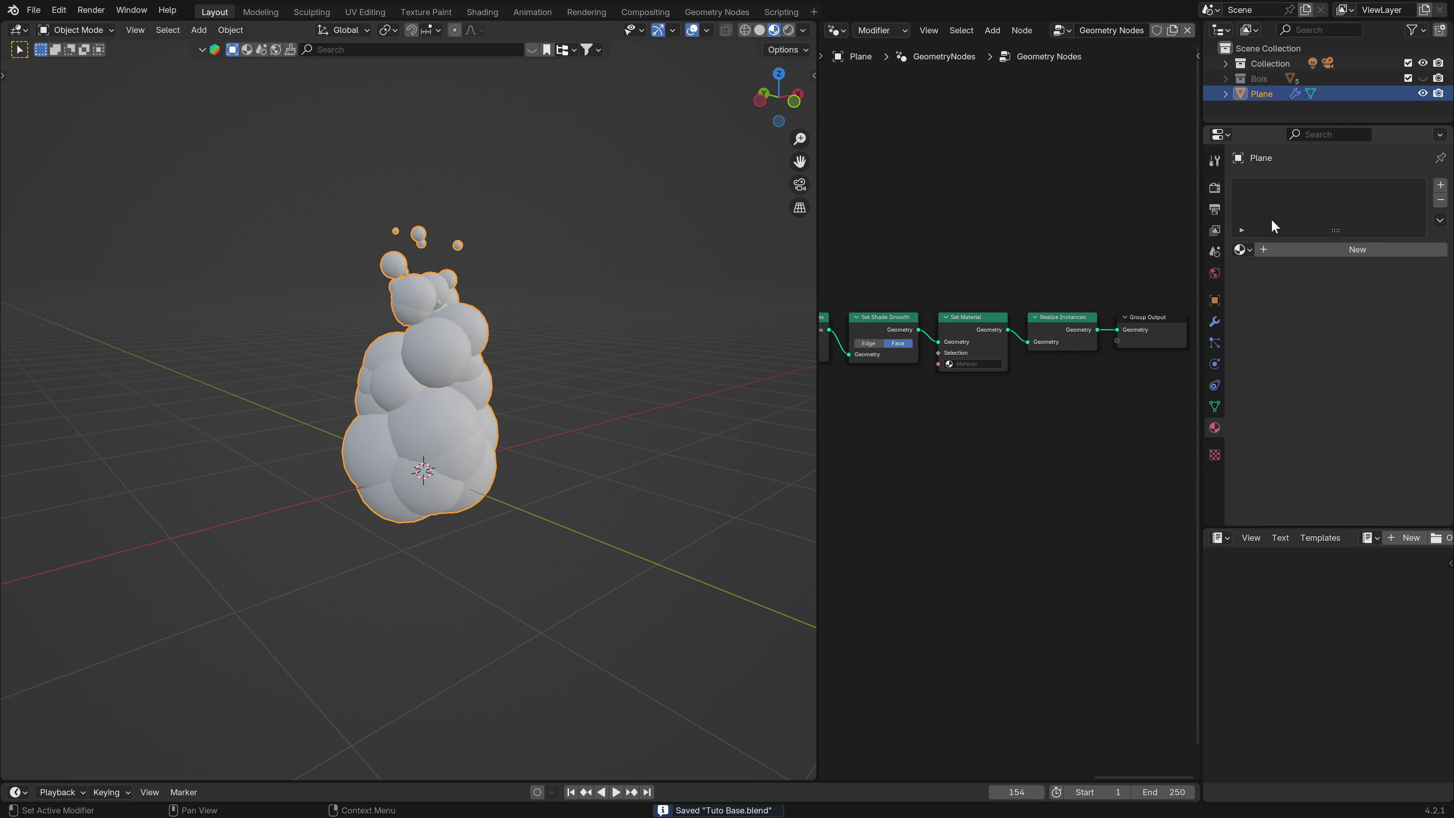
click(1241, 250)
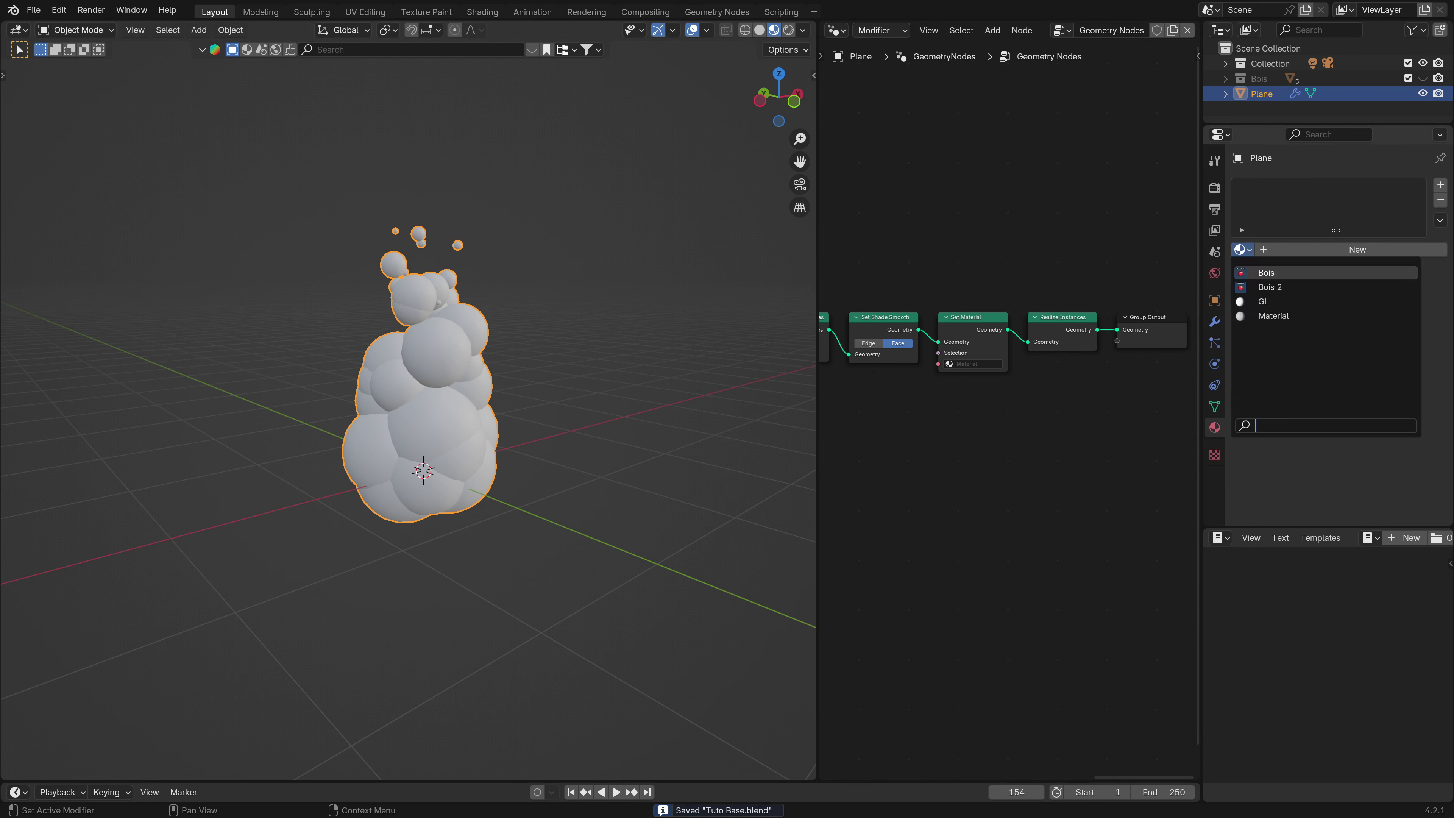
click(1241, 249)
click(1263, 315)
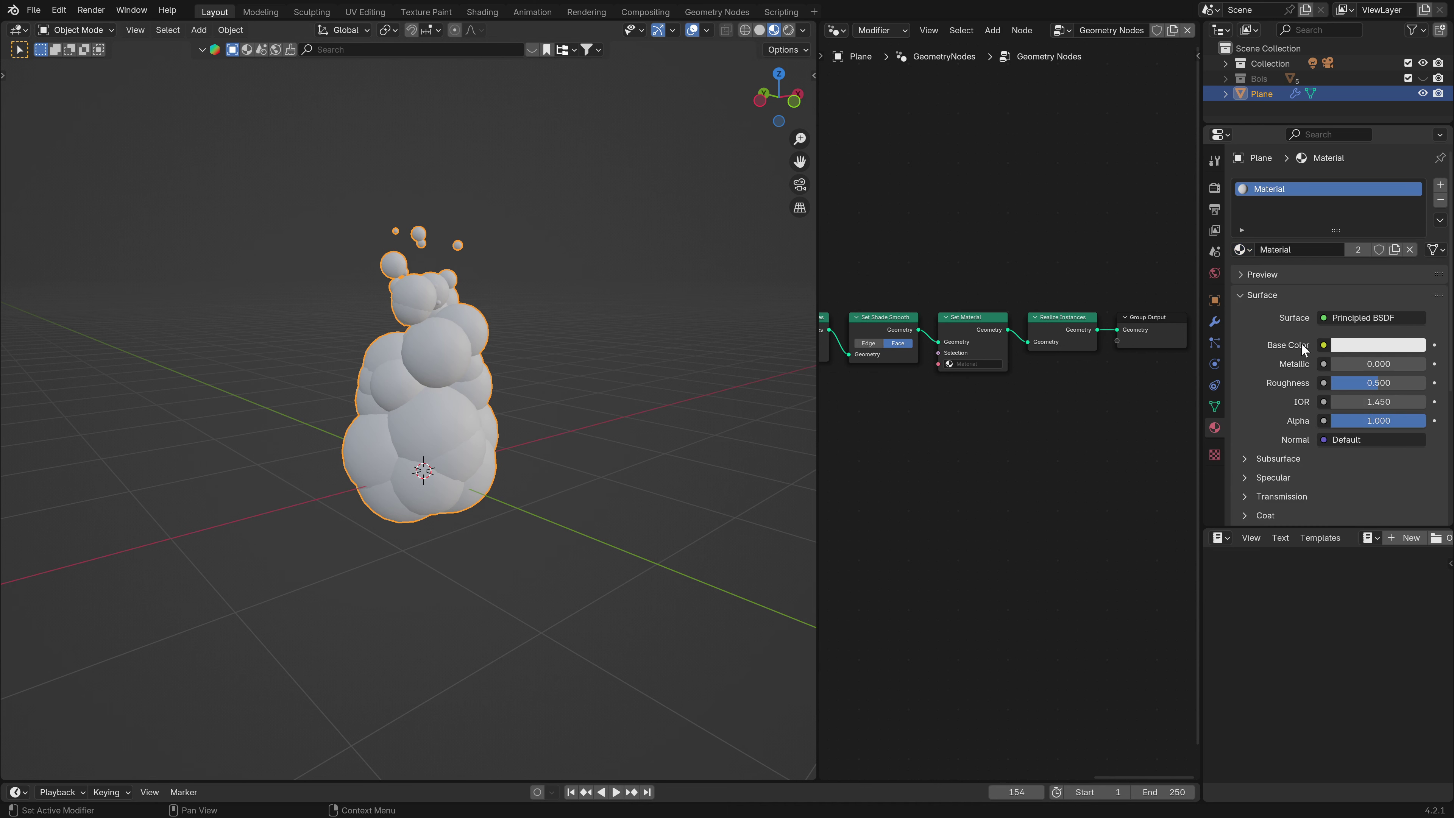
double_click(1260, 250)
text(Fire)
key(Return)
Choose the Fire material in the Set Material node.
scroll(968, 347, up, 3)
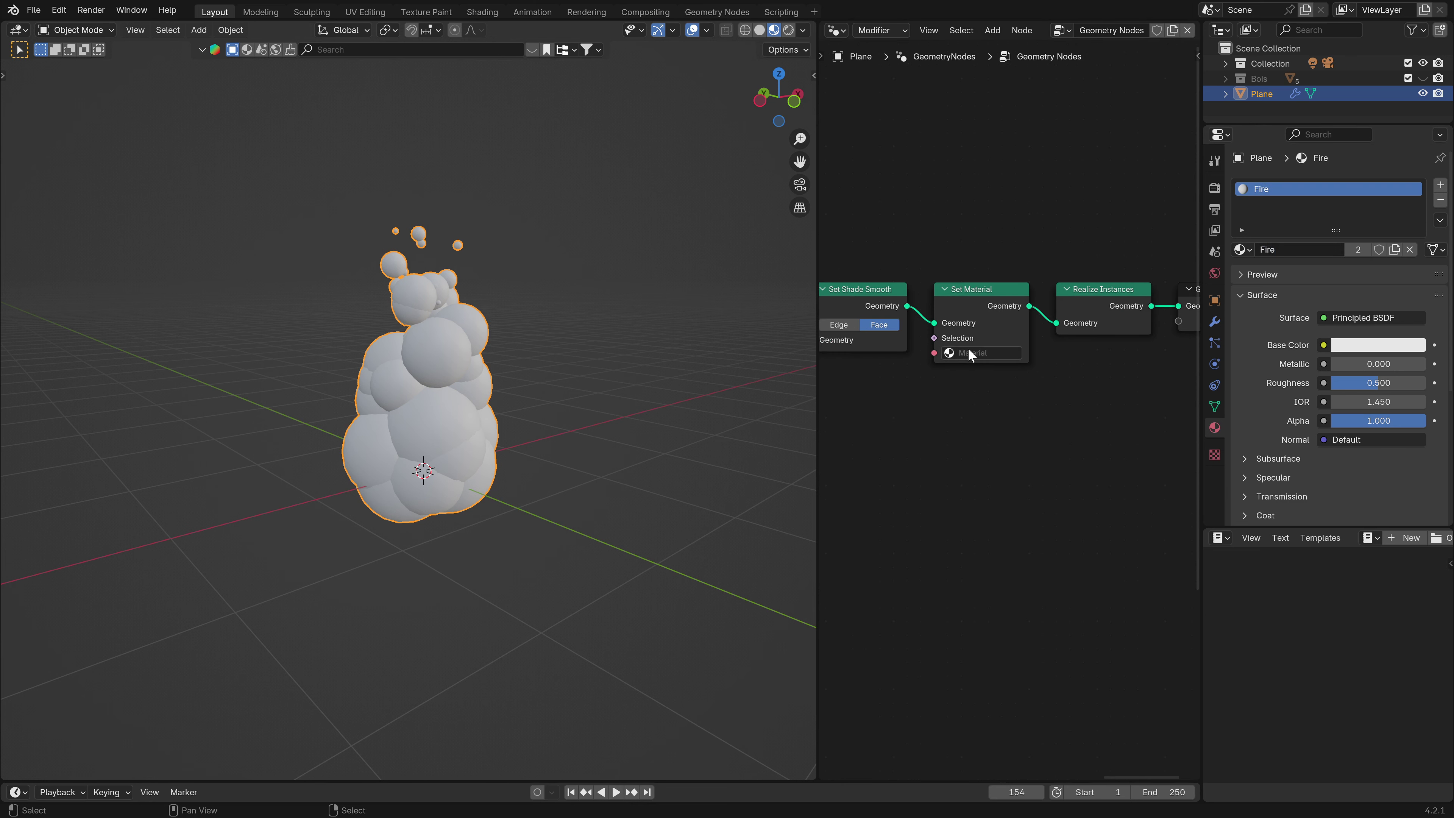
click(973, 352)
click(970, 401)
scroll(1080, 337, down, 2)
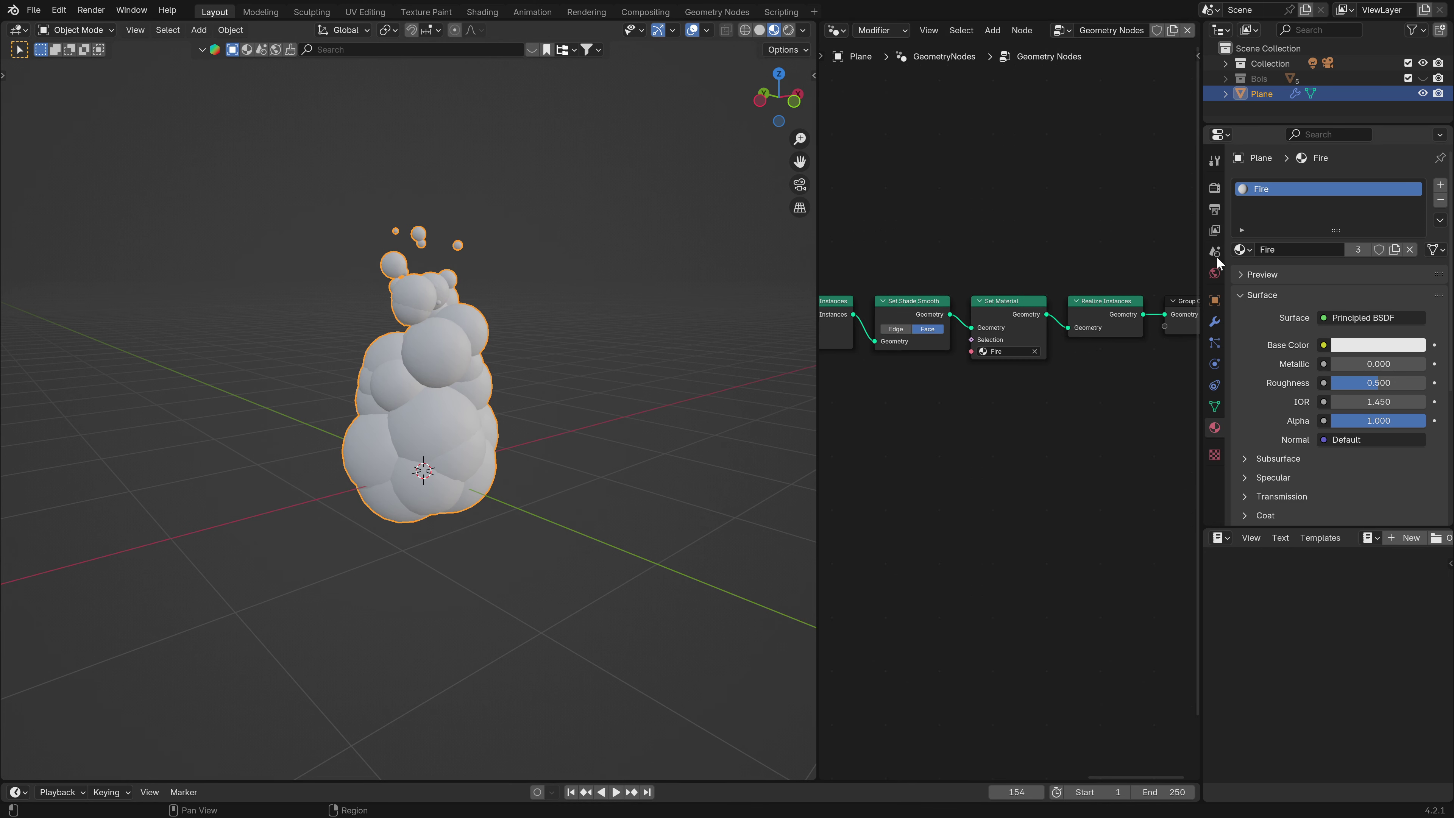
Split the node editor in two and turn the lower area into a Shader Editor showing the Fire material's nodes.
drag(822, 26, 845, 406)
click(837, 406)
click(859, 548)
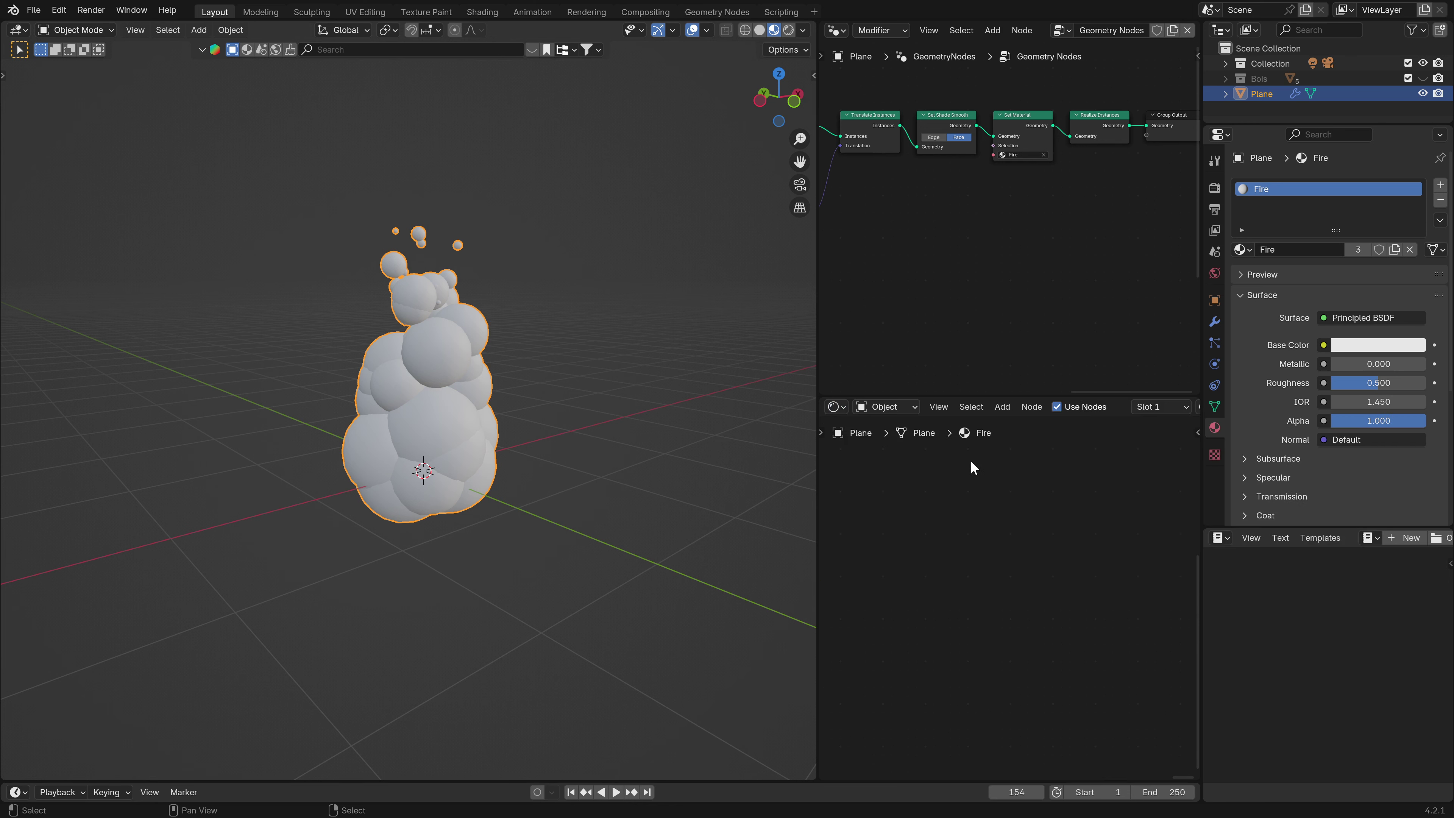
key(Home)
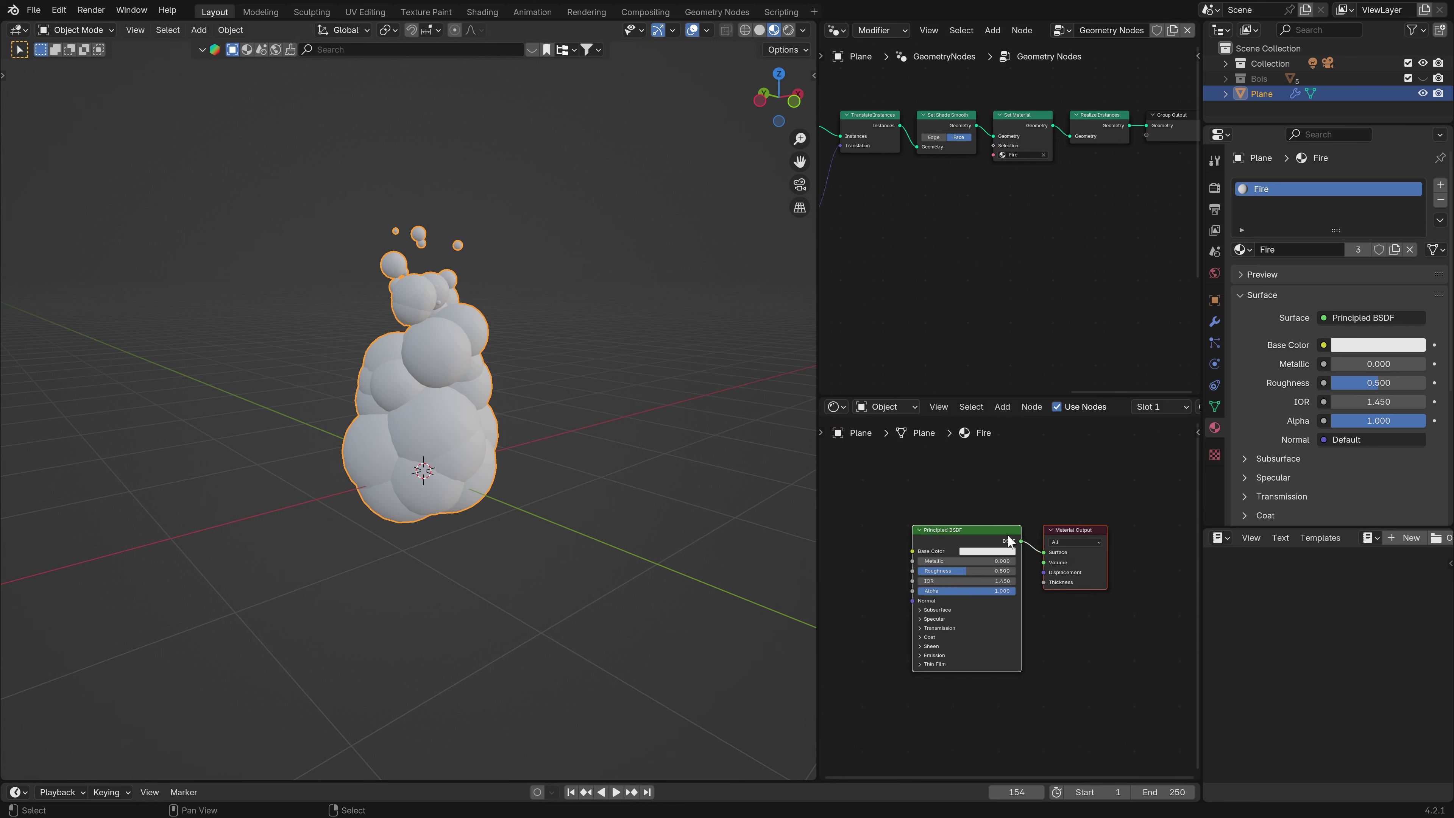
Delete the Principled BSDF node from the Fire material.
click(978, 529)
key(x)
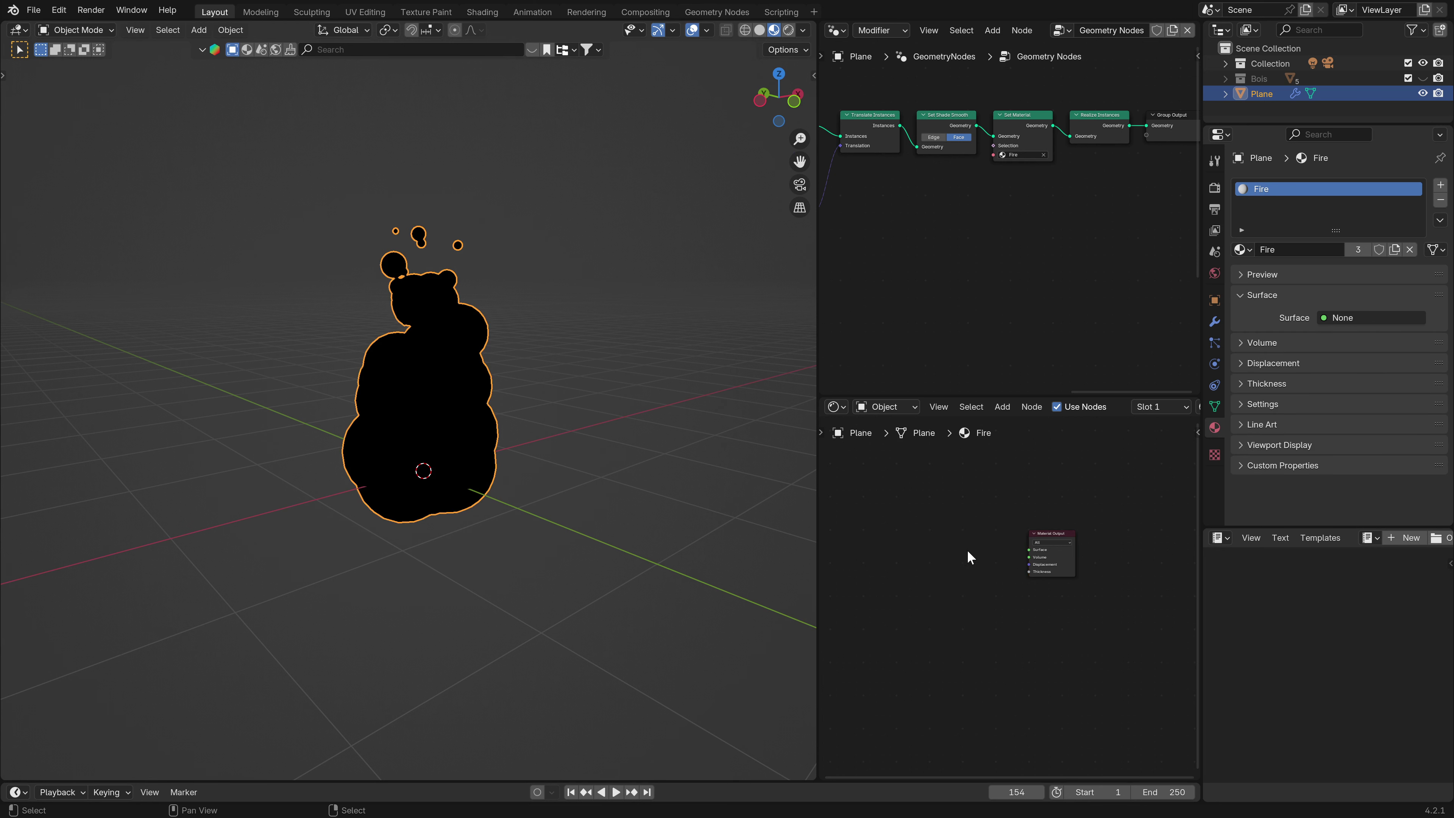
key(Home)
Add an Emission shader beside the Material Output and connect it to the Surface input.
scroll(1008, 561, up, 2)
key(shift+a)
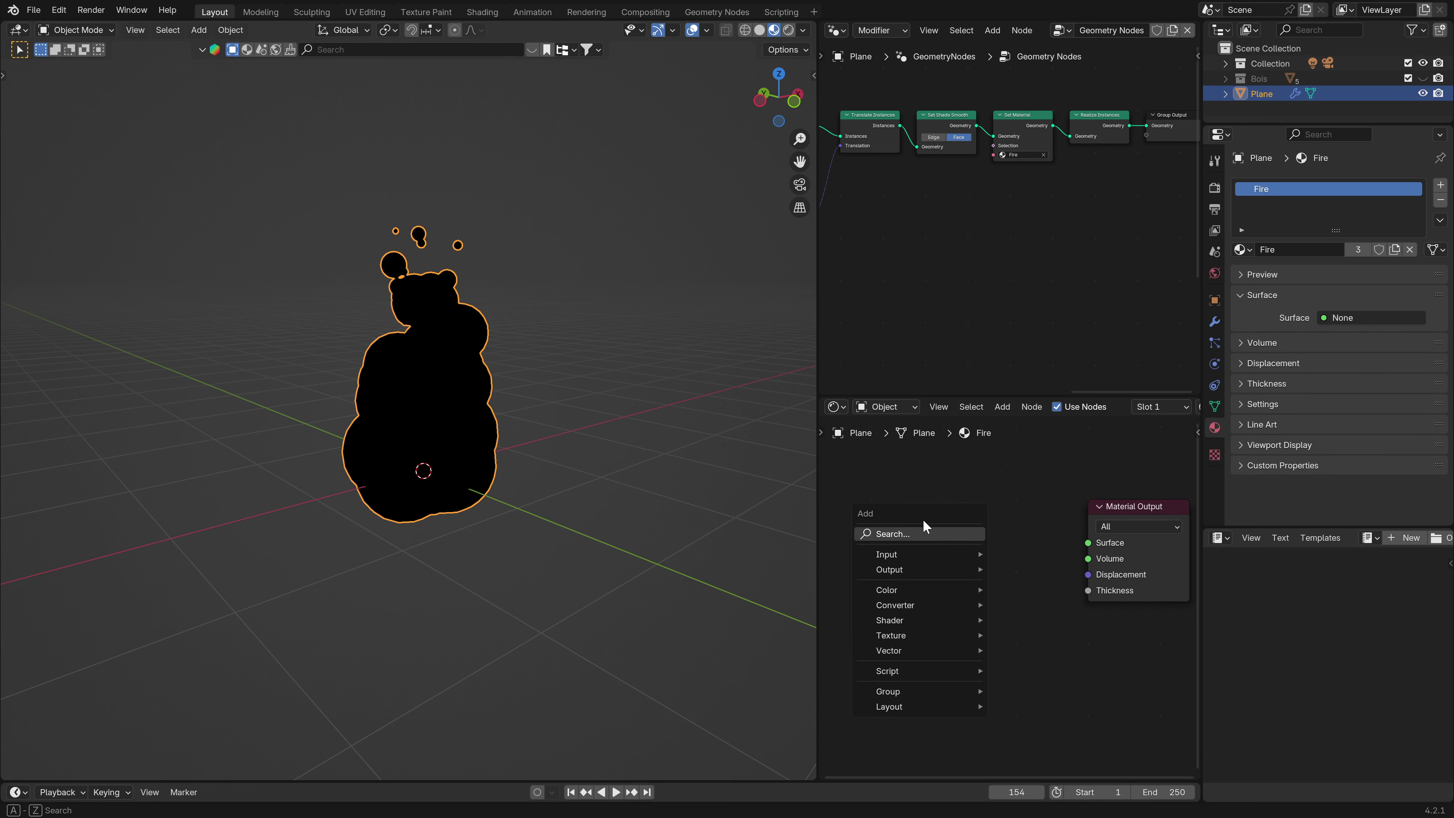
text(emi)
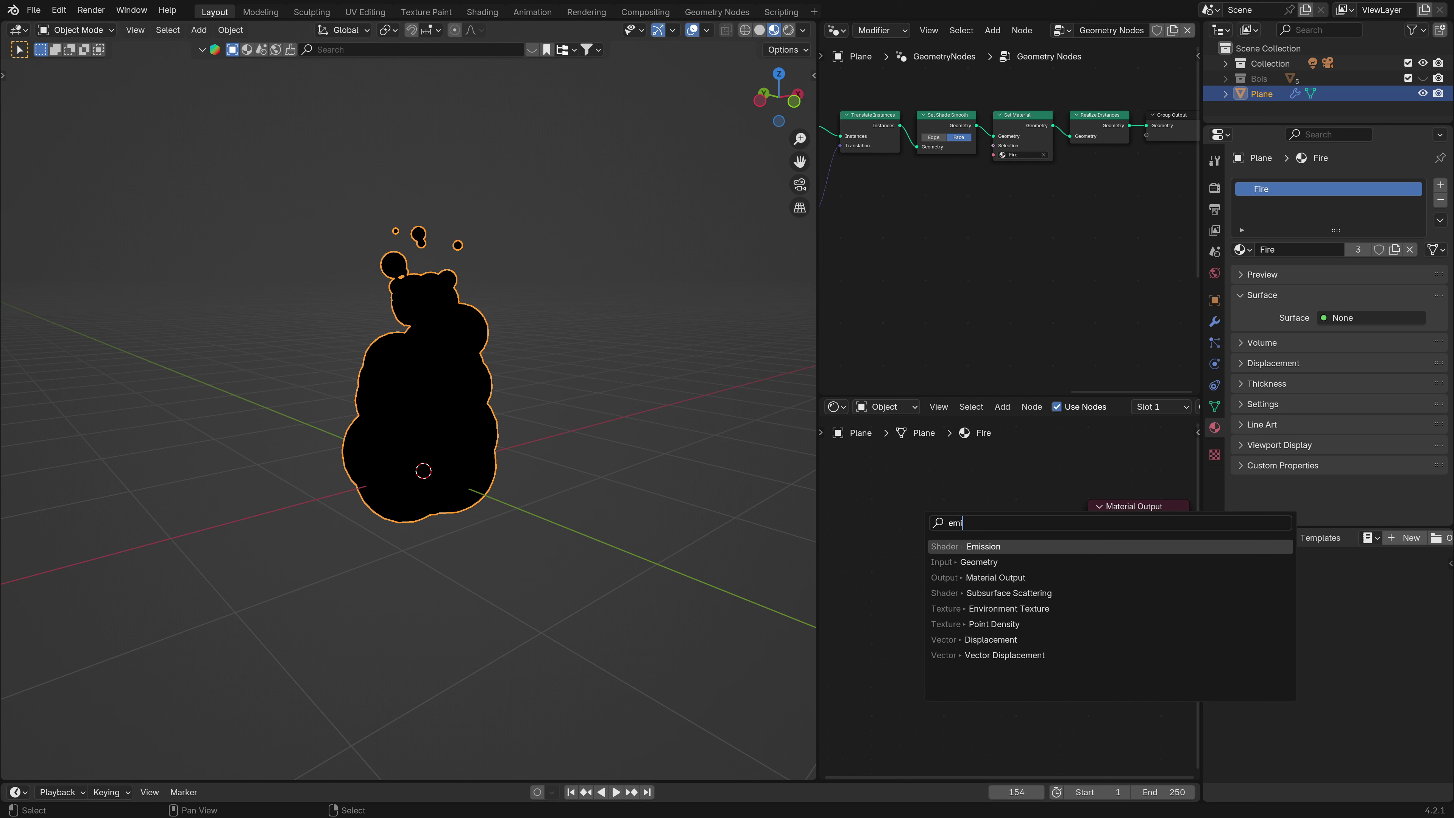
key(Return)
click(1050, 545)
drag(1030, 524, 1087, 543)
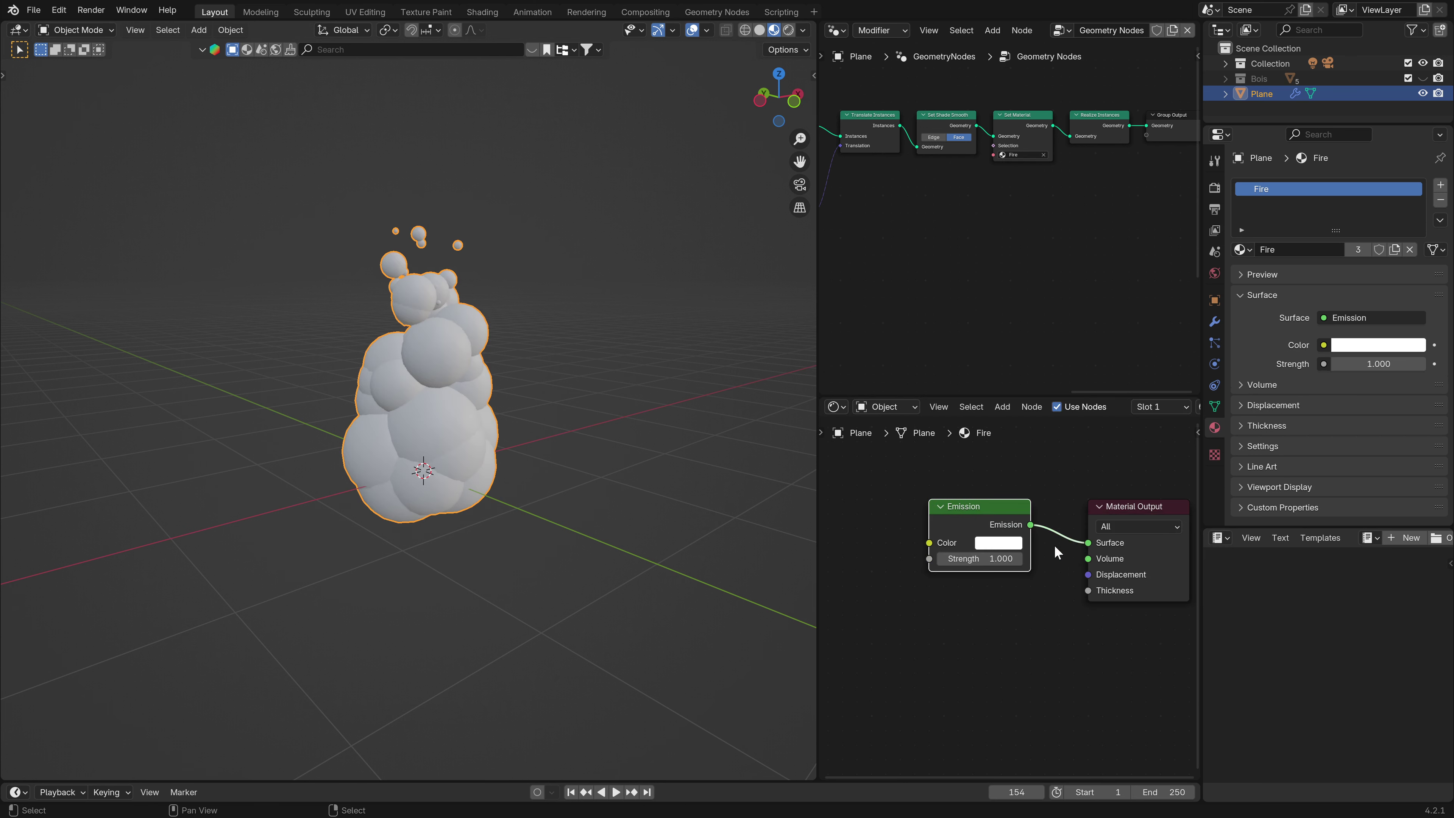
drag(964, 505, 992, 503)
scroll(917, 530, down, 3)
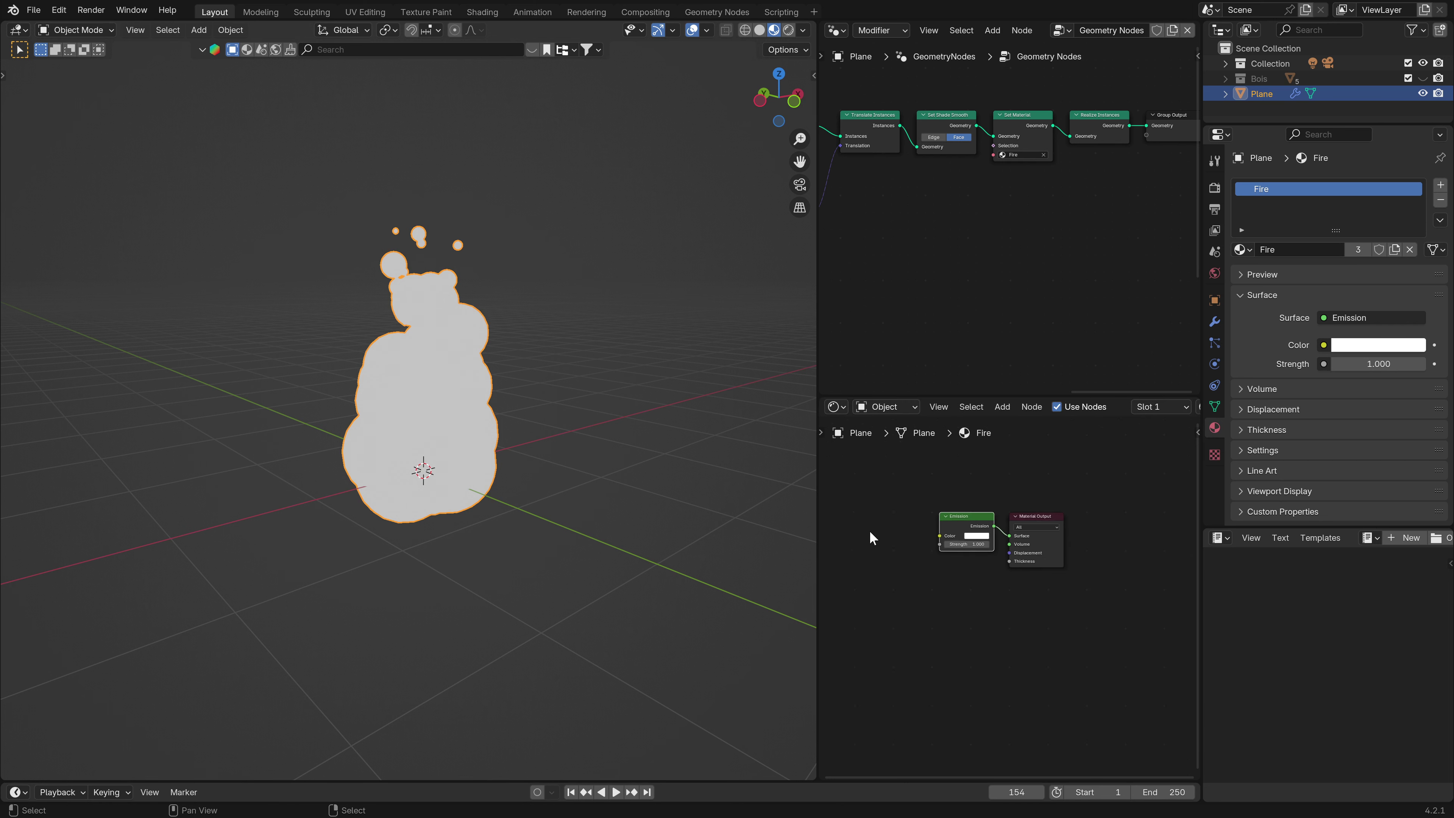
Add a Fresnel node well to the left of the Emission node.
middle_drag(870, 532, 958, 541)
key(shift+a)
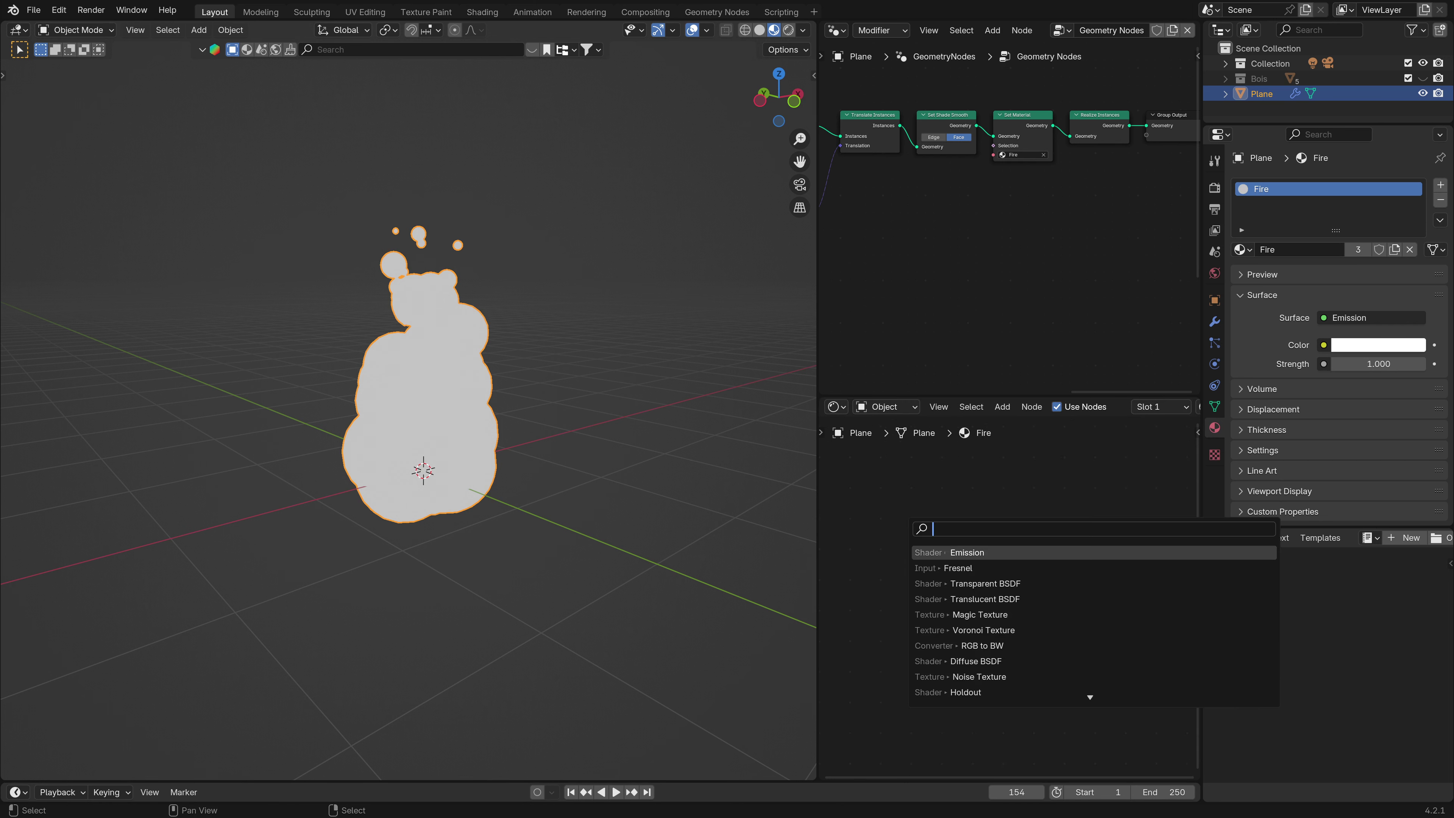
text(fres)
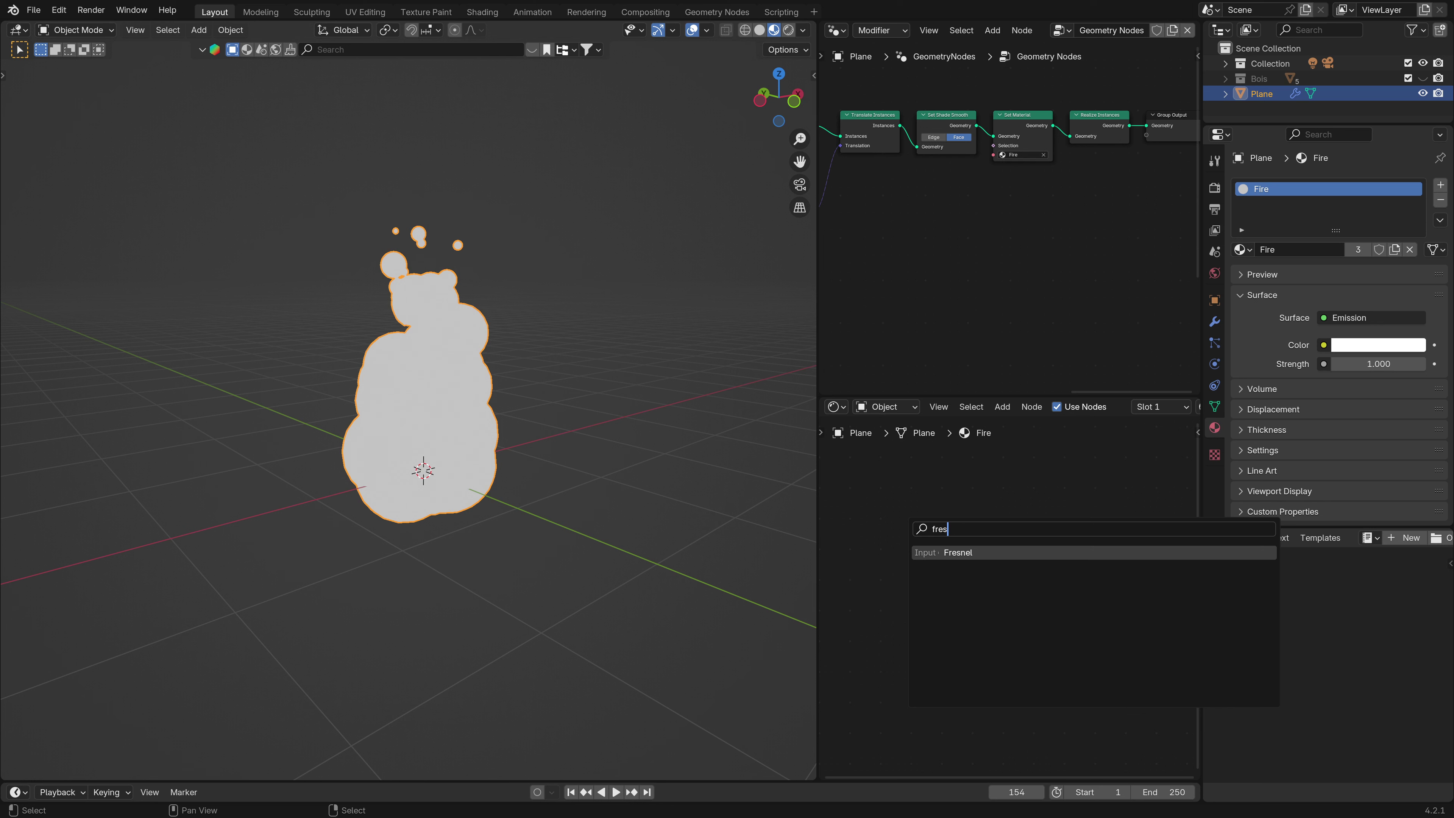
key(Return)
click(950, 540)
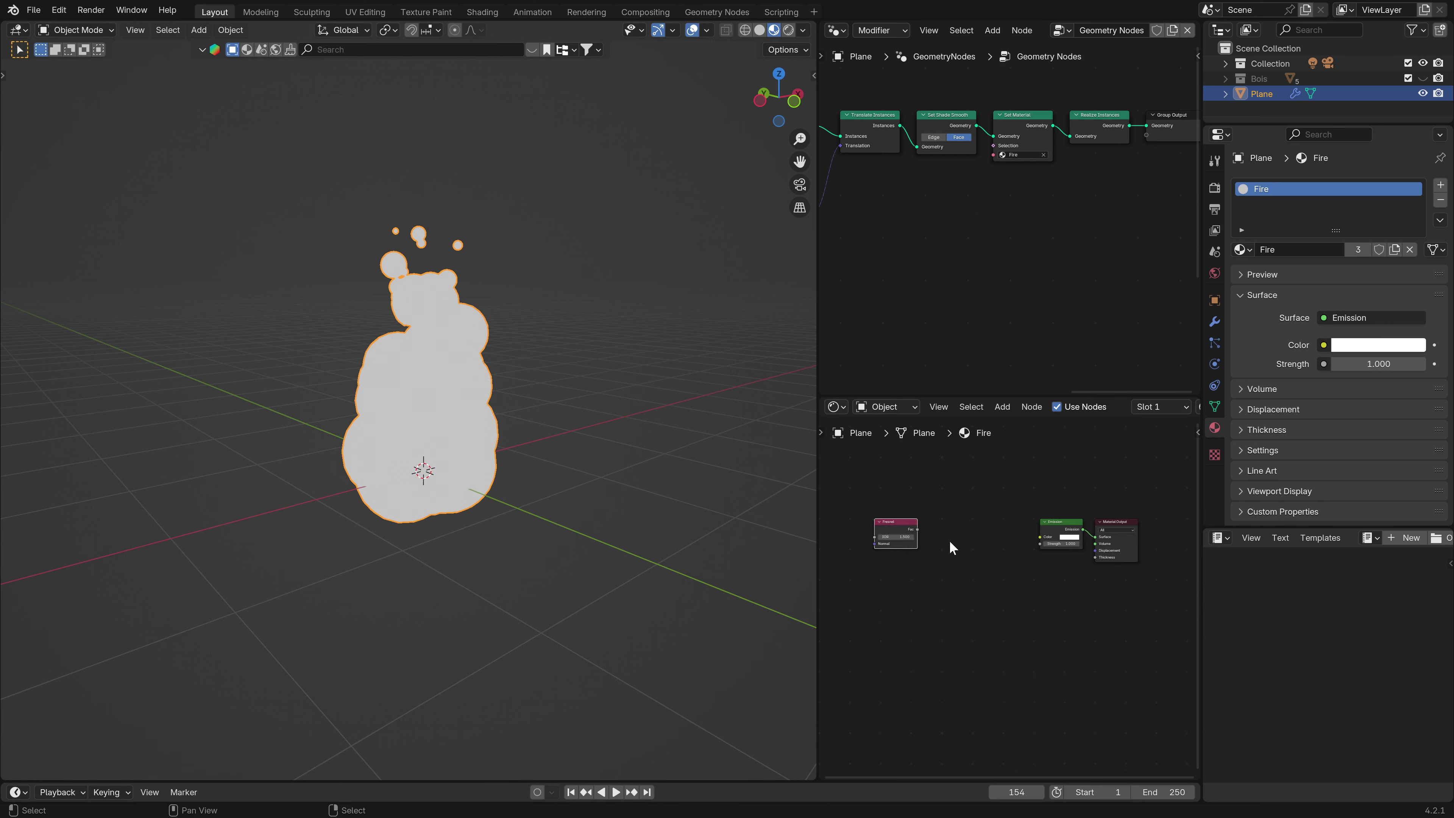
Add a Color Mix node between the Fresnel and Emission nodes.
key(shift+a)
text(mi)
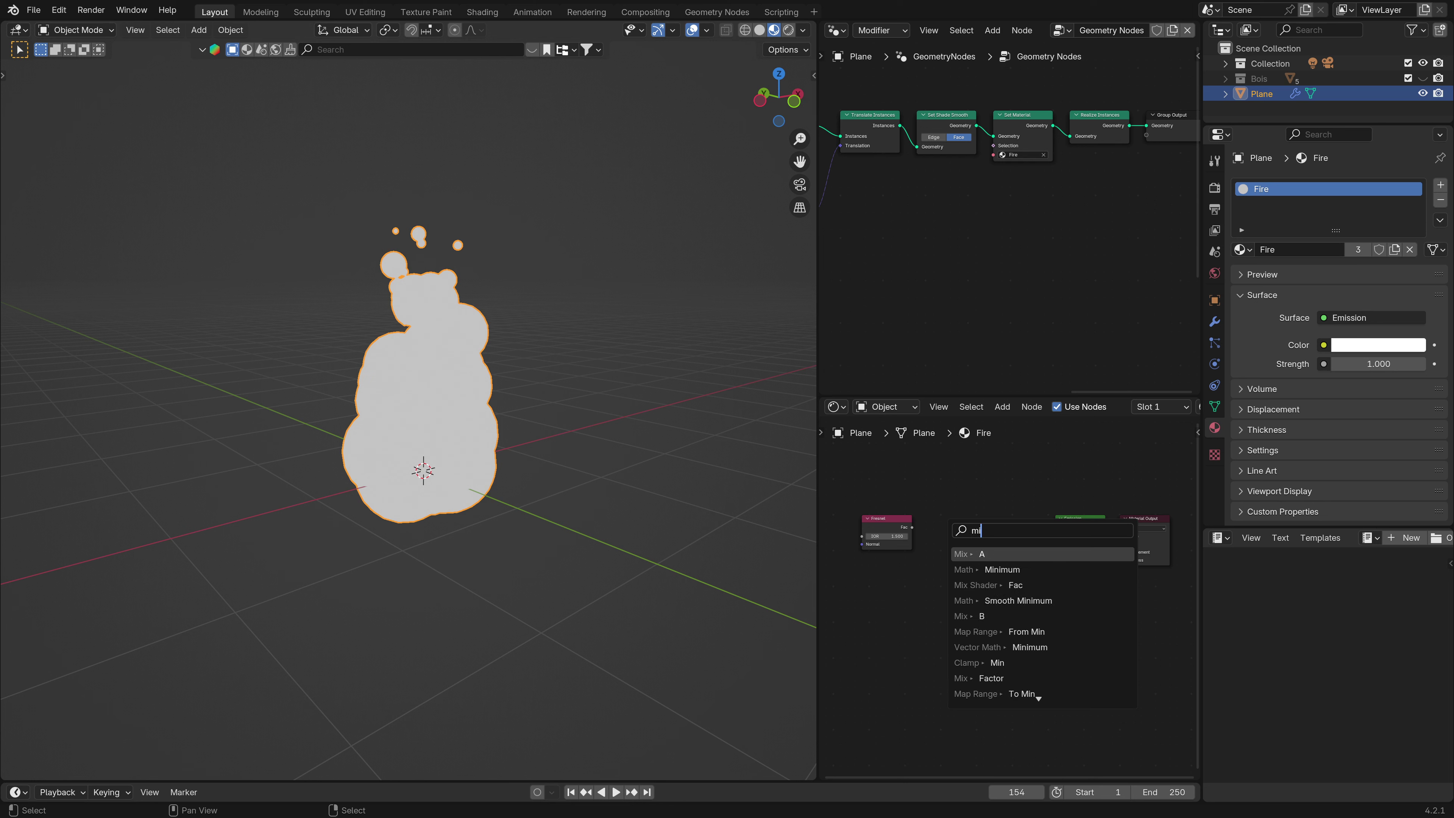
text(x)
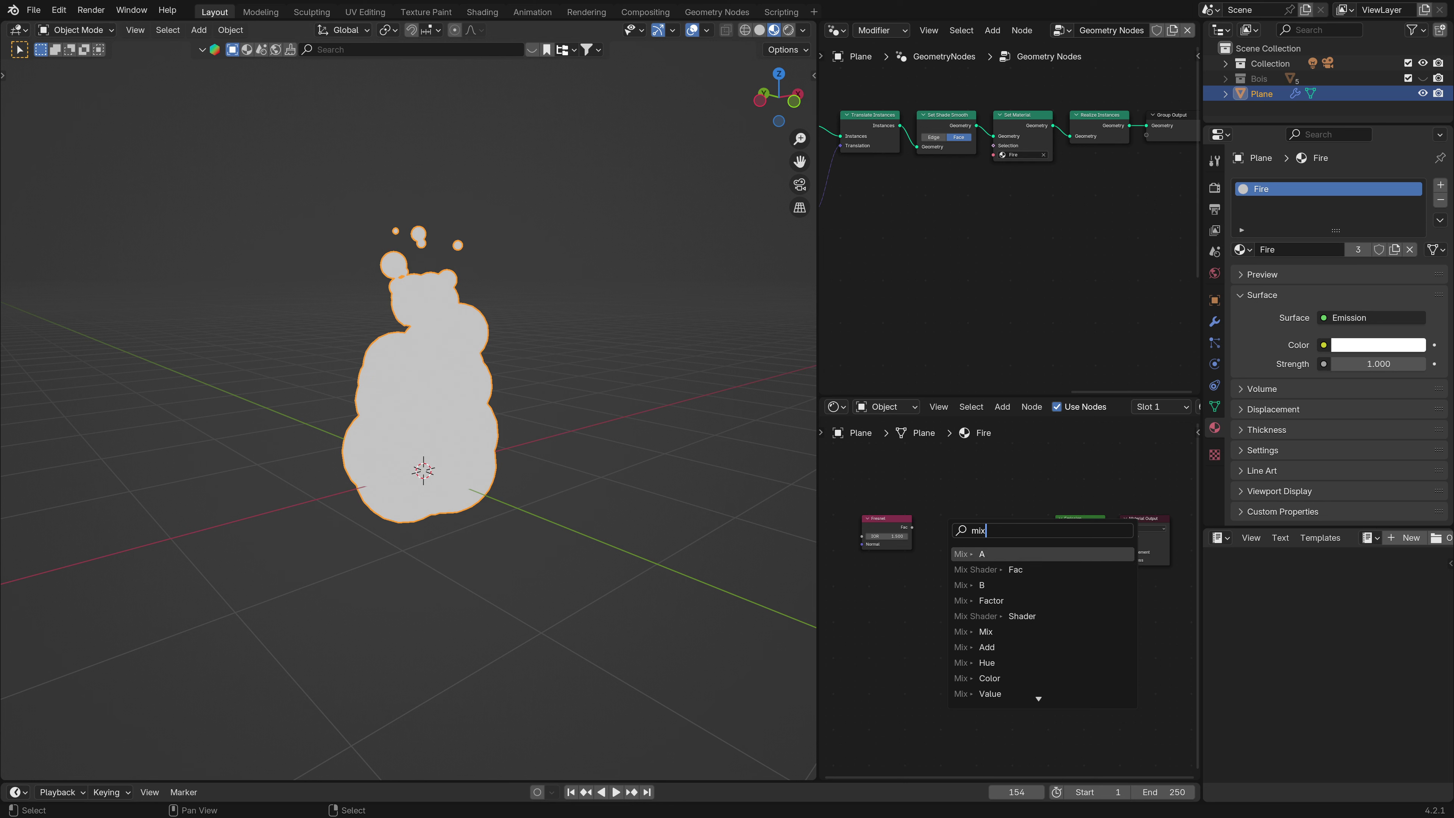
key(Return)
click(964, 530)
scroll(965, 530, up, 2)
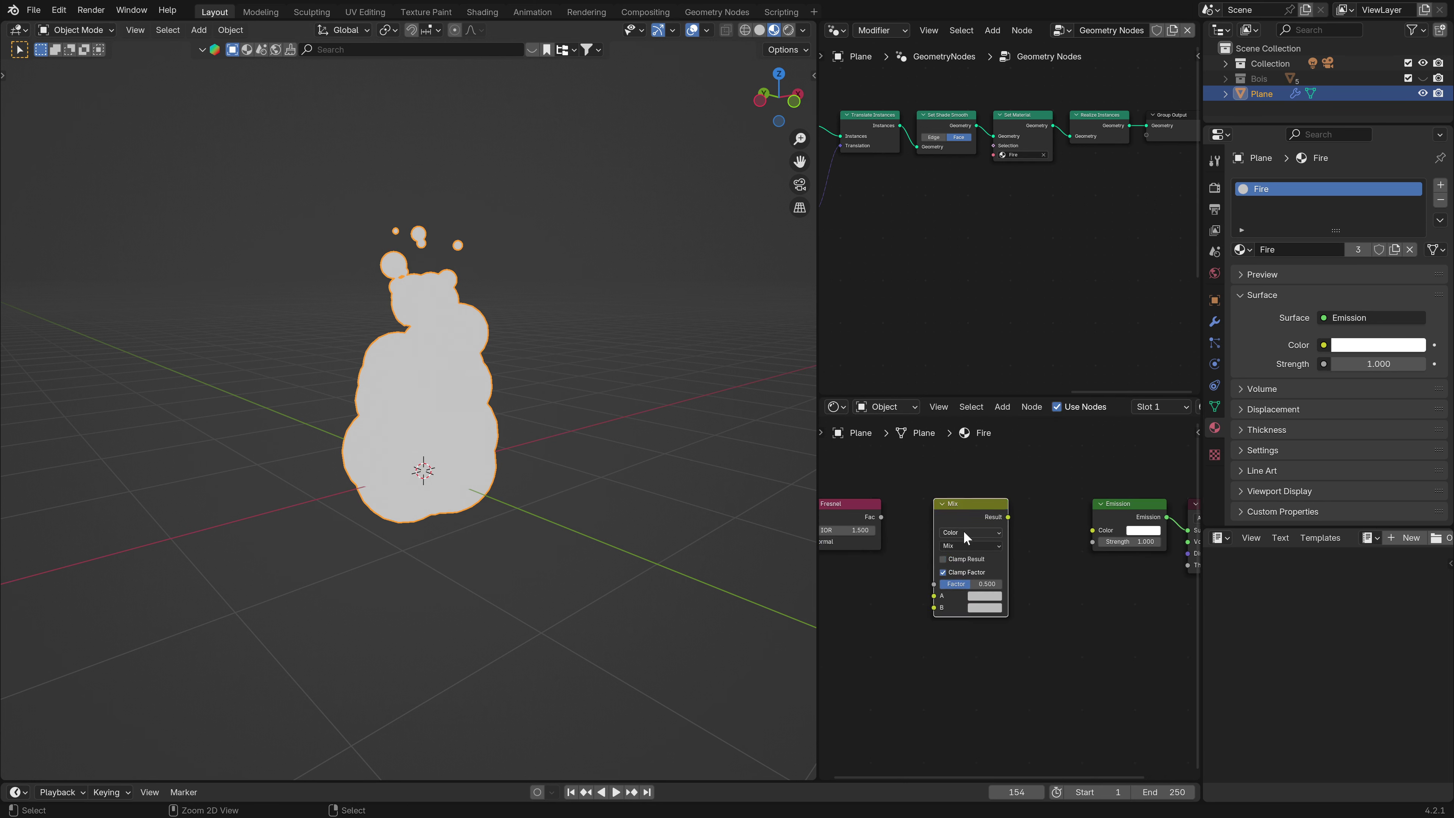
Connect Fresnel's Fac to the Mix Factor and the Mix Result to Emission's Color, with the Mix node placed beside Emission.
drag(880, 516, 934, 584)
drag(1007, 517, 1093, 529)
scroll(971, 513, down, 1)
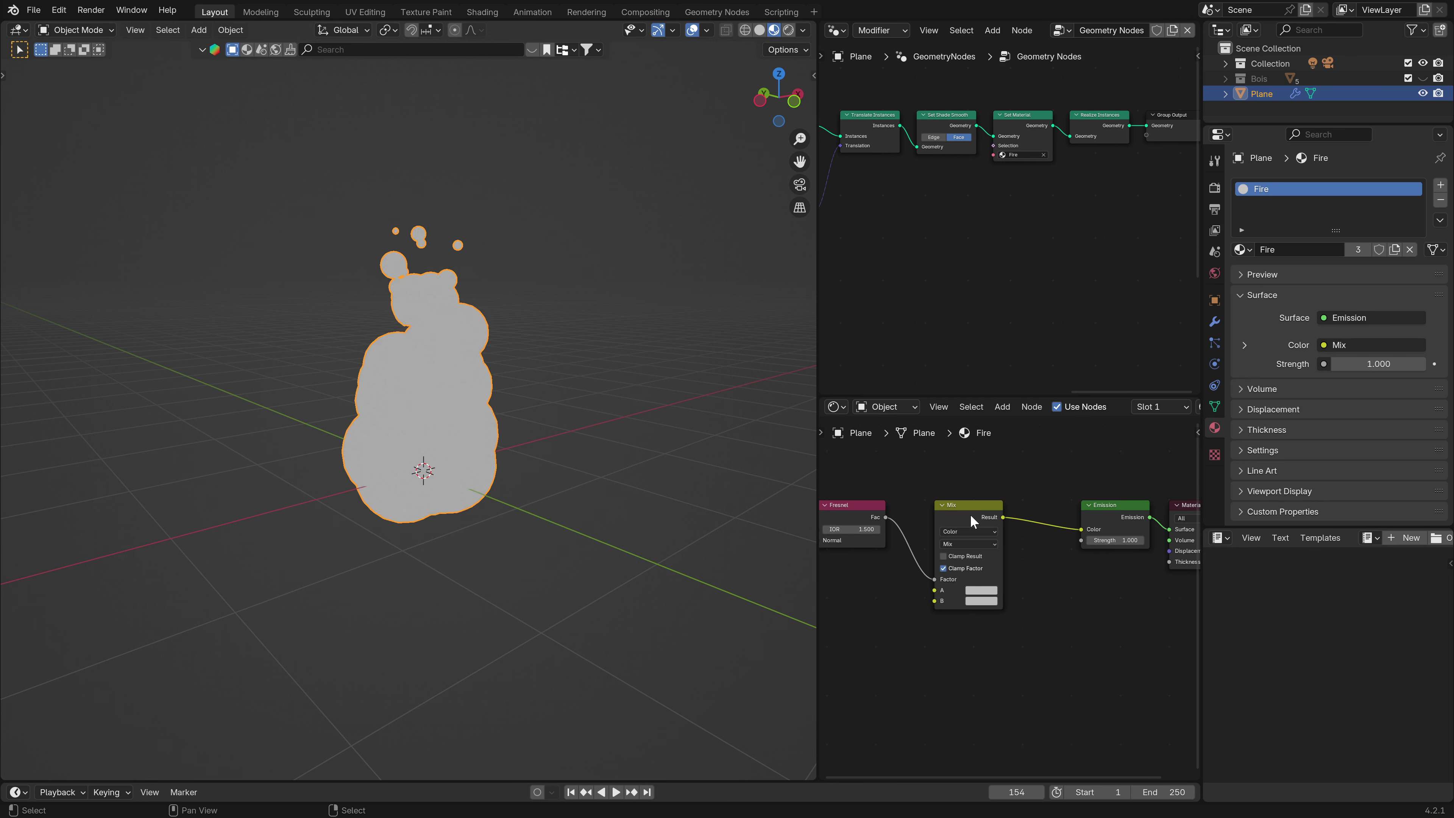
middle_drag(971, 514, 988, 513)
drag(988, 514, 1051, 515)
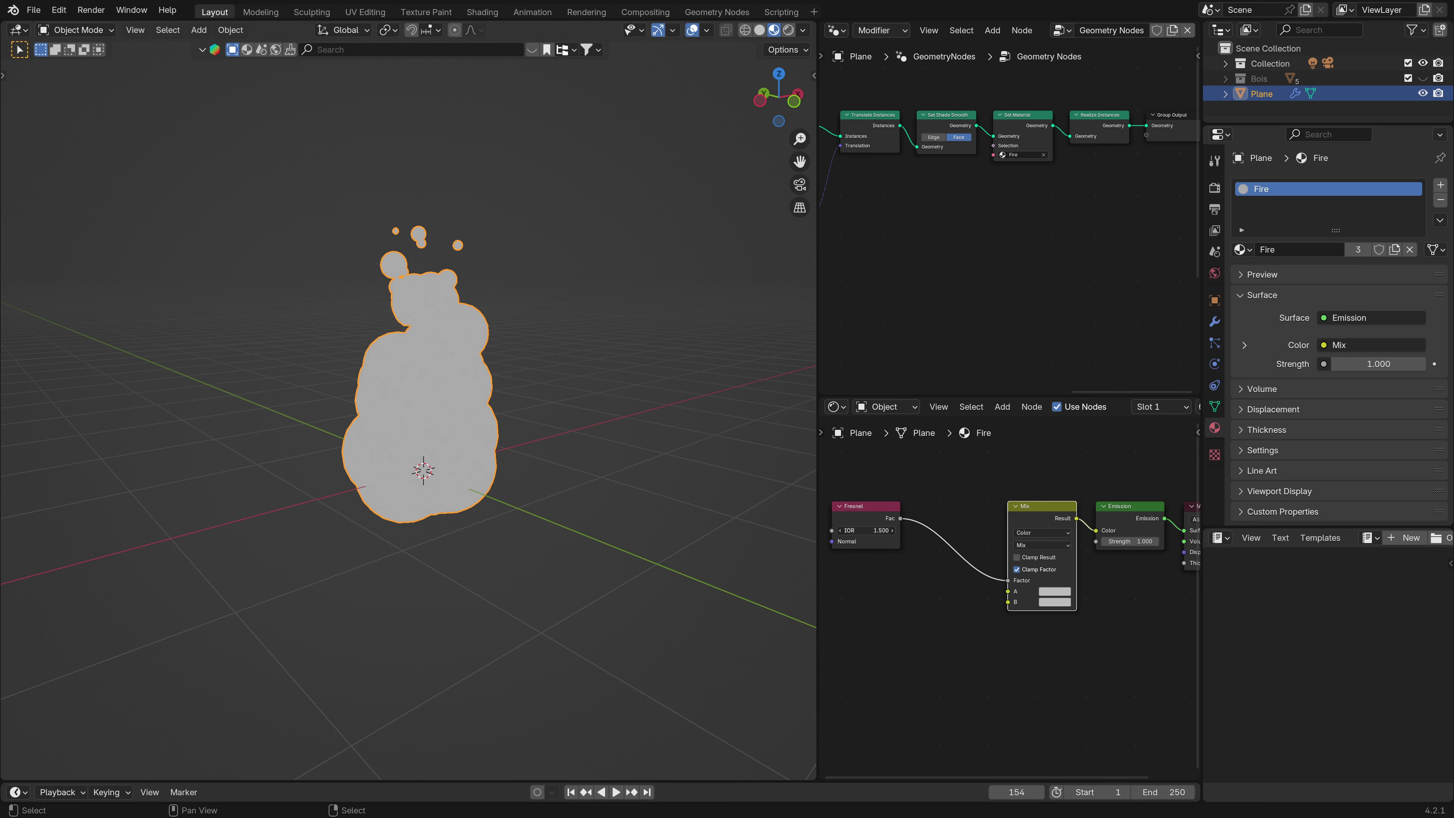
Set the Fresnel IOR to 0.75 and the Mix node's A color to a fully saturated red.
click(865, 530)
text(.75)
key(Return)
scroll(1061, 595, up, 1)
click(1060, 592)
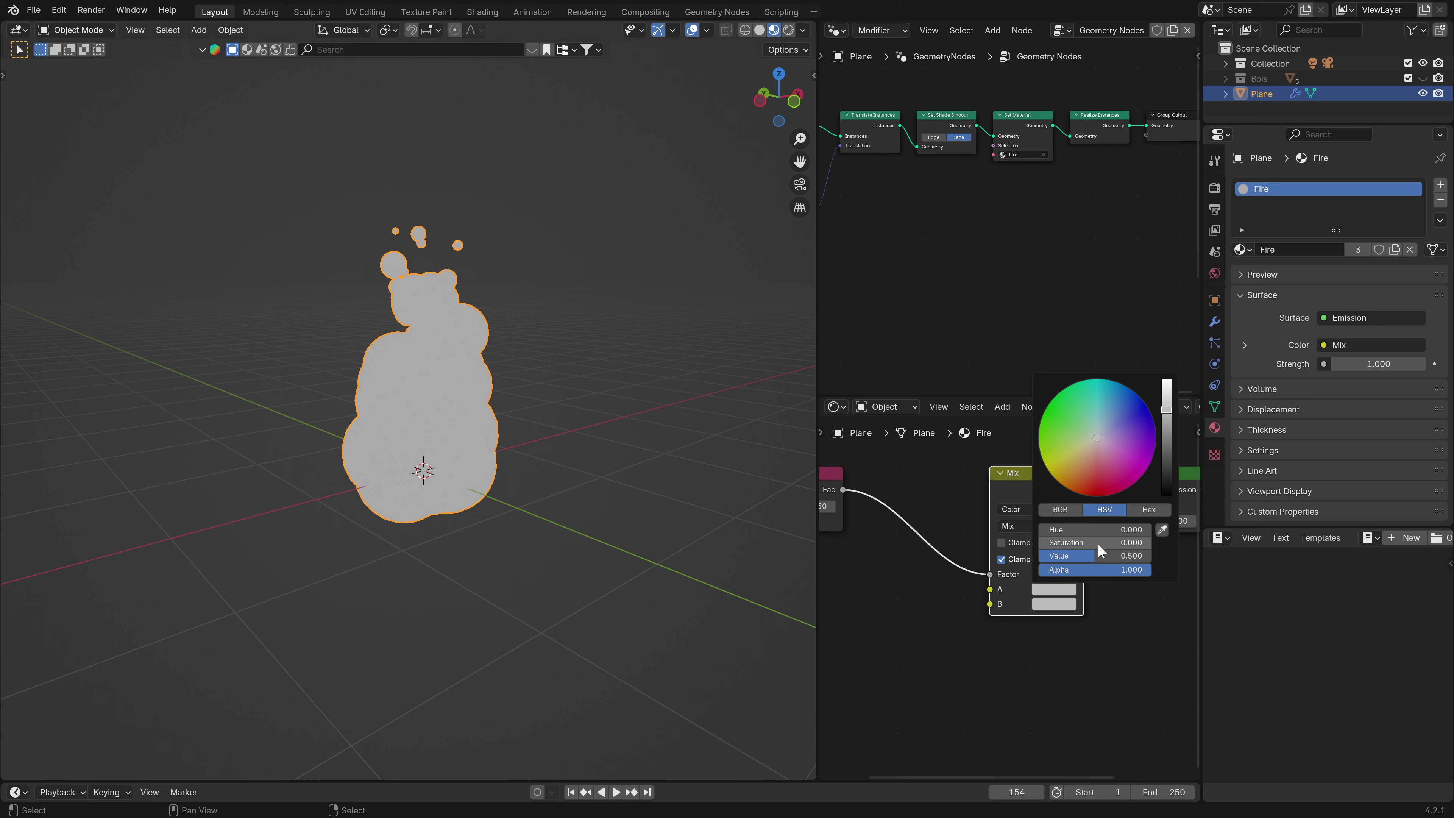
click(1089, 495)
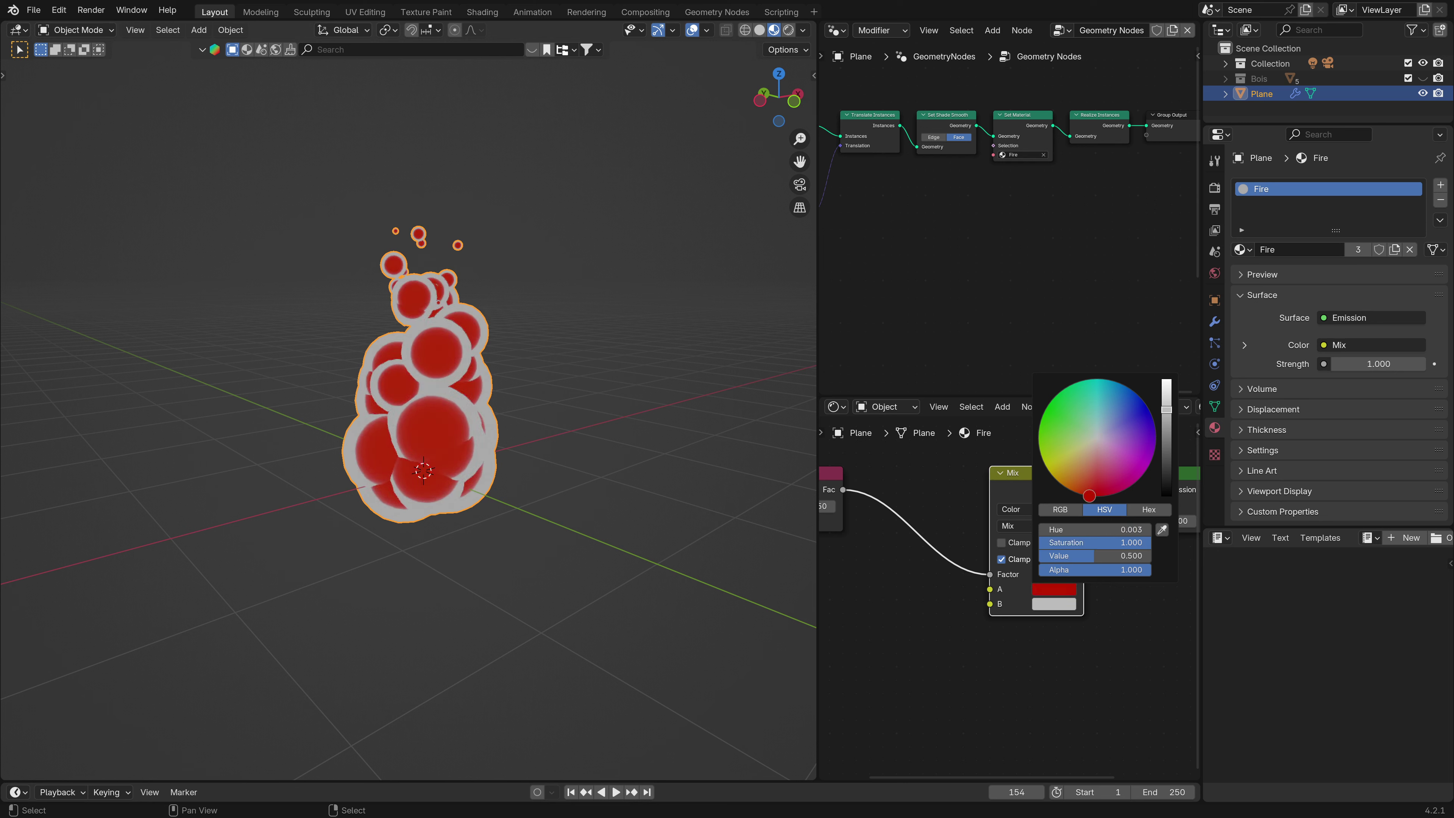
Set the Mix node's B color to yellow with hue 0.13, saturation 1 and value 1, and save the file.
scroll(1067, 580, down, 1)
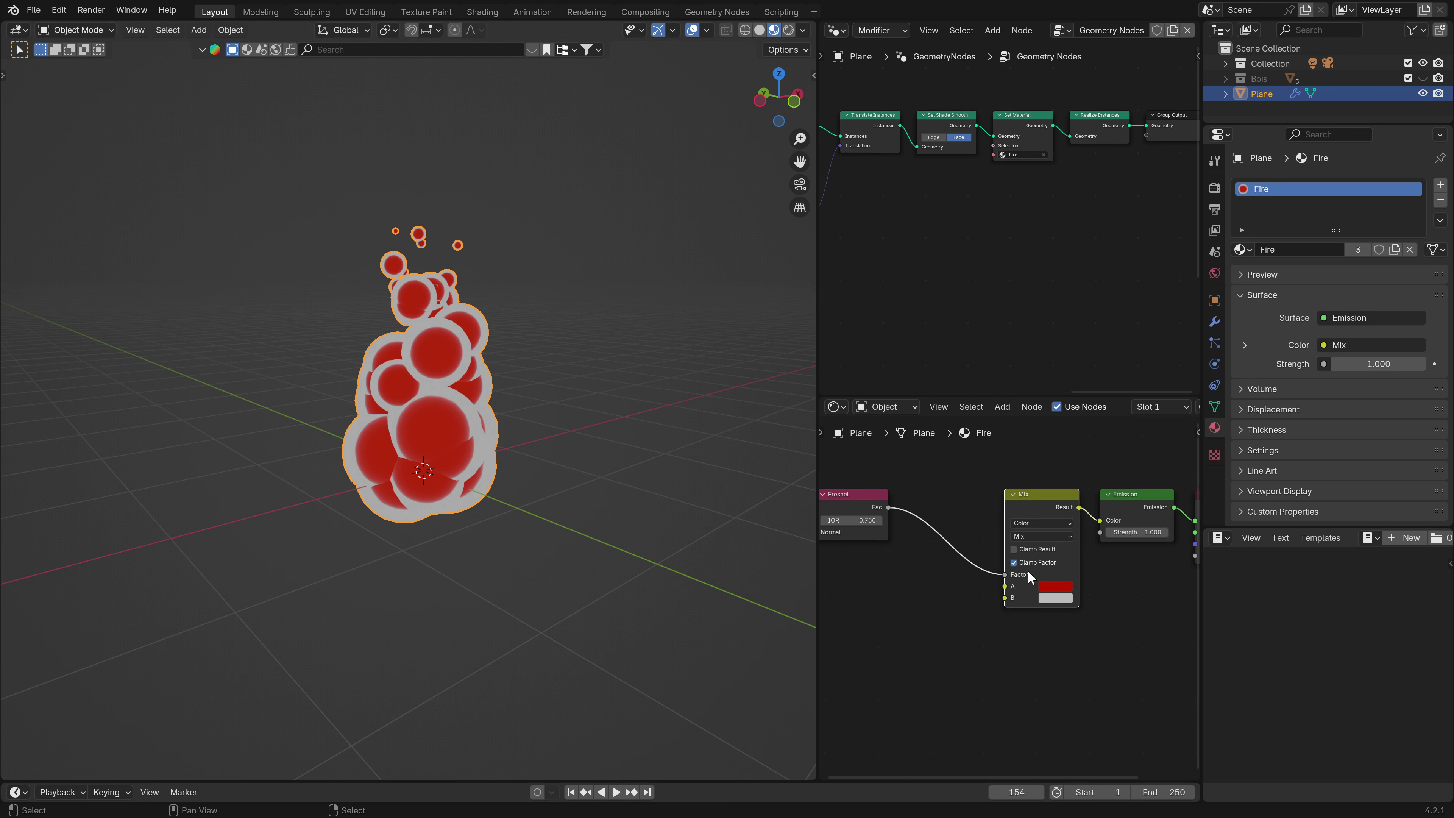
click(1059, 600)
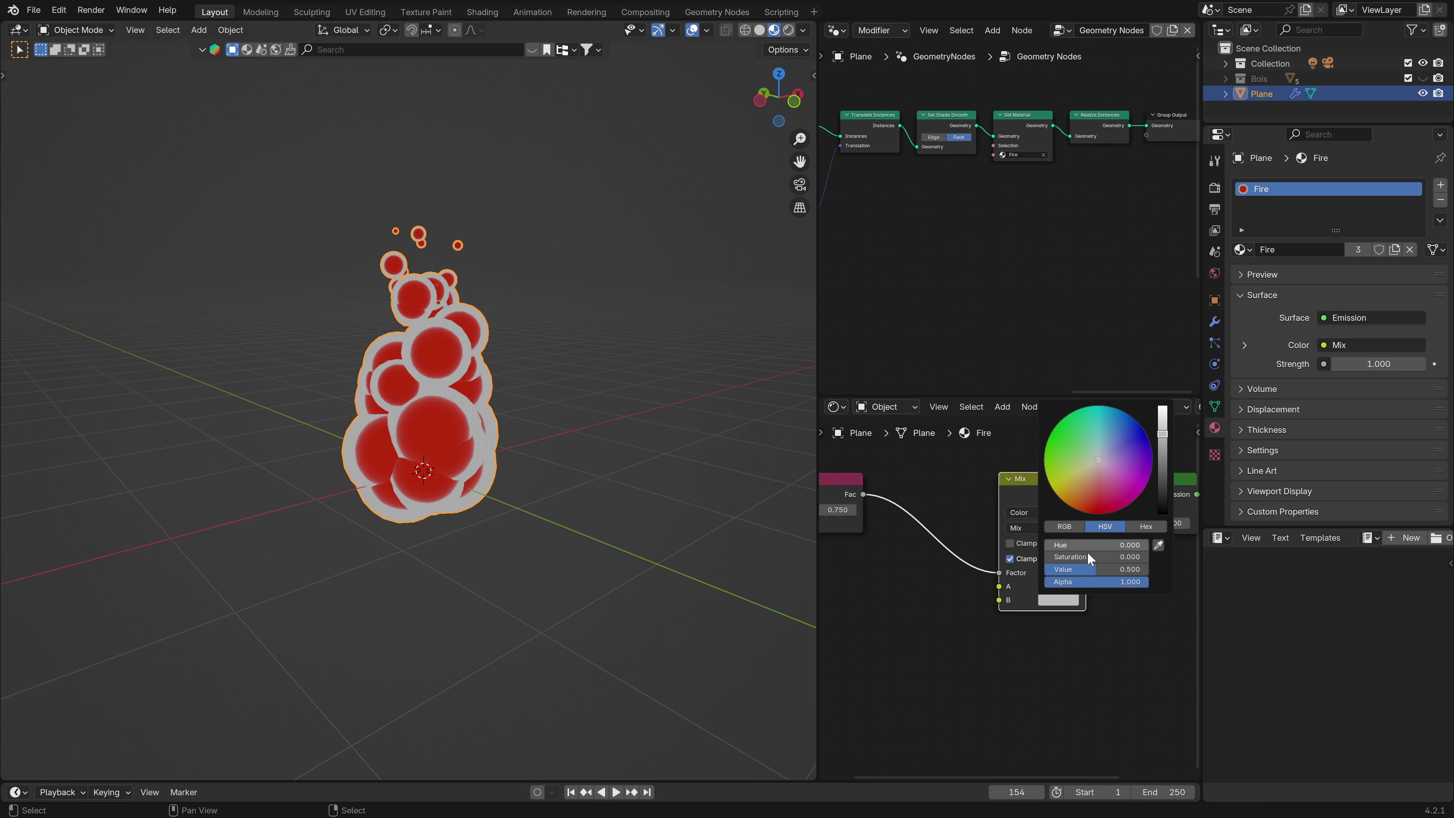
drag(1071, 568, 1145, 557)
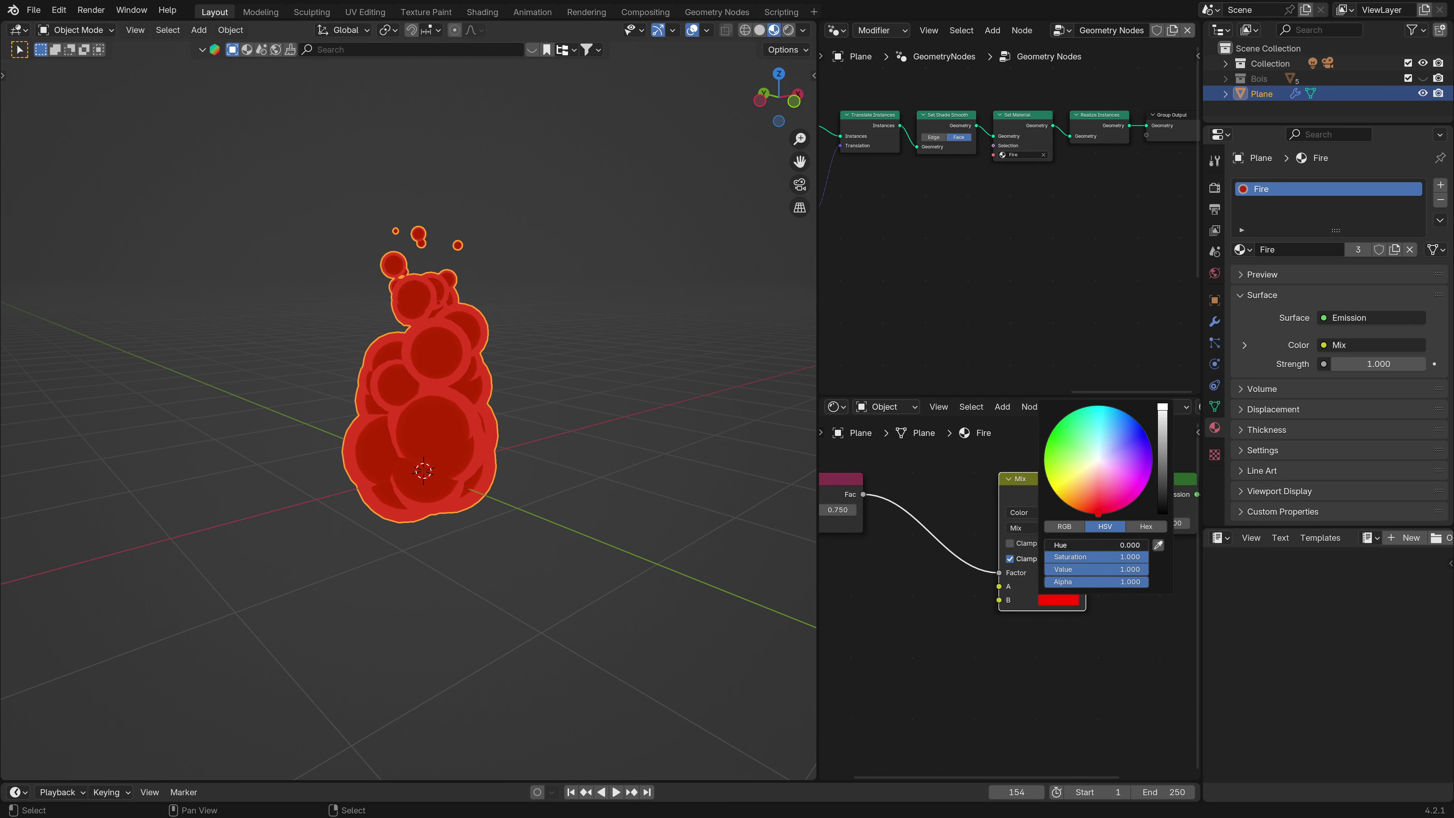
click(1107, 545)
text(.13)
key(Return)
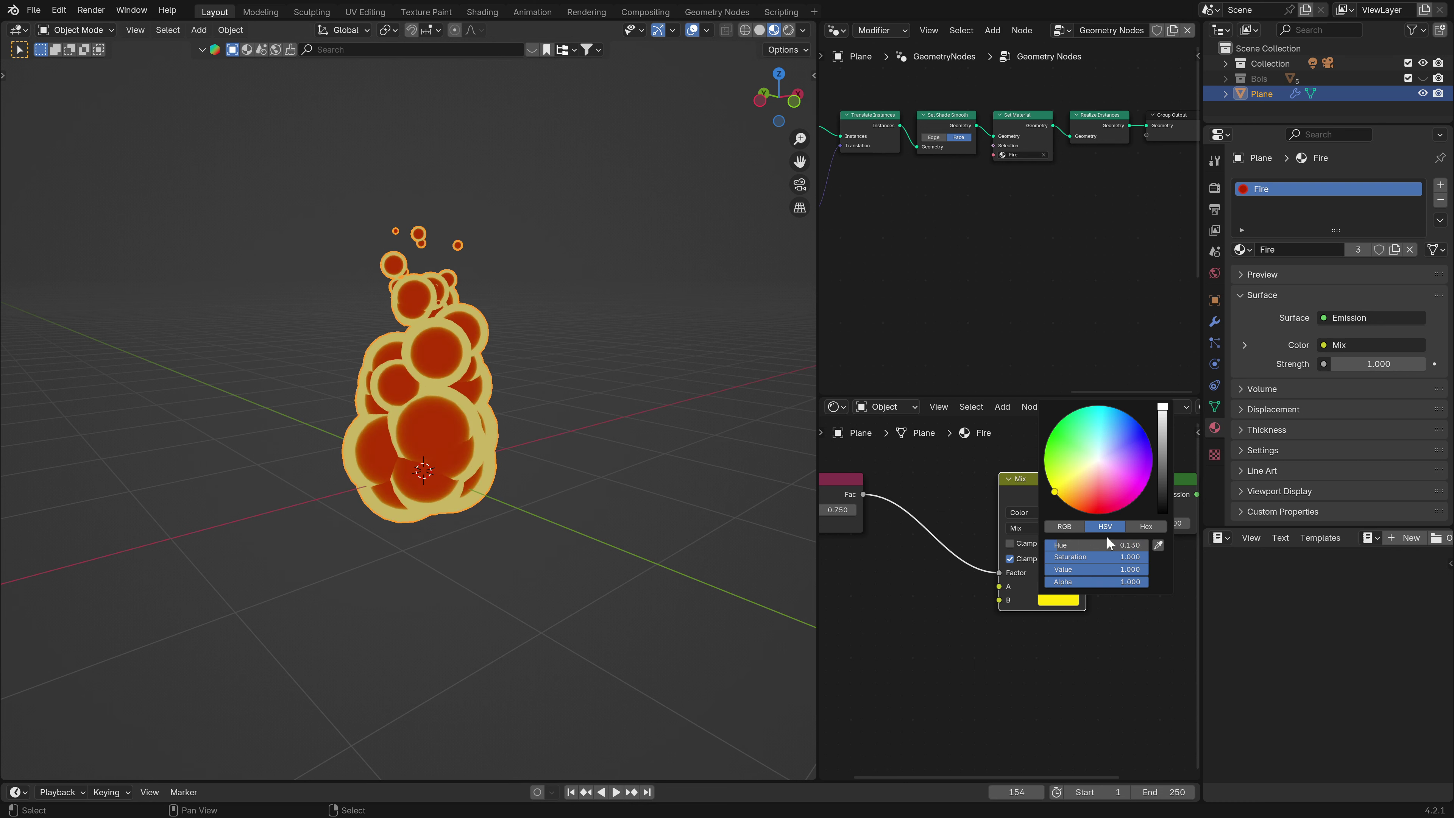
middle_drag(947, 566, 1012, 575)
key(ctrl+s)
Insert a Less Than math node between Fresnel's Fac and the Mix Factor, linking its Value output to the Factor.
drag(928, 503, 1018, 563)
text(less)
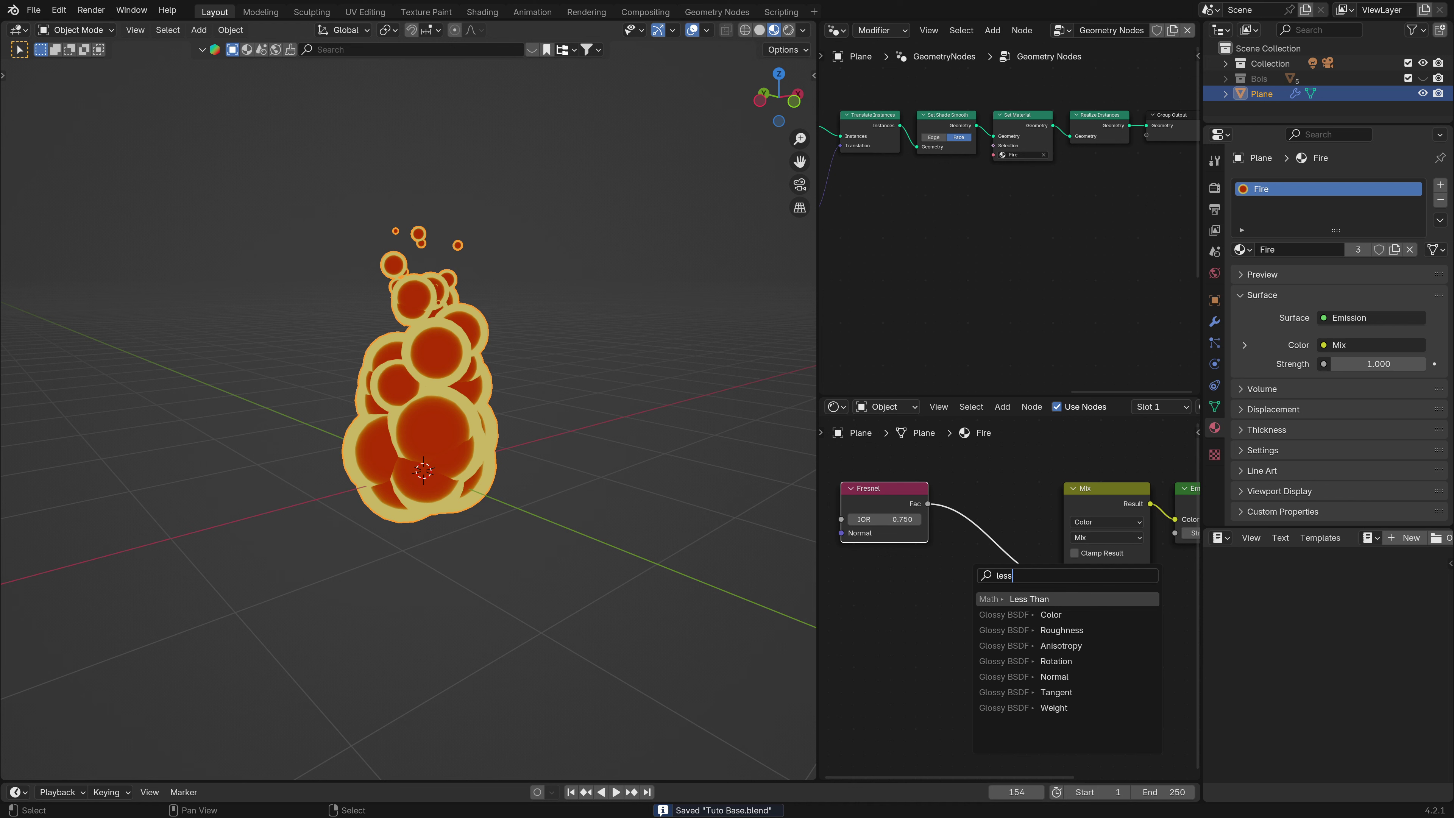
key(Return)
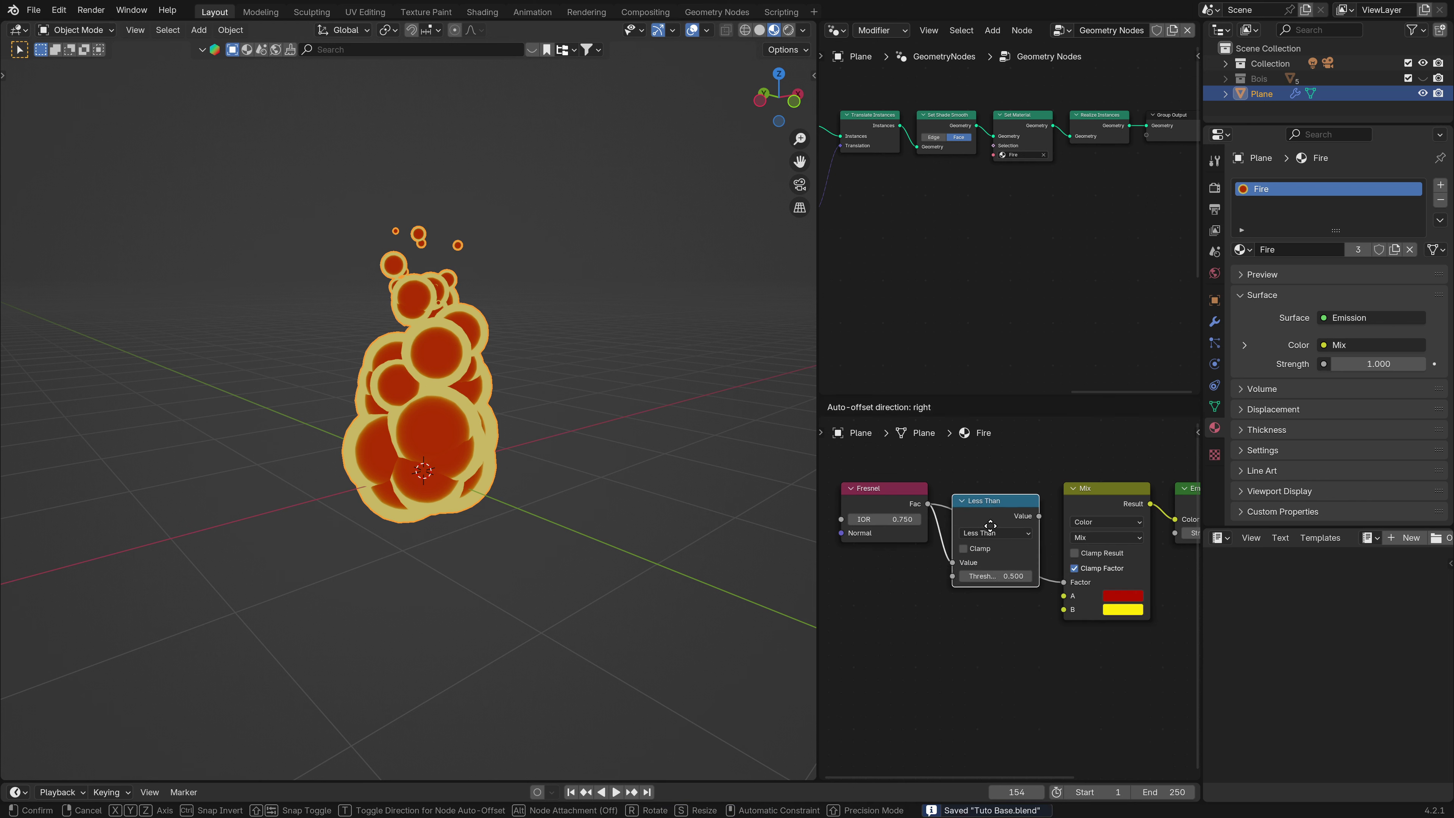
click(1030, 517)
drag(1026, 503, 1064, 582)
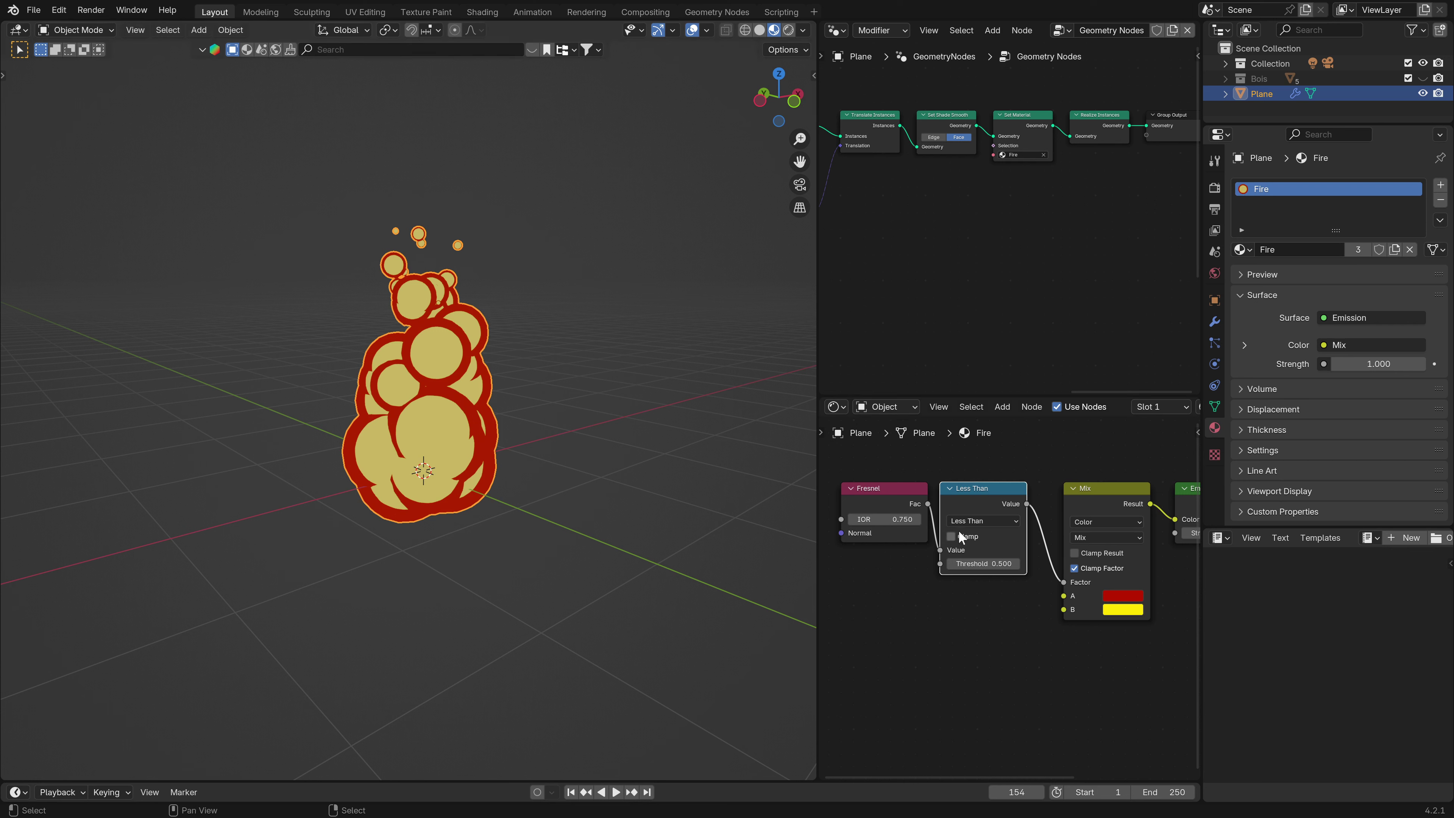
drag(920, 517, 901, 518)
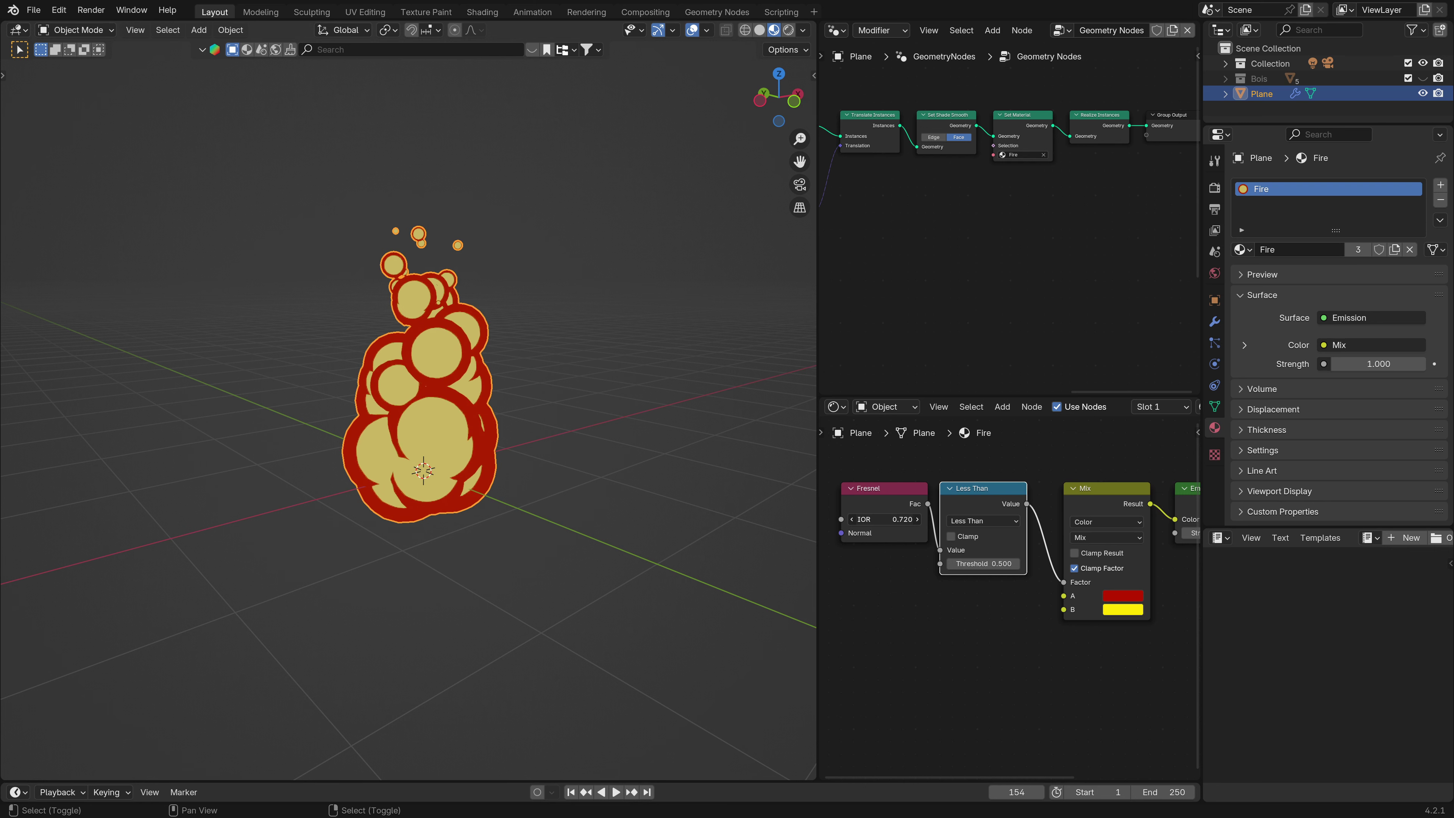
key(Escape)
scroll(510, 416, up, 1)
Move the Color Management settings above Sampling in the render properties and set the View Transform to Filmic.
click(1242, 292)
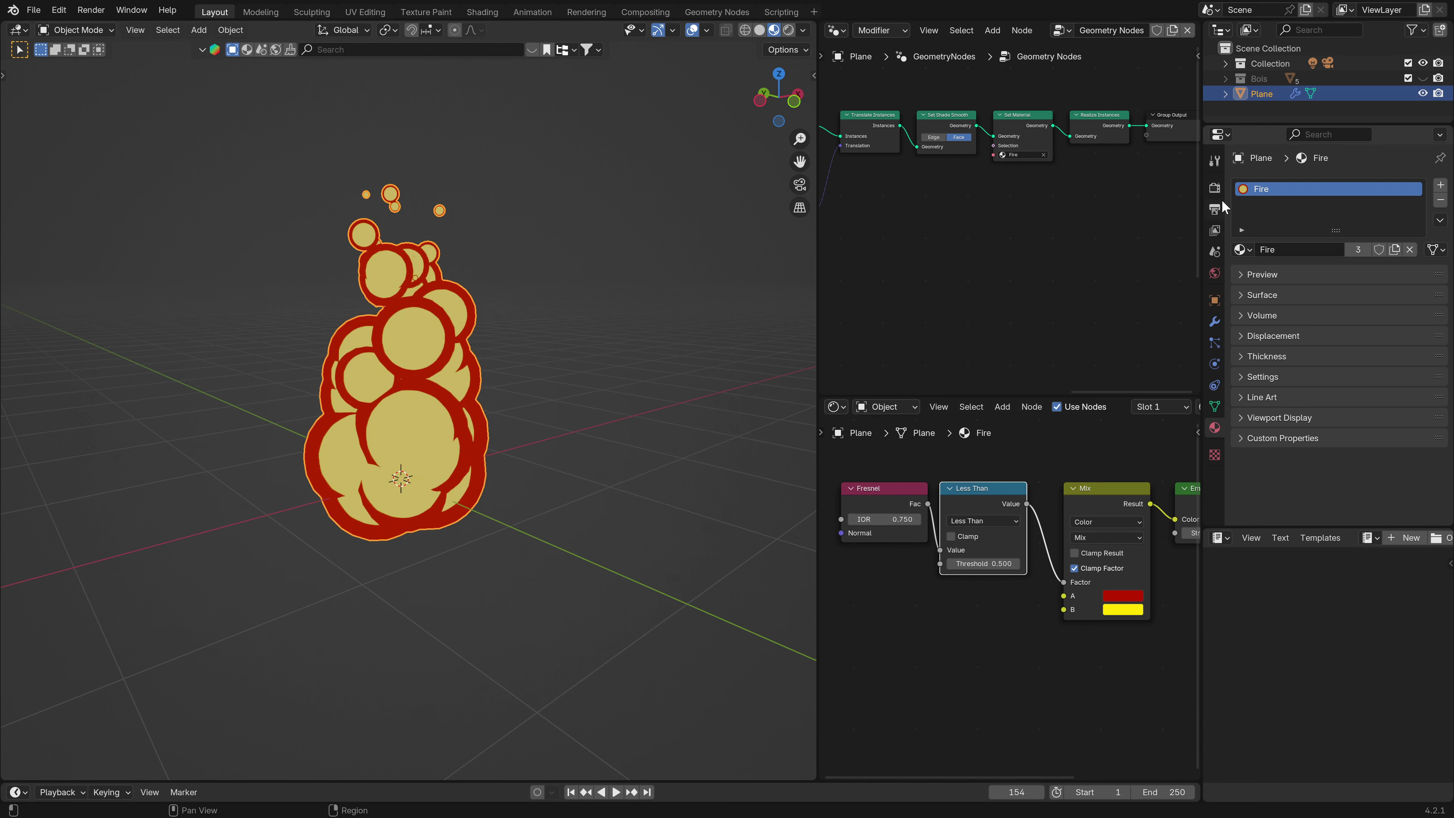
click(1216, 188)
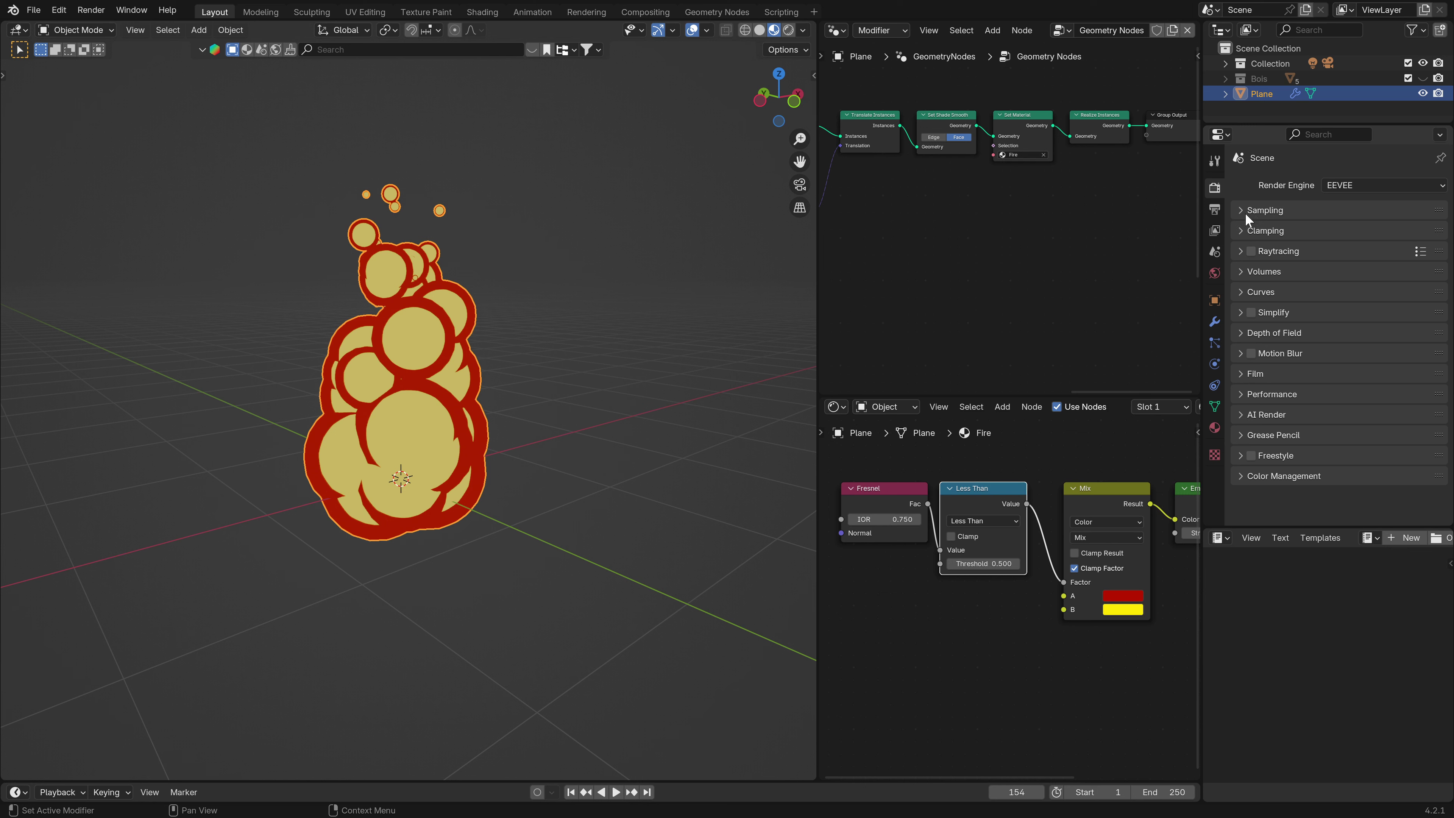
drag(1437, 482, 1381, 220)
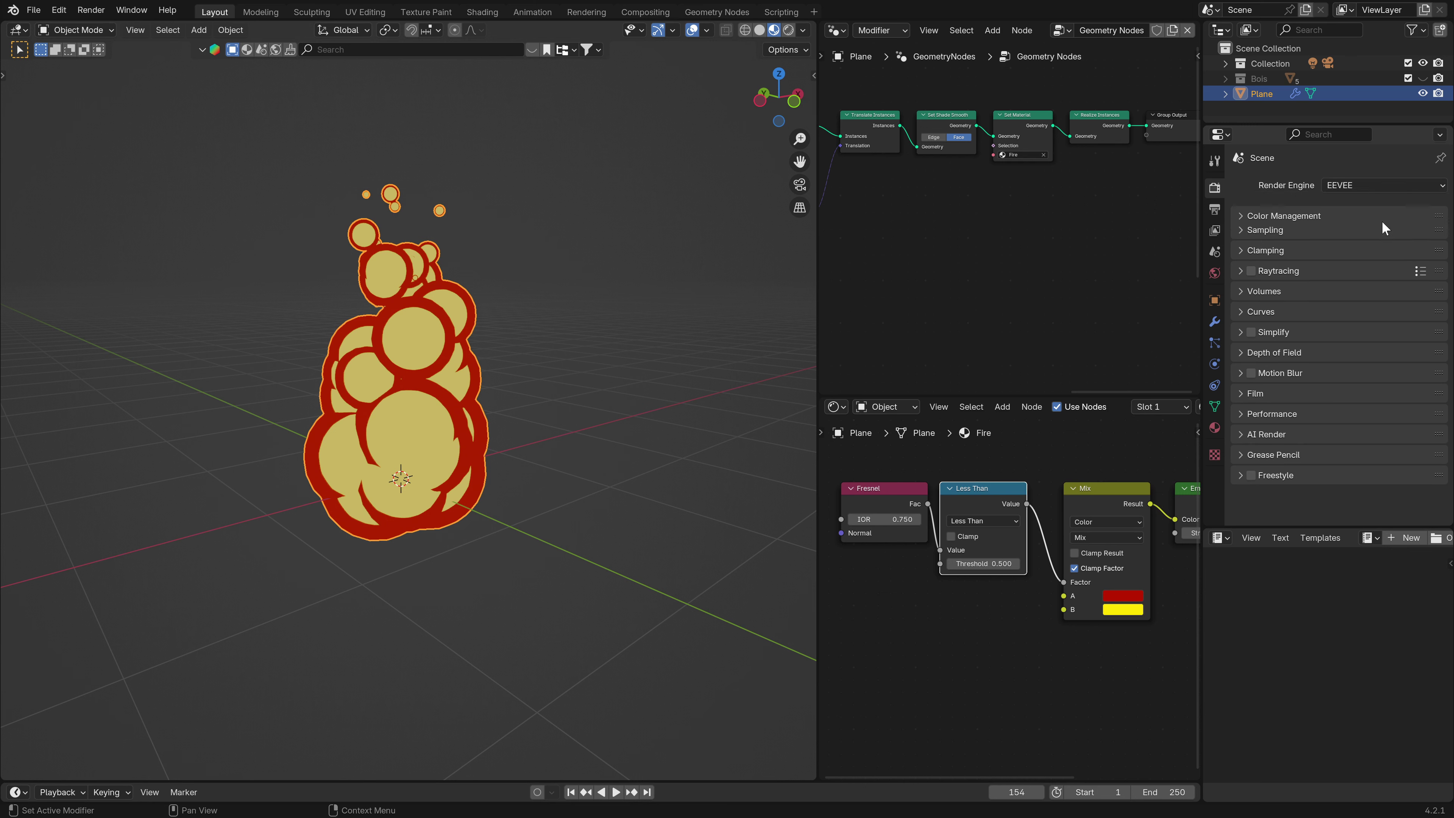
click(1239, 209)
click(1340, 256)
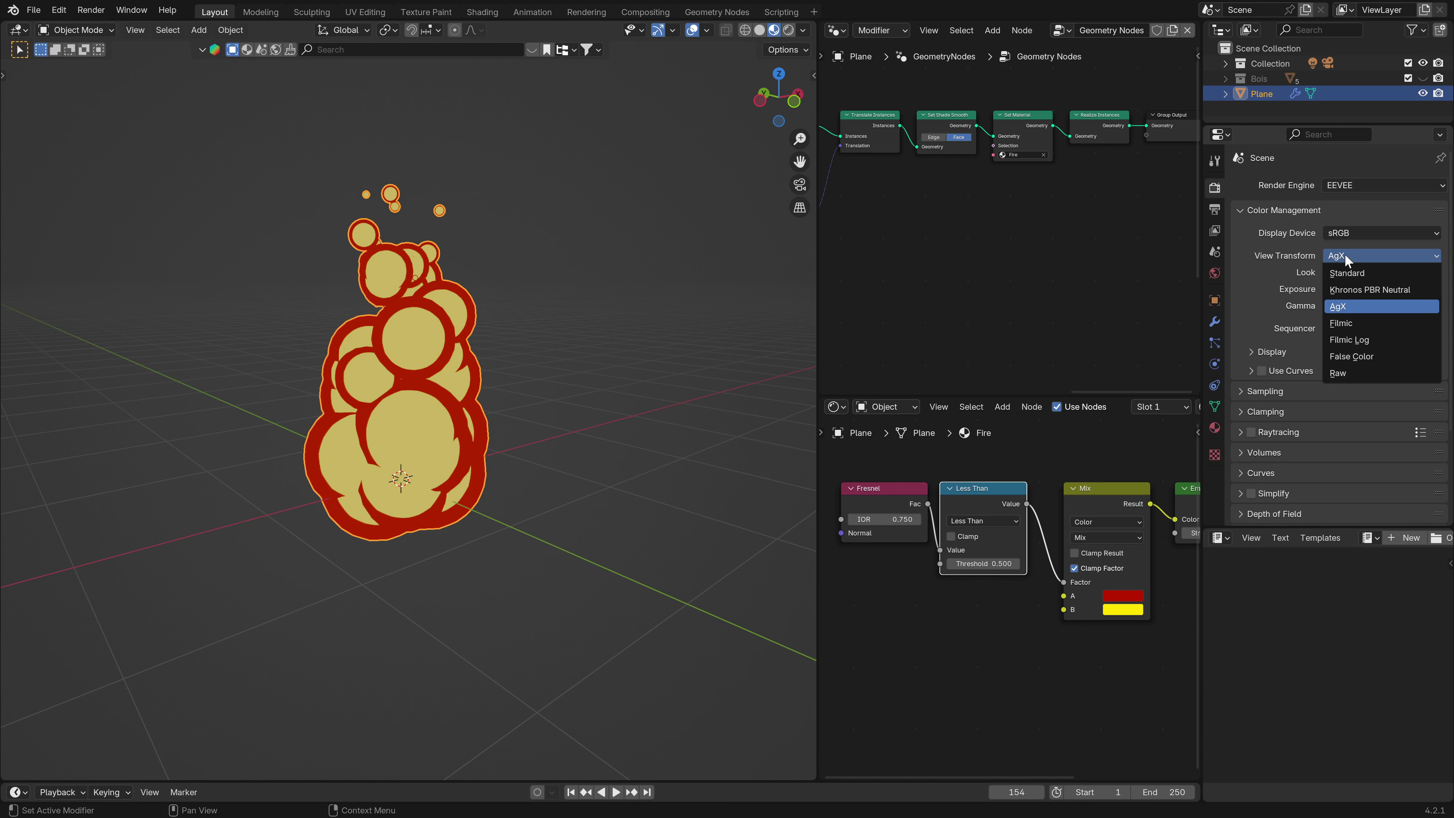
click(1349, 322)
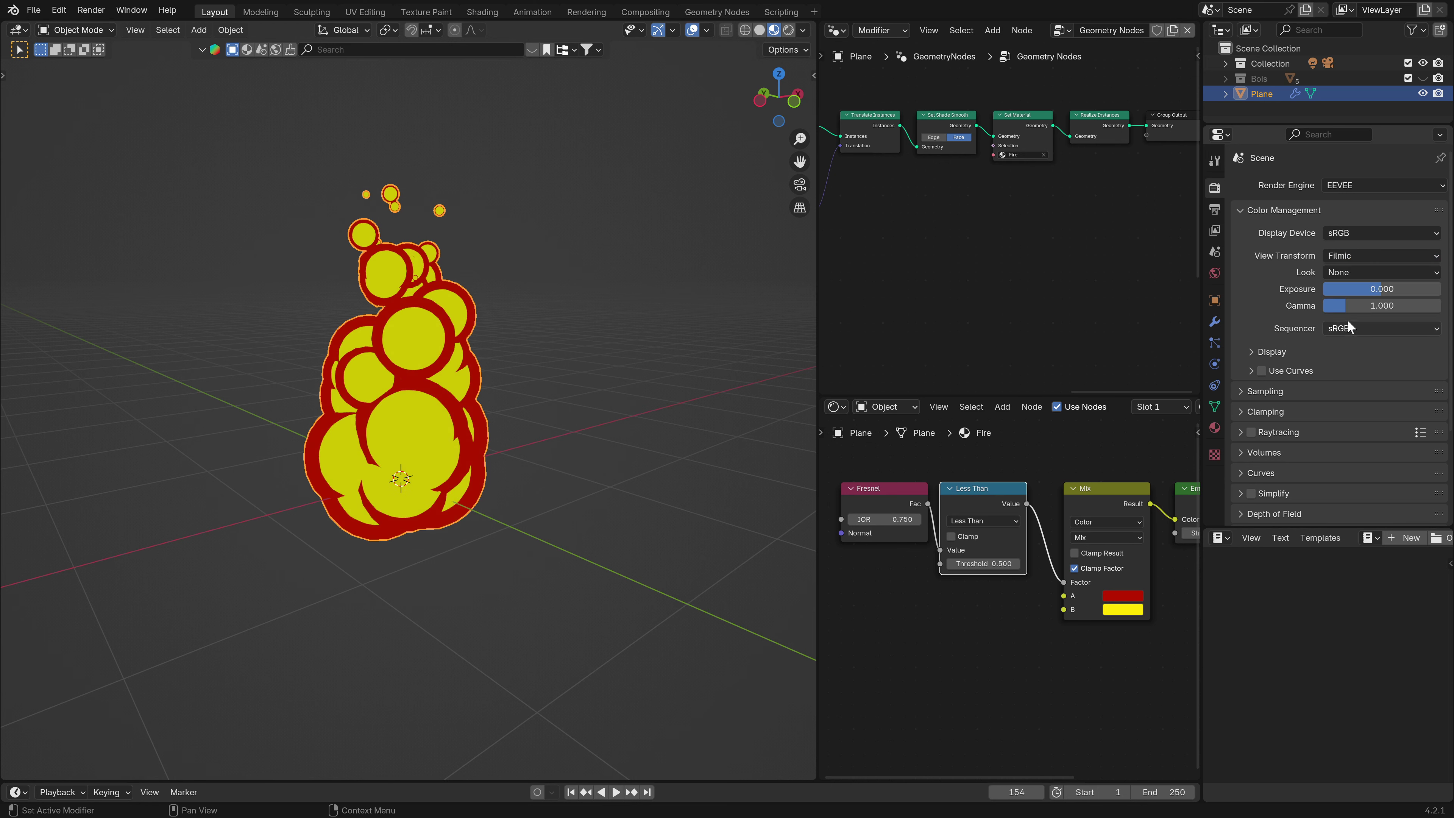
Play the animation and examine the two-tone fire shading from different angles.
middle_drag(424, 418, 533, 387)
key(space)
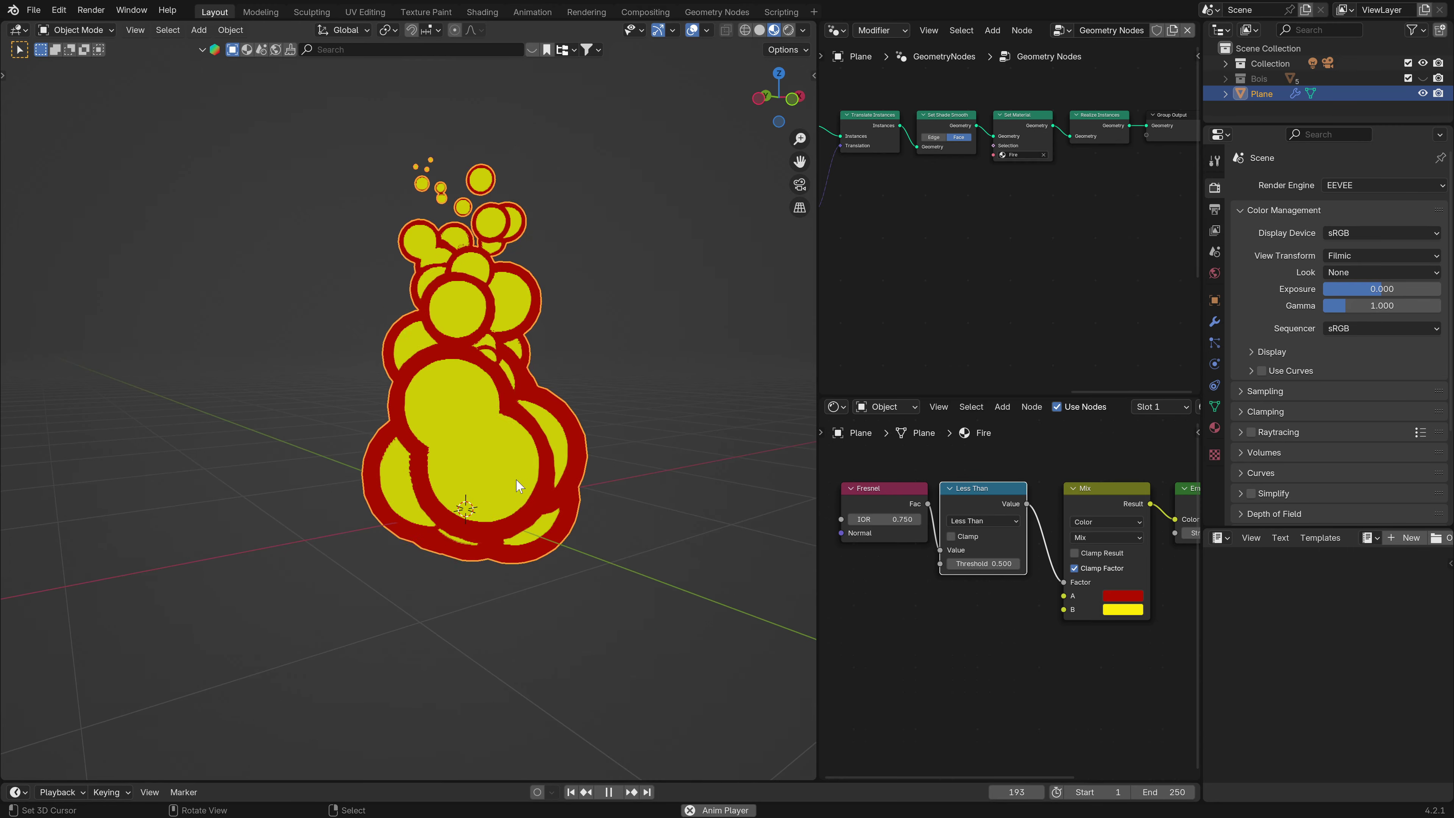
middle_drag(491, 480, 553, 489)
key(space)
Try an Emission strength of 5 and play the animation with it.
scroll(986, 550, down, 1)
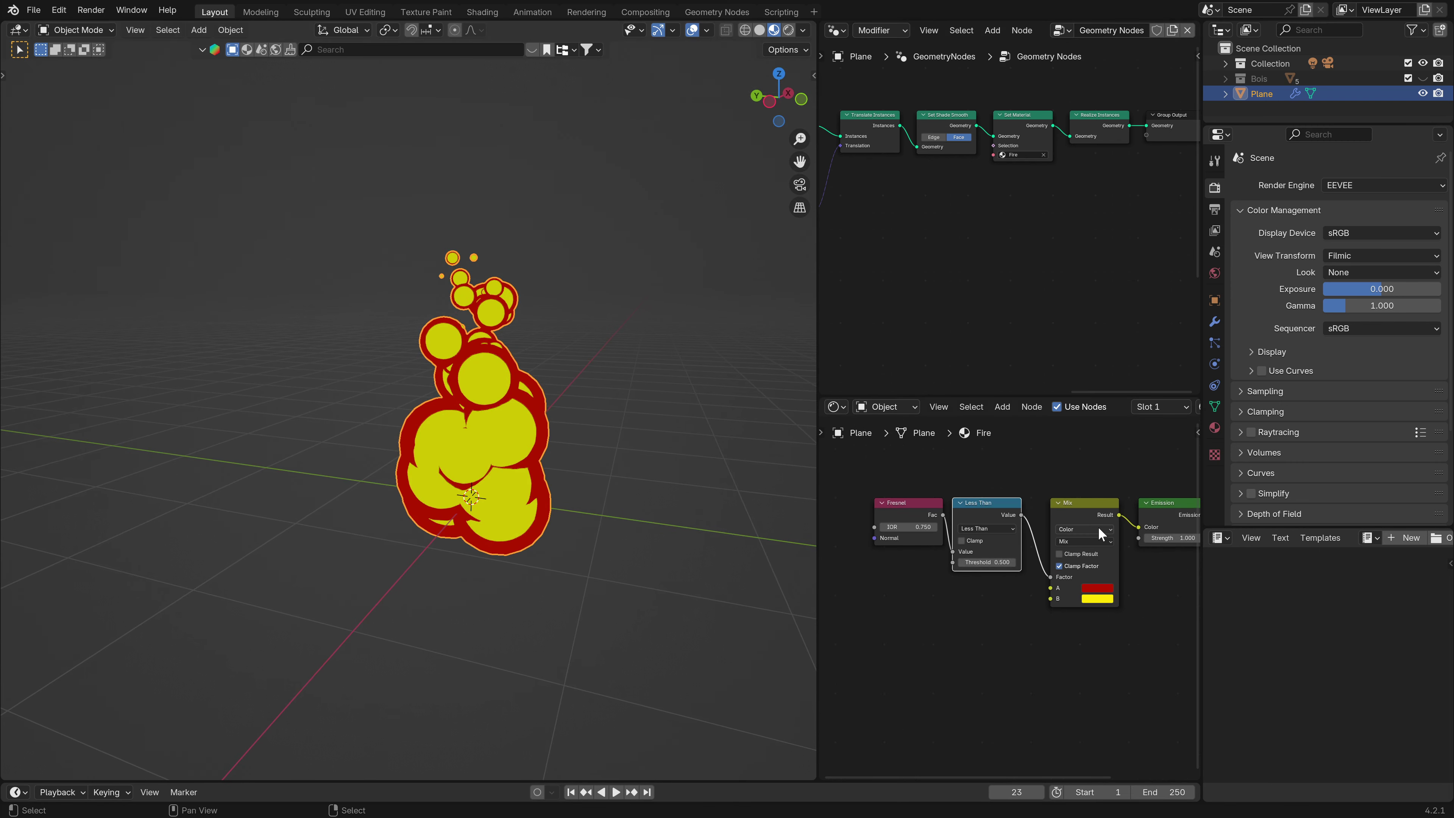
middle_drag(1097, 529, 1009, 548)
scroll(1116, 544, up, 3)
click(1076, 563)
text(5)
key(Return)
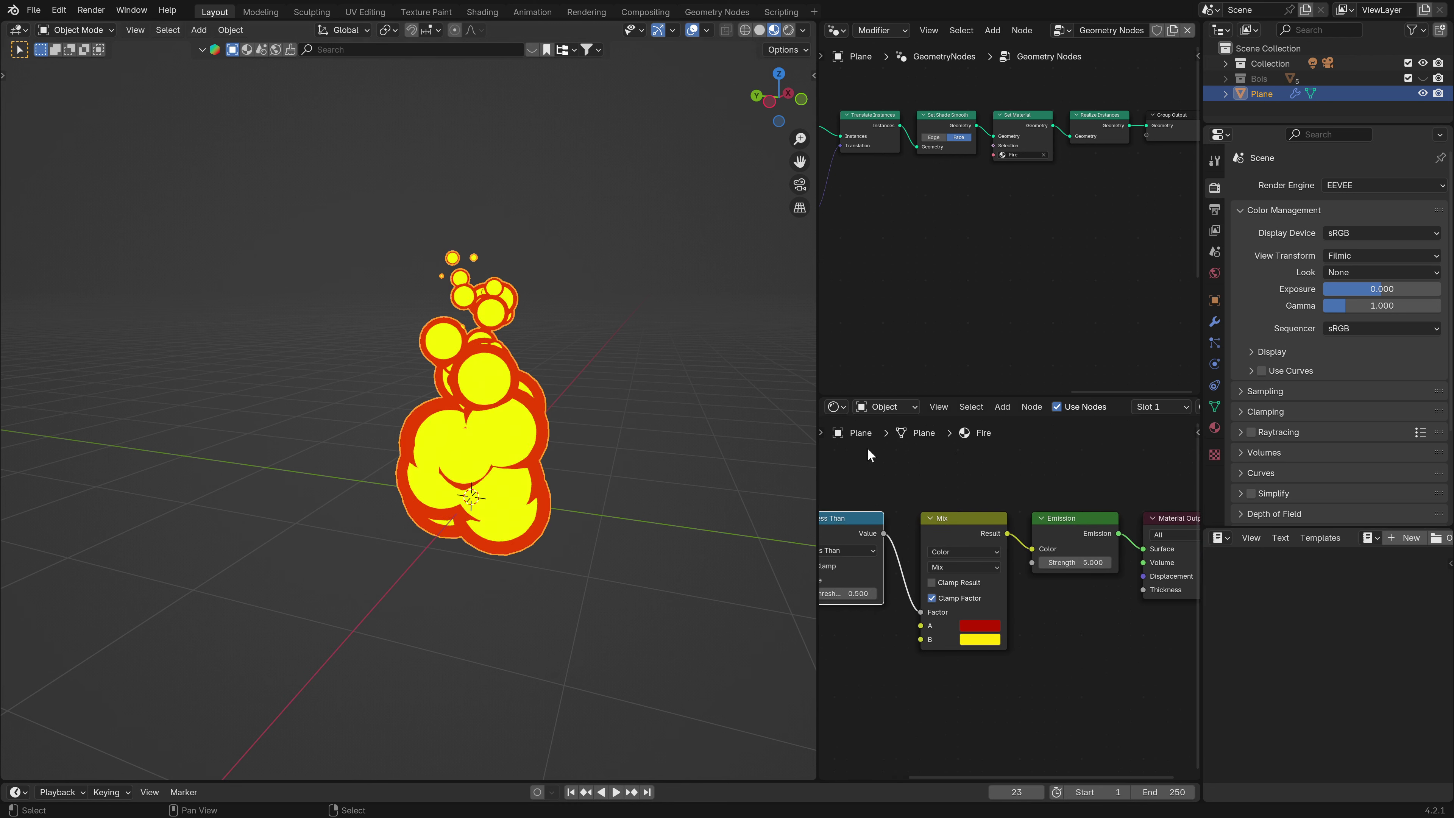
key(space)
Set the Emission node's strength to 3.
click(1081, 562)
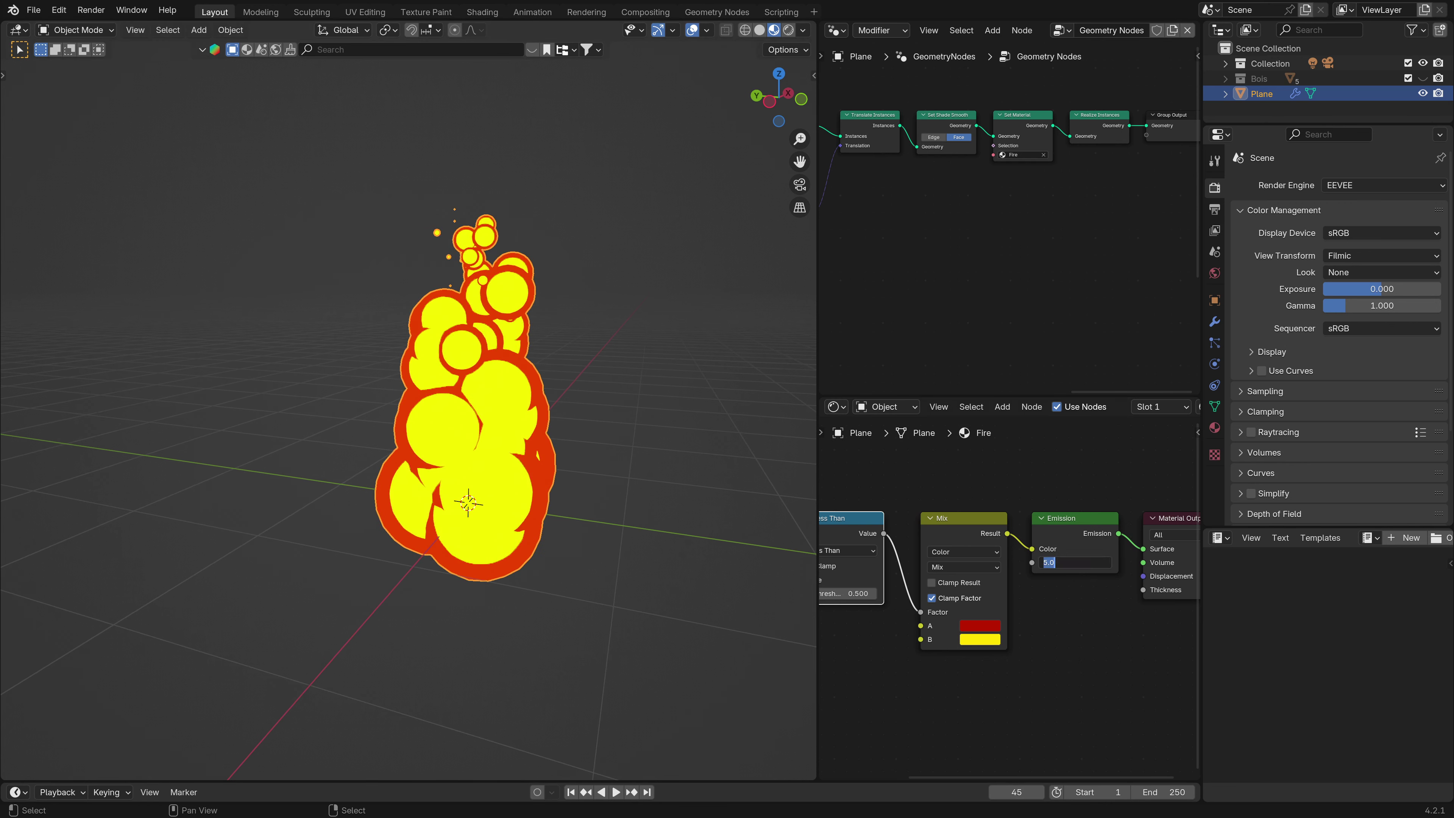
text(3)
key(Return)
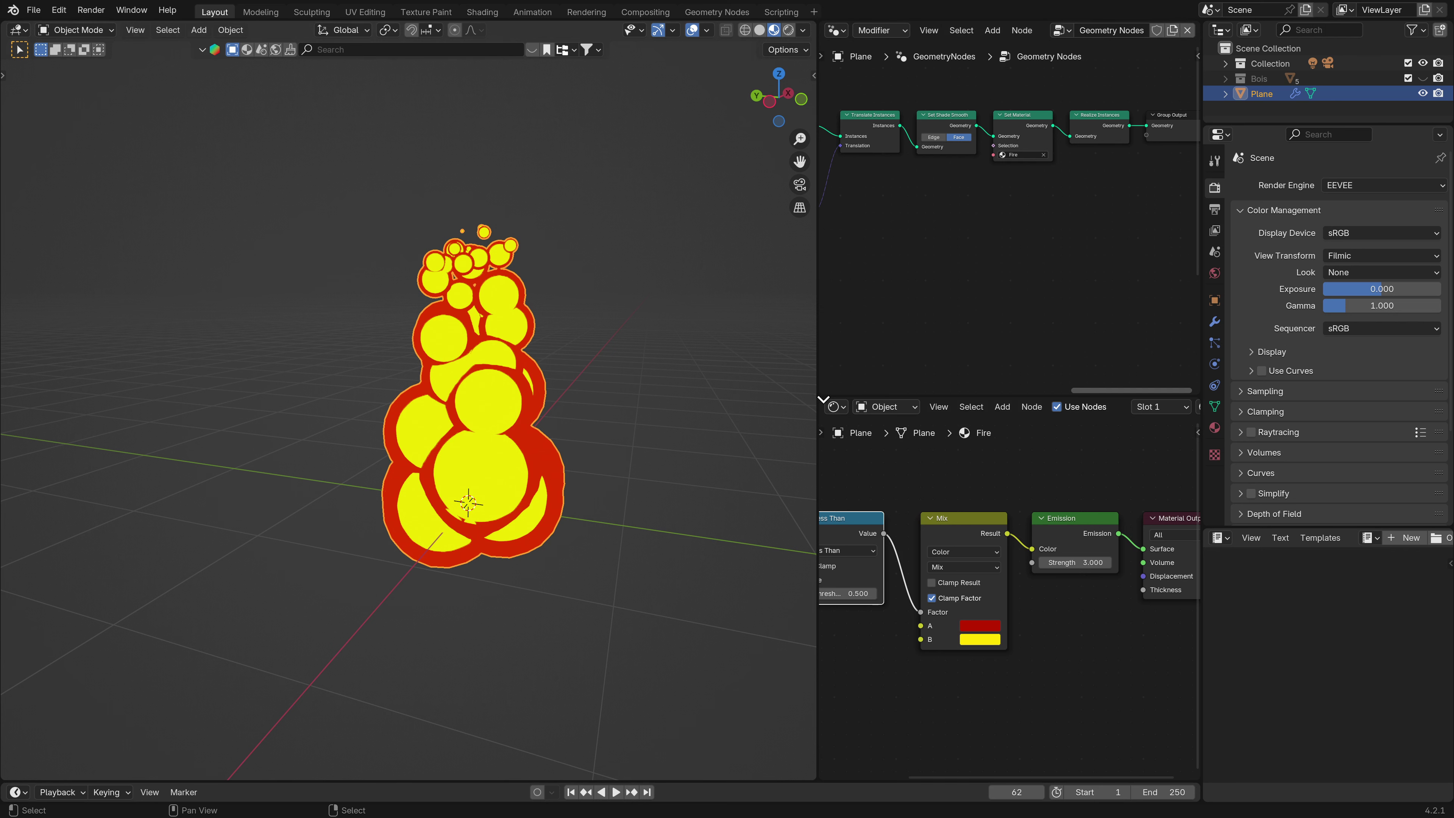
Close the shader editor by expanding the geometry node editor over its area, and save the file.
drag(821, 397, 893, 504)
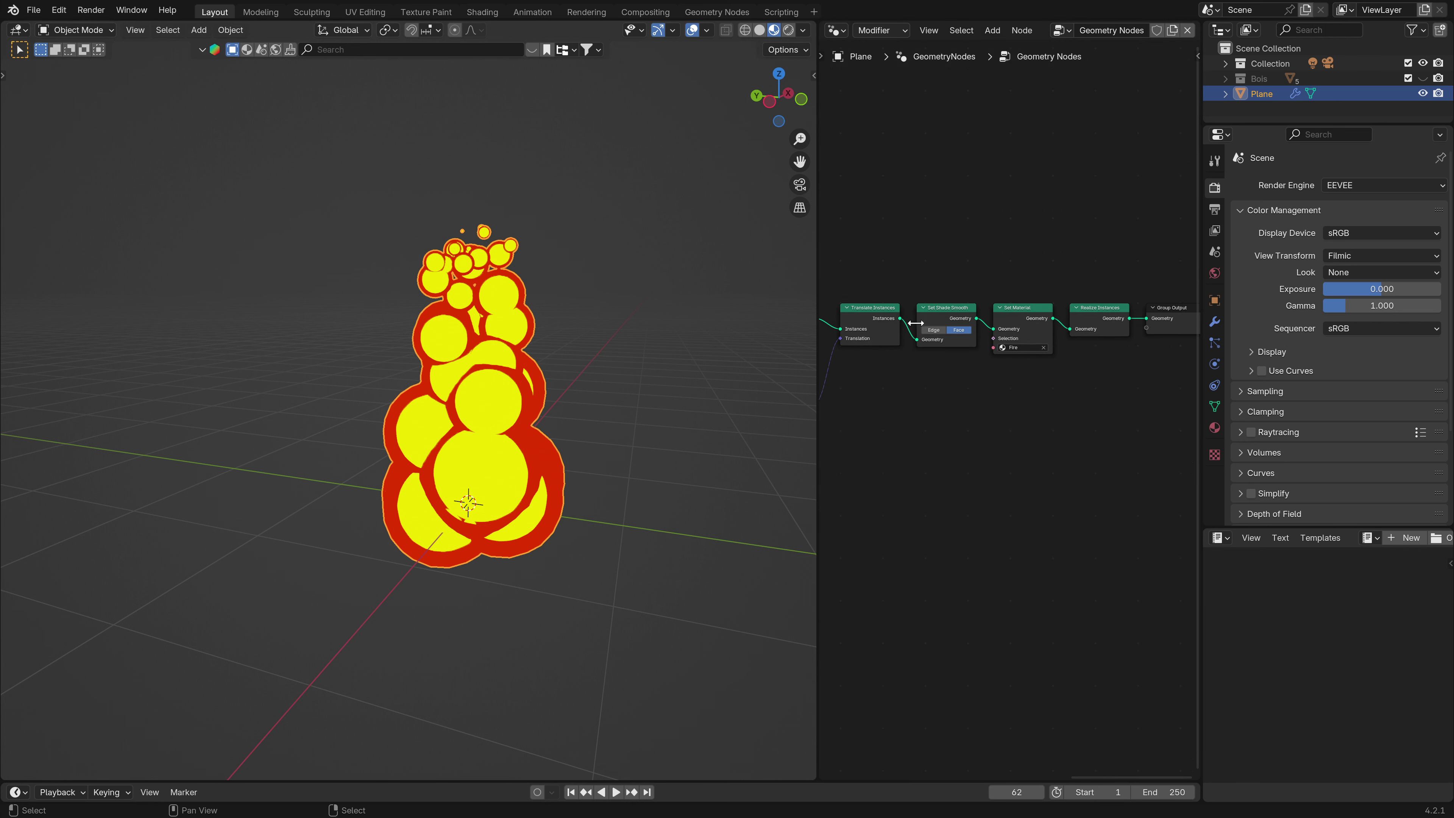
key(ctrl+s)
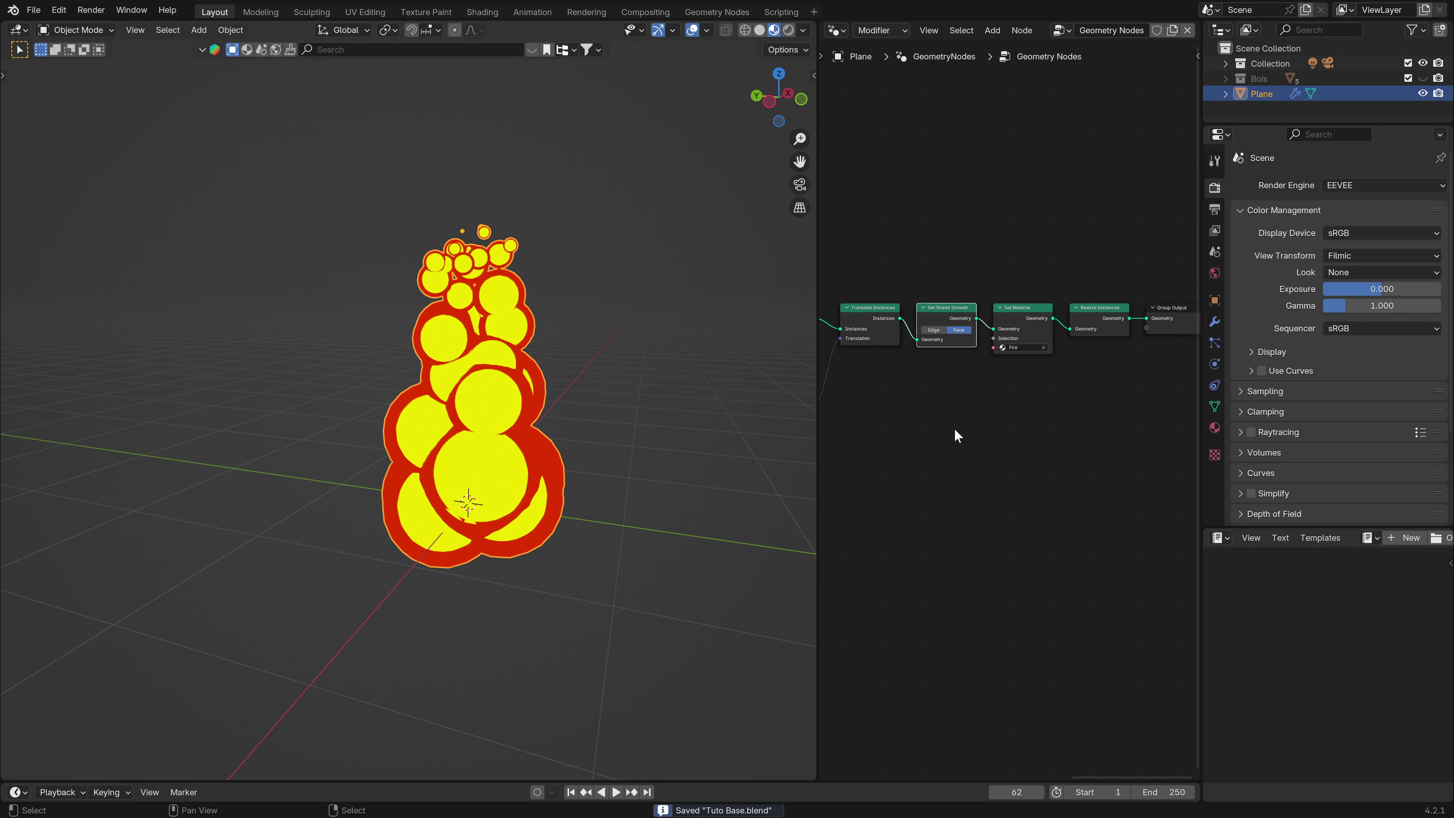
Show the node group's sockets alongside the modifier settings and make the Speed input Single Value.
key(n)
click(1214, 321)
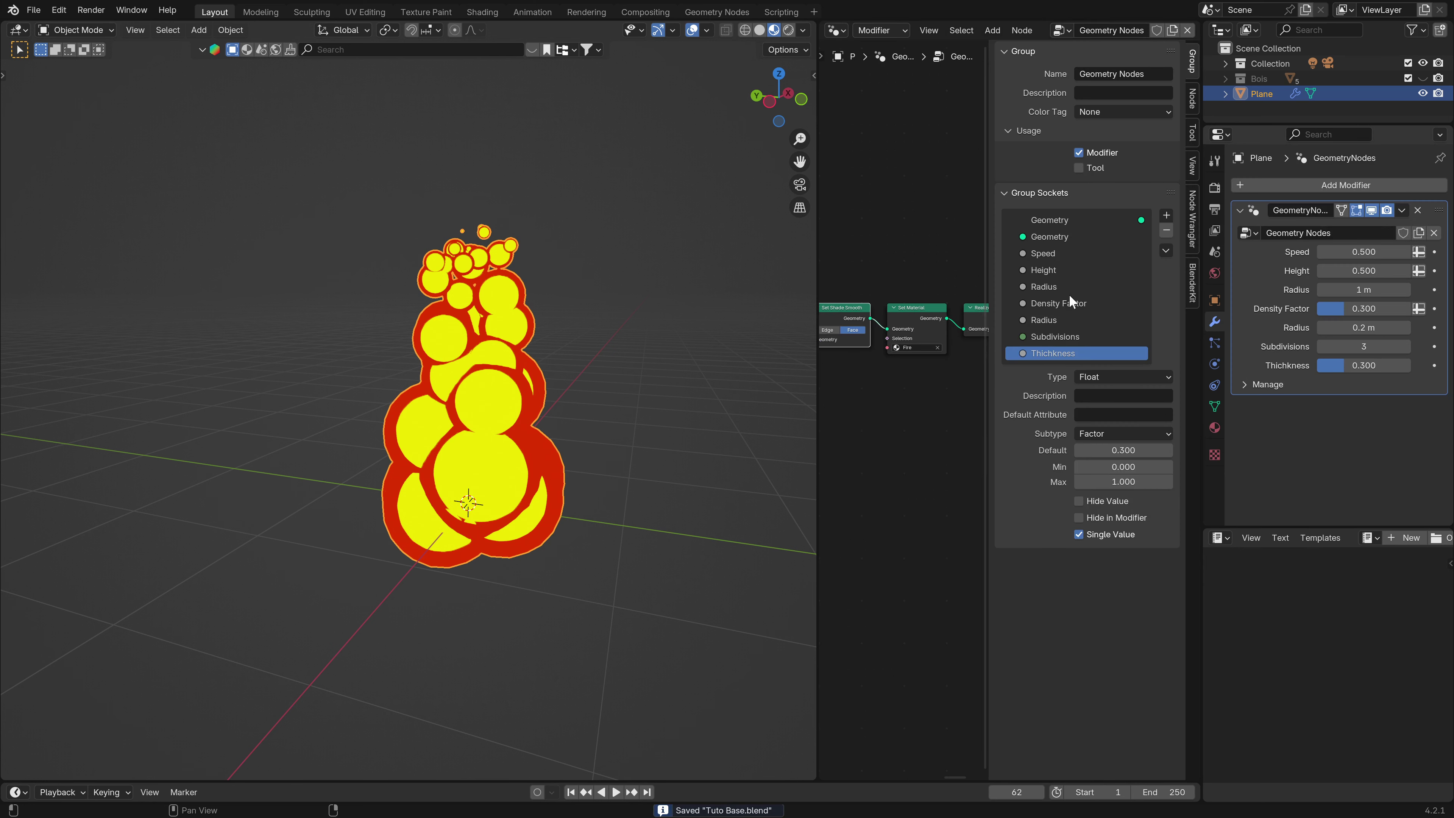
key(n)
key(n)
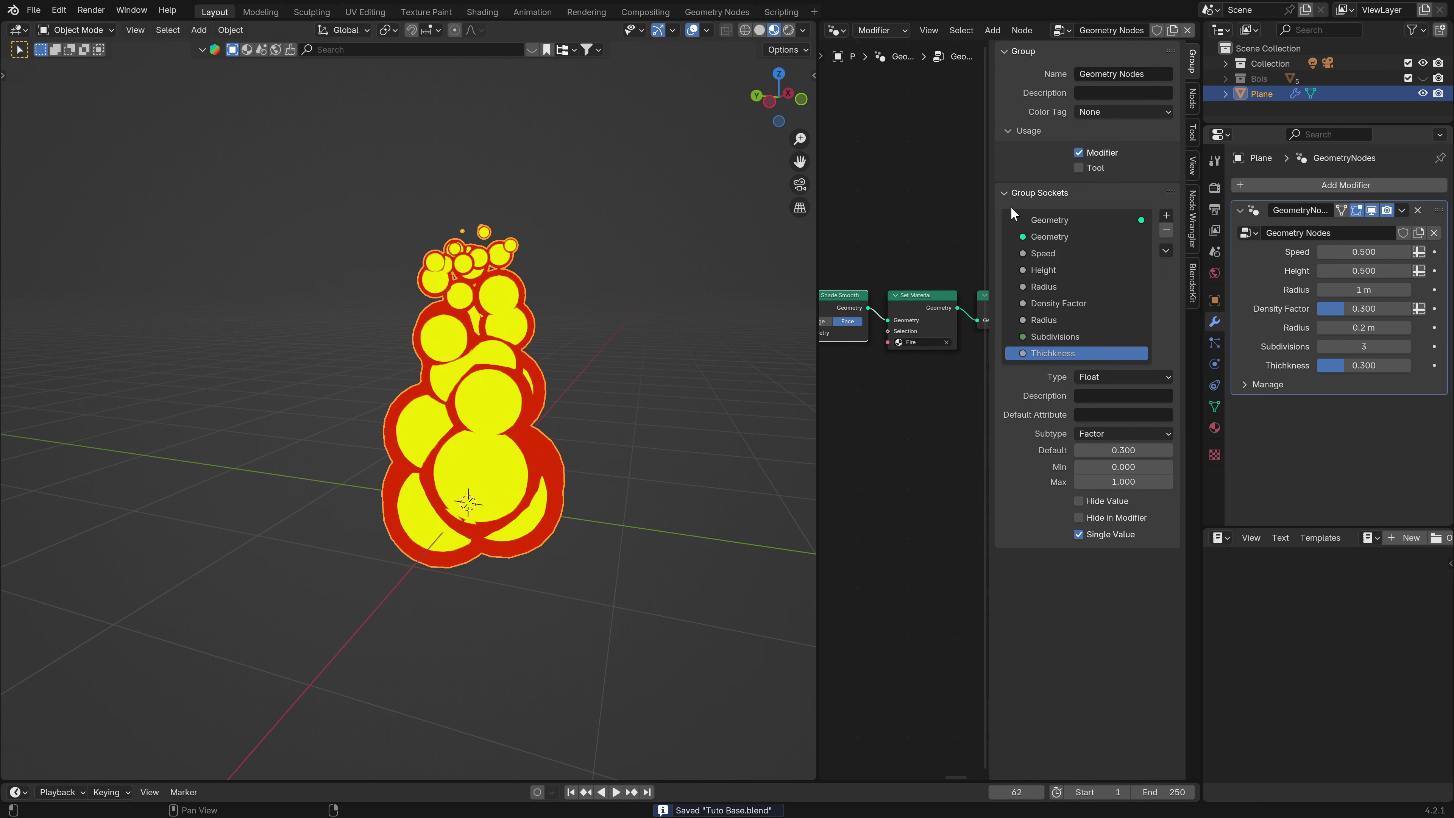
click(1047, 253)
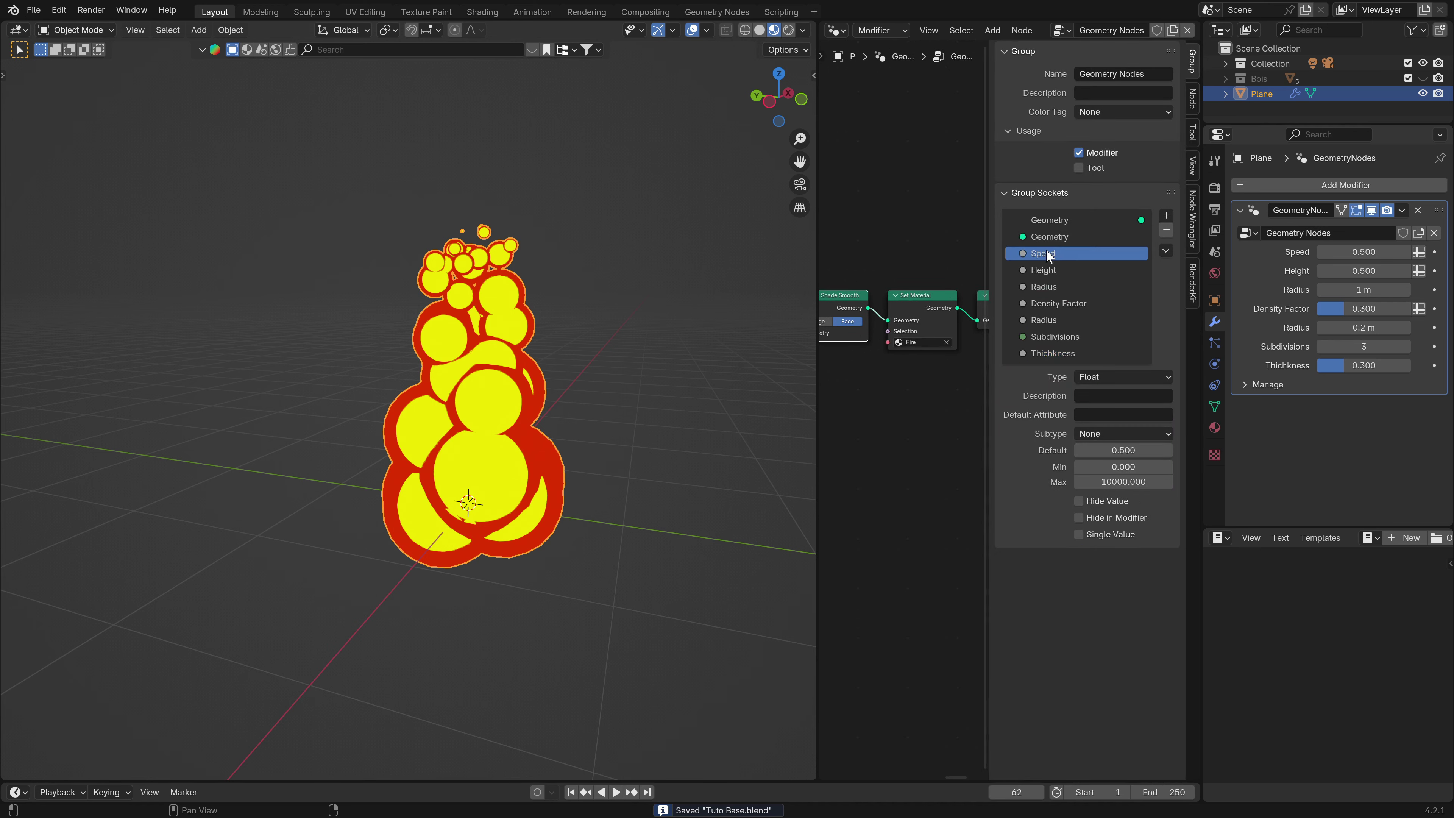
click(1079, 534)
Make the Height input Single Value and set its minimum to 0.
click(1048, 270)
click(1079, 534)
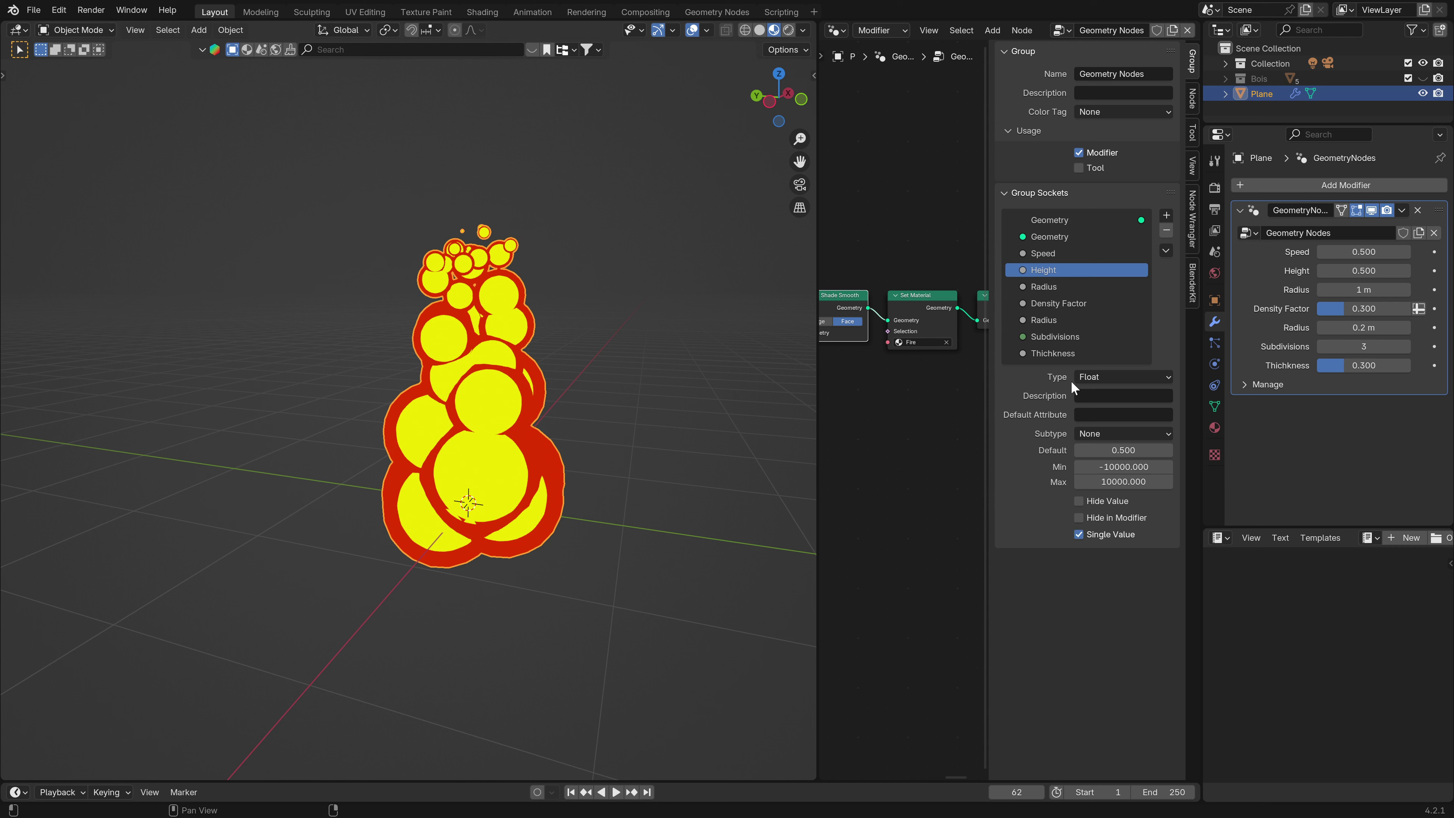
click(1122, 466)
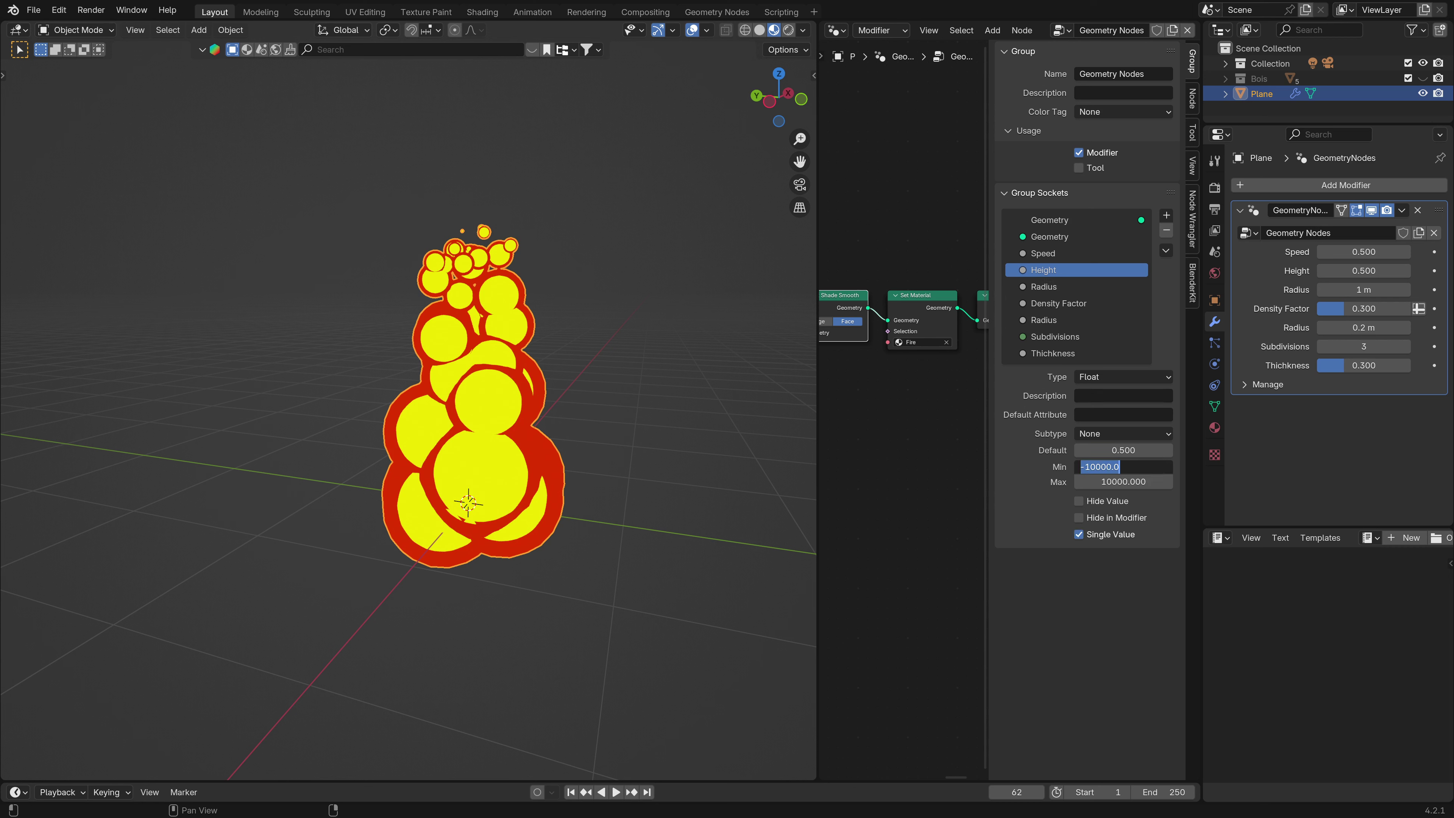
text(0)
key(Return)
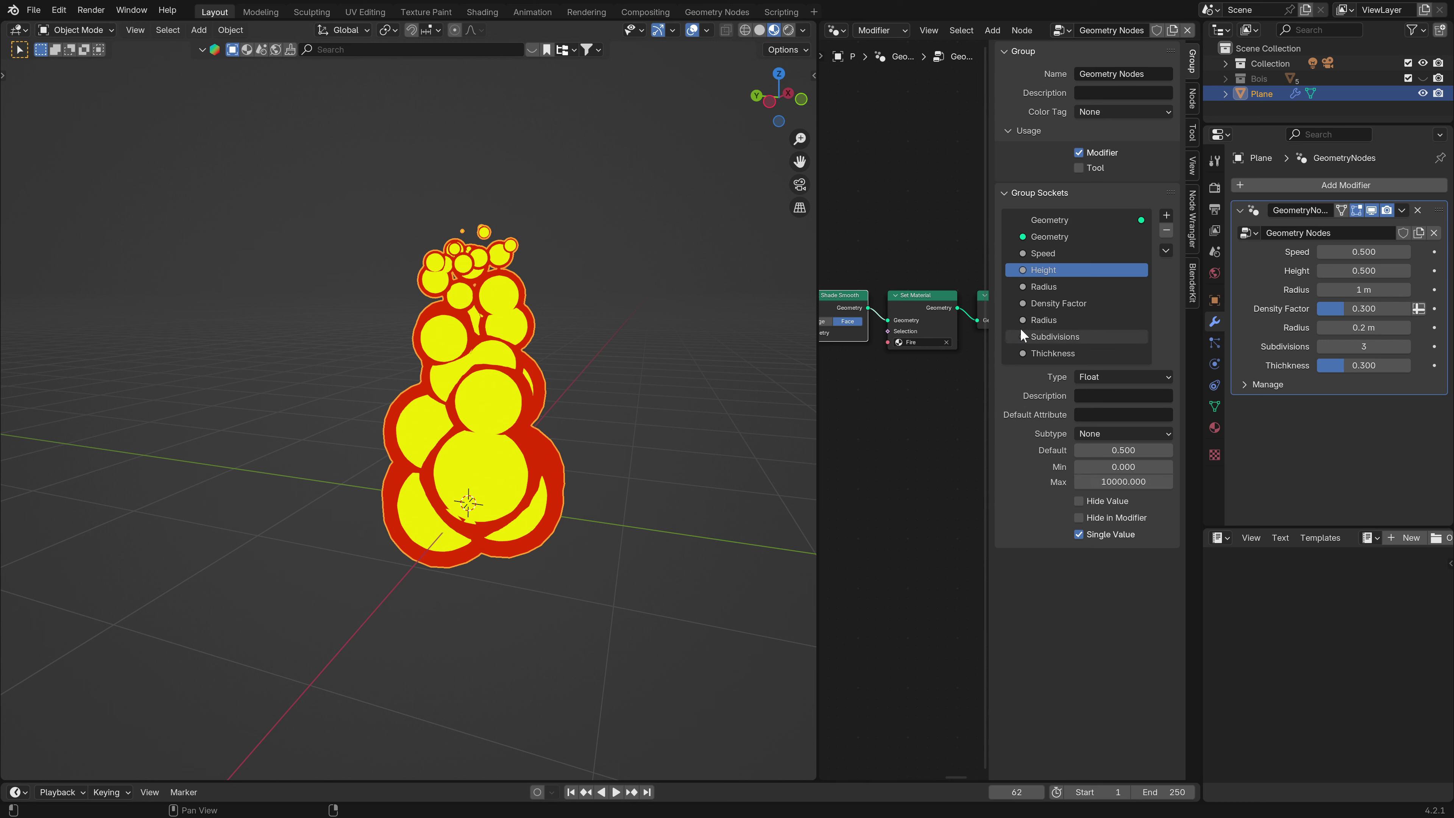
Make the Density Factor input Single Value, check the remaining group sockets and save the file.
click(1038, 285)
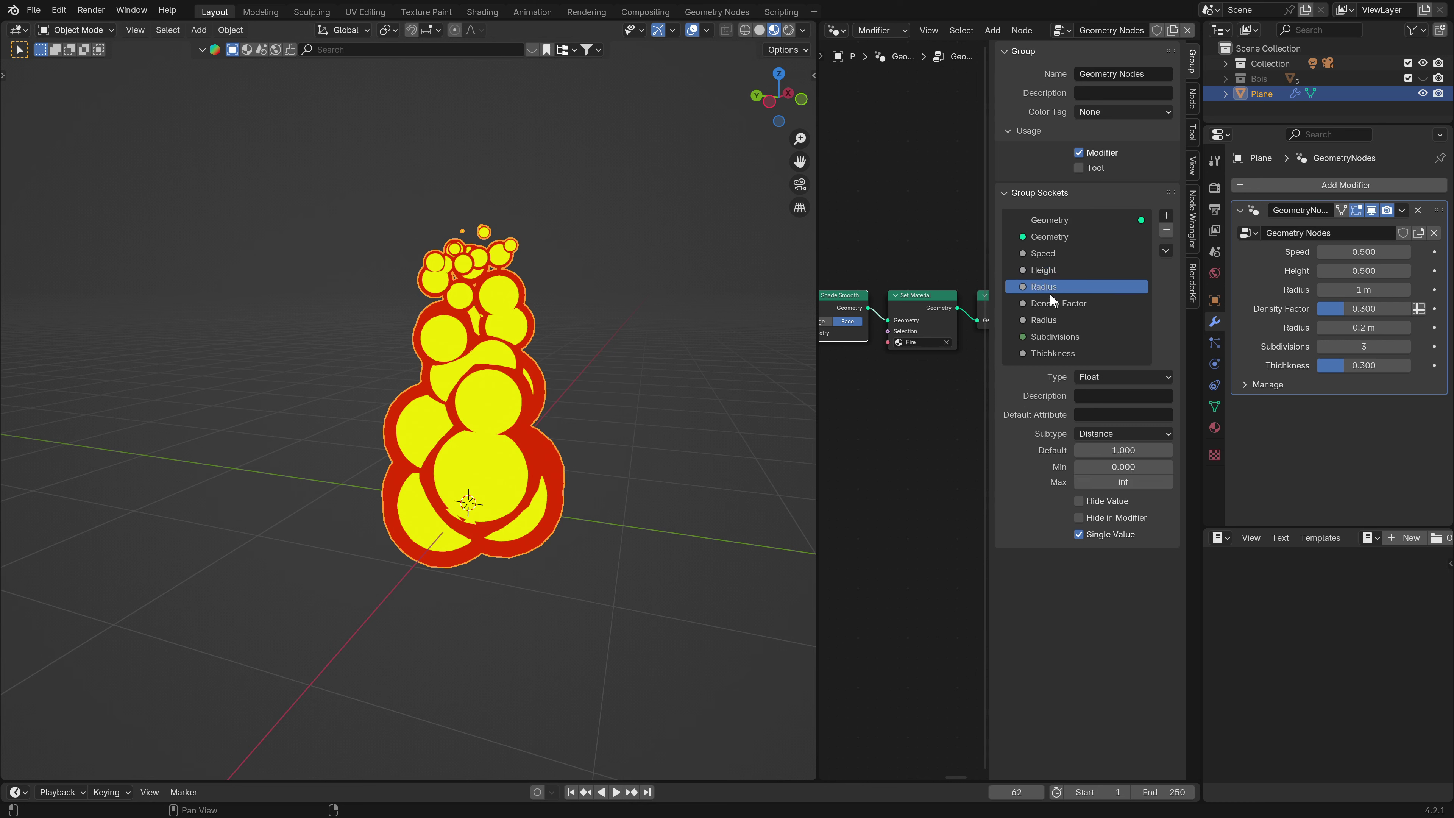
click(1051, 303)
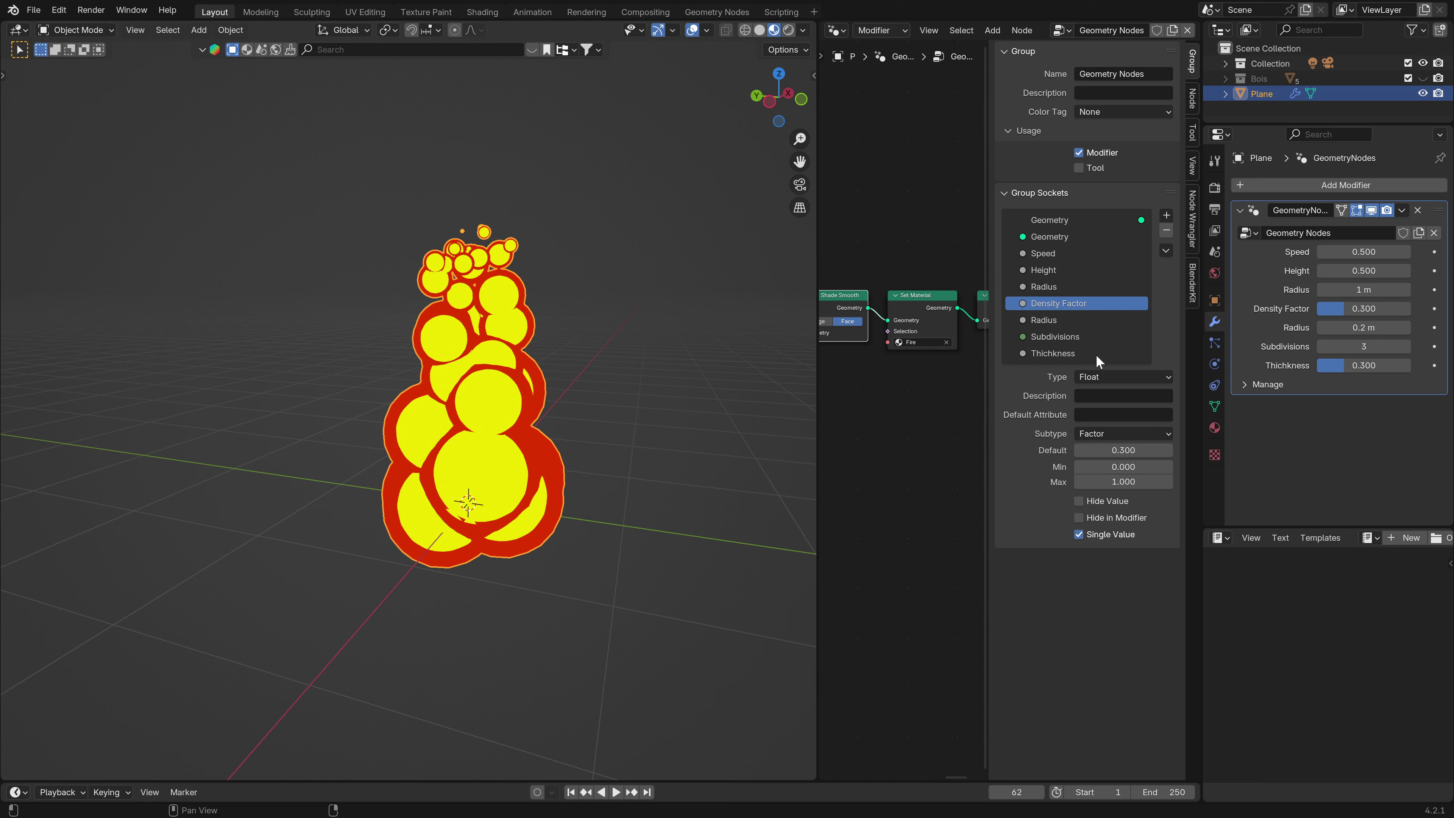
click(1047, 321)
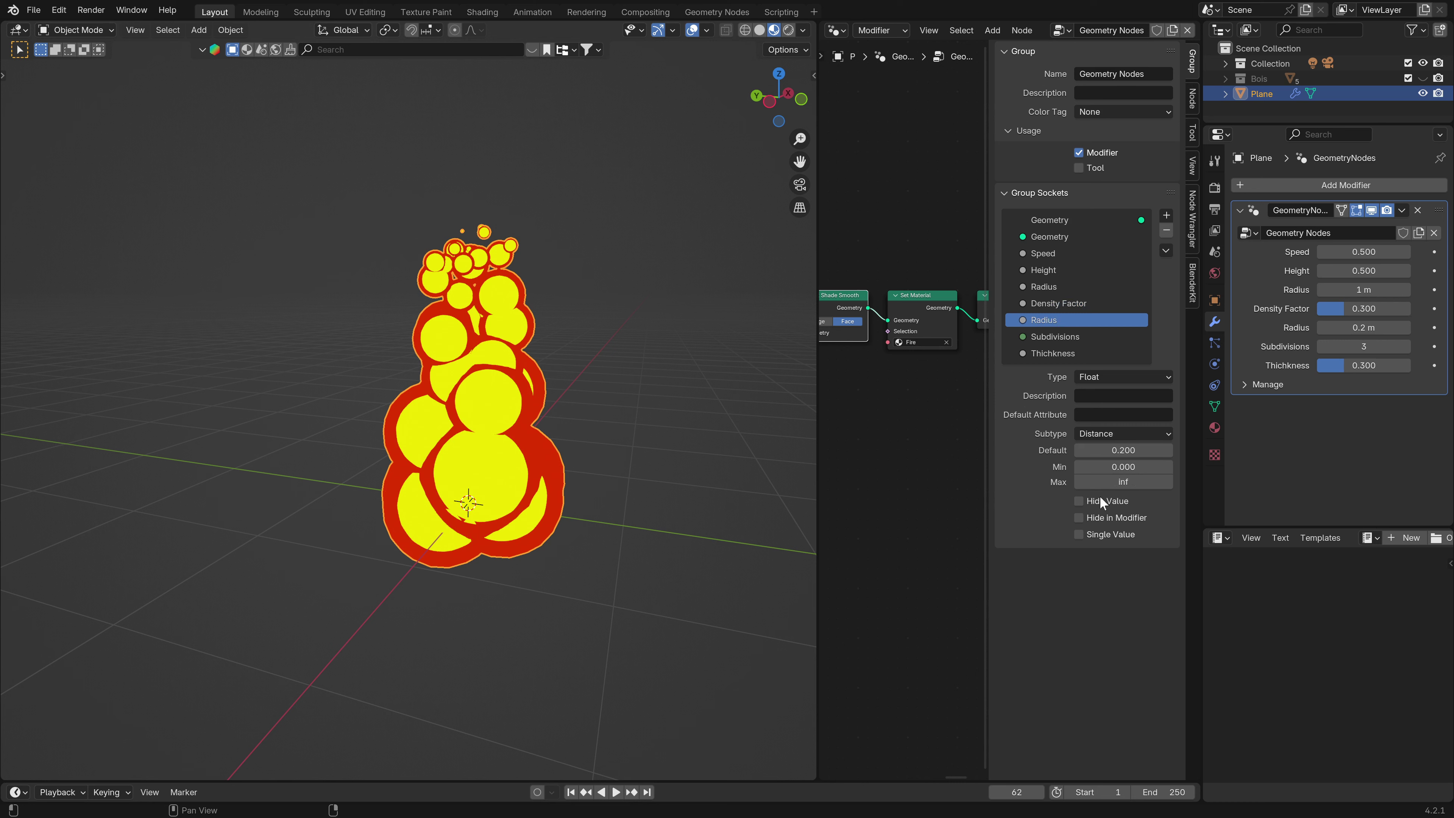
click(1050, 337)
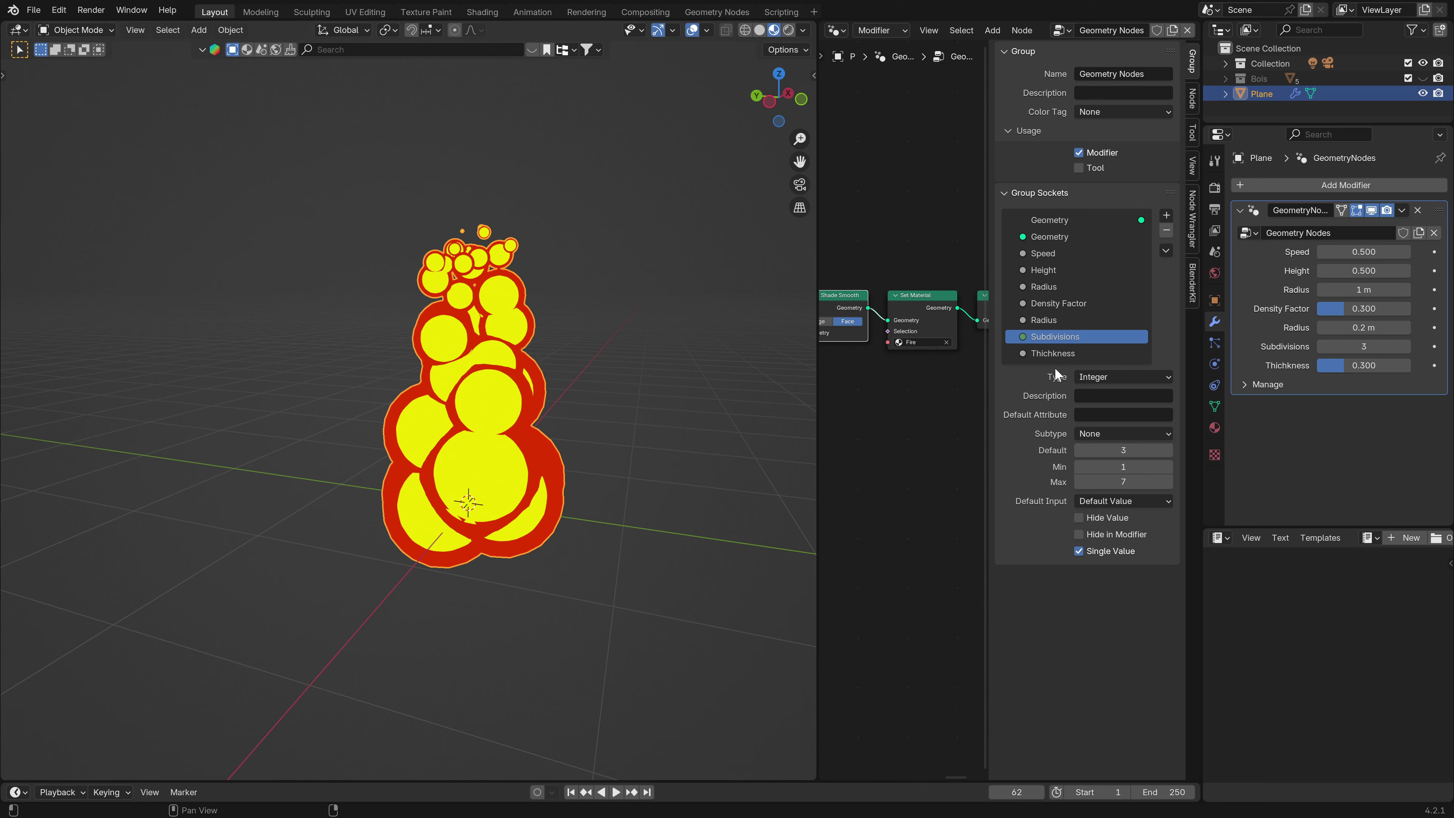
click(1051, 353)
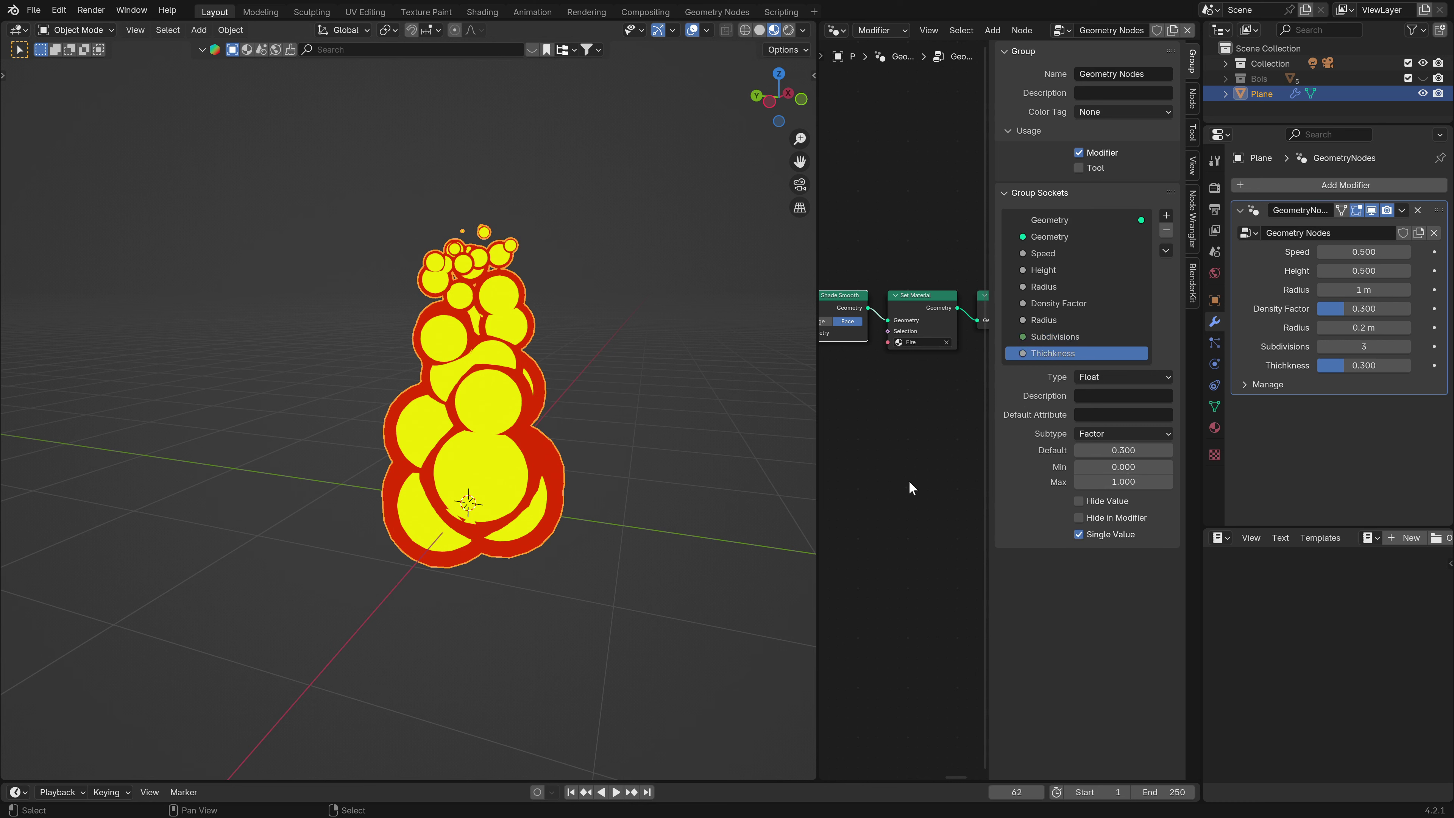
key(ctrl+s)
Set the minimum of the Subdivisions input to 3 and save the file.
click(1036, 338)
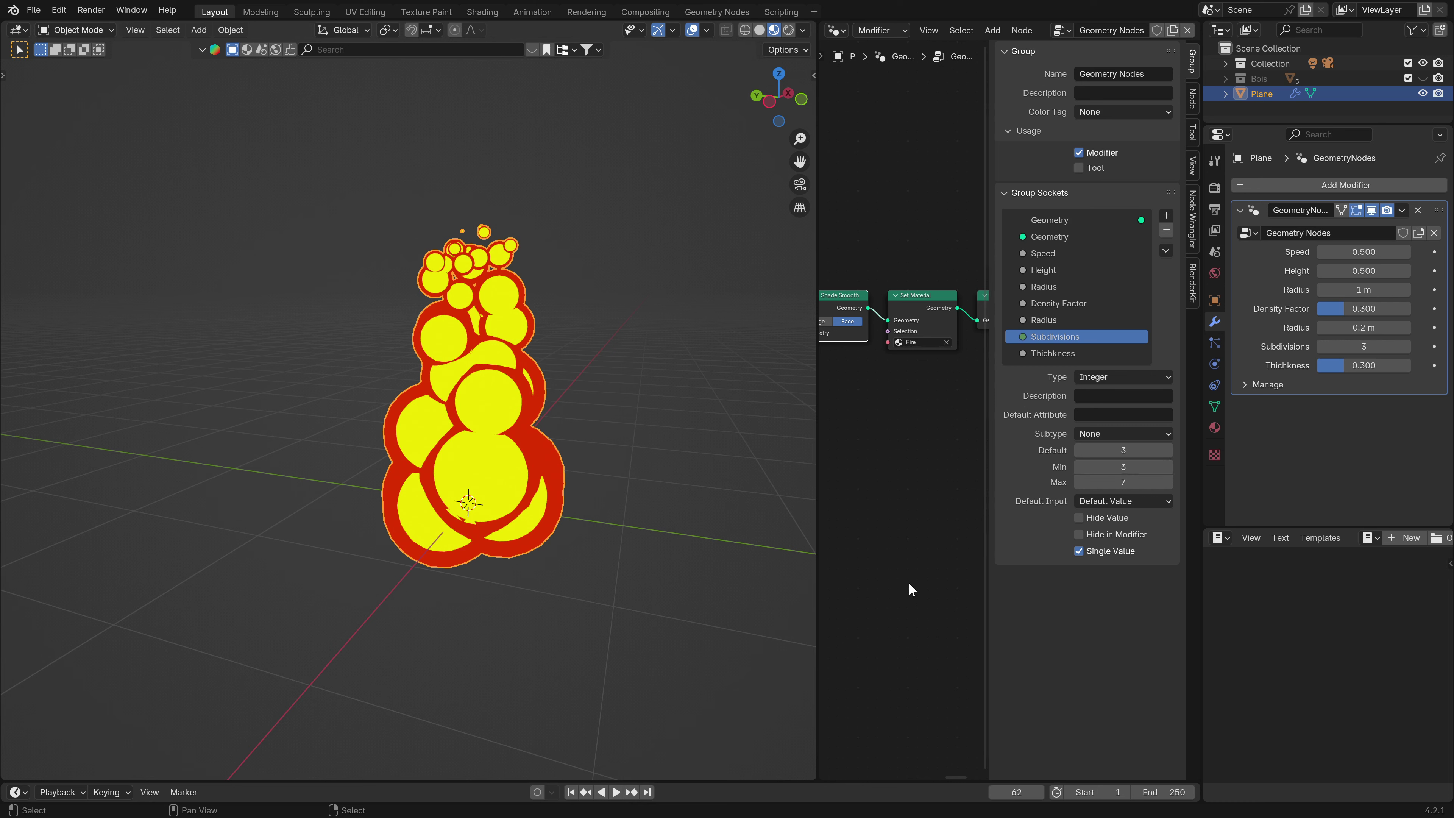
key(ctrl+s)
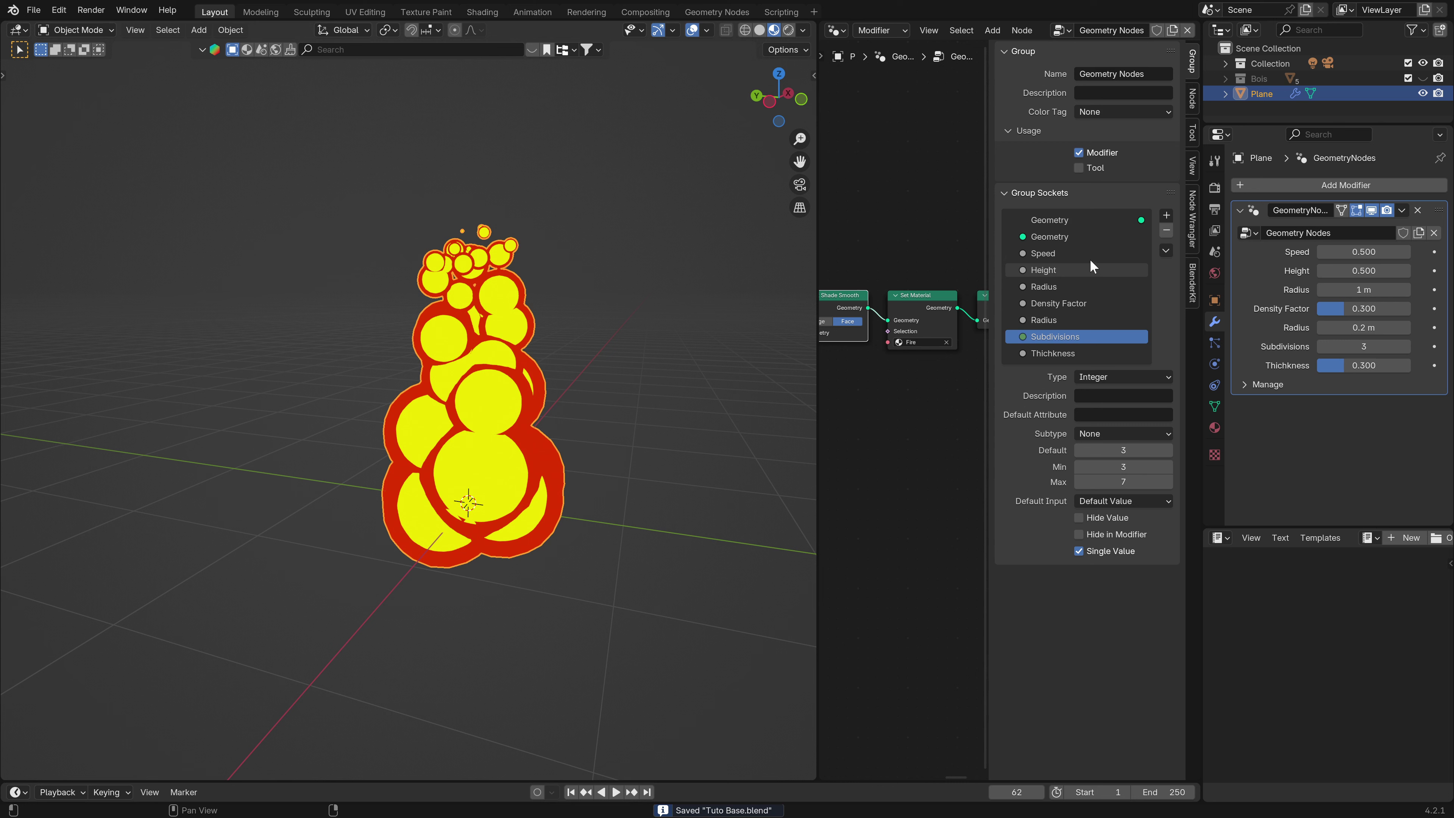
Collapse the Usage and Group sections and move the Group Sockets section above Group.
click(1017, 130)
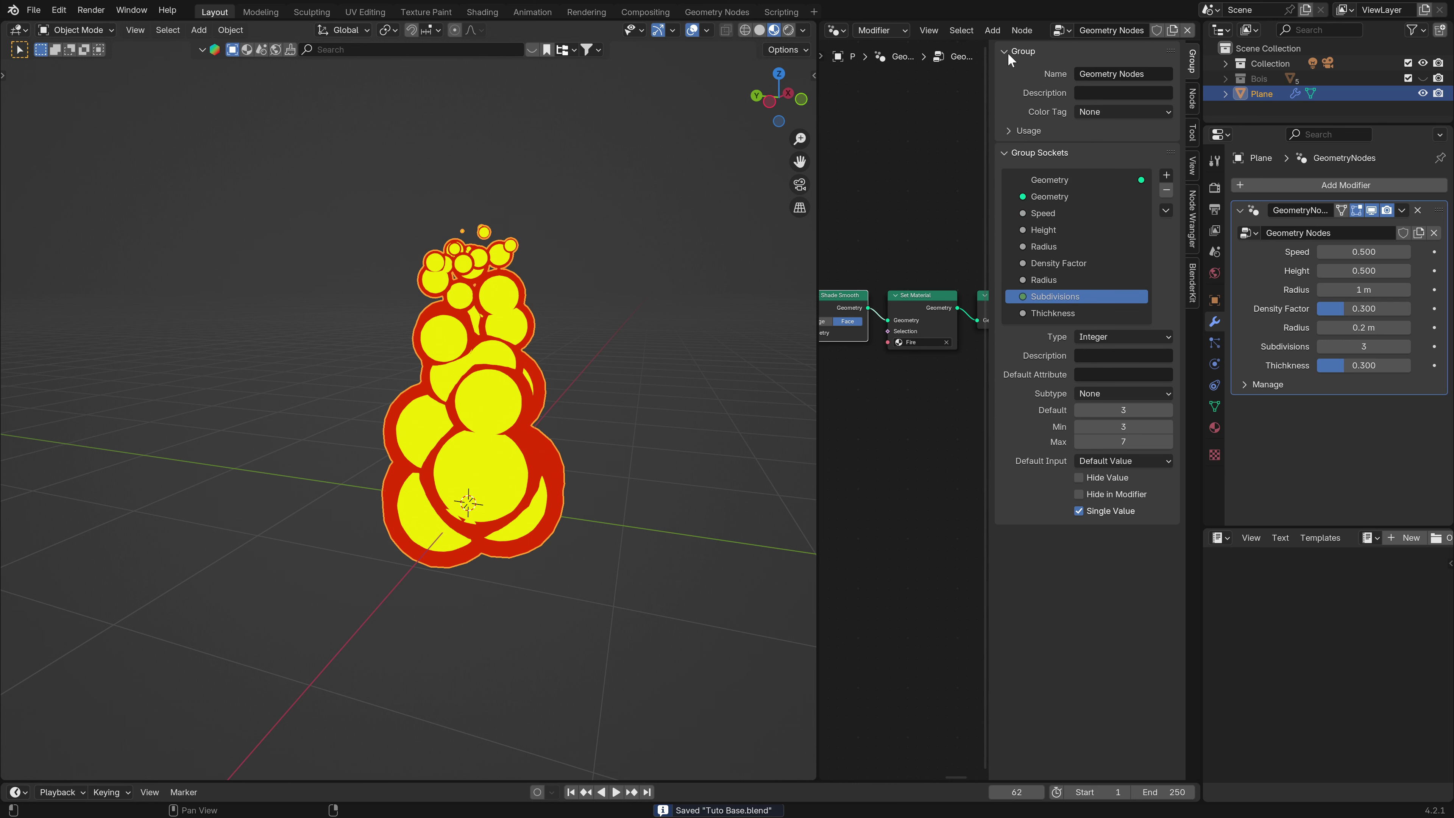
click(1007, 53)
drag(1170, 51, 1174, 429)
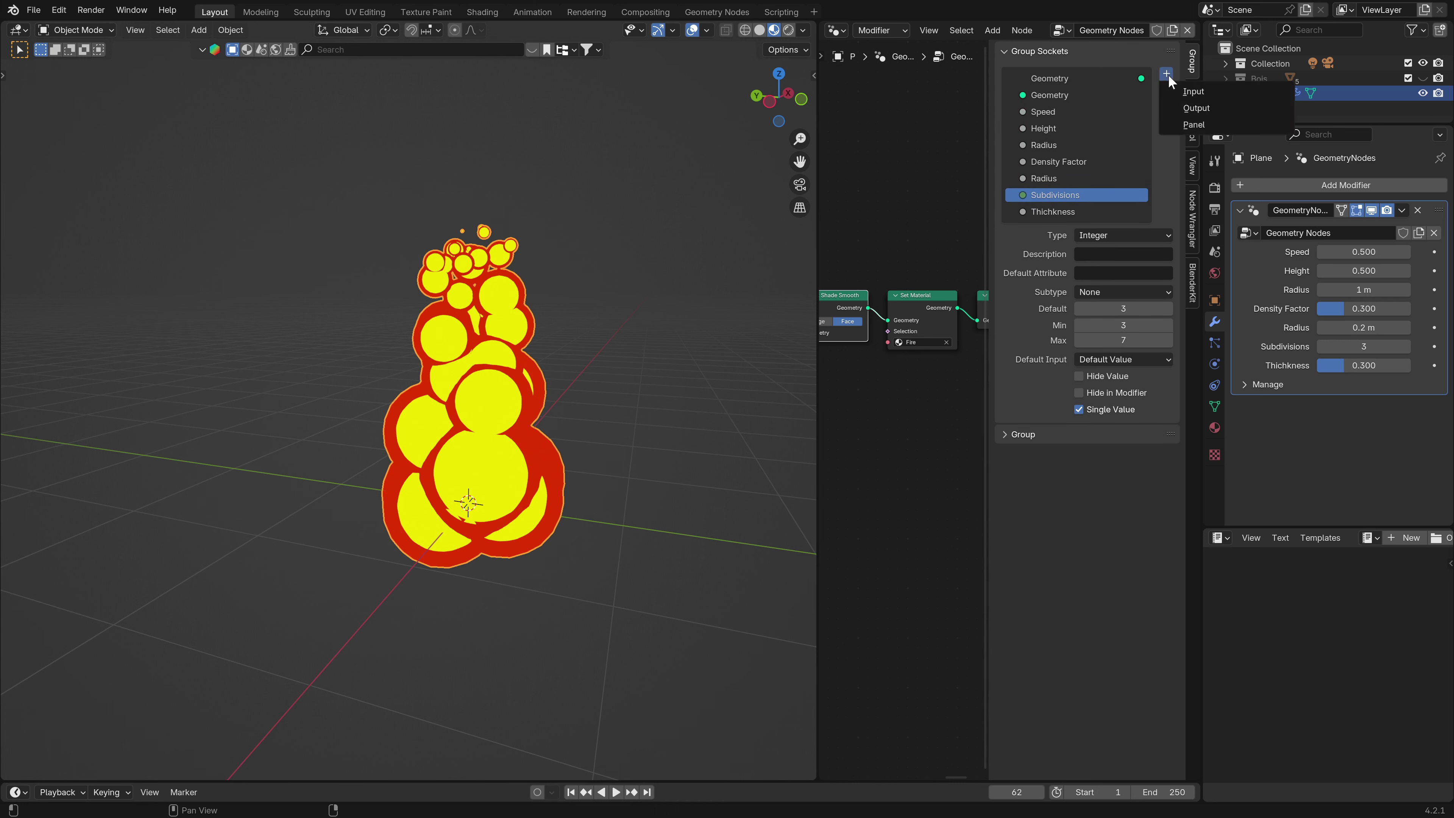
Add two panels after the Thichkness input in the group sockets list.
click(1056, 212)
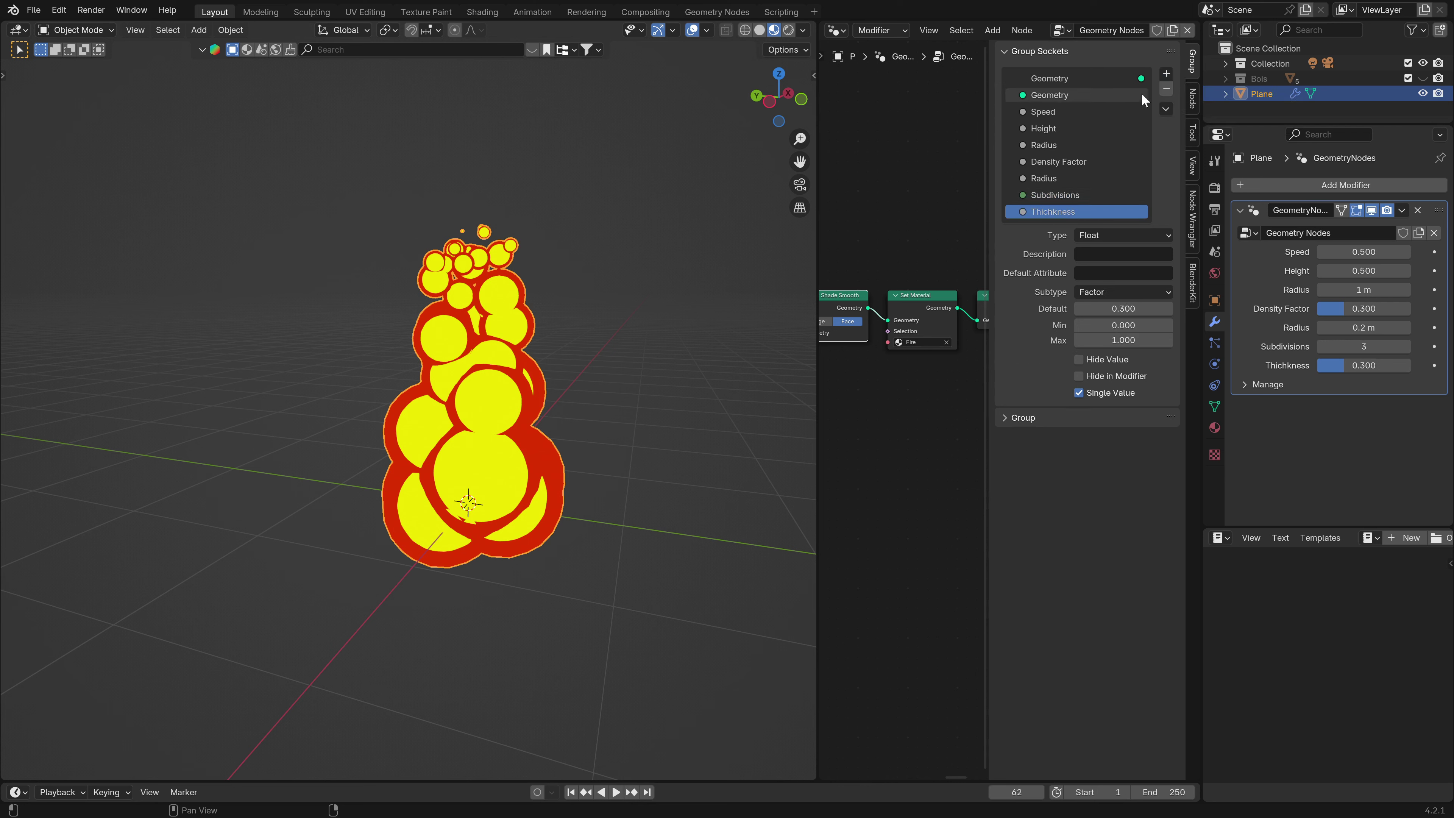
click(1167, 73)
click(1200, 125)
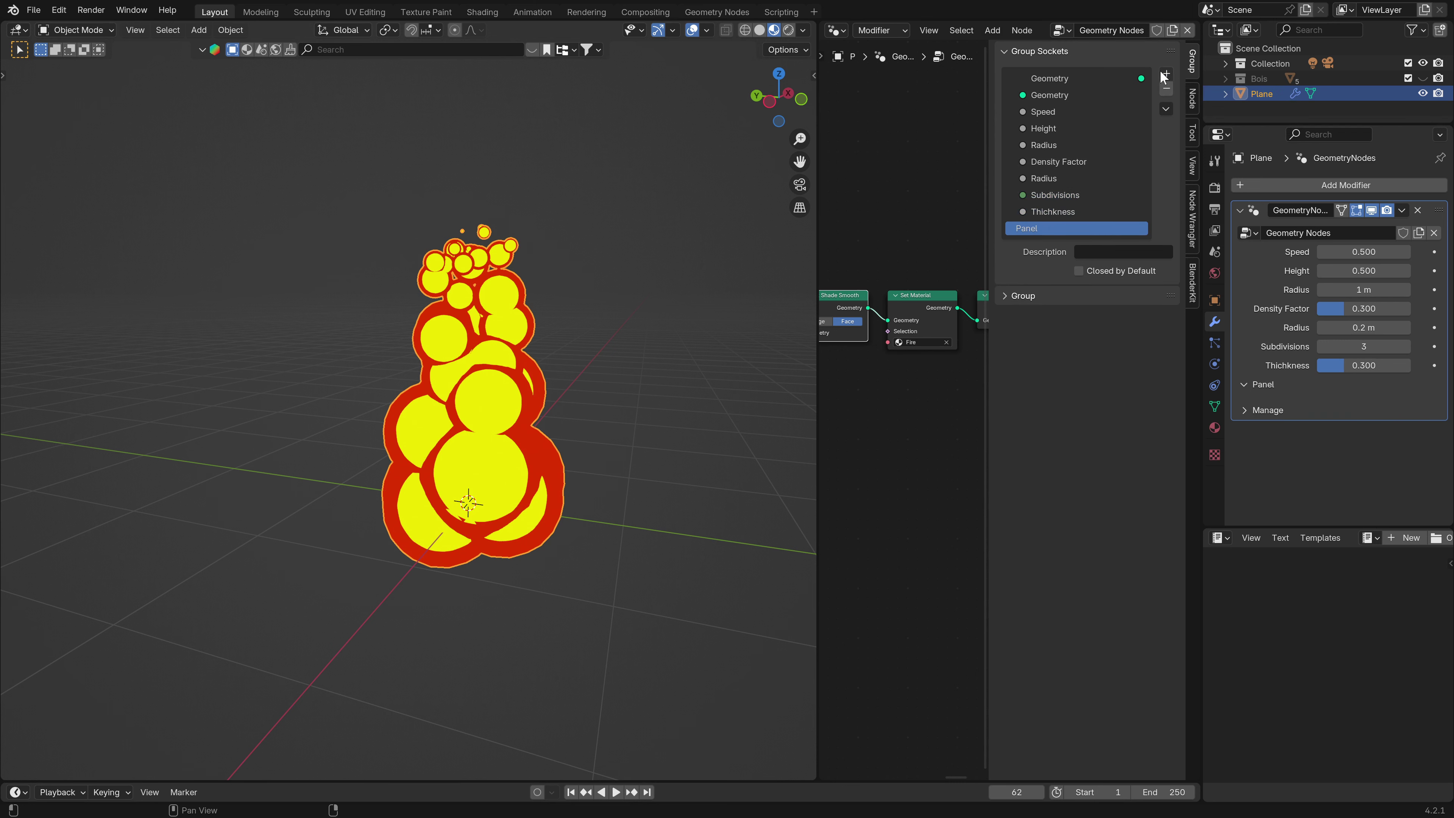
click(1166, 74)
click(1193, 123)
Rename the first new panel as Main, make both panels Closed by Default and save the file.
double_click(1030, 227)
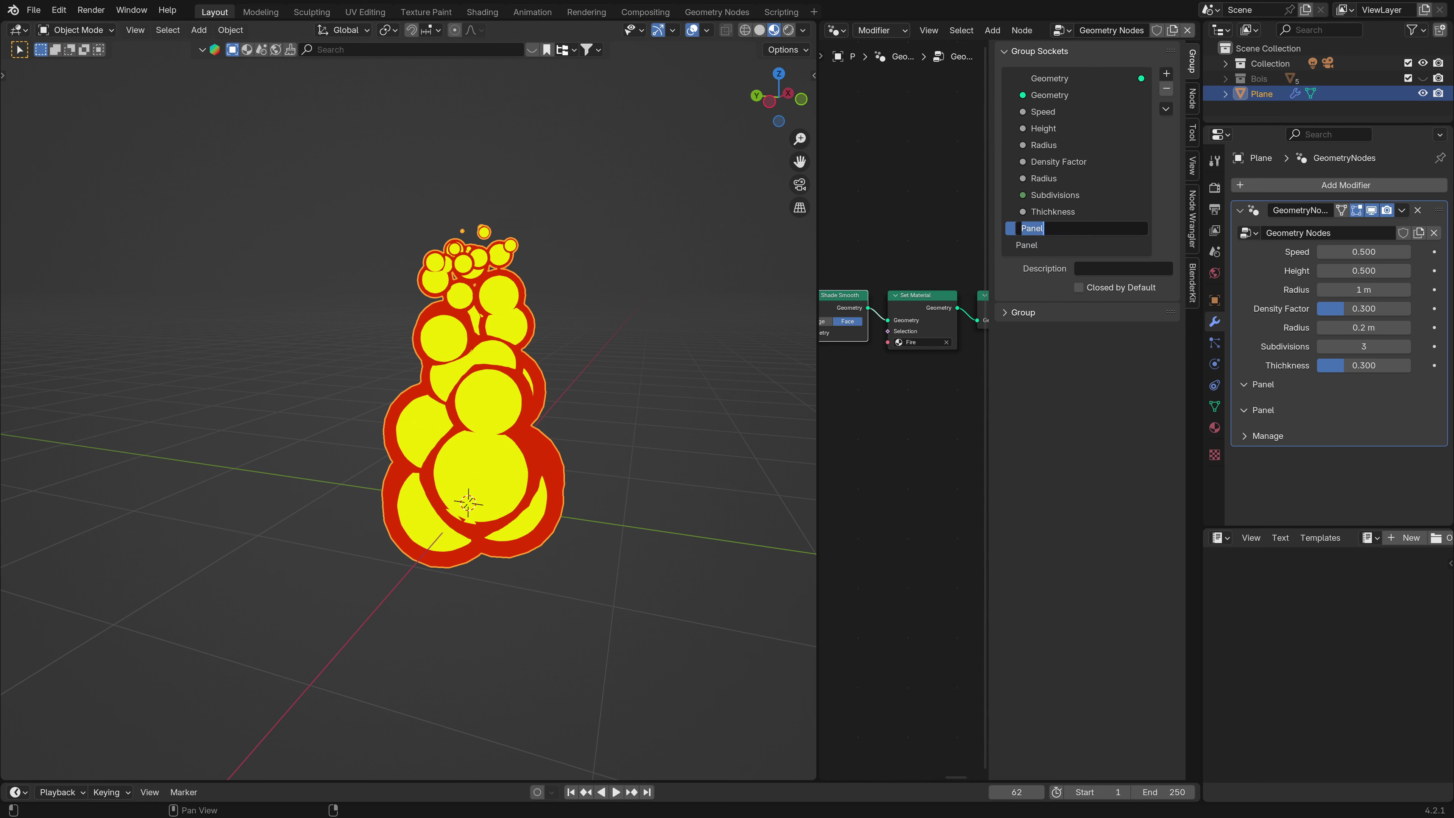
text(Main)
key(Return)
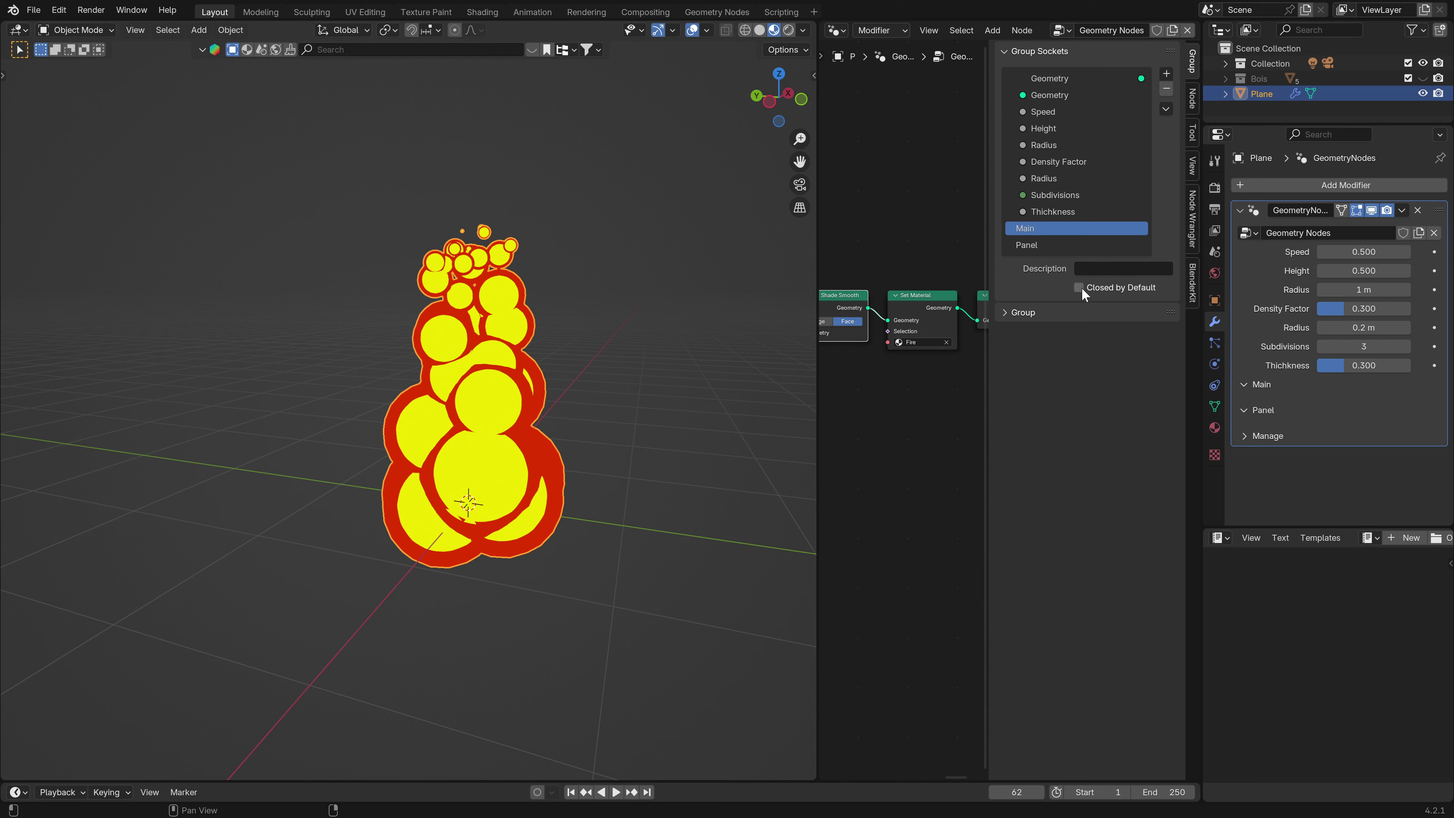
click(1023, 248)
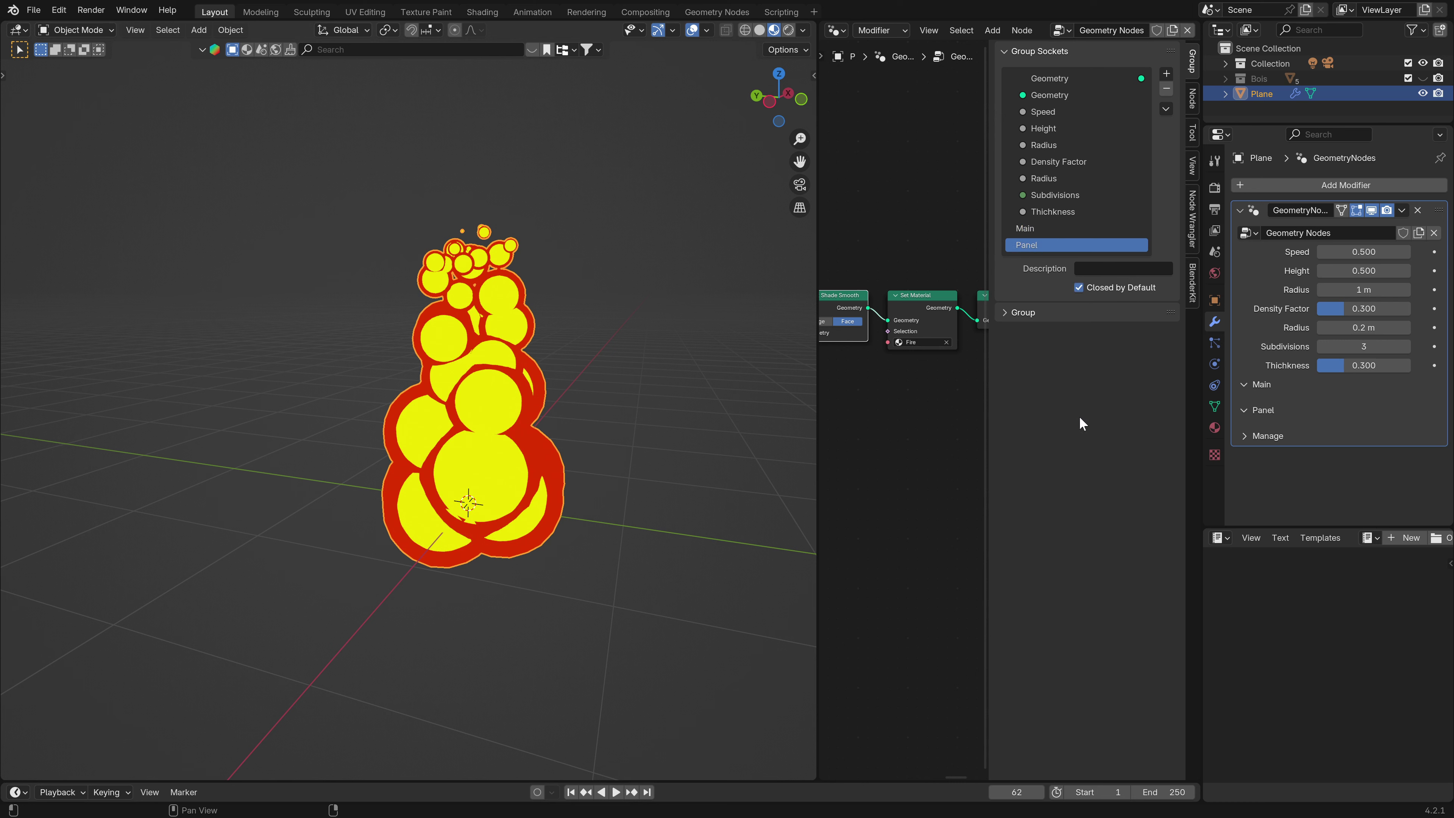
key(ctrl+s)
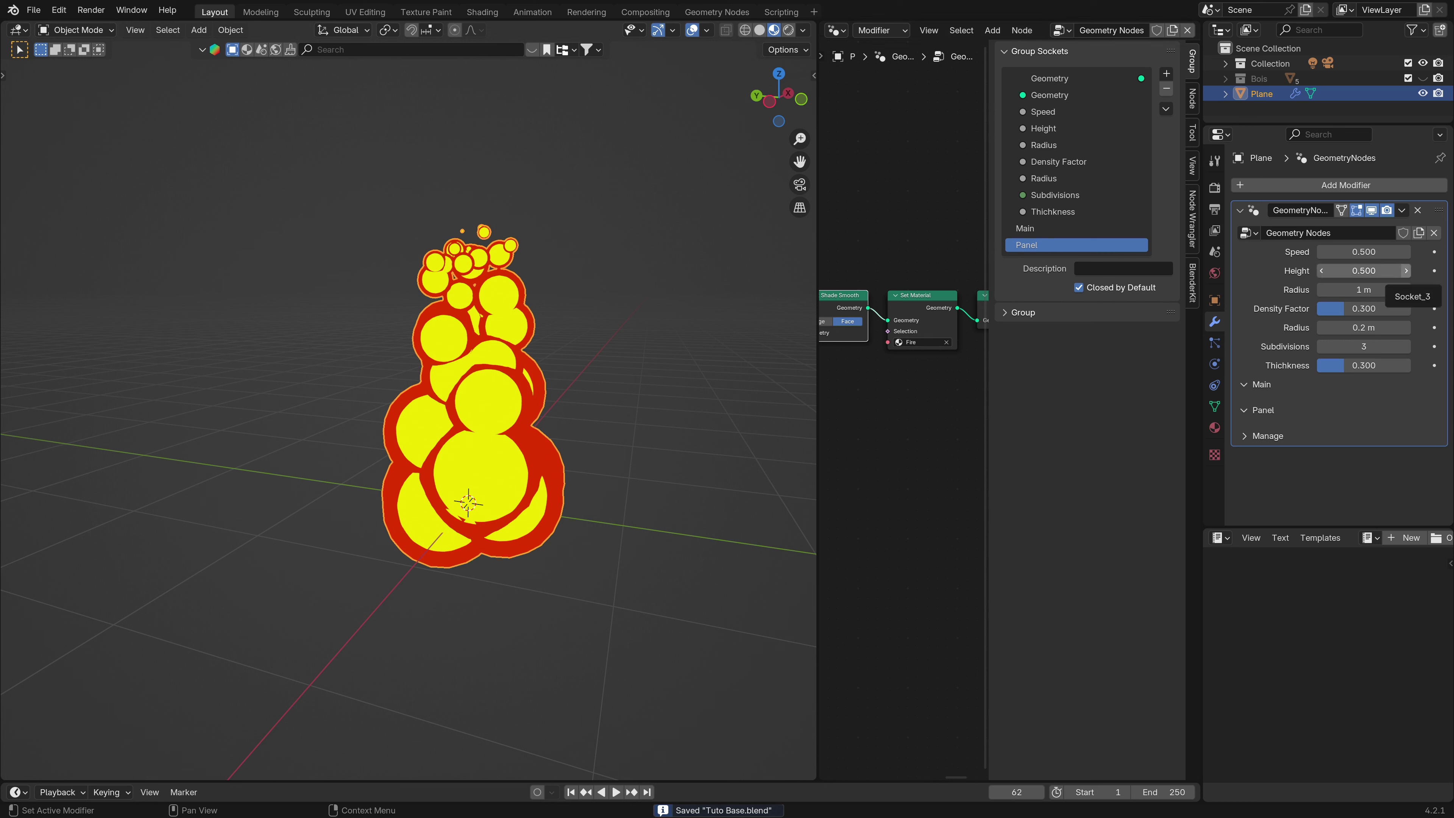
Rename the second new panel as Instance.
double_click(1030, 245)
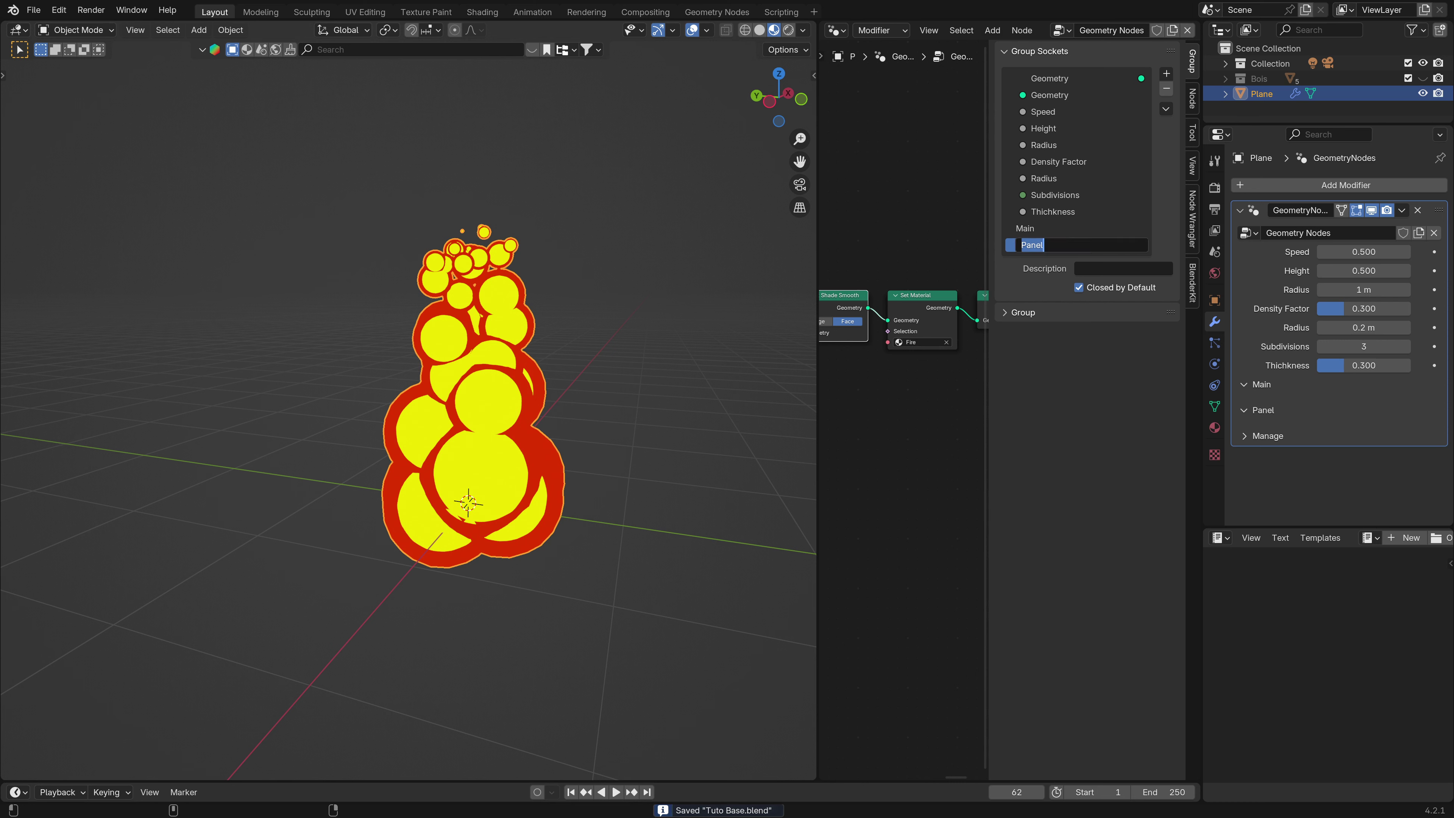
text(Instance)
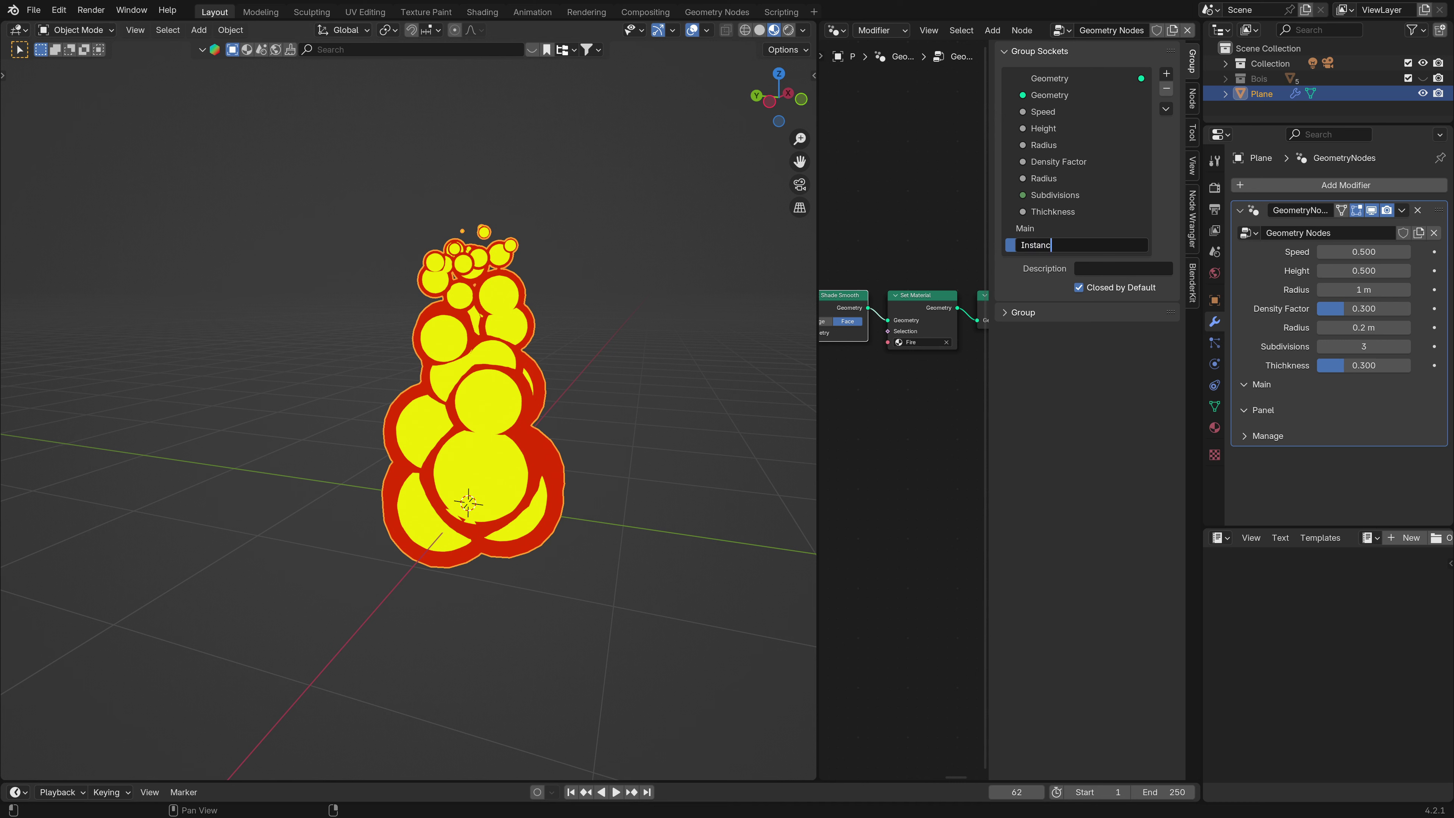
key(Return)
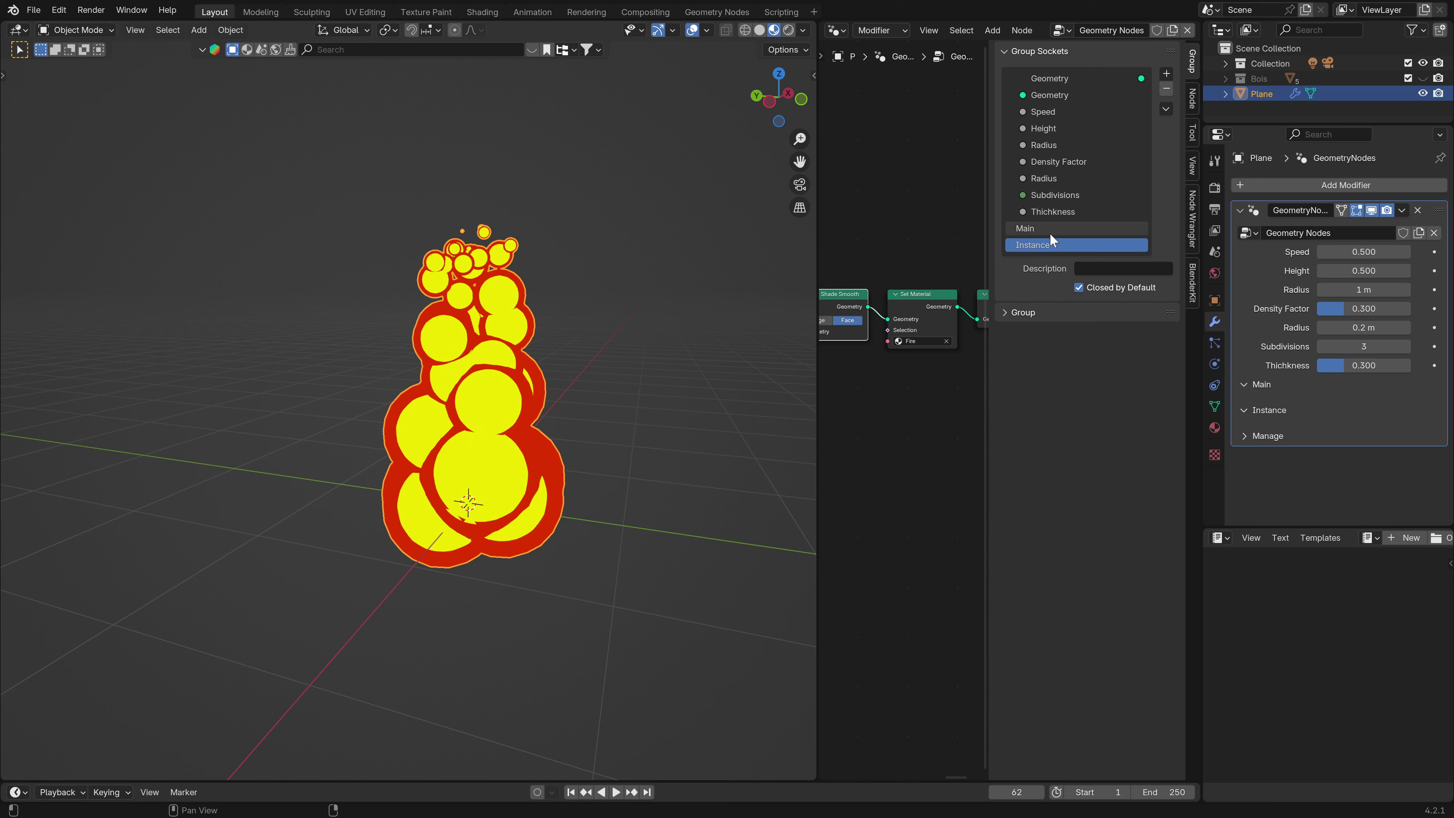
Try a greater Height and a different Density Factor on the modifier, then restore Height to 0.5.
drag(1380, 345, 1385, 270)
key(Escape)
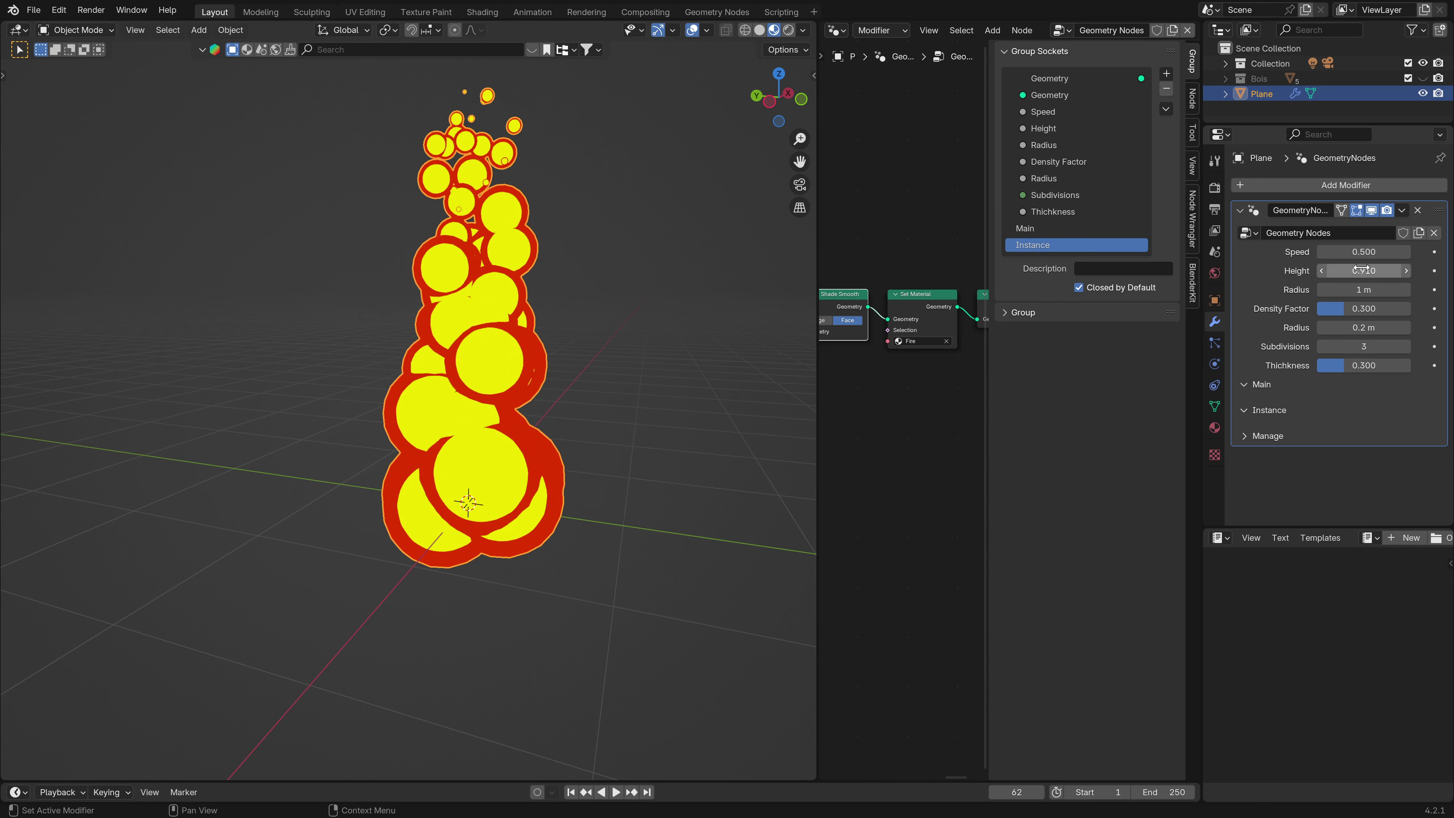
click(1364, 270)
text(0.5)
key(Return)
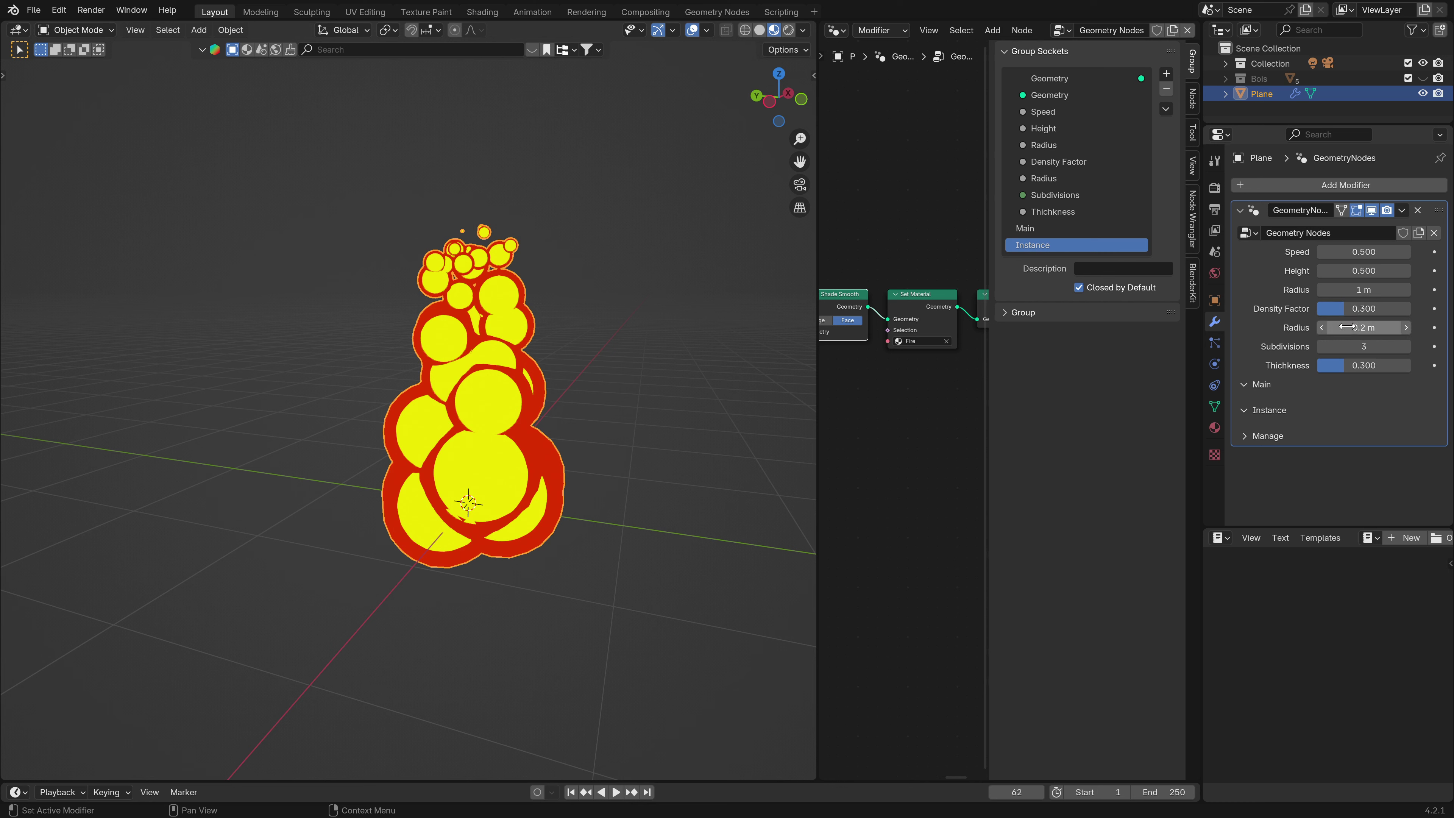
drag(1353, 304, 1371, 309)
right_click(1371, 309)
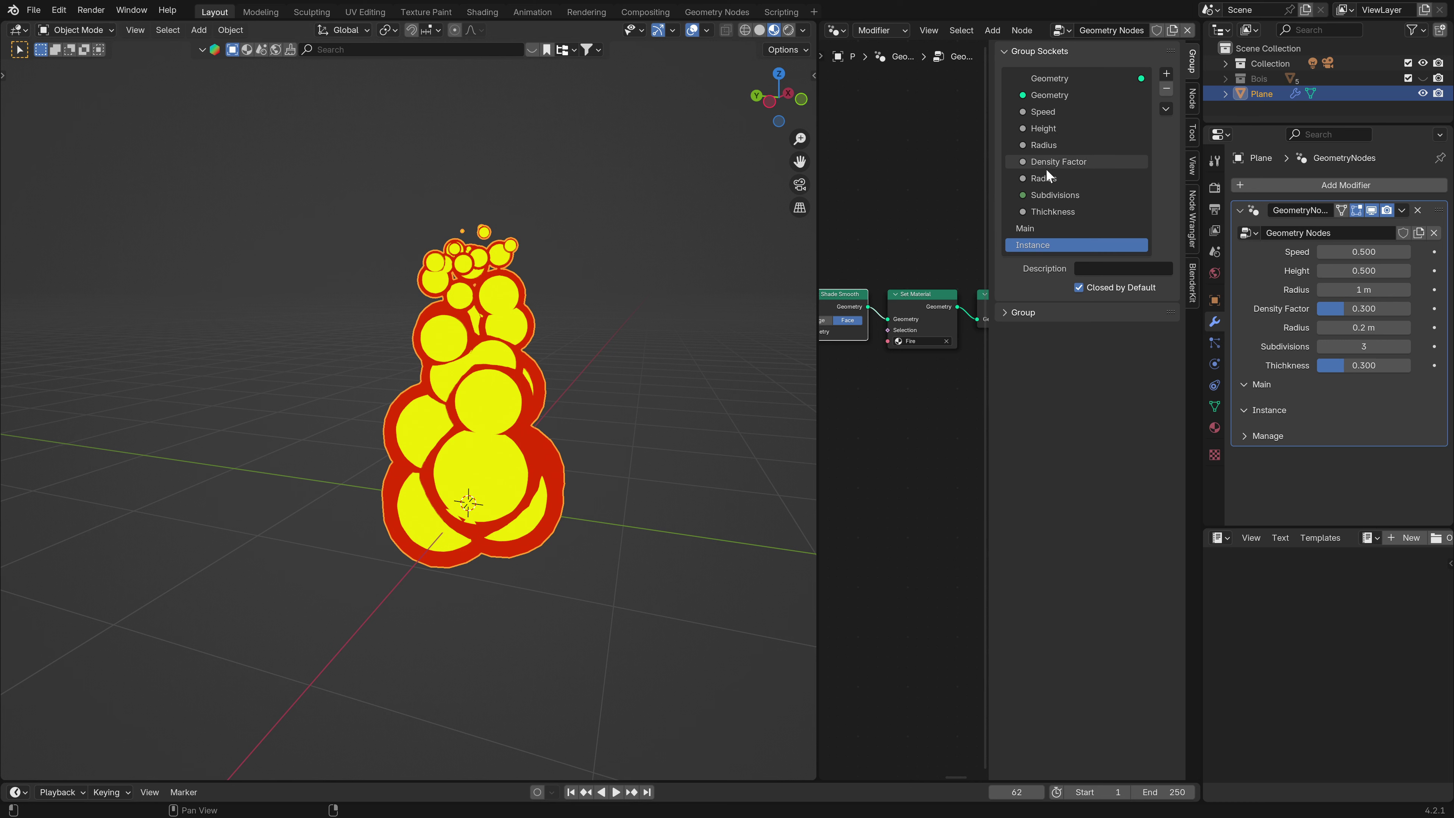
Move the bubble Radius, Density Factor and Subdivisions inputs into the Instance panel, ordered Subdivisions, Radius, Density Factor.
click(1041, 178)
drag(1042, 179, 1039, 246)
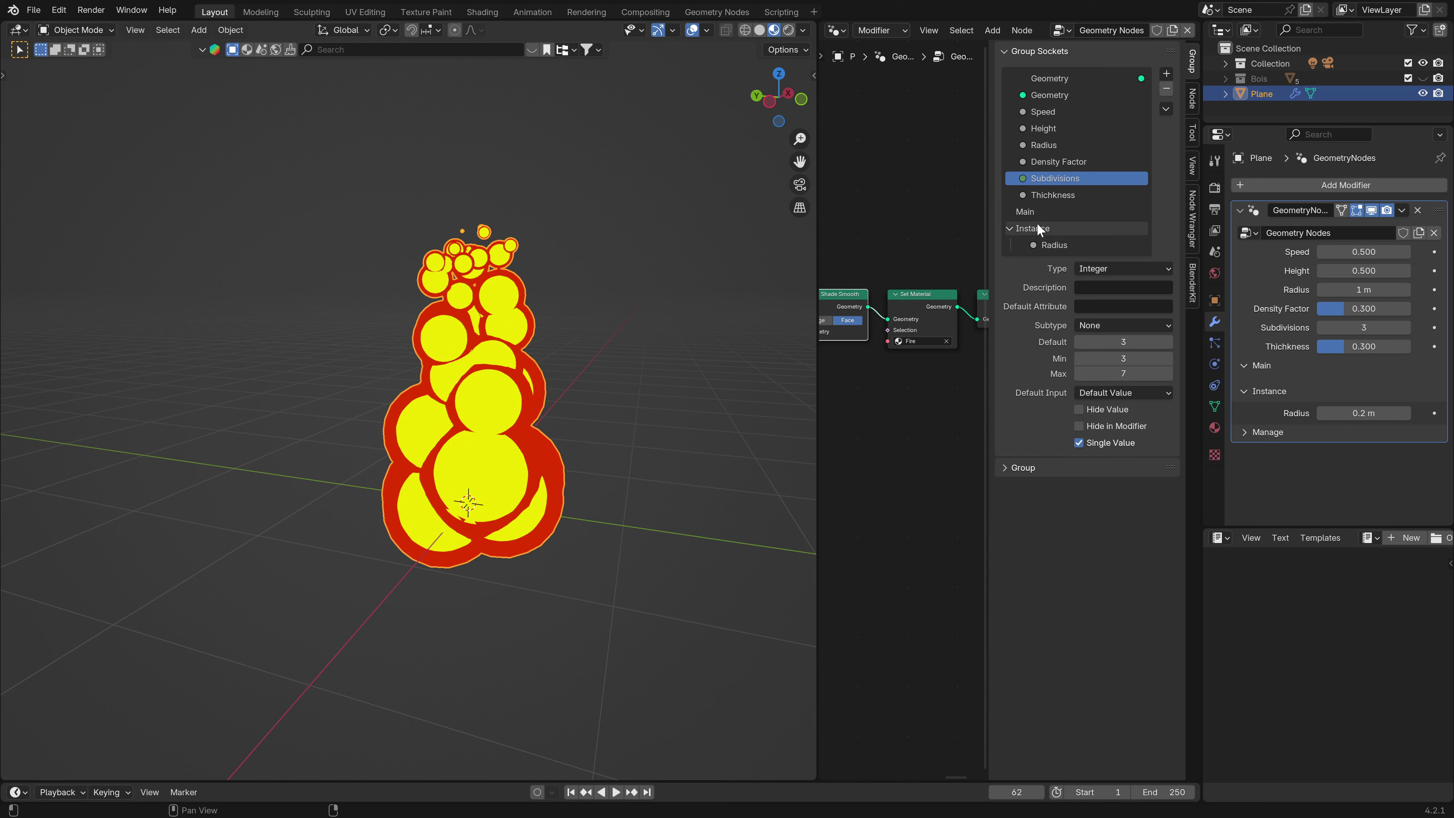
drag(1056, 163, 1052, 243)
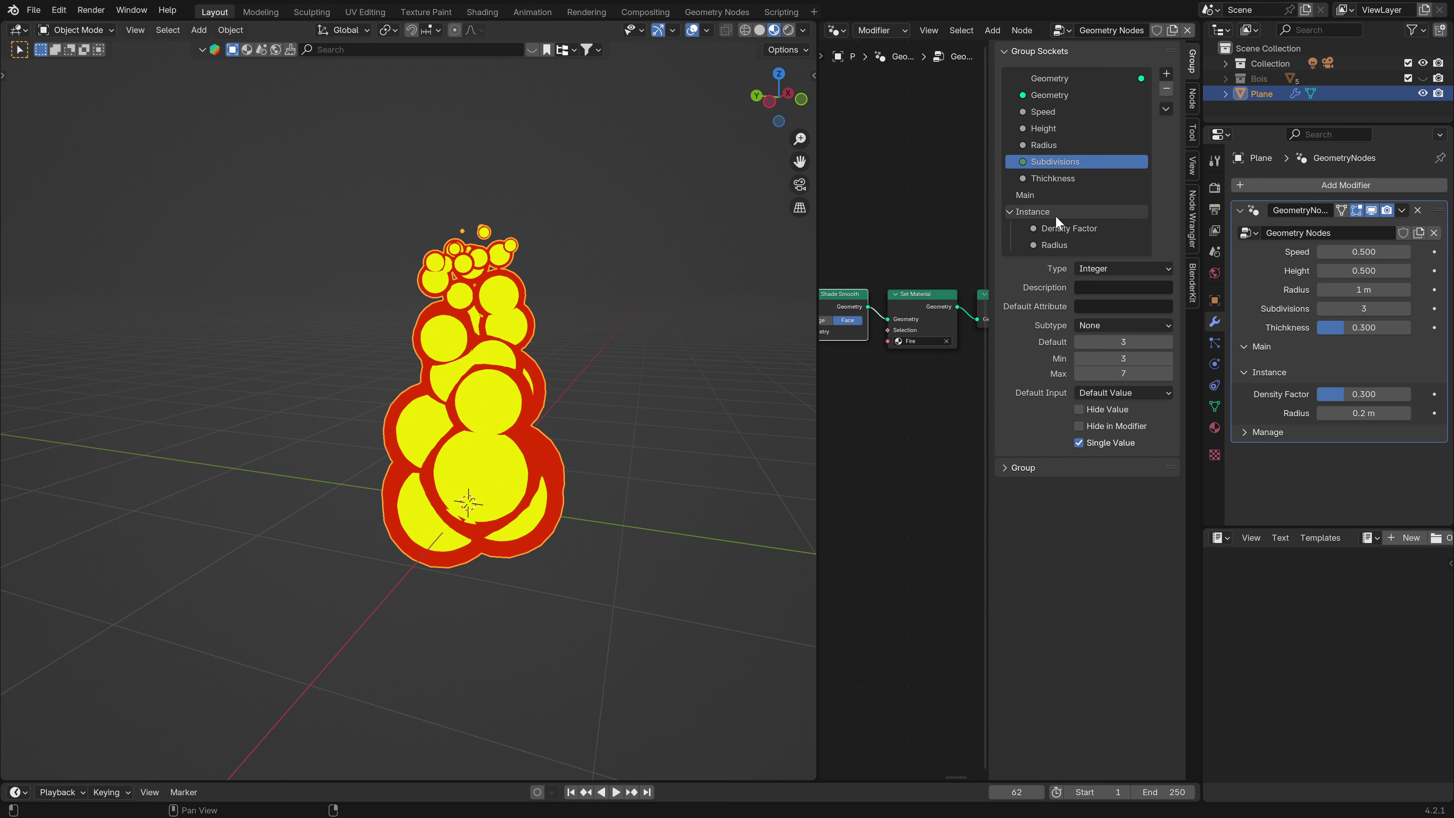
drag(1056, 161, 1069, 237)
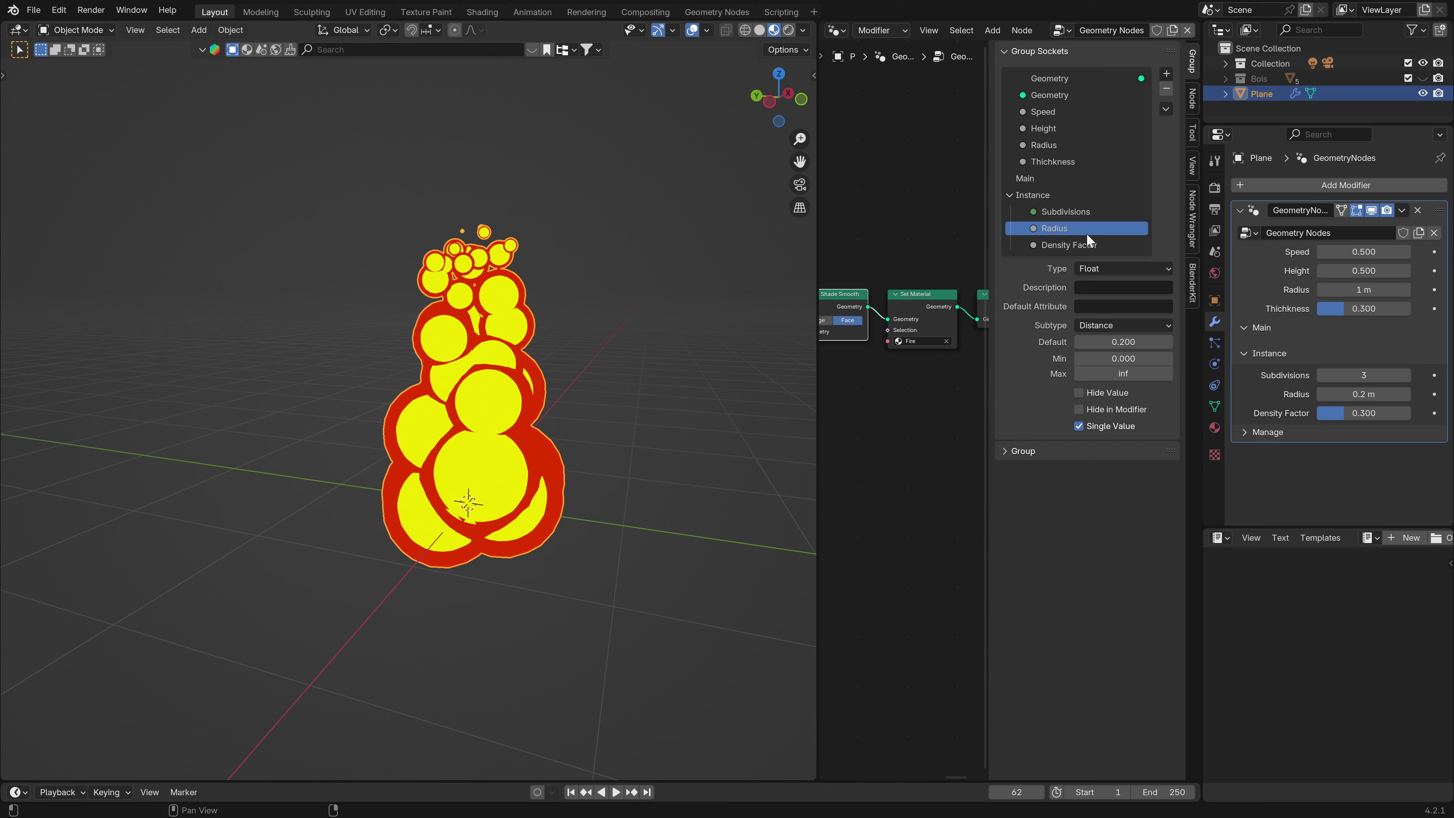
Shorten the name of the Subdivisions input to Sub.
double_click(1079, 213)
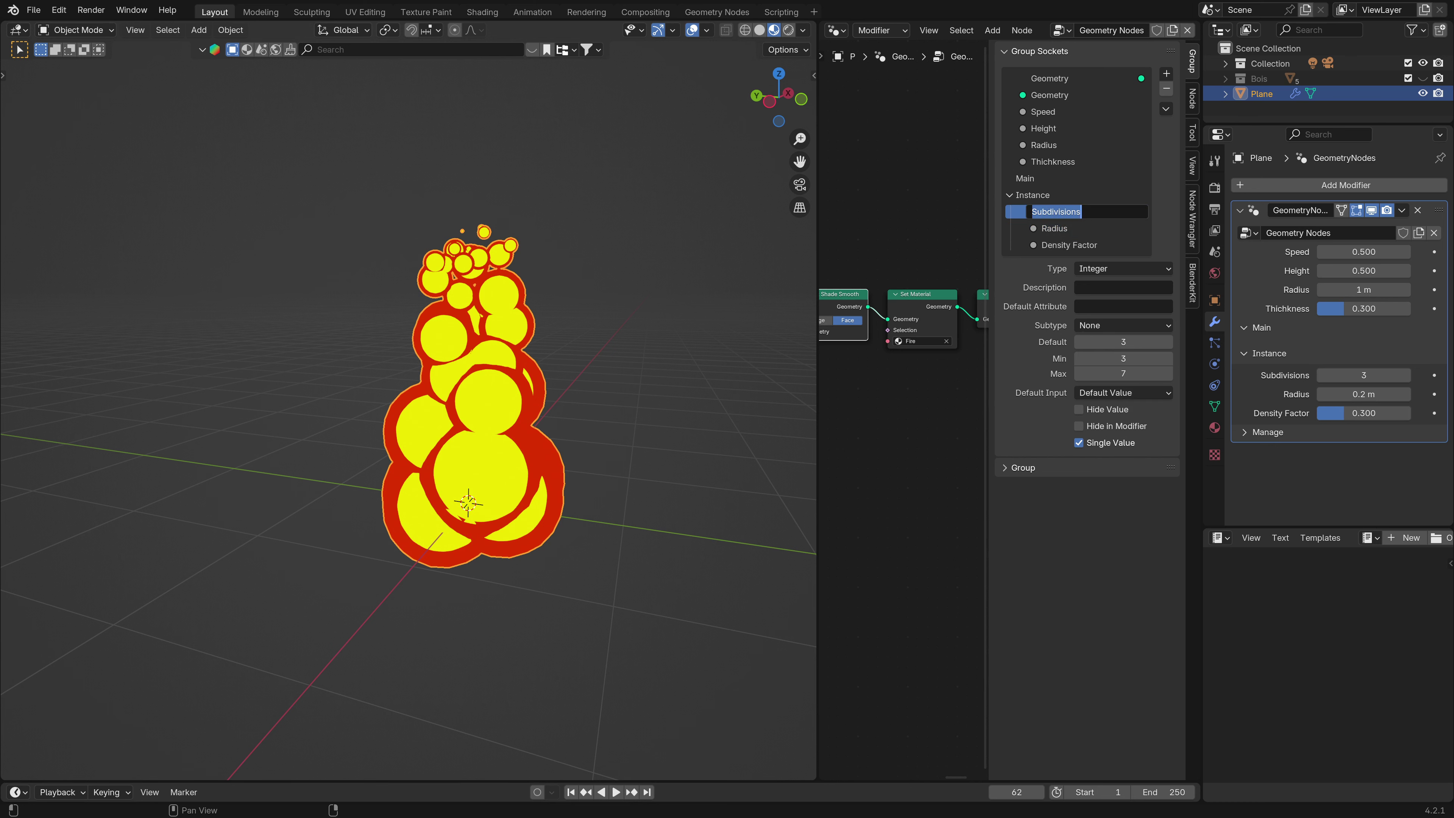
drag(1047, 212, 1082, 212)
key(BackSpace)
key(Return)
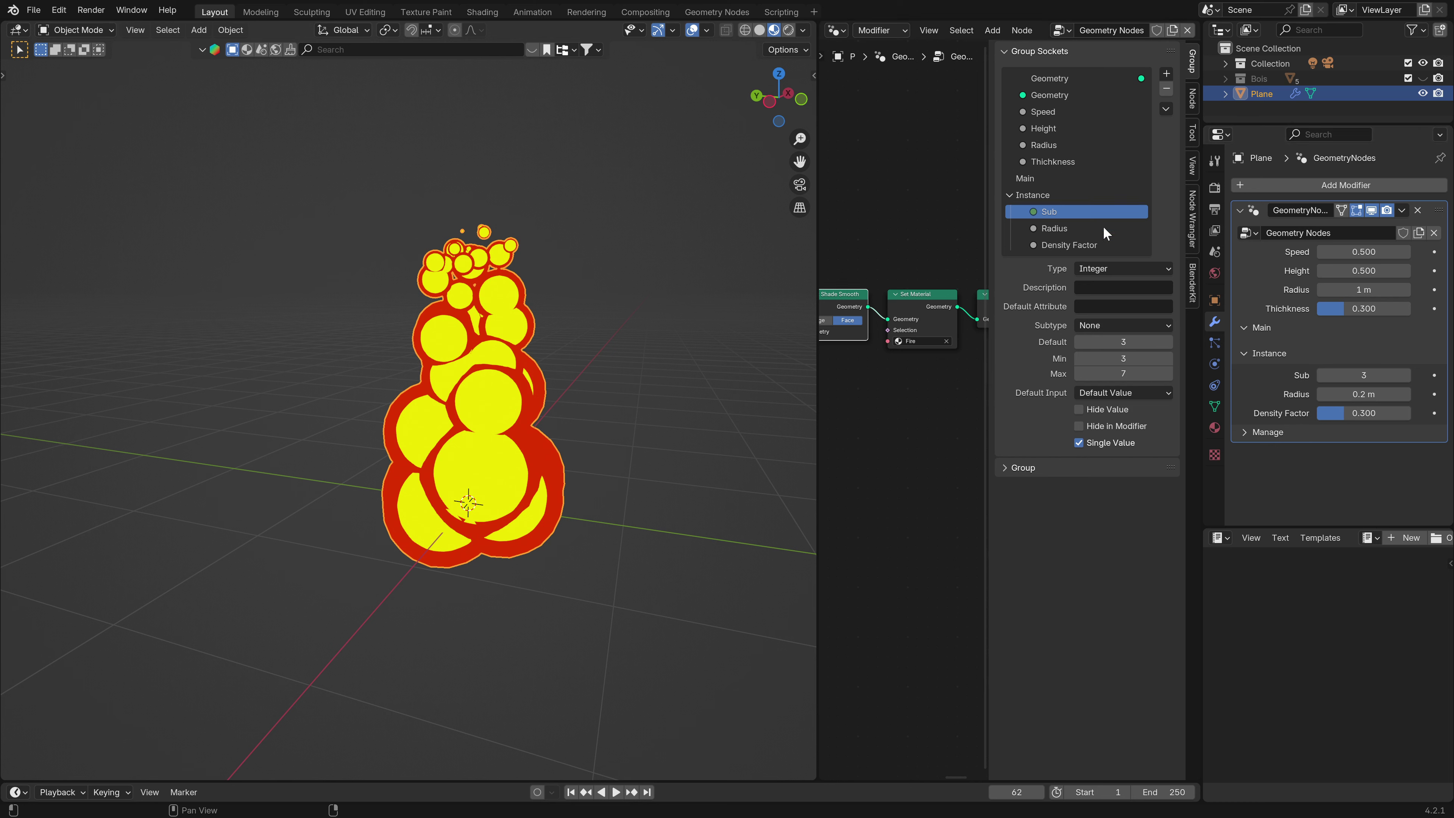
Copy the Density Factor input's name into its description and make it read "Density factor".
double_click(1078, 243)
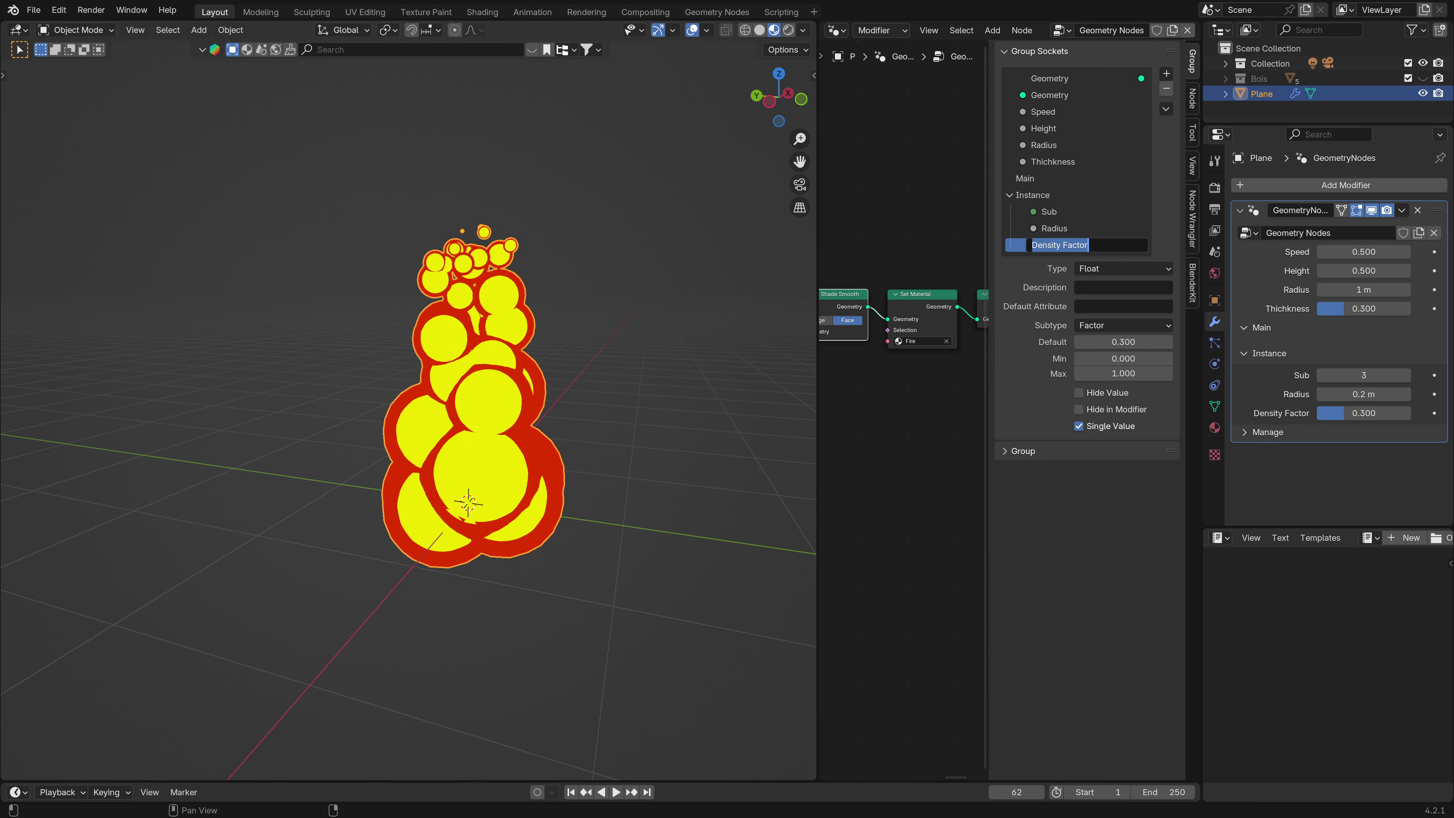
key(Escape)
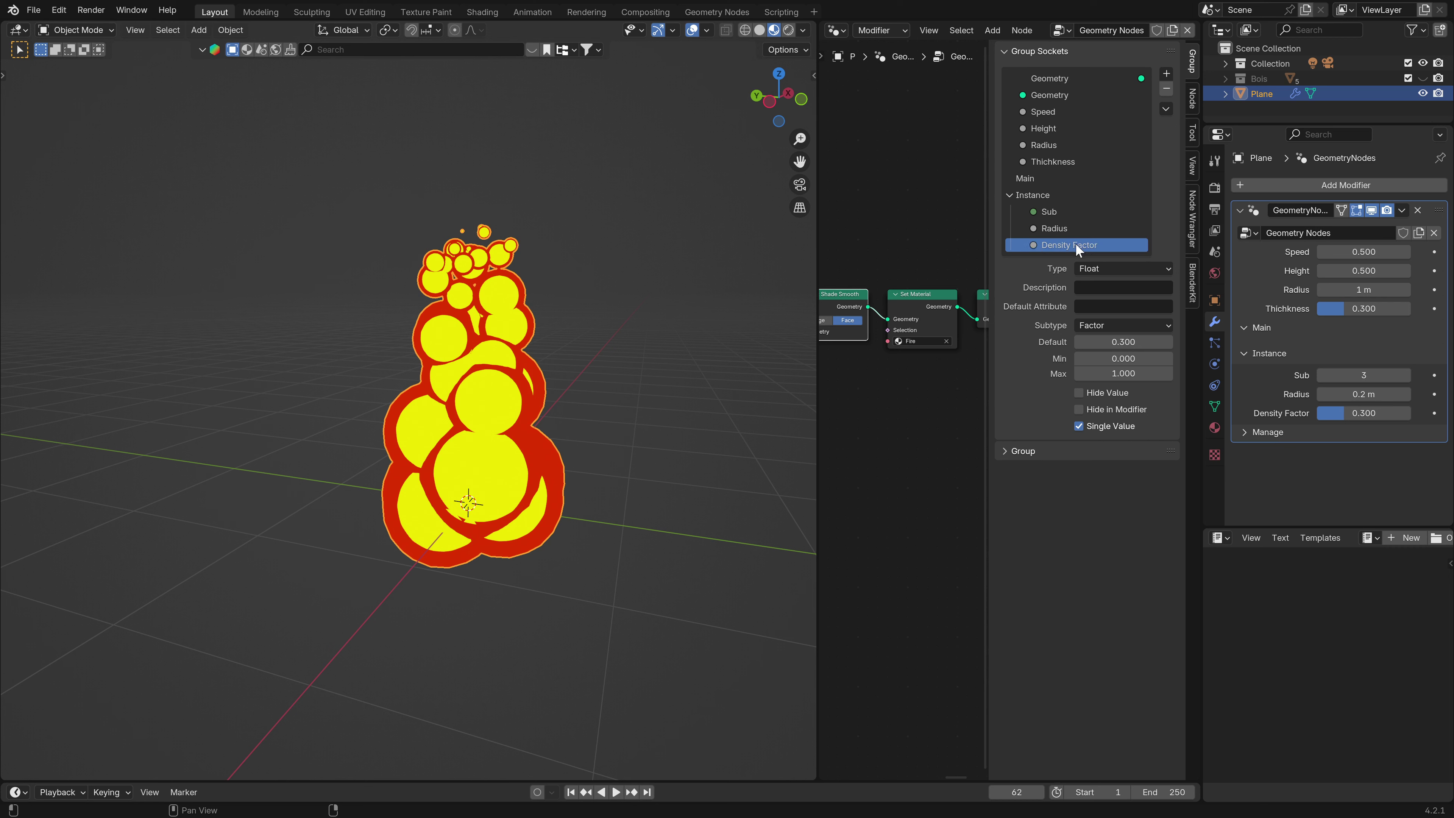
double_click(1073, 243)
key(ctrl+c)
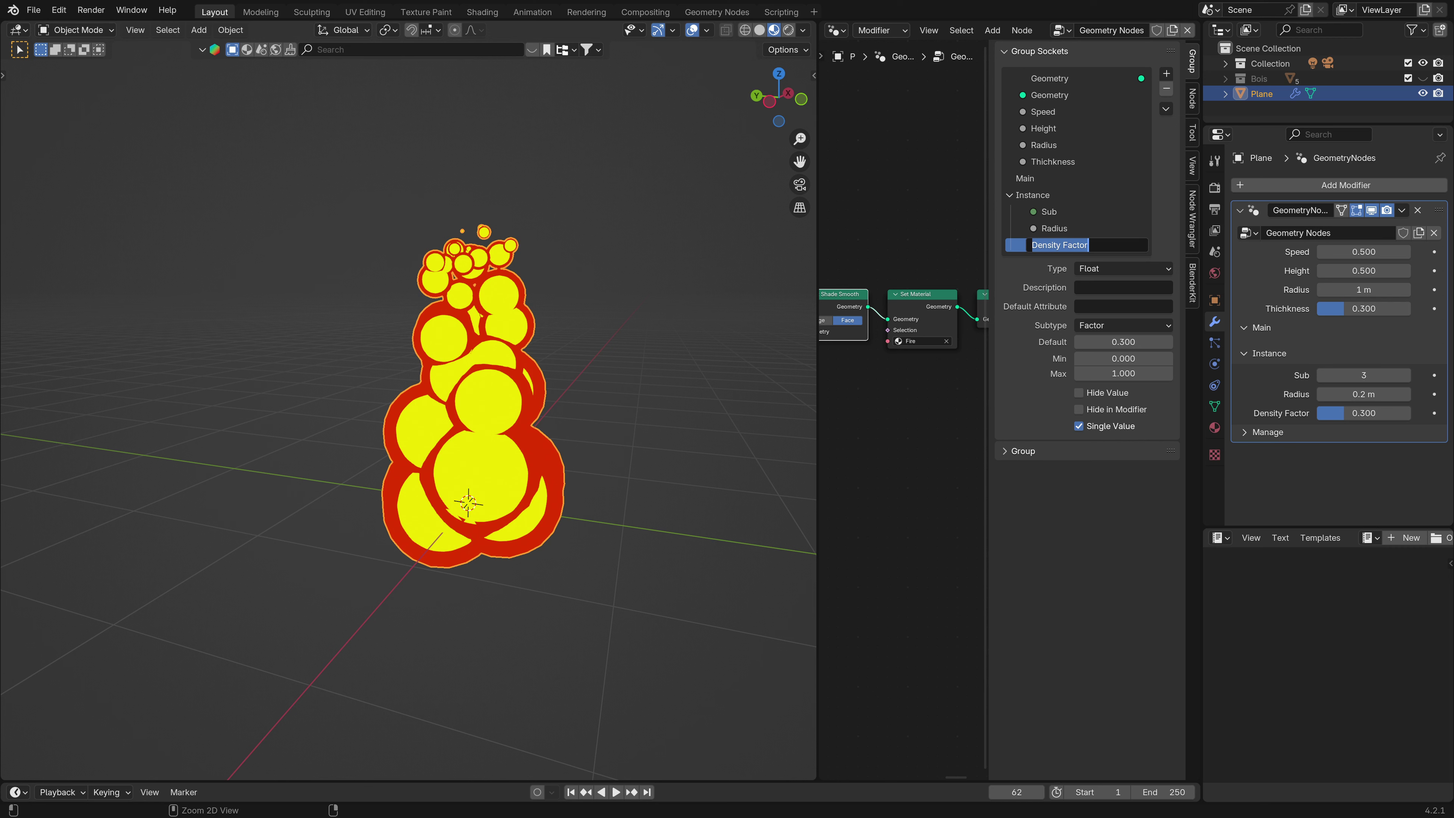
key(Escape)
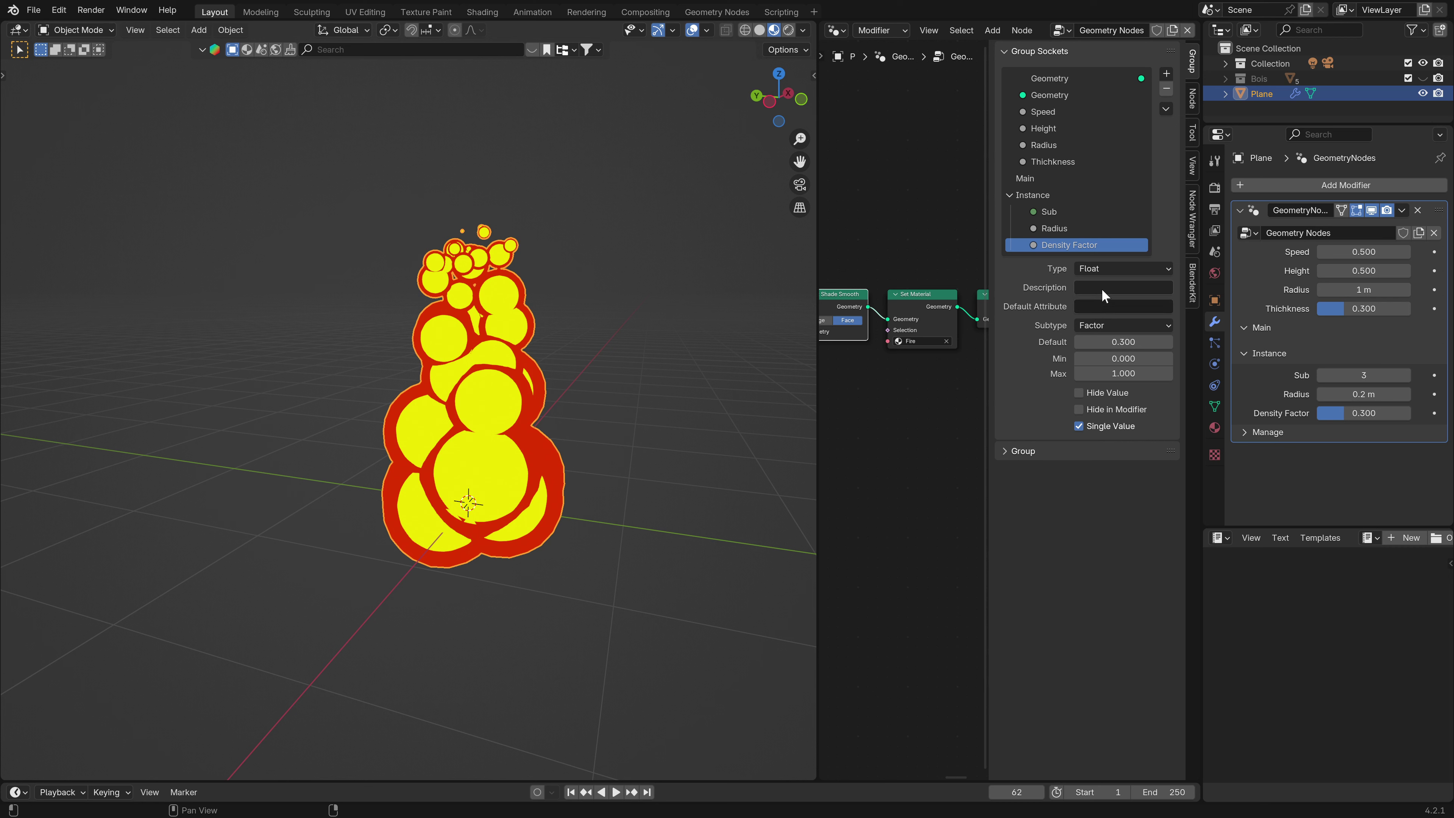
click(1101, 289)
key(ctrl+v)
key(Left)
key(Left)
key(Left)
key(Left)
key(Left)
key(BackSpace)
text(f)
key(Return)
Shorten the name of the Density Factor input to Density and save the file.
double_click(1087, 245)
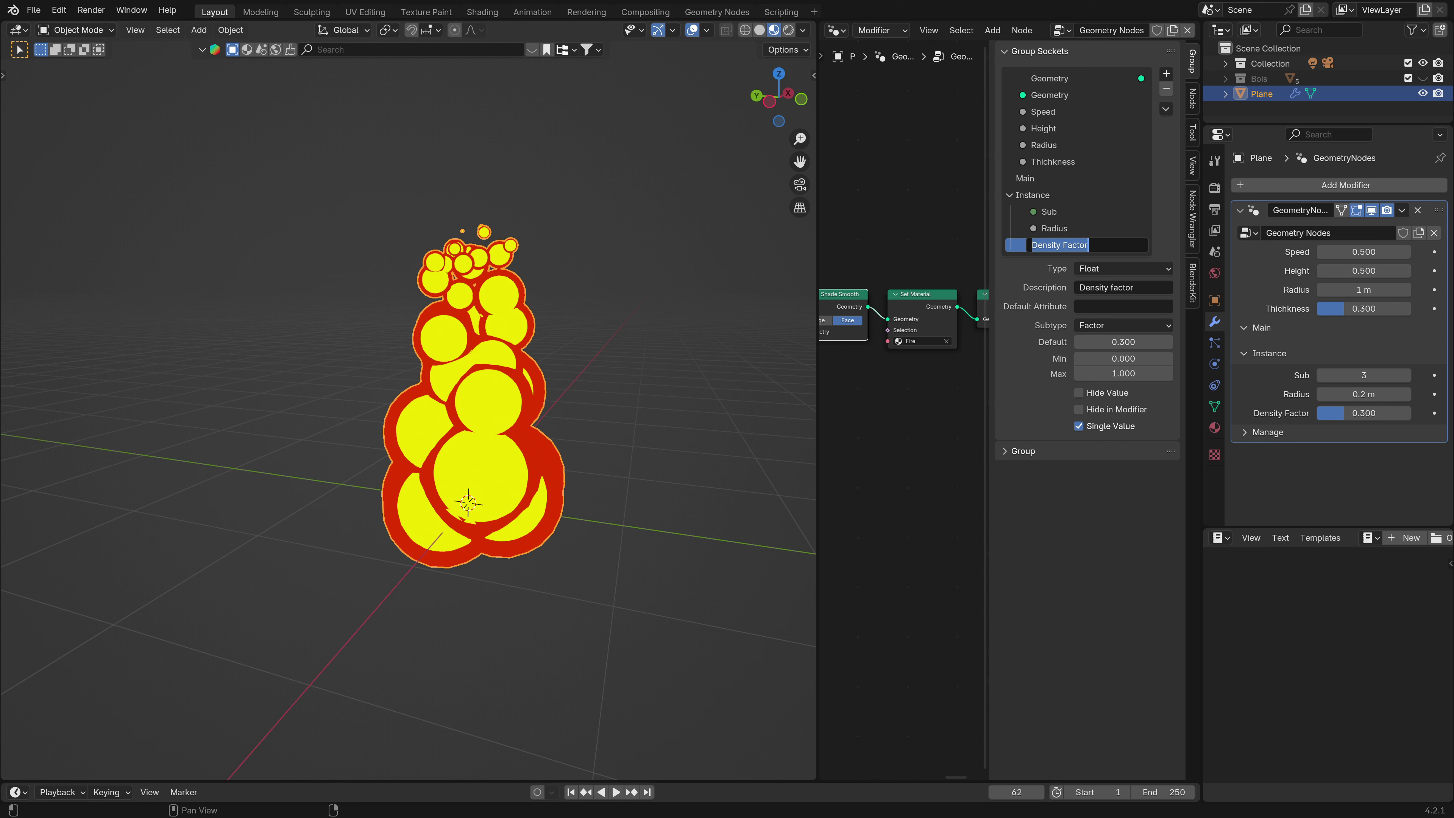
key(Right)
key(shift+Left)
key(shift+Left)
key(shift+Left)
key(shift+Left)
key(shift+Left)
key(BackSpace)
key(BackSpace)
key(BackSpace)
key(BackSpace)
text(y)
key(Return)
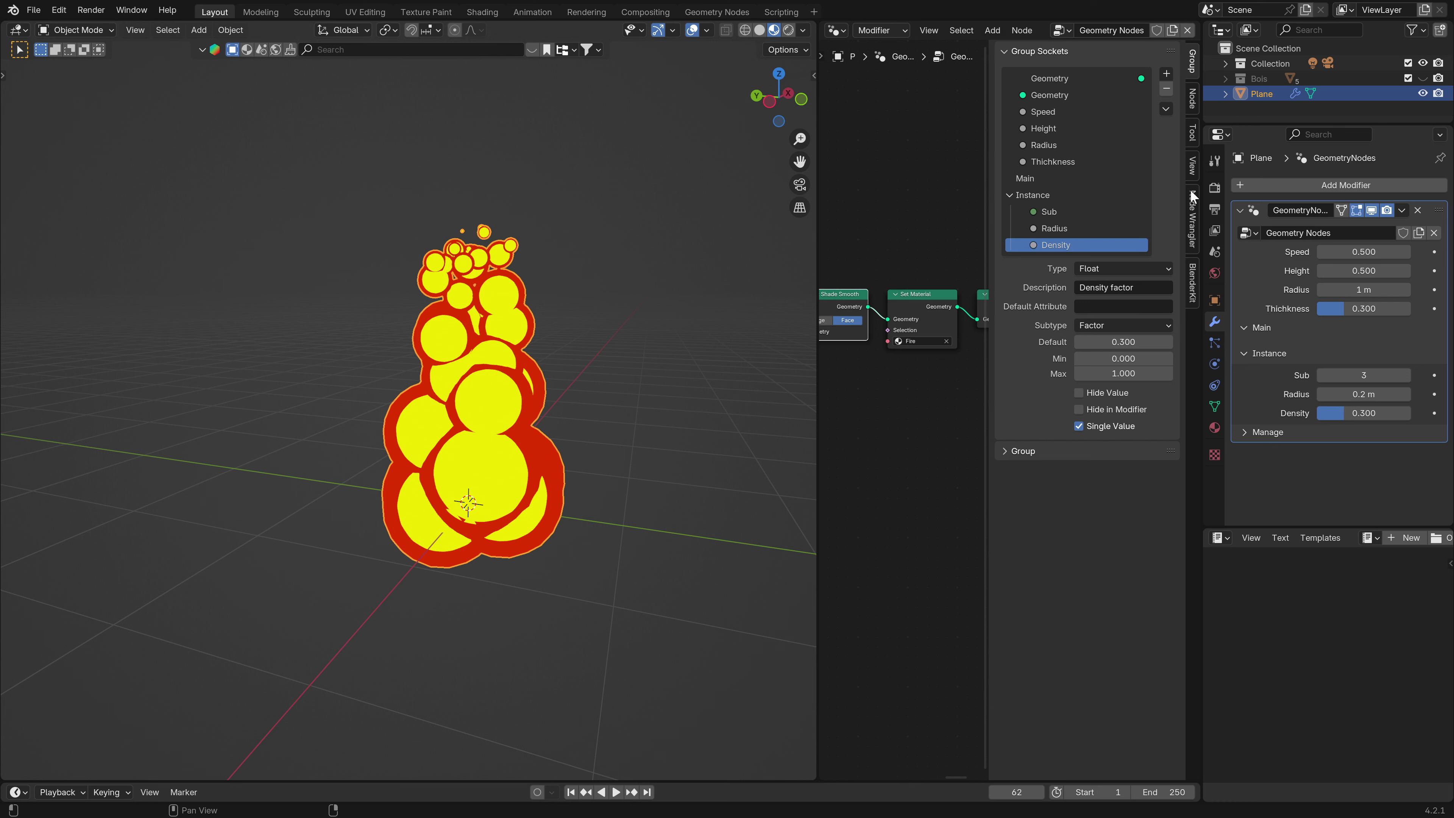
key(ctrl+s)
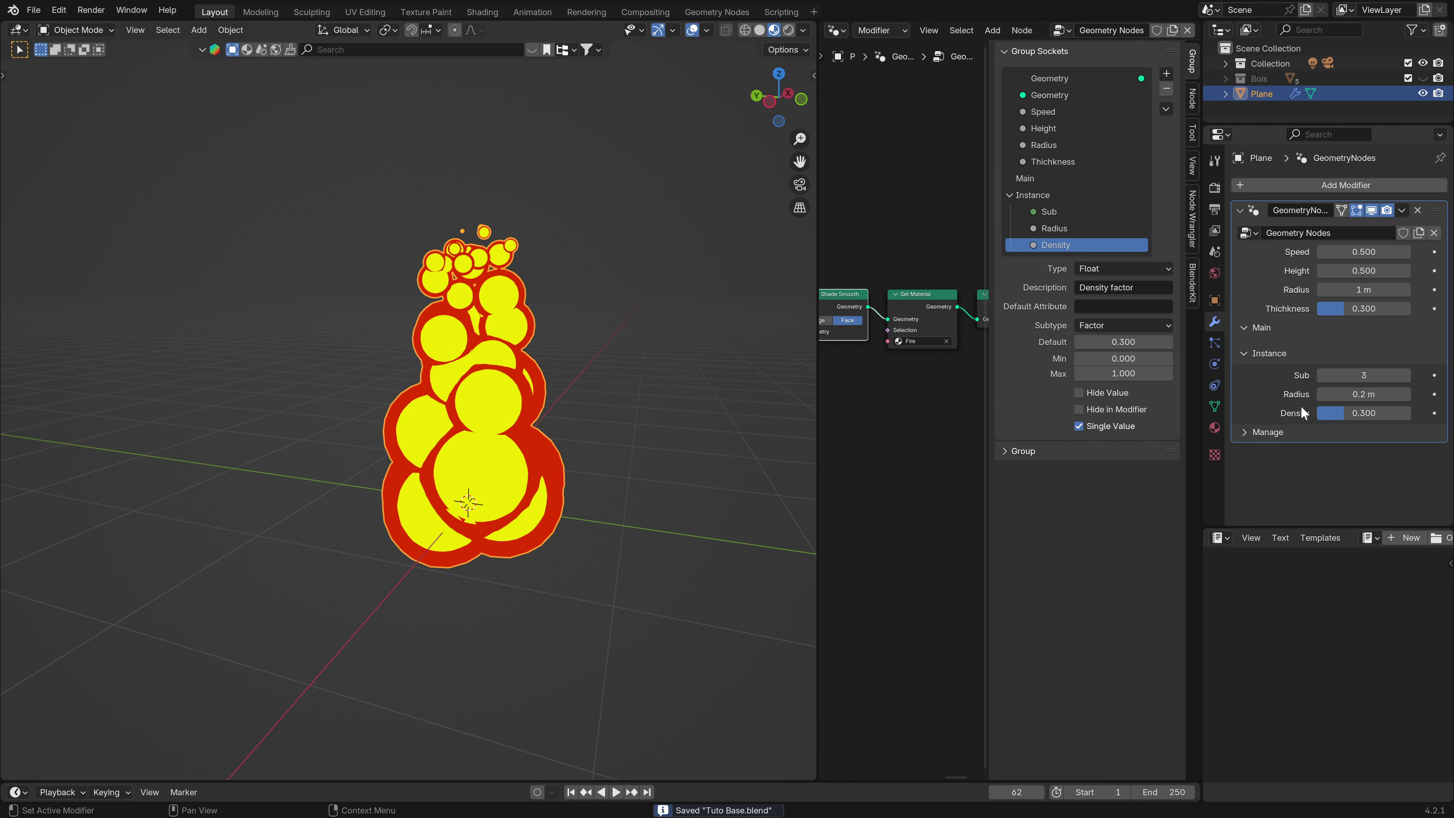
Move Speed, Height, Radius and Thichkness into the Main panel above Instance, collapse both panels in the sockets list and save the file.
click(1245, 352)
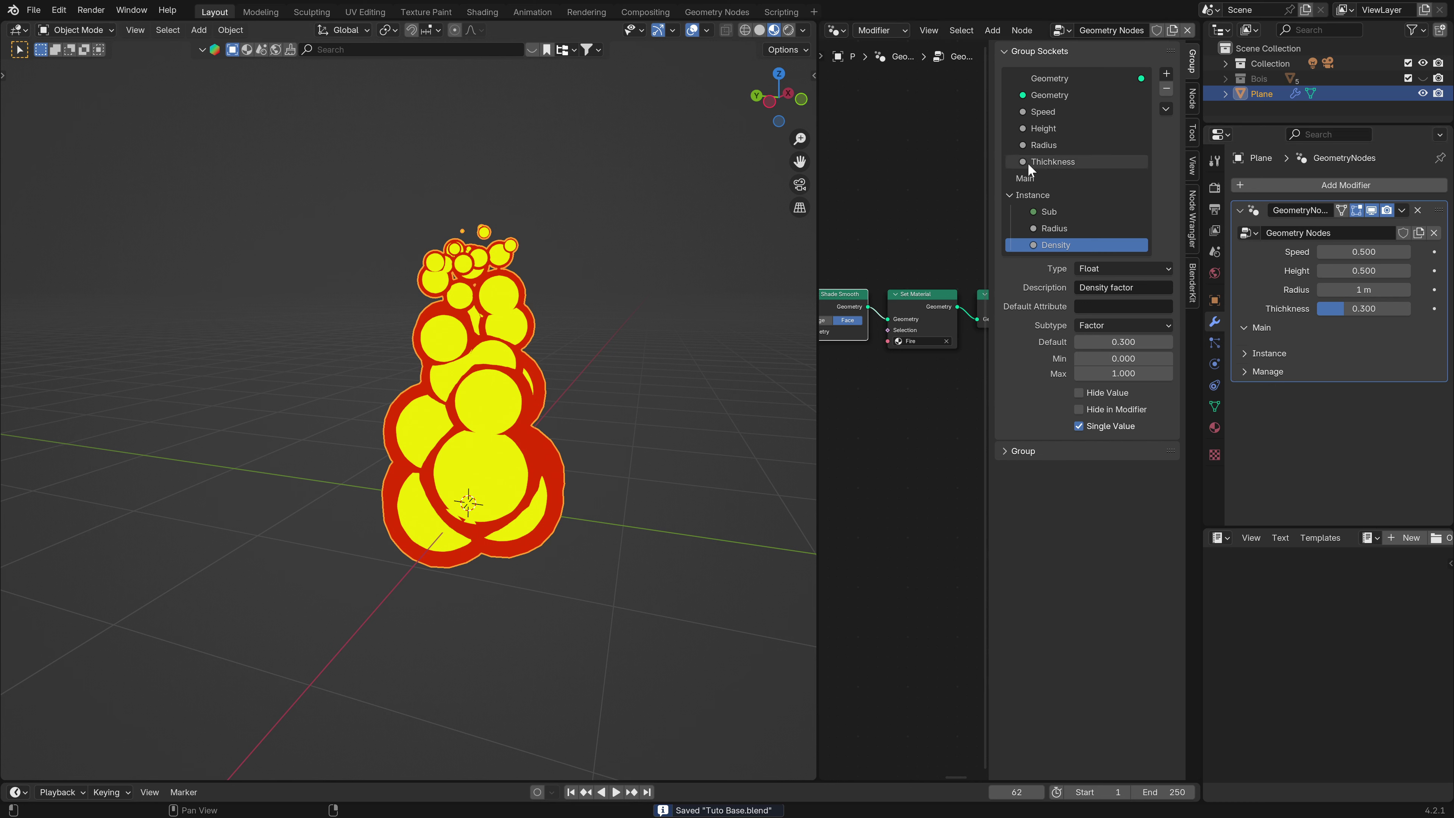
click(1010, 195)
click(1040, 162)
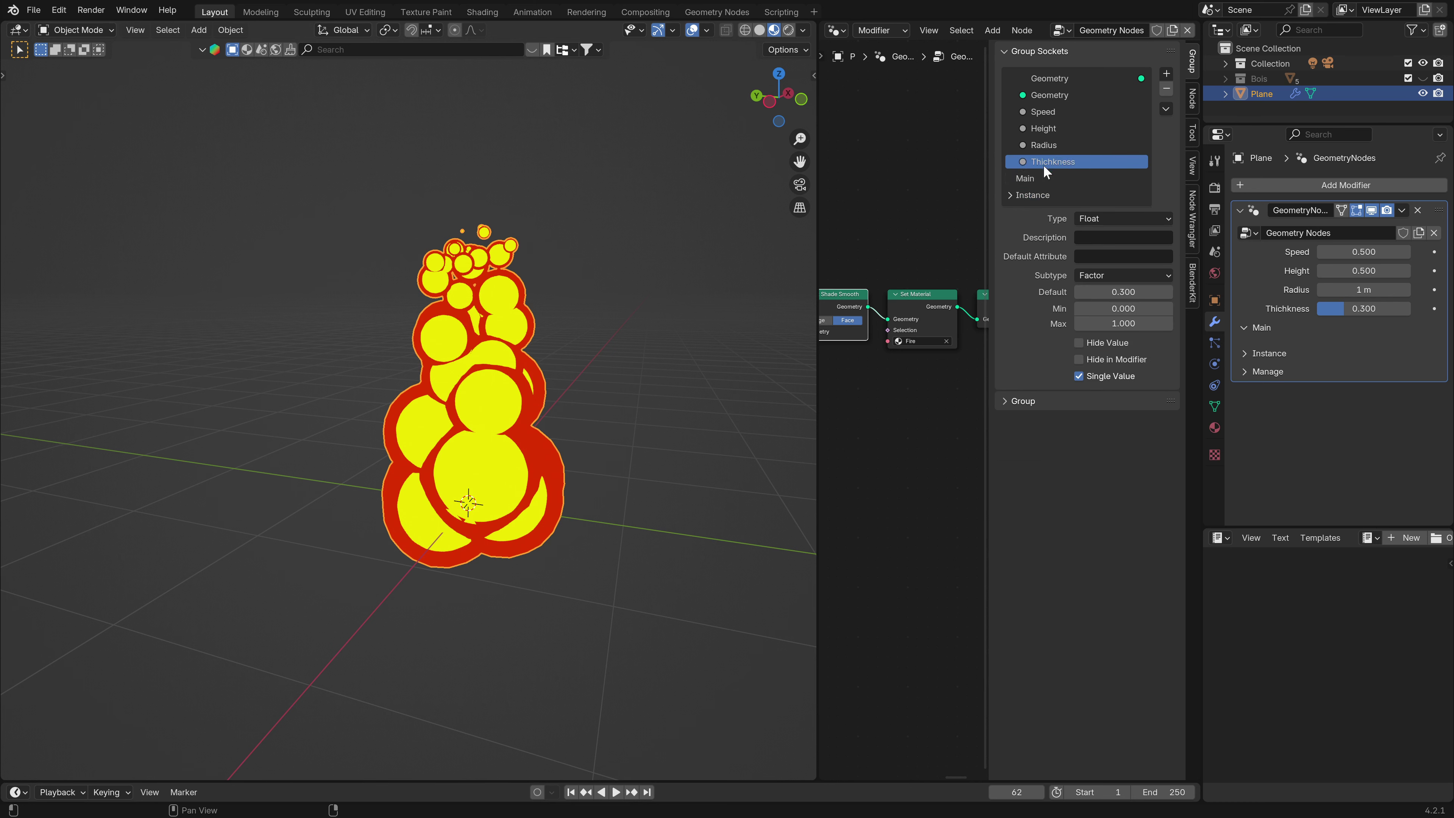
mouse_move(1047, 160)
mouse_down()
mouse_move(1031, 177)
mouse_move(1055, 148)
mouse_move(1044, 170)
mouse_move(1048, 132)
mouse_up()
click(1048, 112)
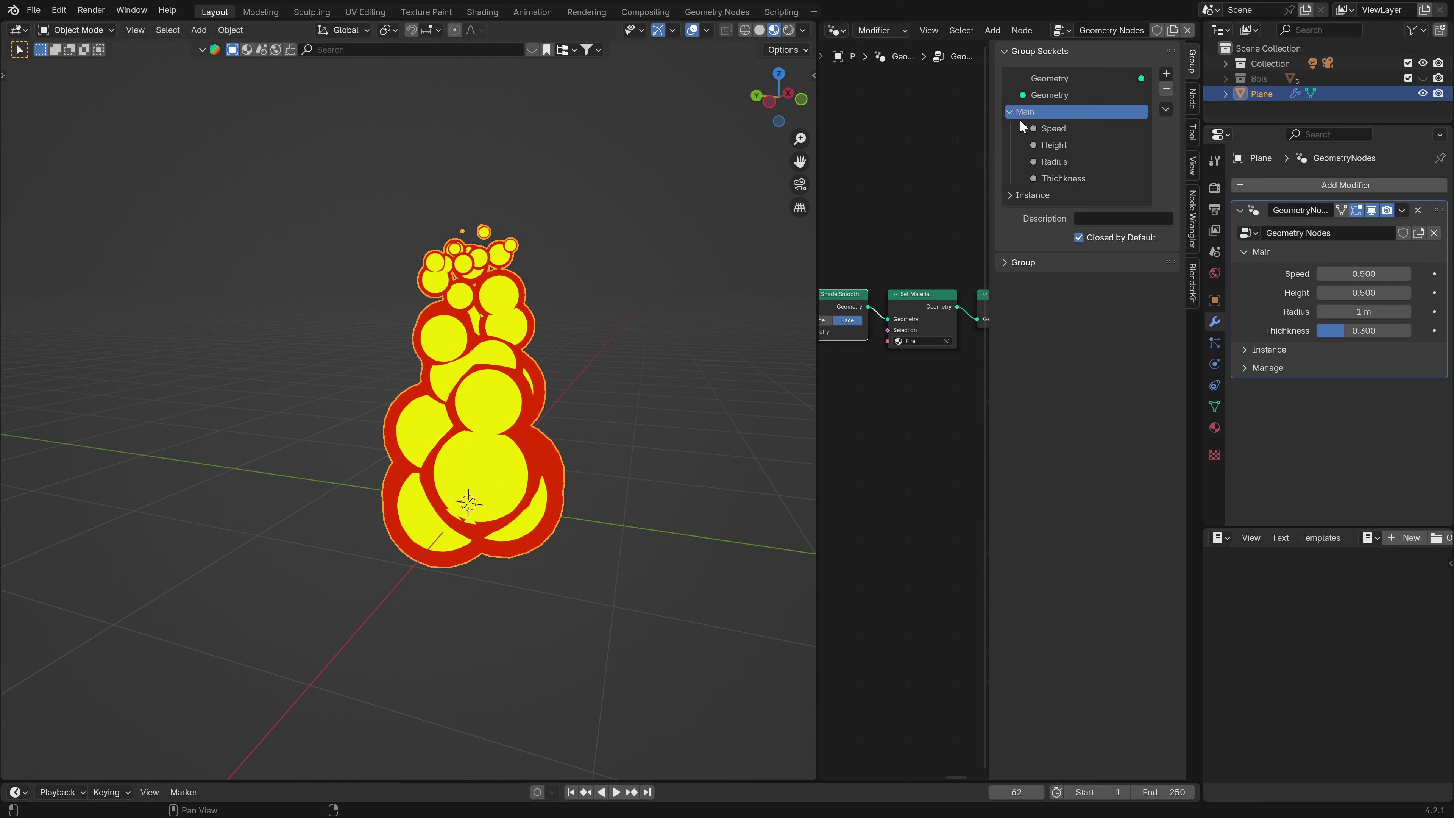
click(1010, 110)
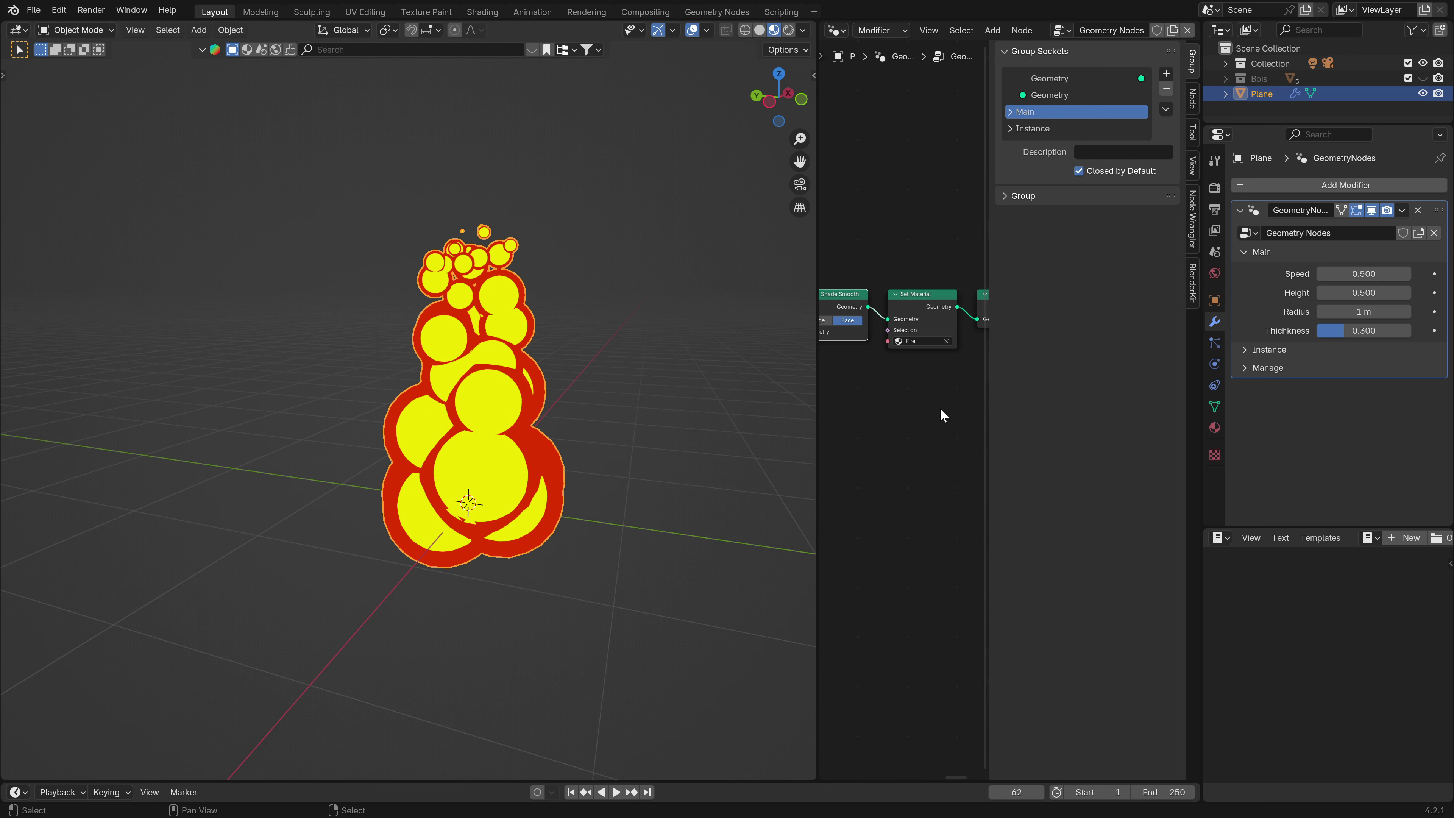
key(ctrl+s)
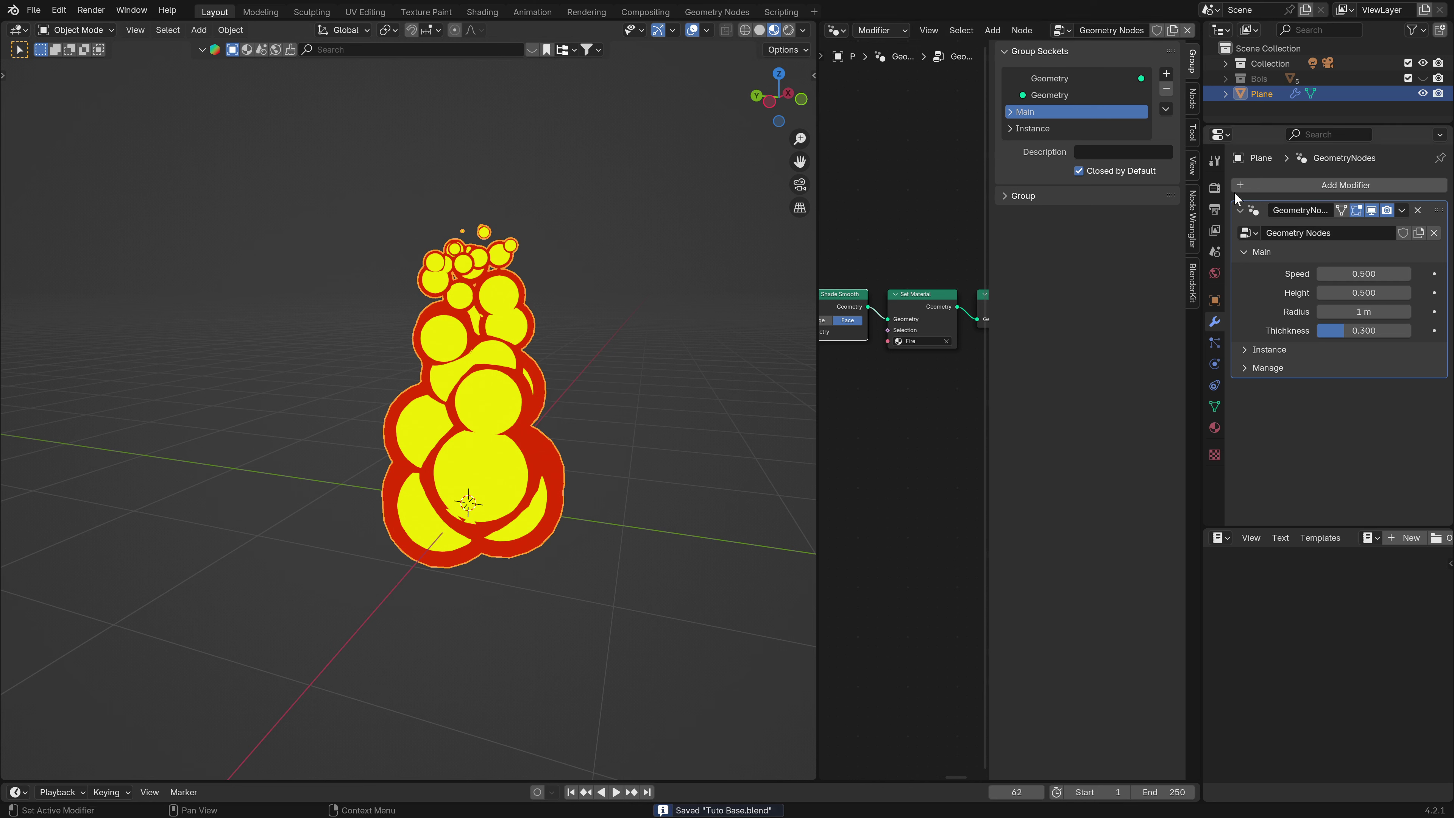
Rename the modifier's node group as Camp Firre.
double_click(1298, 232)
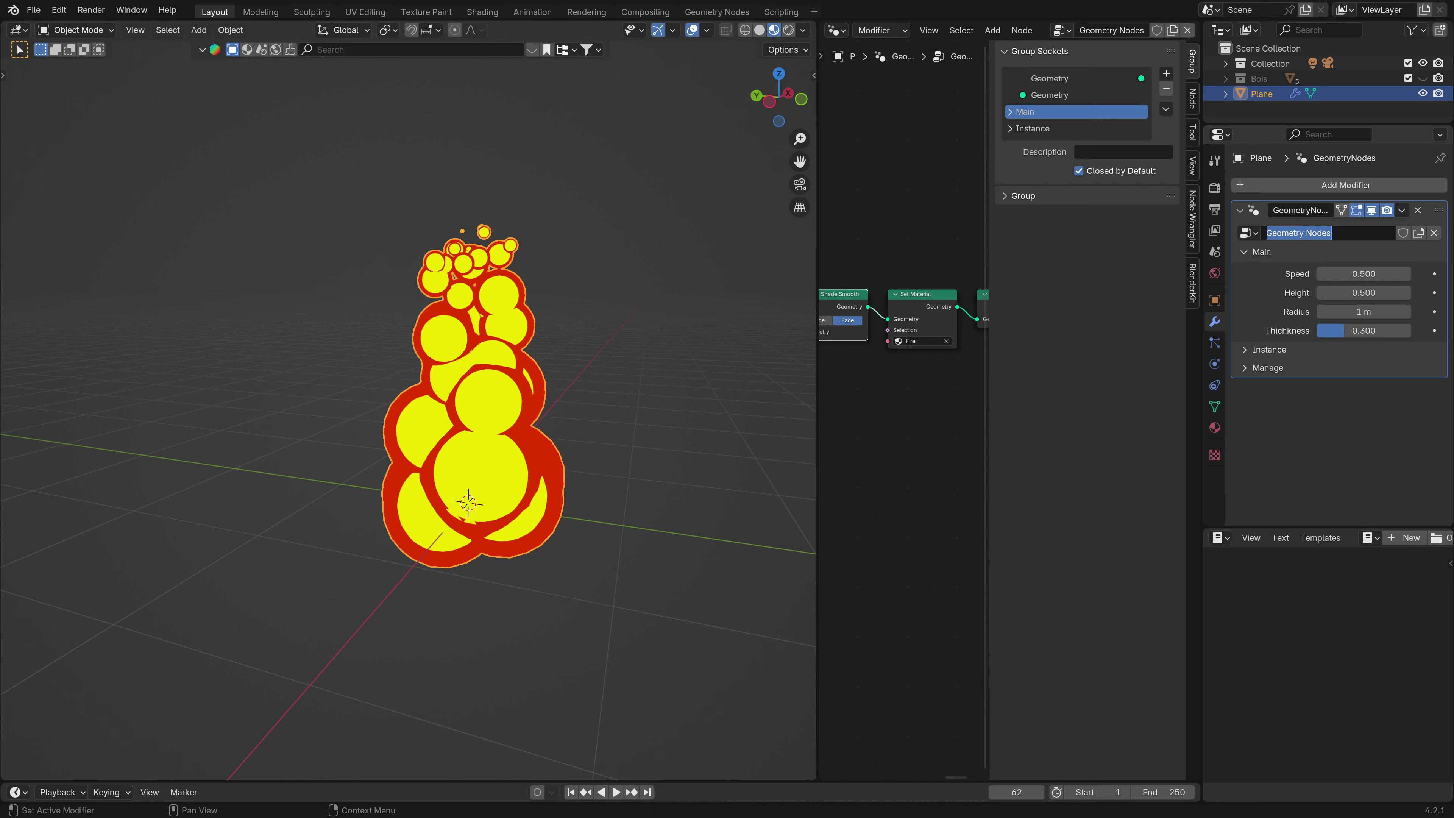
text(Camp Firre)
key(Return)
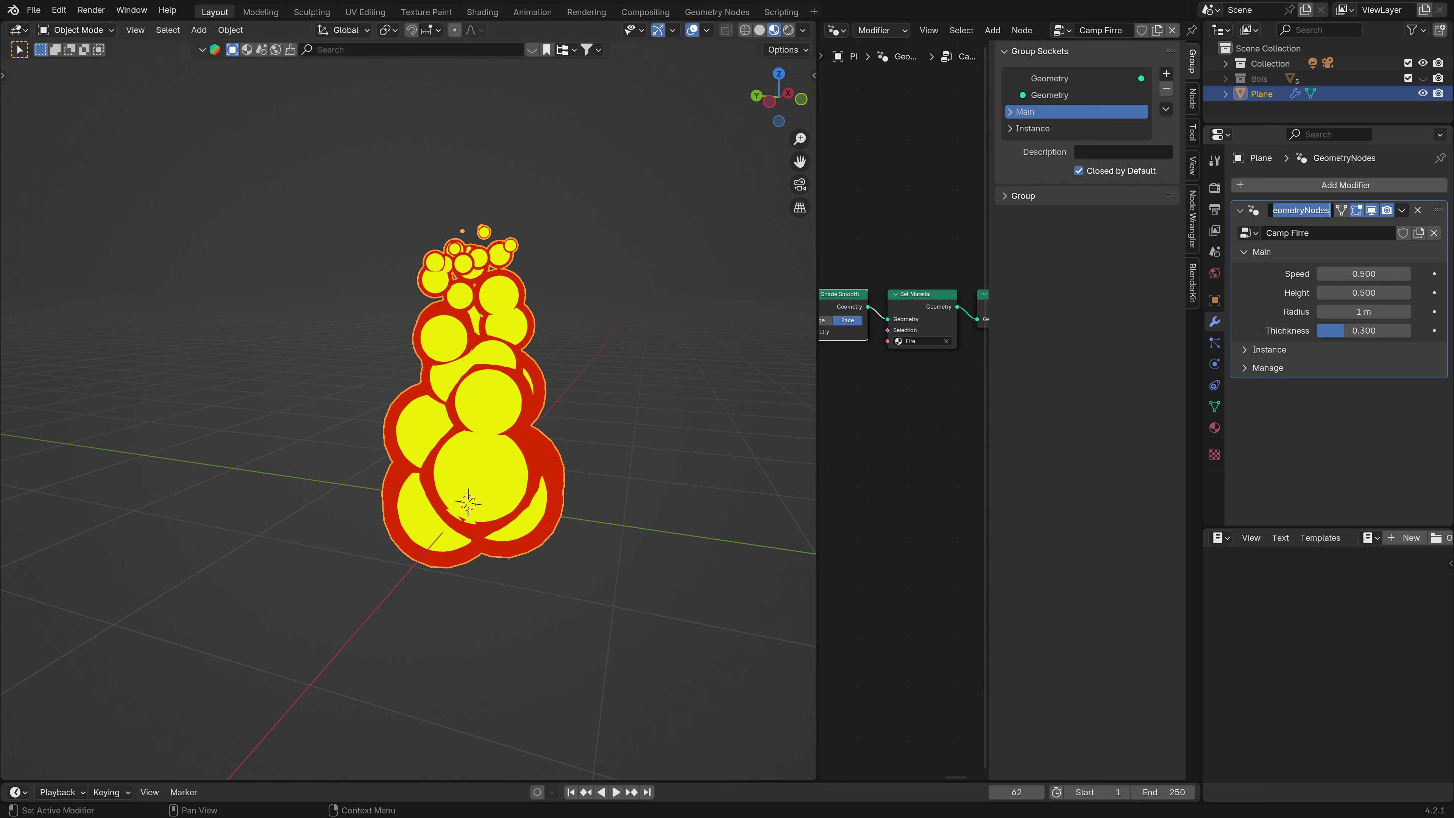
Rename the modifier as CF.000 and hide its node group selector.
text(CF.000)
key(Return)
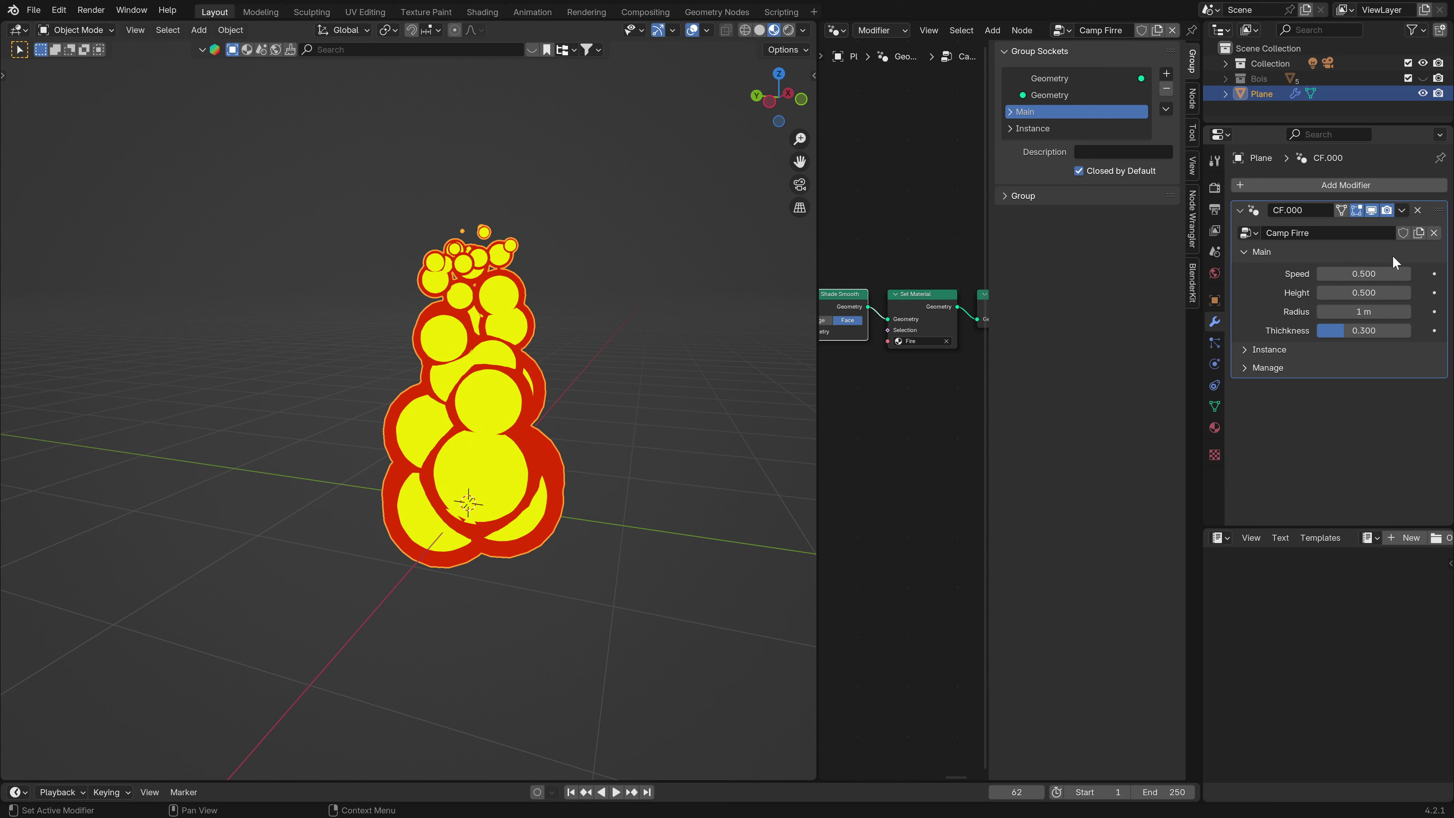
click(1401, 210)
click(1334, 350)
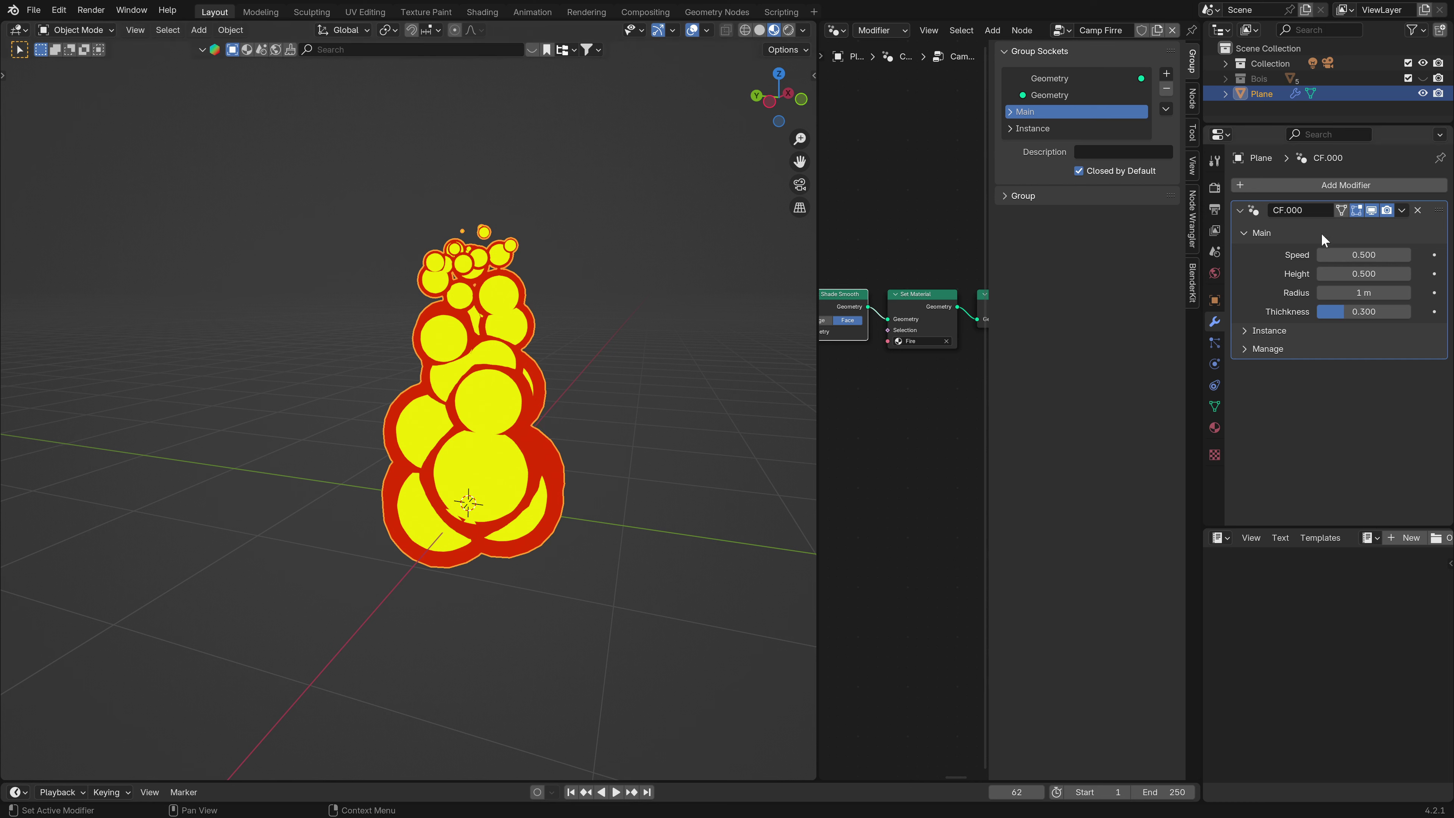
Collapse the modifier's Main panel and hide the node editor's sidebar.
click(1241, 233)
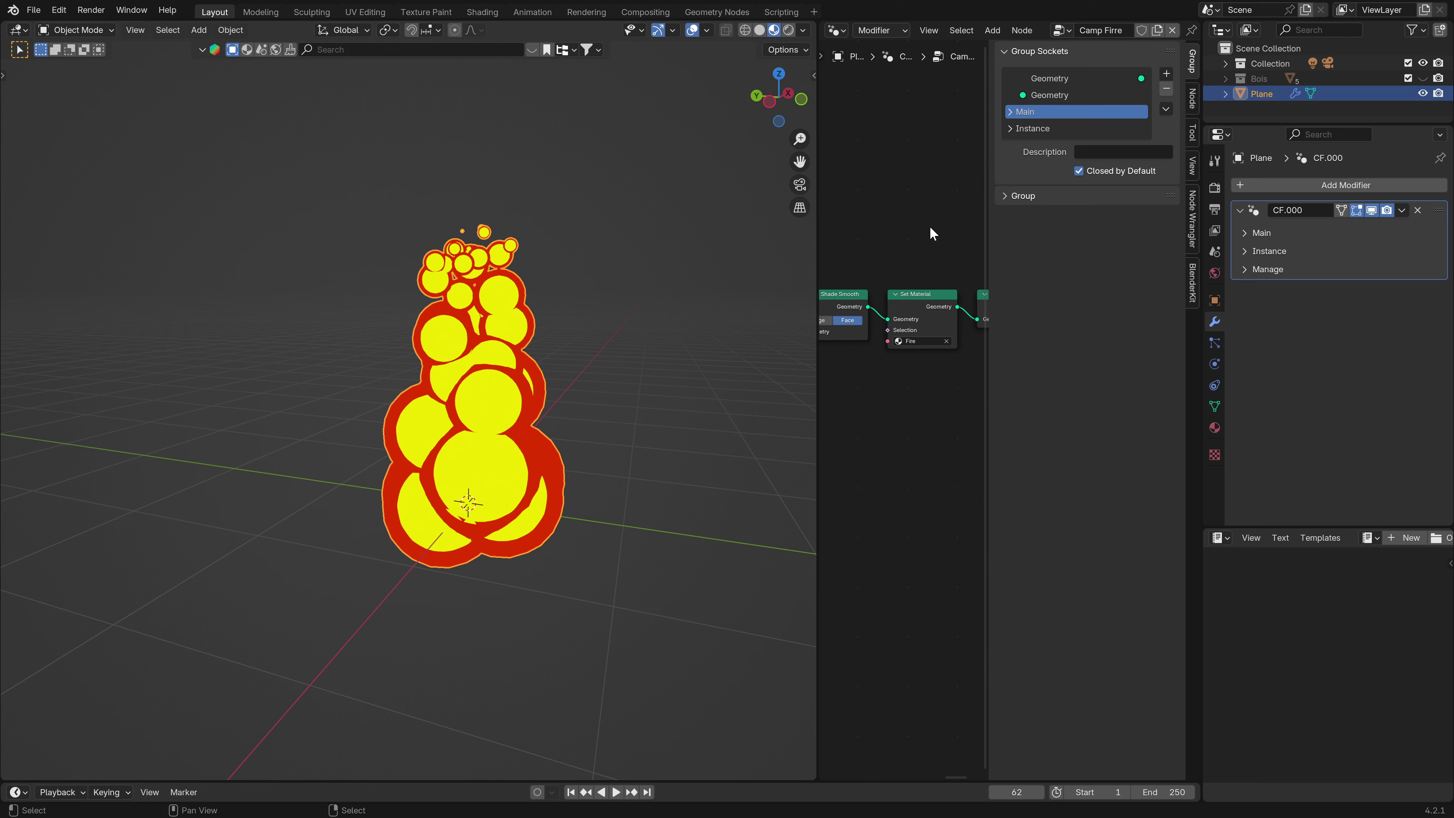
key(n)
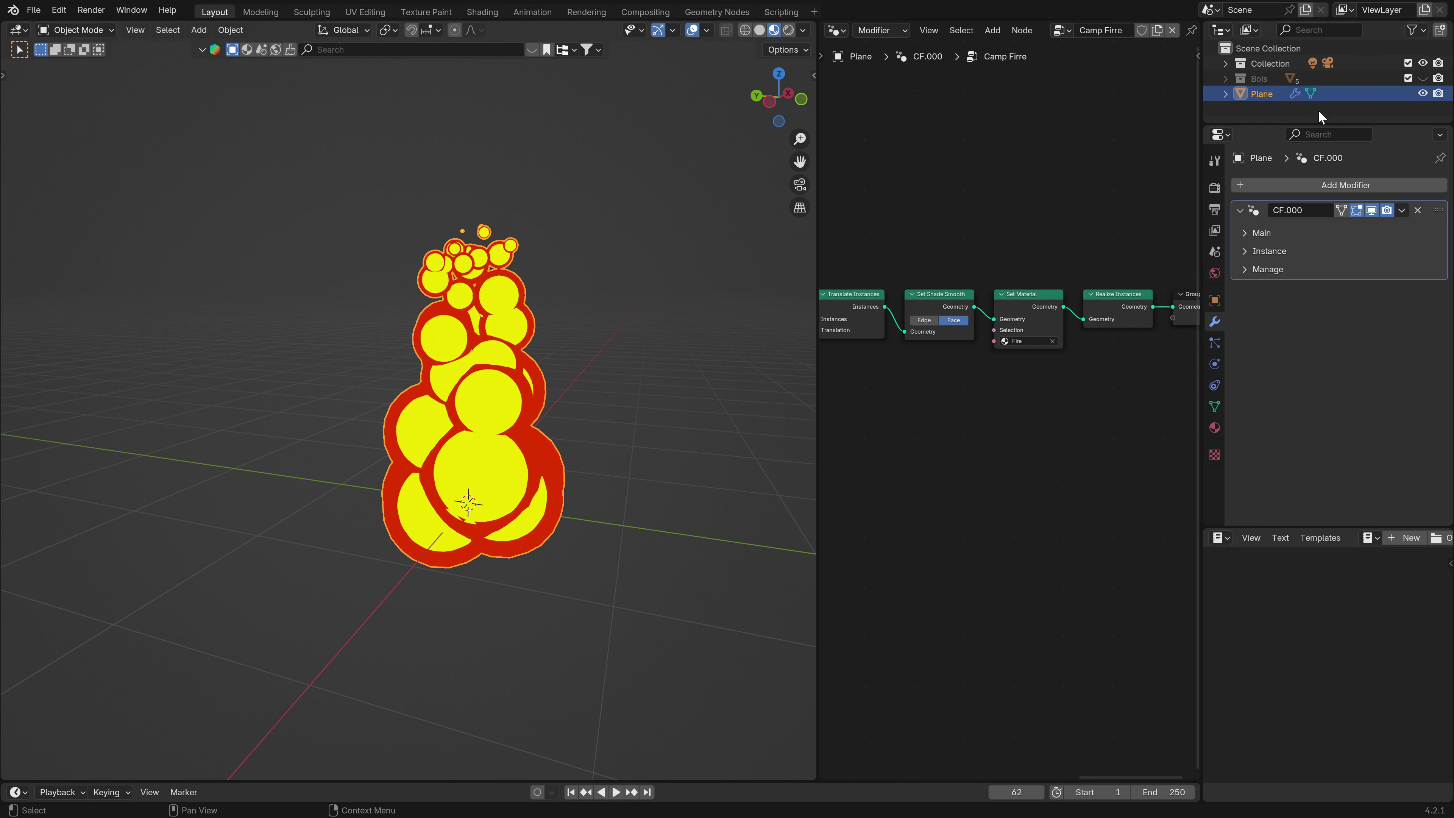
Unhide the Bois log collection and scale the fire Plane up to about 2.2 times its size.
click(1422, 79)
middle_drag(741, 354, 489, 437)
click(509, 396)
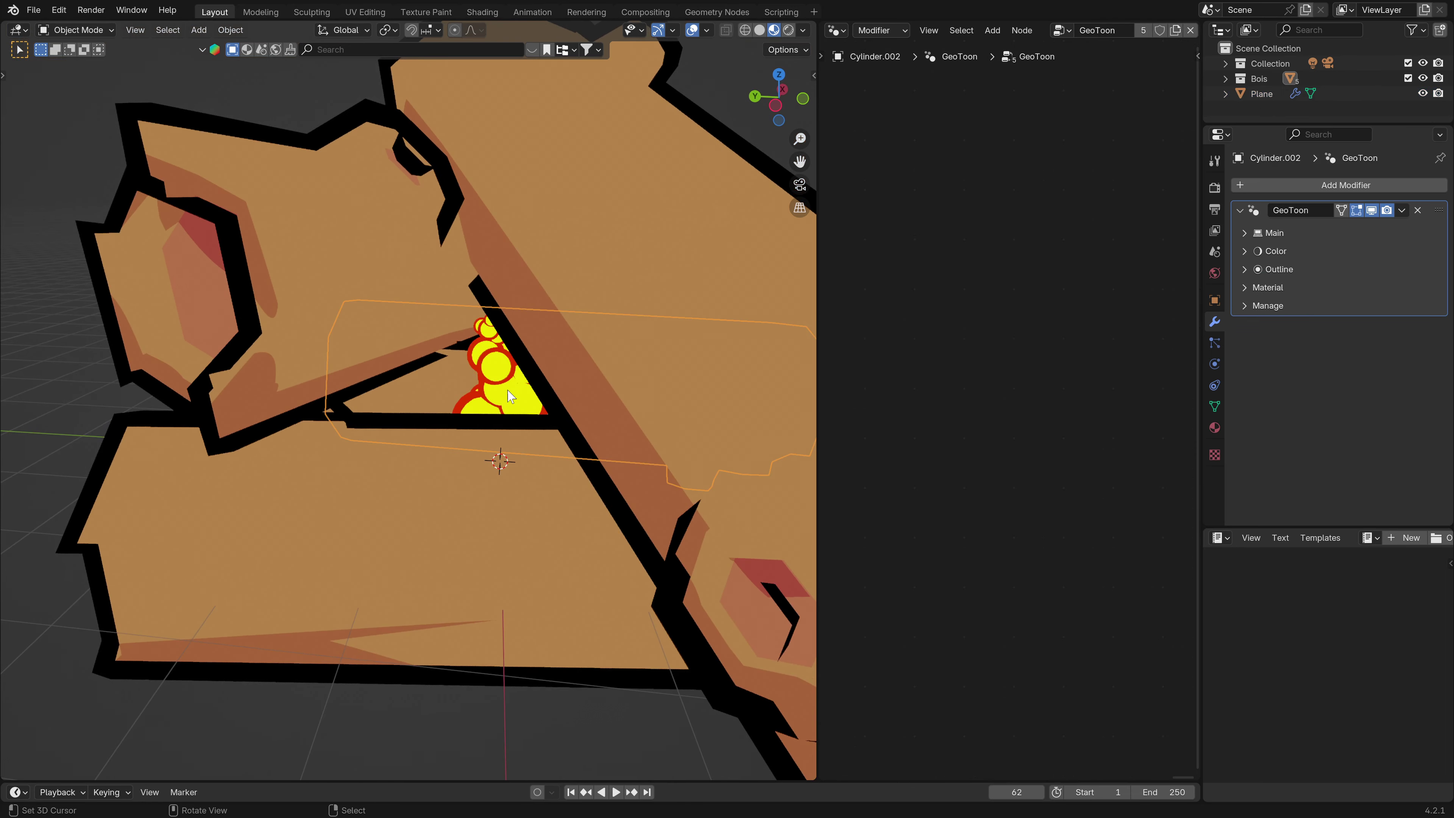
click(509, 395)
scroll(596, 412, down, 6)
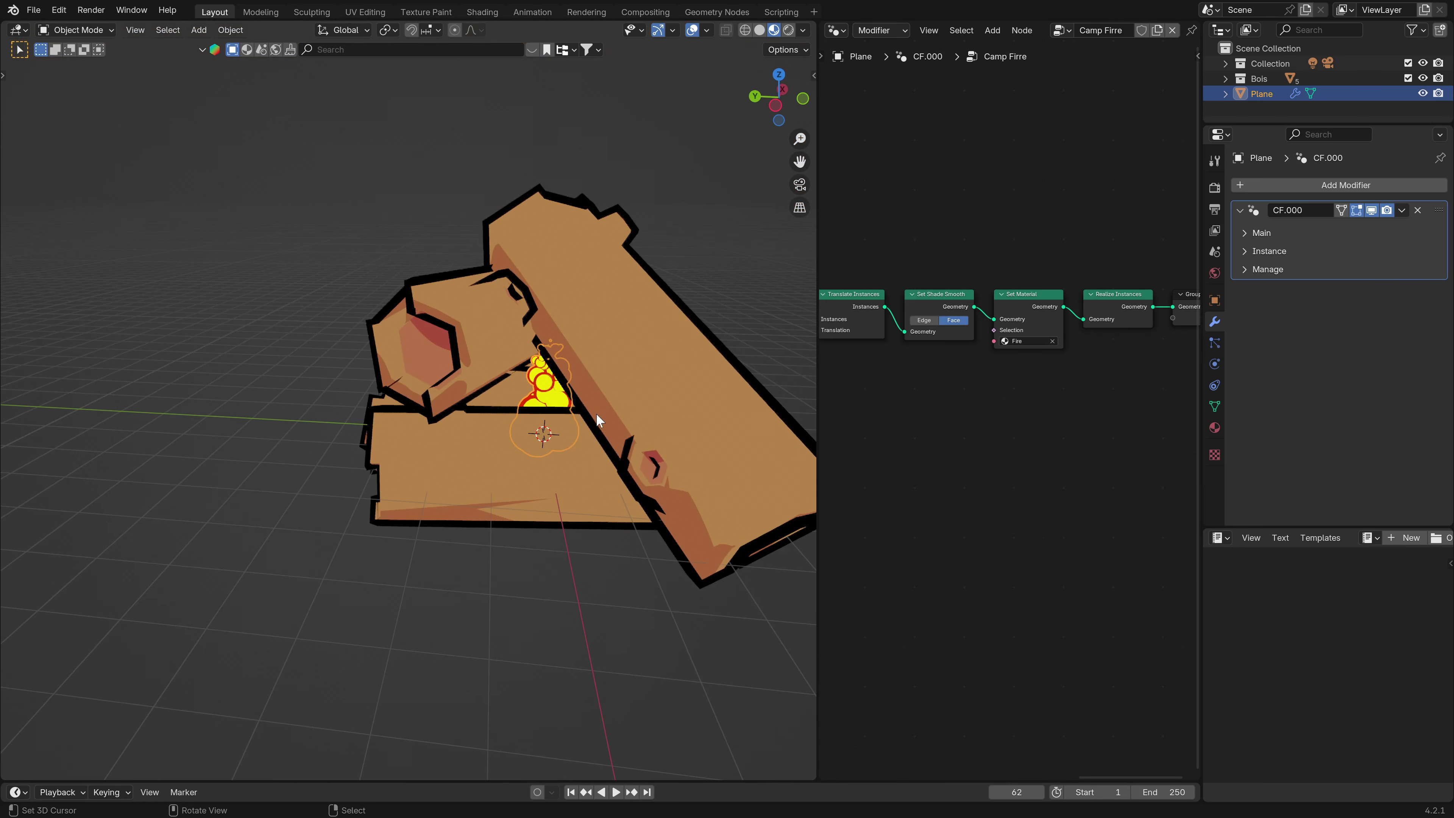
scroll(544, 407, down, 3)
key(s)
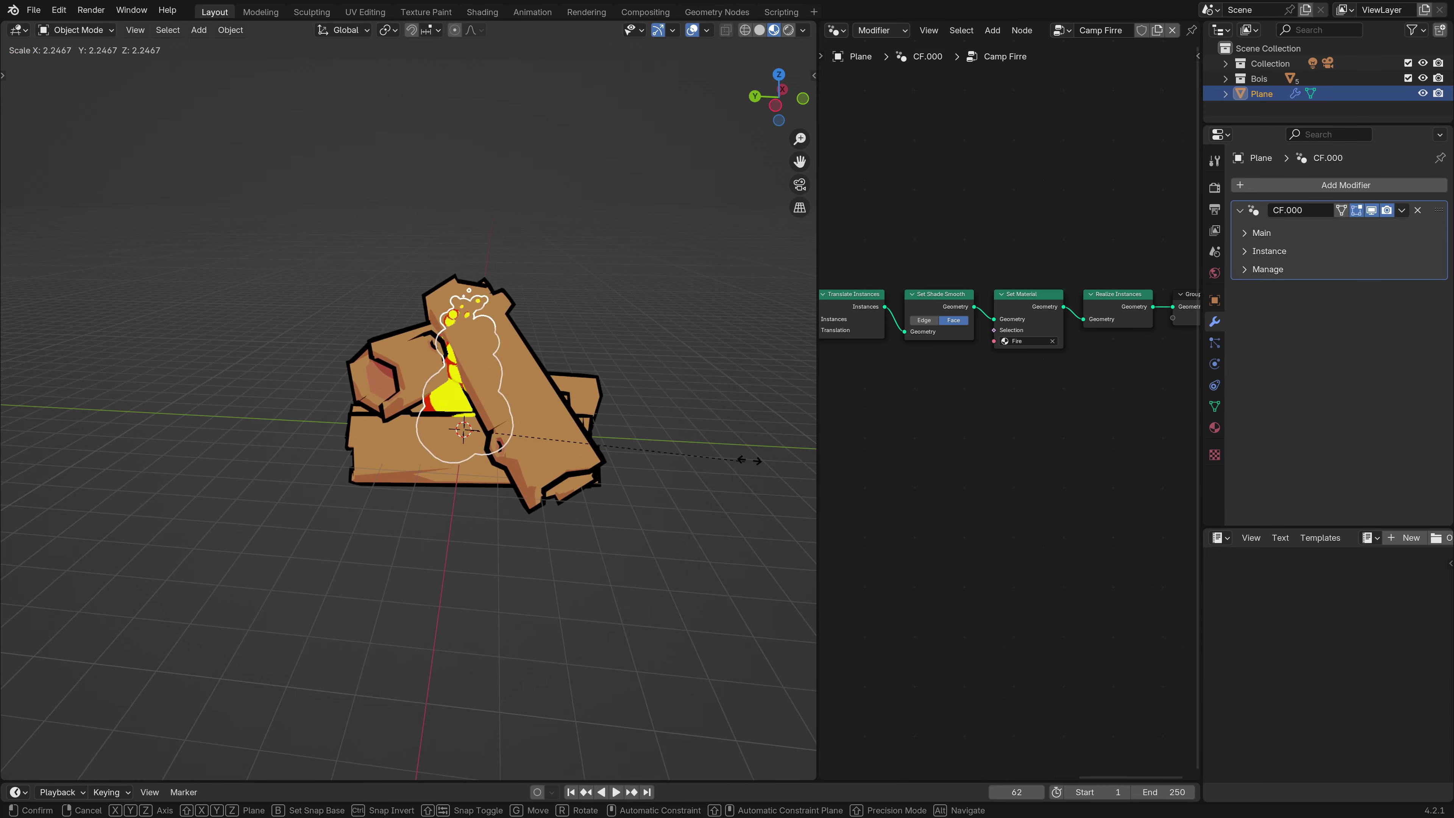
click(46, 435)
middle_drag(45, 435, 481, 477)
Raise the fire along the Z axis above the logs, show the viewport in rendered shading and save the file.
key(g)
key(z)
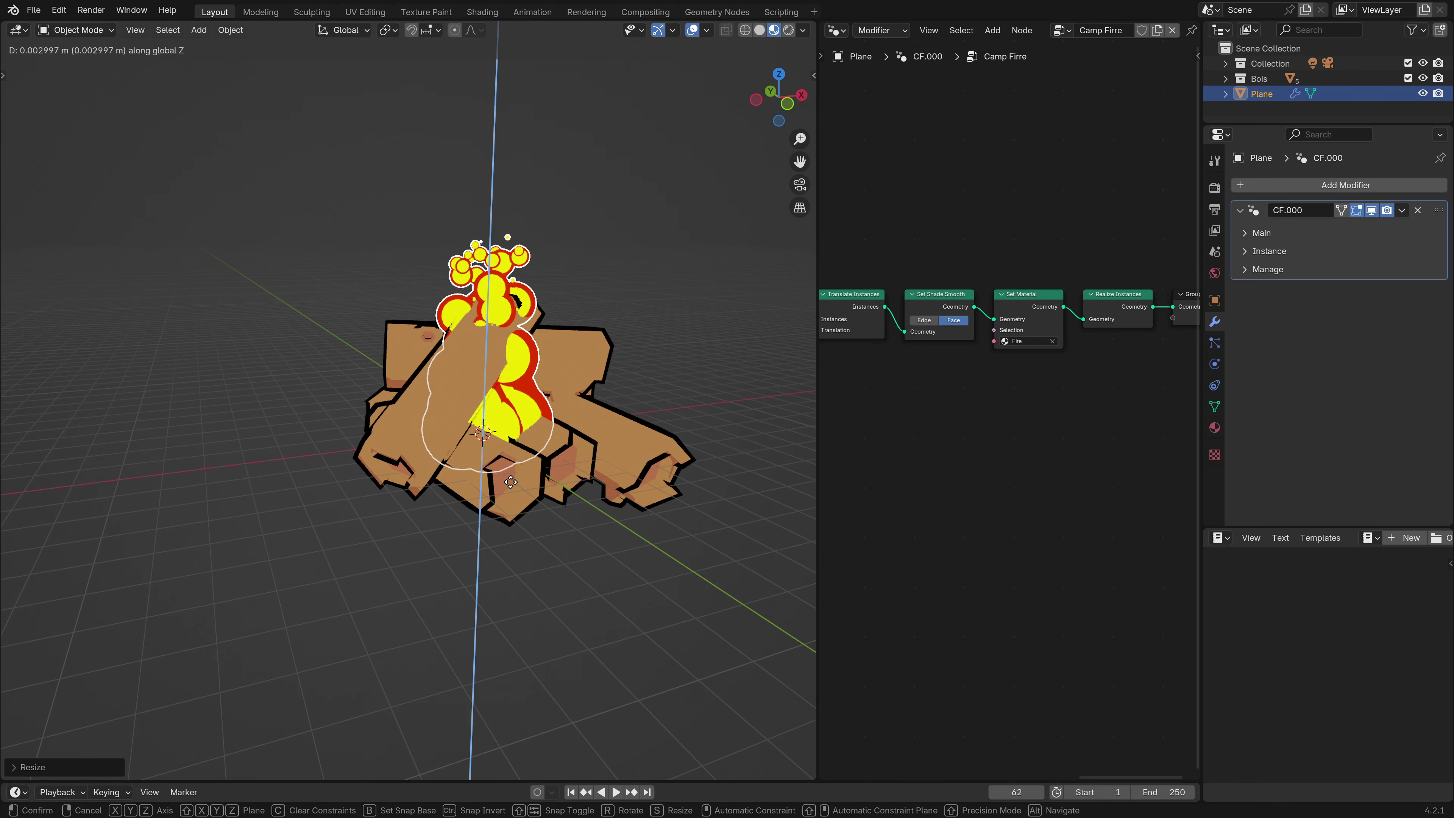
click(526, 415)
click(788, 30)
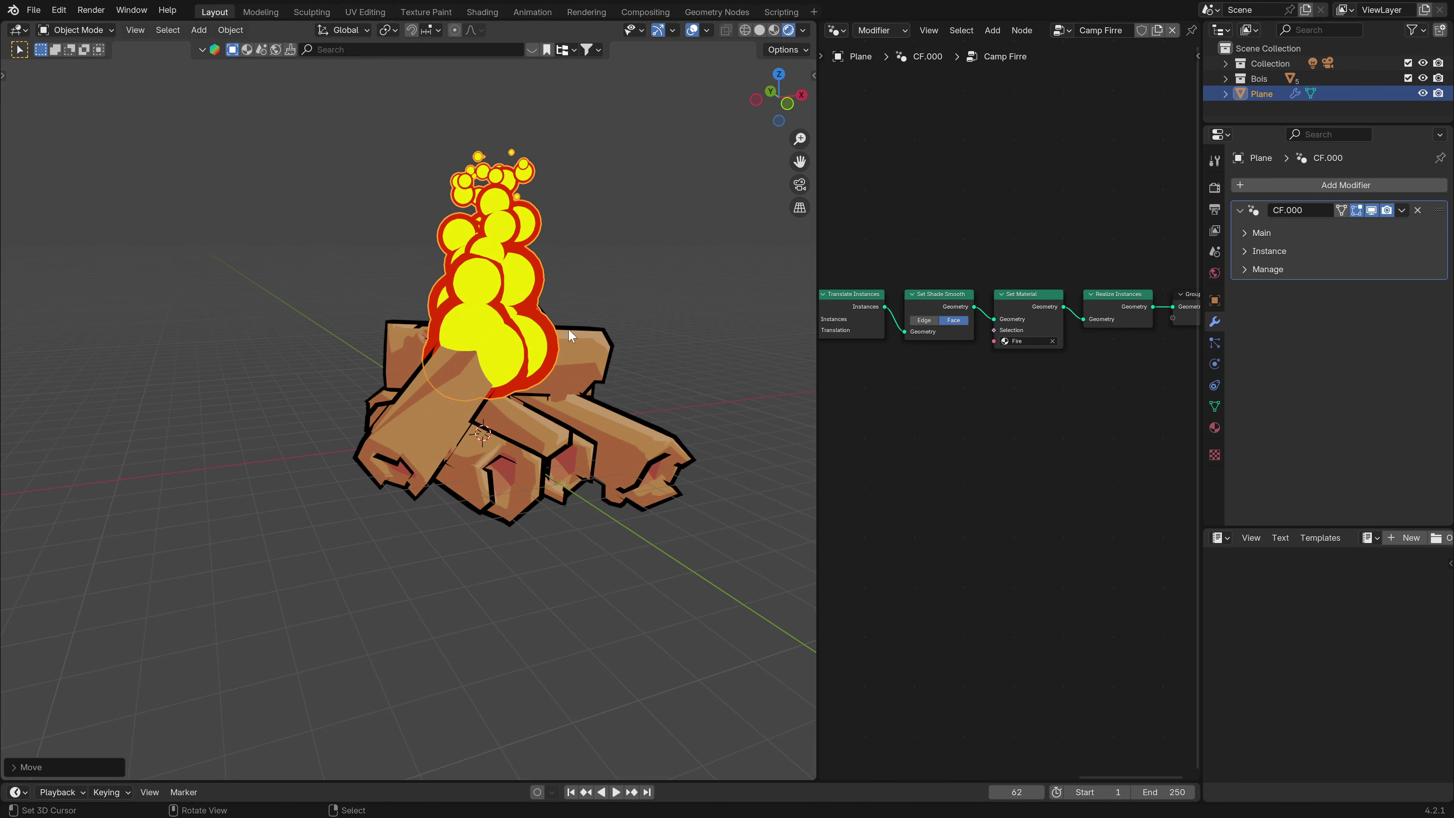
mouse_move(567, 328)
middle_down()
mouse_move(382, 439)
mouse_move(314, 399)
mouse_move(351, 446)
mouse_move(501, 402)
middle_up()
key(ctrl+s)
middle_drag(607, 474, 557, 539)
key(s)
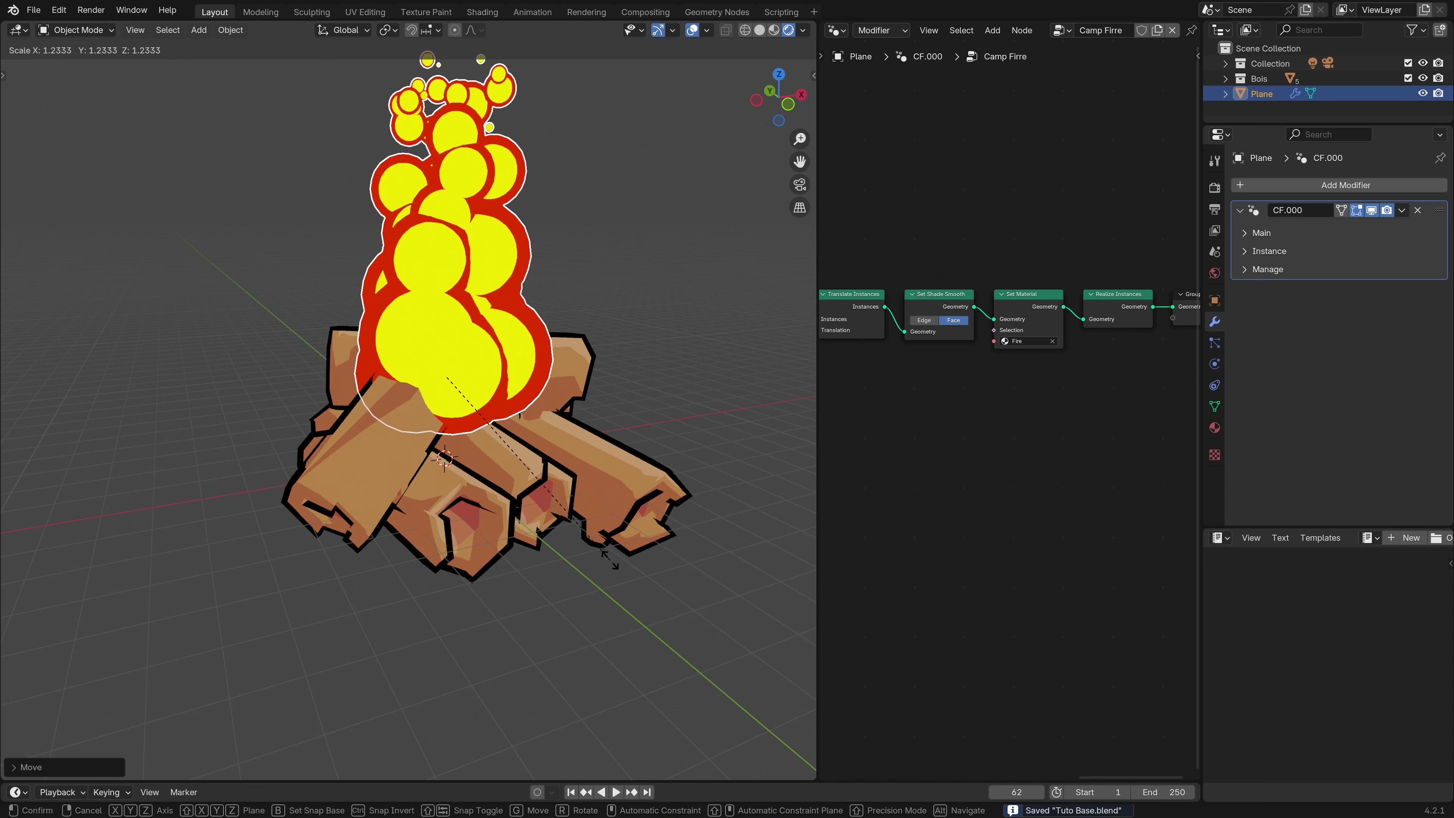
right_click(594, 551)
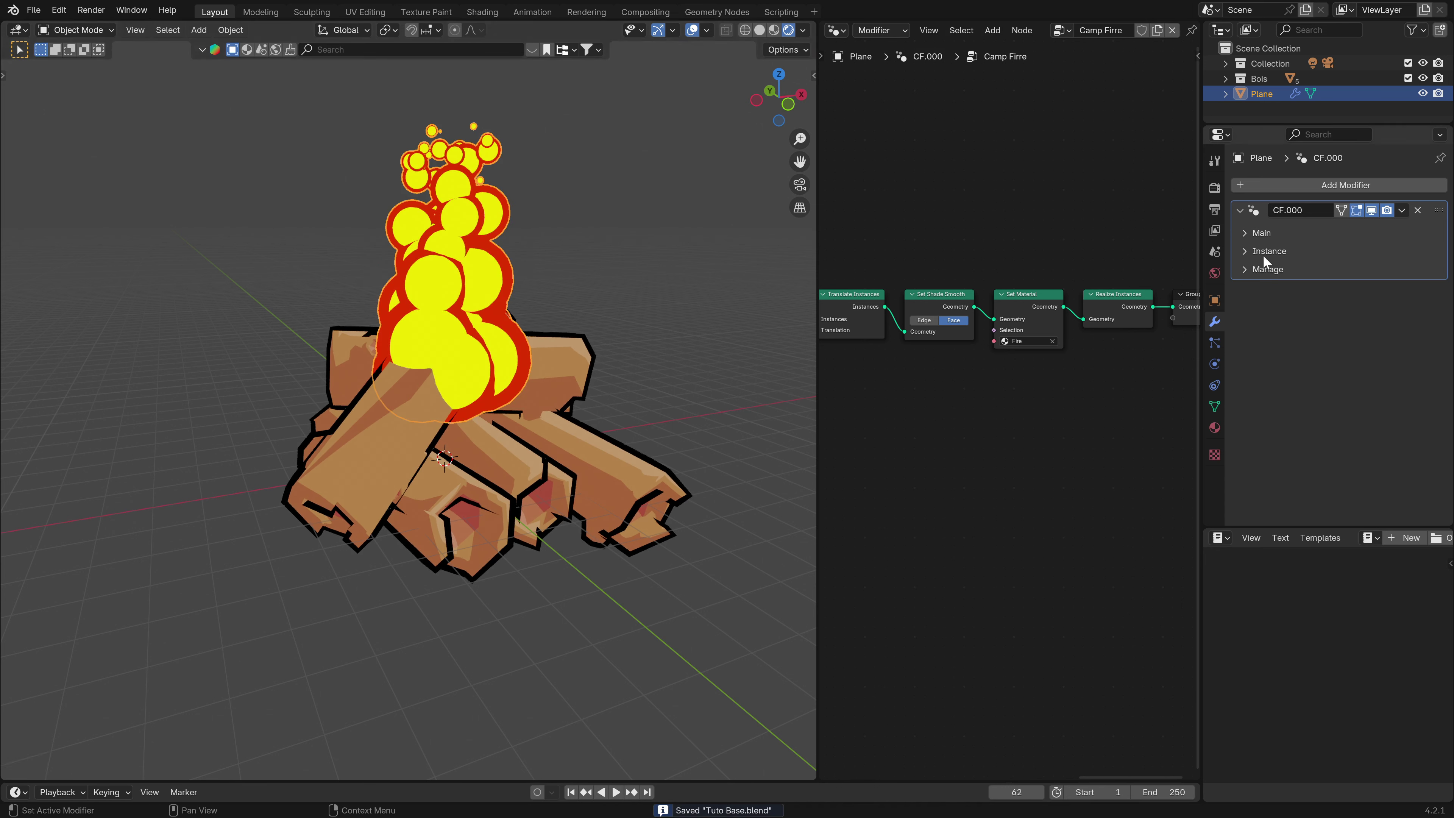
click(1247, 252)
drag(1363, 292, 1342, 269)
right_click(1391, 292)
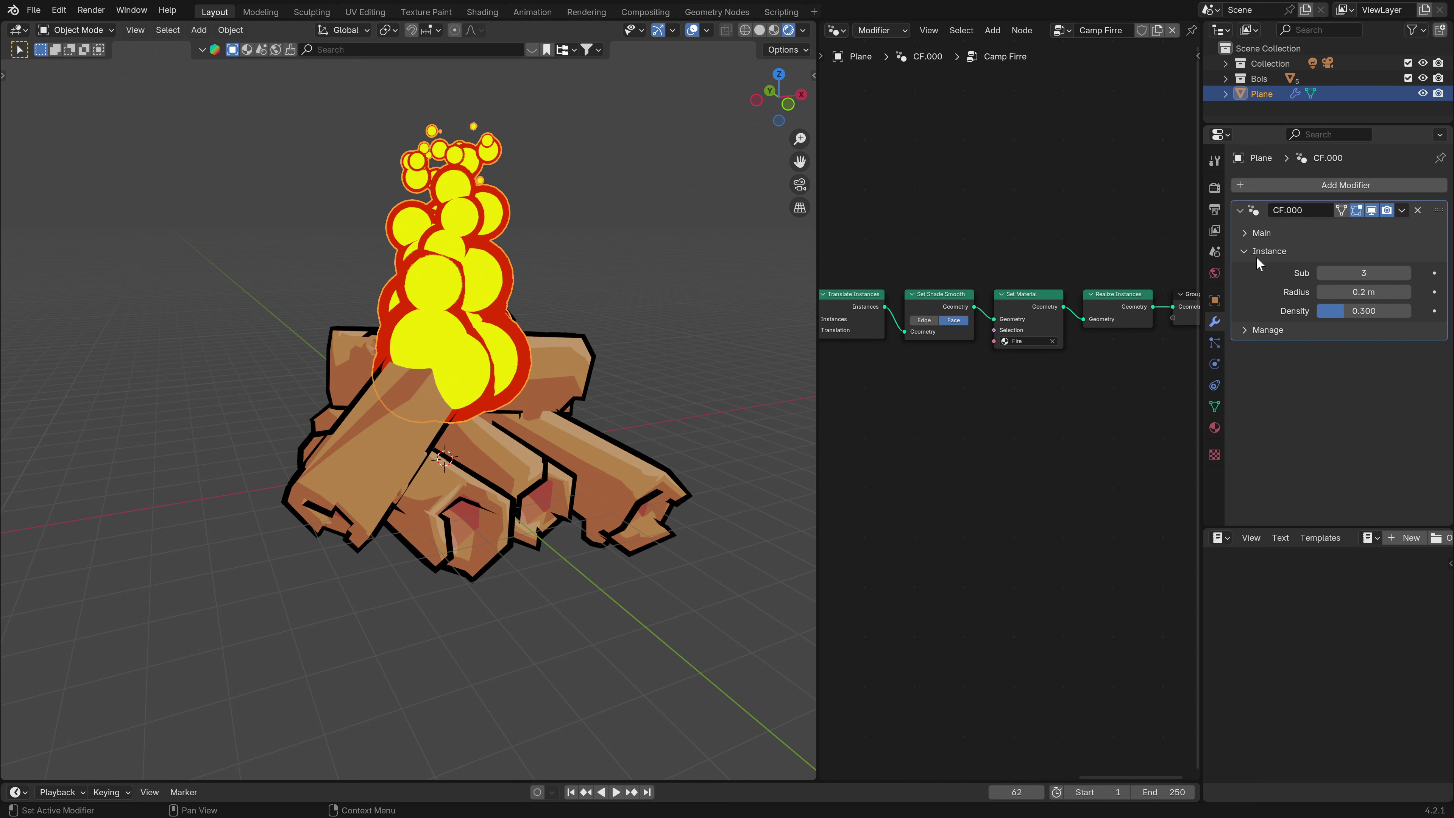
click(1259, 252)
Set the Thichkness input in the modifier's Main panel to 0.5 and save the file.
click(1250, 233)
drag(1362, 319, 1374, 319)
right_click(1370, 317)
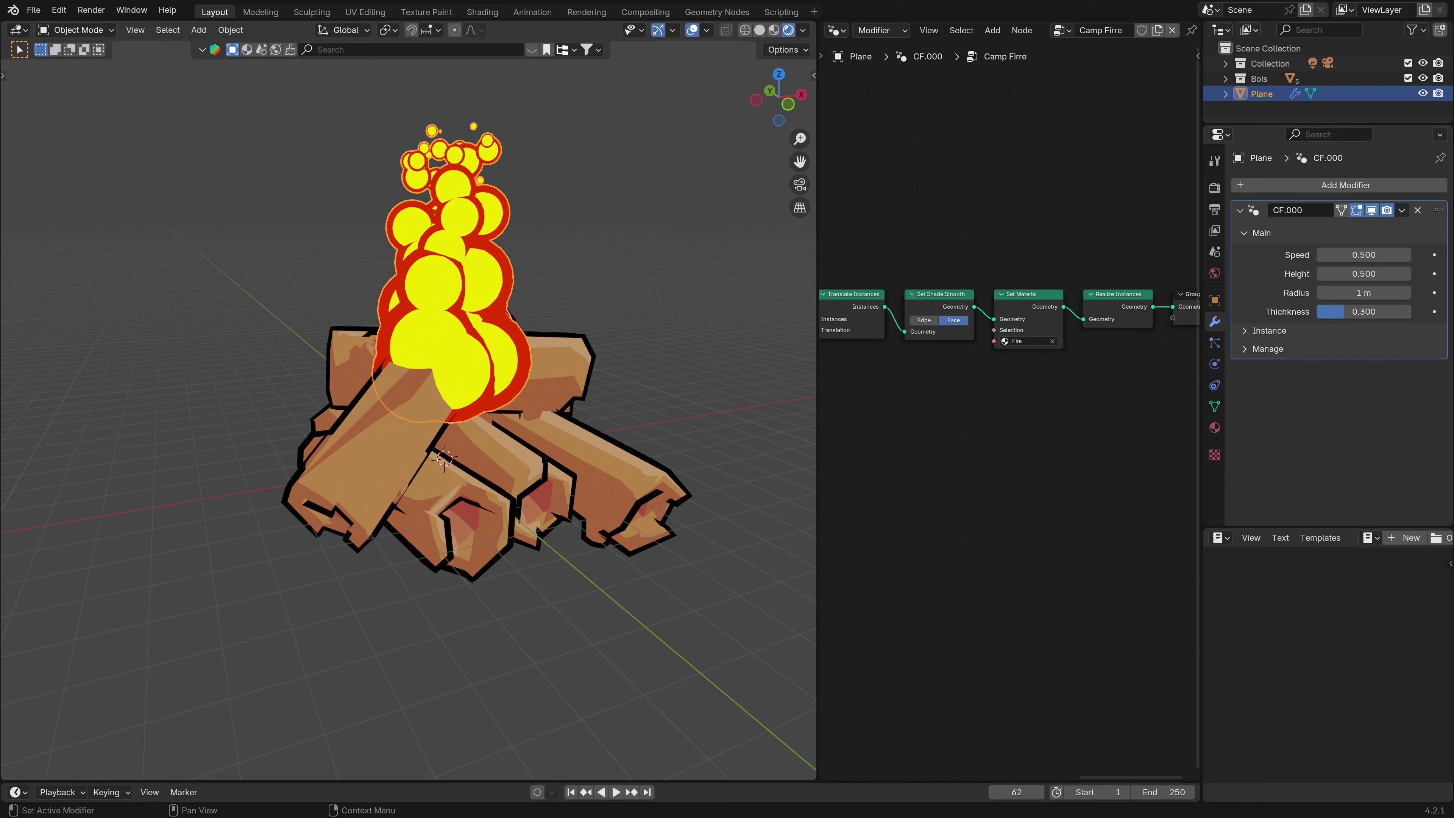
click(1368, 312)
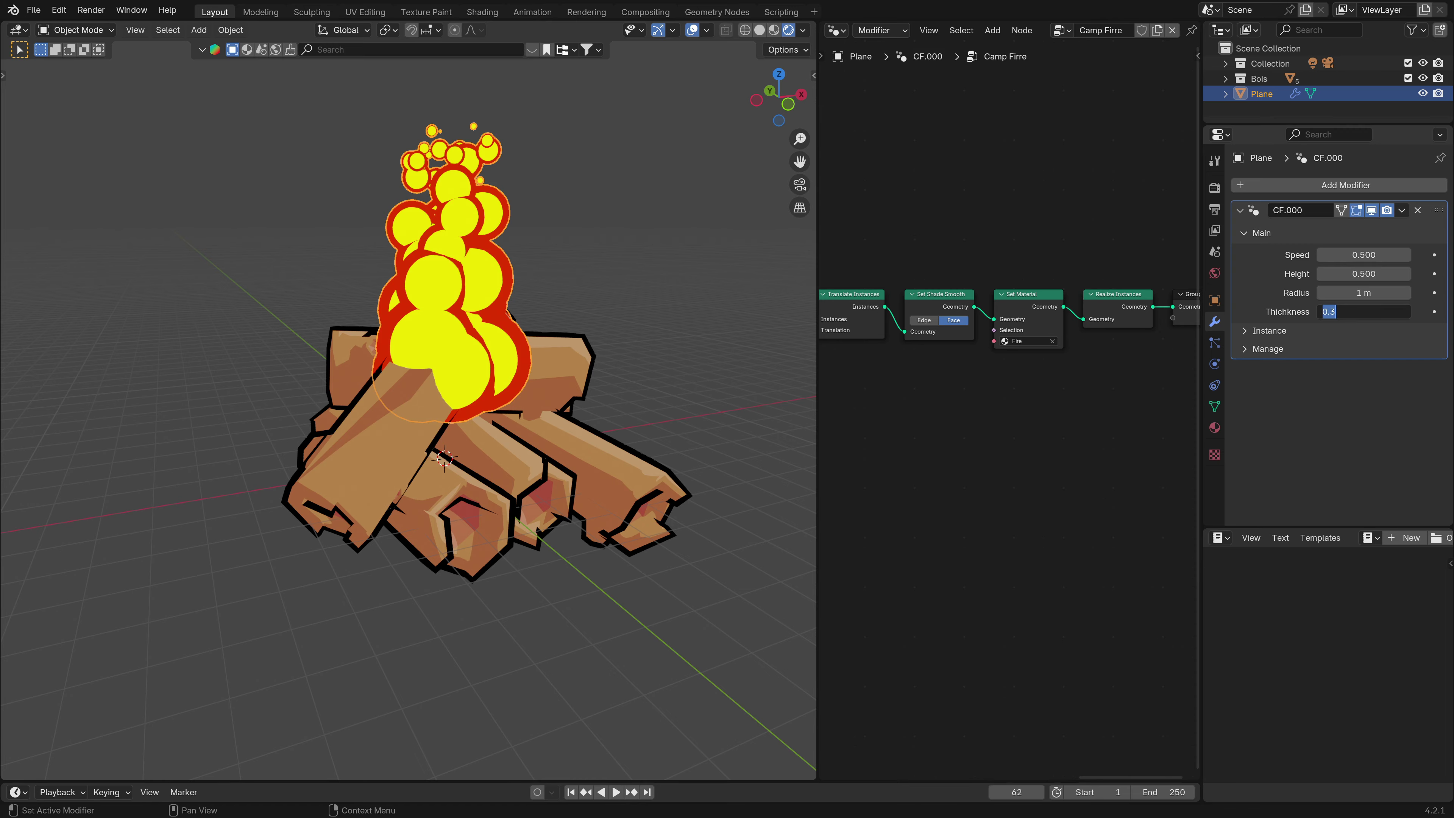
text(.5)
key(Return)
middle_drag(169, 315, 522, 596)
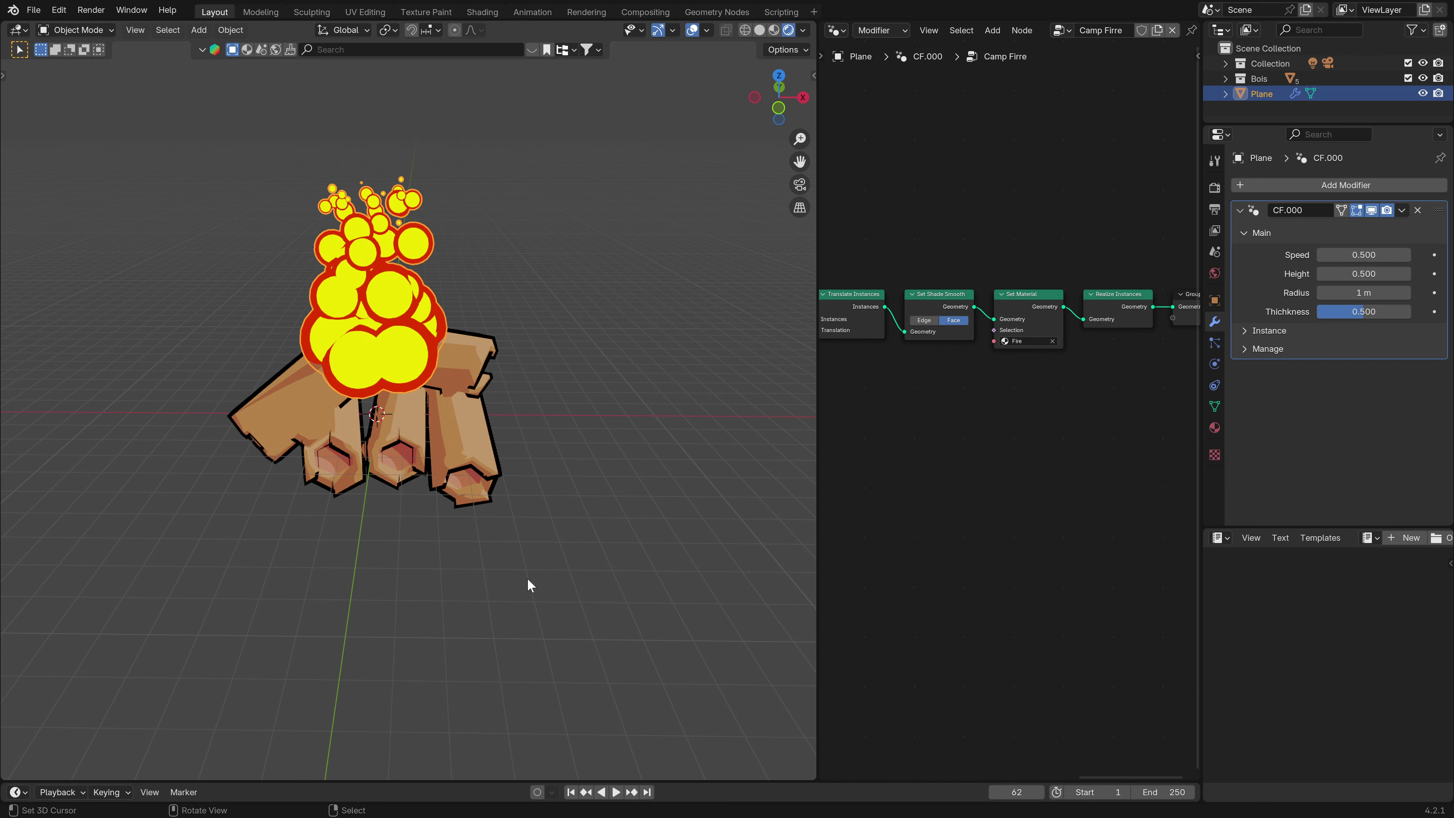
key(ctrl+s)
scroll(426, 481, up, 2)
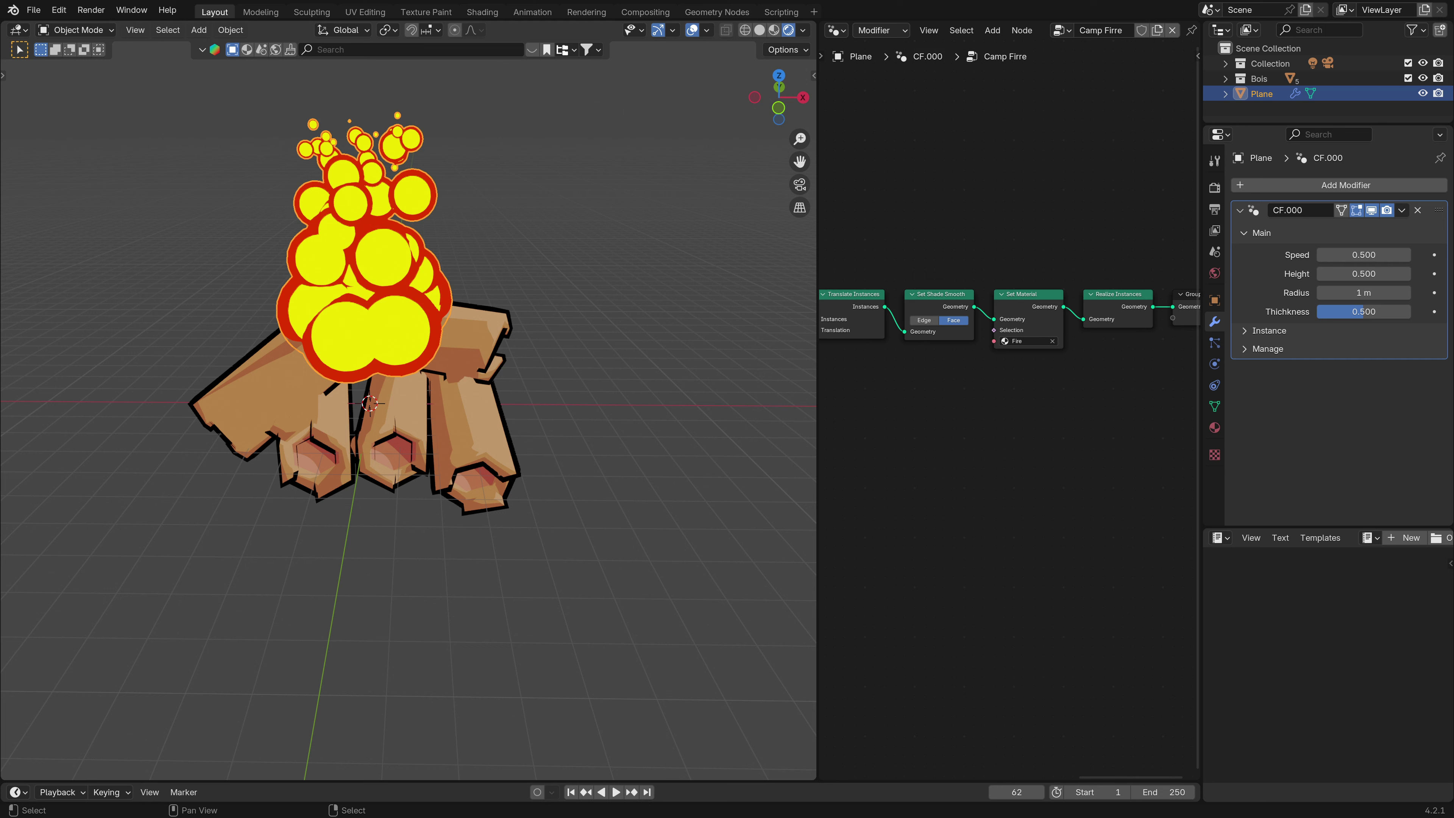
Select the rightmost front log and open the Surface settings of its Bois material.
click(452, 423)
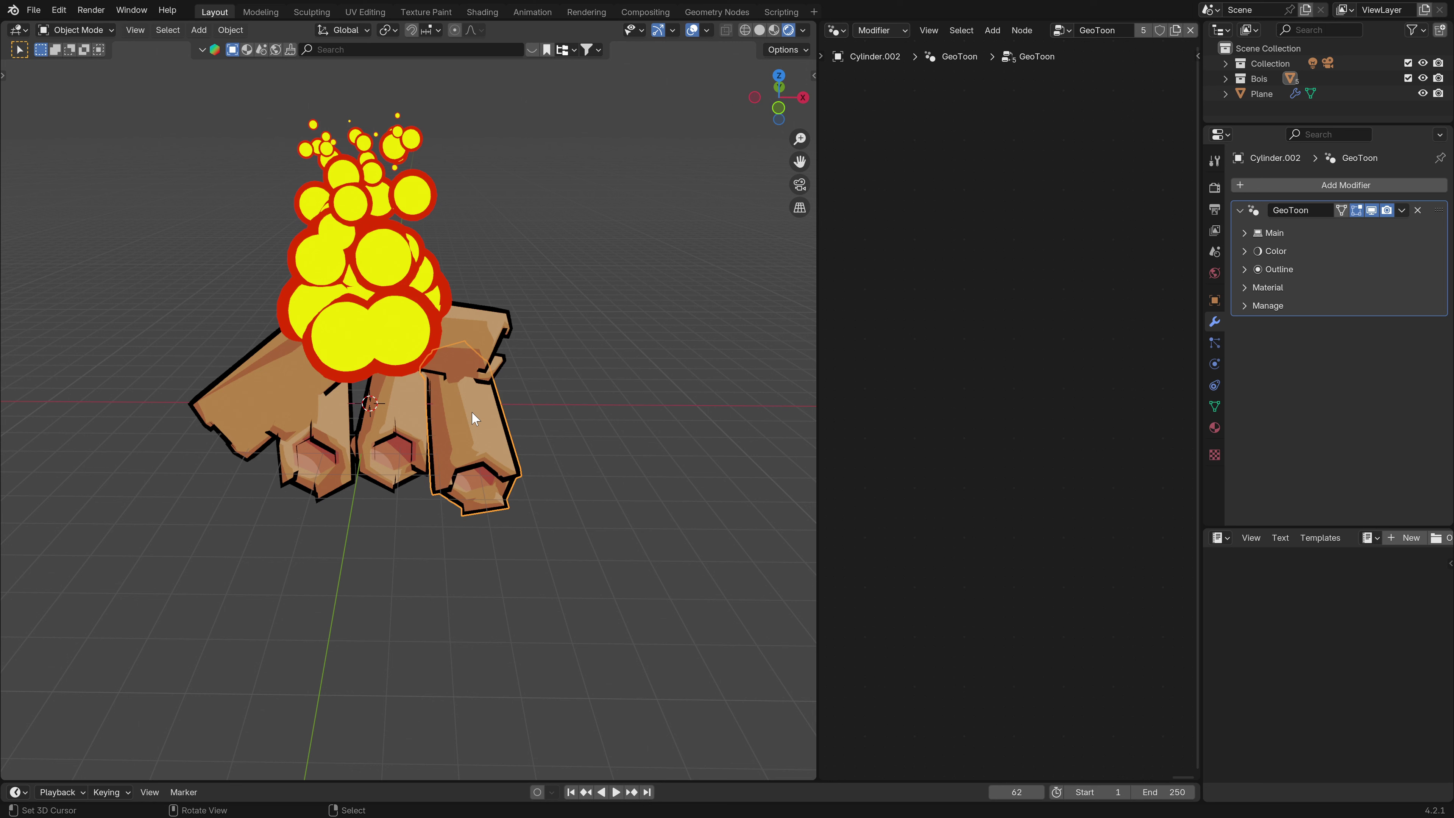
click(1214, 427)
click(1264, 192)
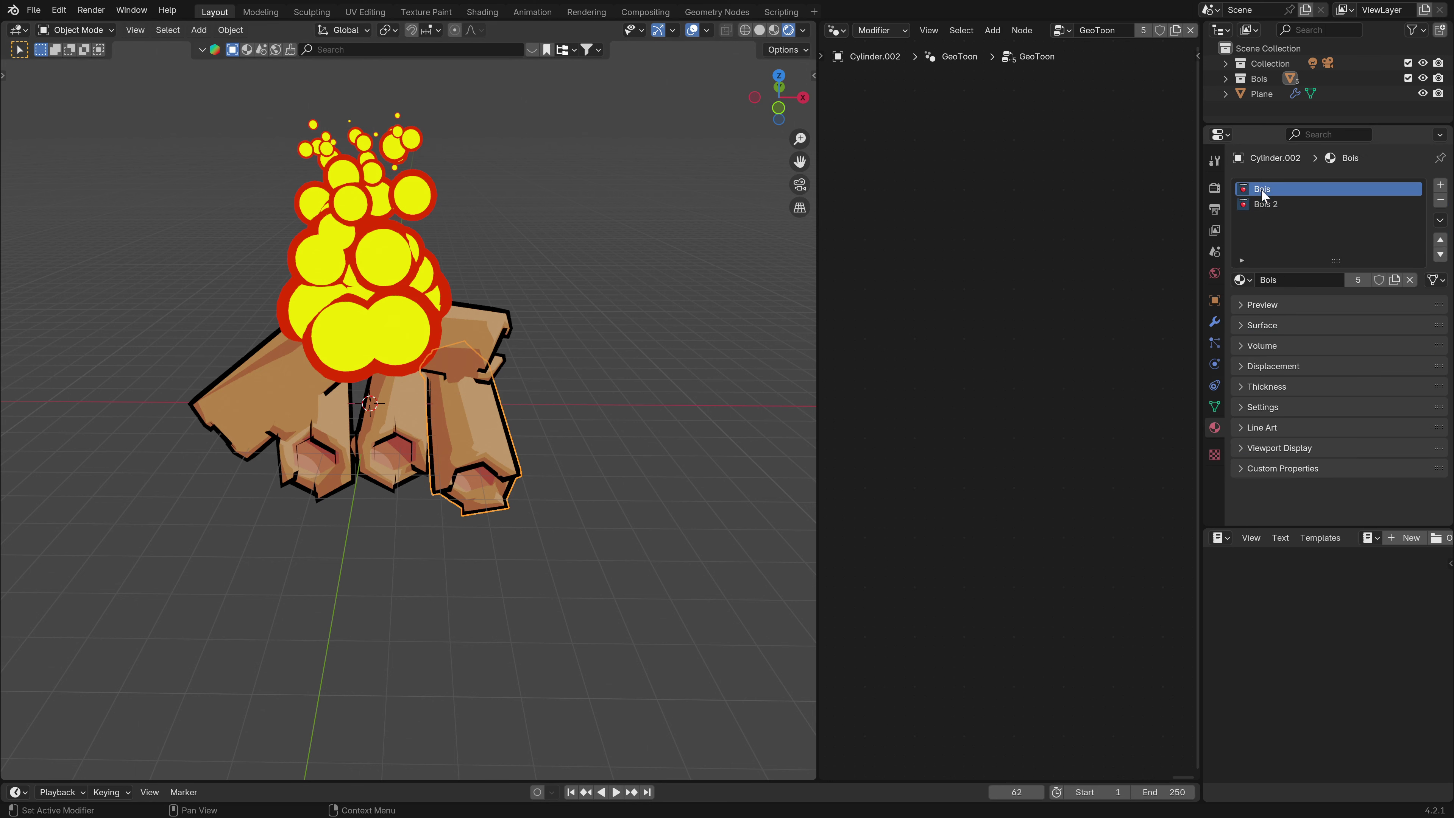
click(1251, 327)
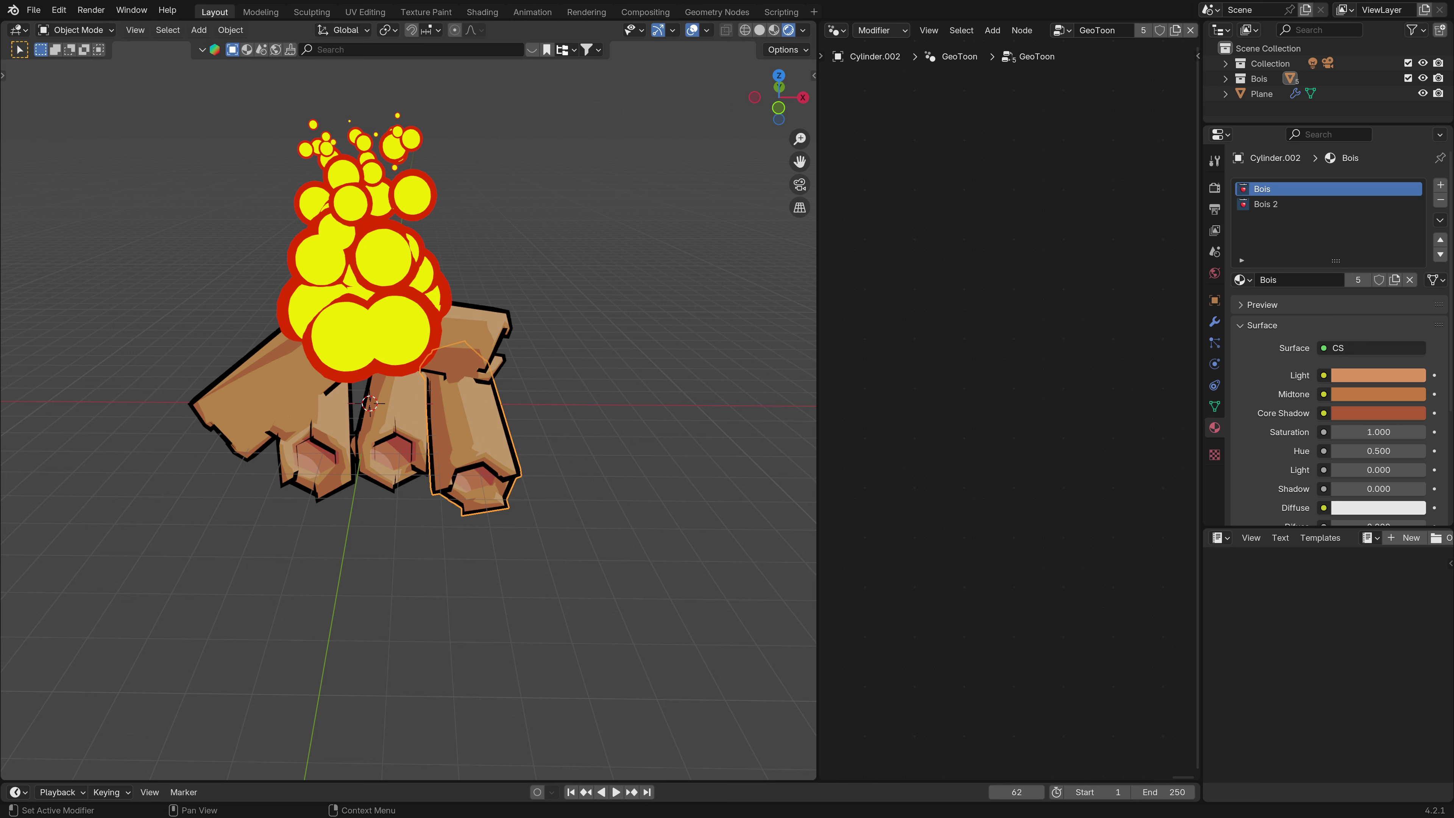
Set the Bois material's Core Shadow color to hue 0.05, saturation 0.7 and value 0.1.
click(1353, 413)
double_click(1365, 345)
text(.05)
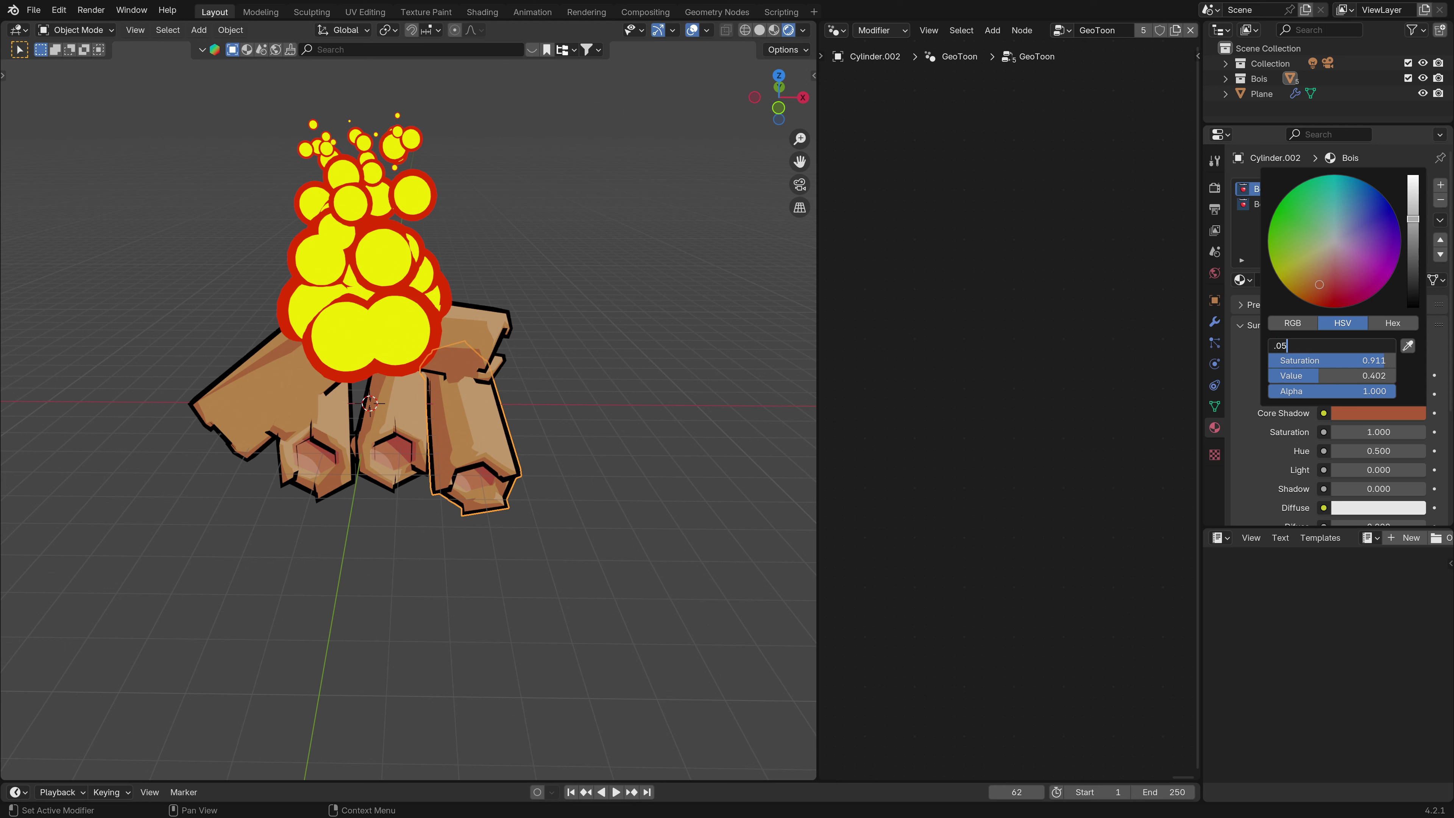
key(Tab)
text(.)
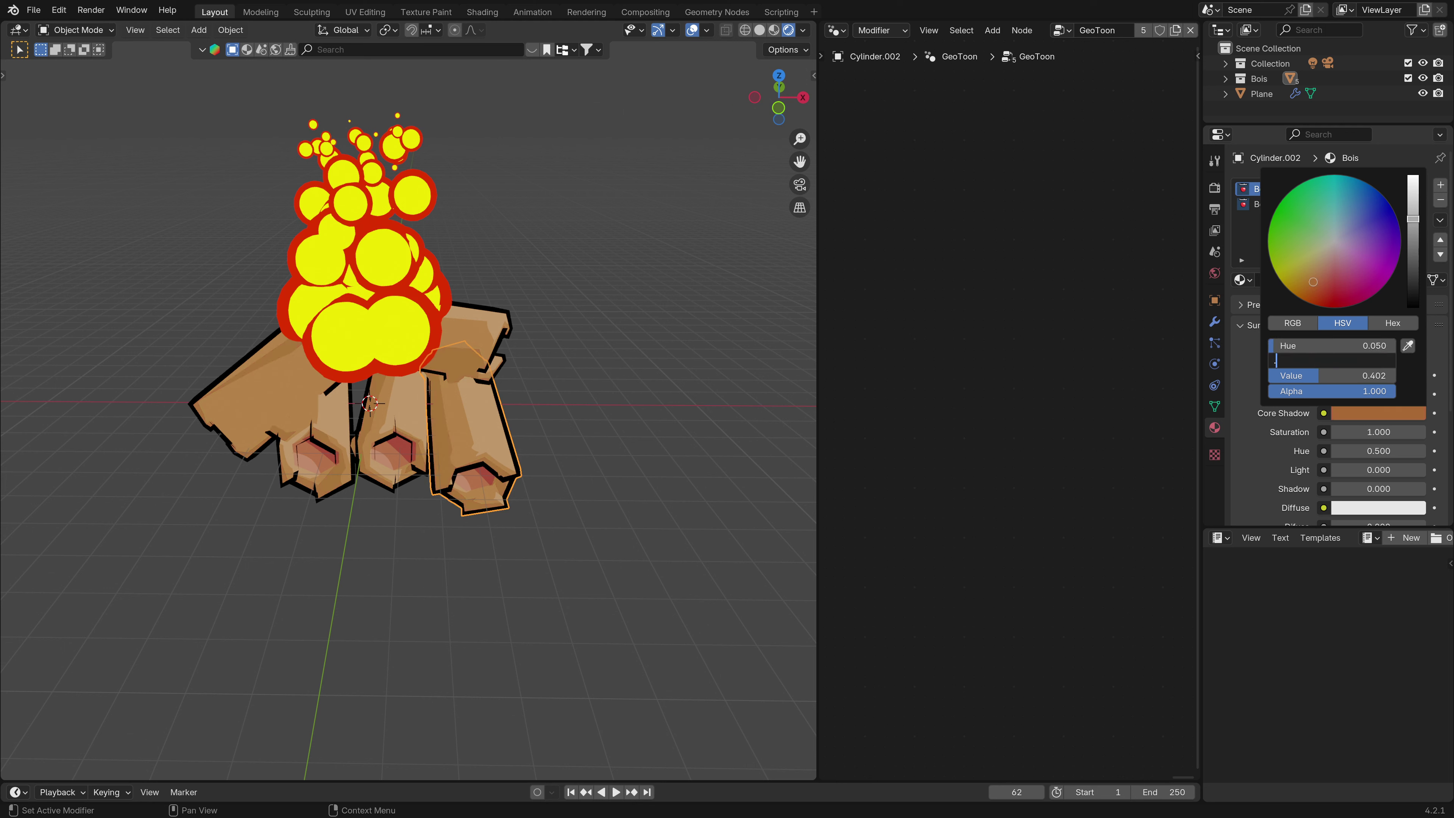
text(7)
key(Return)
double_click(1379, 375)
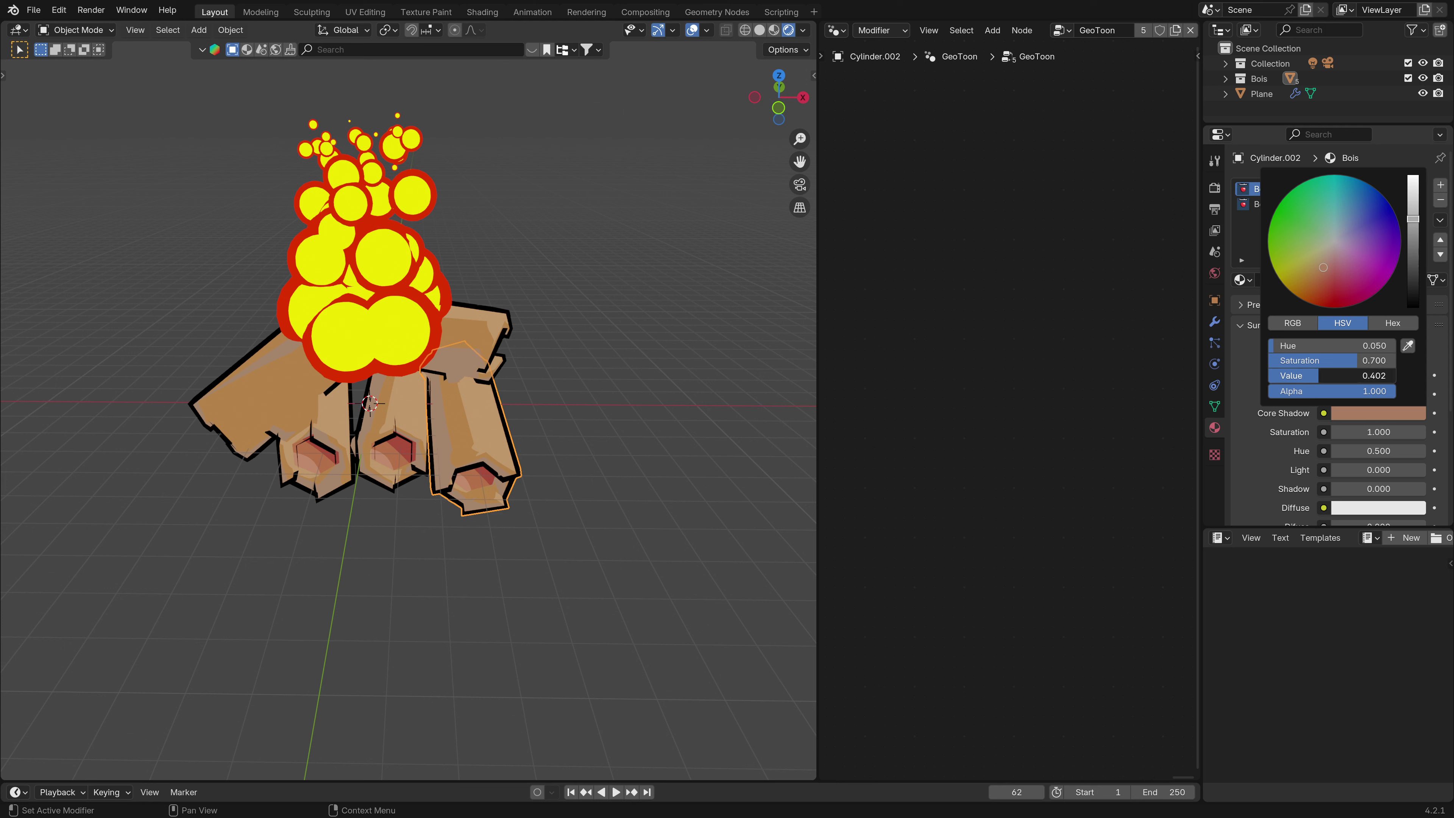
text(.1)
key(Return)
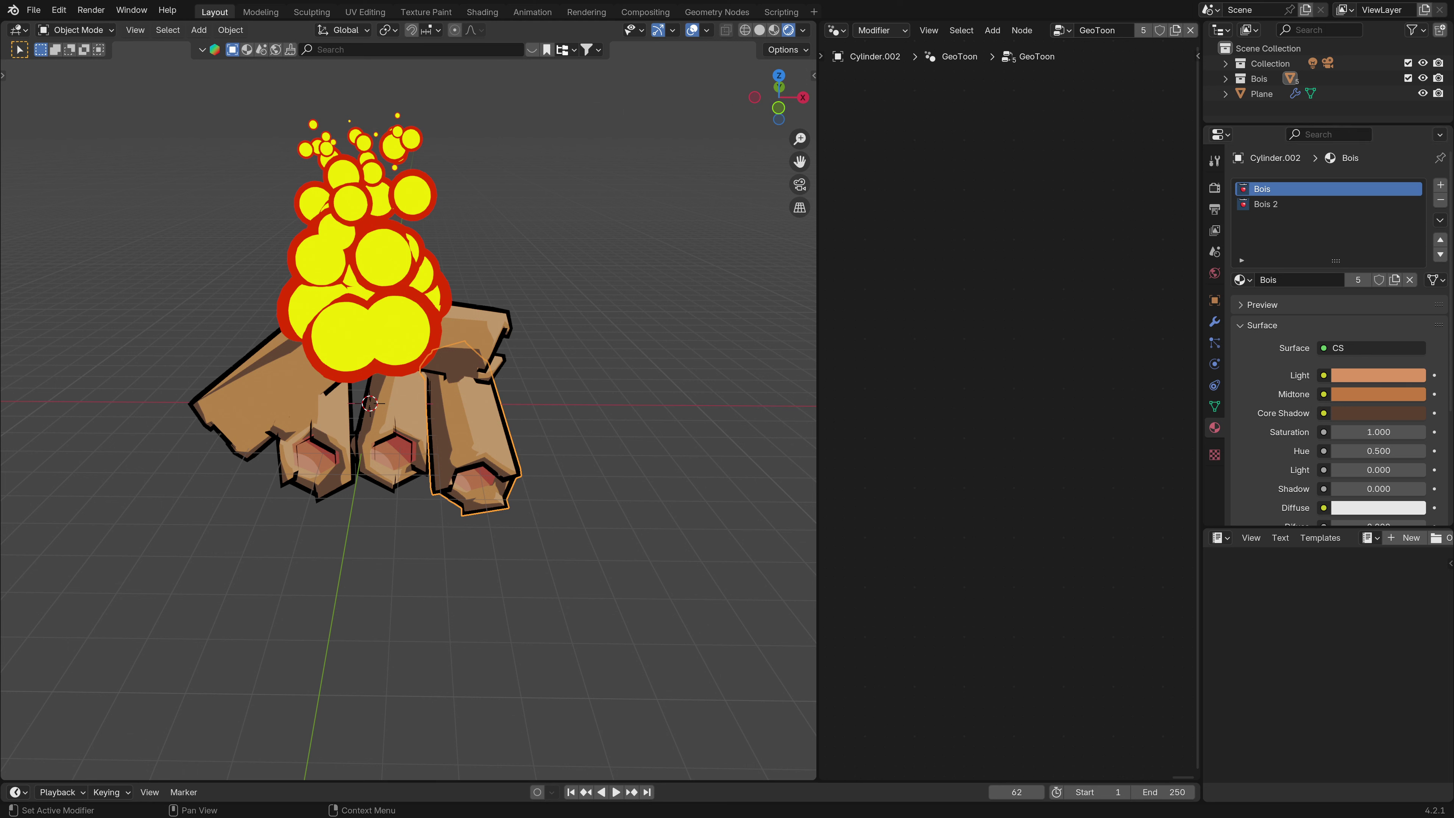
Set the Bois material's Midtone color to hue 0.05, saturation 0.7 and value 0.5.
click(1386, 396)
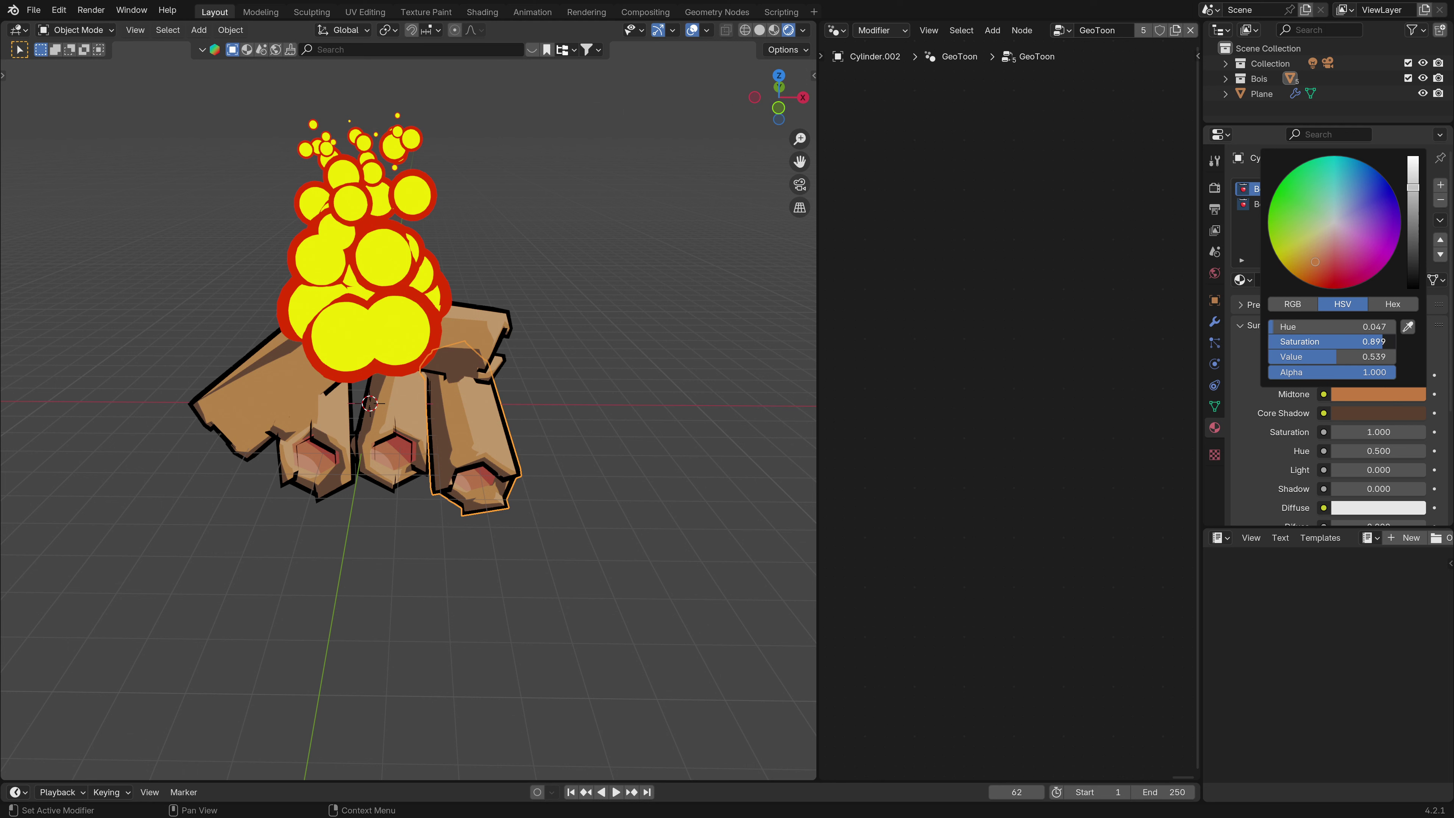
double_click(1334, 342)
text(.7)
key(Return)
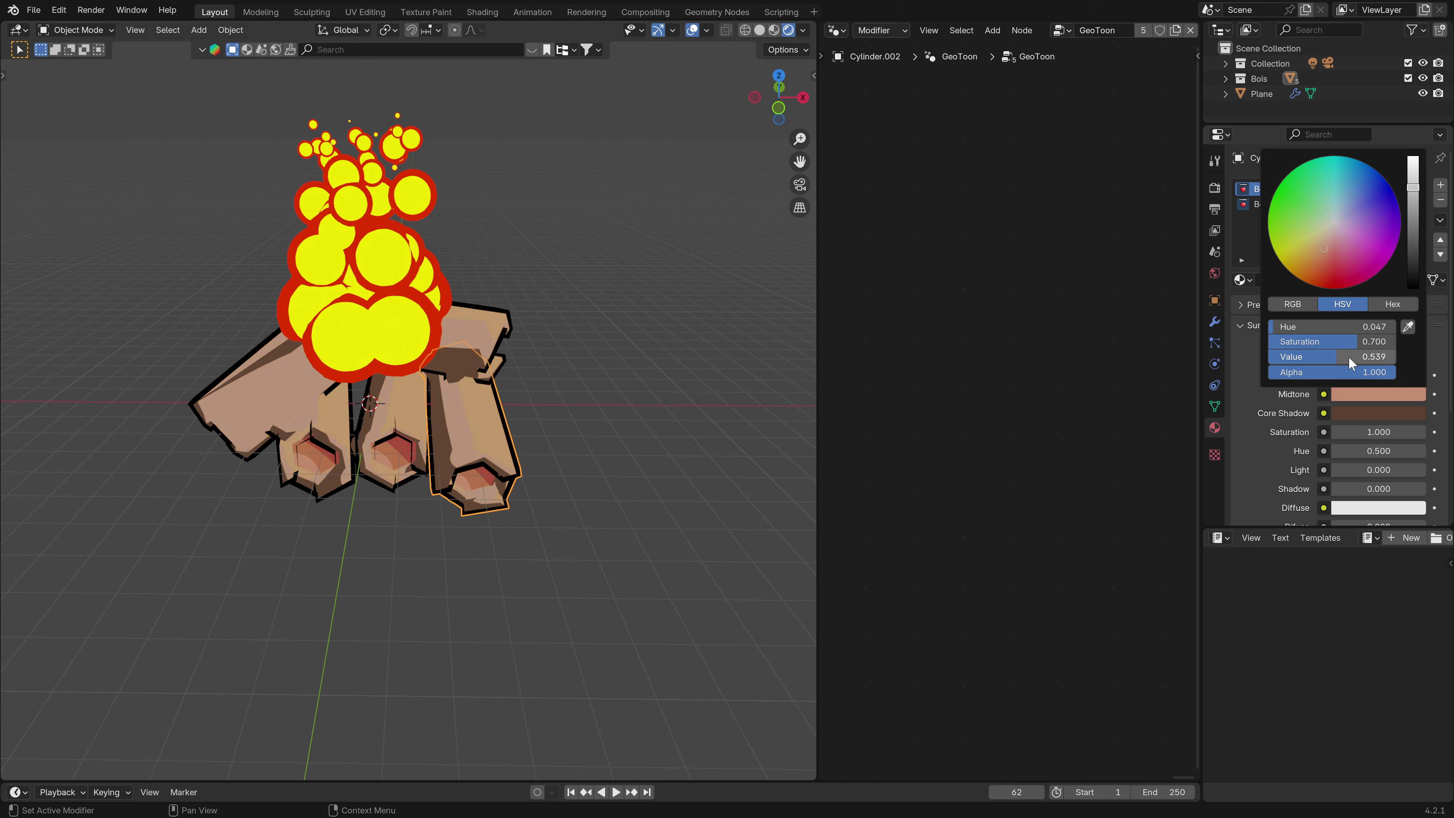
double_click(1350, 356)
text(.5)
key(Return)
double_click(1354, 326)
text(.05)
key(Return)
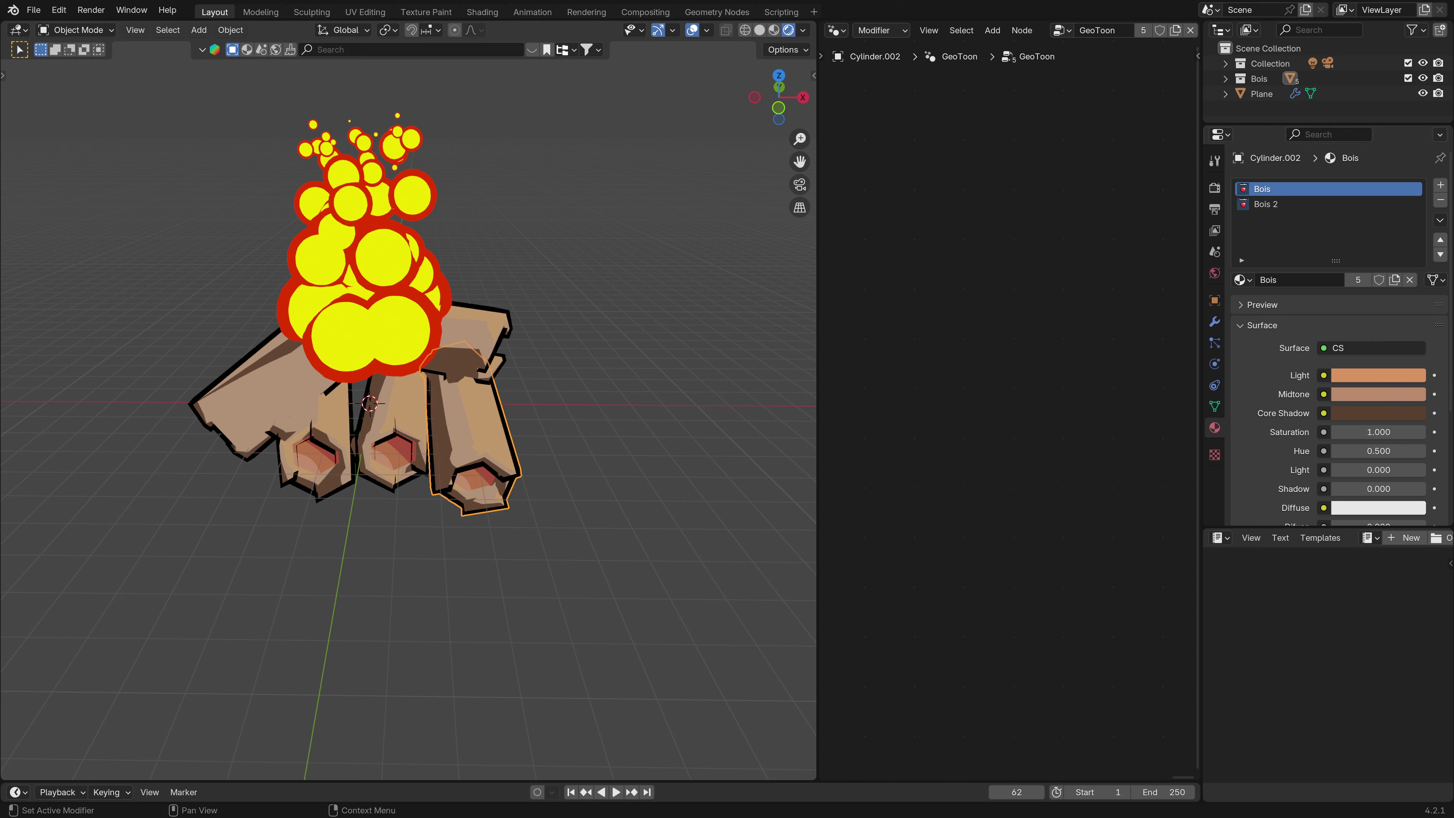
Set the Bois material's Light color to hue 0.05, saturation 0.05 and value 1.
click(1395, 375)
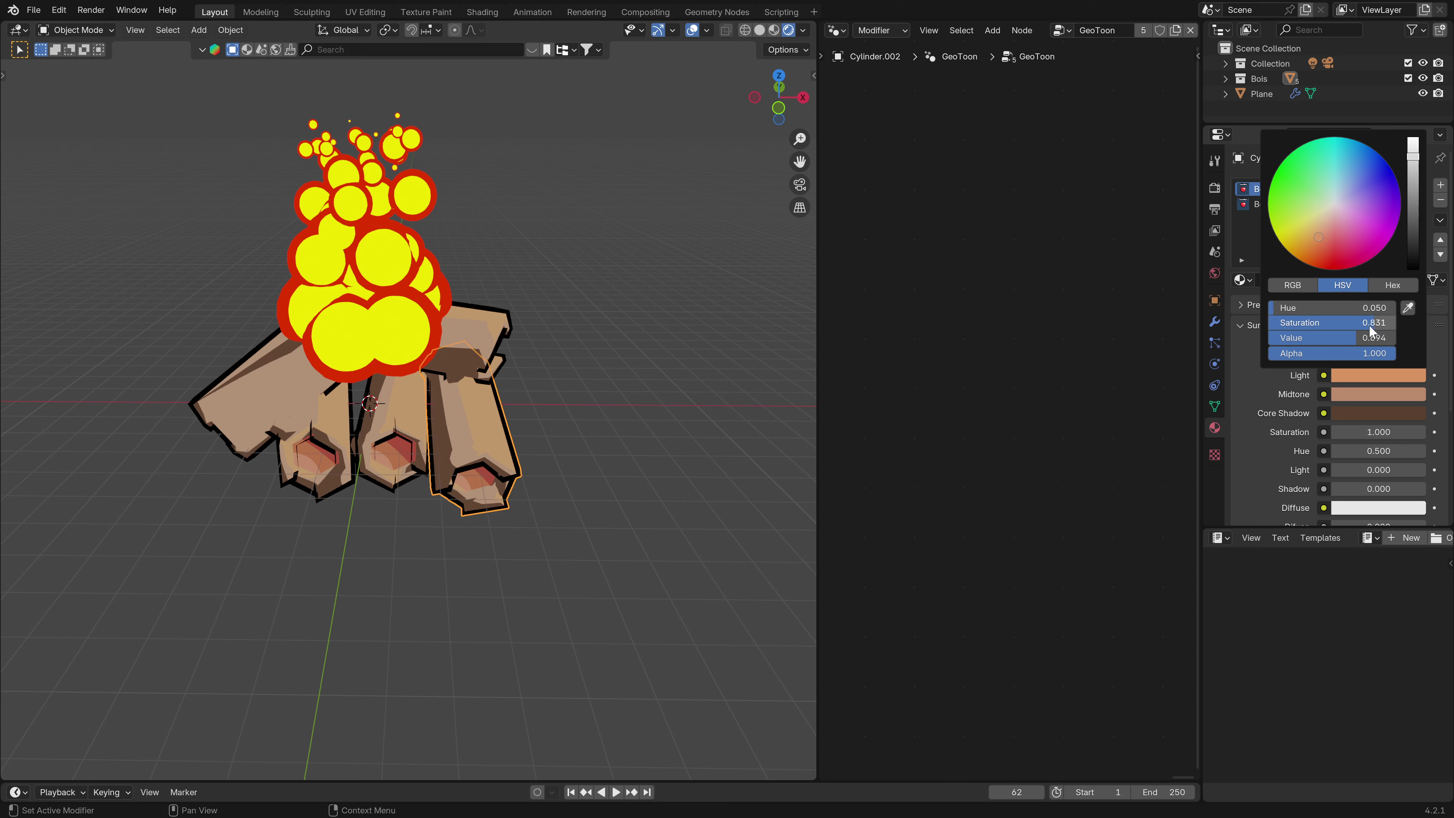
drag(1374, 309, 1373, 324)
text(.08)
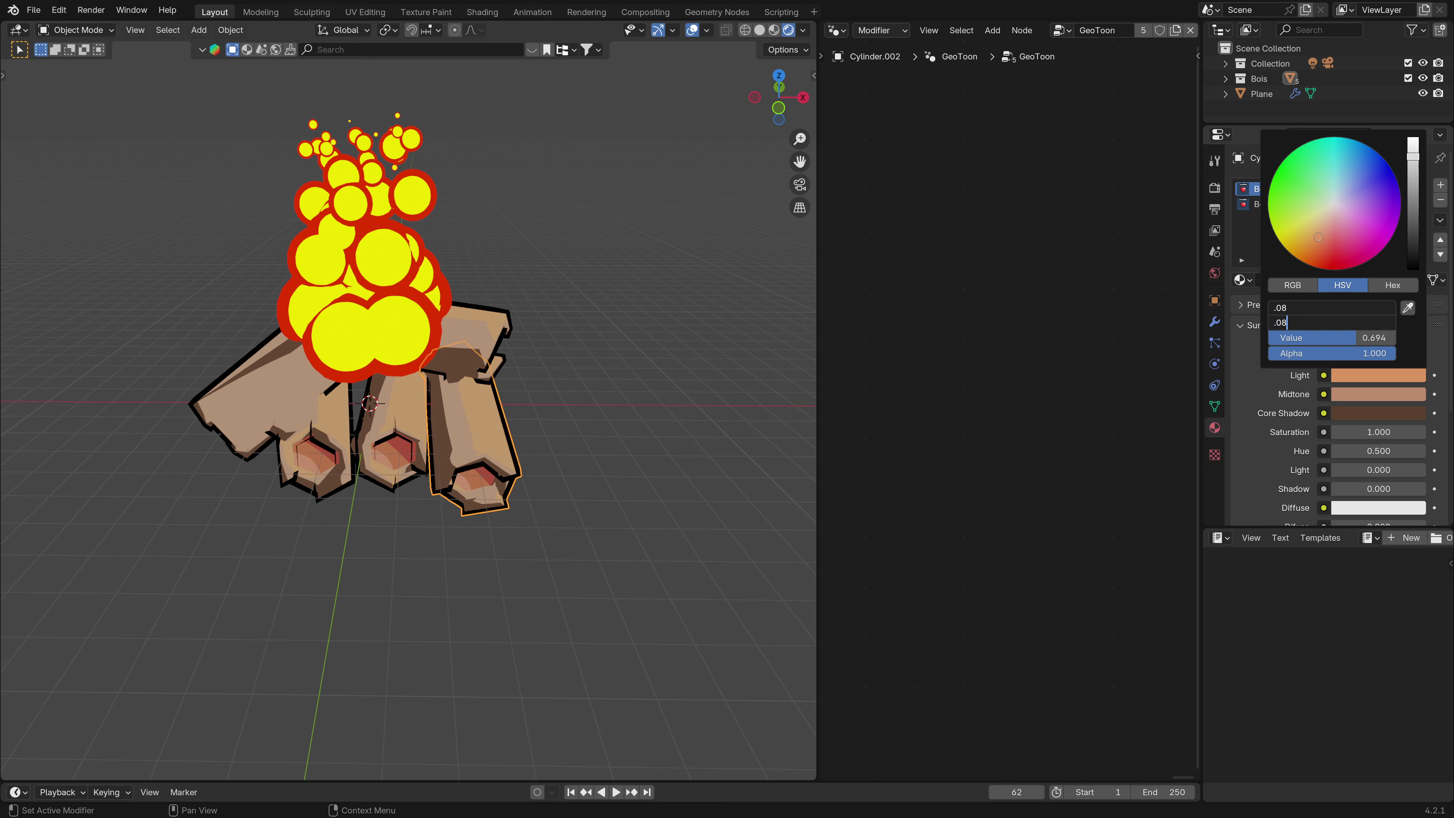
text(05)
key(Tab)
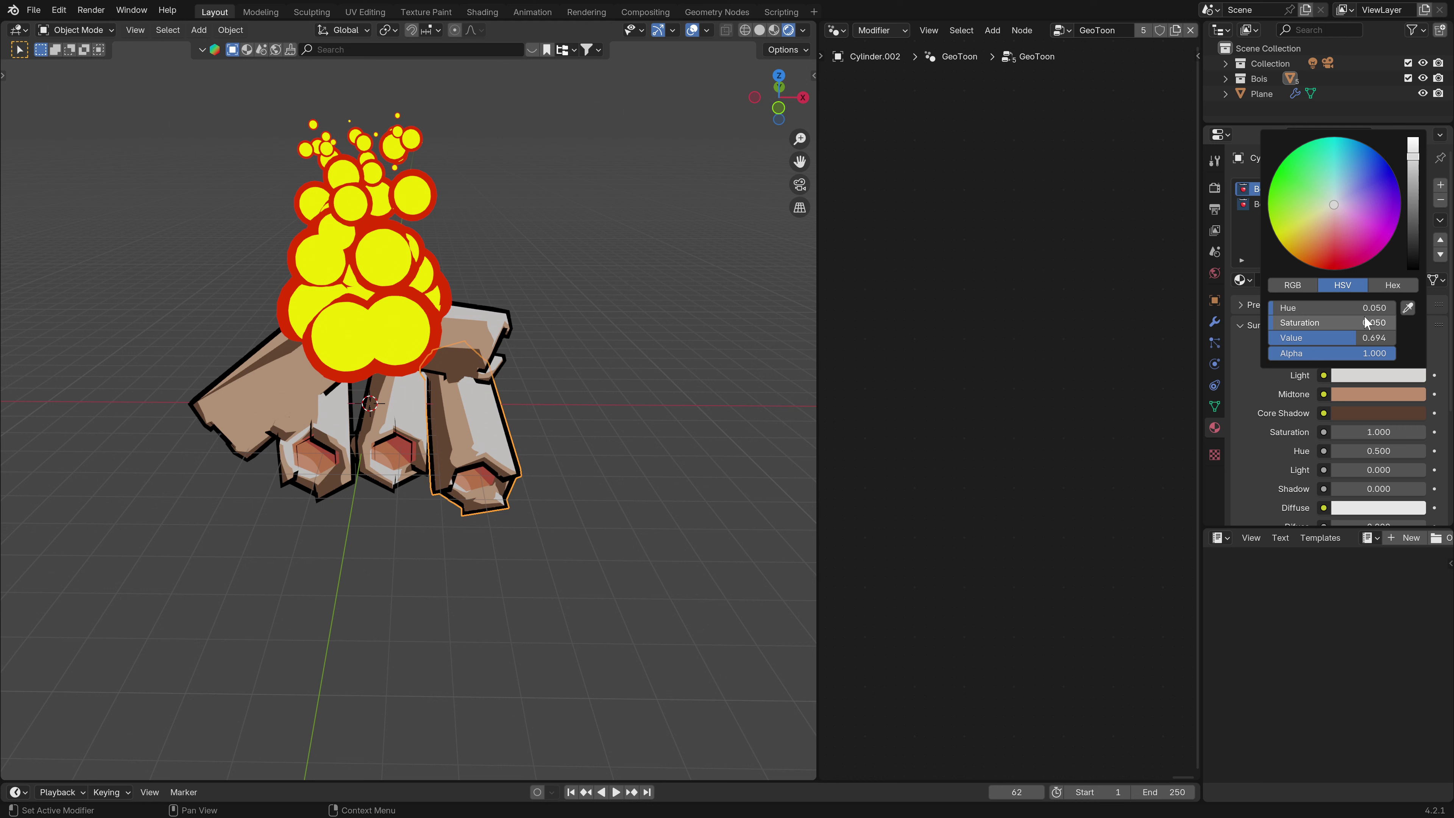
text(1)
key(Return)
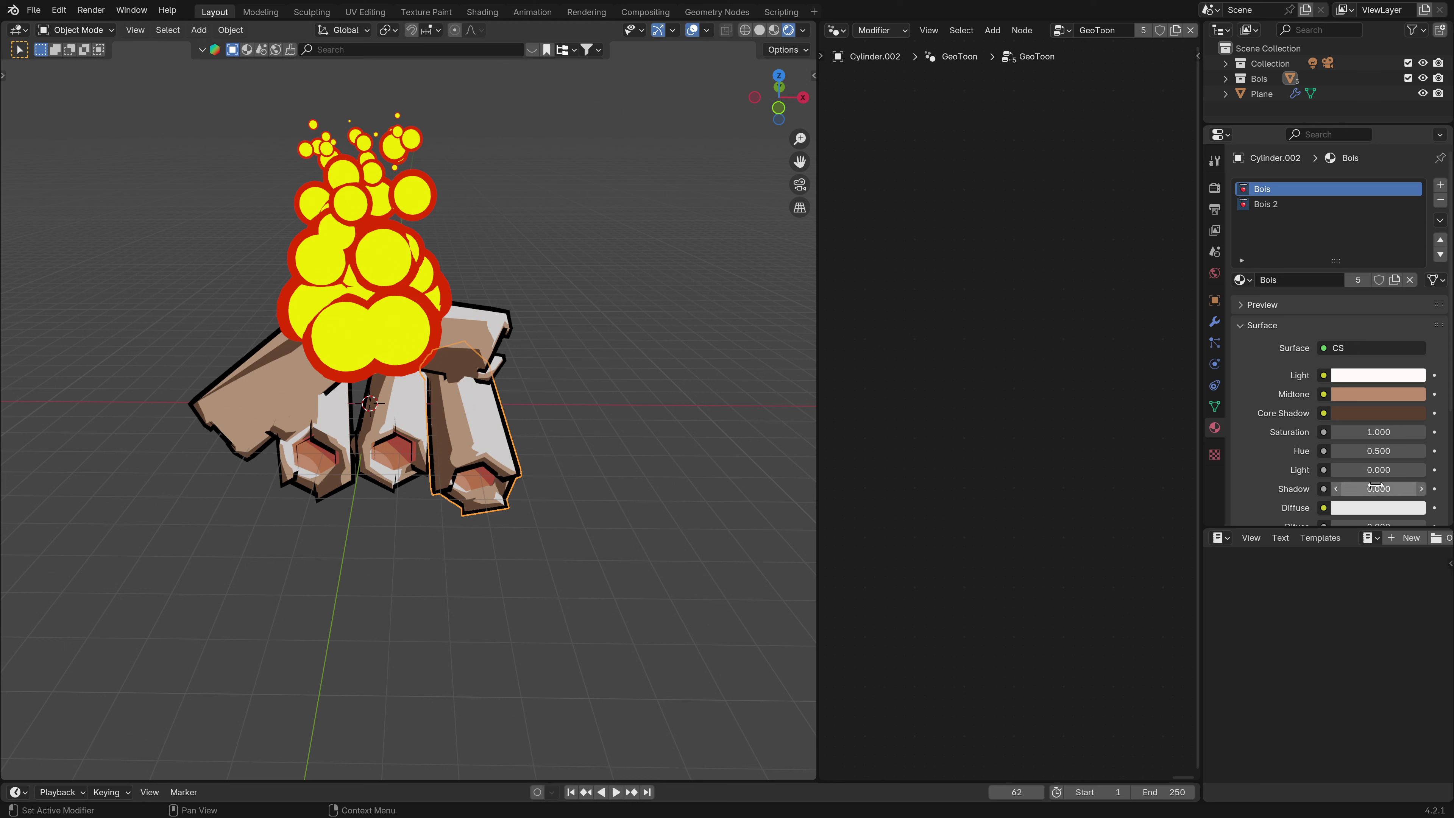
Set the Bois material's numeric Light value to -0.14.
click(1377, 470)
text(-.1)
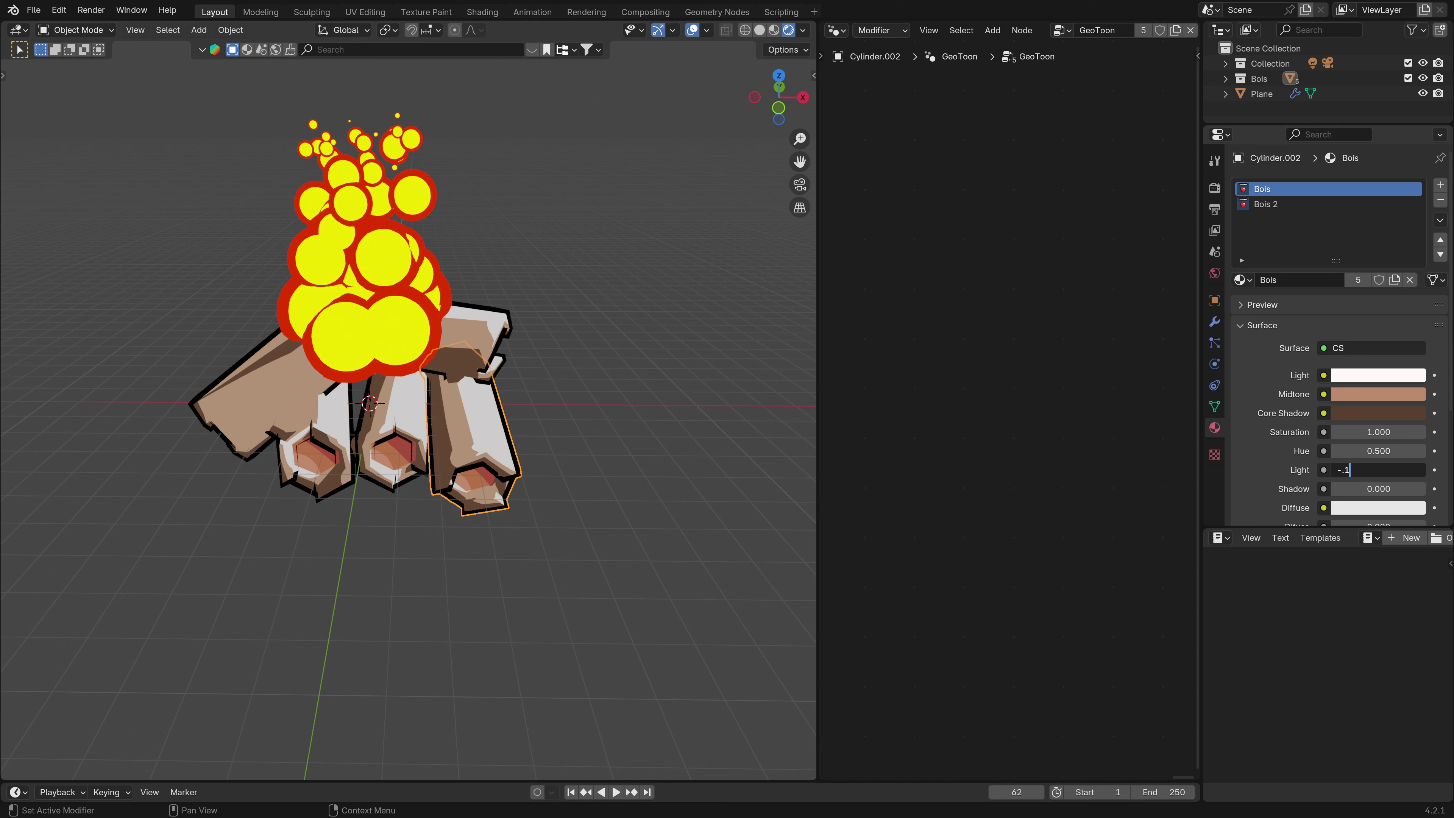
key(Return)
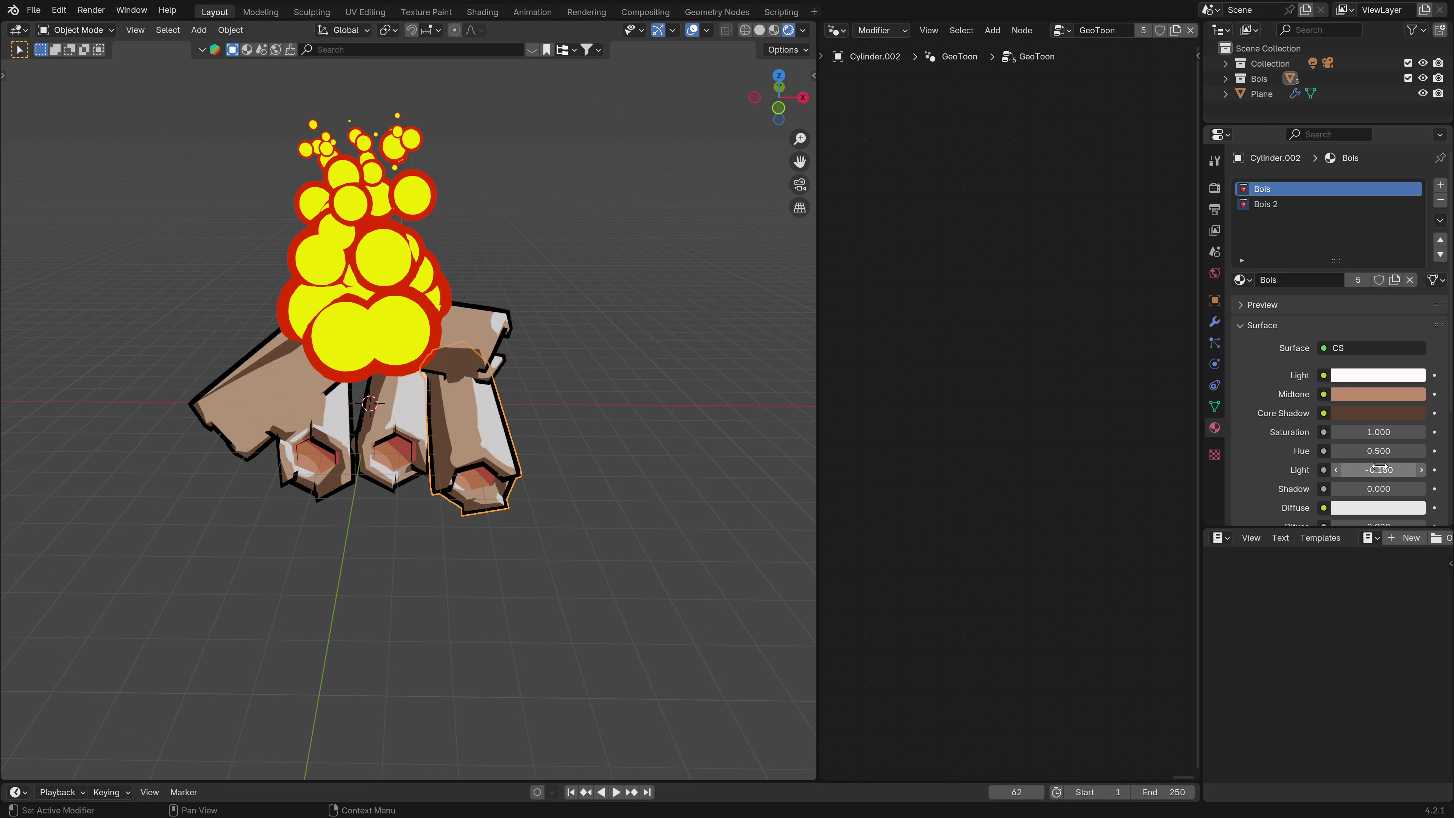
click(1378, 470)
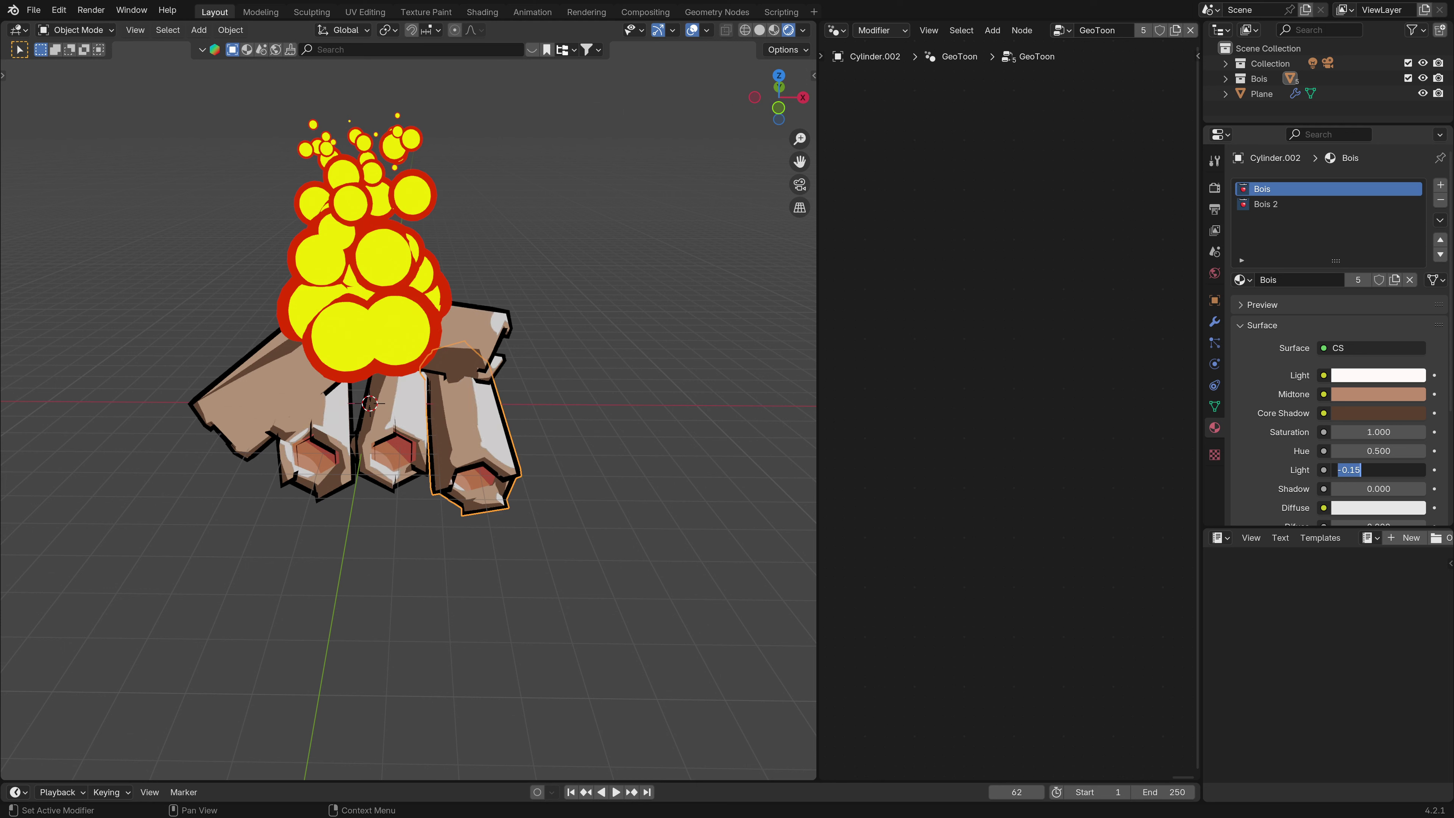
text(-0.12)
key(Return)
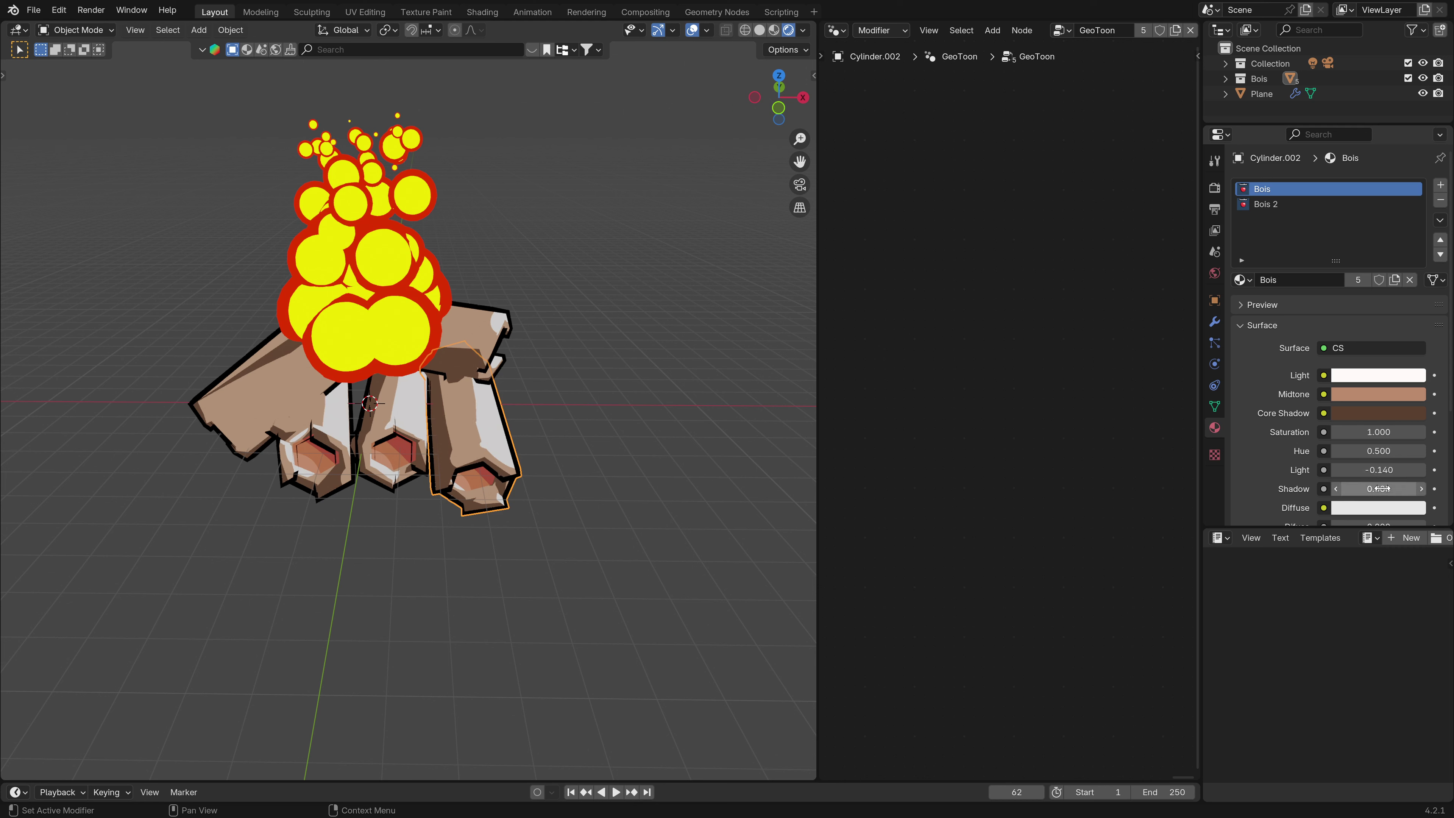
Set the Bois material's Shadow value to 0.6 and save the file.
click(1378, 488)
text(.6)
key(Return)
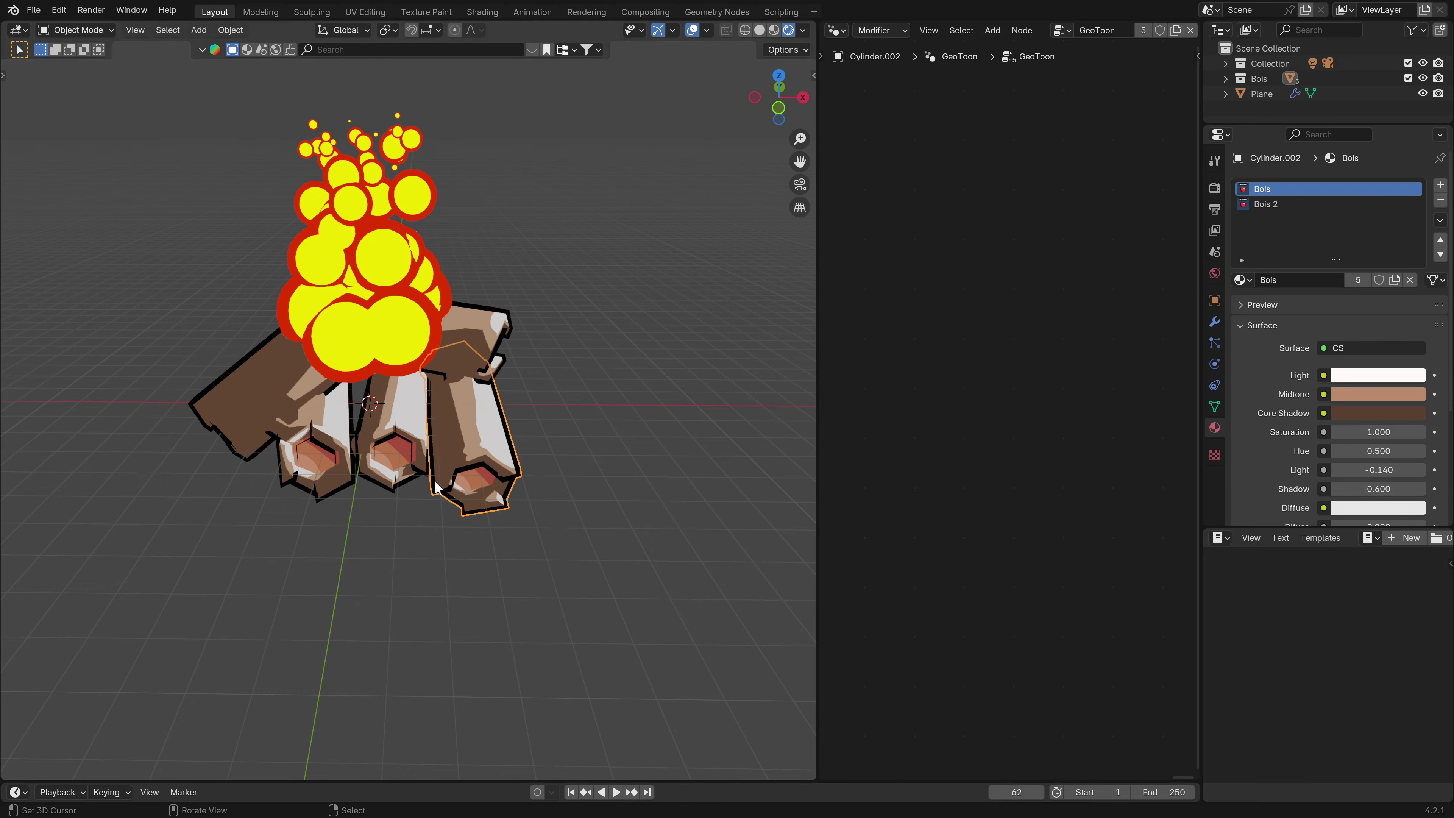
middle_drag(217, 418, 560, 337)
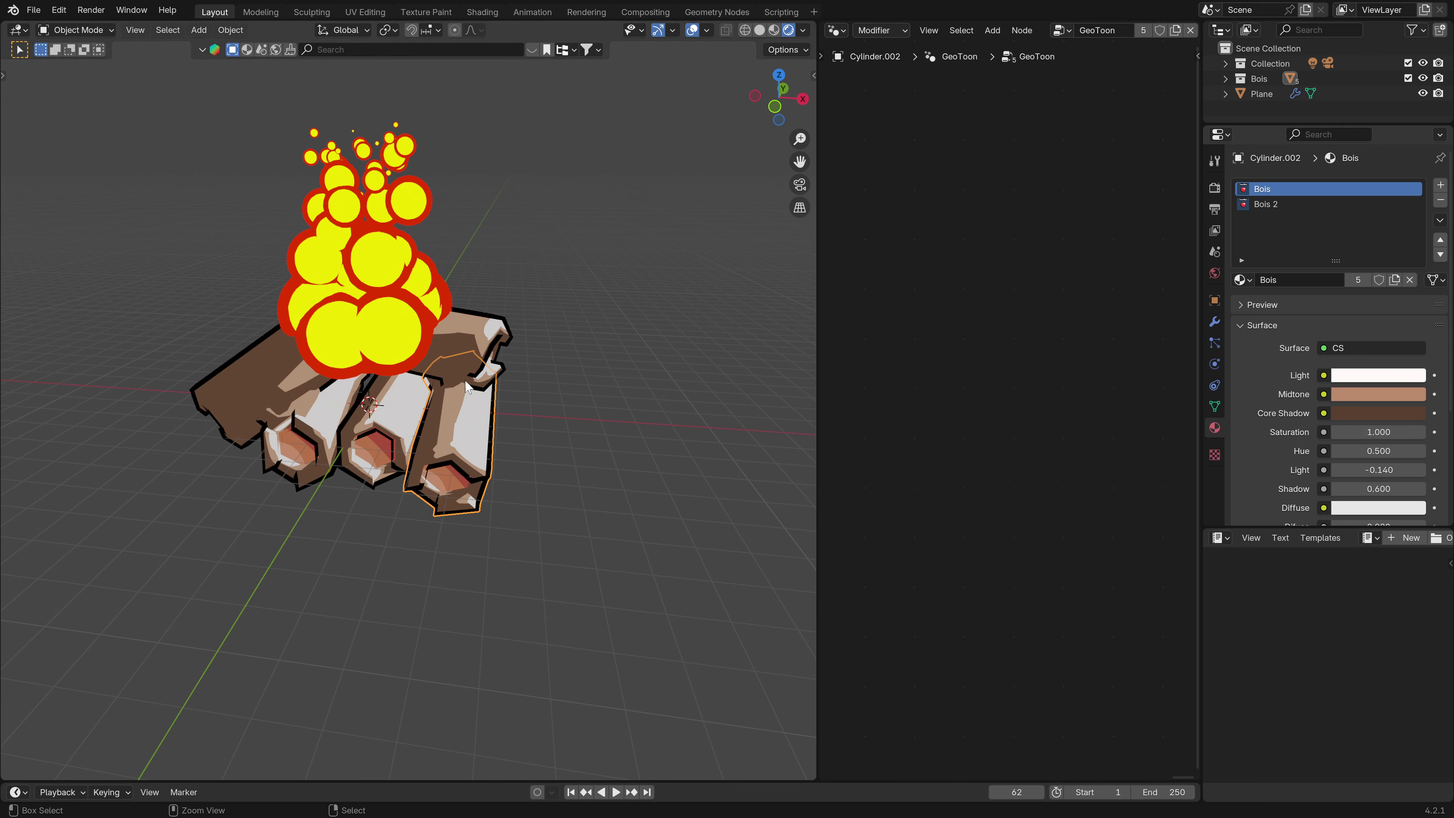
key(ctrl+s)
Lower the Bois material's numeric Light value to -0.38.
middle_drag(467, 390, 478, 418)
mouse_move(1386, 469)
mouse_down()
mouse_move(1348, 469)
mouse_move(1368, 469)
mouse_up()
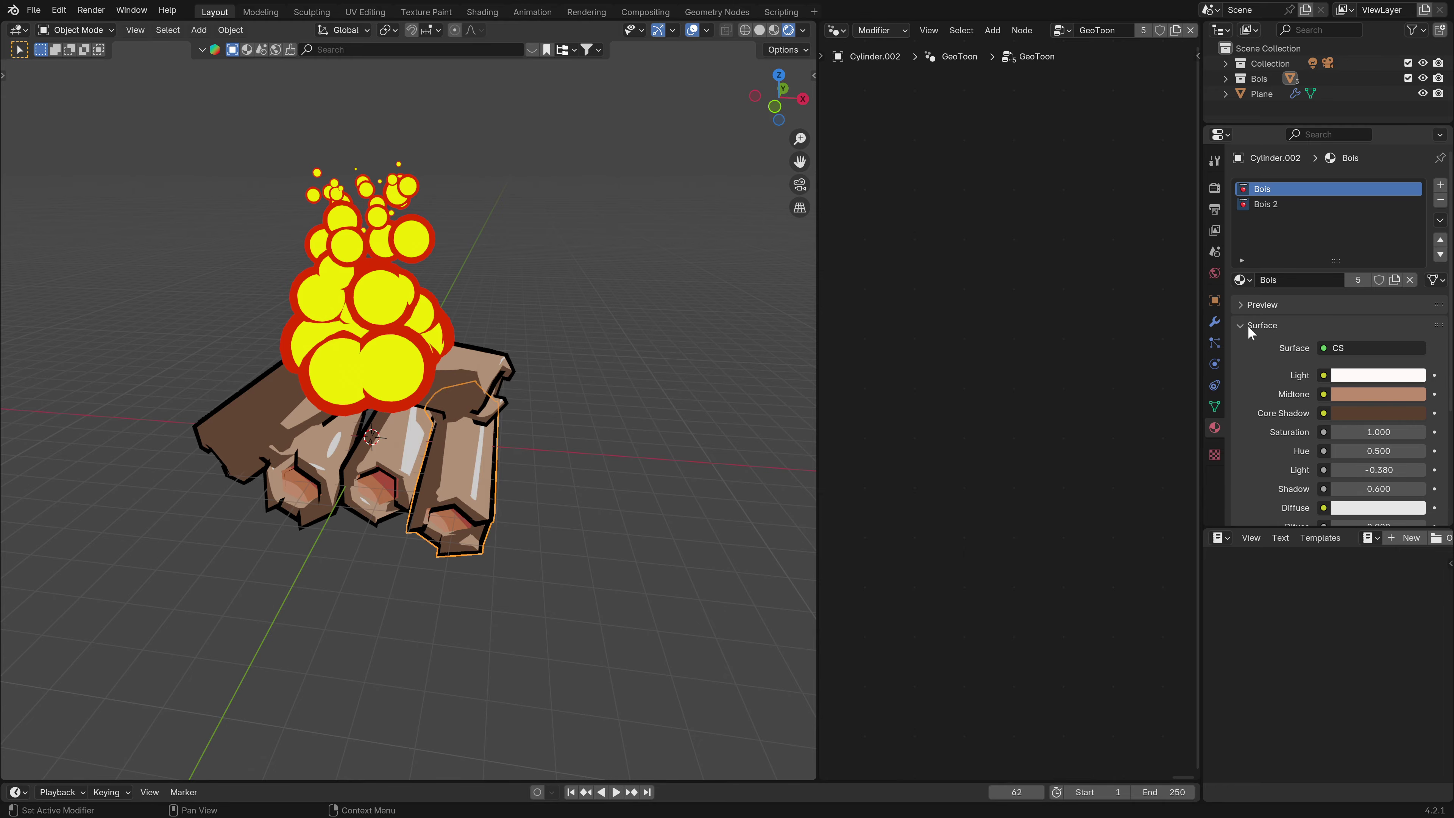
Rotate the log lying across the top of the pile clockwise in top view and move it slightly to rest over the others.
middle_drag(629, 475, 394, 500)
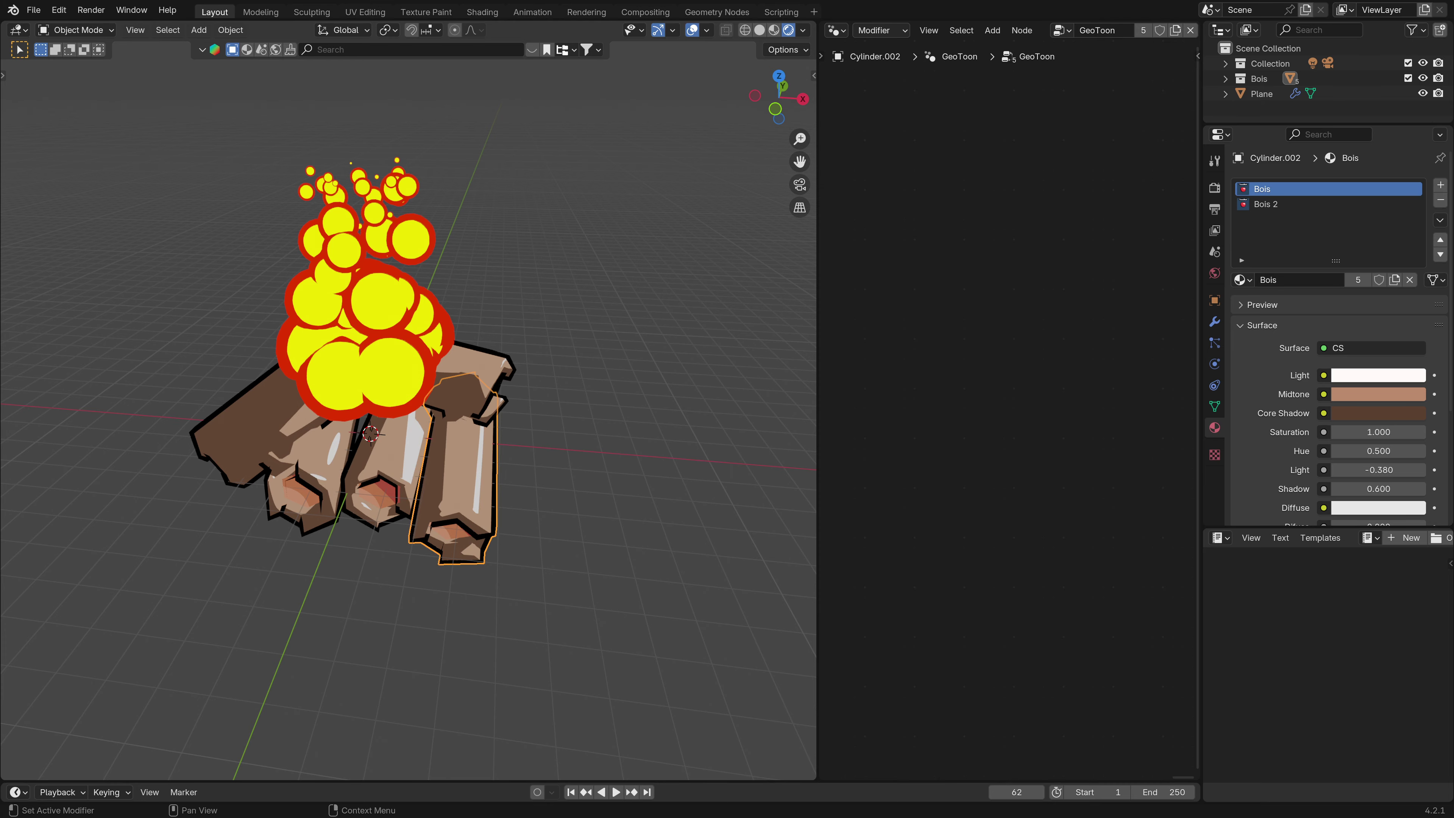
middle_drag(773, 461, 500, 505)
click(519, 499)
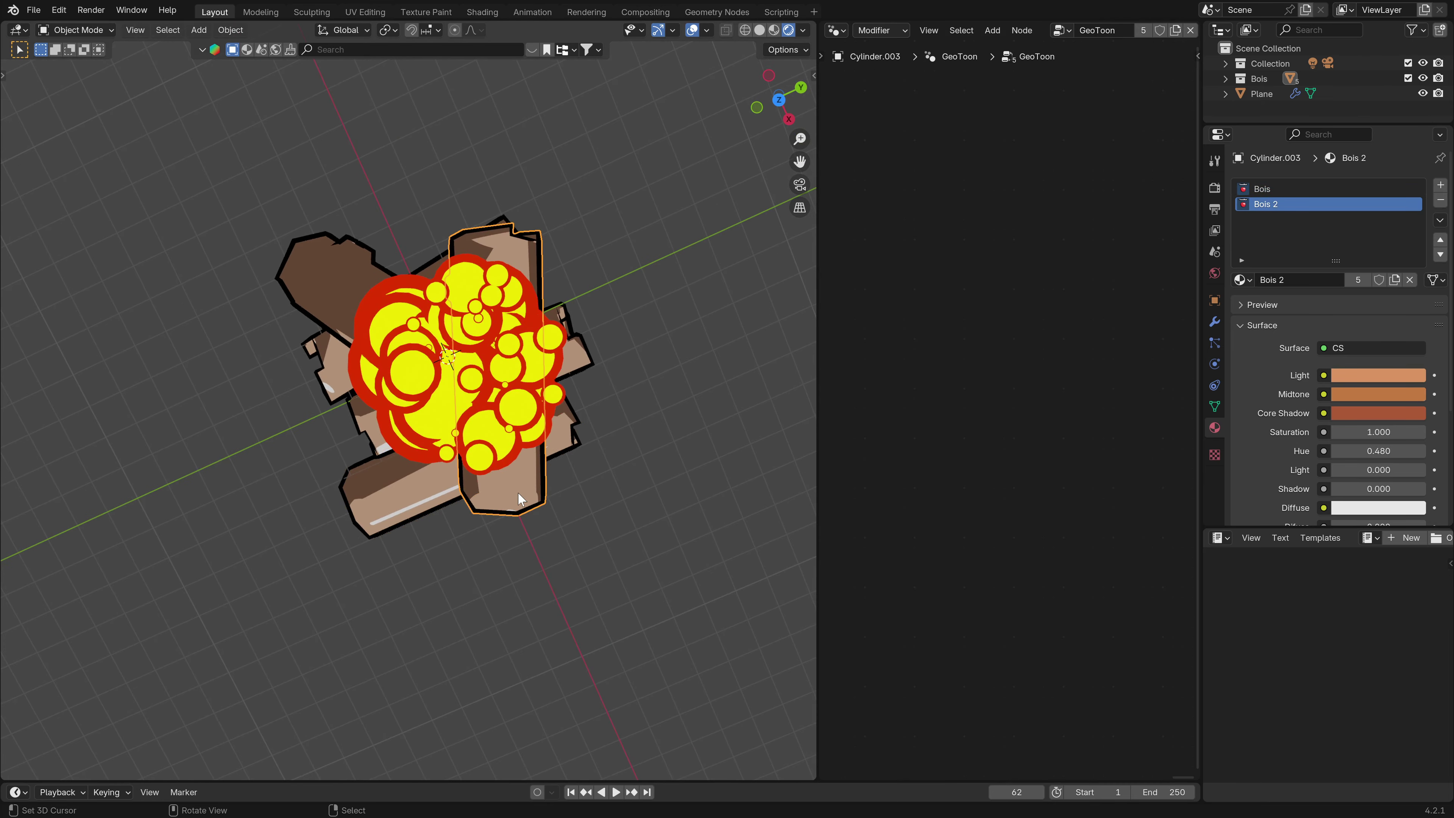
key(KP_7)
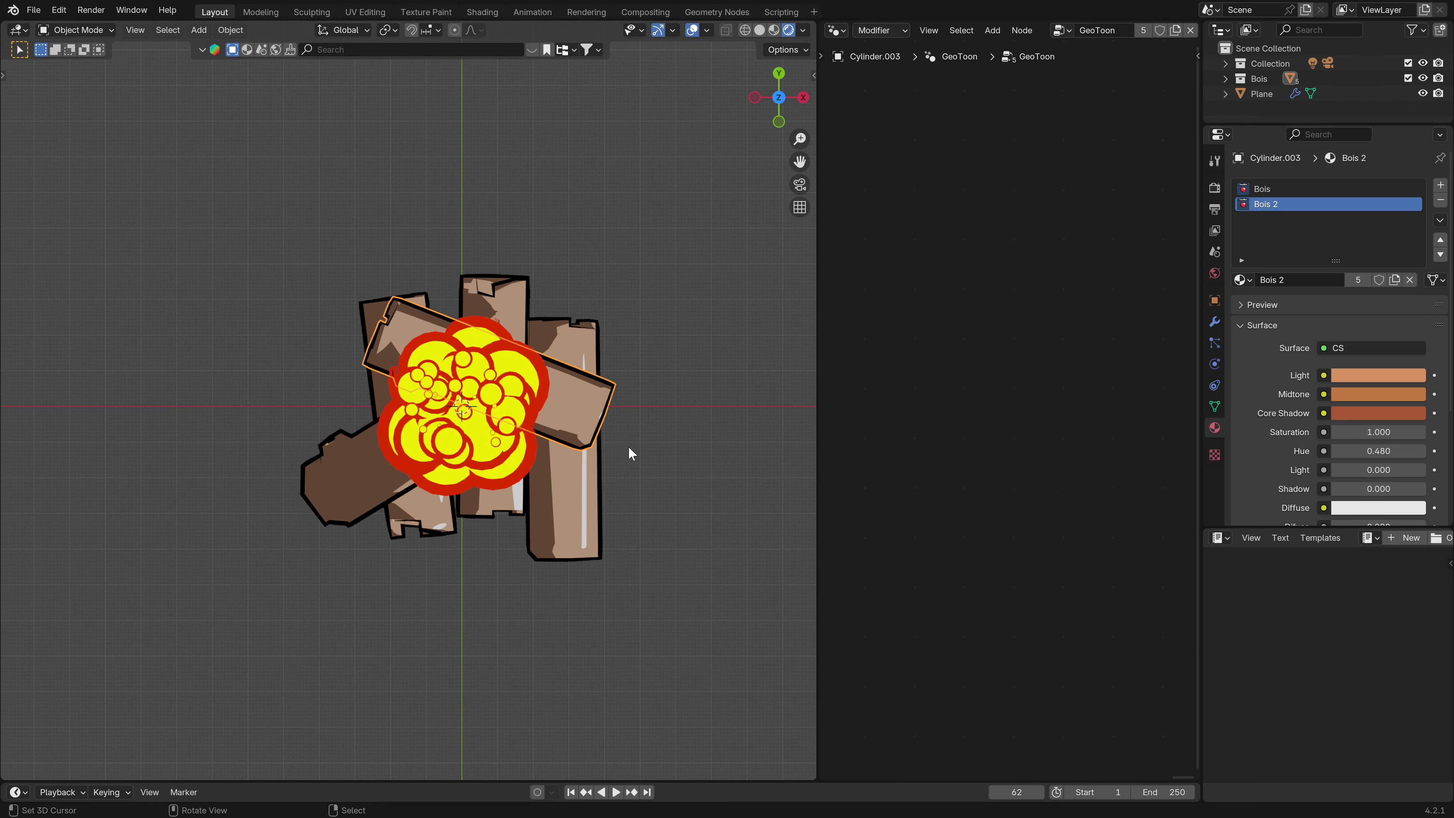
key(r)
click(629, 462)
key(g)
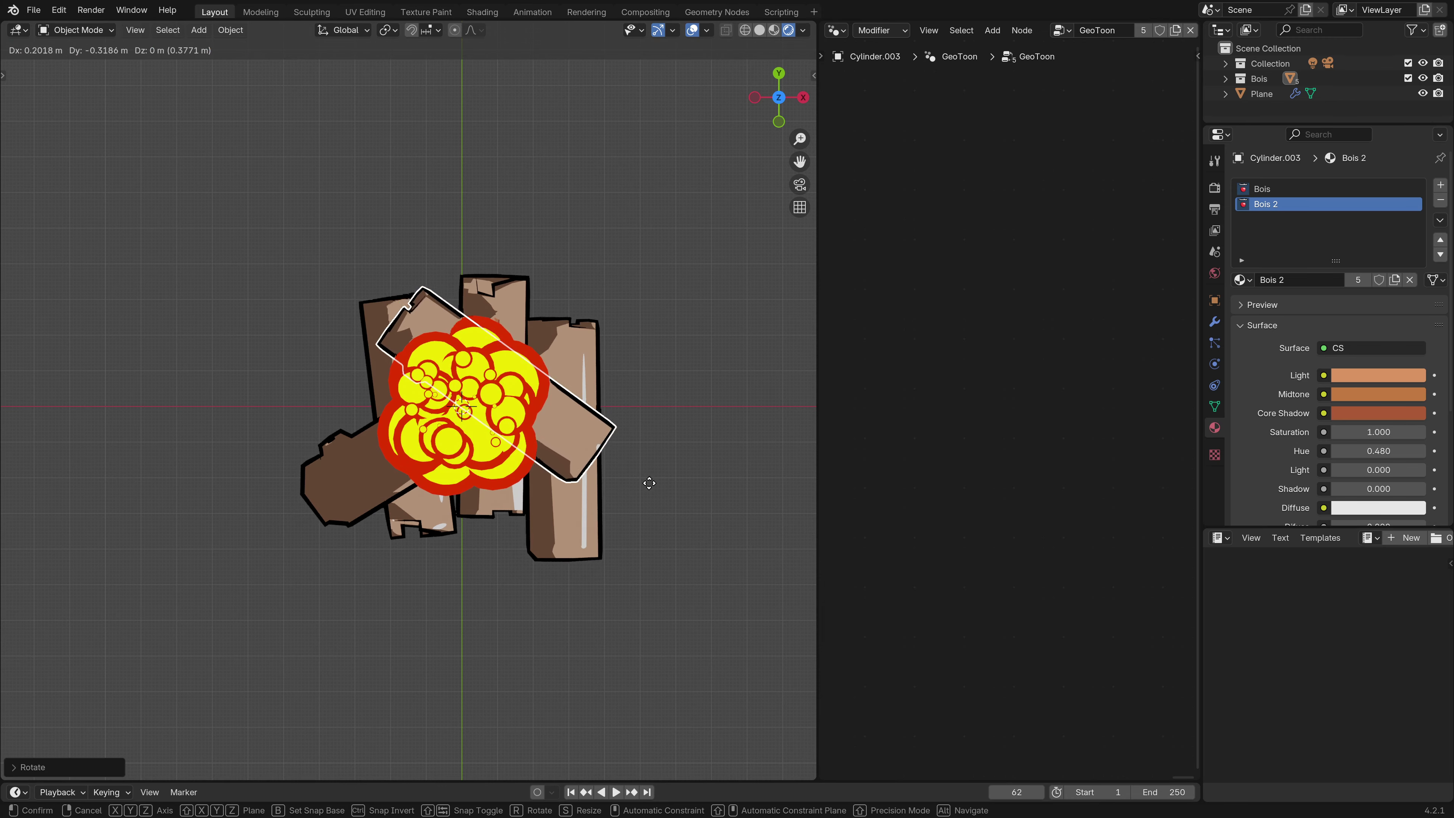
click(652, 485)
Lower the fire vertically into the logs and scale it up to about 1.26.
middle_drag(651, 485, 504, 435)
scroll(457, 511, up, 3)
click(512, 433)
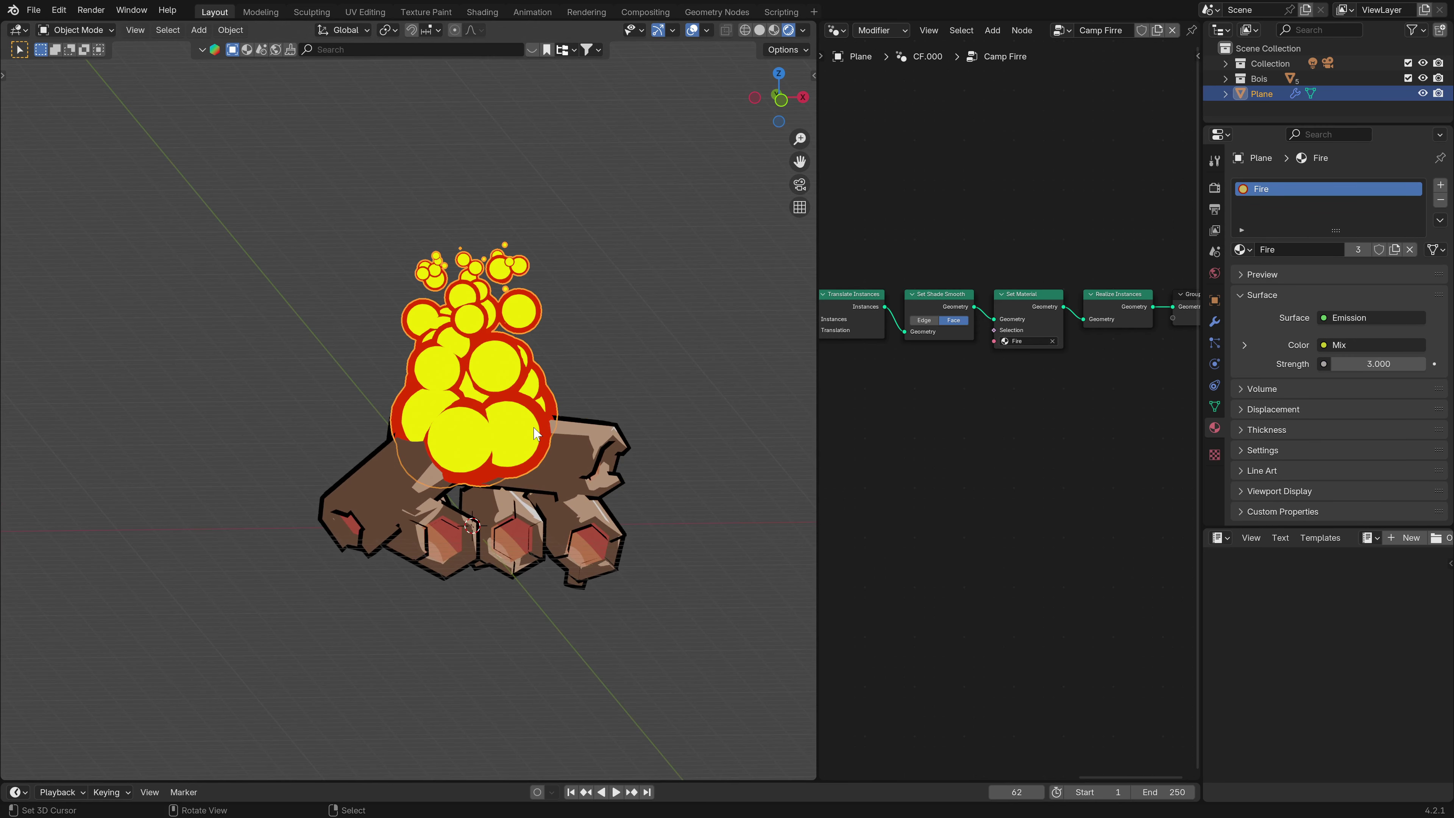
key(g)
key(z)
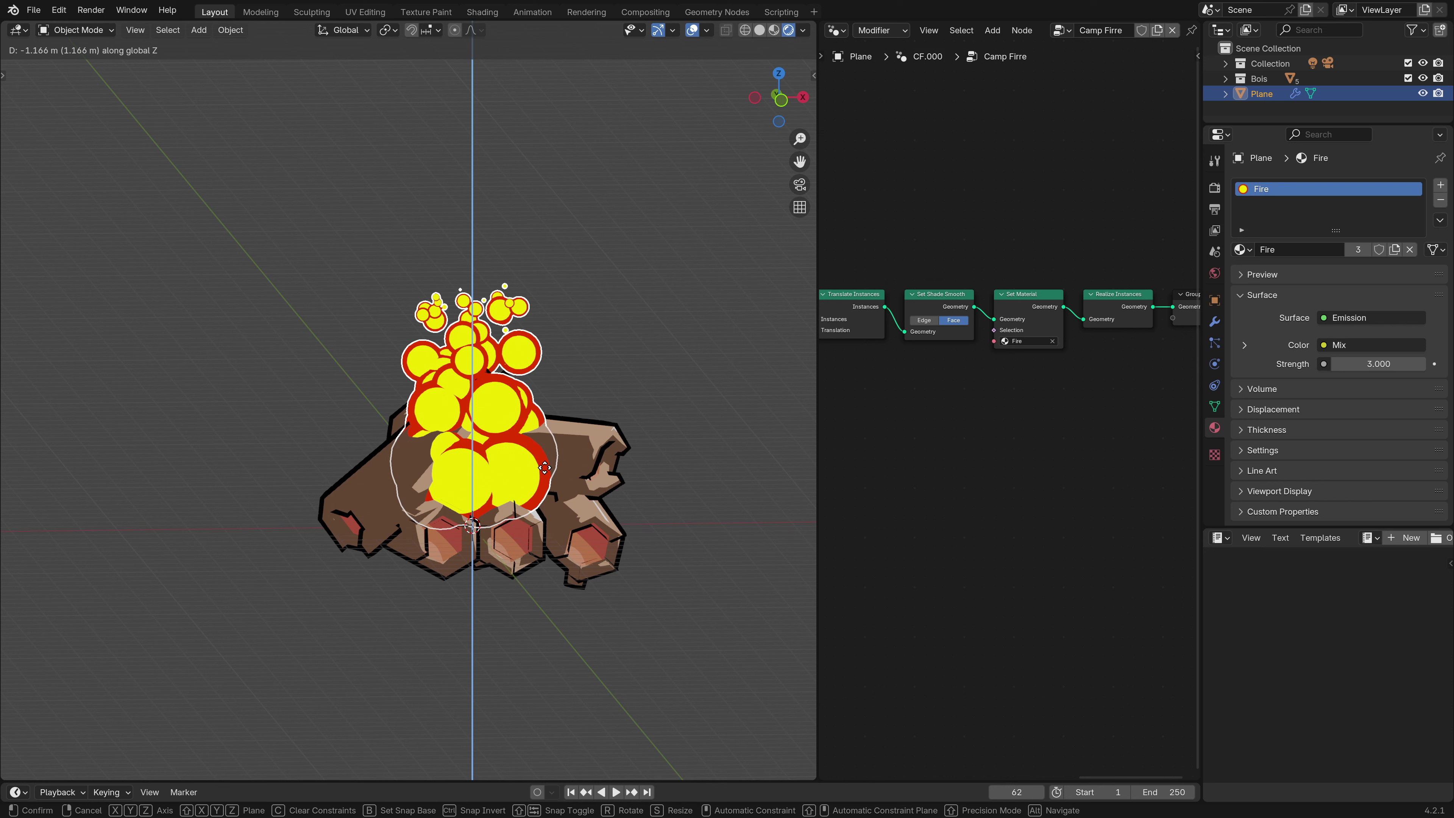
click(567, 487)
key(s)
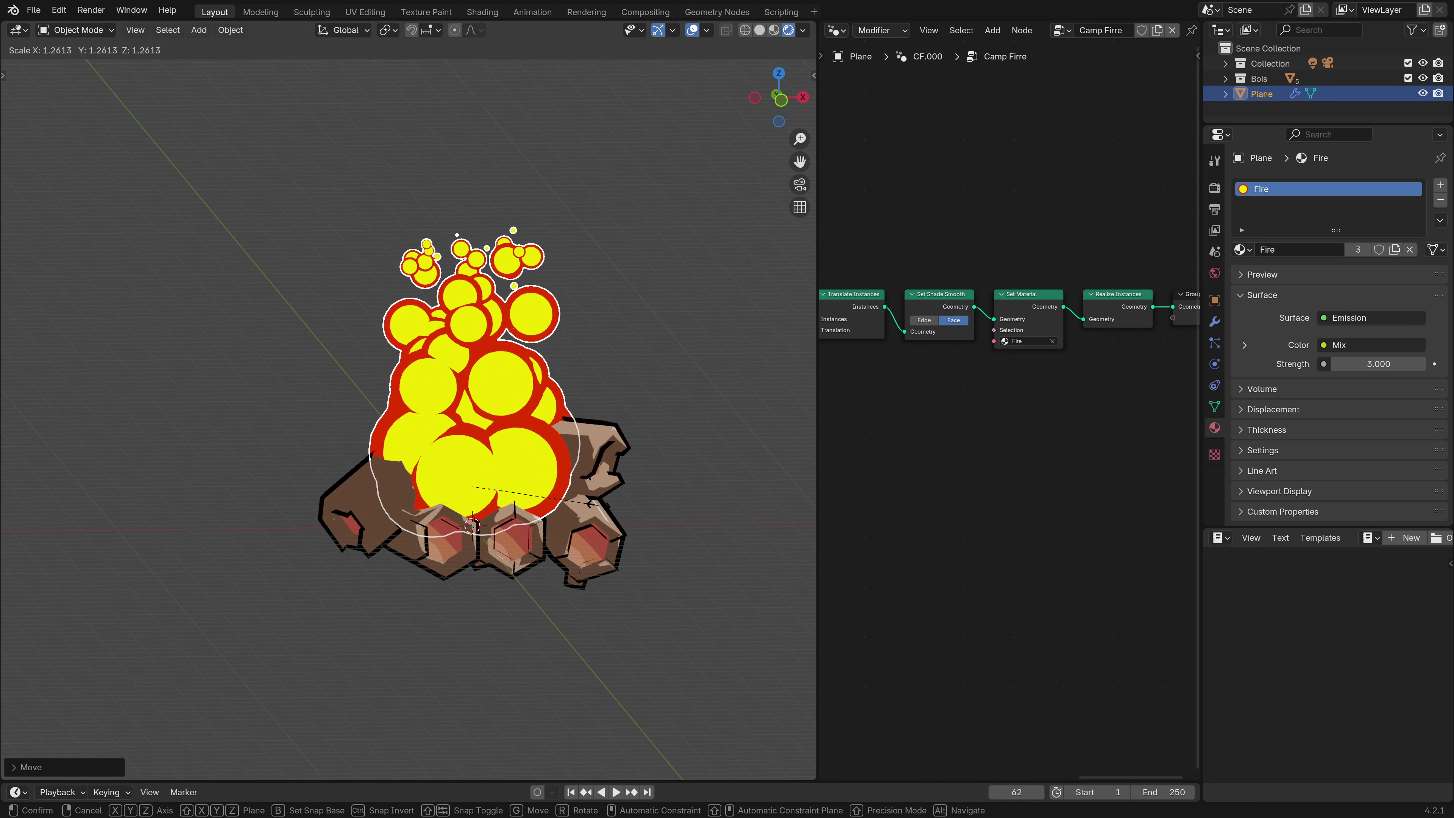
click(598, 510)
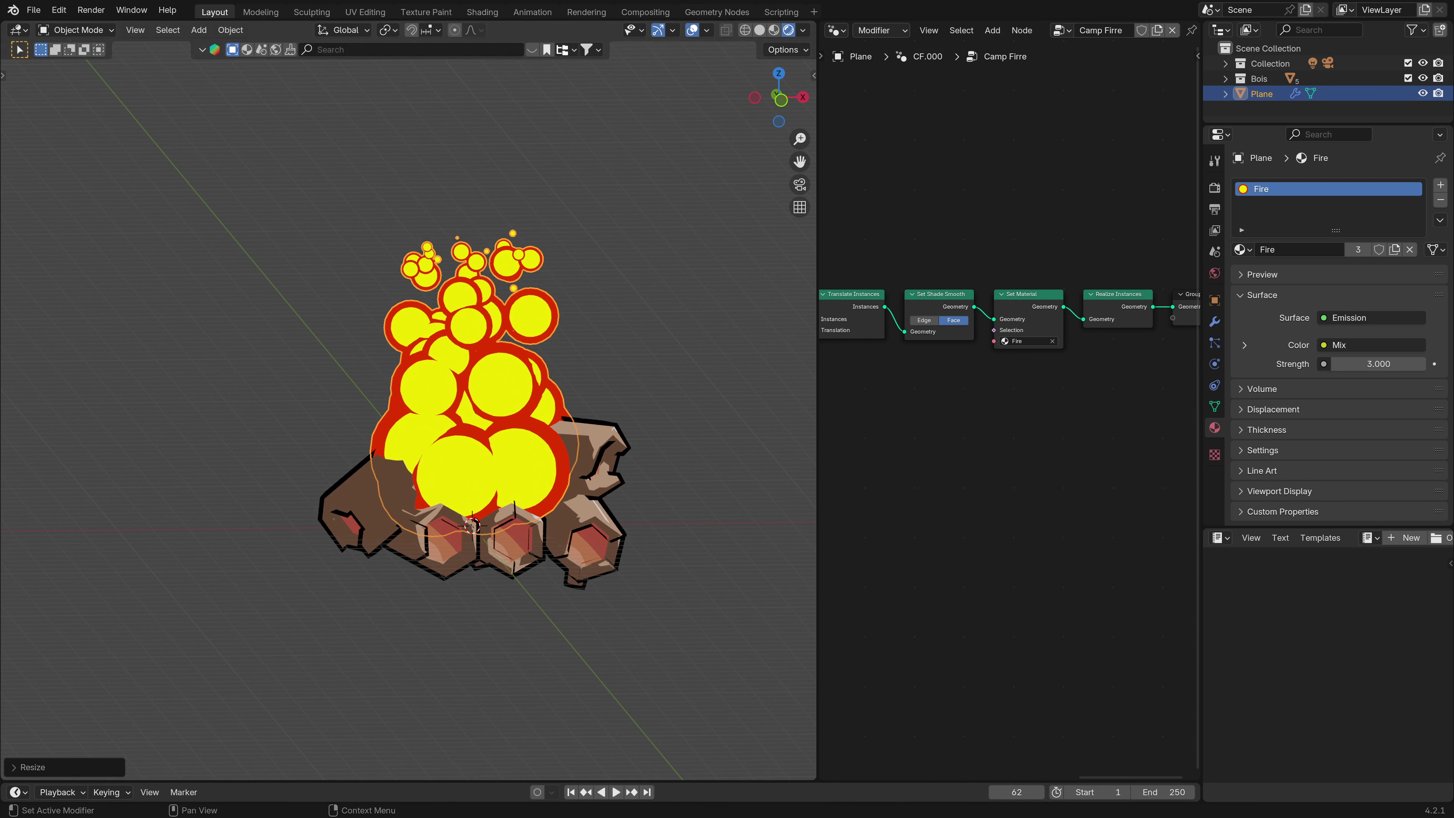
Adjust the fire's height along the Z axis and scale it down to about 0.89.
click(519, 312)
key(g)
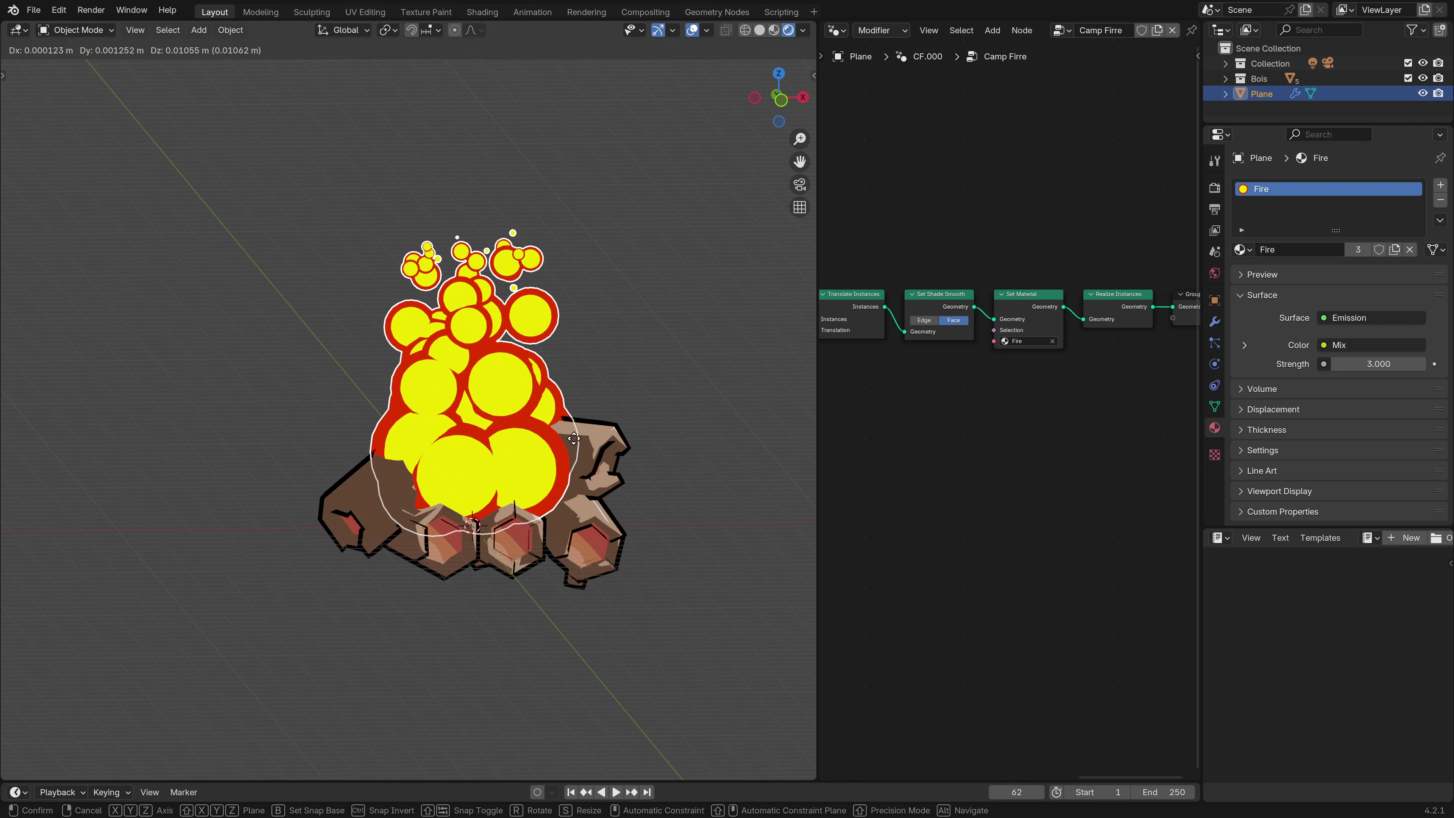
key(z)
click(664, 616)
key(s)
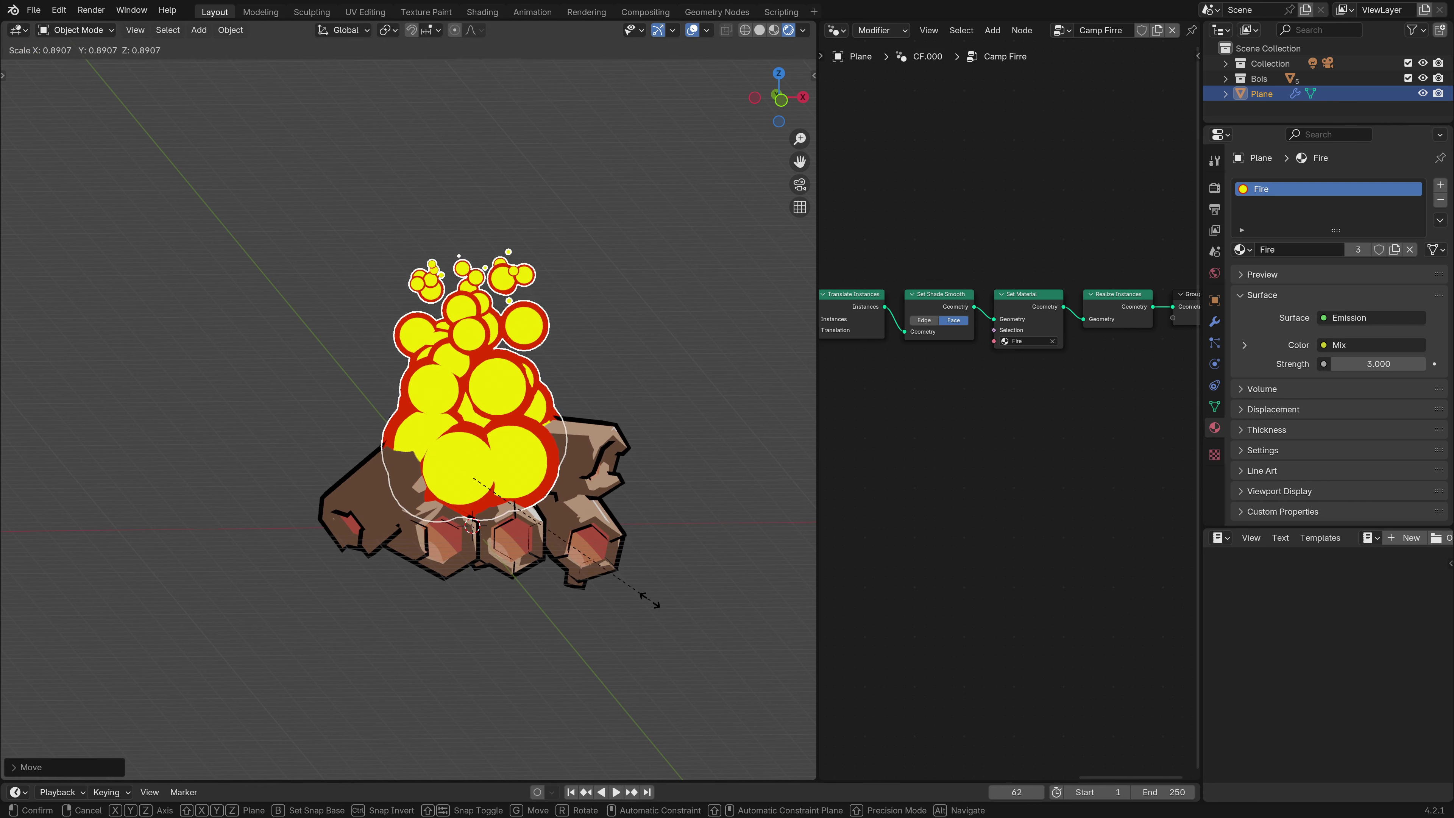
click(644, 599)
middle_drag(521, 550, 504, 640)
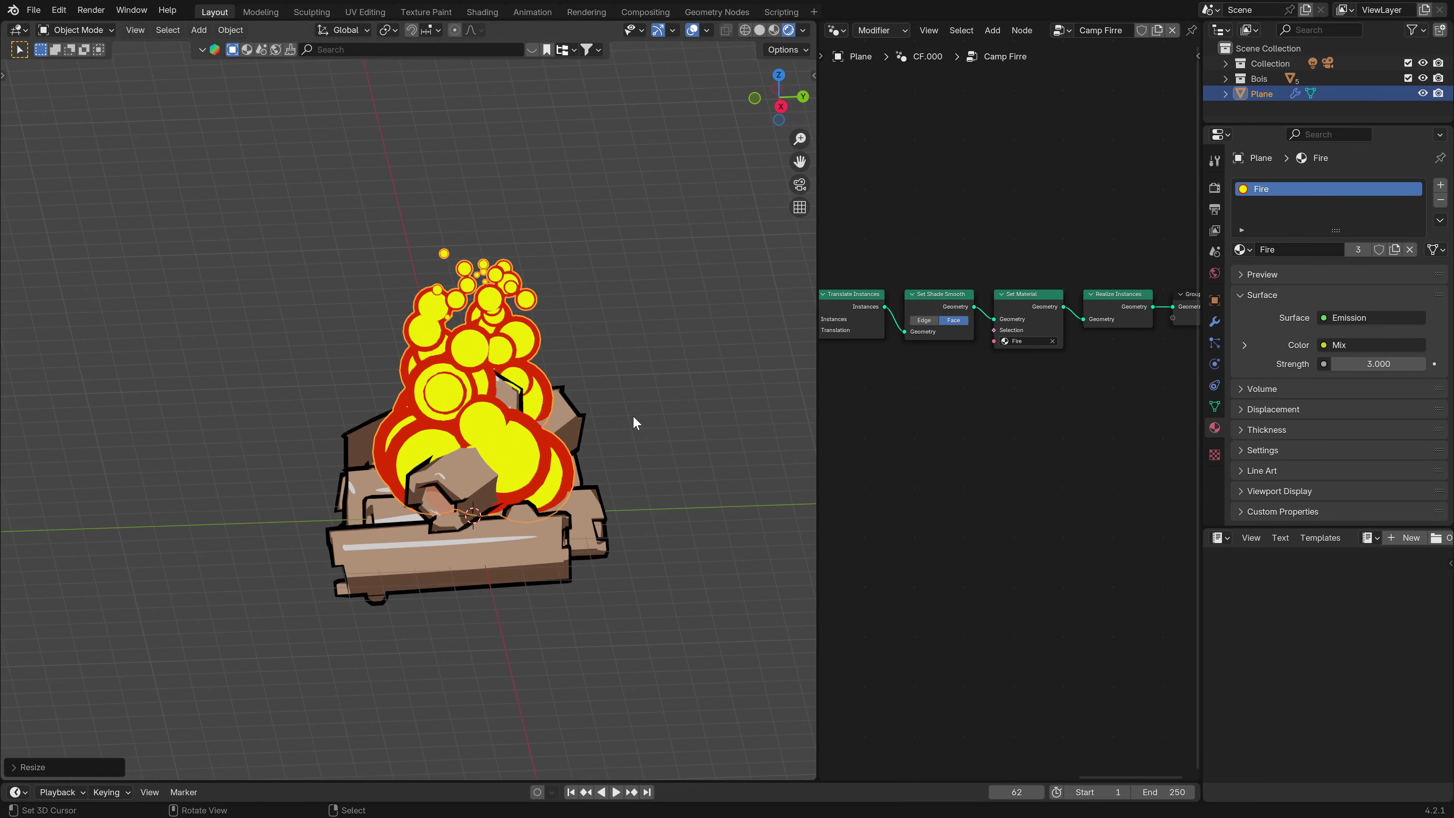
Save the file and collapse the Fire material's Surface settings.
click(941, 302)
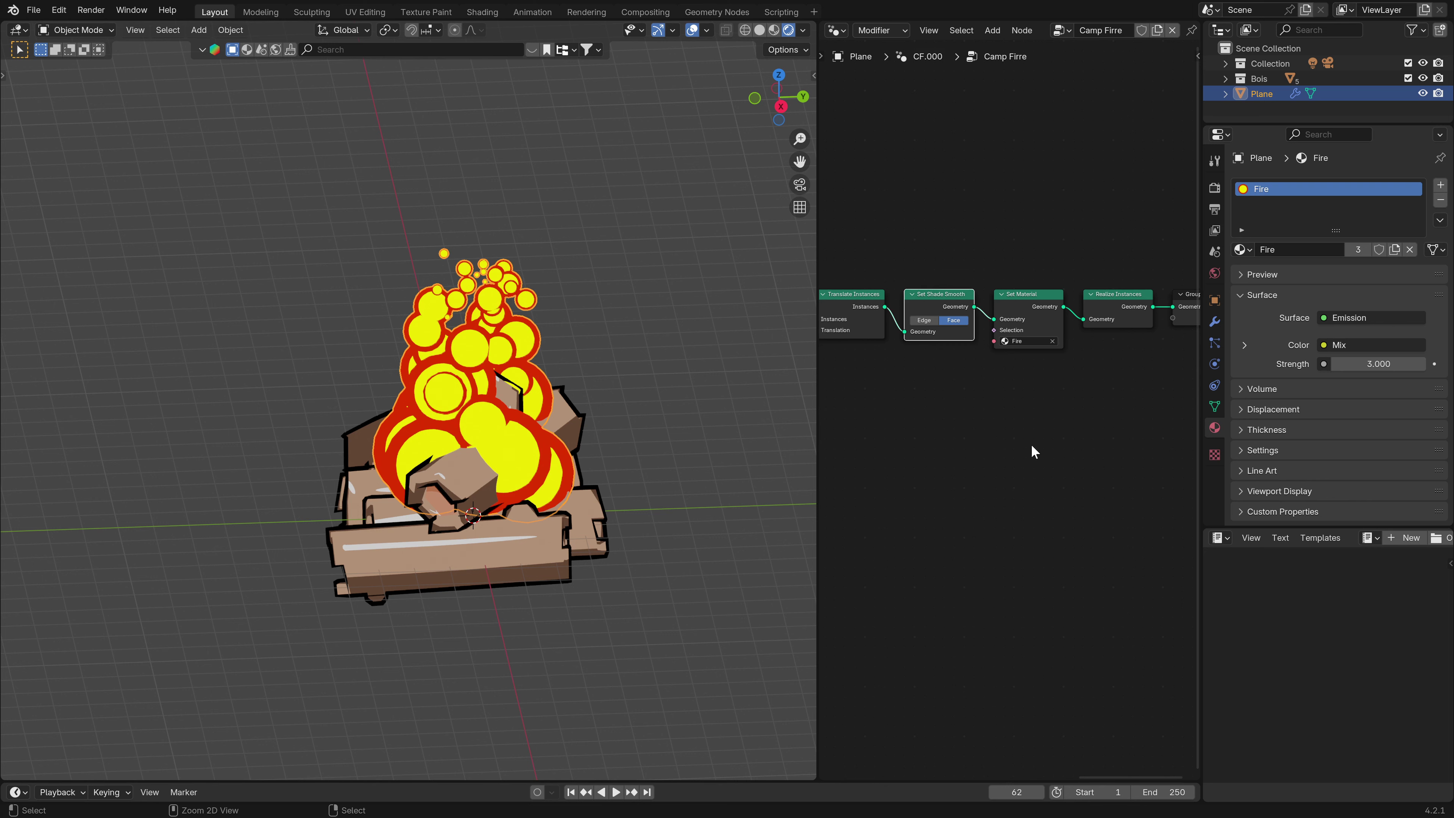
key(ctrl+s)
click(1241, 295)
Widen the 3D viewport across most of the node editor's space and save the file again.
middle_drag(573, 401, 480, 378)
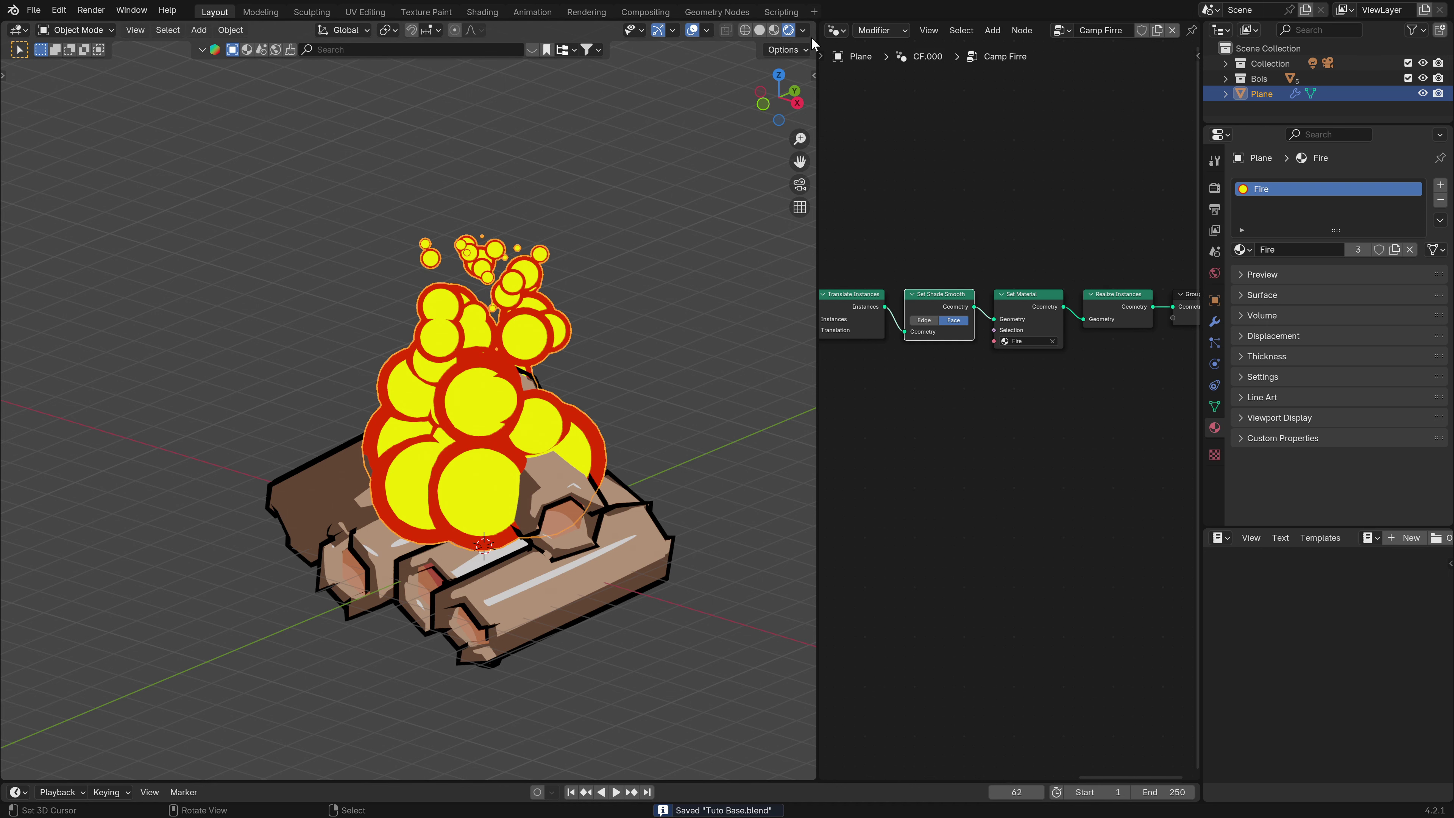
drag(814, 110, 1110, 115)
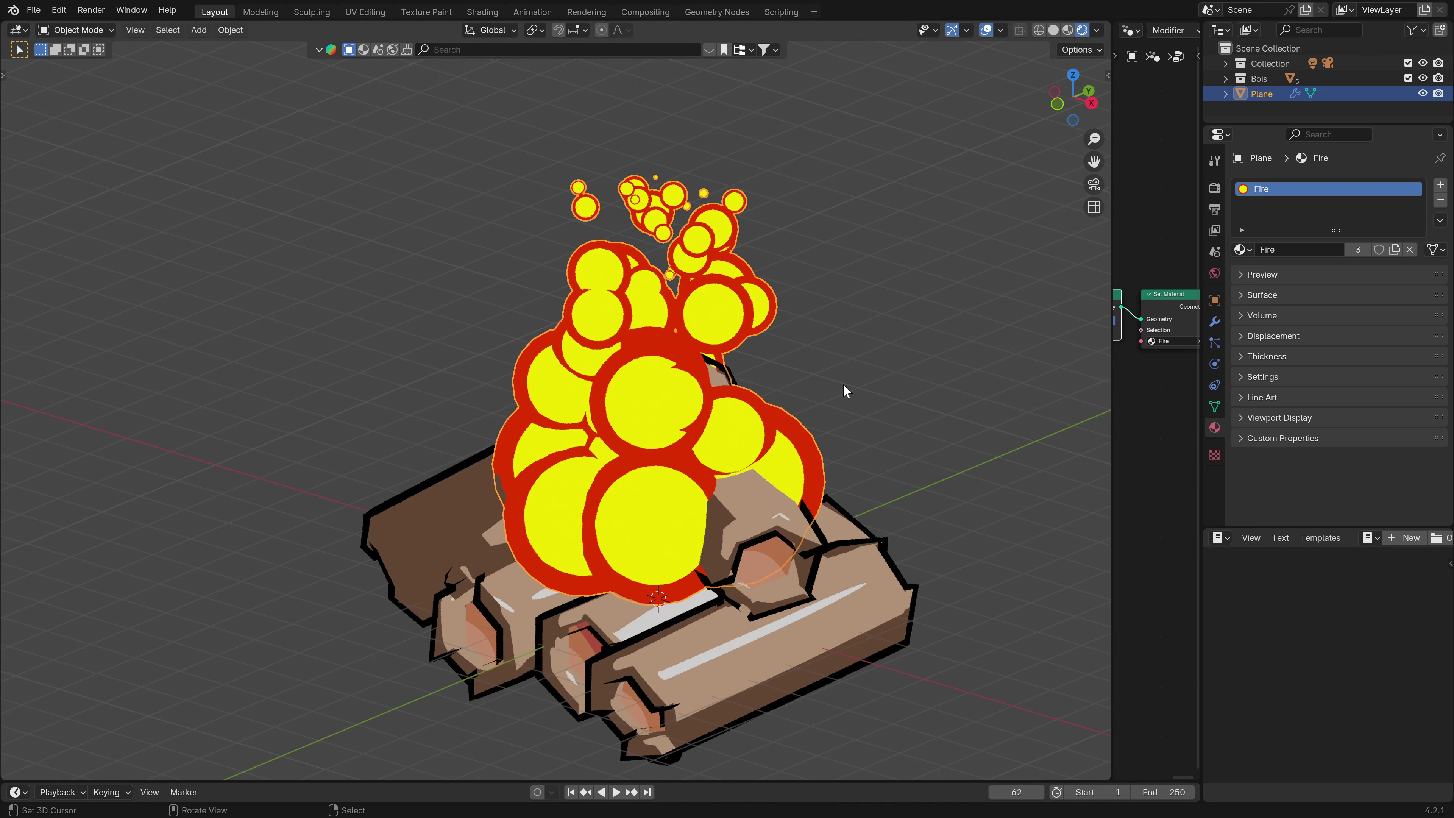
scroll(846, 389, down, 3)
middle_drag(591, 378, 627, 477)
key(ctrl+s)
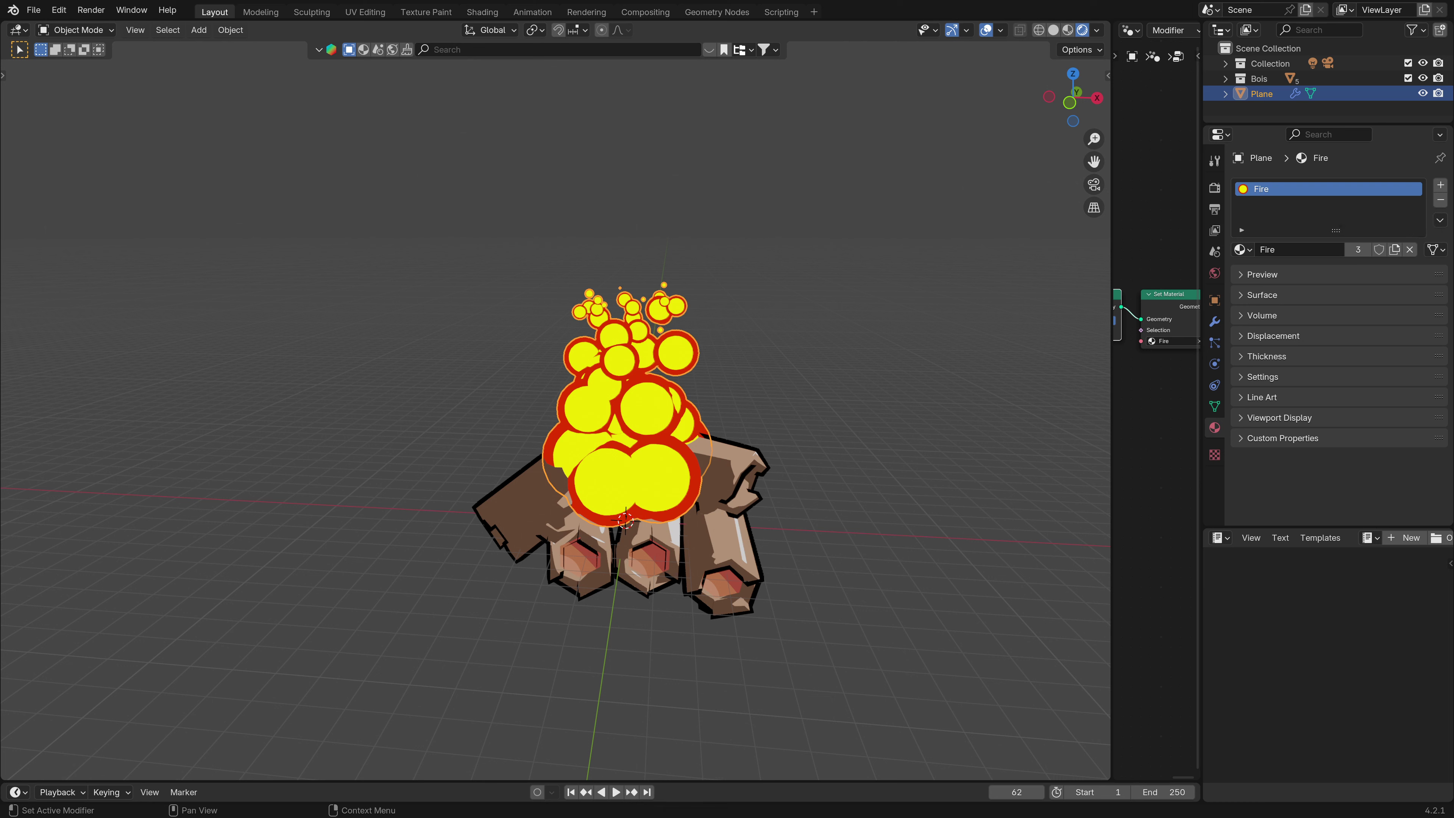
Hide the viewport overlays and gizmos, play the campfire animation, inspect it from several sides and show the overlays again.
middle_drag(990, 406, 1025, 24)
click(986, 30)
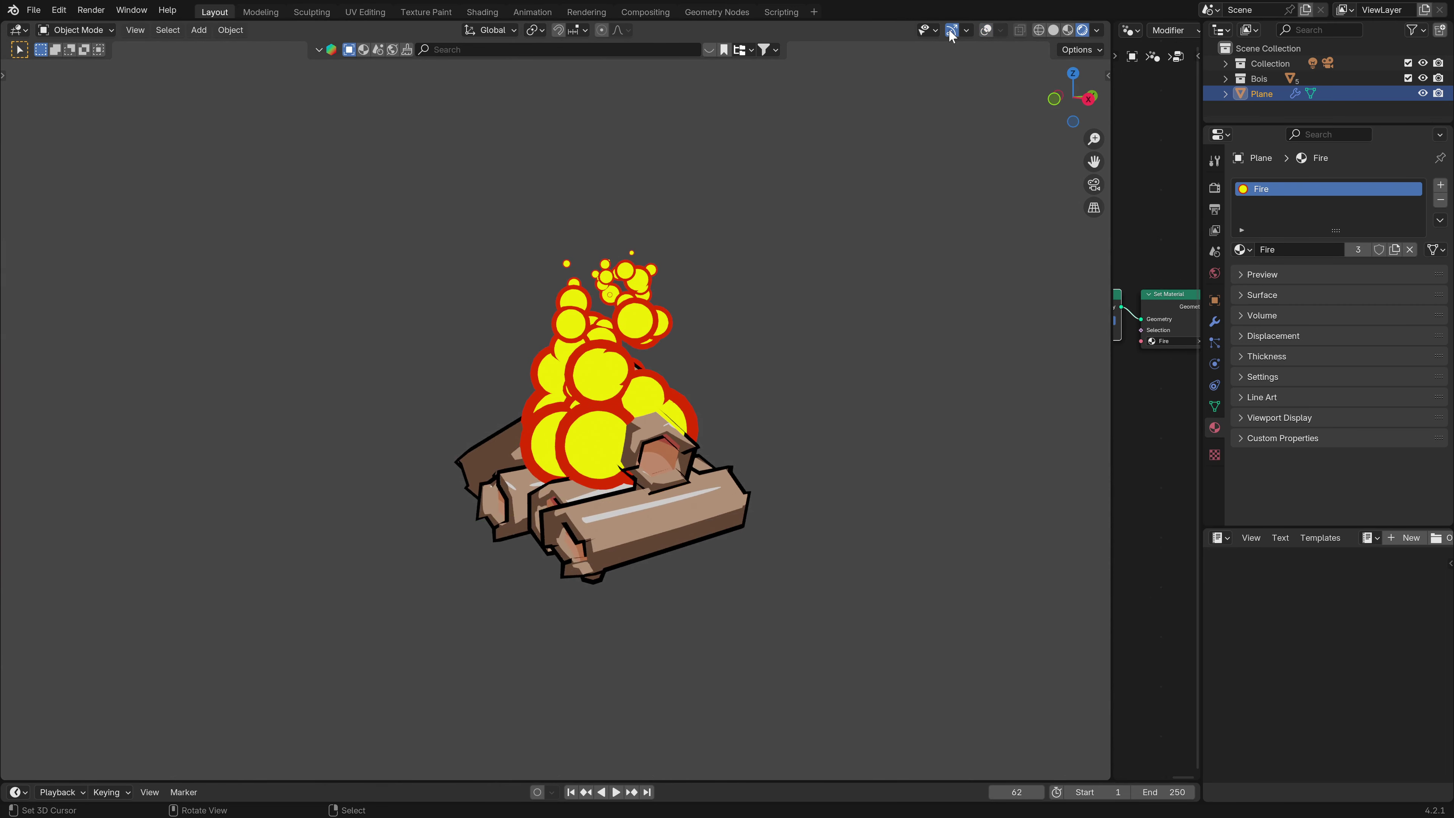
middle_drag(654, 342, 714, 339)
key(space)
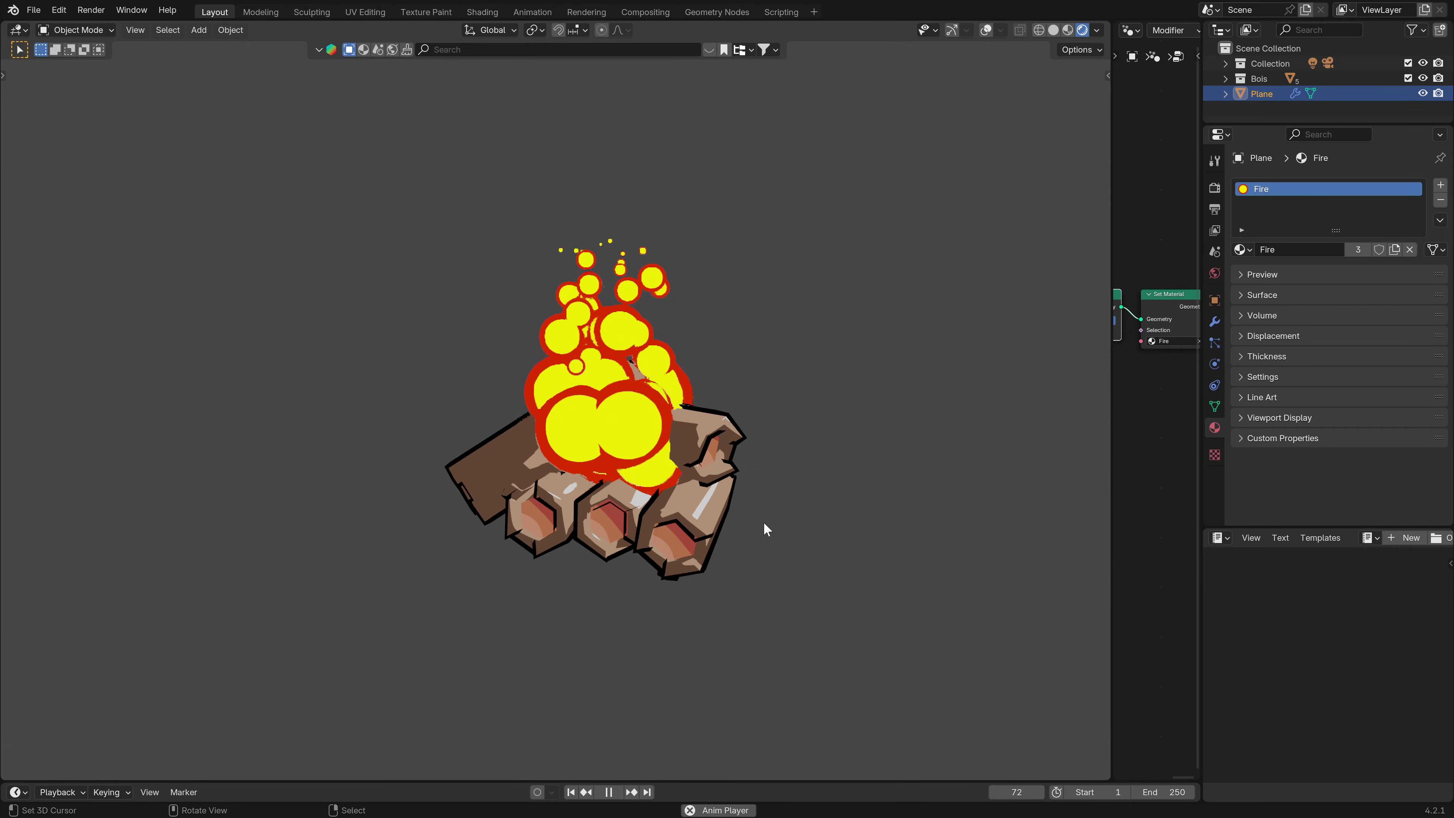
middle_drag(489, 504, 973, 496)
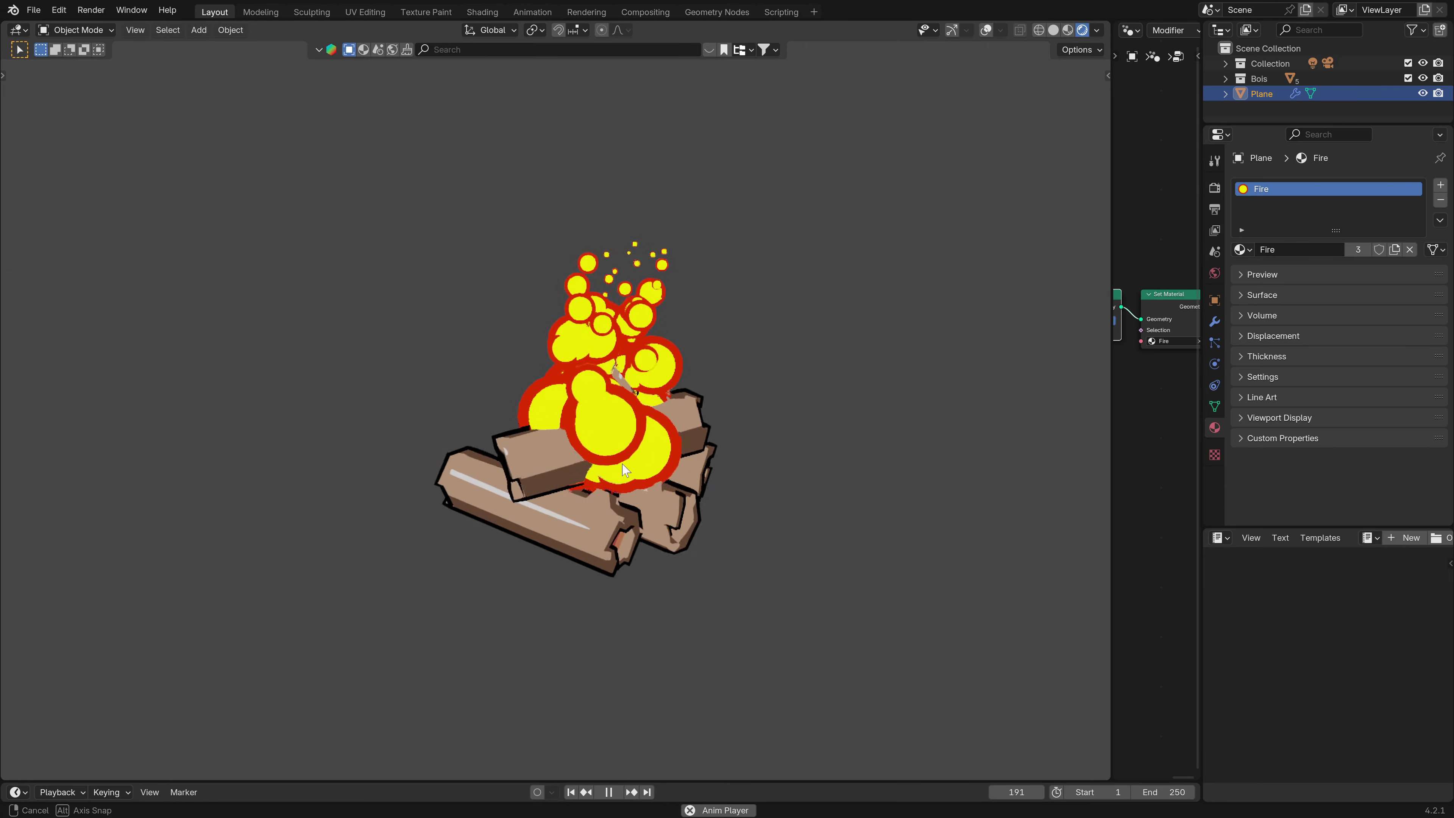
middle_drag(636, 456, 809, 439)
click(986, 30)
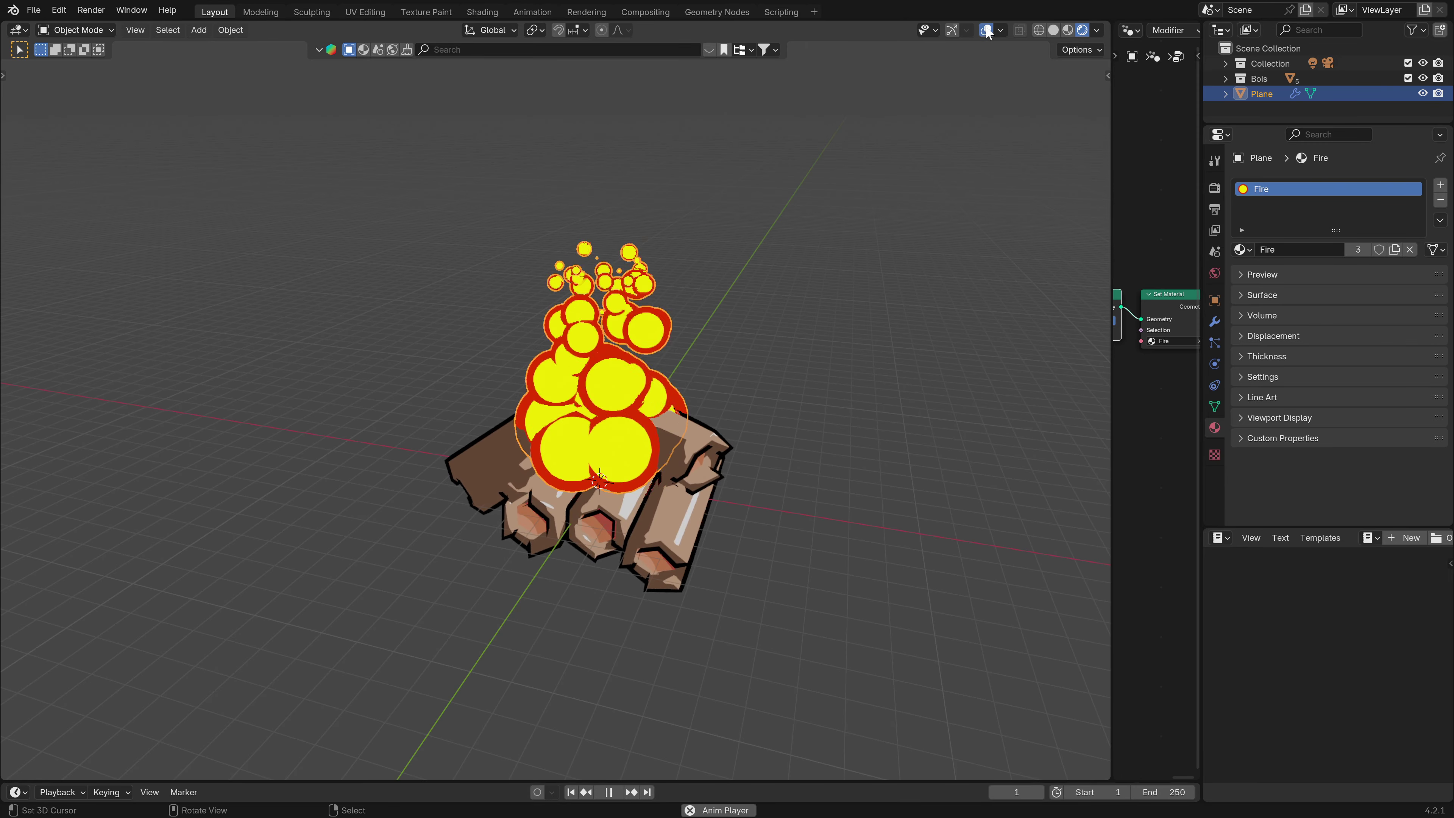
middle_drag(656, 460, 693, 463)
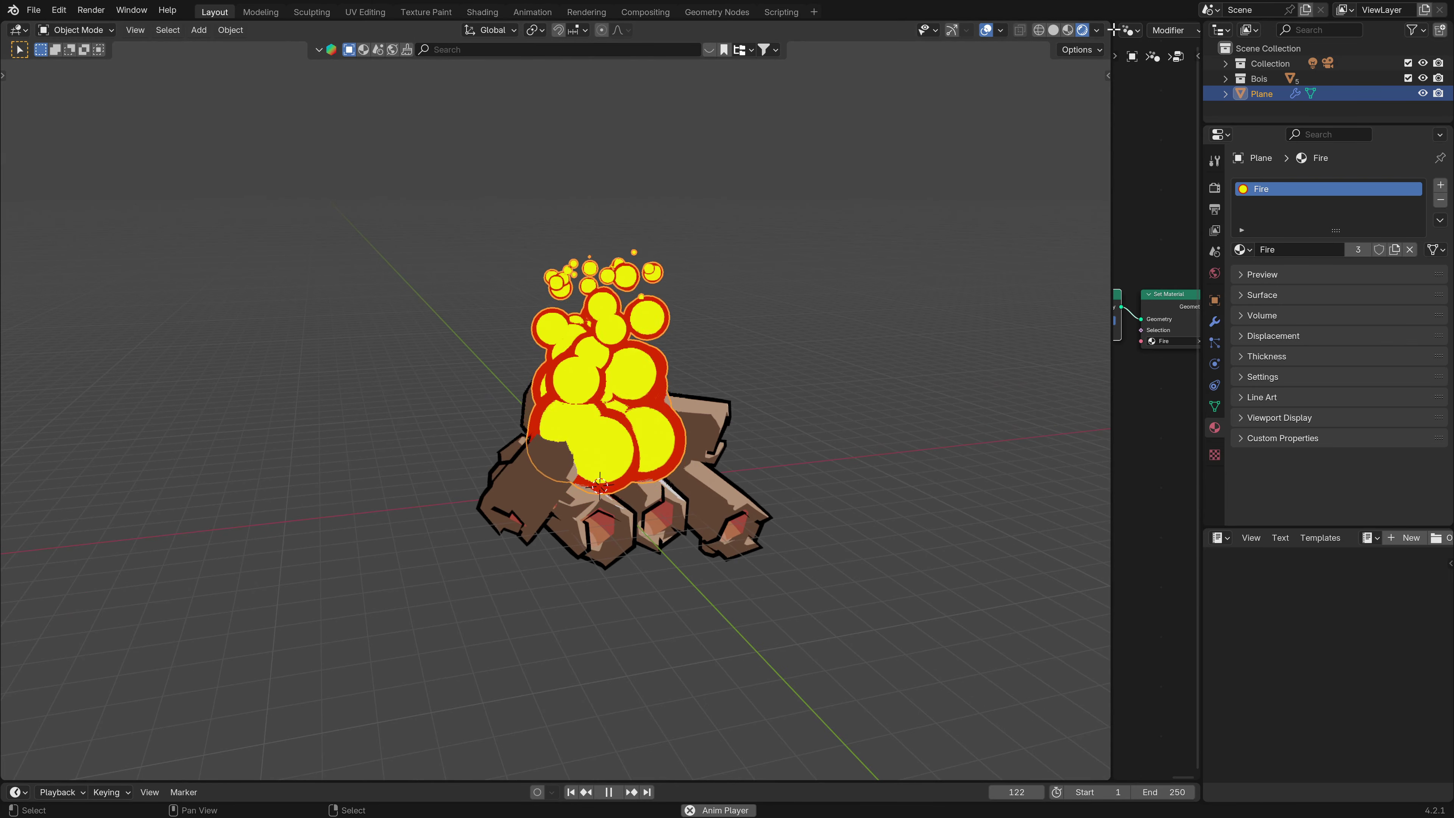
Close the node editor area in favor of the 3D viewport and show the fire's modifier settings.
drag(1111, 26, 1167, 57)
click(1215, 322)
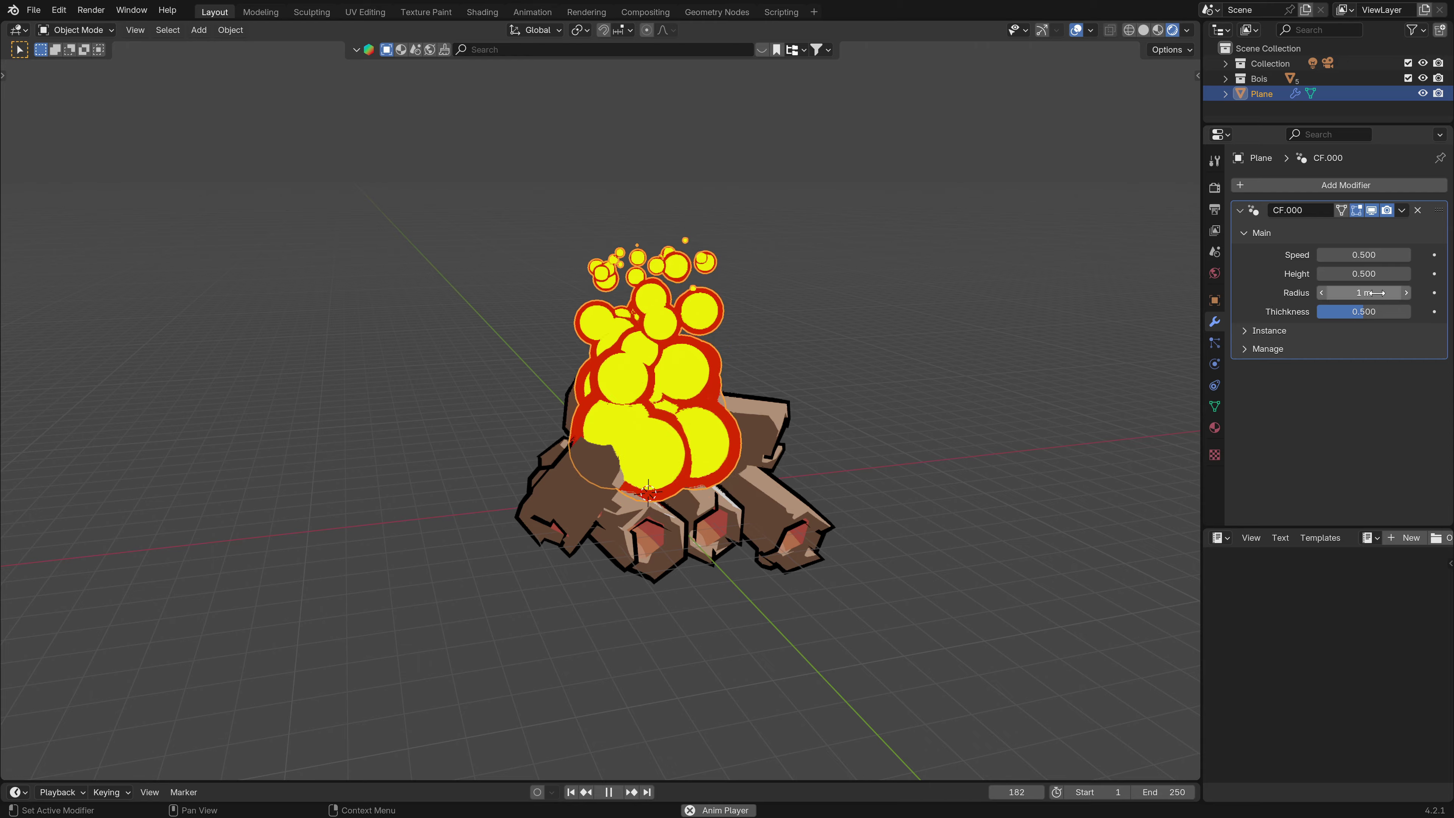
middle_drag(789, 452, 744, 441)
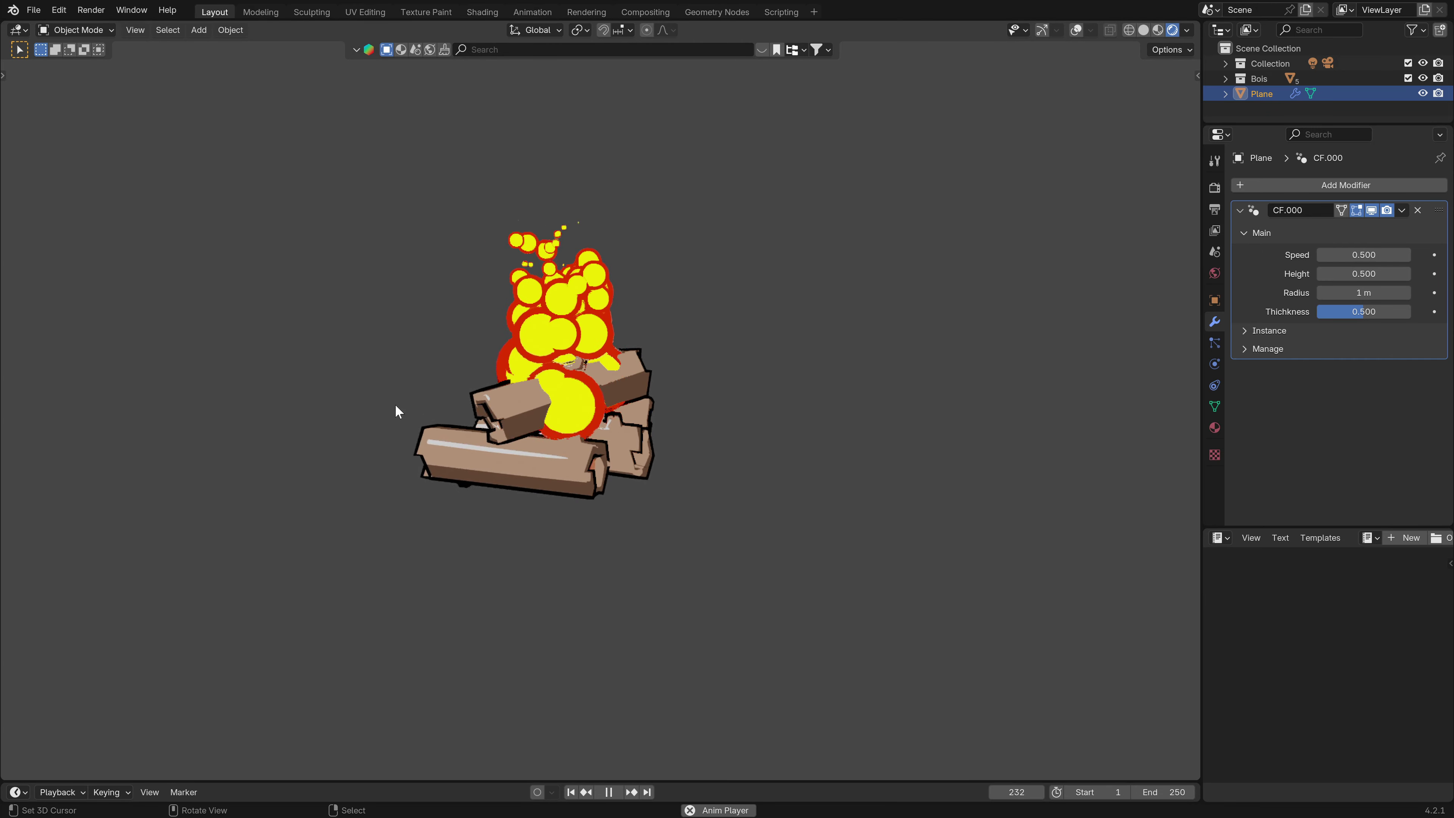
Turn the viewport overlays back on and stop the animation playback.
click(1076, 31)
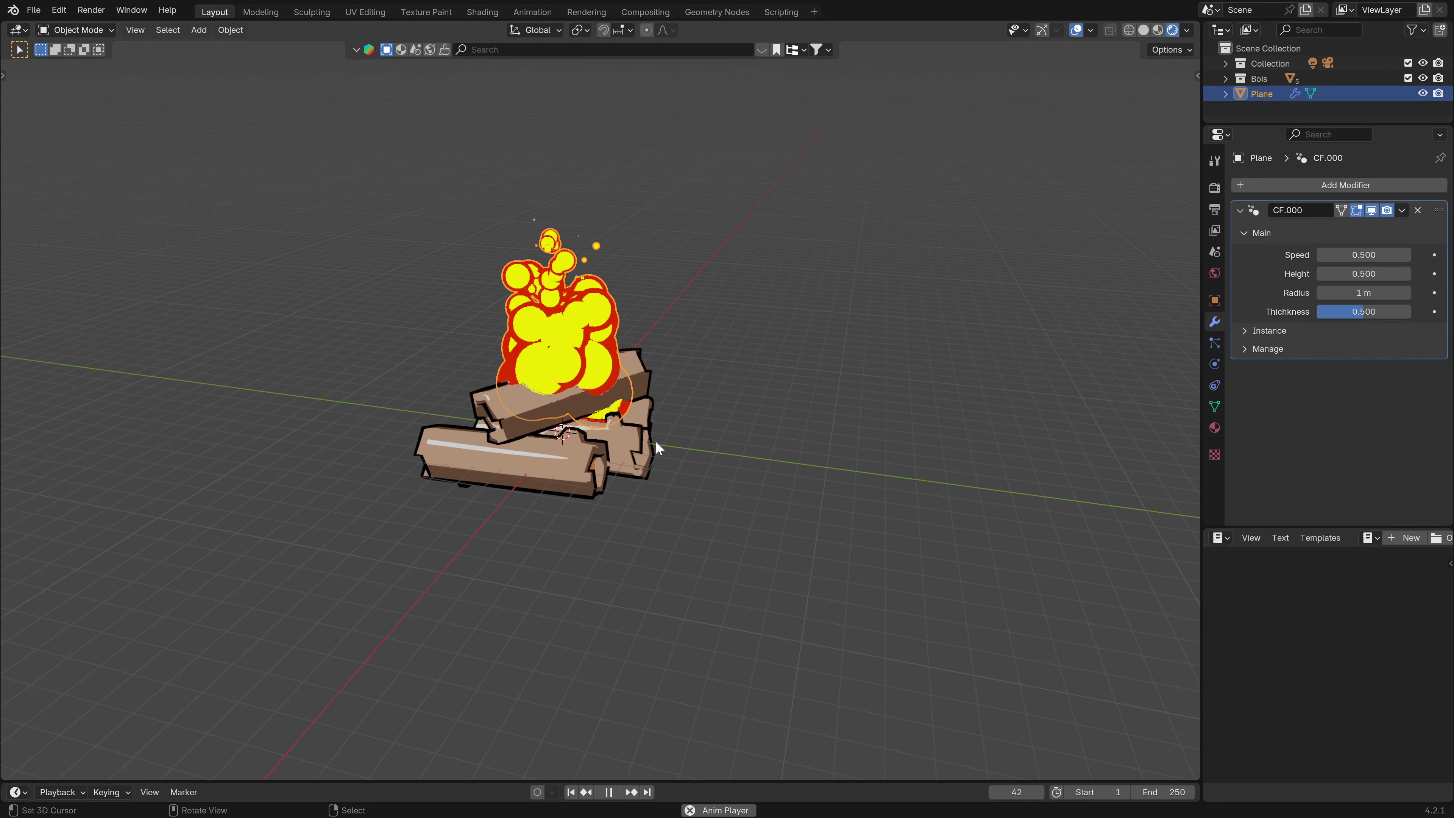
middle_drag(657, 442, 847, 495)
key(space)
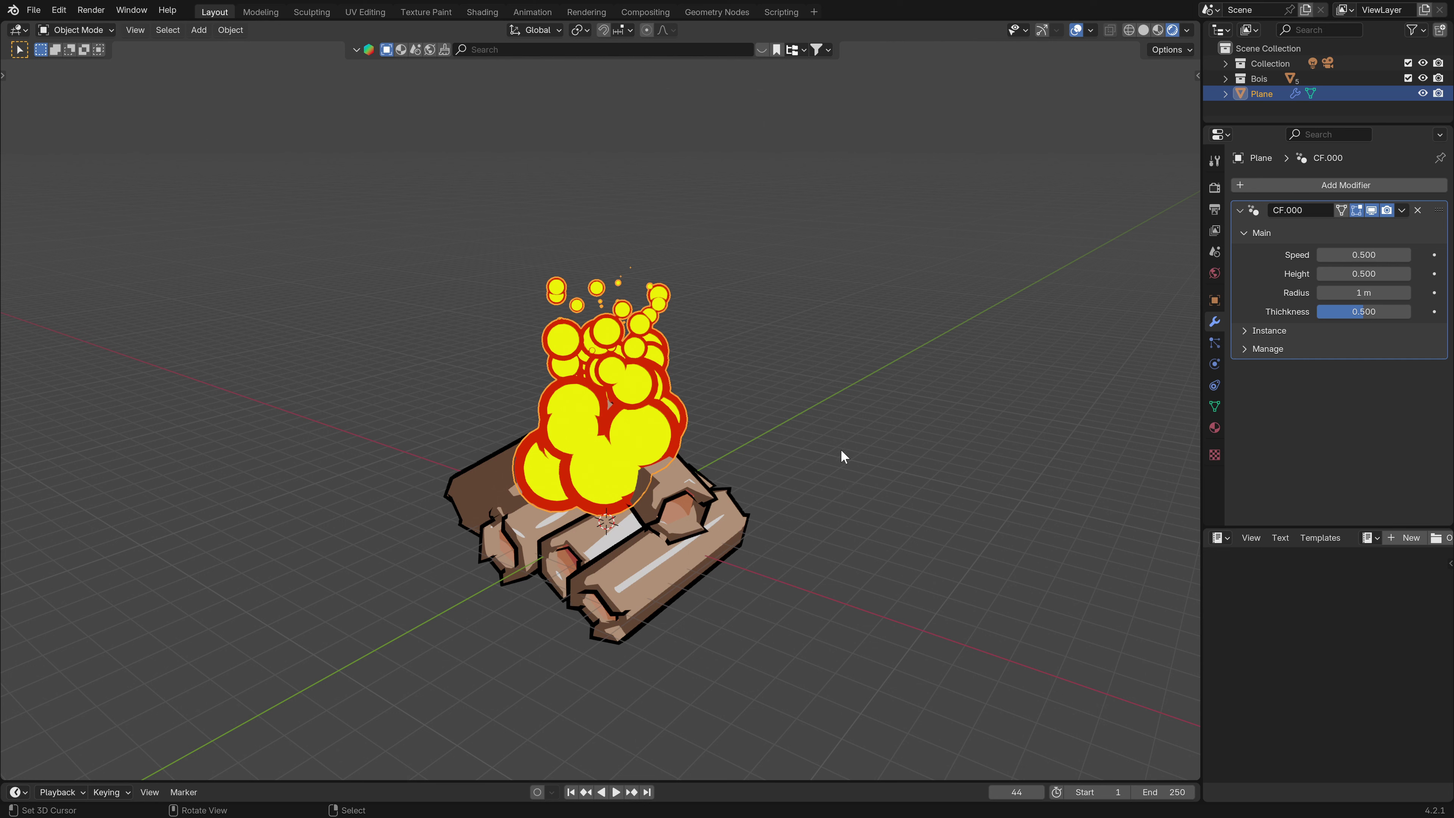
Collapse the CF.000 modifier's Main settings, then enlarge the Outliner area and turn it into an Image Editor.
click(1248, 235)
drag(1252, 124, 1253, 212)
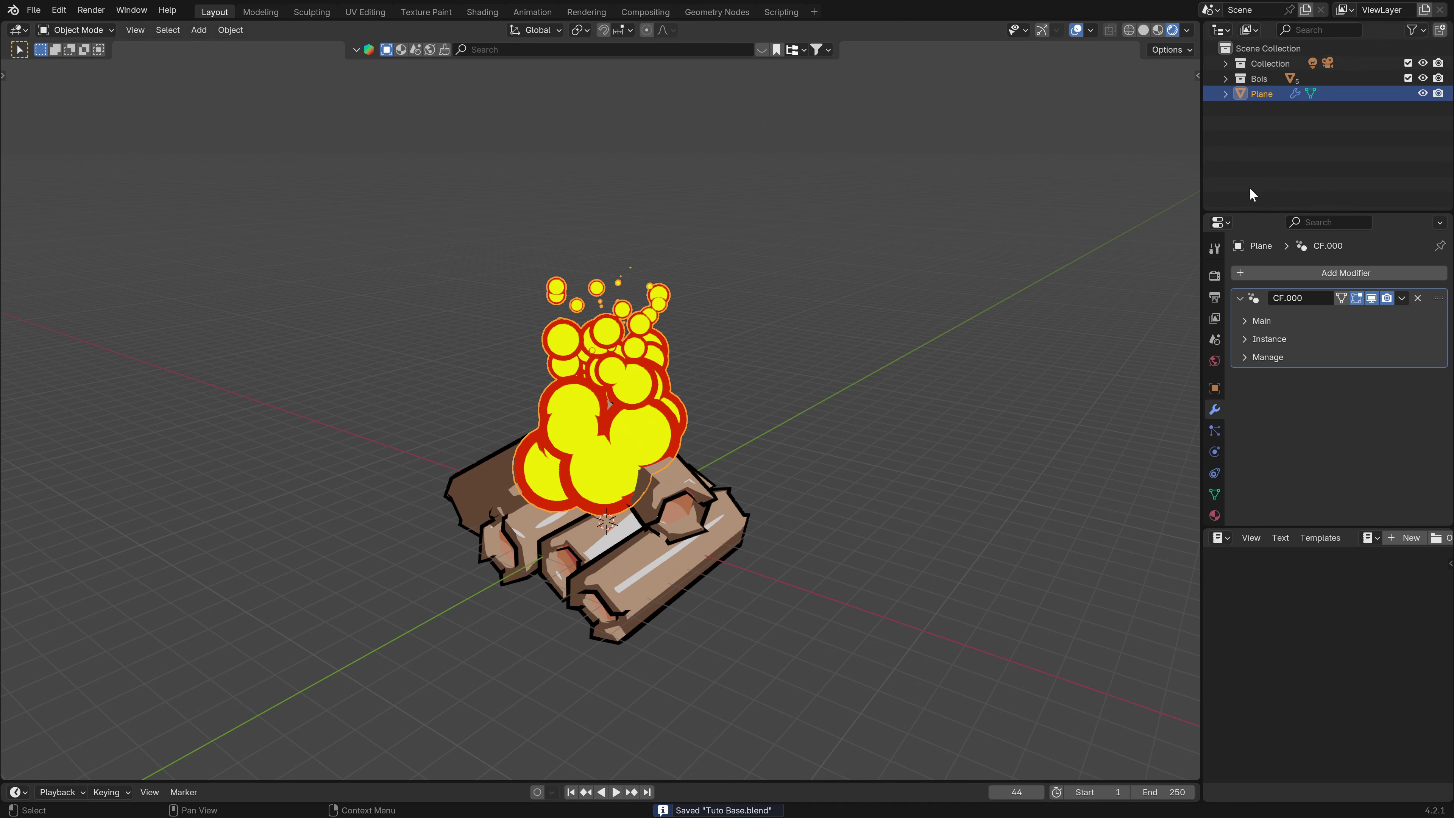
click(1225, 32)
click(722, 72)
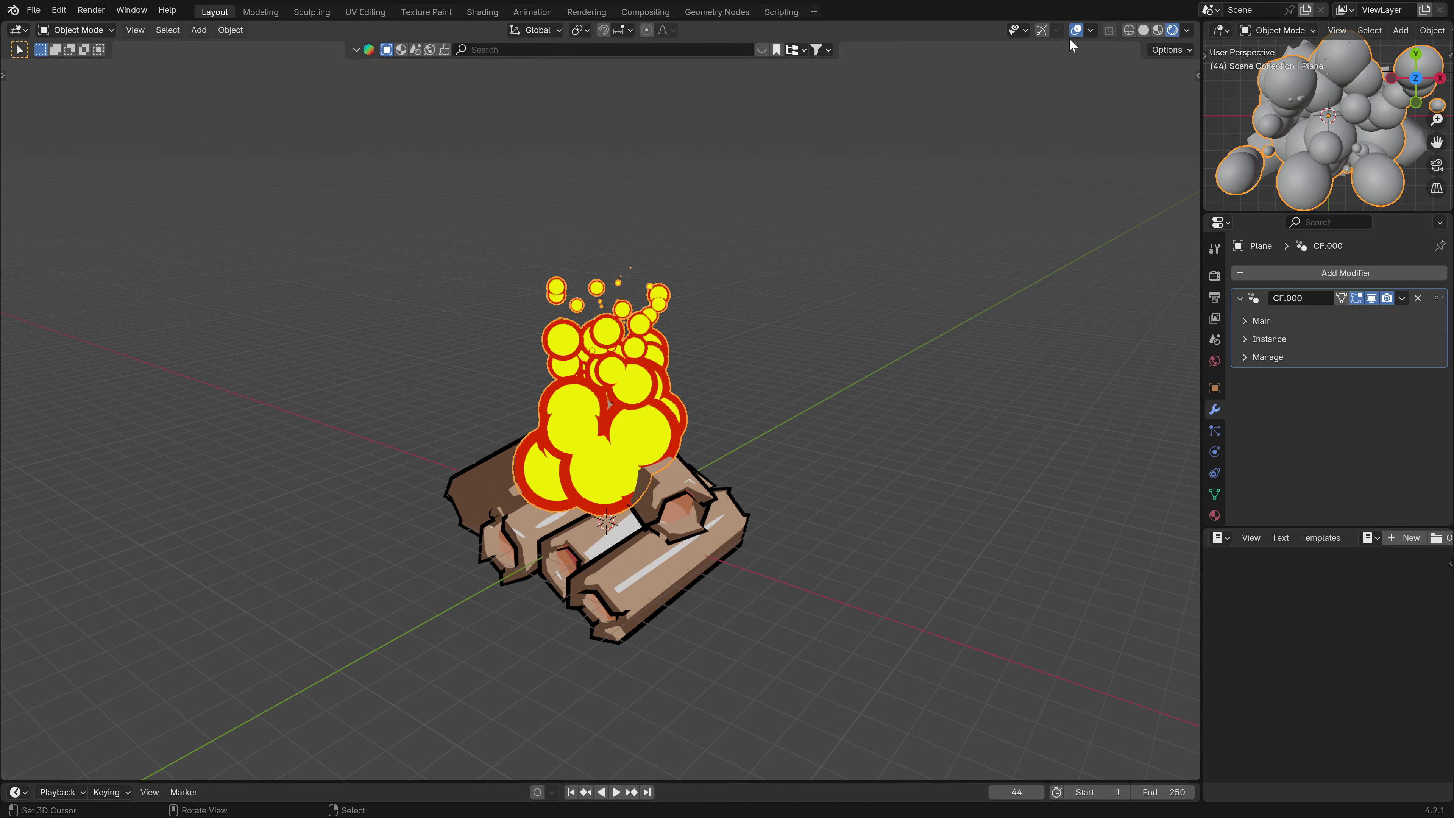
click(1224, 30)
click(724, 104)
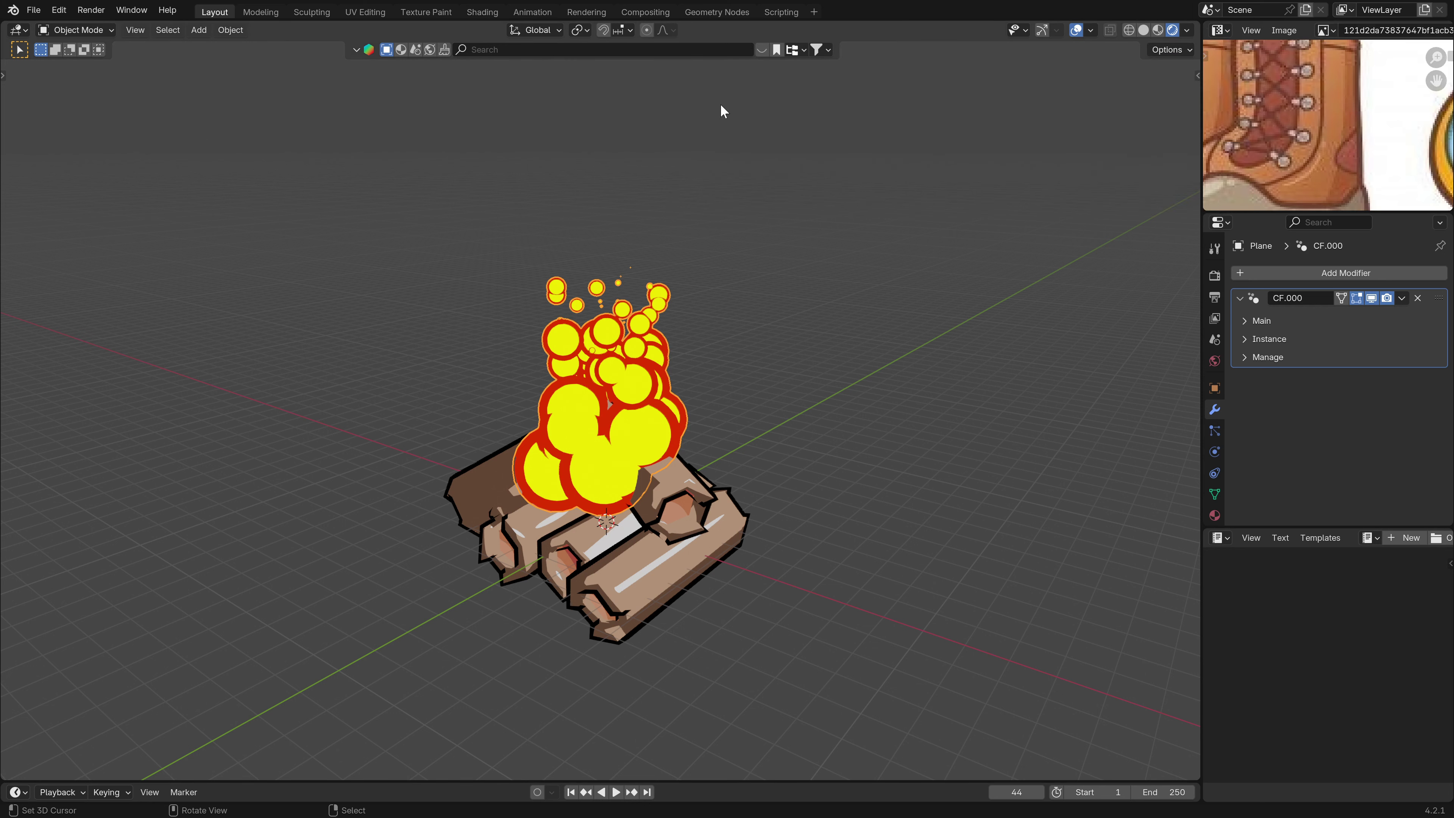
Examine the tent, lantern and campfire drawings in the camping reference image and compare them with the modeled campfire.
scroll(1279, 95, down, 4)
middle_drag(1278, 94, 1322, 98)
scroll(1325, 160, up, 1)
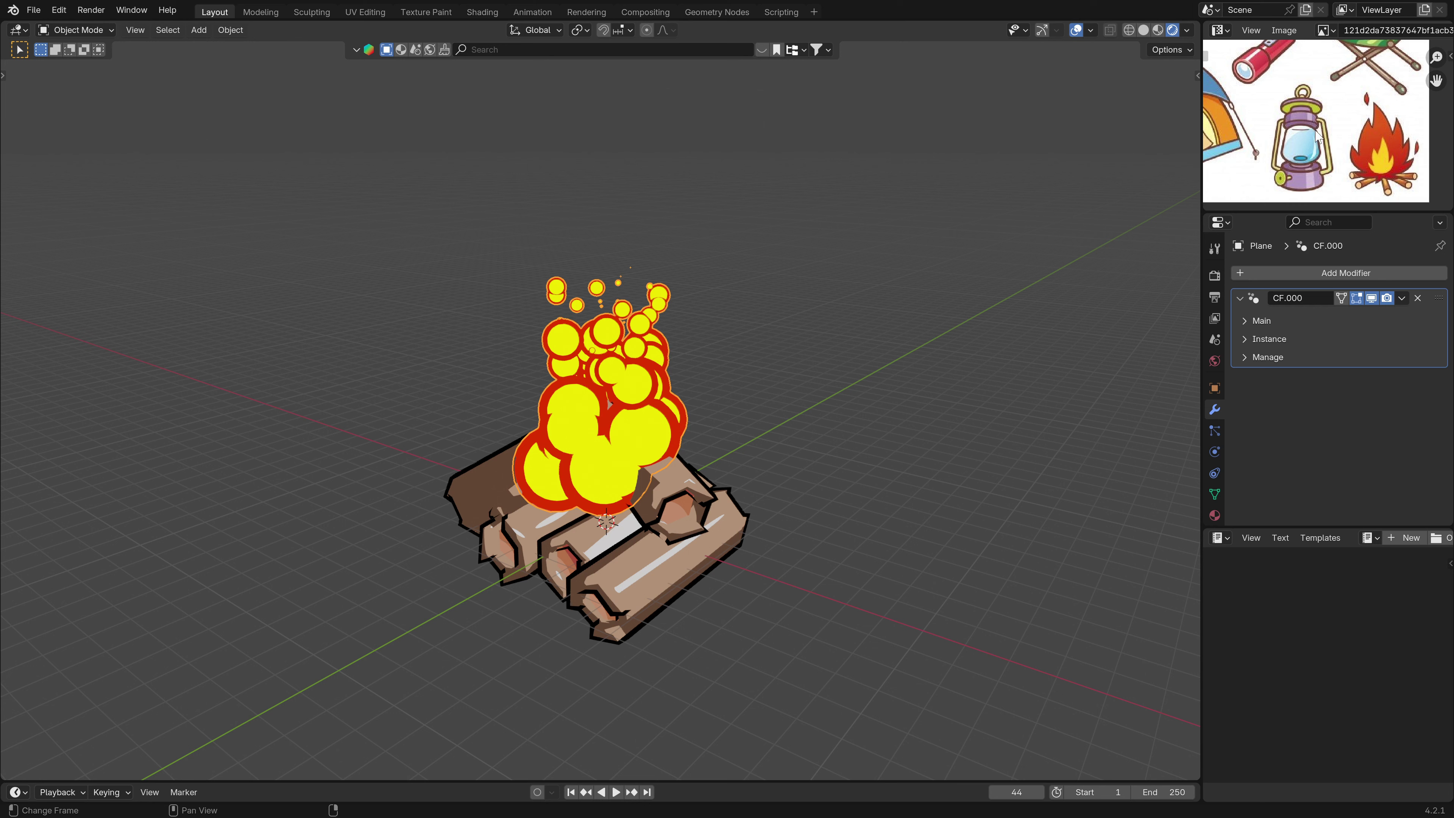
scroll(1315, 138, down, 2)
scroll(1271, 172, up, 1)
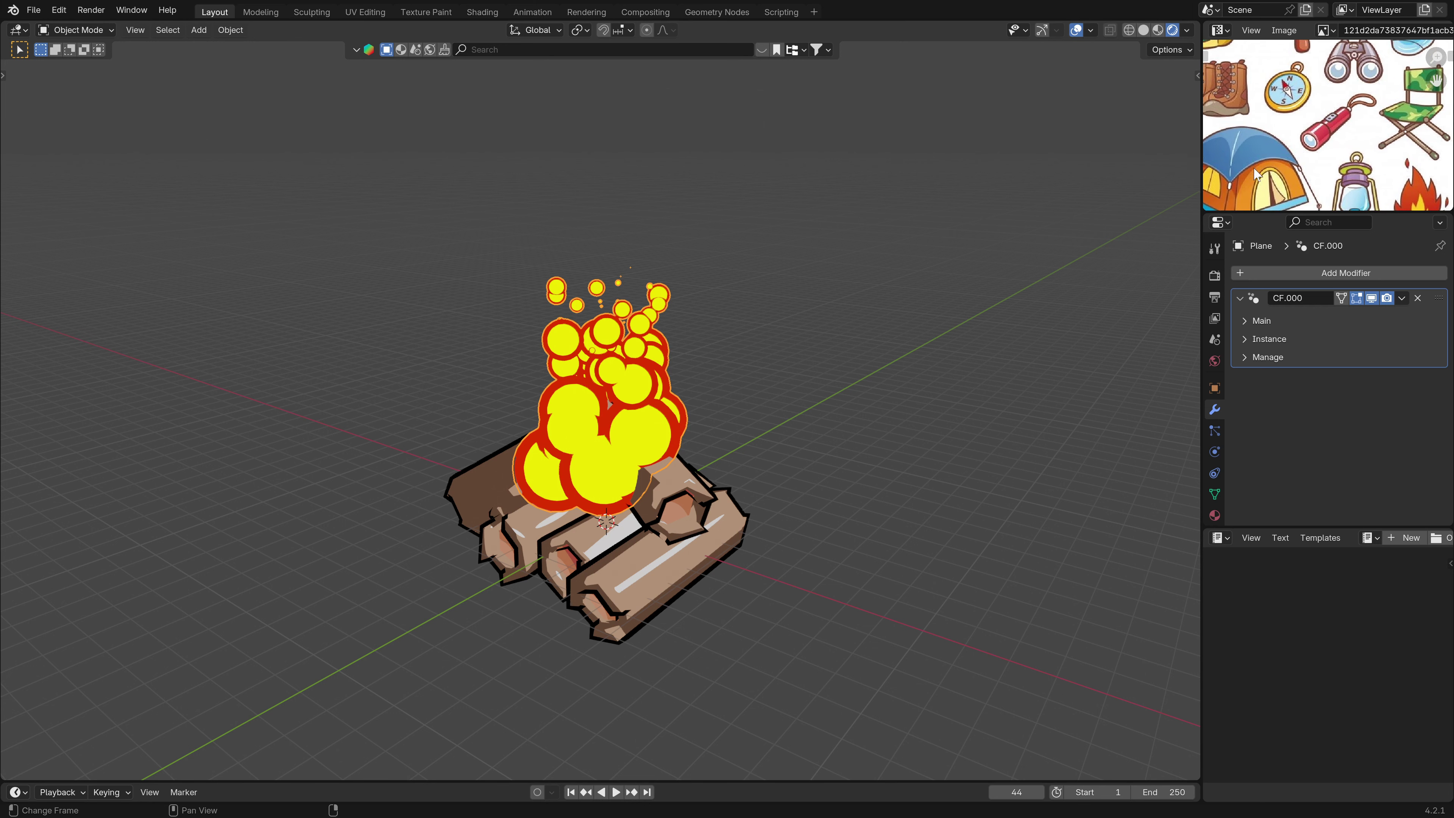
middle_drag(1336, 87, 1318, 62)
scroll(1277, 169, down, 2)
middle_drag(1262, 180, 1287, 110)
scroll(1279, 171, up, 2)
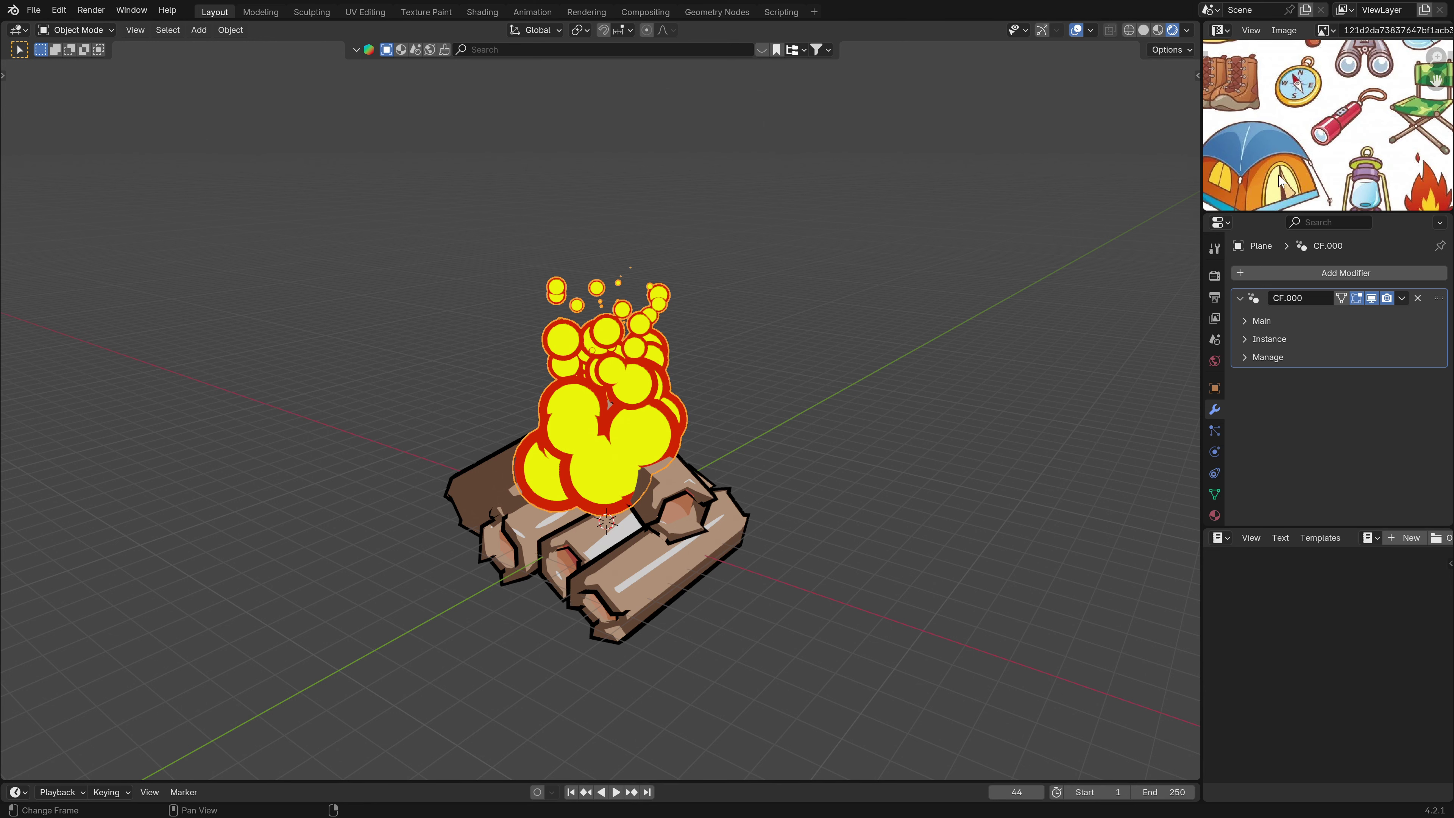
middle_drag(664, 378, 646, 354)
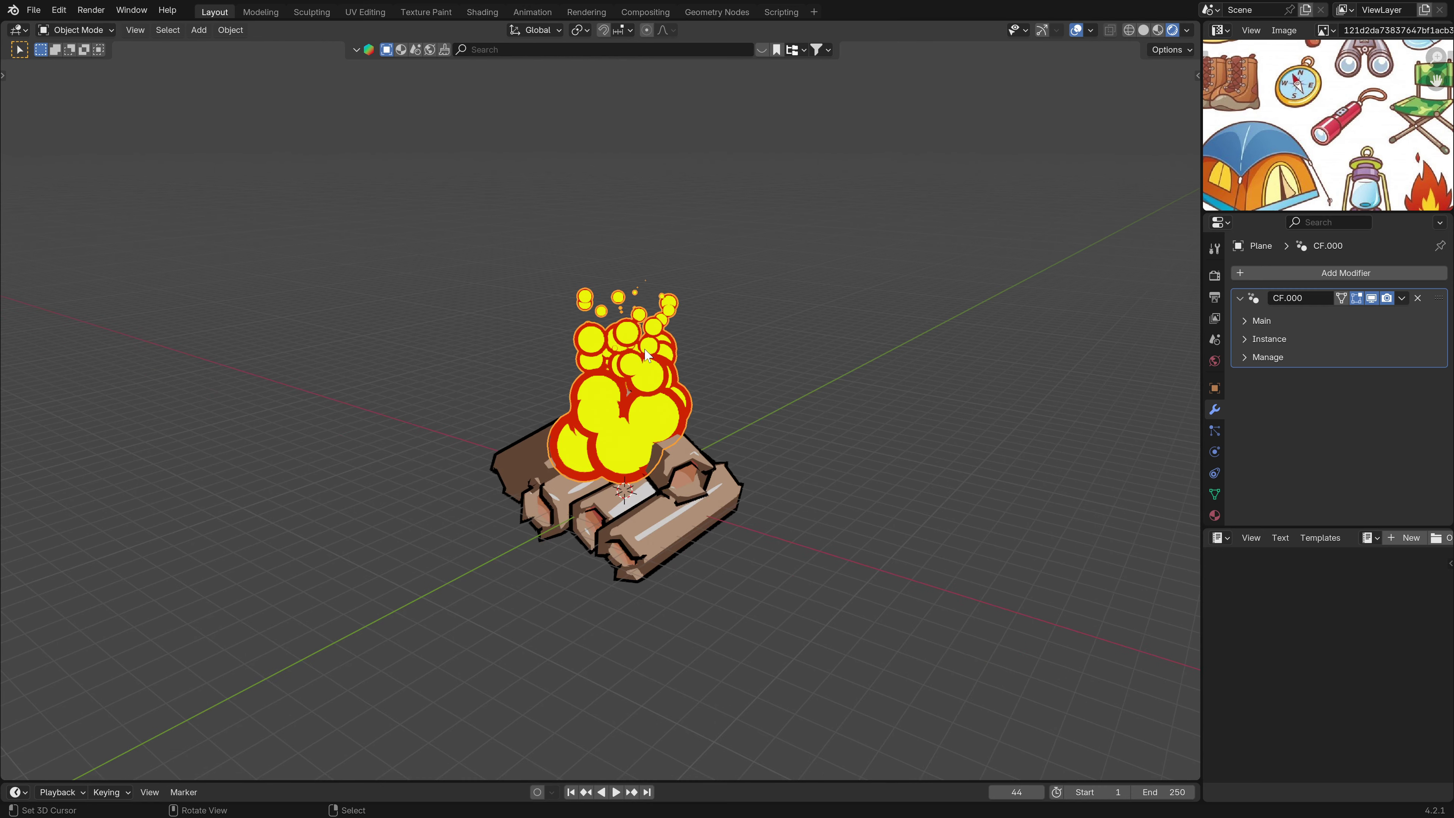
mouse_move(684, 407)
middle_down()
mouse_move(660, 442)
mouse_move(684, 411)
middle_up()
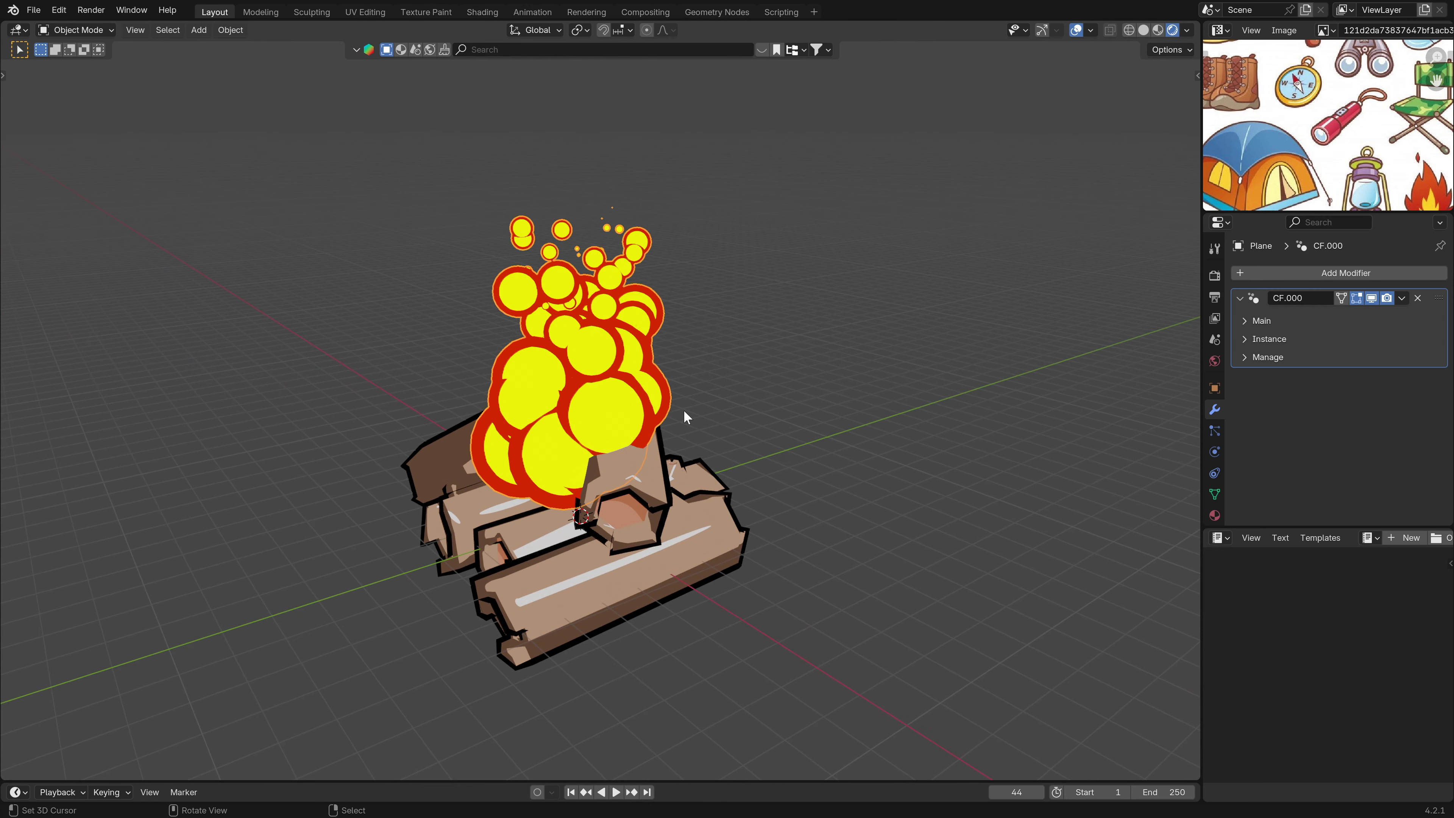